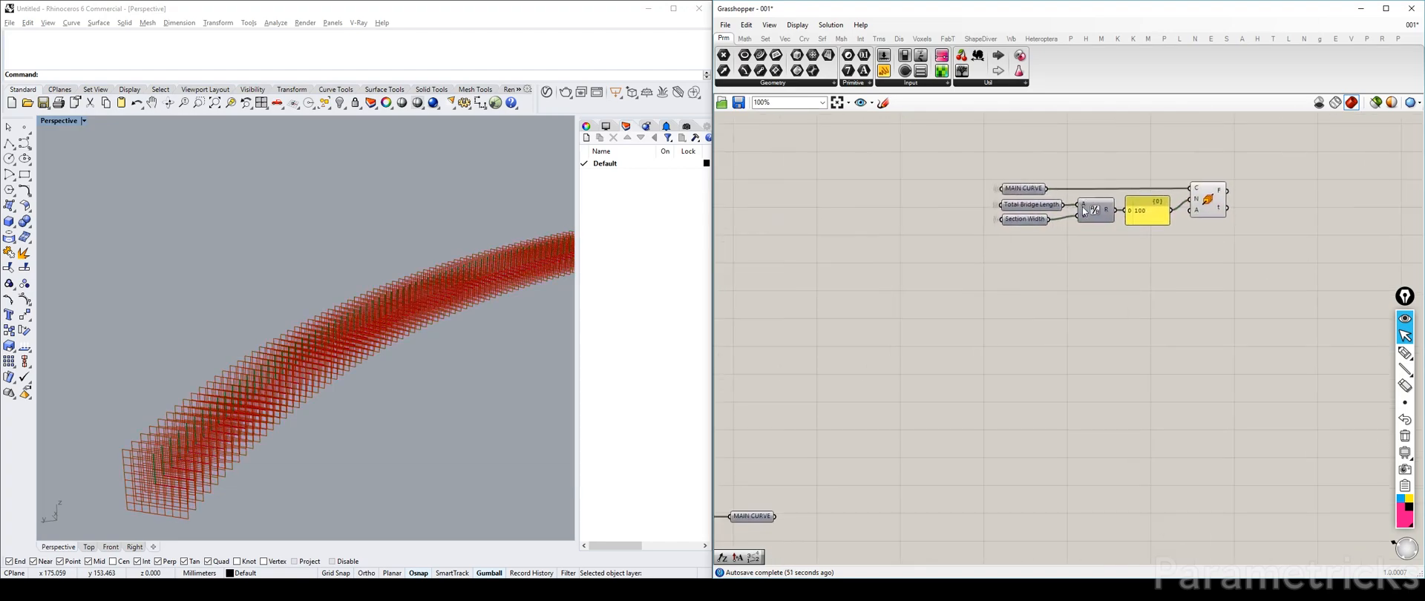
# Step: Examine the MAIN CURVE input and the frames output of the Perp Frames component in the bridge definition
pyautogui.moveTo(1119, 200); pyautogui.dragTo(929, 271, button='right')
pyautogui.scroll(3, 929, 271)
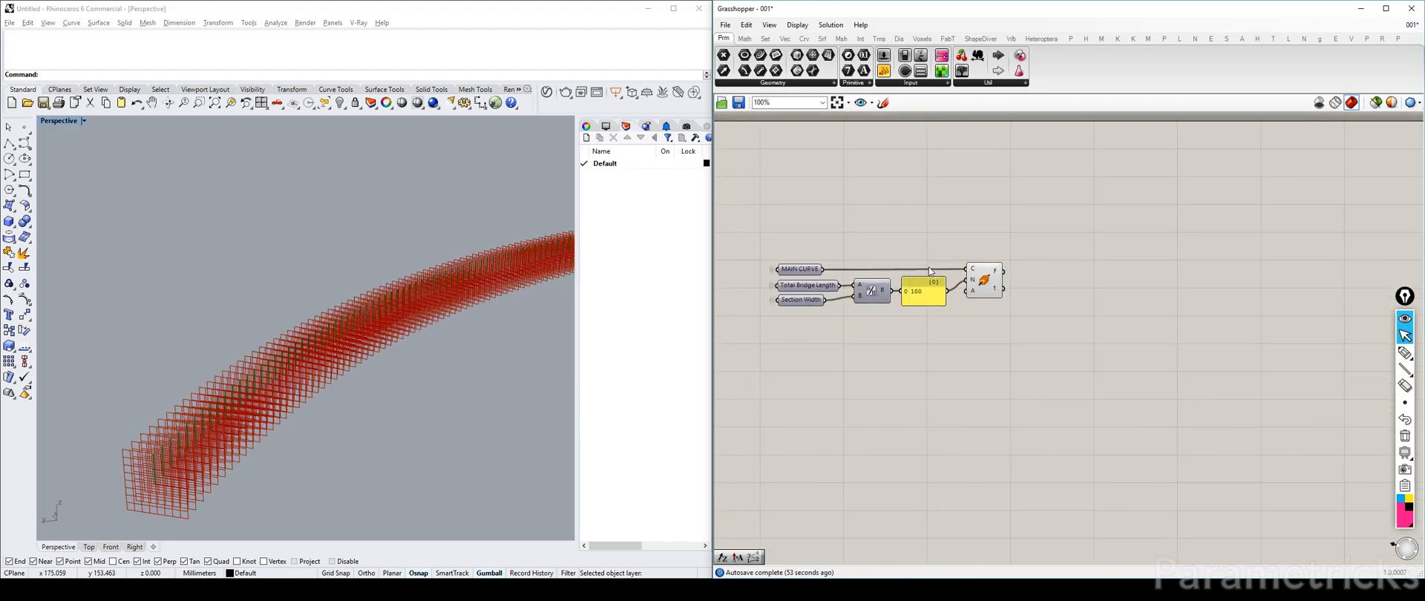
pyautogui.click(809, 270)
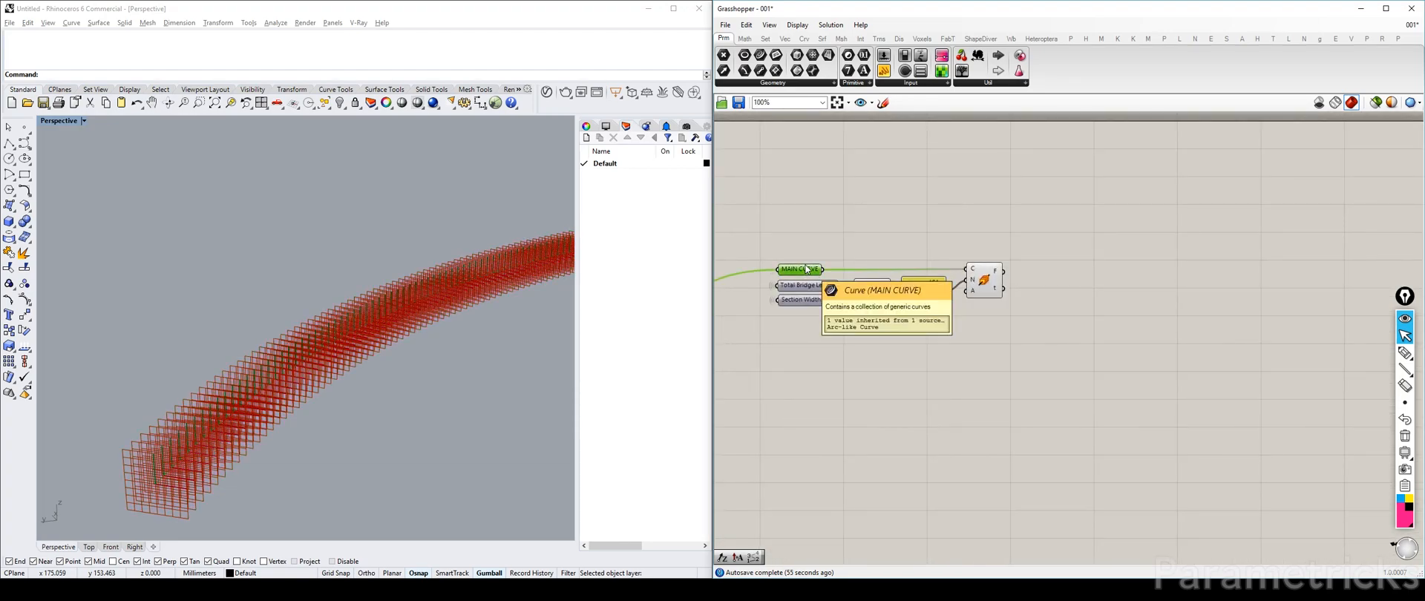
pyautogui.click(988, 287)
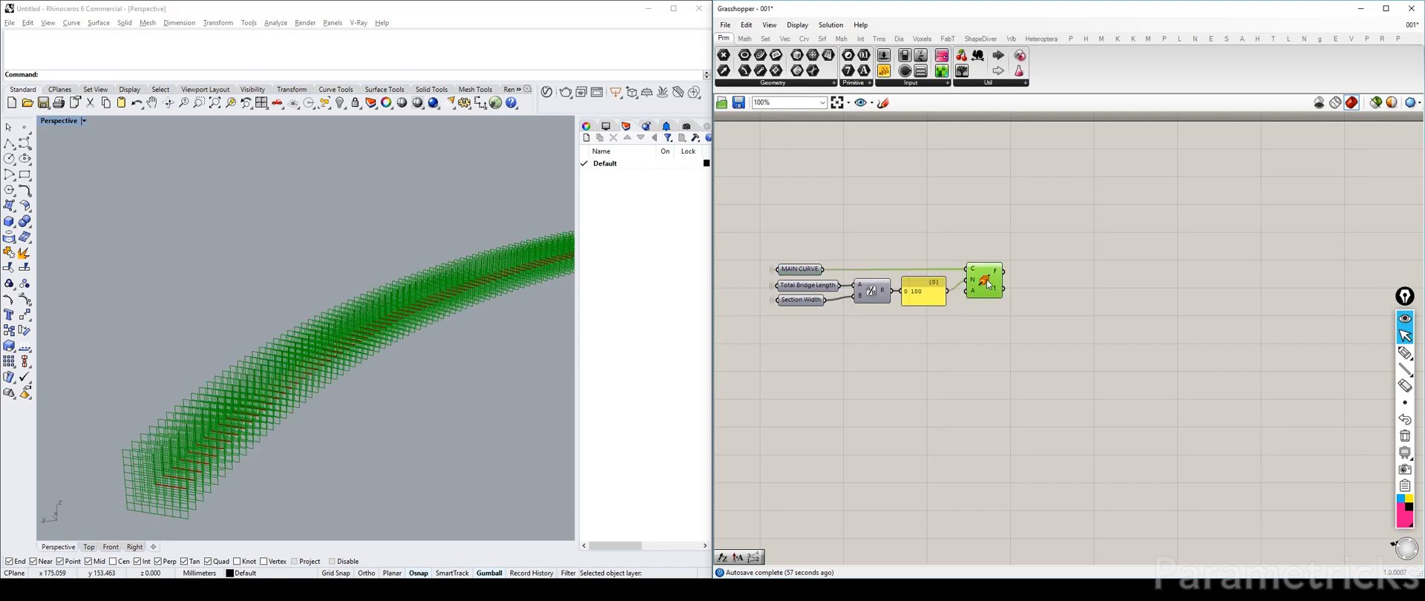
pyautogui.click(943, 218)
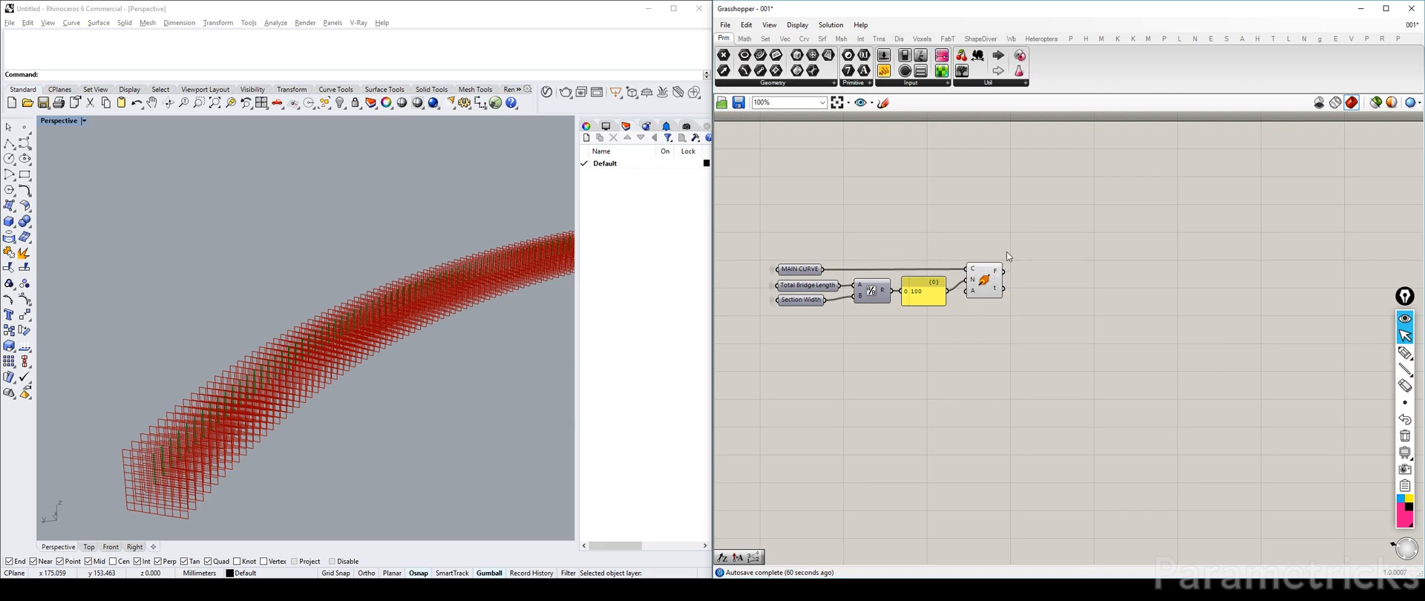
pyautogui.moveTo(996, 272)
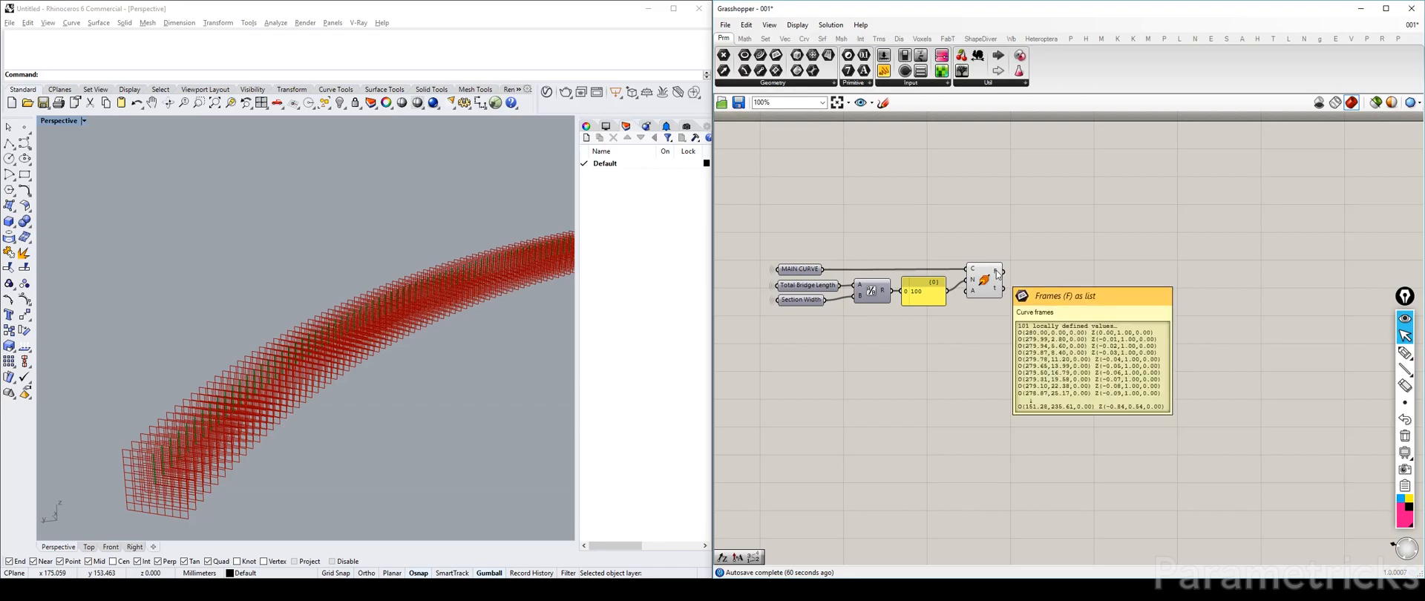
pyautogui.moveTo(876, 370); pyautogui.dragTo(941, 317, button='right')
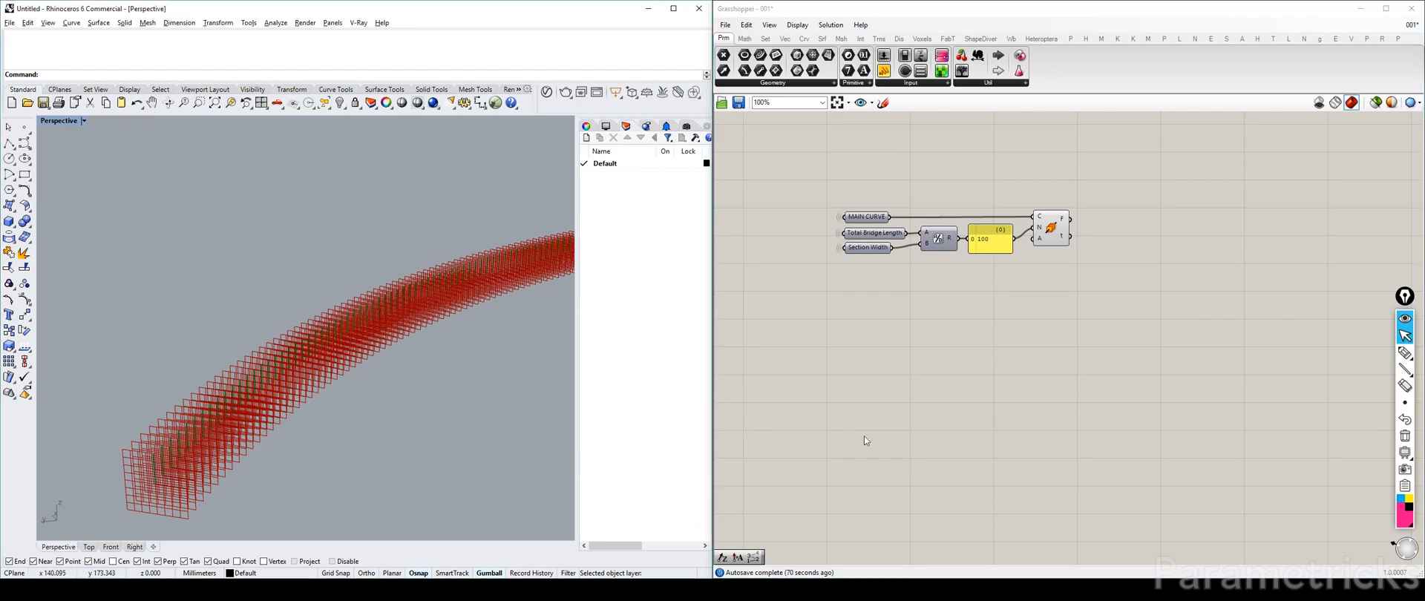
# Step: Switch to the IrfanView reference photo of the helix bridge and inspect its steel structure
pyautogui.hotkey('alt', 'Tab')
pyautogui.moveTo(294, 372); pyautogui.dragTo(489, 454)
pyautogui.click(460, 294)
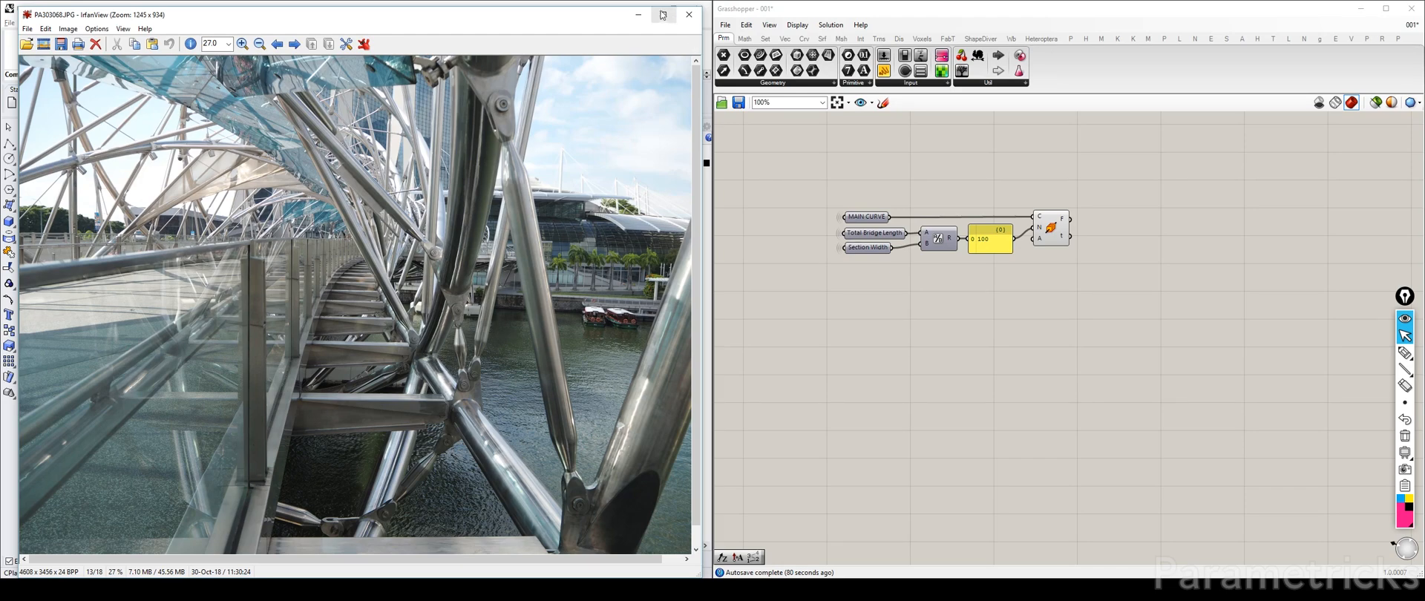
pyautogui.click(639, 14)
# Step: Move the two MAIN CURVE parameters farther away from the List Item component that feeds them, leaving space for new components
pyautogui.moveTo(807, 317); pyautogui.dragTo(1048, 246, button='right')
pyautogui.scroll(-6, 518, 326)
pyautogui.keyDown('shift'); pyautogui.moveTo(518, 327); pyautogui.dragTo(336, 263, button='right'); pyautogui.keyUp('shift')
pyautogui.moveTo(1281, 148); pyautogui.dragTo(1200, 237, button='right')
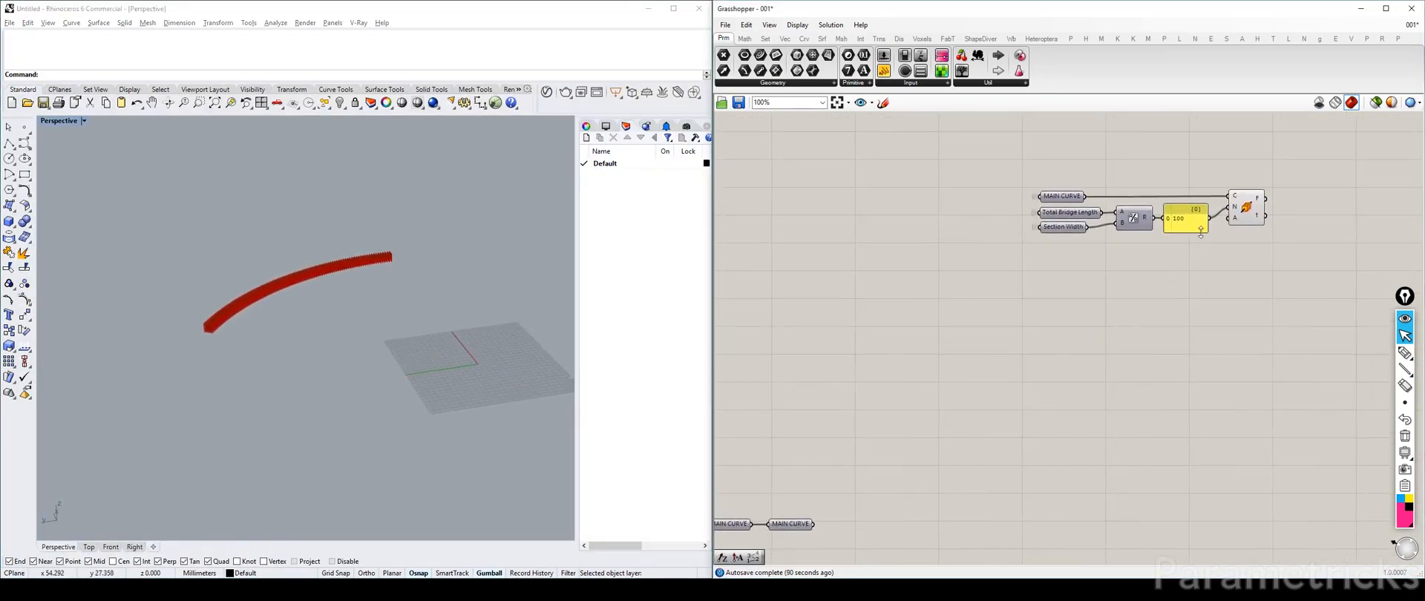
pyautogui.moveTo(781, 291); pyautogui.dragTo(1018, 227, button='right')
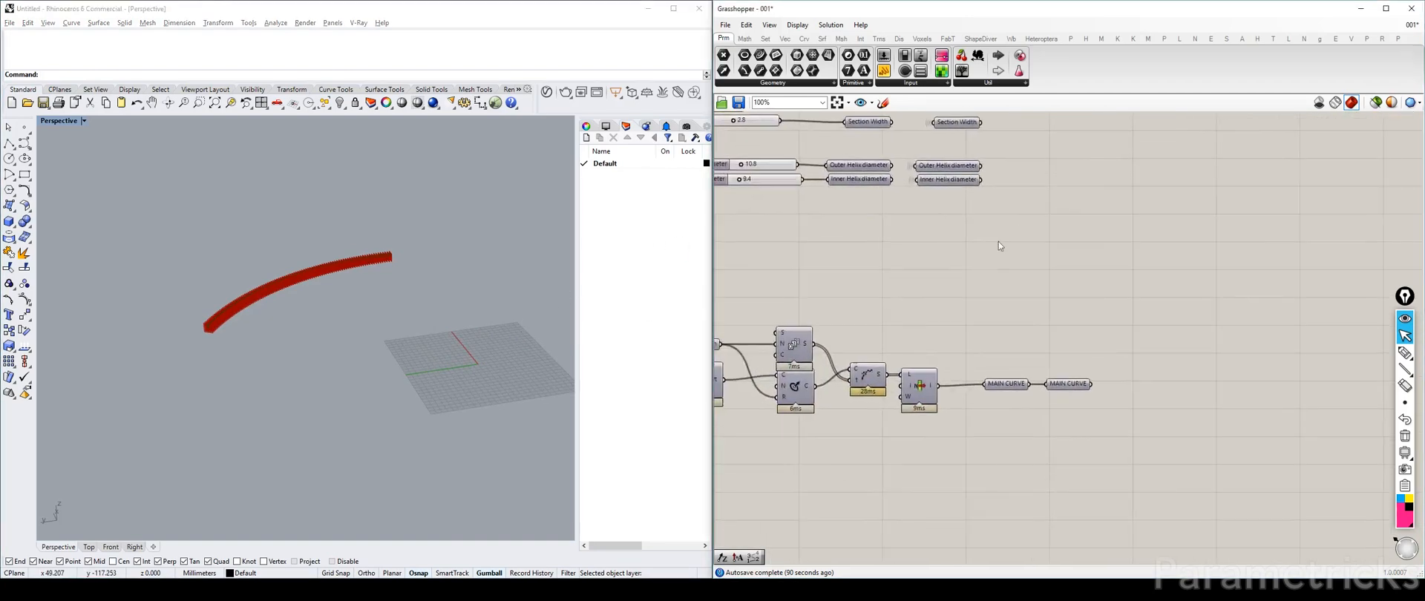
pyautogui.moveTo(456, 331)
pyautogui.mouseDown(button='right')
pyautogui.moveTo(466, 298)
pyautogui.moveTo(497, 352)
pyautogui.moveTo(479, 340)
pyautogui.mouseUp(button='right')
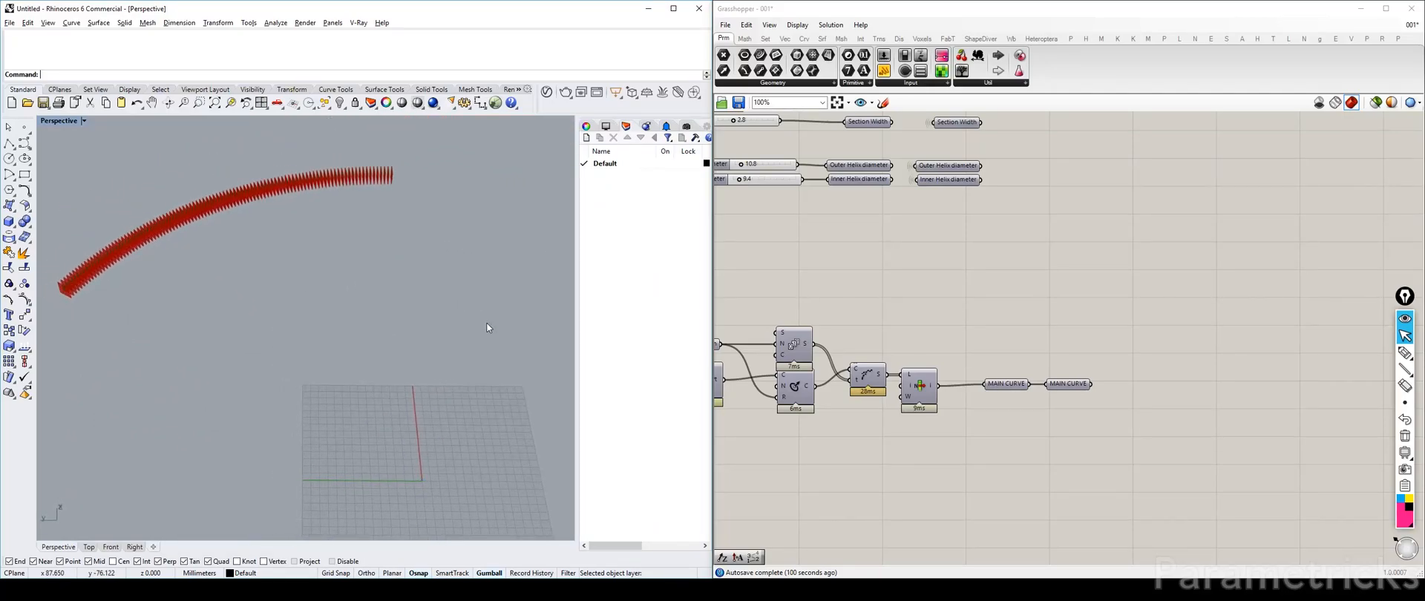
pyautogui.moveTo(1062, 293); pyautogui.dragTo(1018, 203, button='right')
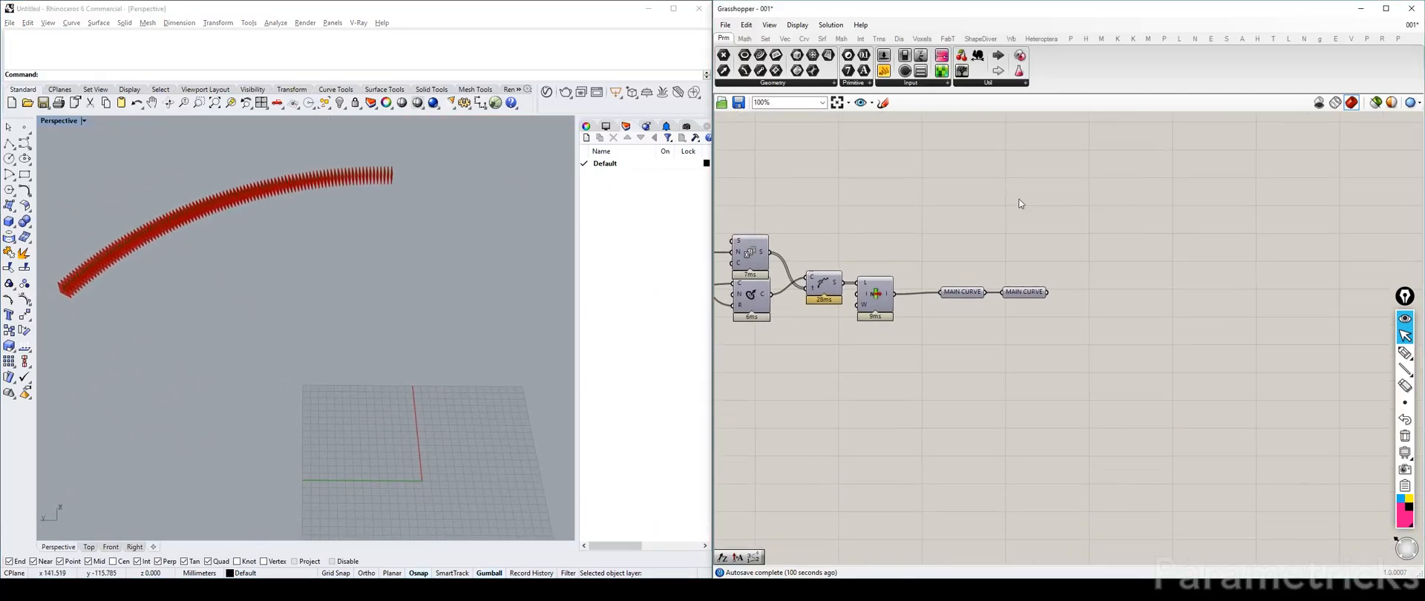
pyautogui.moveTo(823, 285)
pyautogui.mouseDown()
pyautogui.moveTo(805, 276)
pyautogui.moveTo(858, 290)
pyautogui.moveTo(844, 282)
pyautogui.mouseUp()
pyautogui.moveTo(842, 280); pyautogui.dragTo(1017, 285, button='right')
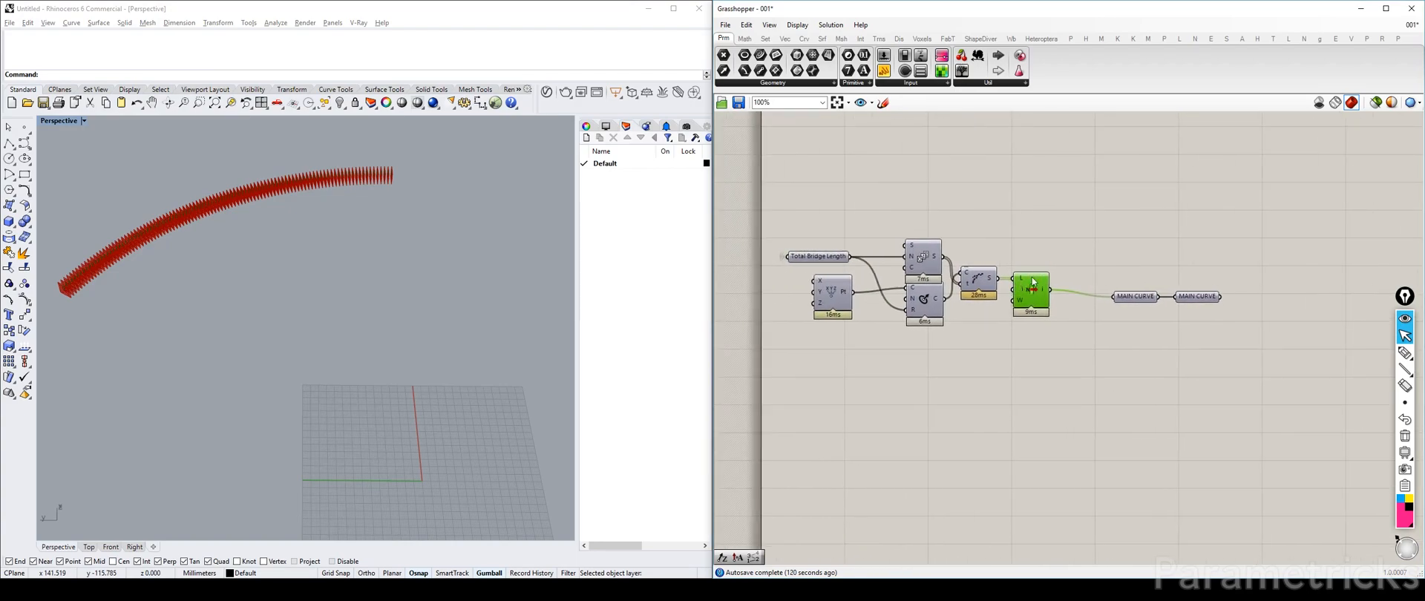
pyautogui.moveTo(1162, 258); pyautogui.dragTo(889, 270, button='right')
pyautogui.moveTo(946, 276); pyautogui.dragTo(800, 355)
pyautogui.moveTo(861, 310); pyautogui.dragTo(959, 307)
pyautogui.moveTo(837, 305); pyautogui.dragTo(994, 299, button='right')
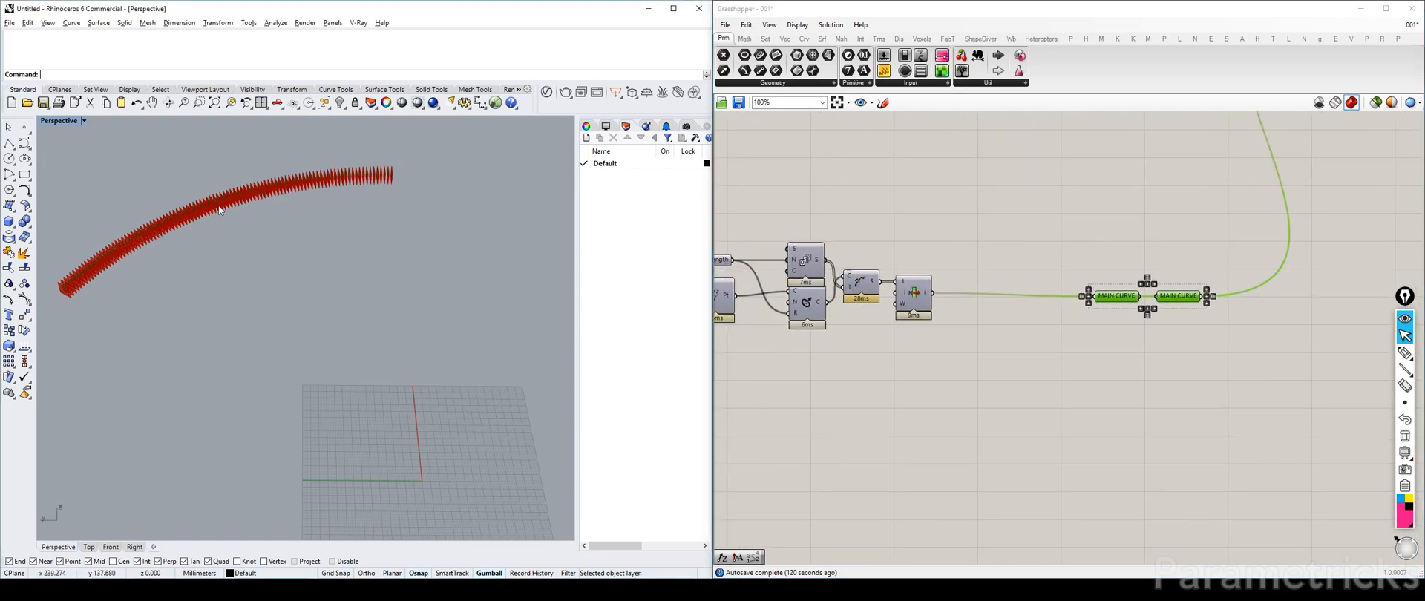
# Step: Widen the gap between the two MAIN CURVE parameters by shifting the second one farther along the wire
pyautogui.moveTo(81, 287); pyautogui.dragTo(403, 148)
pyautogui.moveTo(435, 476); pyautogui.dragTo(430, 341, button='right')
pyautogui.doubleClick(1021, 355)
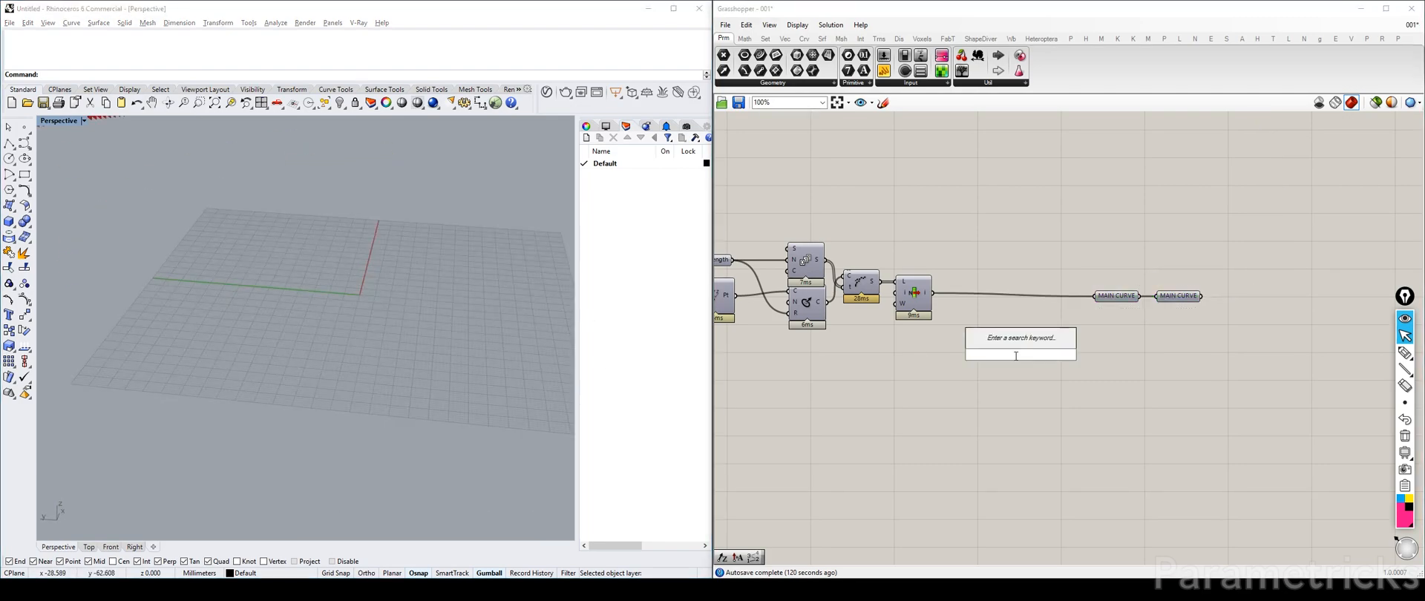
pyautogui.scroll(-5, 374, 344)
pyautogui.click(914, 292)
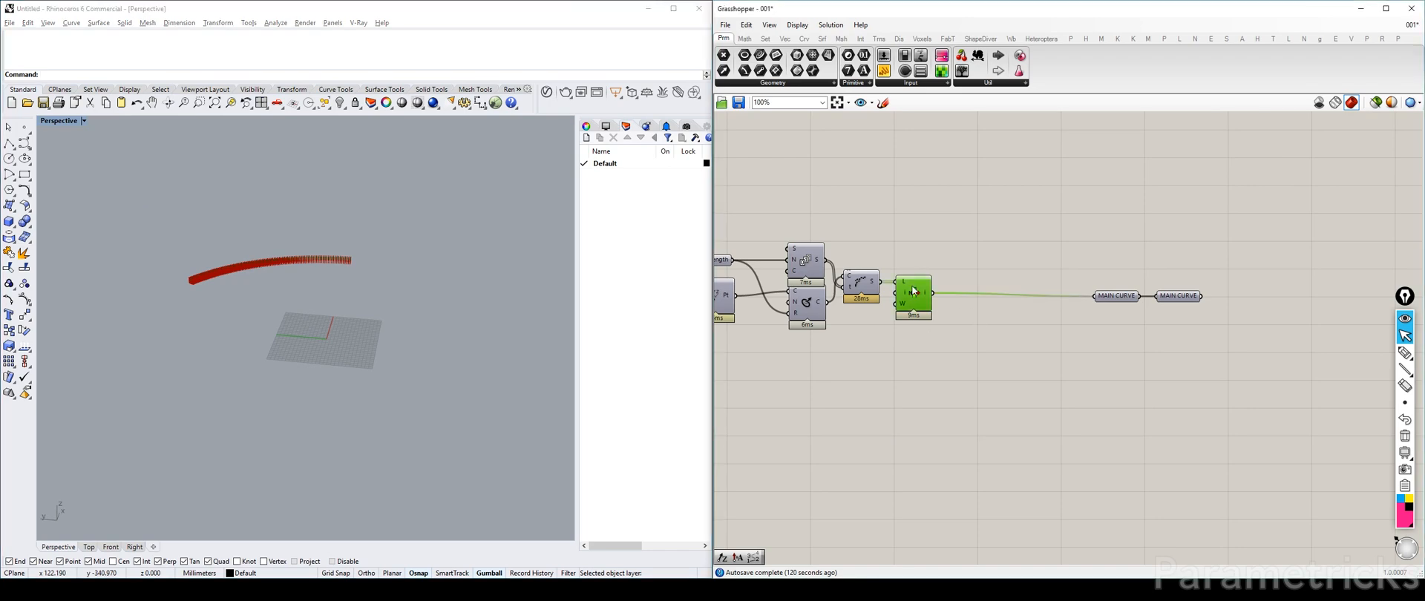
pyautogui.moveTo(1183, 297)
pyautogui.mouseDown()
pyautogui.moveTo(1223, 297)
pyautogui.moveTo(1184, 301)
pyautogui.moveTo(1198, 299)
pyautogui.mouseUp()
pyautogui.moveTo(925, 286); pyautogui.dragTo(865, 287, button='right')
pyautogui.doubleClick(889, 313)
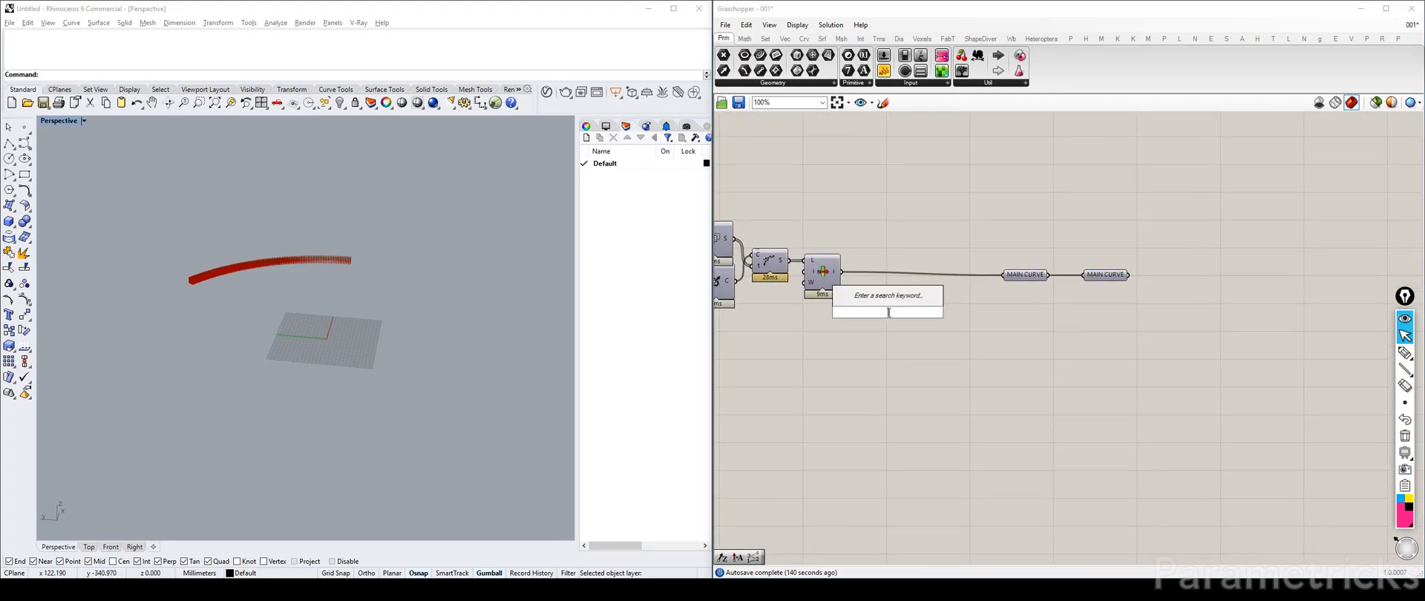
pyautogui.click(408, 280)
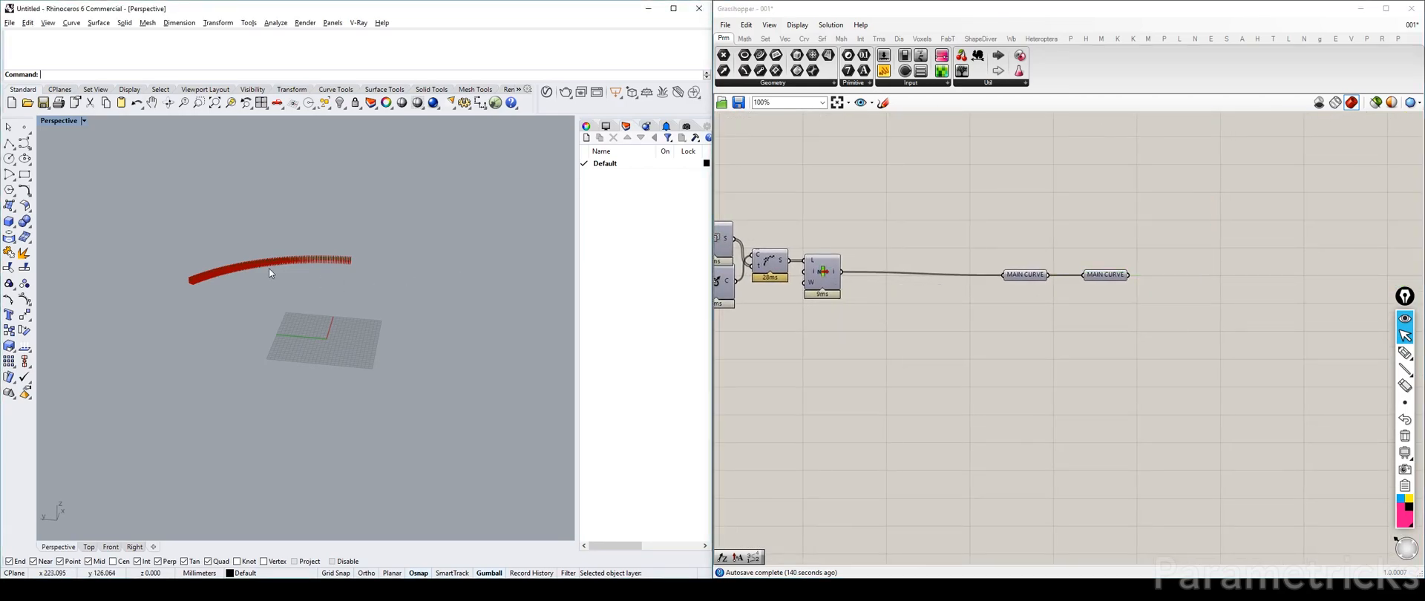
# Step: Annotate the move from the arc's midpoint to the grid origin with freehand pen strokes, and clear the annotations
pyautogui.click(1406, 354)
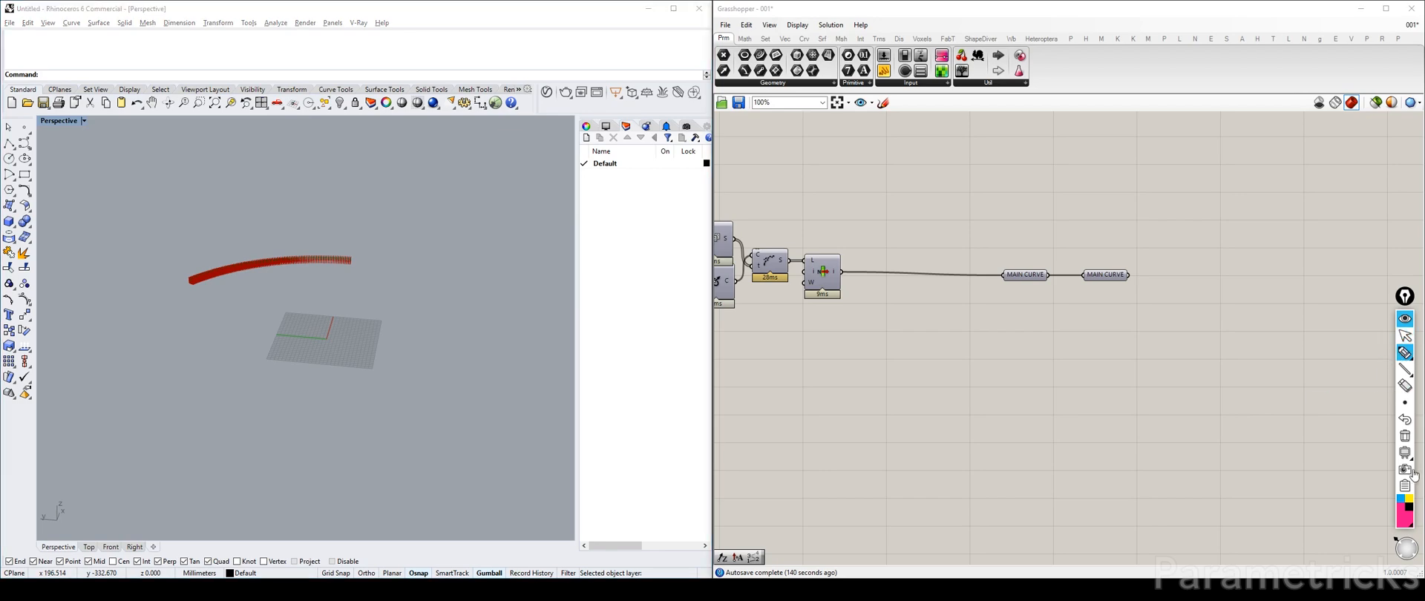
pyautogui.click(266, 265)
pyautogui.moveTo(270, 263); pyautogui.dragTo(330, 340)
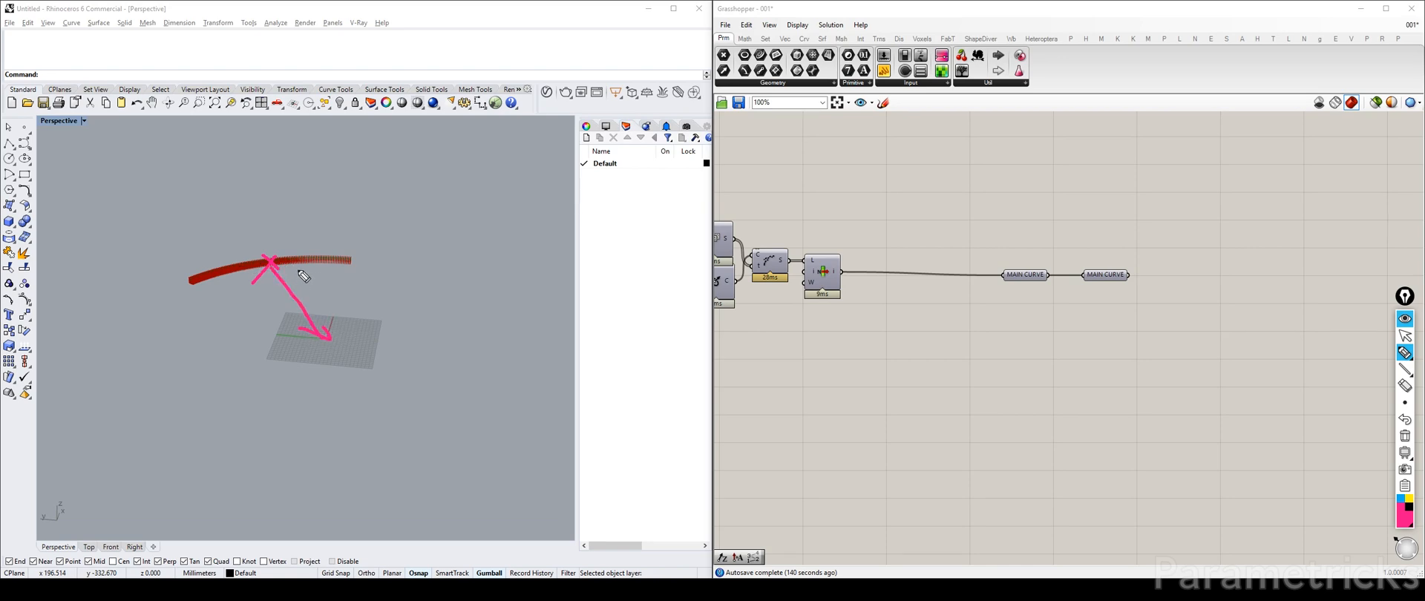
pyautogui.moveTo(321, 338); pyautogui.dragTo(338, 338)
pyautogui.moveTo(321, 274)
pyautogui.mouseDown()
pyautogui.moveTo(331, 293)
pyautogui.moveTo(339, 271)
pyautogui.moveTo(354, 301)
pyautogui.mouseUp()
pyautogui.moveTo(183, 269)
pyautogui.mouseDown()
pyautogui.moveTo(388, 244)
pyautogui.moveTo(172, 293)
pyautogui.moveTo(192, 273)
pyautogui.mouseUp()
pyautogui.moveTo(199, 321); pyautogui.dragTo(332, 355)
pyautogui.moveTo(302, 346)
pyautogui.mouseDown()
pyautogui.moveTo(305, 362)
pyautogui.moveTo(397, 325)
pyautogui.moveTo(259, 362)
pyautogui.mouseUp()
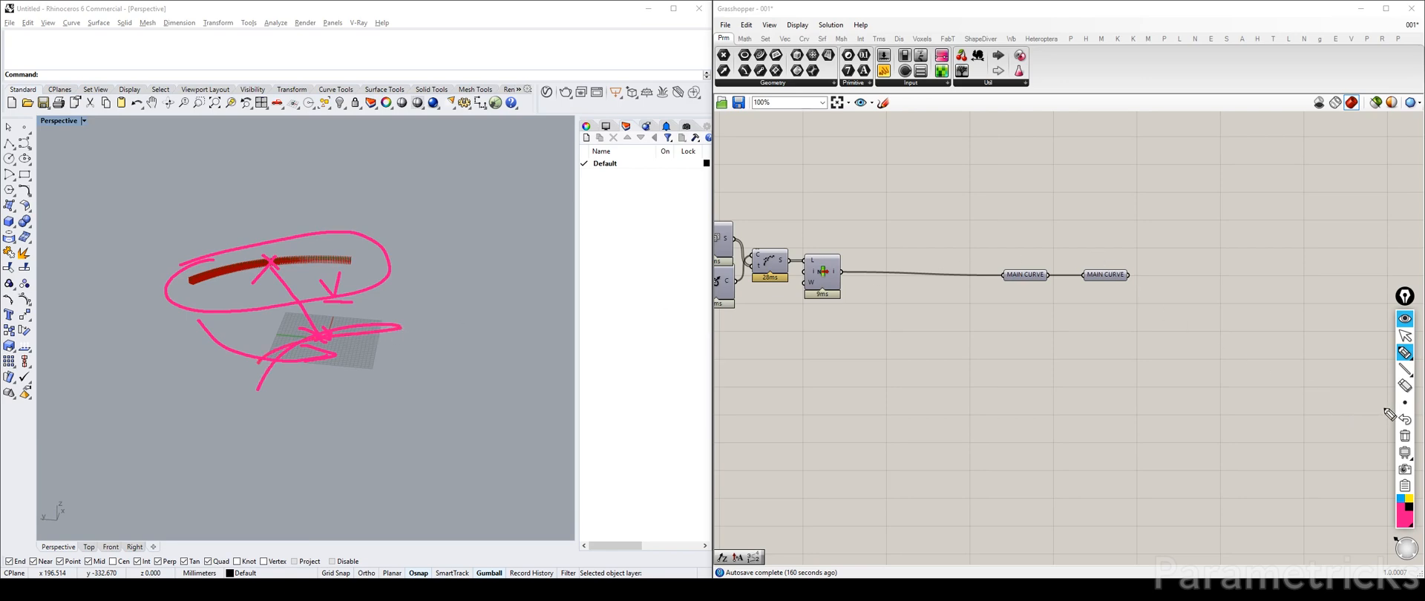
pyautogui.click(1406, 436)
pyautogui.click(1405, 336)
pyautogui.scroll(3, 902, 279)
pyautogui.doubleClick(838, 297)
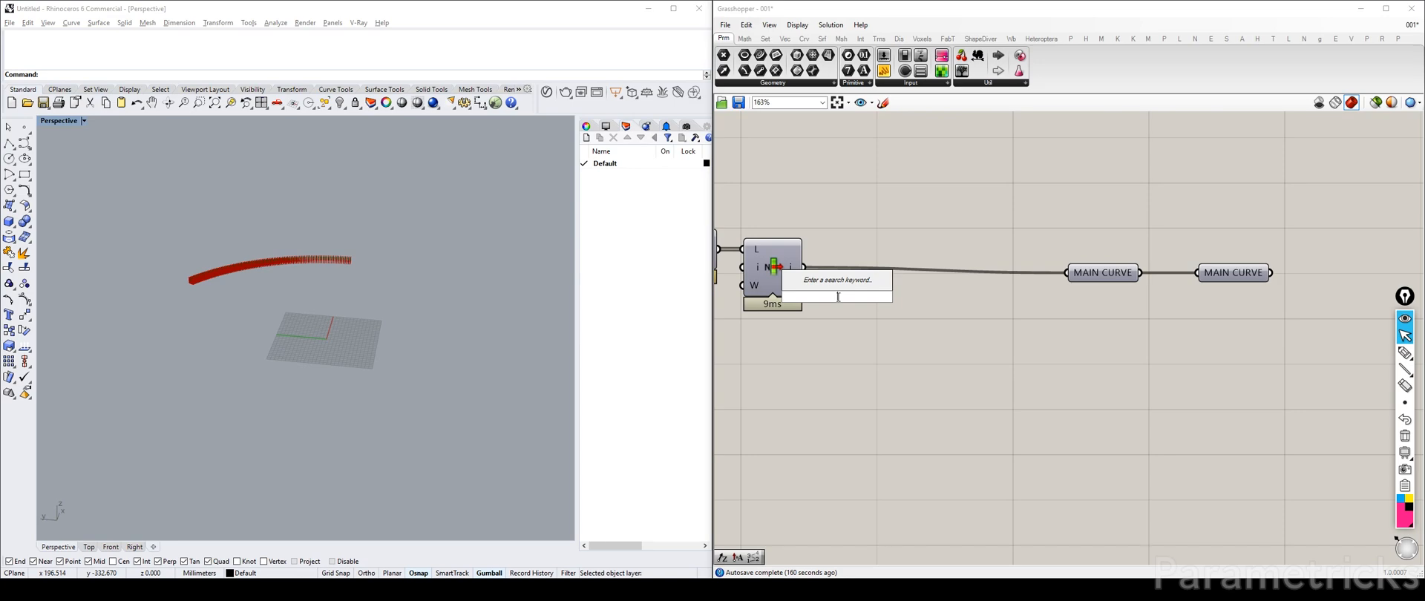
pyautogui.write('point')
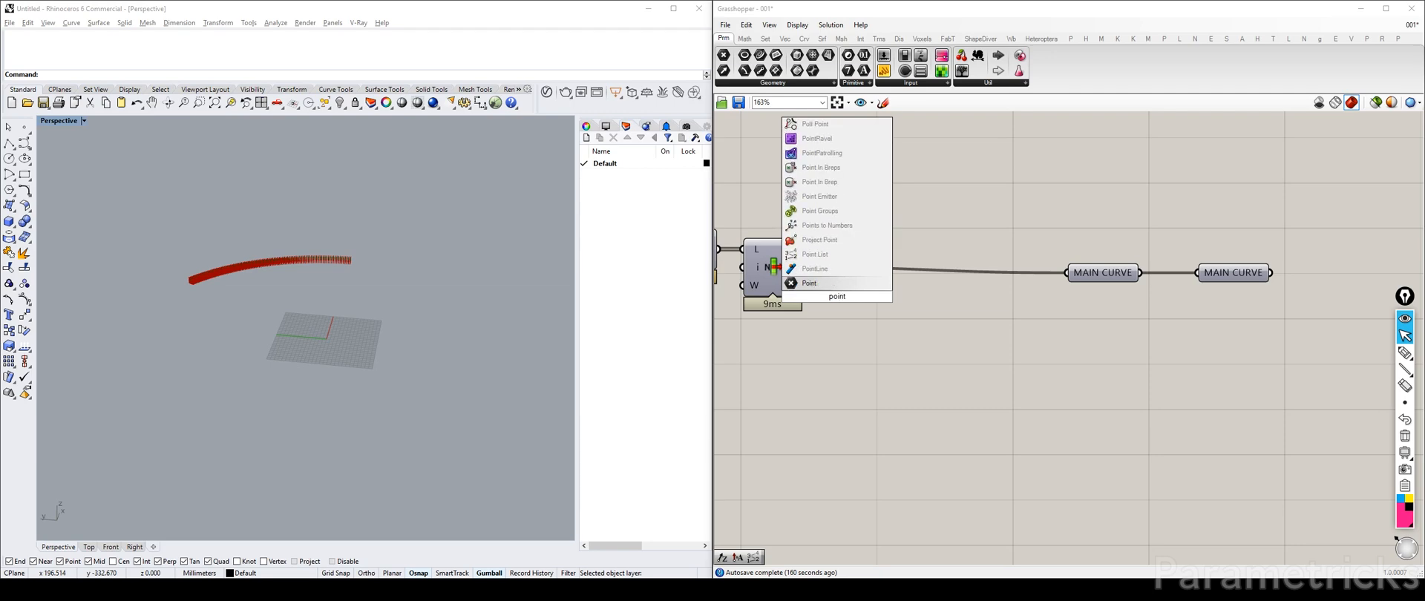
pyautogui.write(' on')
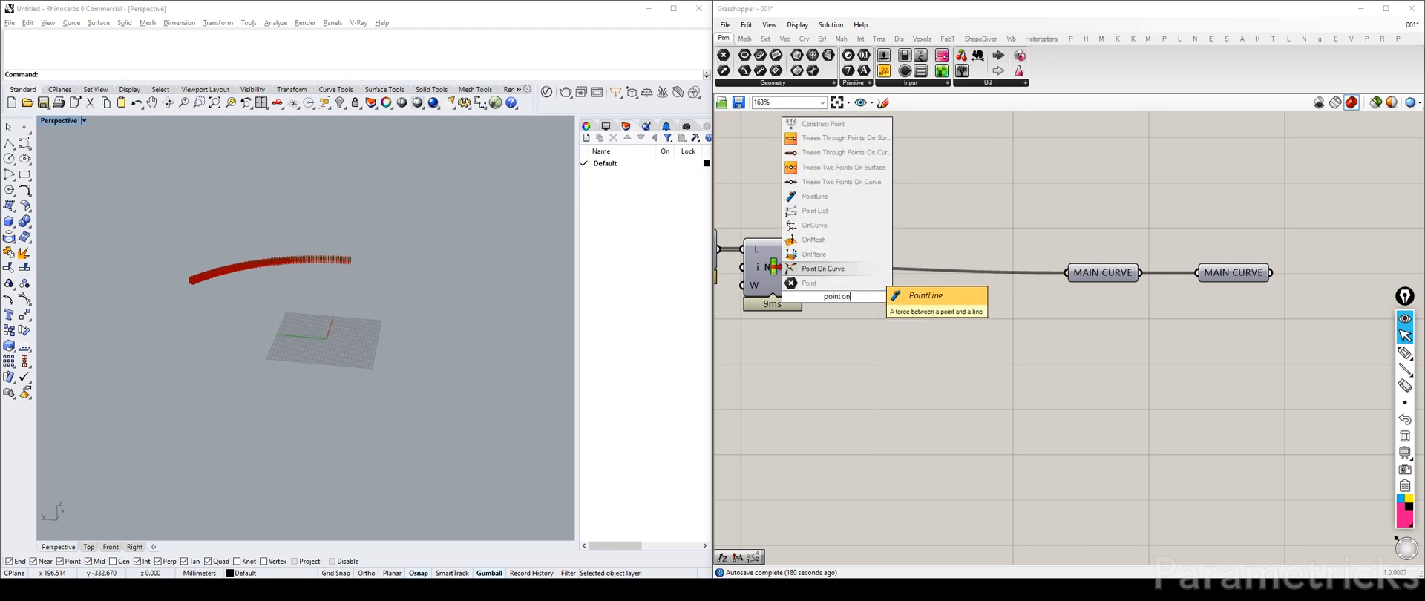
pyautogui.click(852, 276)
pyautogui.moveTo(817, 291); pyautogui.dragTo(840, 312)
pyautogui.moveTo(804, 267); pyautogui.dragTo(939, 325)
pyautogui.press('Delete')
# Step: Add an Evaluate Curve component below the List Item component and connect the List Item output to its curve input
pyautogui.doubleClick(873, 314)
pyautogui.write('crv ev')
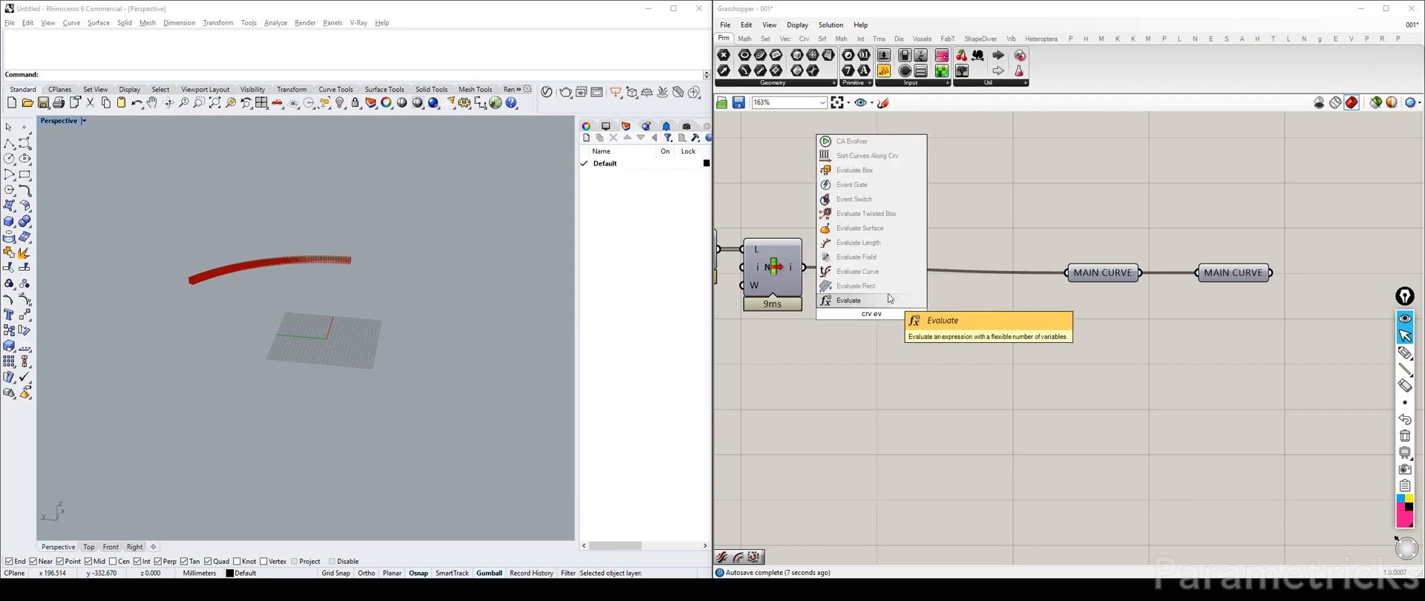
pyautogui.click(891, 272)
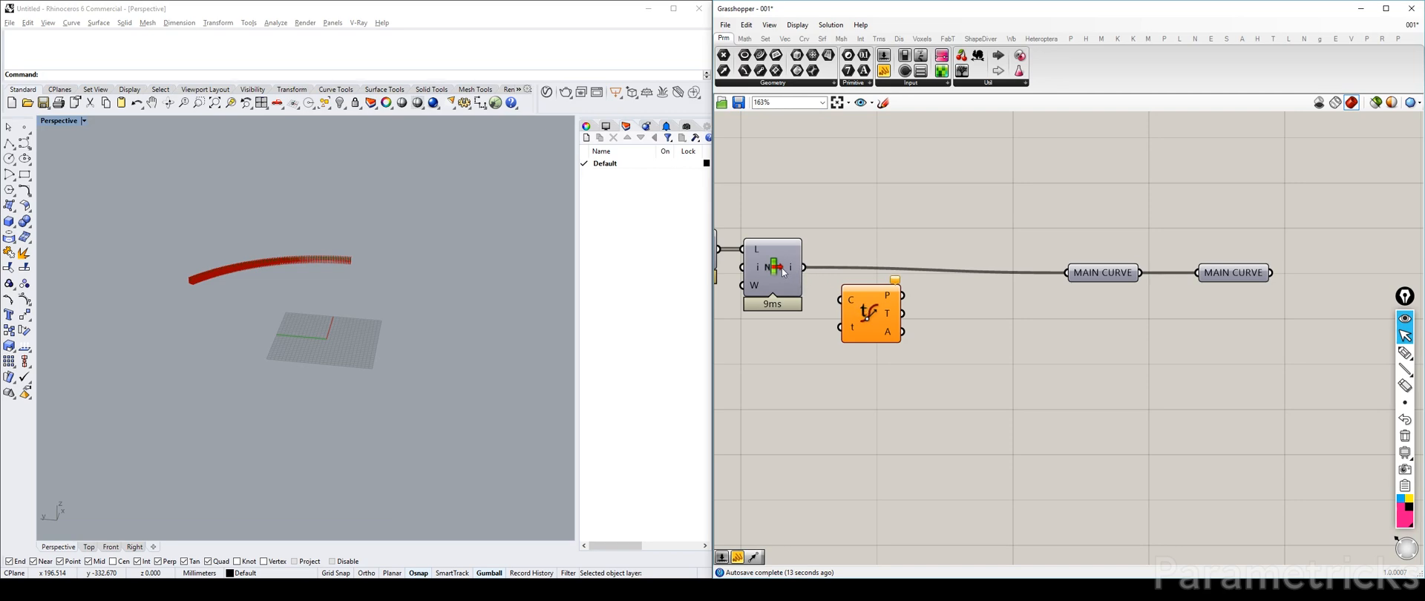
pyautogui.moveTo(853, 297); pyautogui.dragTo(879, 284, button='right')
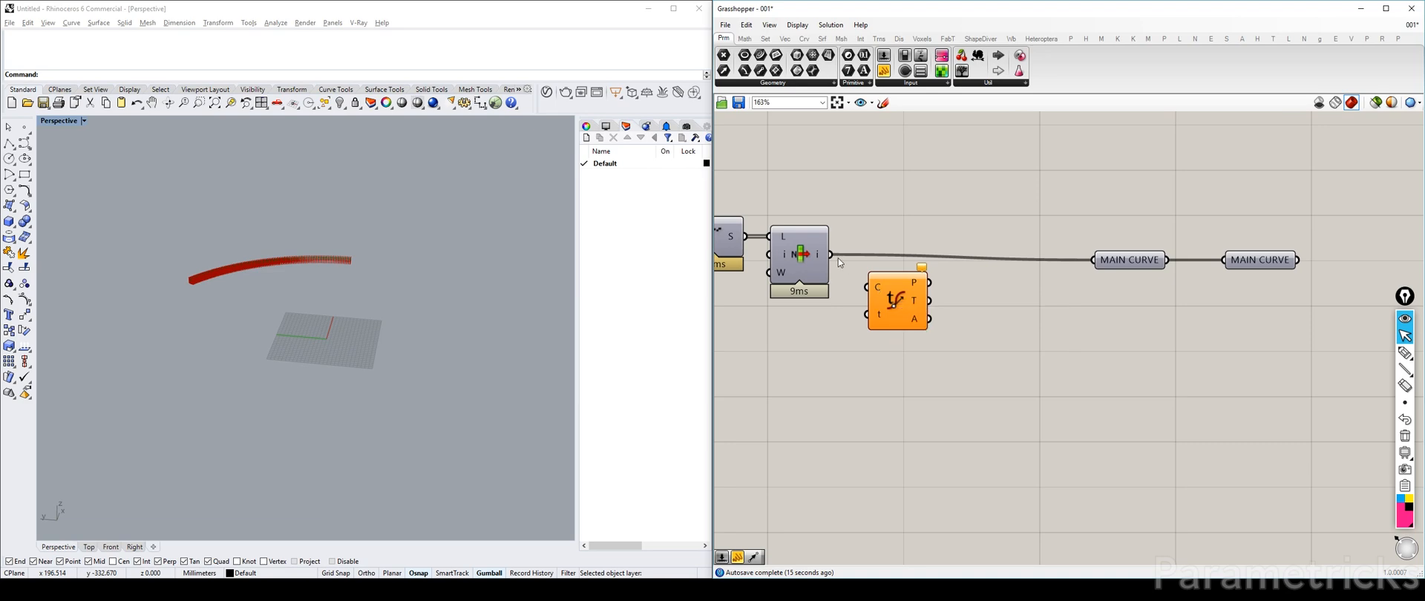
pyautogui.moveTo(894, 302); pyautogui.dragTo(900, 328)
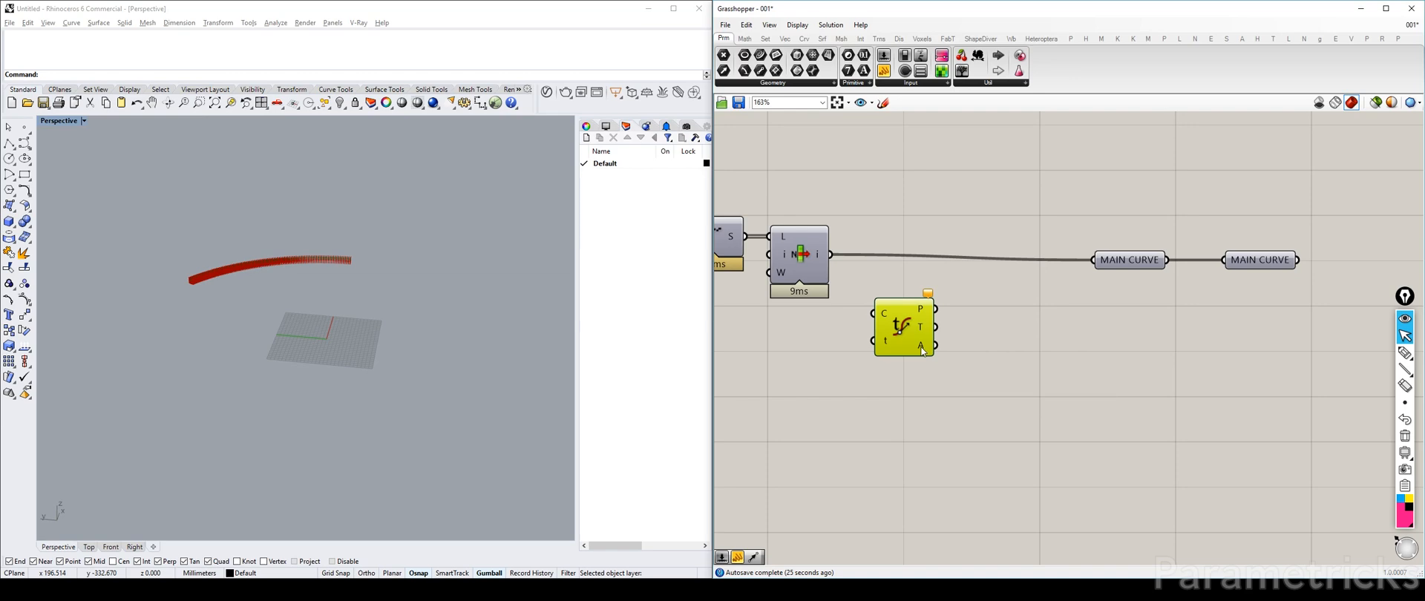
pyautogui.moveTo(915, 323); pyautogui.dragTo(914, 336, button='right')
pyautogui.moveTo(907, 351); pyautogui.dragTo(912, 352)
pyautogui.moveTo(831, 268); pyautogui.dragTo(862, 329)
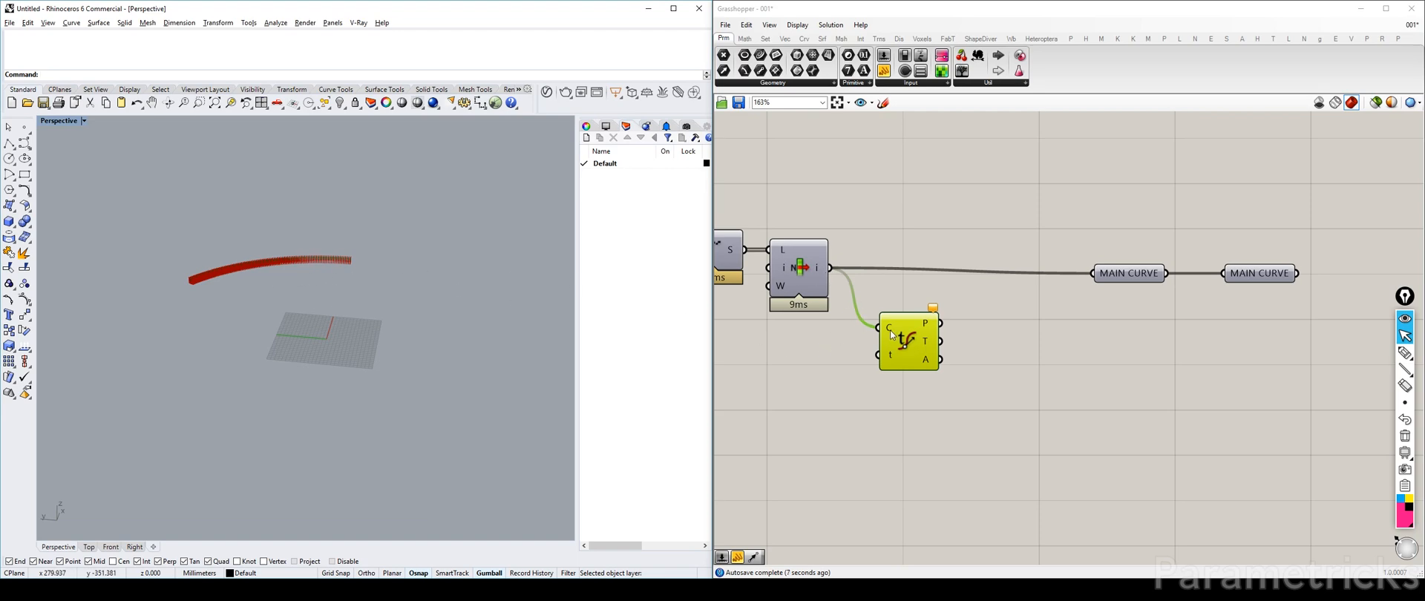
pyautogui.moveTo(914, 337); pyautogui.dragTo(926, 348)
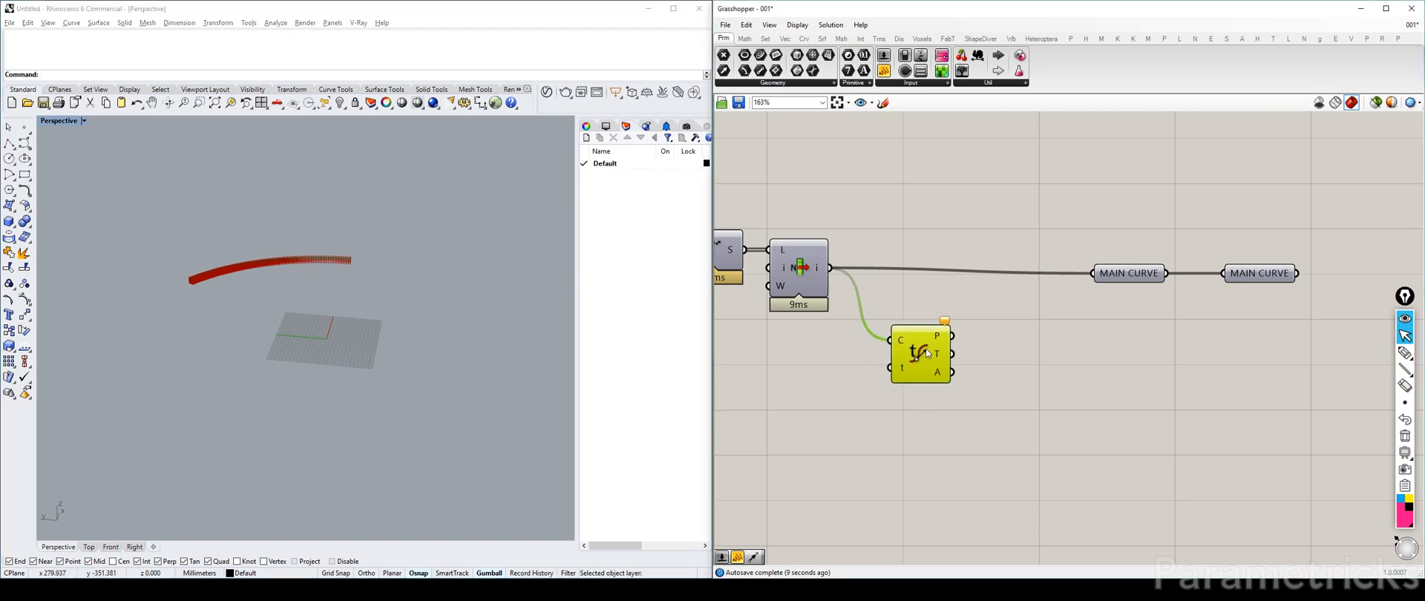
# Step: Reparameterize the curve input of the Evaluate Curve component
pyautogui.moveTo(818, 275)
pyautogui.rightClick(904, 371)
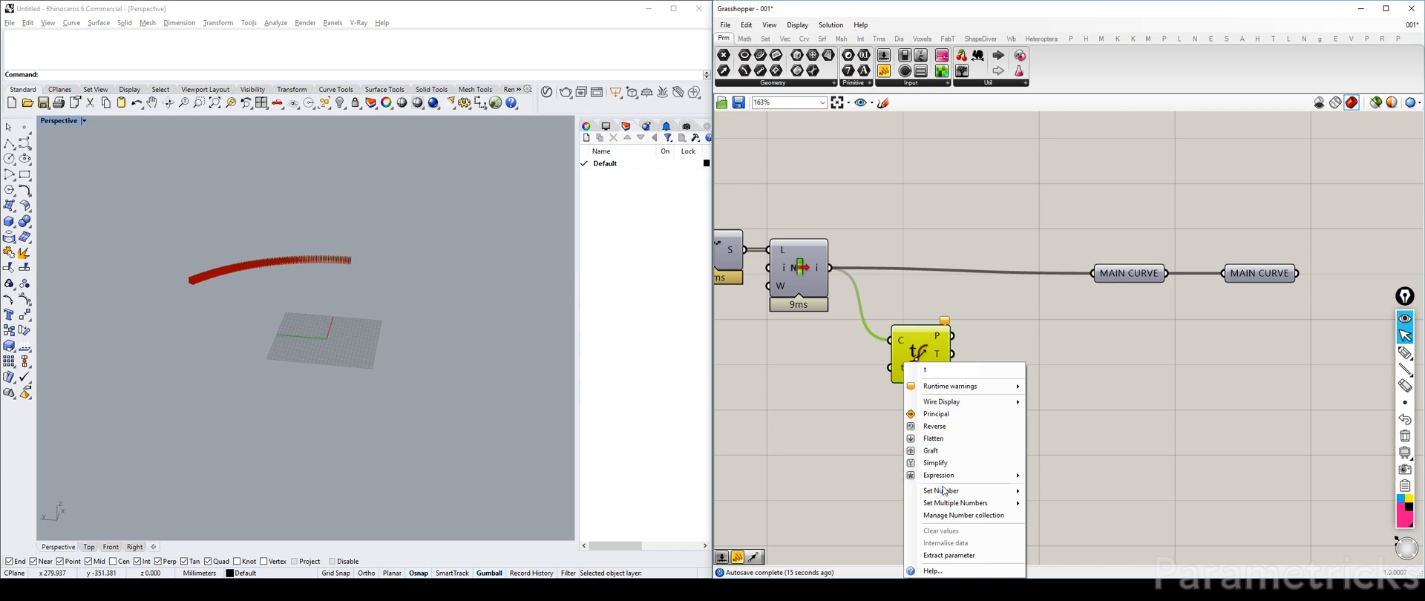
pyautogui.moveTo(980, 477)
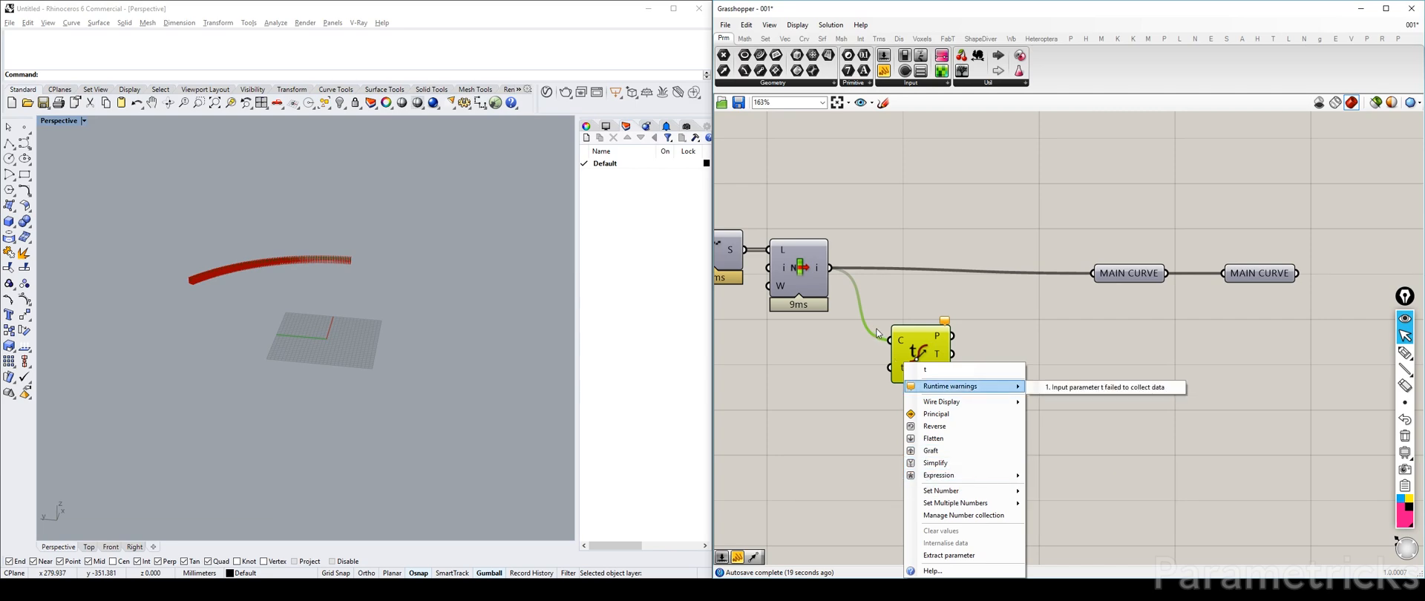
pyautogui.click(883, 386)
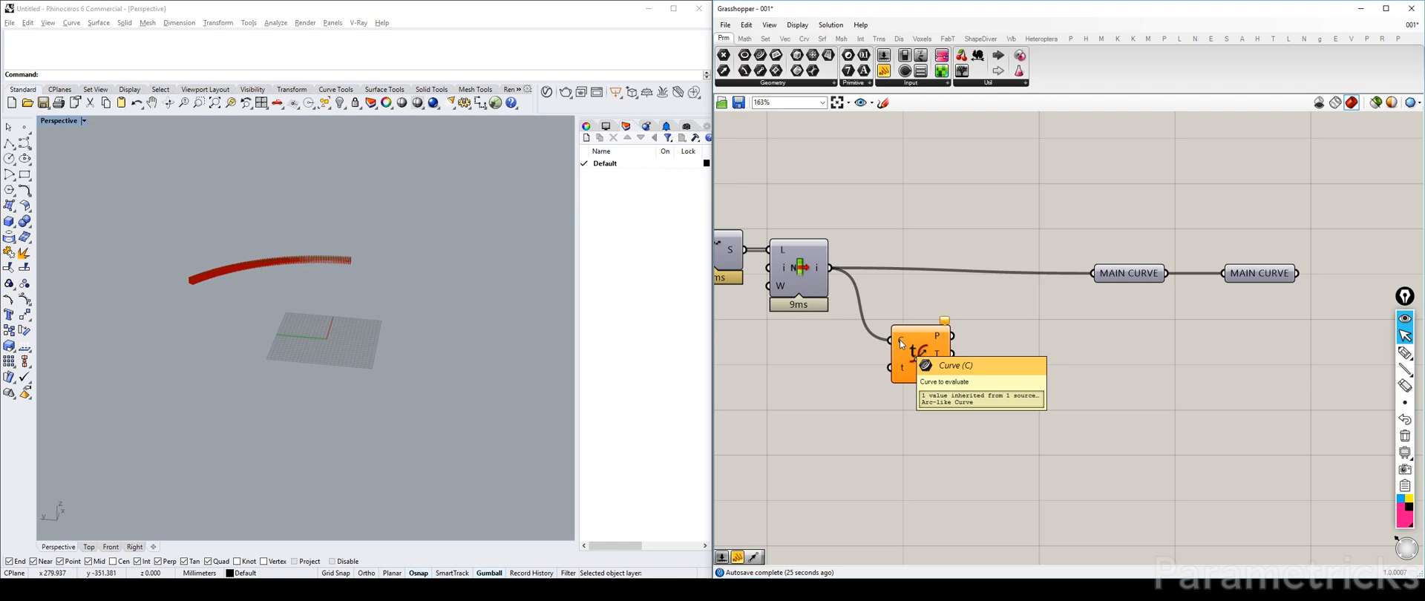
pyautogui.rightClick(900, 341)
pyautogui.click(959, 462)
pyautogui.moveTo(928, 357); pyautogui.dragTo(913, 347)
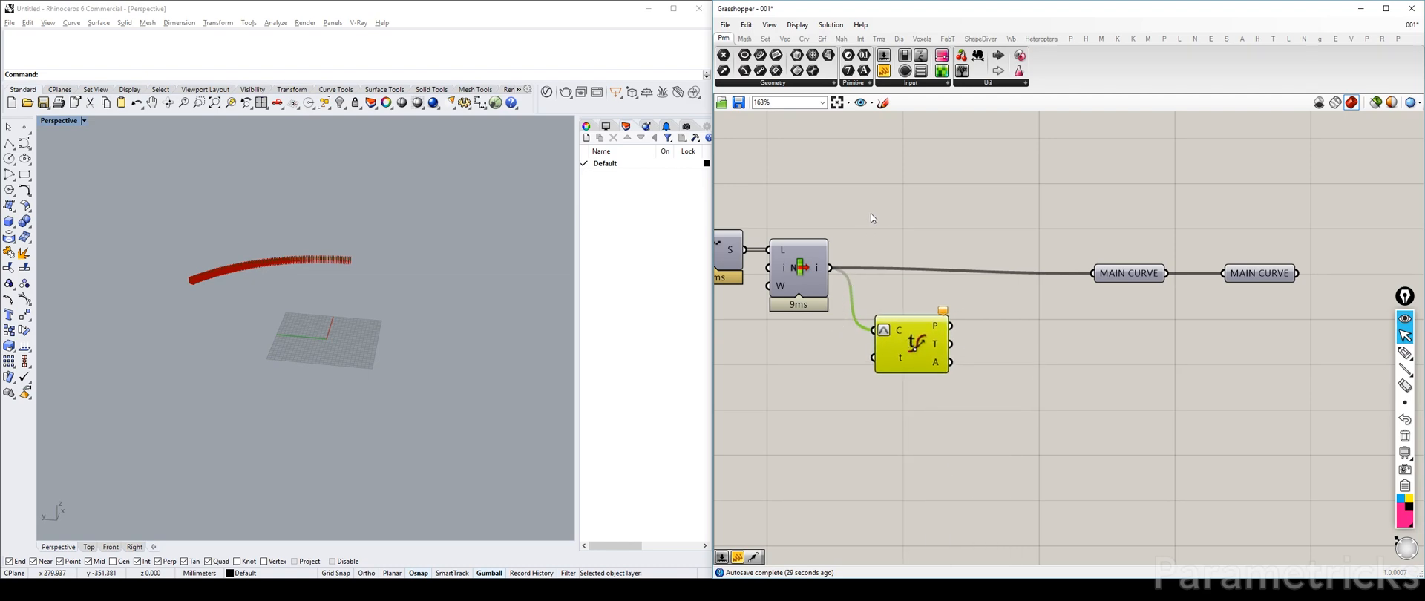
pyautogui.click(824, 264)
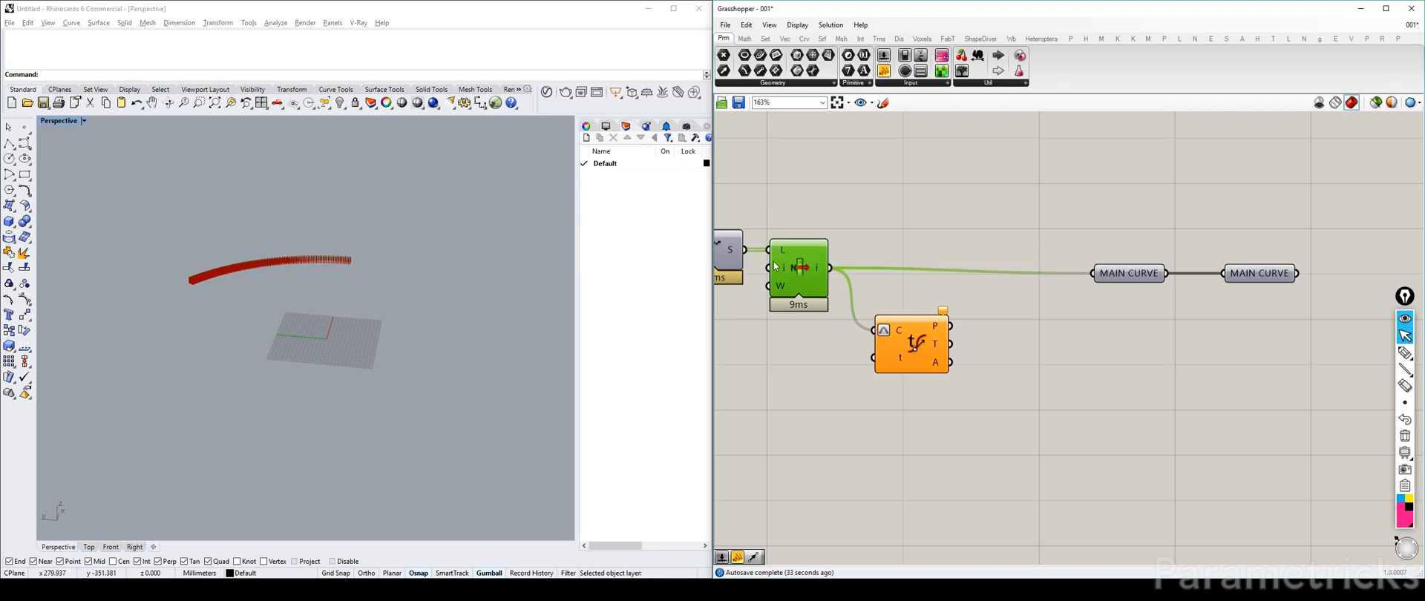
pyautogui.moveTo(775, 266)
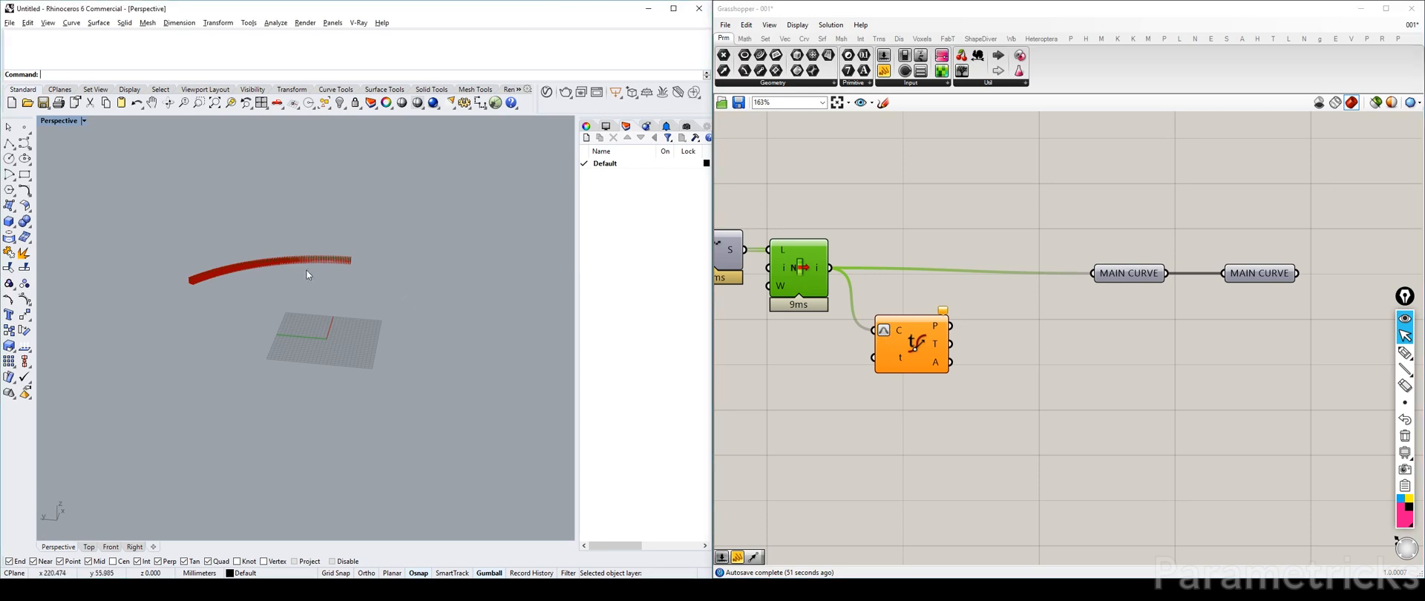
# Step: Turn off reparameterization on the Evaluate Curve component's curve input and set its t parameter to 140
pyautogui.rightClick(889, 331)
pyautogui.click(923, 444)
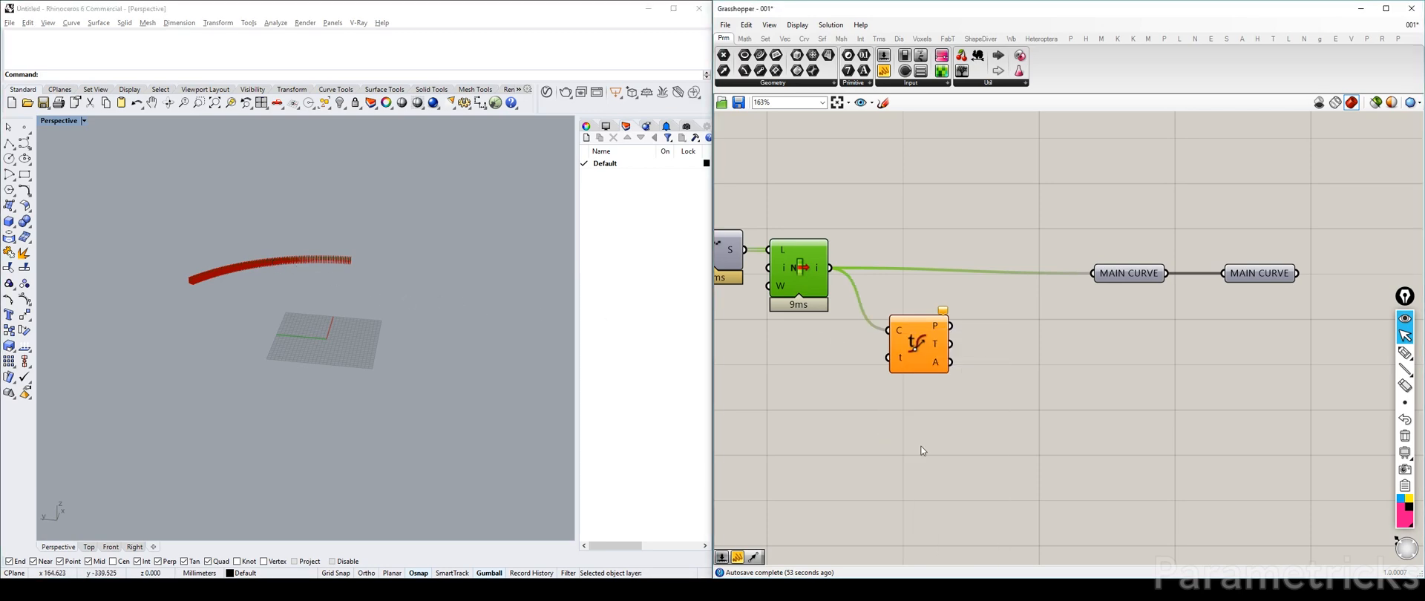
pyautogui.rightClick(902, 358)
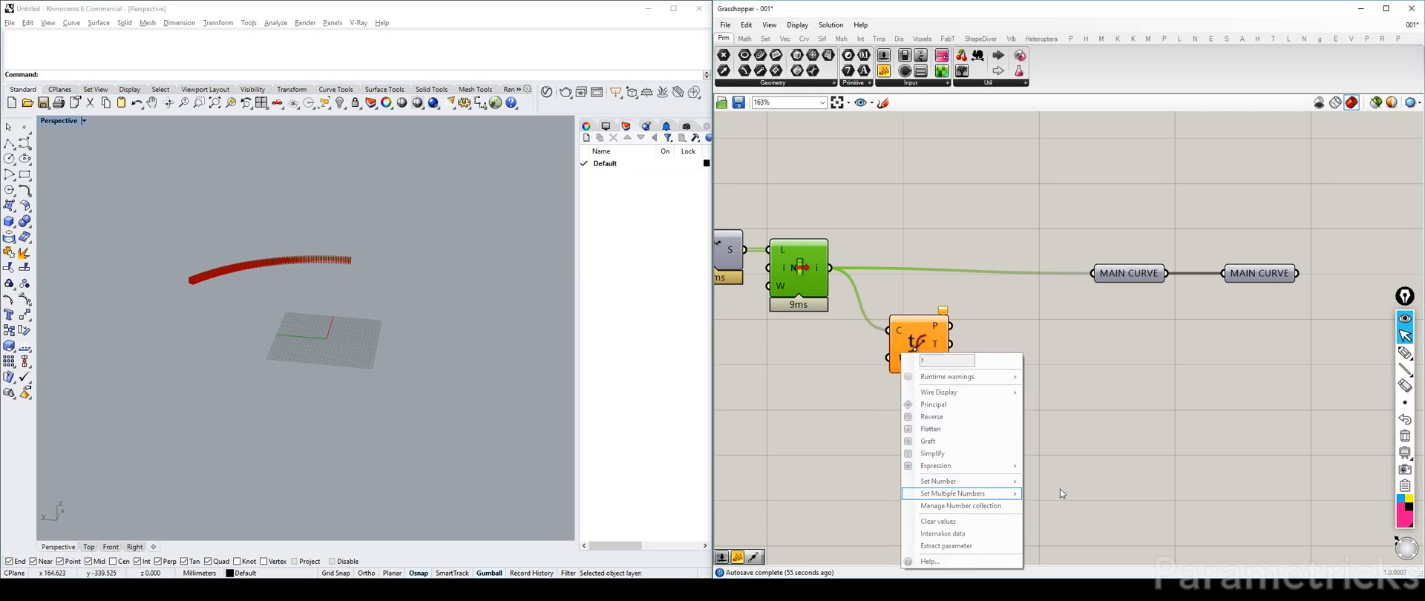
pyautogui.click(896, 447)
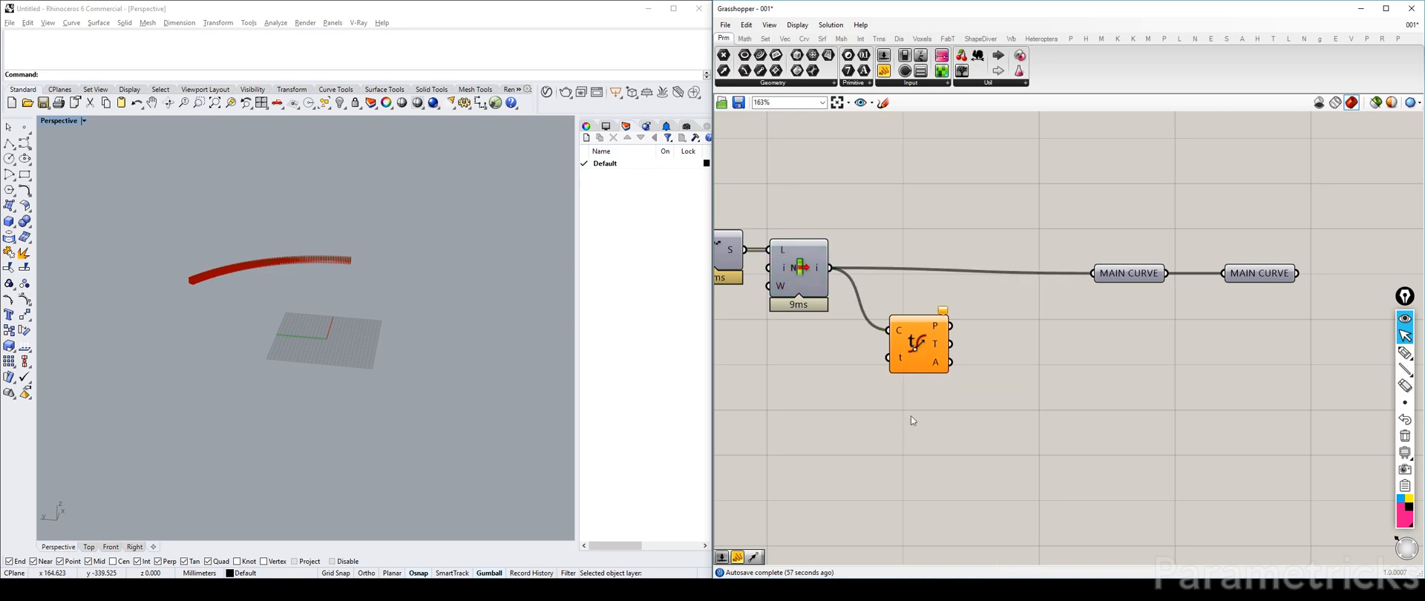
pyautogui.rightClick(905, 364)
pyautogui.moveTo(958, 490)
pyautogui.write('140')
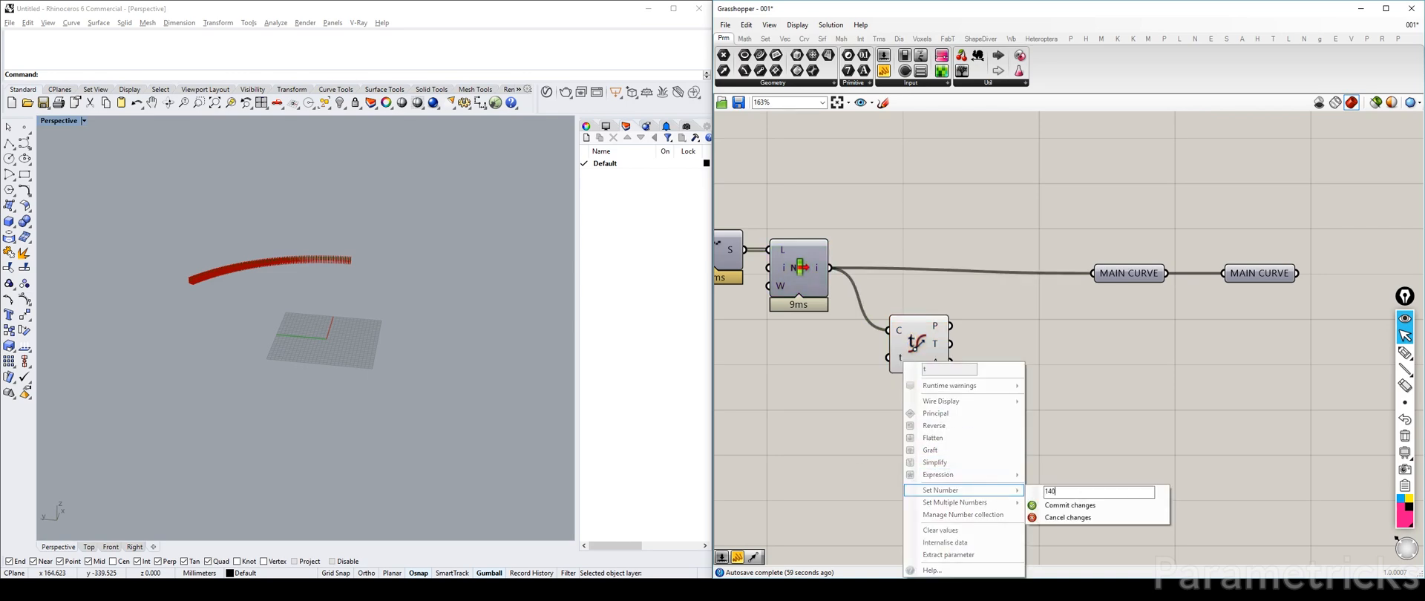
pyautogui.press('Return')
pyautogui.click(919, 346)
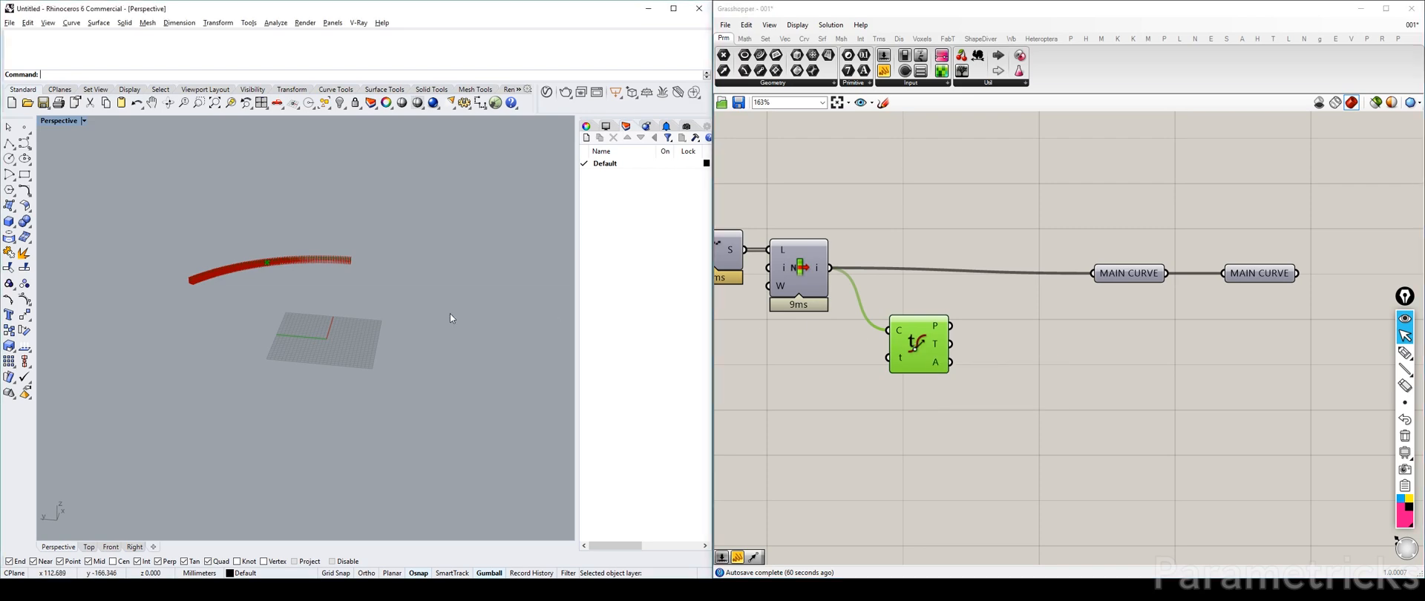
# Step: Nudge the List Item component slightly and reparameterize the curve input of the Evaluate Curve component again
pyautogui.moveTo(266, 282); pyautogui.dragTo(267, 297, button='right')
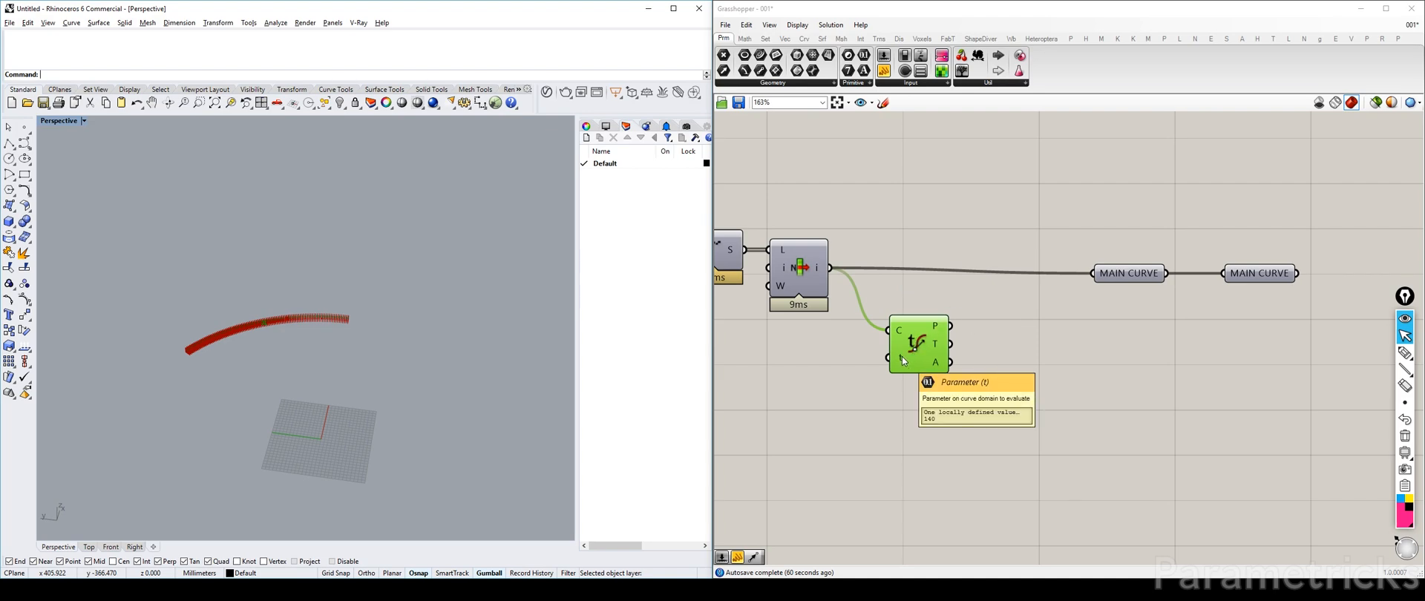
pyautogui.moveTo(813, 276); pyautogui.dragTo(808, 271)
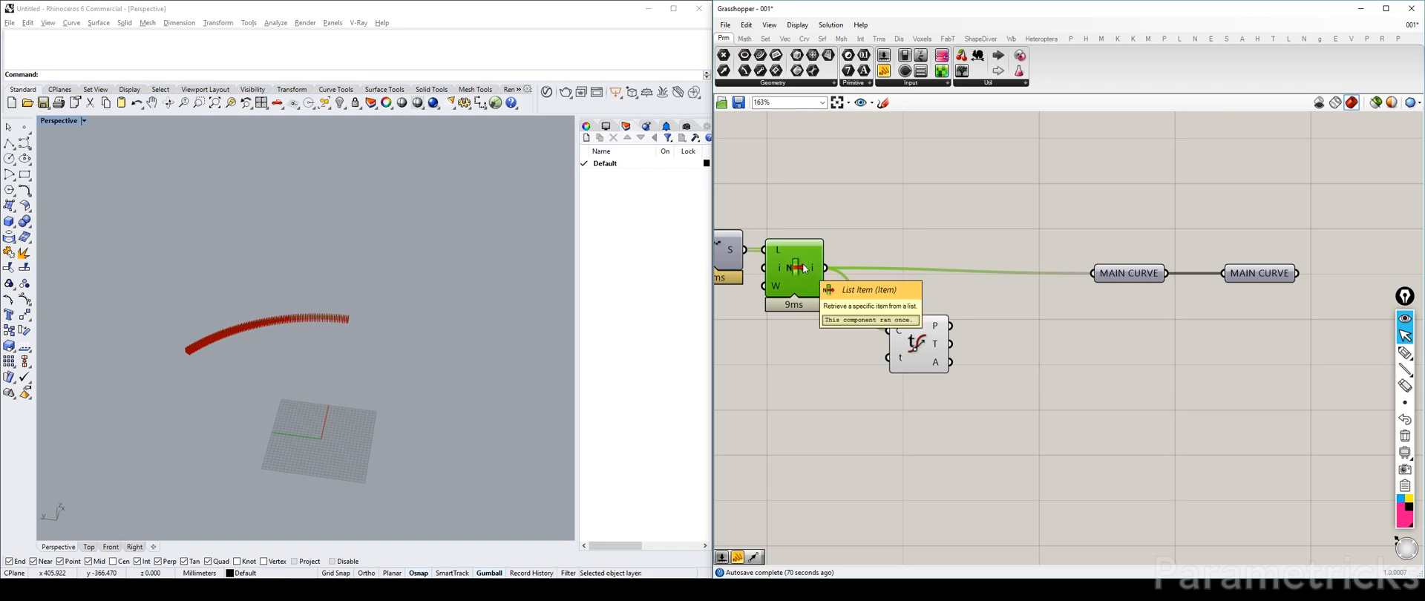
pyautogui.click(867, 252)
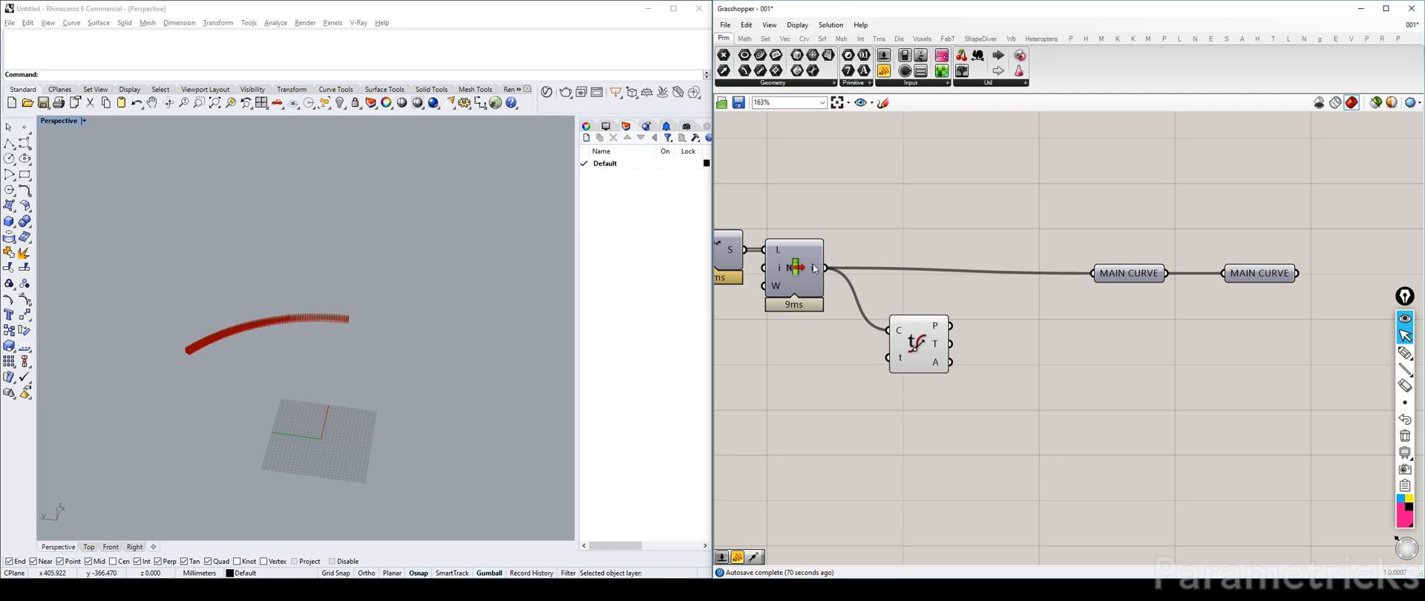
pyautogui.moveTo(815, 269)
pyautogui.rightClick(899, 330)
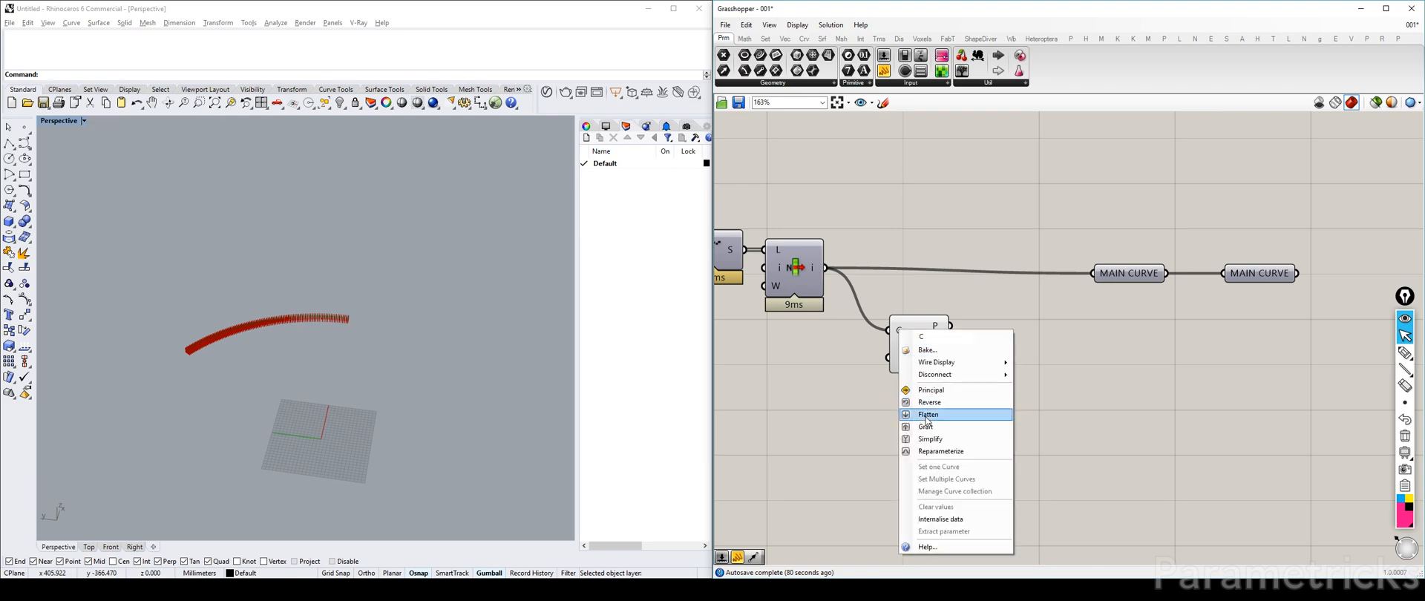
pyautogui.click(936, 454)
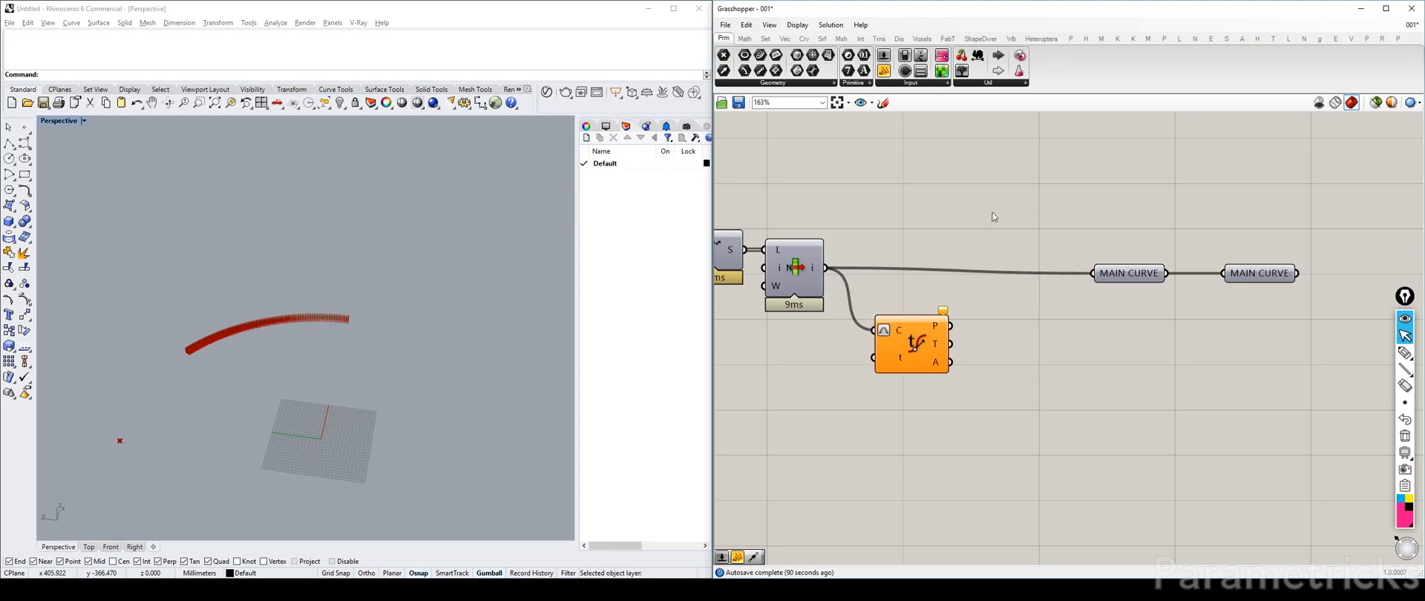
# Step: Annotate the 0 to 1 domain above the Evaluate Curve component with freehand pen strokes, and clear the annotations
pyautogui.click(1405, 352)
pyautogui.moveTo(823, 189)
pyautogui.mouseDown()
pyautogui.moveTo(813, 212)
pyautogui.moveTo(821, 187)
pyautogui.mouseUp()
pyautogui.moveTo(845, 205); pyautogui.dragTo(920, 215)
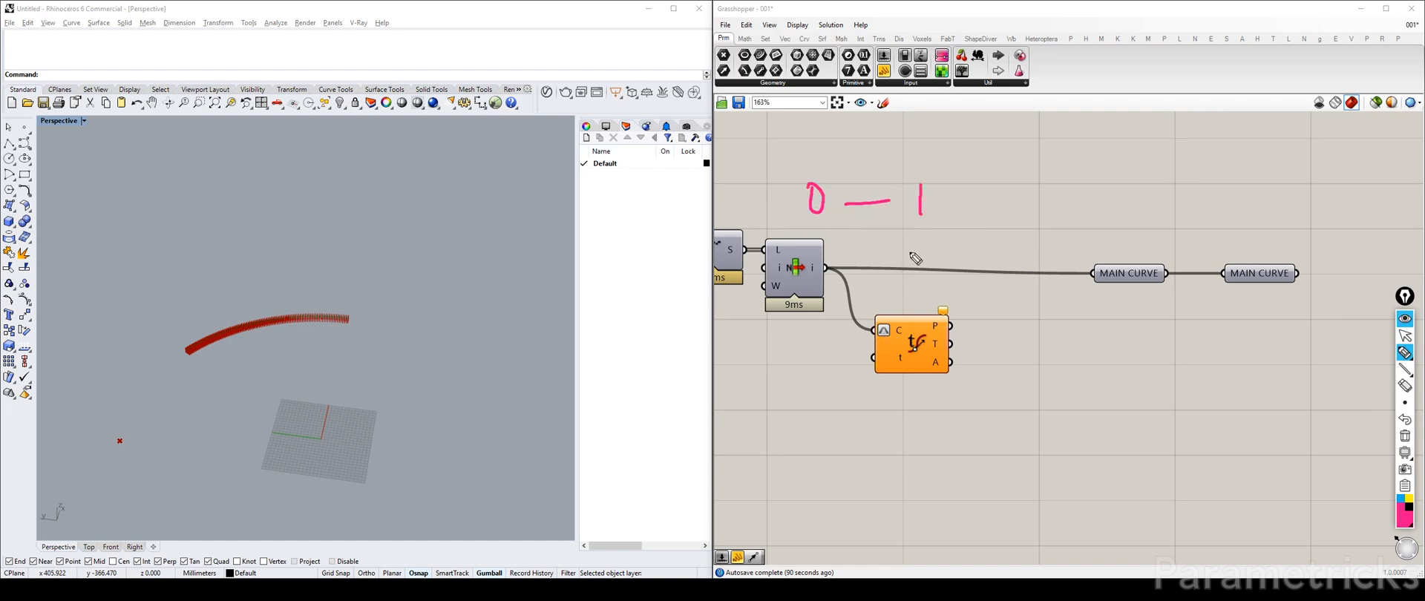
pyautogui.moveTo(861, 191)
pyautogui.mouseDown()
pyautogui.moveTo(872, 203)
pyautogui.moveTo(854, 222)
pyautogui.moveTo(879, 256)
pyautogui.moveTo(904, 250)
pyautogui.mouseUp()
pyautogui.moveTo(921, 223); pyautogui.dragTo(969, 222)
pyautogui.click(1405, 436)
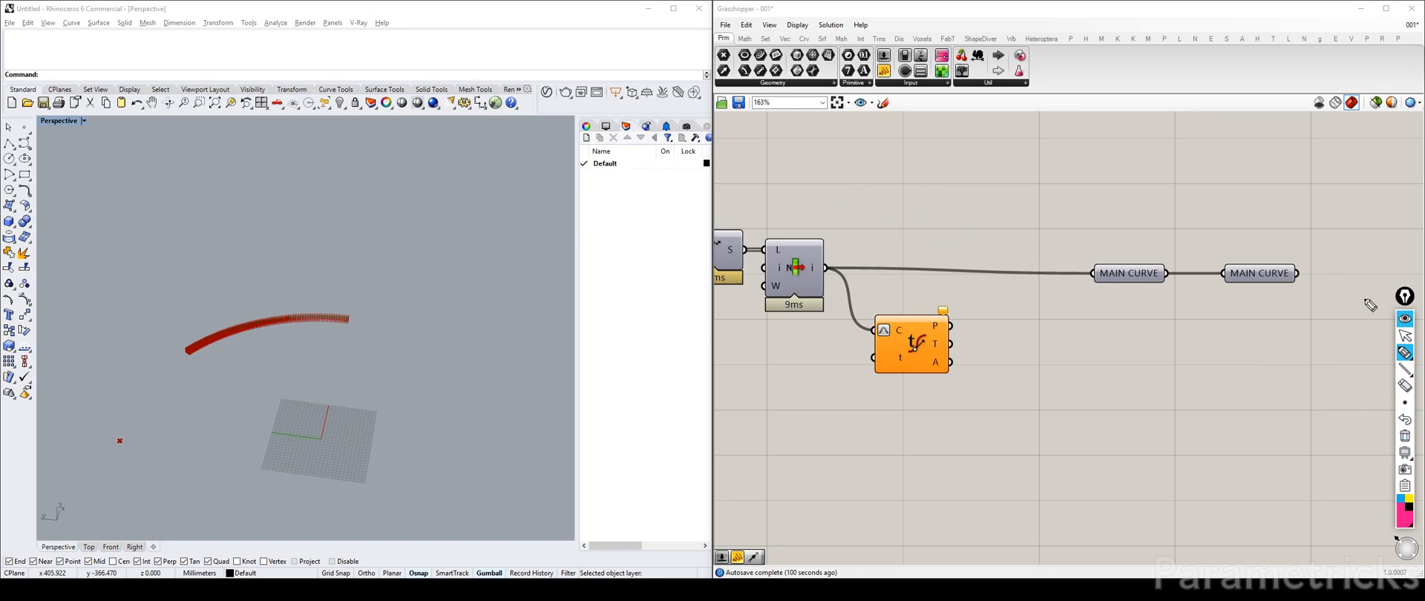
# Step: Set the t parameter of the Evaluate Curve component to 0.5 and shift the component slightly closer to List Item
pyautogui.rightClick(900, 359)
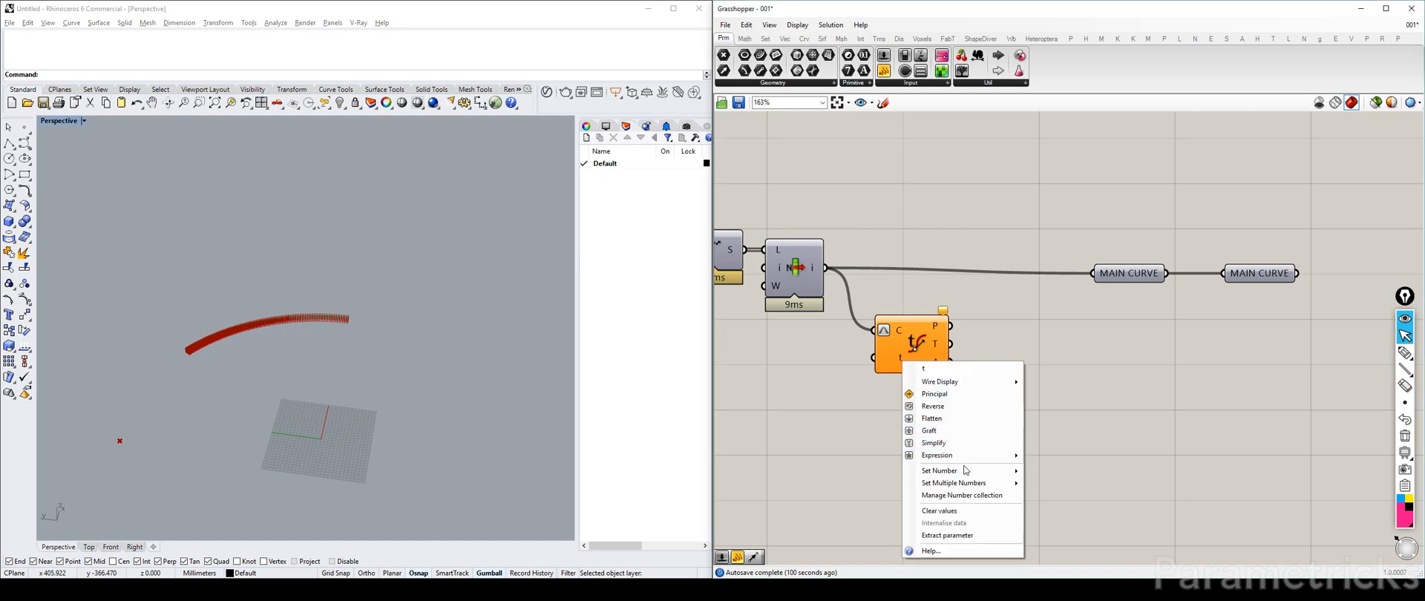
pyautogui.moveTo(980, 472)
pyautogui.write('0')
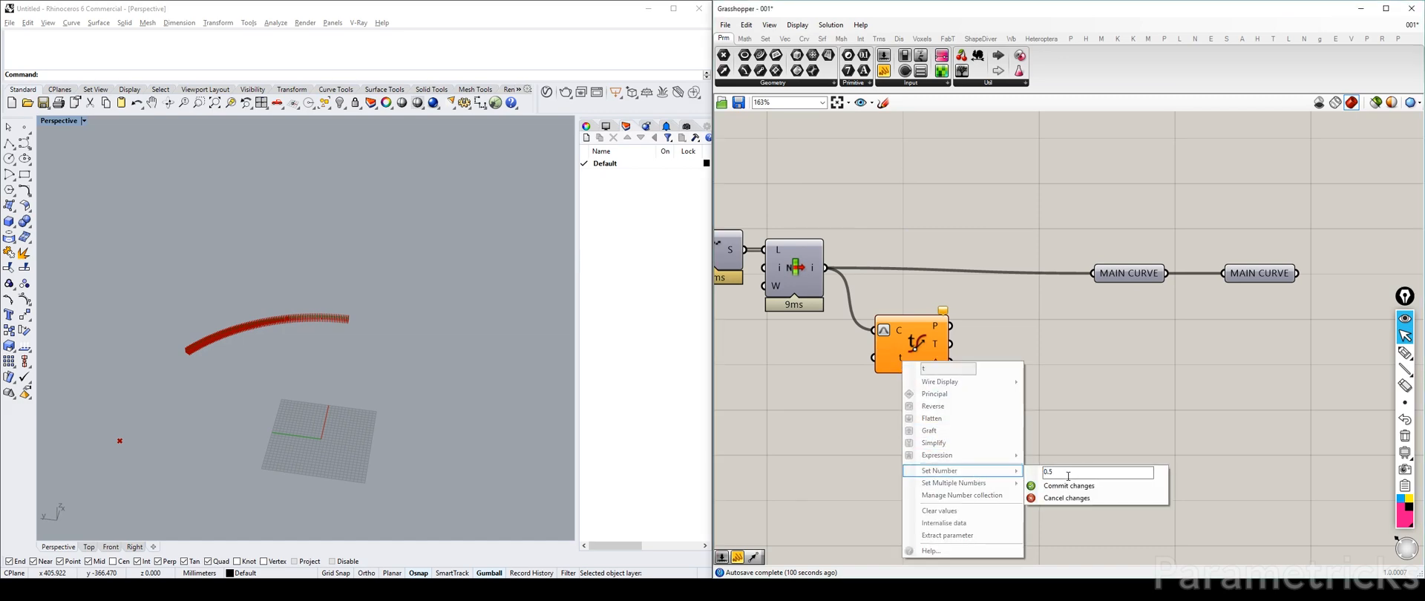
pyautogui.write('.5')
pyautogui.press('Return')
pyautogui.moveTo(917, 346); pyautogui.dragTo(904, 344)
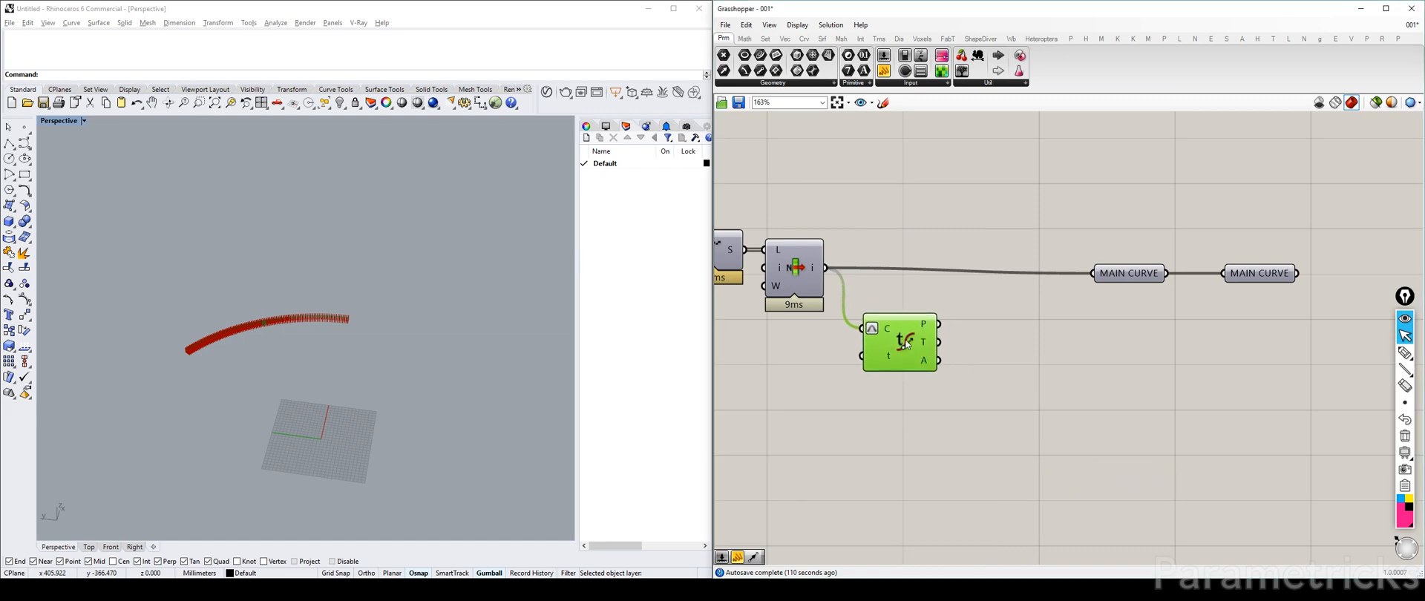
pyautogui.click(987, 326)
pyautogui.moveTo(965, 327); pyautogui.dragTo(913, 338, button='right')
pyautogui.click(854, 352)
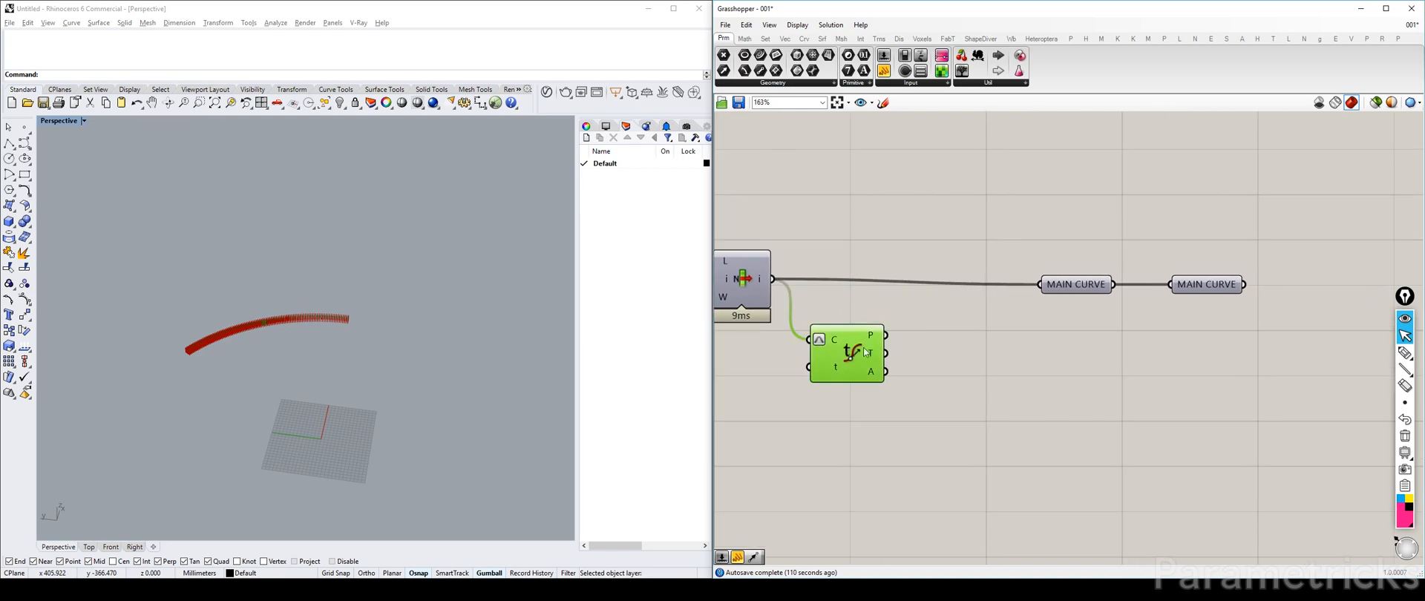
# Step: Add a Vector 2Pt component beside Evaluate Curve, connecting the evaluated point to A and the Construct Point output to B
pyautogui.doubleClick(939, 348)
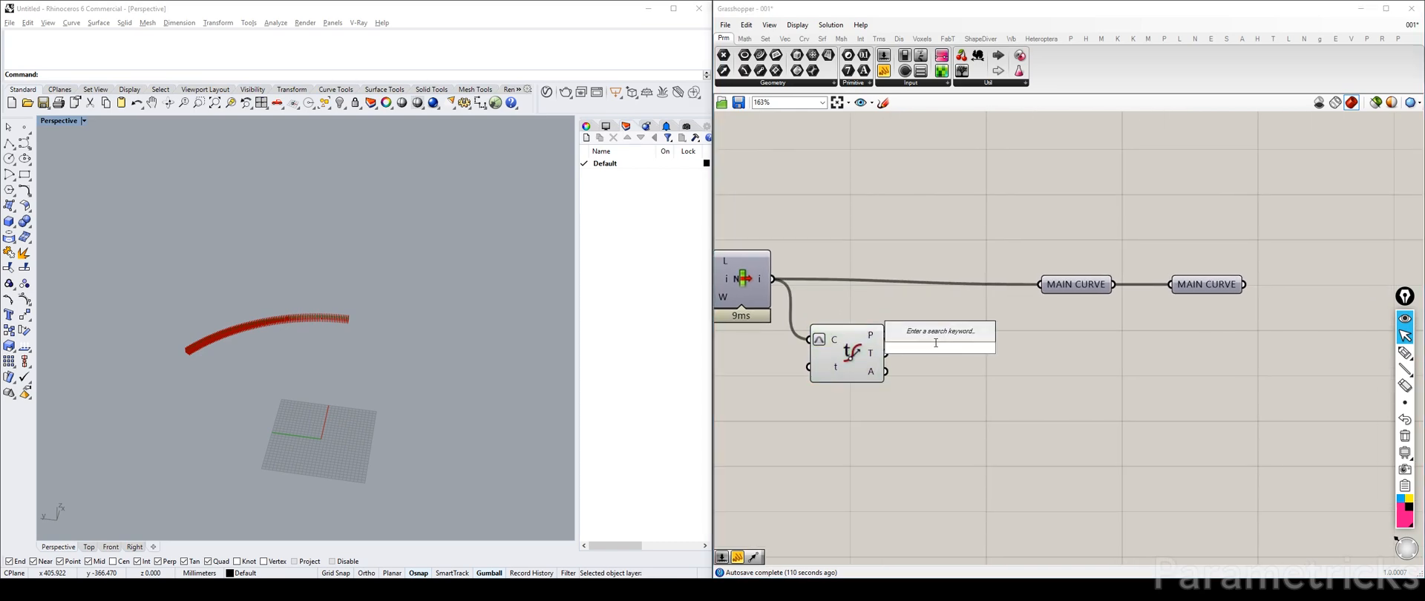
pyautogui.write('vect')
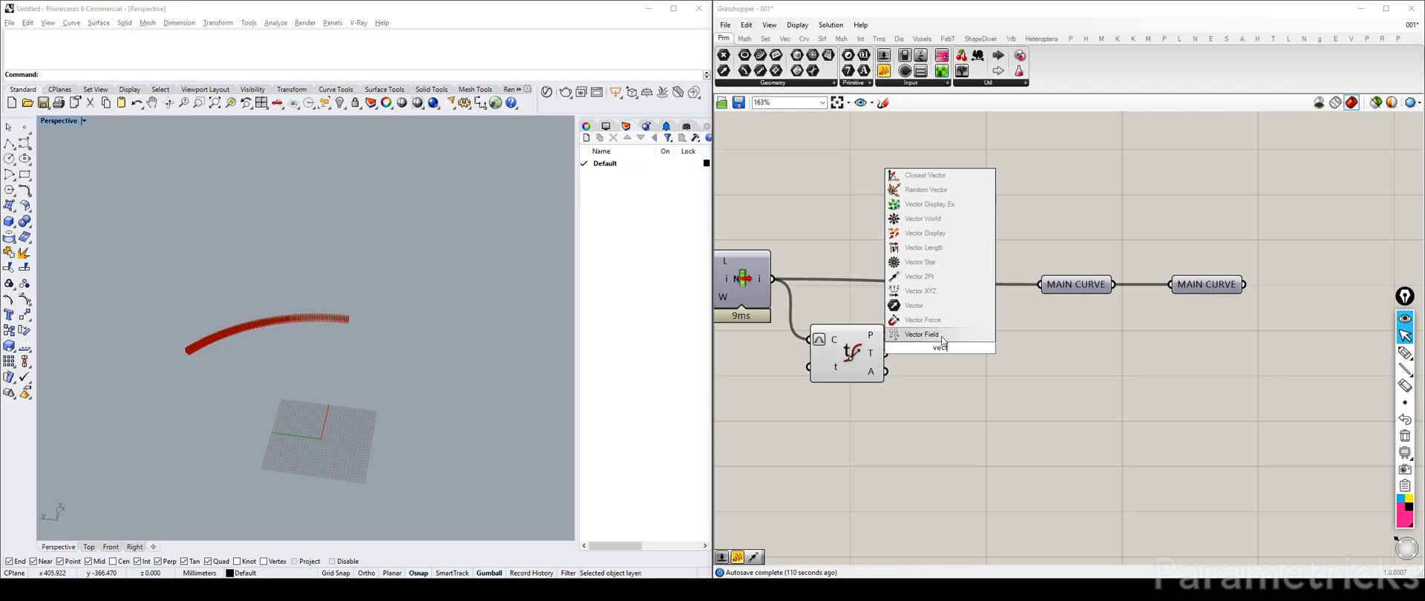
pyautogui.click(941, 277)
pyautogui.moveTo(885, 335); pyautogui.dragTo(908, 329)
pyautogui.moveTo(916, 329); pyautogui.dragTo(1174, 301, button='right')
pyautogui.scroll(-2, 1134, 303)
pyautogui.moveTo(839, 271); pyautogui.dragTo(1168, 317)
pyautogui.moveTo(1127, 323); pyautogui.dragTo(1108, 325)
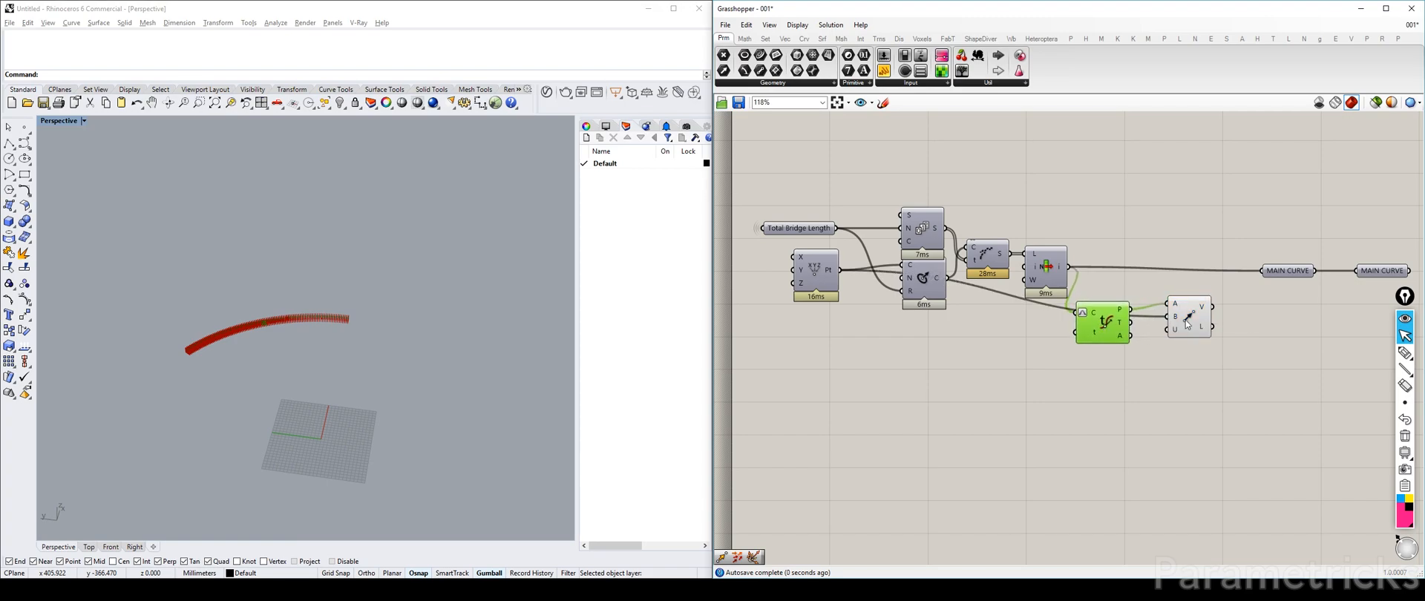
# Step: Add a Move component and place it just before the first MAIN CURVE parameter
pyautogui.doubleClick(1139, 380)
pyautogui.write('m,')
pyautogui.press('BackSpace')
pyautogui.press('BackSpace')
pyautogui.write('move')
pyautogui.press('Return')
pyautogui.moveTo(1141, 383); pyautogui.dragTo(1228, 245)
# Step: Connect the Vector 2Pt vector to the Move component's T input and the List Item output to its geometry input
pyautogui.scroll(4, 1229, 245)
pyautogui.click(910, 375)
pyautogui.moveTo(910, 376); pyautogui.dragTo(874, 381)
pyautogui.moveTo(967, 299); pyautogui.dragTo(992, 334)
pyautogui.moveTo(867, 333); pyautogui.dragTo(1051, 292, button='right')
pyautogui.moveTo(880, 246); pyautogui.dragTo(1166, 268)
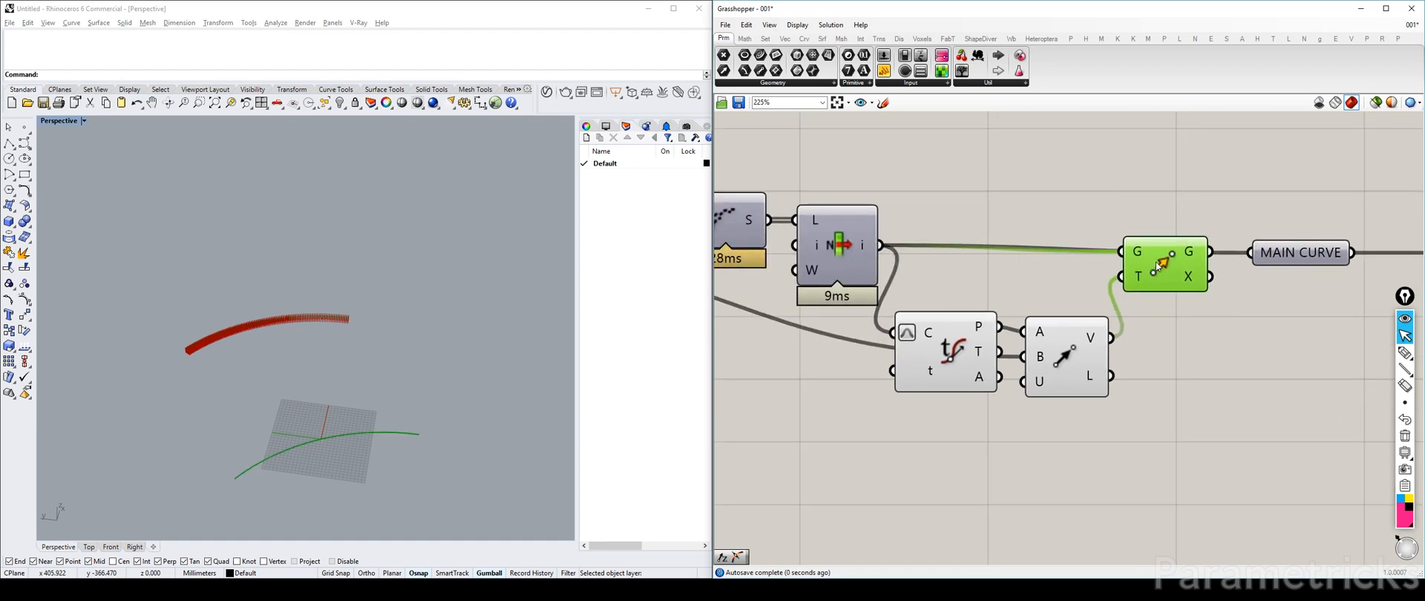
# Step: Connect the Move component's geometry output to the first MAIN CURVE parameter and turn off the Move component's preview
pyautogui.click(291, 444)
pyautogui.moveTo(302, 444); pyautogui.dragTo(344, 438, button='right')
pyautogui.moveTo(1161, 260); pyautogui.dragTo(904, 275, button='right')
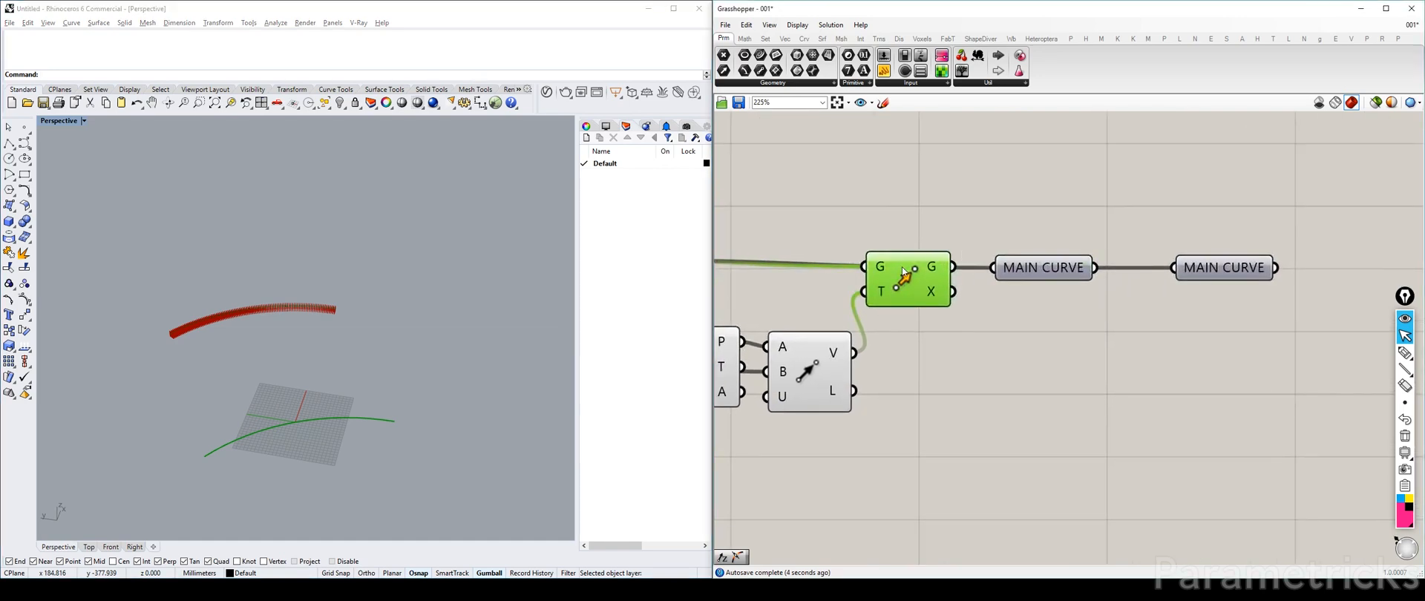
pyautogui.moveTo(953, 268); pyautogui.dragTo(995, 268)
pyautogui.hotkey('ctrl', 'q')
# Step: Turn off the preview of the Evaluate Curve and Vector 2Pt components together
pyautogui.moveTo(834, 358); pyautogui.dragTo(1085, 294, button='right')
pyautogui.moveTo(1025, 386); pyautogui.dragTo(938, 255)
pyautogui.middleClick(977, 248)
pyautogui.click(1008, 209)
# Step: Zoom the Rhino viewport to the geometry of the last MAIN CURVE parameter
pyautogui.moveTo(1217, 208); pyautogui.dragTo(888, 294, button='right')
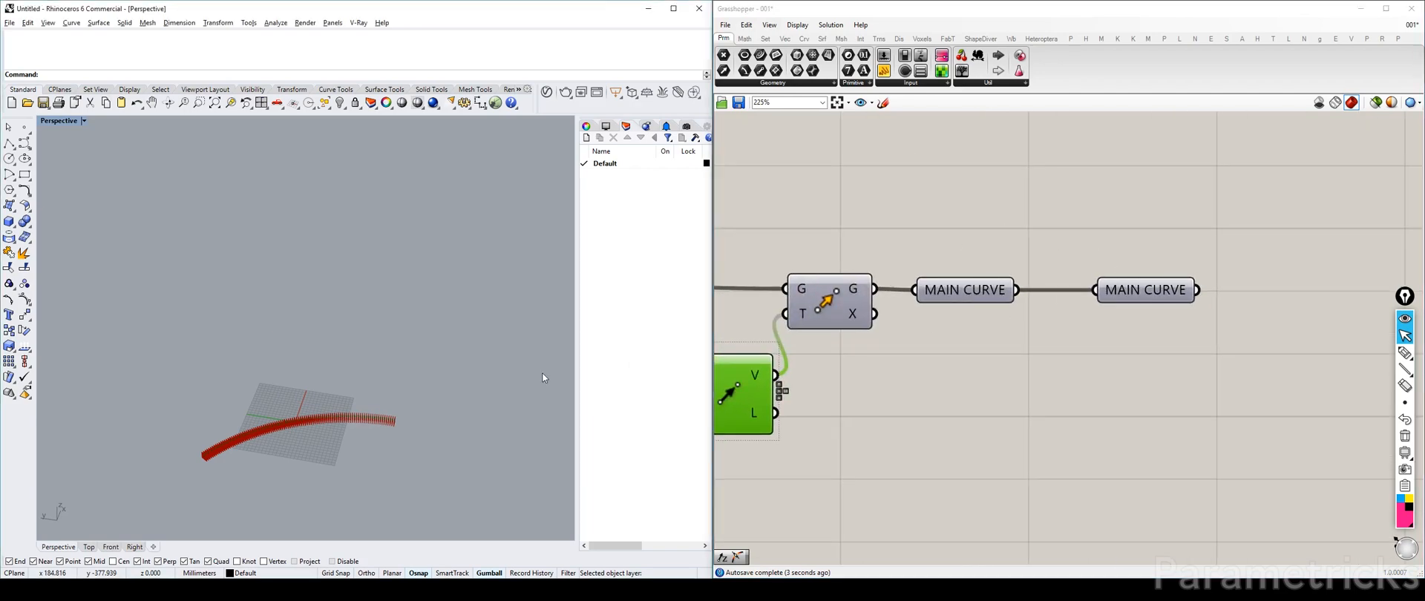
pyautogui.moveTo(369, 385); pyautogui.dragTo(394, 397, button='right')
pyautogui.scroll(-5, 1060, 334)
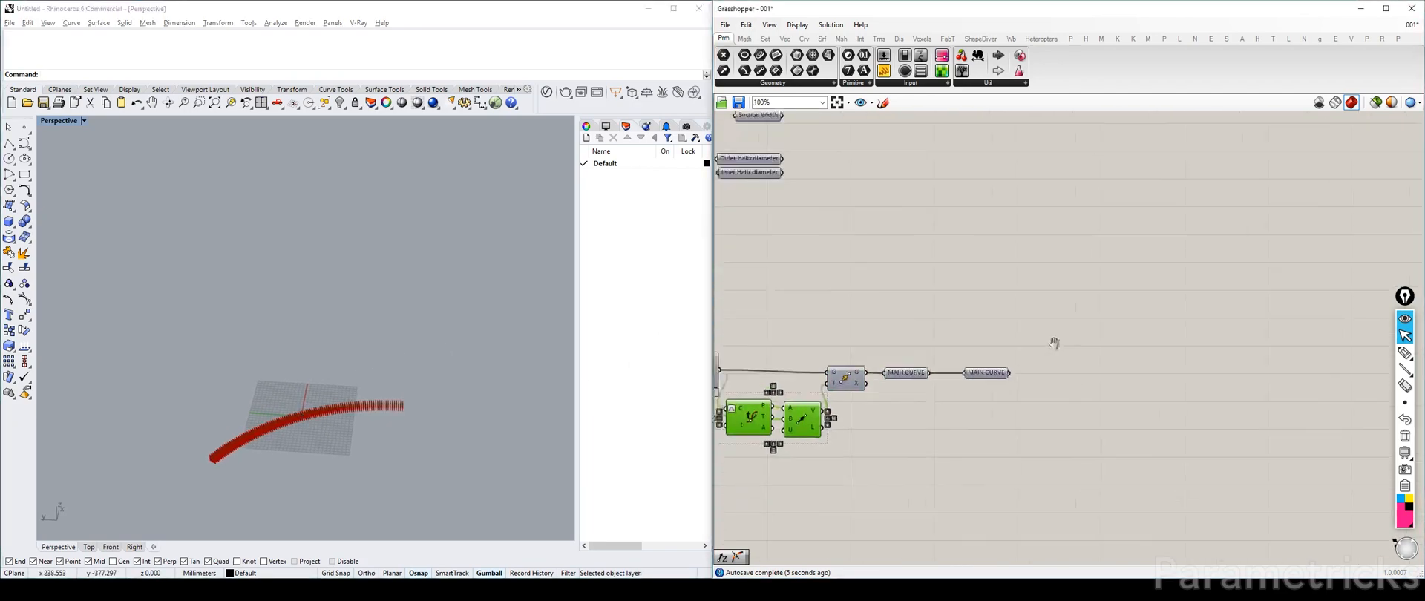
pyautogui.scroll(3, 979, 354)
pyautogui.middleClick(1023, 294)
pyautogui.click(1189, 264)
pyautogui.middleClick(1190, 265)
pyautogui.click(1225, 299)
pyautogui.click(1120, 334)
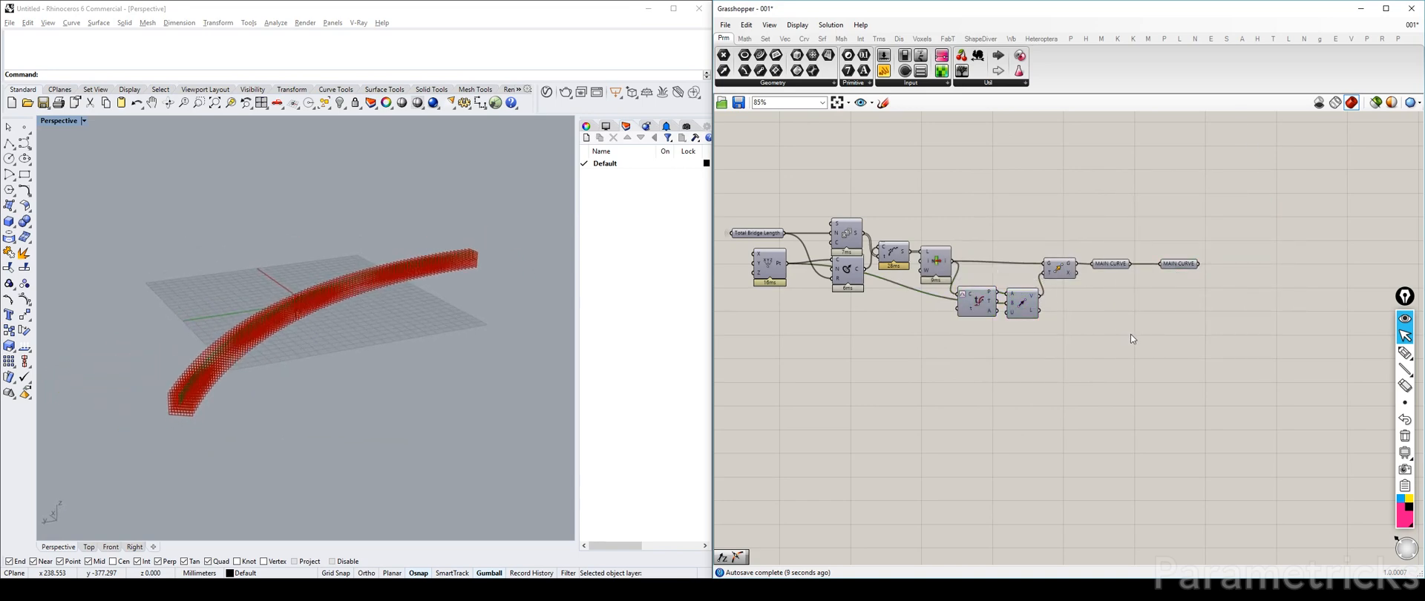
# Step: Add a Circle component next to the Perp Frames component and connect the frames output to its plane input
pyautogui.scroll(-3, 1061, 319)
pyautogui.scroll(3, 1236, 158)
pyautogui.moveTo(1236, 158); pyautogui.dragTo(1106, 229, button='right')
pyautogui.scroll(3, 1106, 234)
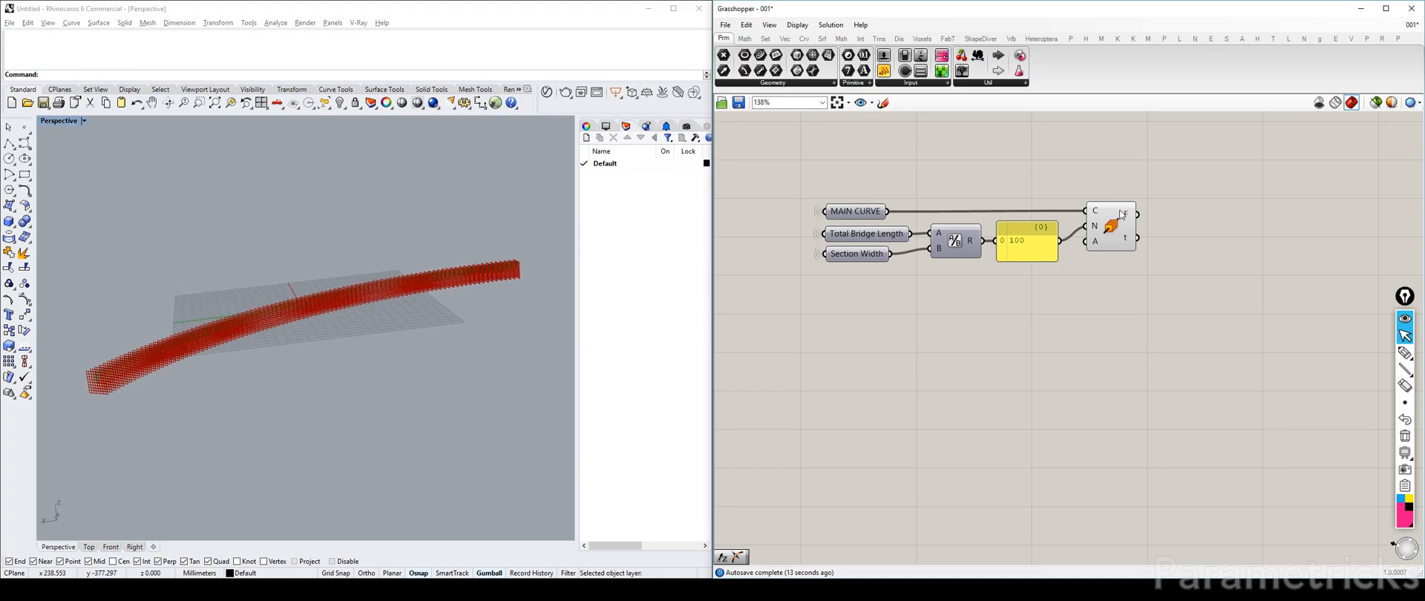
pyautogui.click(1123, 250)
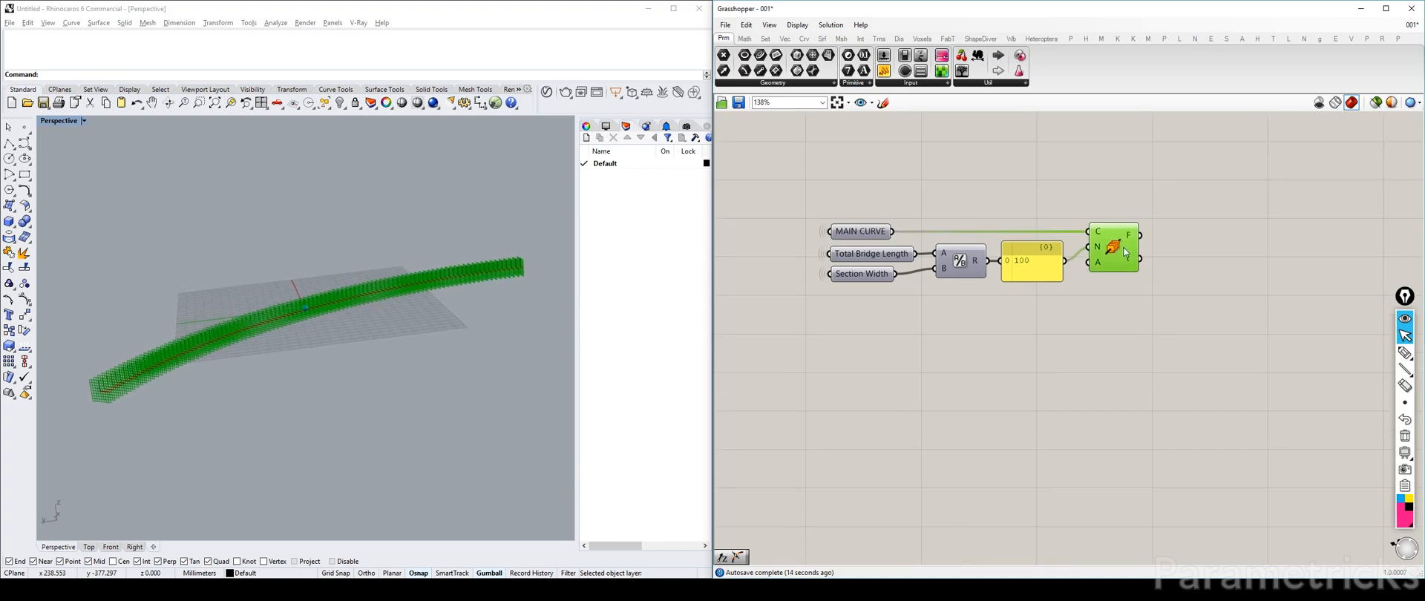
pyautogui.click(1196, 237)
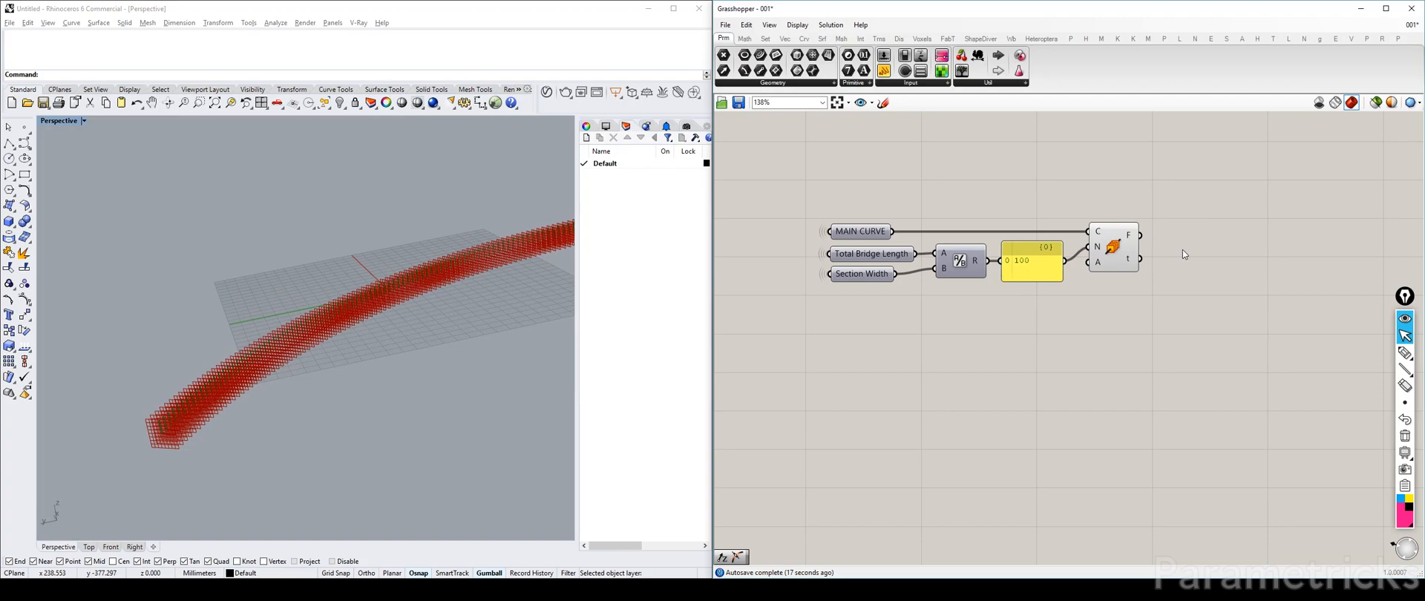
pyautogui.doubleClick(1228, 234)
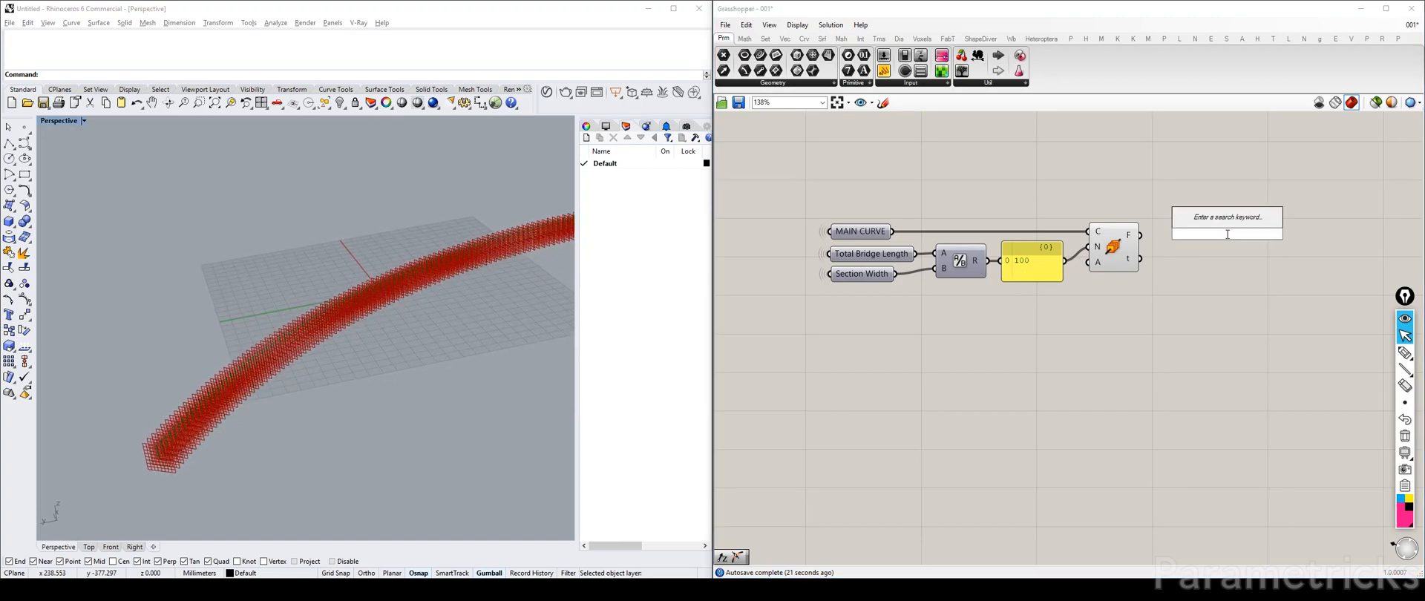
pyautogui.write('circ')
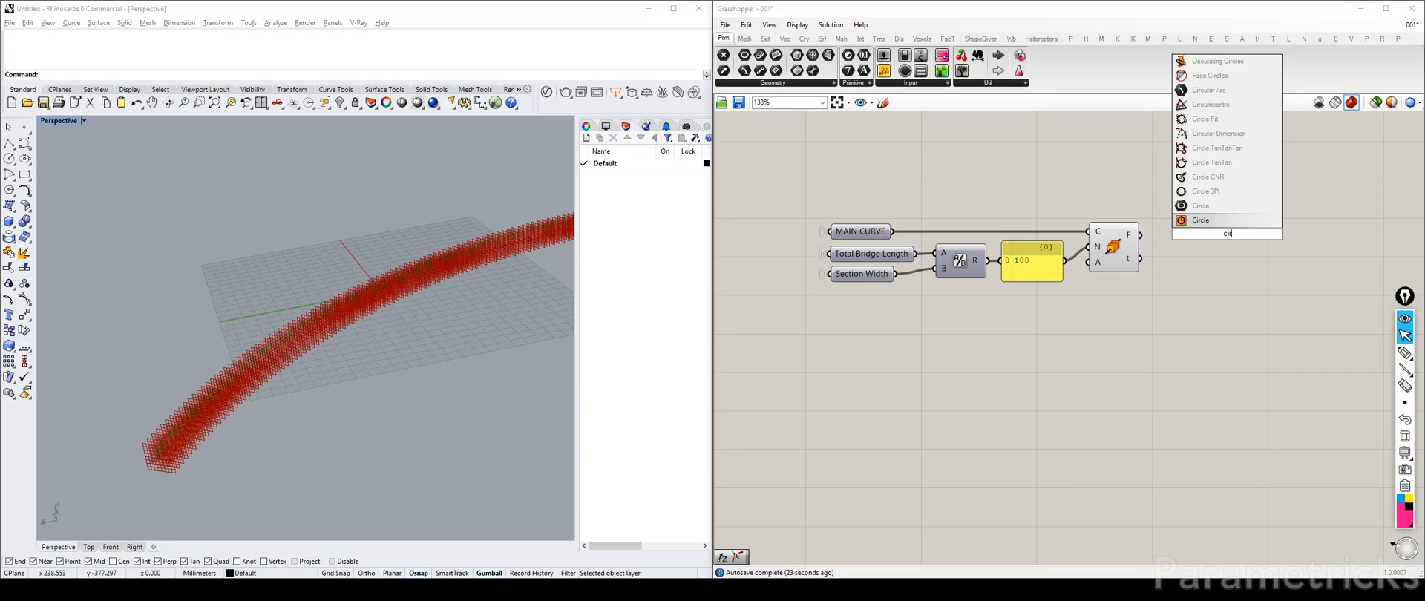
pyautogui.click(1201, 221)
pyautogui.moveTo(1204, 237); pyautogui.dragTo(1033, 222, button='right')
pyautogui.scroll(1, 1033, 222)
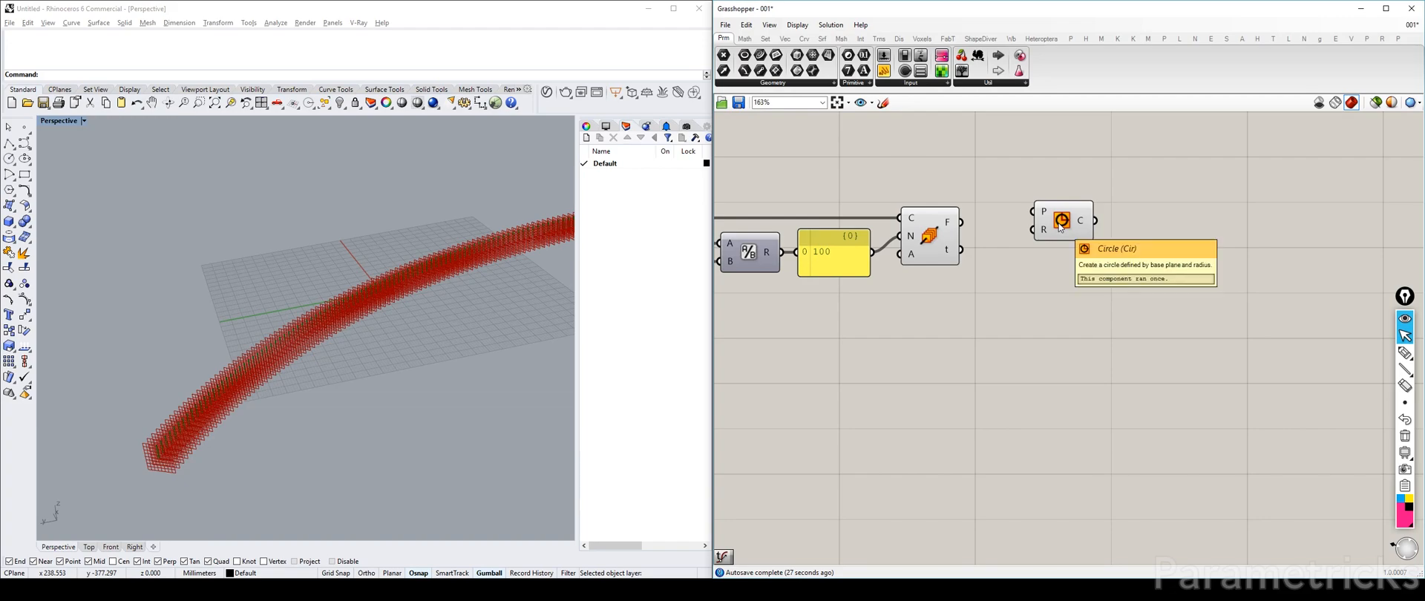
pyautogui.moveTo(961, 222); pyautogui.dragTo(1049, 234)
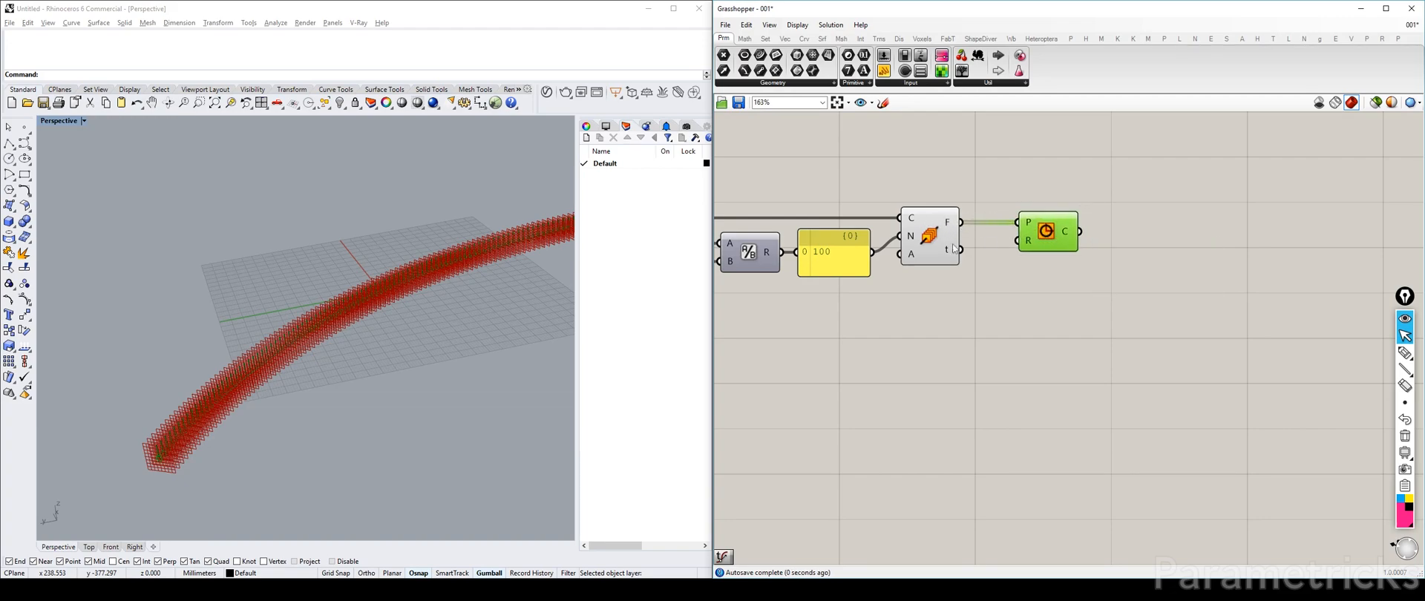
# Step: Turn off the preview of the Perp Frames component
pyautogui.click(911, 249)
pyautogui.hotkey('ctrl', 'q')
pyautogui.moveTo(885, 233); pyautogui.dragTo(1041, 203, button='right')
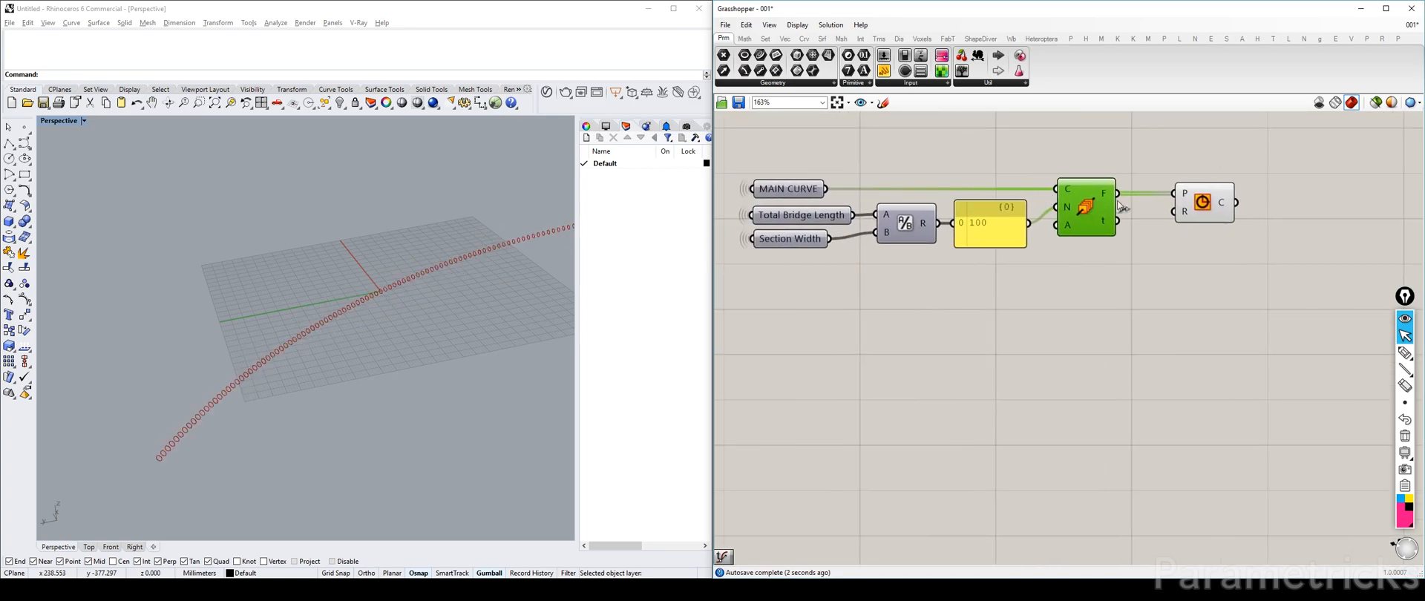
# Step: Copy the Outer Helix diameter parameter and place the copy below the Section Width parameter of the frames group
pyautogui.moveTo(1188, 217)
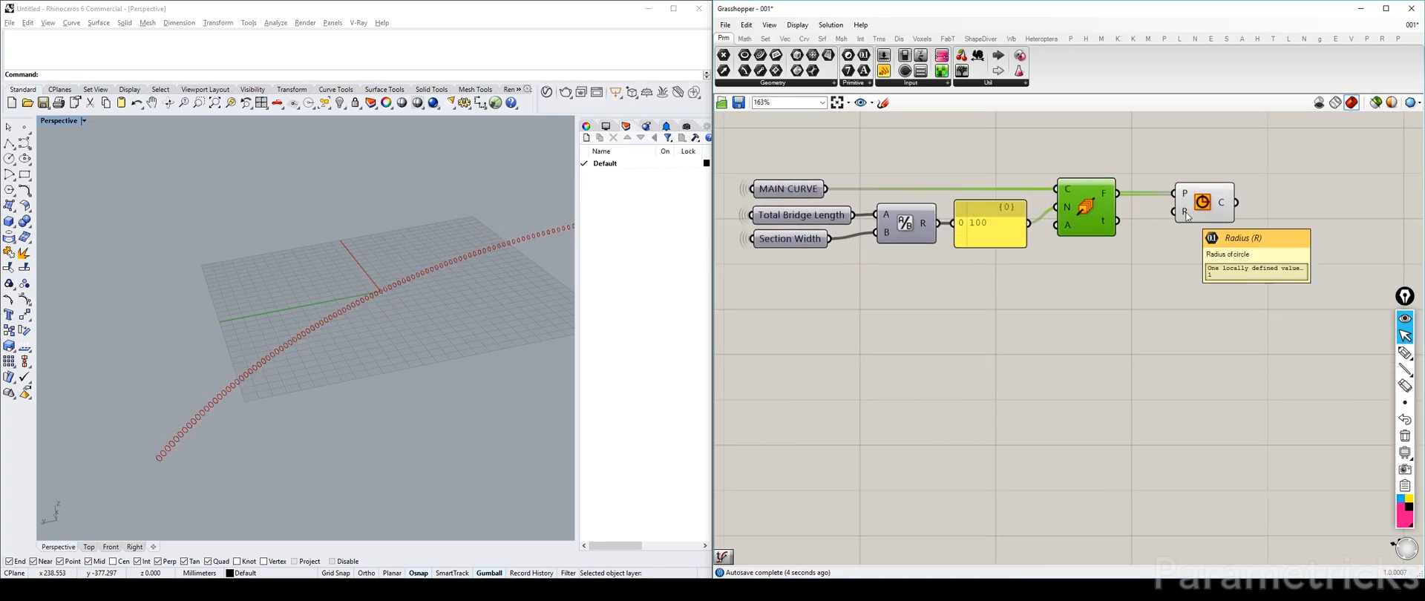
pyautogui.scroll(-4, 1188, 216)
pyautogui.moveTo(1014, 229); pyautogui.dragTo(1192, 197, button='right')
pyautogui.scroll(3, 844, 224)
pyautogui.keyDown('alt'); pyautogui.moveTo(823, 290); pyautogui.dragTo(1373, 210); pyautogui.keyUp('alt')
pyautogui.moveTo(1373, 210); pyautogui.dragTo(997, 262, button='right')
pyautogui.scroll(-3, 967, 275)
pyautogui.moveTo(897, 291); pyautogui.dragTo(949, 268, button='right')
pyautogui.scroll(3, 948, 268)
pyautogui.moveTo(1058, 233); pyautogui.dragTo(920, 262, button='right')
pyautogui.moveTo(928, 256); pyautogui.dragTo(940, 246)
# Step: Connect the copied Outer Helix diameter parameter to the radius input of the Circle component
pyautogui.moveTo(940, 247); pyautogui.dragTo(827, 294, button='right')
pyautogui.moveTo(880, 294); pyautogui.dragTo(1204, 245)
pyautogui.rightClick(1208, 245)
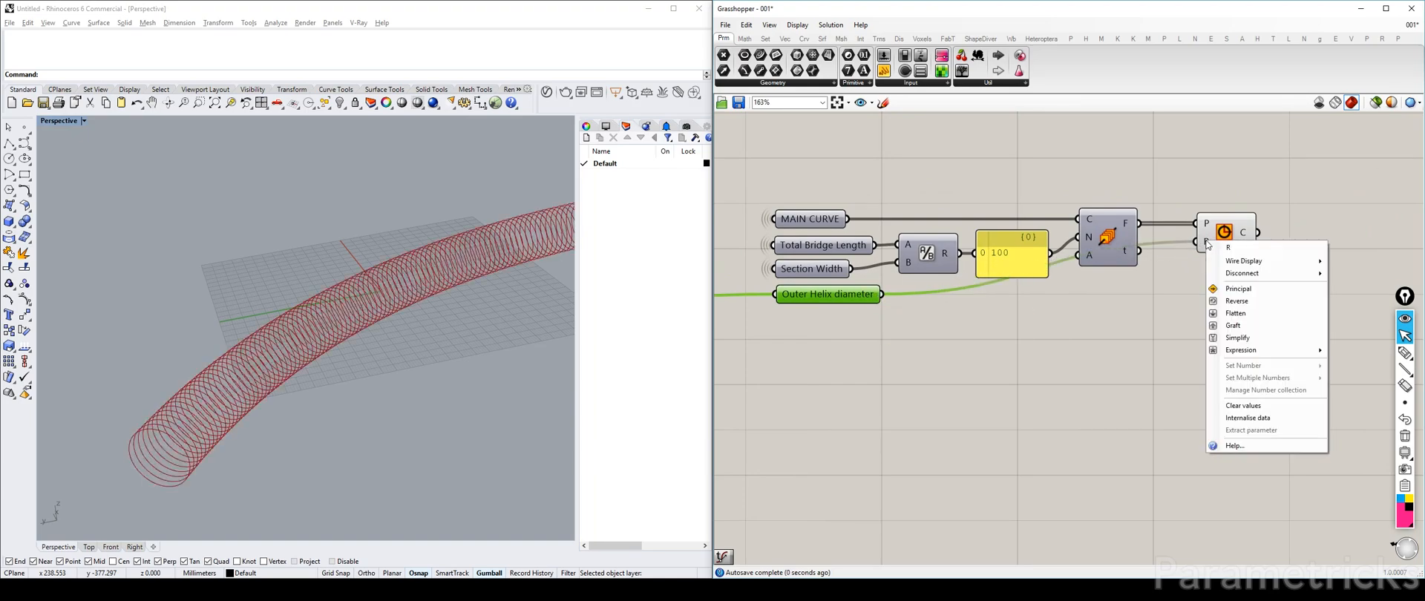
pyautogui.click(1166, 286)
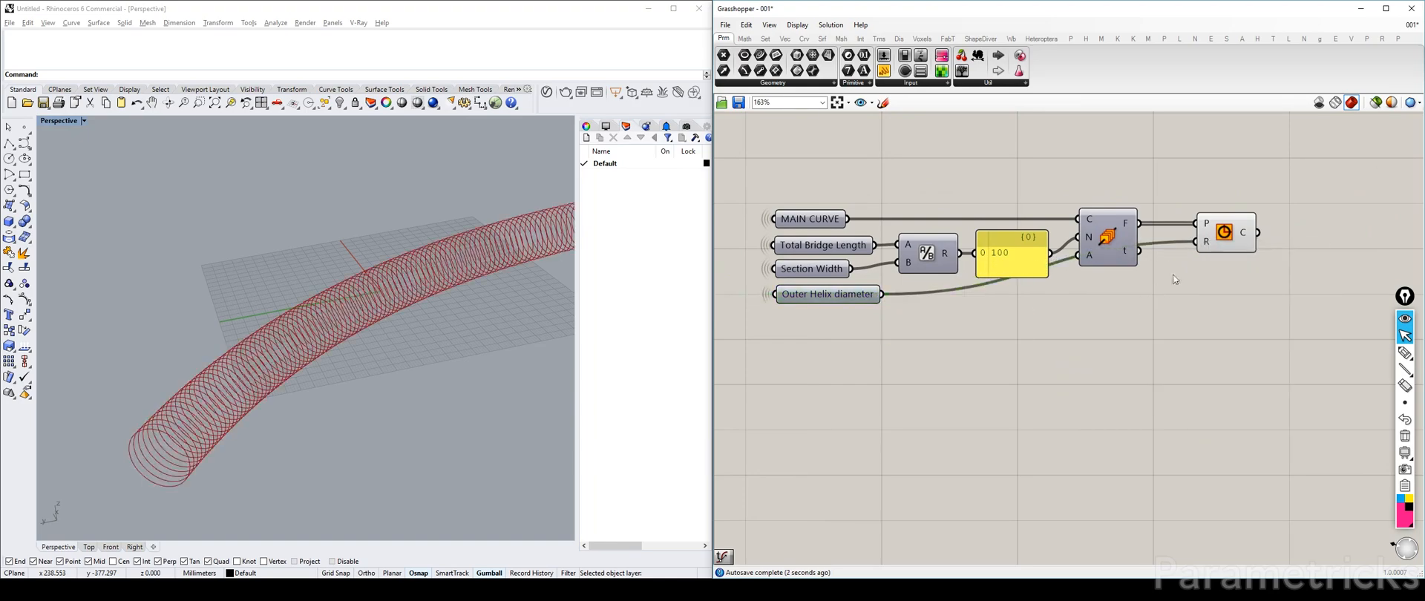
# Step: Apply the expression x/2 to the radius input of the Circle component
pyautogui.rightClick(1208, 245)
pyautogui.moveTo(1262, 349)
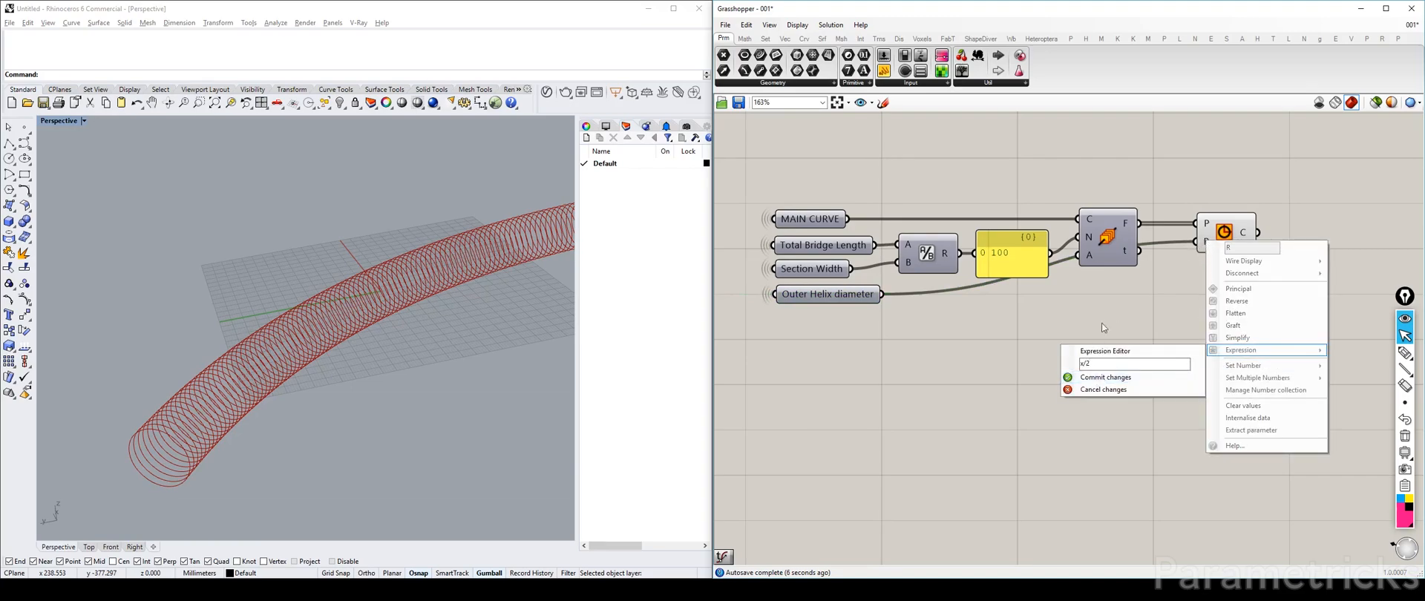
pyautogui.click(1113, 378)
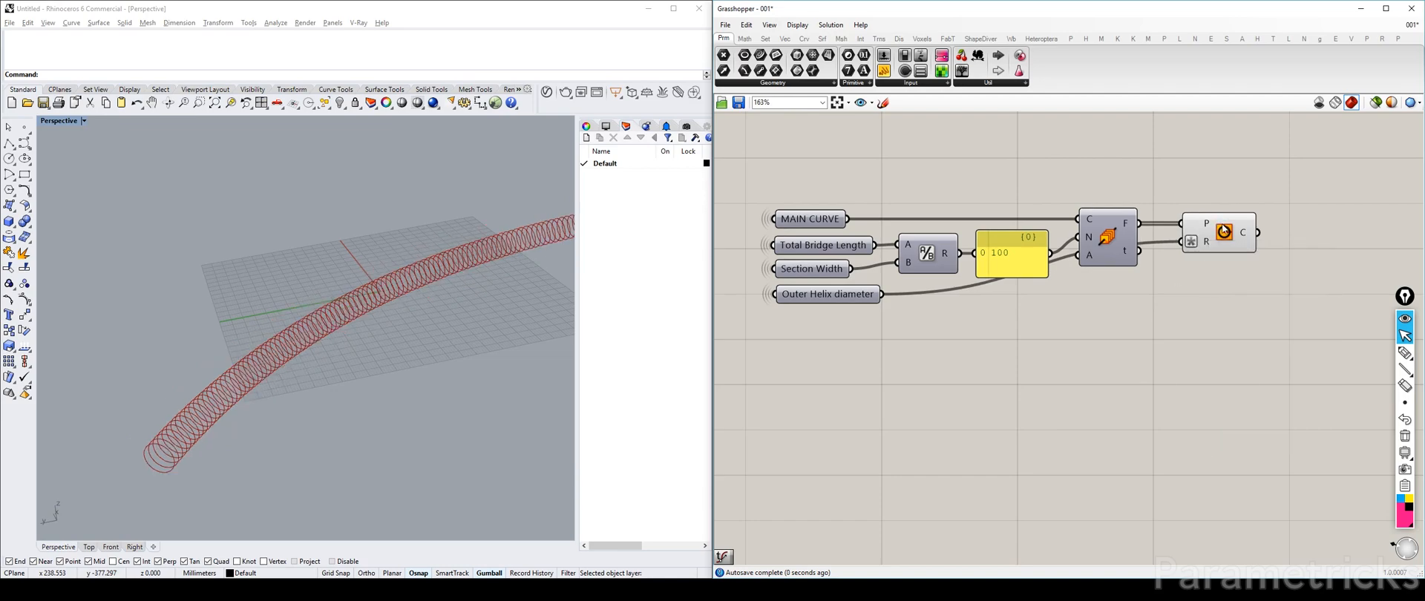
pyautogui.click(1204, 248)
pyautogui.moveTo(1203, 247)
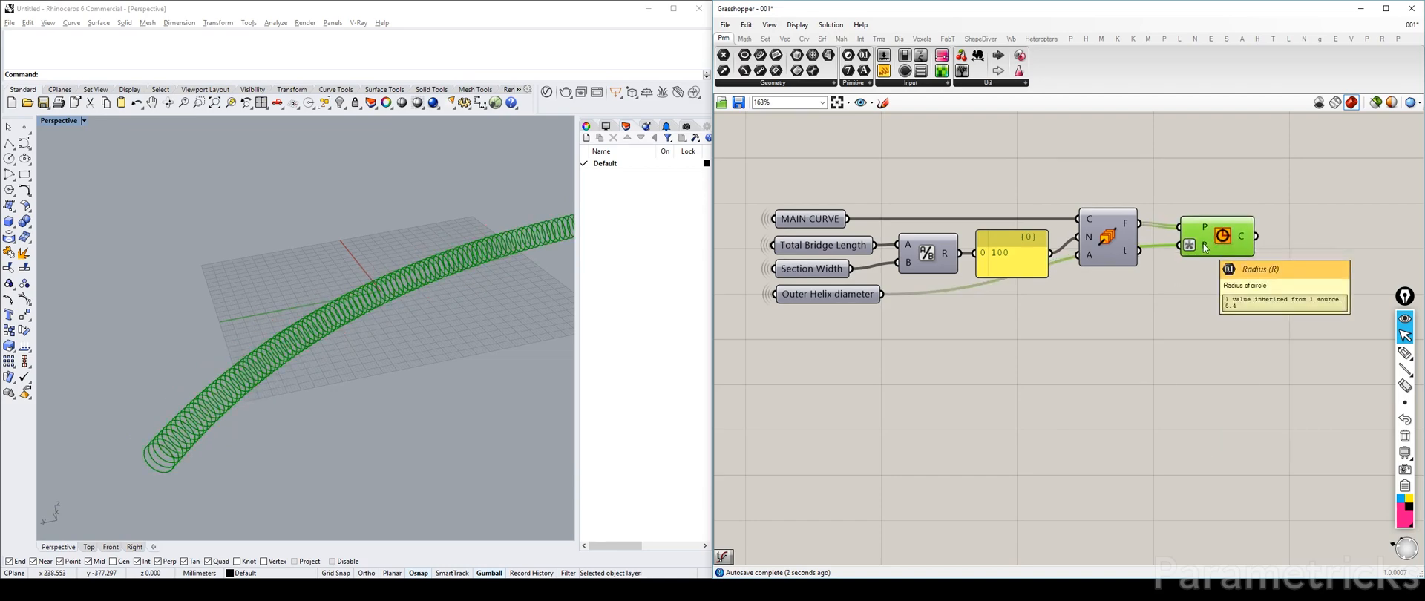
# Step: Hide the grid in the Perspective viewport and realign the Circle component beside the Perp Frames component
pyautogui.click(499, 340)
pyautogui.press('F7')
pyautogui.moveTo(1228, 266); pyautogui.dragTo(935, 283, button='right')
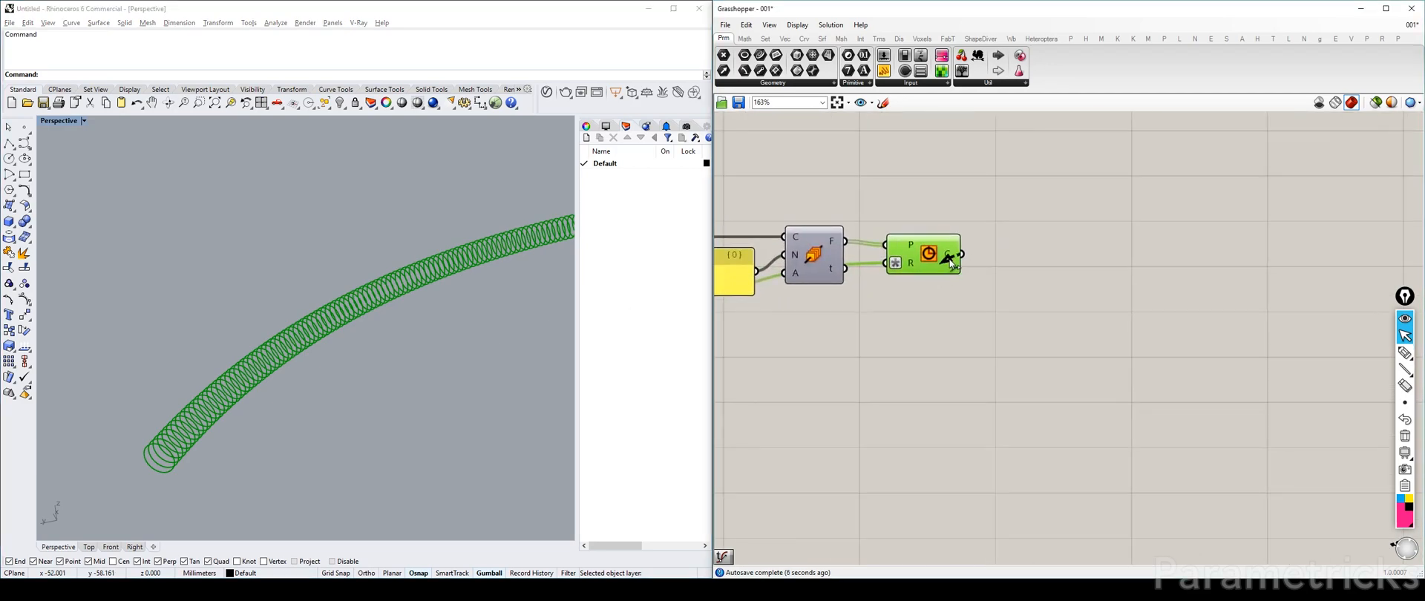
pyautogui.click(1018, 241)
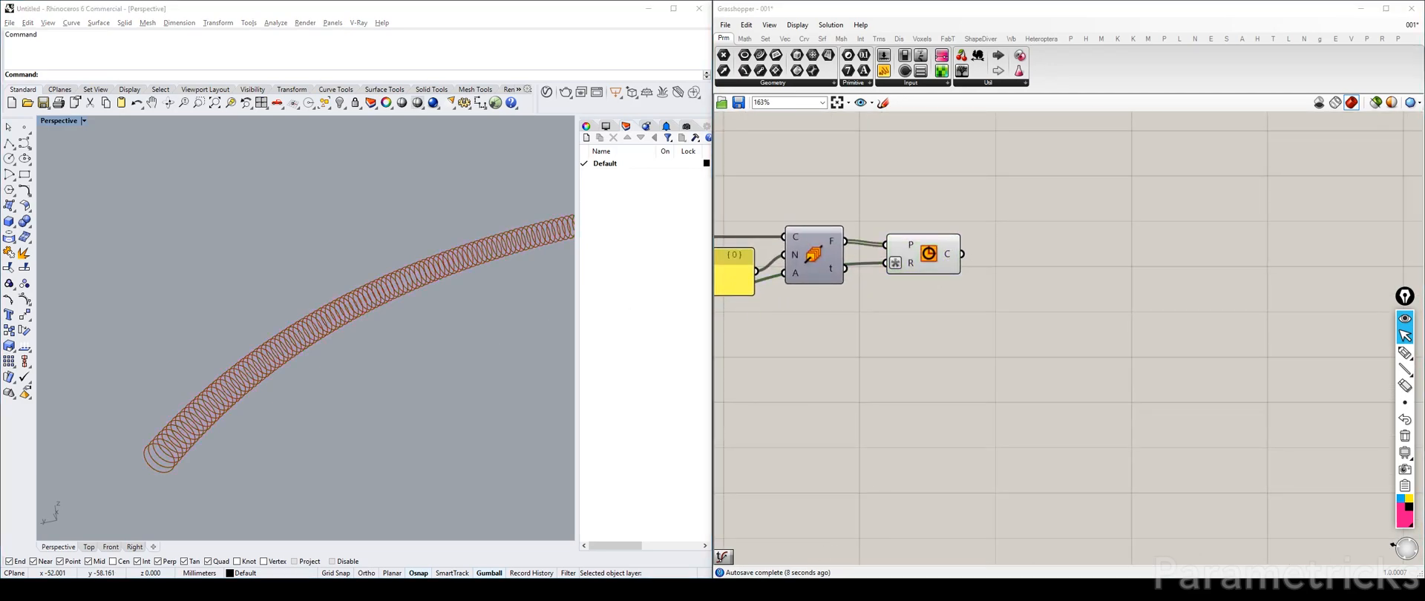
pyautogui.click(951, 254)
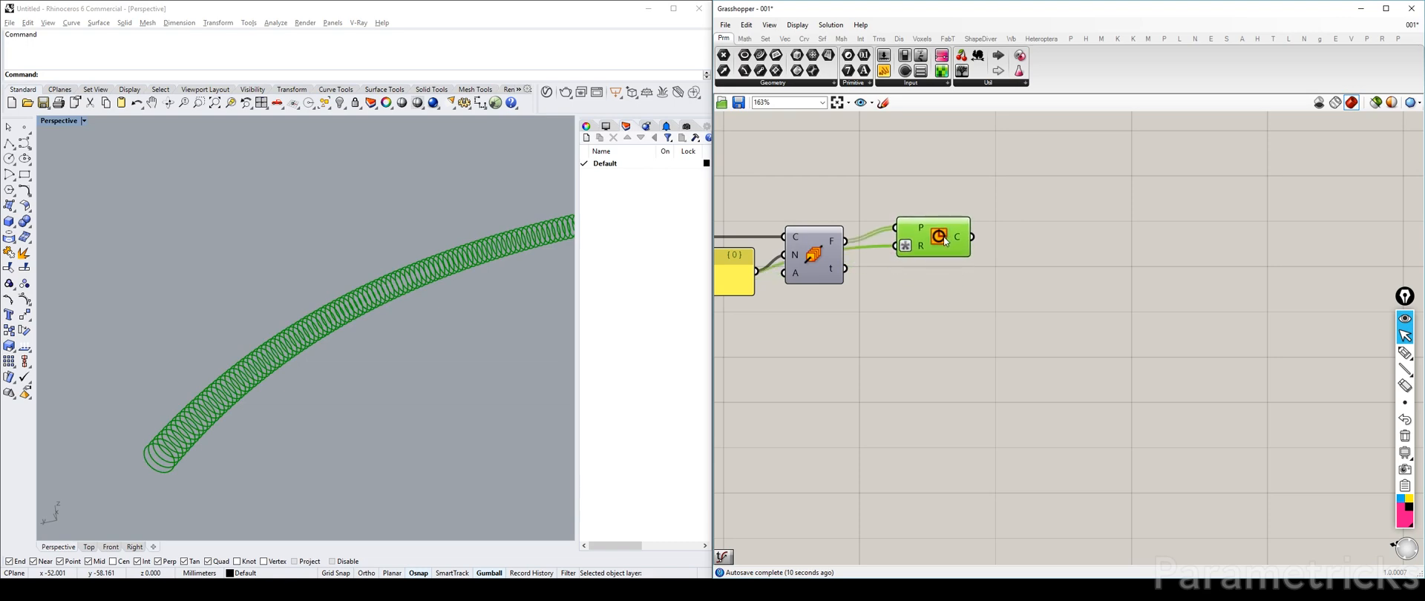
pyautogui.moveTo(968, 268); pyautogui.dragTo(1029, 275, button='right')
pyautogui.click(742, 345)
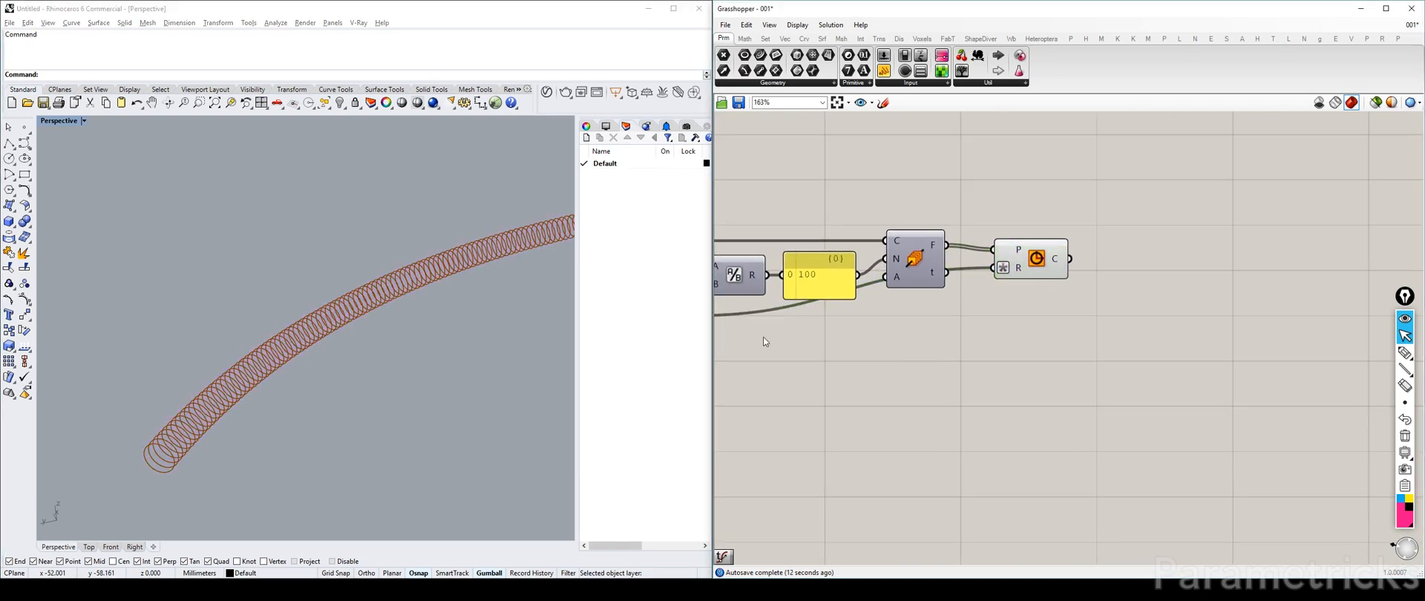
# Step: Check the tube counts in the bridge notes, and move the Outer and Inner Helix diameter sliders and parameters down to free a row
pyautogui.scroll(-5, 846, 308)
pyautogui.moveTo(846, 308); pyautogui.dragTo(1028, 236, button='right')
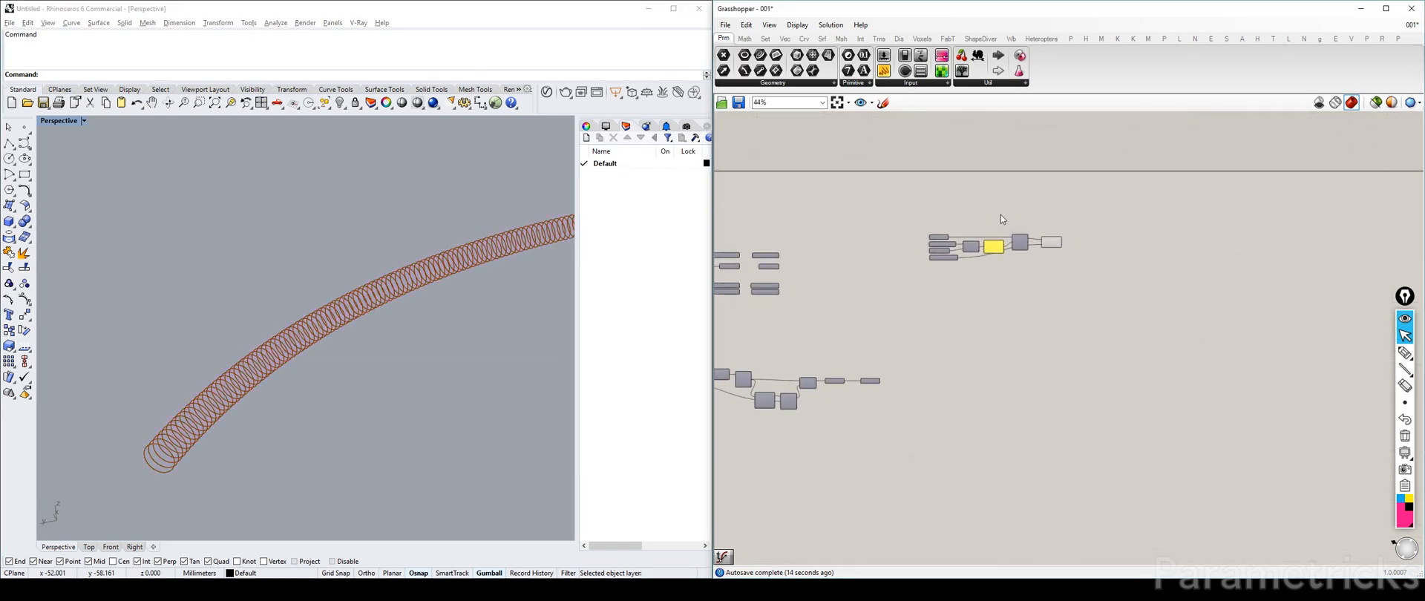
pyautogui.moveTo(893, 234); pyautogui.dragTo(1105, 199, button='right')
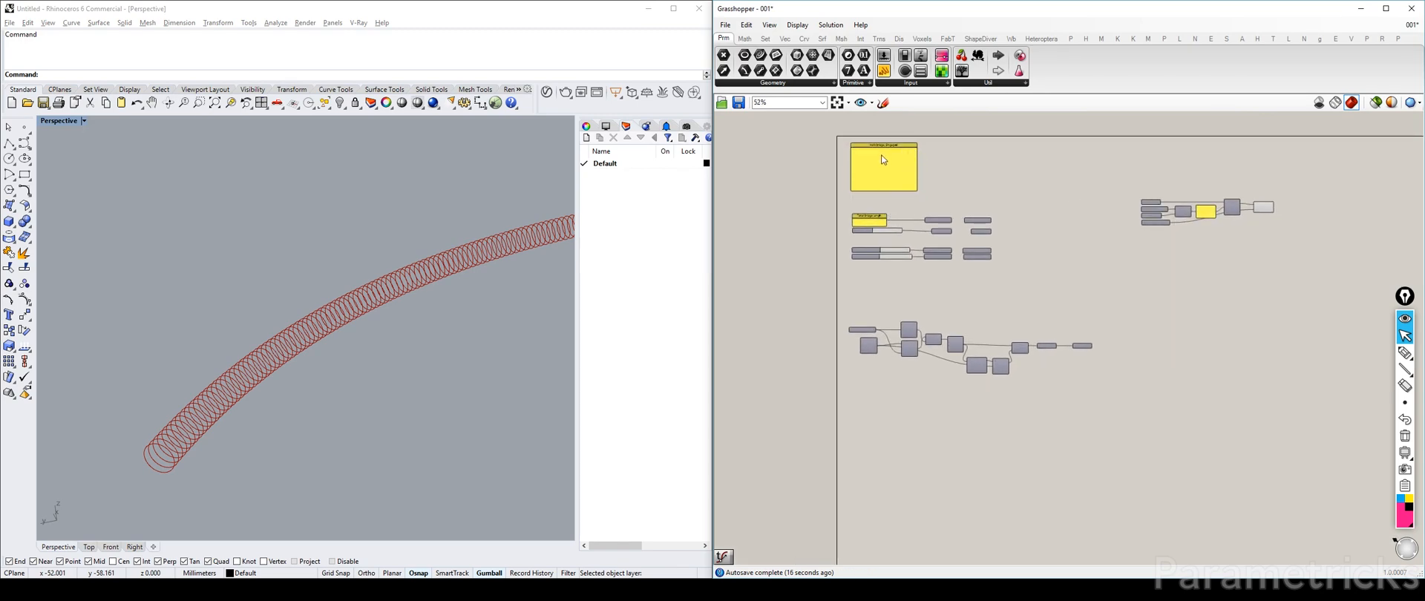
pyautogui.scroll(8, 884, 160)
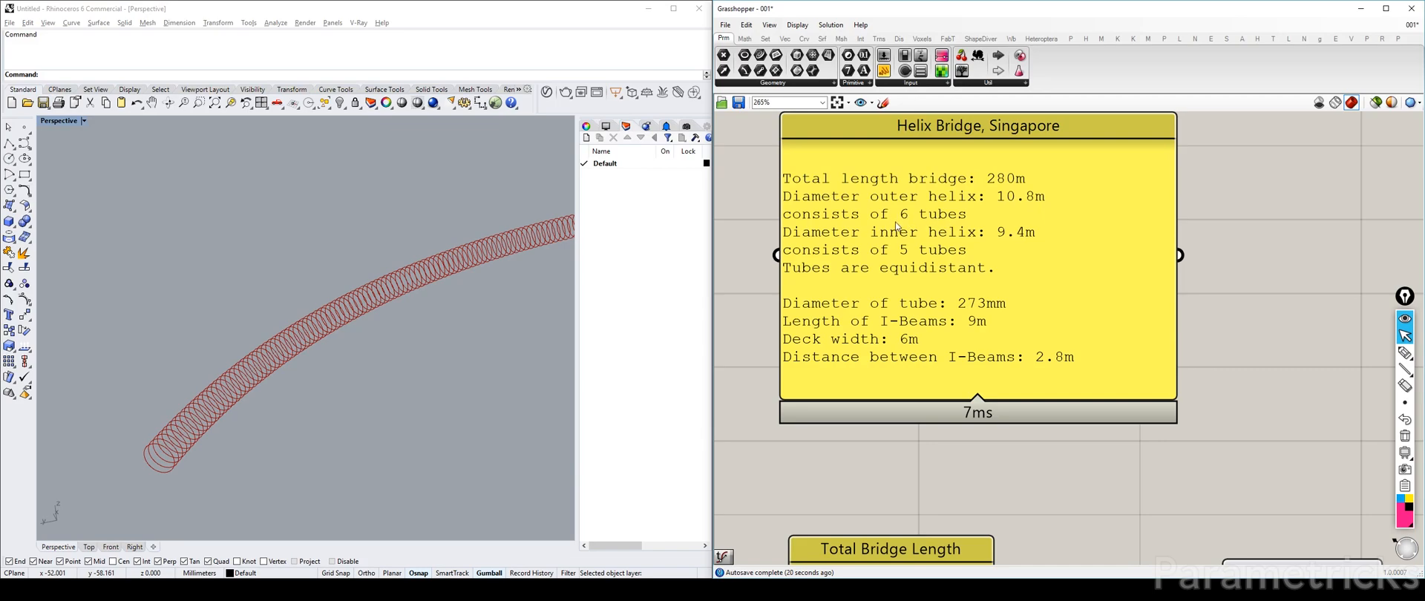
pyautogui.scroll(-4, 906, 219)
pyautogui.moveTo(923, 330); pyautogui.dragTo(969, 351, button='right')
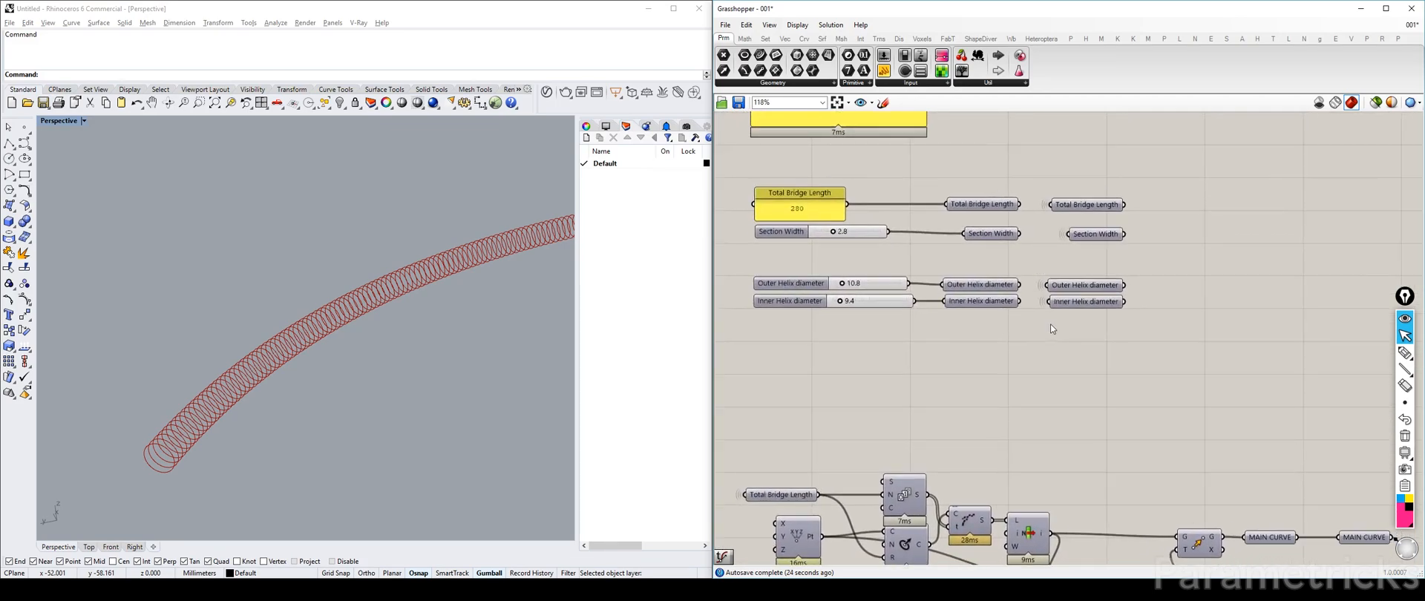
pyautogui.moveTo(821, 292)
pyautogui.mouseDown(button='right')
pyautogui.moveTo(830, 318)
pyautogui.moveTo(835, 209)
pyautogui.moveTo(842, 282)
pyautogui.mouseUp(button='right')
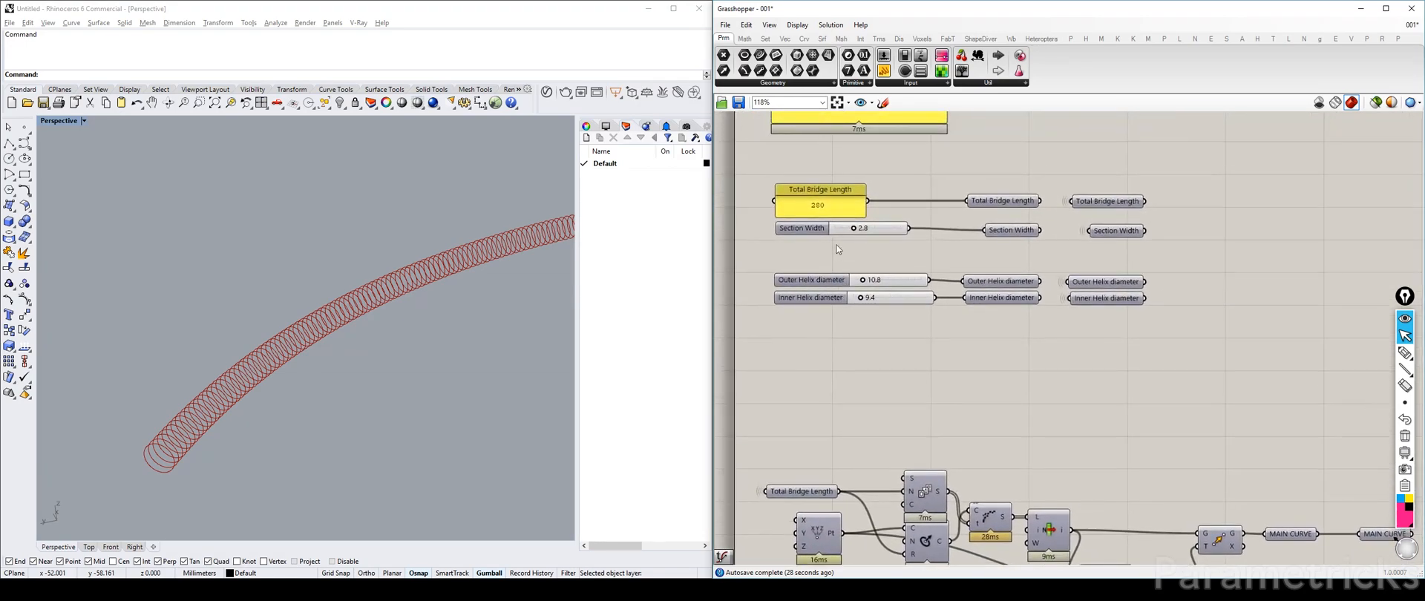
pyautogui.moveTo(1120, 352); pyautogui.dragTo(840, 261)
pyautogui.moveTo(988, 282); pyautogui.dragTo(988, 302)
pyautogui.click(891, 252)
# Step: Add a number slider with the value 6 between the Section Width and Outer Helix diameter rows
pyautogui.doubleClick(846, 273)
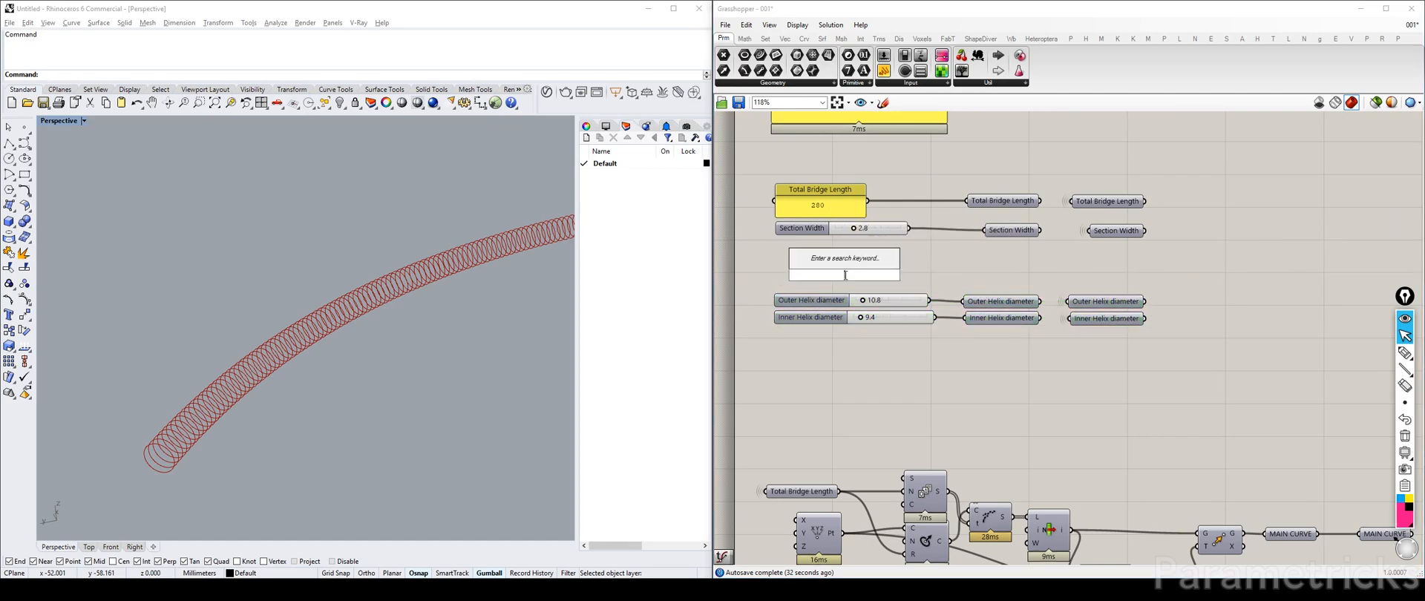
pyautogui.write('6')
pyautogui.press('Return')
pyautogui.moveTo(810, 161); pyautogui.dragTo(799, 252, button='right')
# Step: Rename the new slider as Number Outer Helix
pyautogui.rightClick(798, 369)
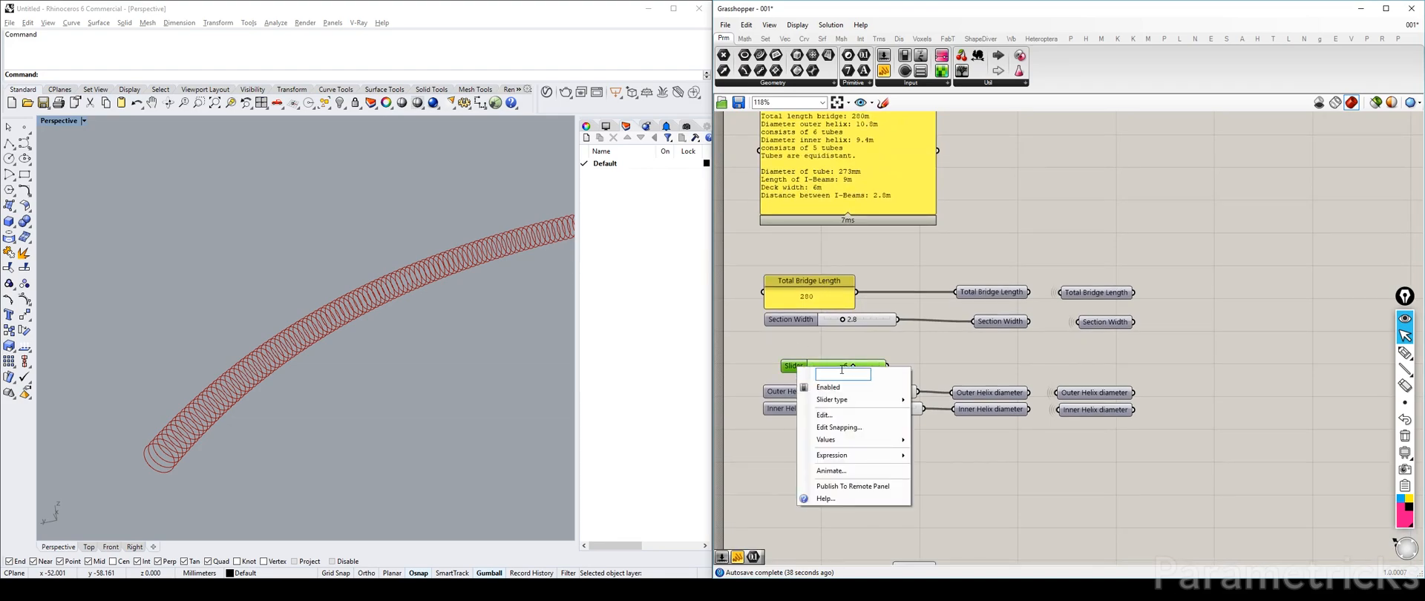
pyautogui.write('Numer')
pyautogui.press('BackSpace')
pyautogui.write('ner')
pyautogui.press('BackSpace')
pyautogui.press('BackSpace')
pyautogui.write('Outer Helix')
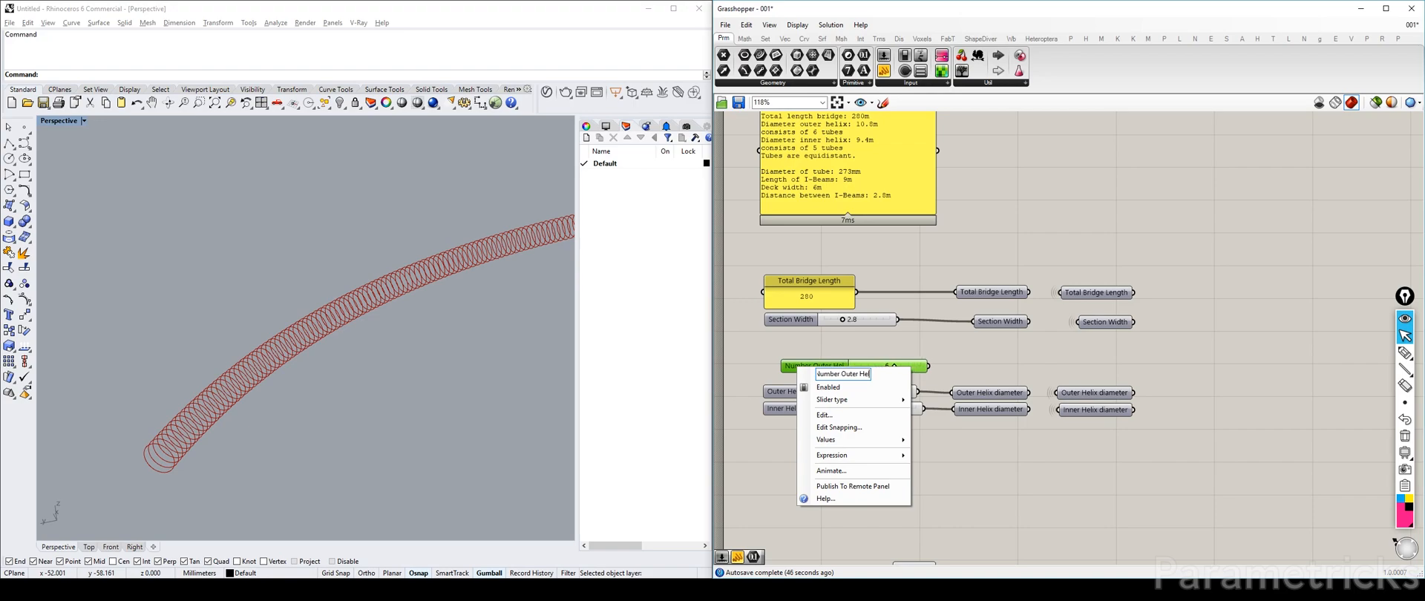
pyautogui.click(850, 354)
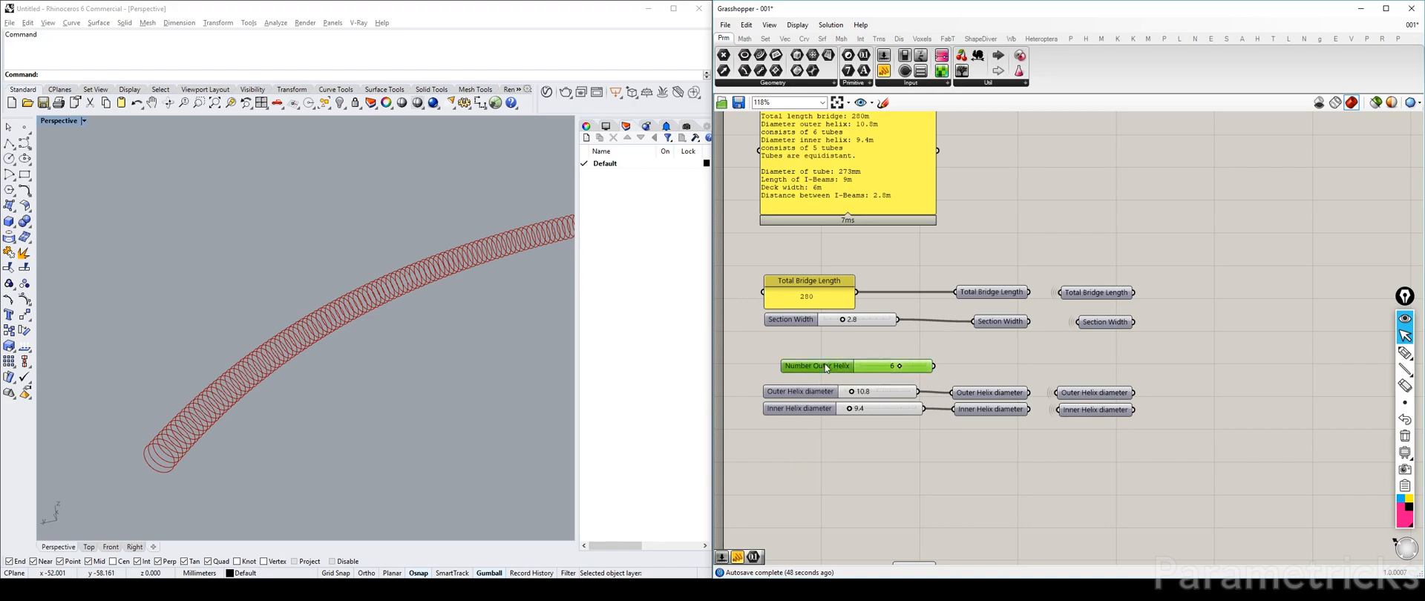
# Step: Align the Number Outer Helix slider under Section Width and connect it to a copy of the Section Width parameter
pyautogui.moveTo(828, 368); pyautogui.dragTo(818, 351)
pyautogui.keyDown('alt'); pyautogui.moveTo(1000, 324); pyautogui.dragTo(1006, 350); pyautogui.keyUp('alt')
pyautogui.moveTo(917, 350); pyautogui.dragTo(970, 349)
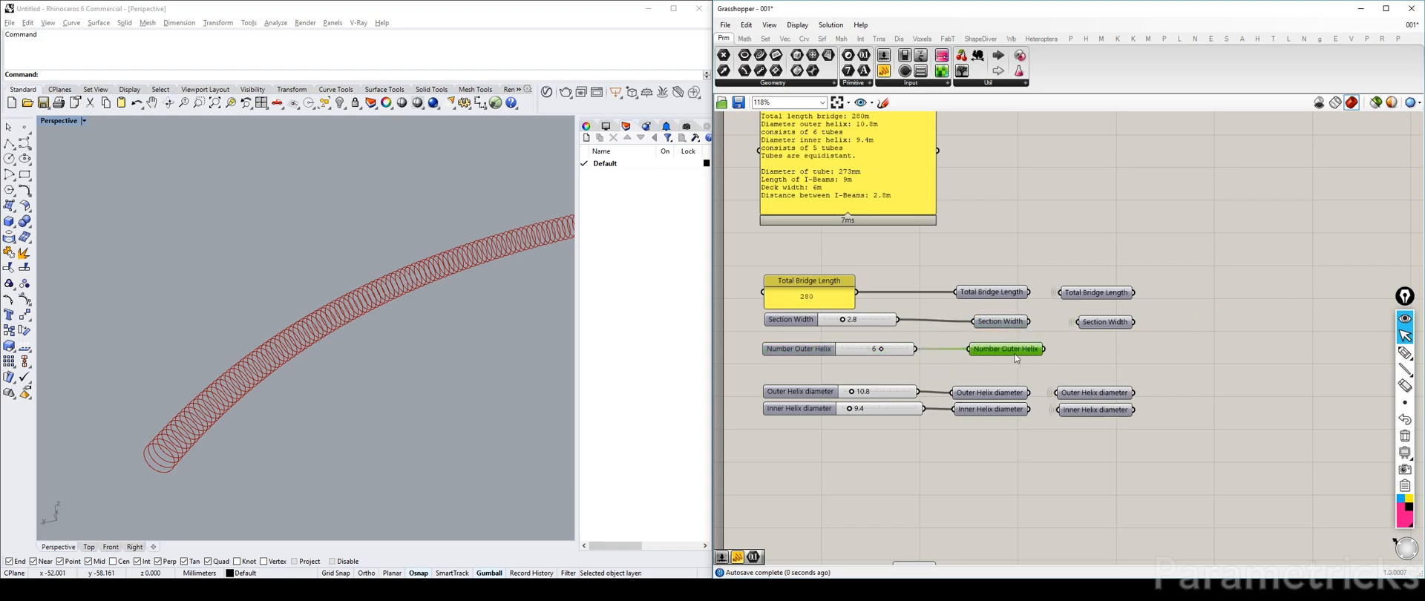
# Step: Copy the second Section Width parameter into the row below and feed it from the Number Outer Helix parameter
pyautogui.keyDown('alt'); pyautogui.moveTo(1107, 324); pyautogui.dragTo(1109, 361); pyautogui.keyUp('alt')
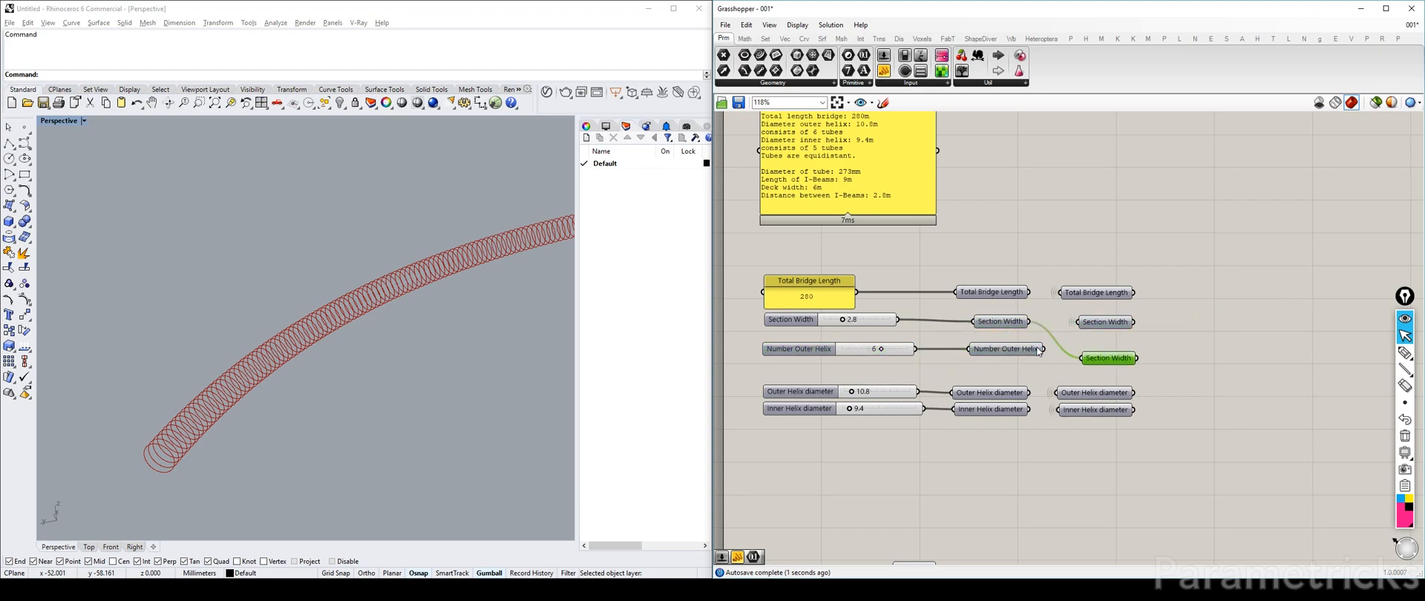
pyautogui.moveTo(1085, 359); pyautogui.dragTo(1083, 355)
pyautogui.click(1087, 366)
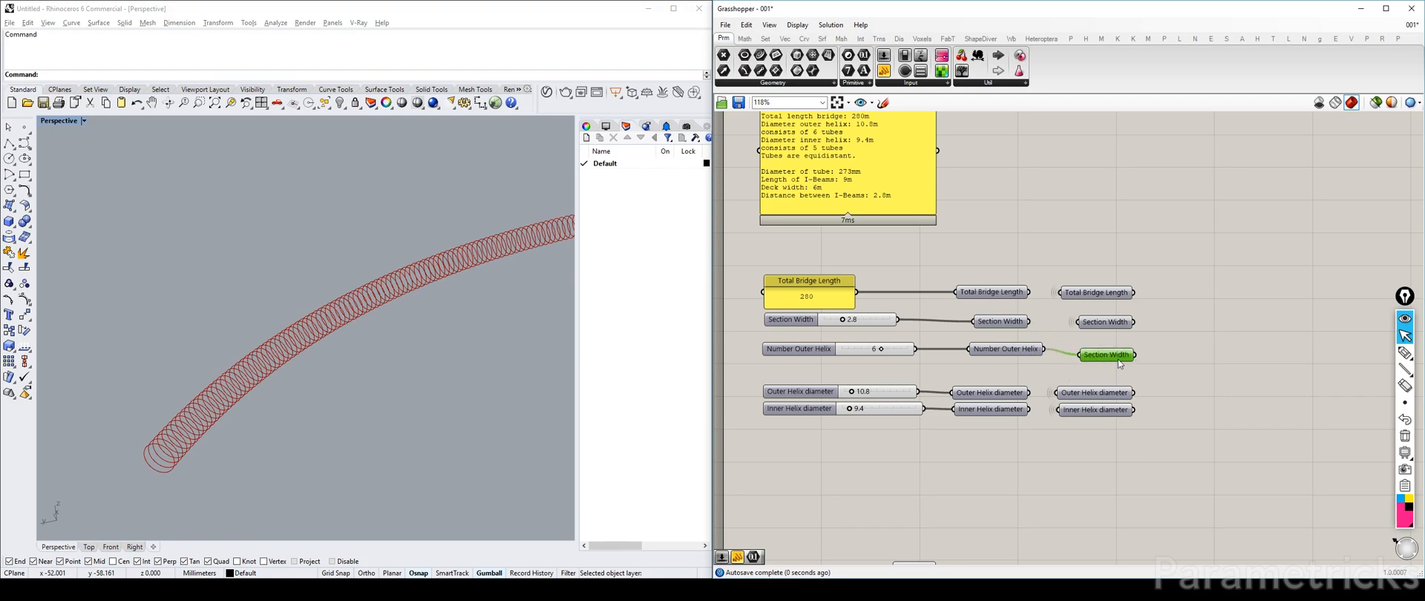
# Step: Copy the Number Outer Helix parameter and place the copy below Outer Helix diameter in the frames group
pyautogui.moveTo(1152, 360); pyautogui.dragTo(919, 364, button='right')
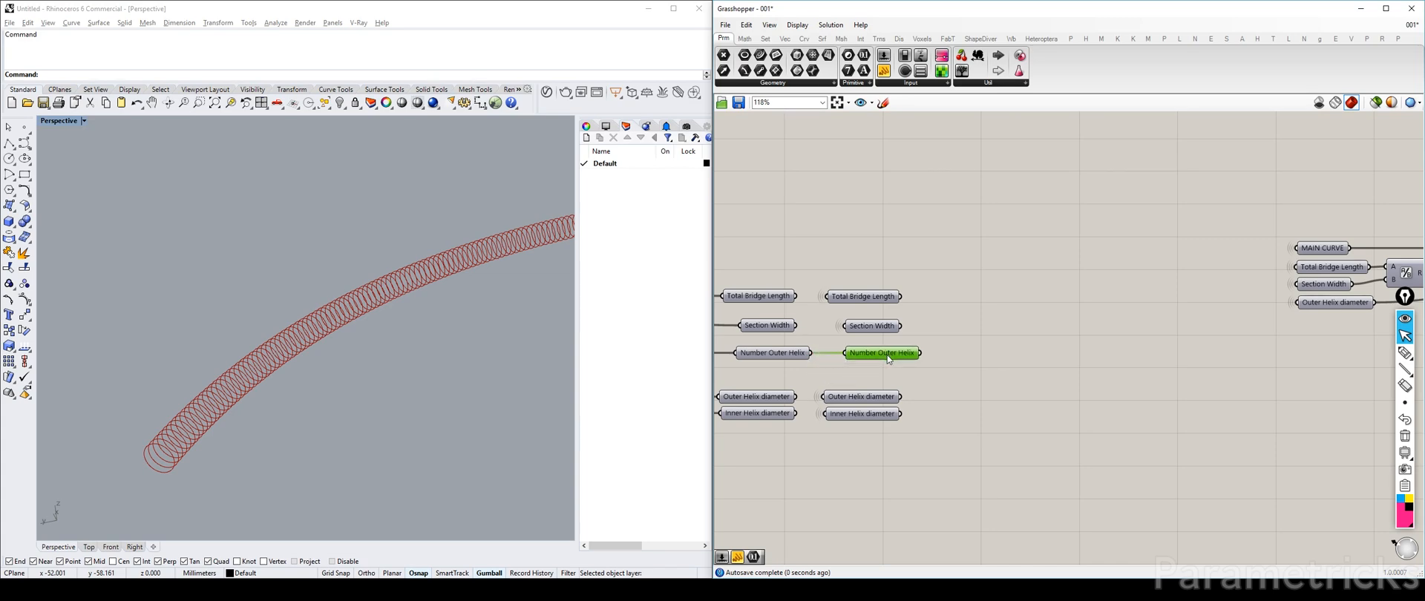
pyautogui.click(925, 374)
pyautogui.keyDown('alt'); pyautogui.moveTo(887, 354); pyautogui.dragTo(1116, 349); pyautogui.keyUp('alt')
pyautogui.click(1102, 324)
pyautogui.moveTo(894, 353); pyautogui.dragTo(891, 362)
pyautogui.click(1126, 350)
pyautogui.moveTo(1130, 351); pyautogui.dragTo(820, 364, button='right')
pyautogui.moveTo(807, 369); pyautogui.dragTo(1035, 343)
# Step: Add a Divide Curve component after Circle and connect the circles to its curve input and Number Outer Helix to its count input
pyautogui.moveTo(1081, 336); pyautogui.dragTo(912, 365, button='right')
pyautogui.scroll(2, 912, 365)
pyautogui.moveTo(1014, 369); pyautogui.dragTo(959, 304, button='right')
pyautogui.scroll(-2, 959, 304)
pyautogui.doubleClick(983, 310)
pyautogui.write('divide')
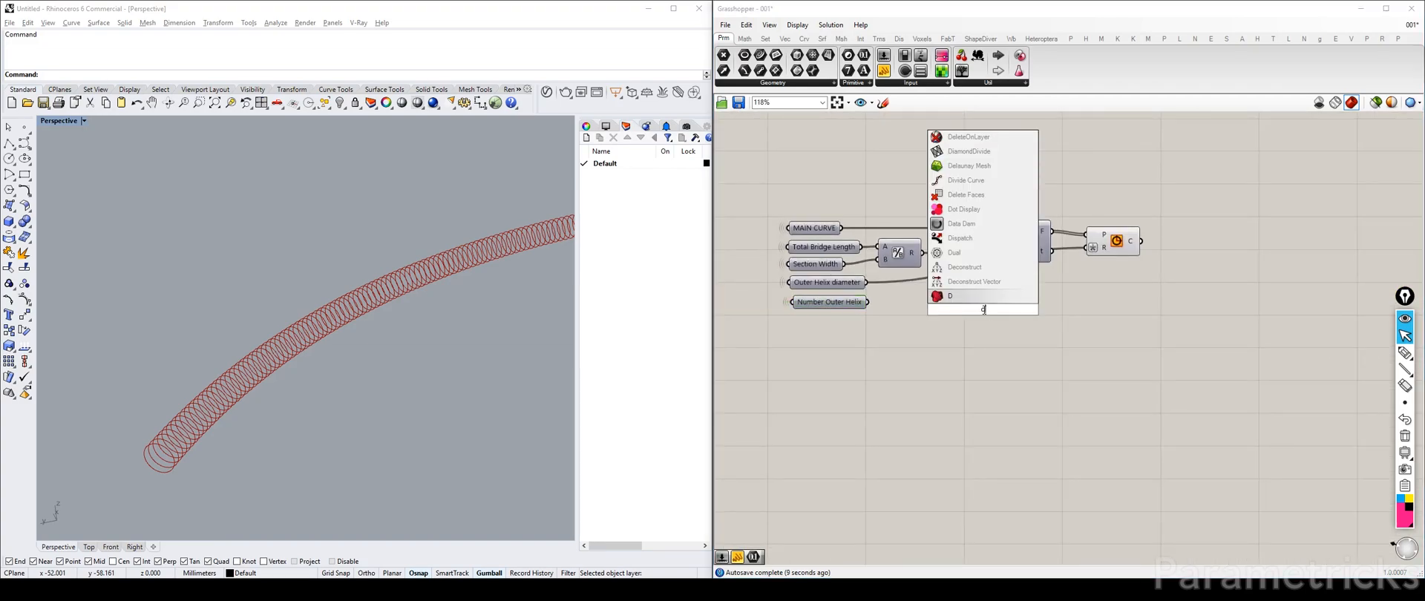
pyautogui.click(985, 294)
pyautogui.moveTo(986, 295); pyautogui.dragTo(1184, 226)
pyautogui.scroll(2, 1191, 239)
pyautogui.moveTo(742, 326); pyautogui.dragTo(1213, 273)
# Step: Hide the Circle component's preview to inspect the division points, and turn the preview back on
pyautogui.click(1090, 243)
pyautogui.hotkey('ctrl', 'q')
pyautogui.moveTo(346, 399); pyautogui.dragTo(287, 386, button='right')
pyautogui.click(1094, 238)
pyautogui.hotkey('ctrl', 'q')
pyautogui.click(1089, 351)
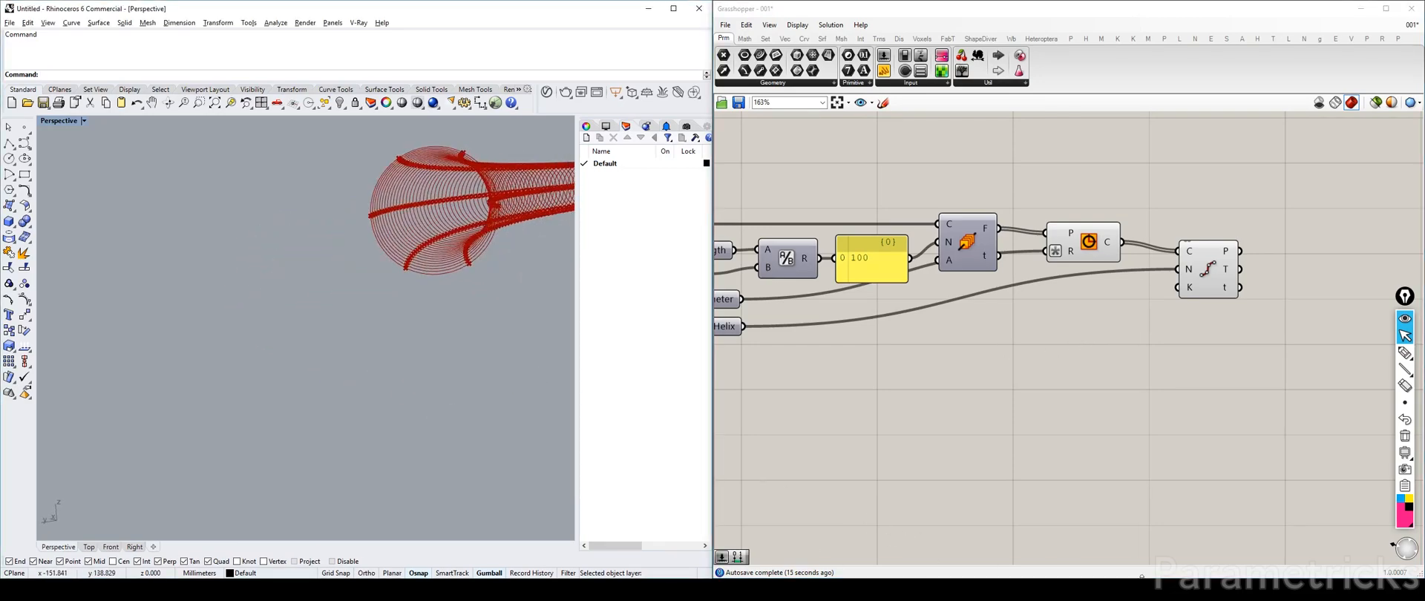
# Step: Bring up the bridge photo in IrfanView and sketch a pink circular section with a blue deck line marked at both ends on the canvas
pyautogui.moveTo(423, 590)
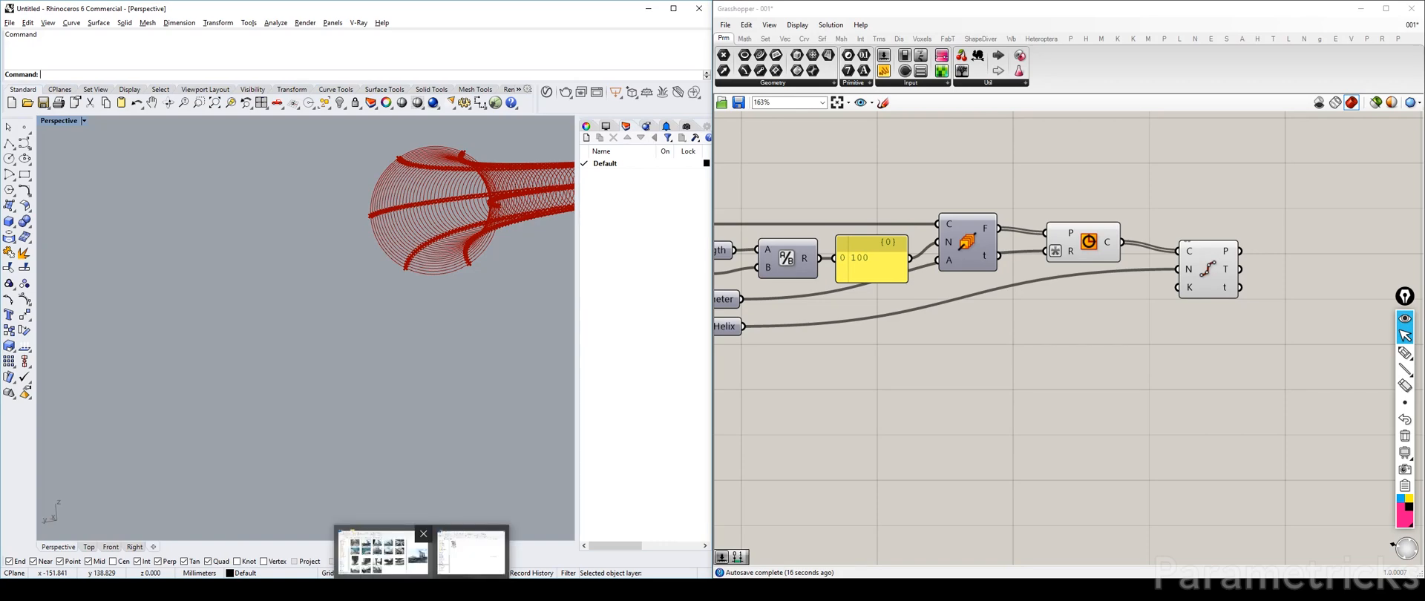
pyautogui.click(452, 543)
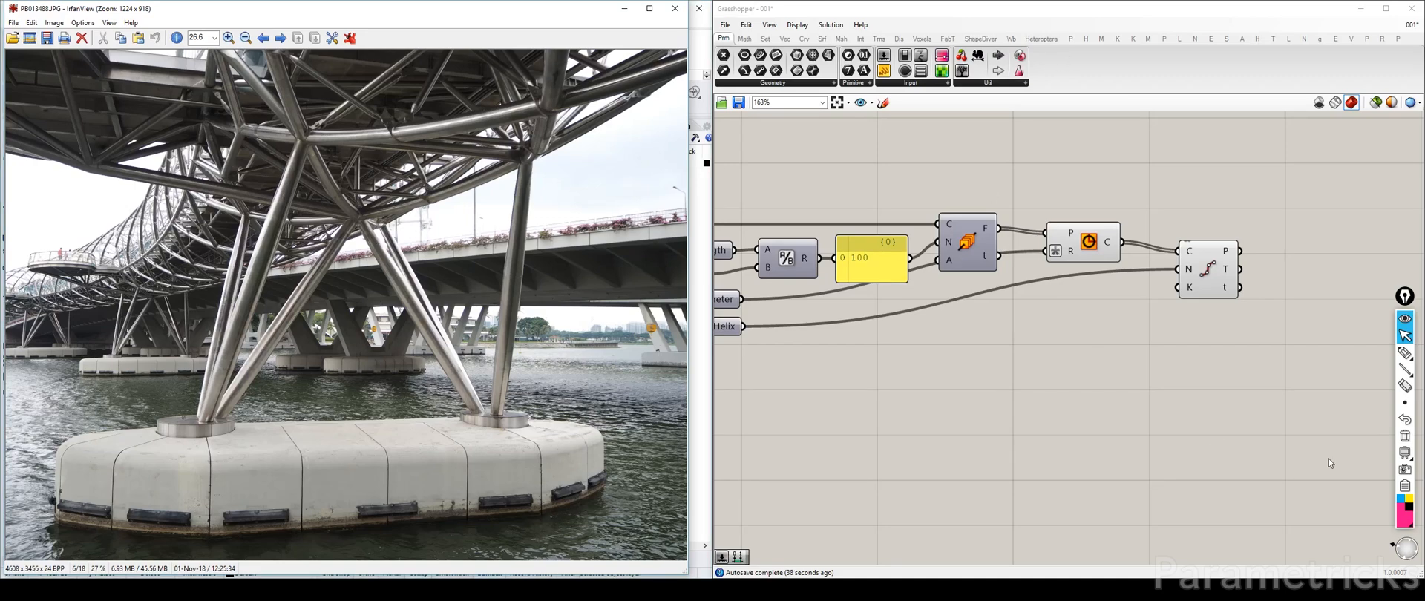
pyautogui.click(1405, 353)
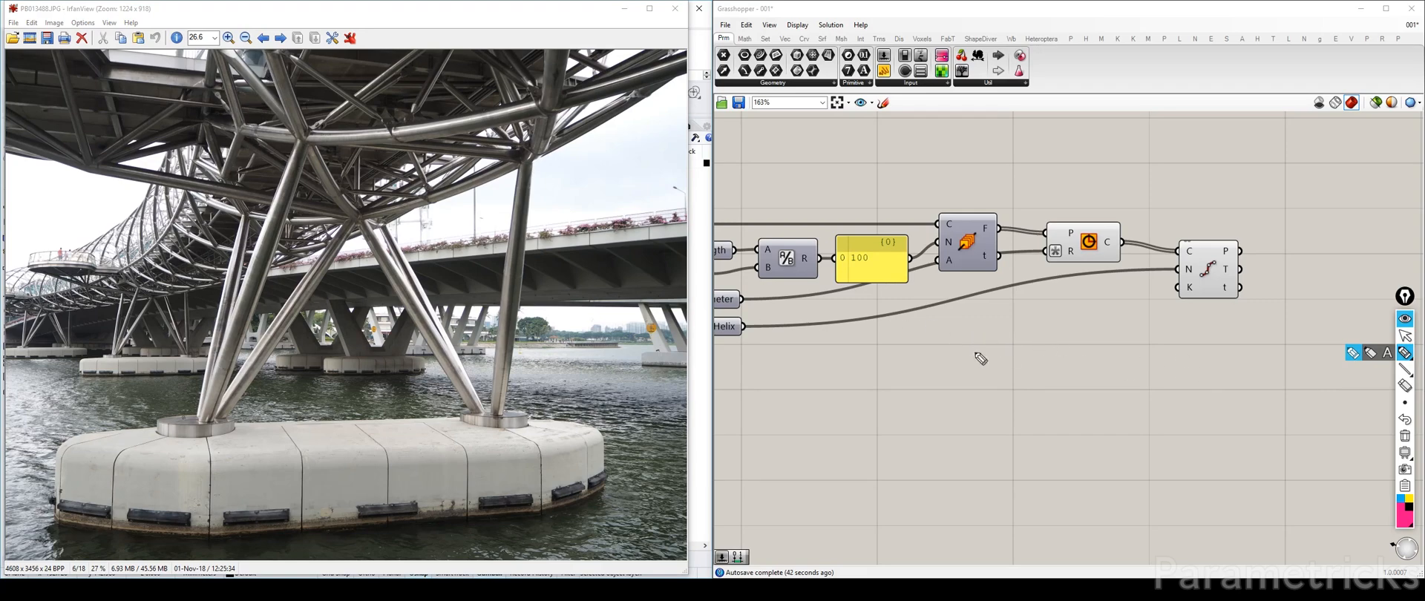
pyautogui.moveTo(915, 342)
pyautogui.mouseDown()
pyautogui.moveTo(977, 491)
pyautogui.moveTo(999, 332)
pyautogui.moveTo(913, 349)
pyautogui.mouseUp()
pyautogui.click(1401, 499)
pyautogui.moveTo(871, 437)
pyautogui.mouseDown()
pyautogui.moveTo(1025, 441)
pyautogui.moveTo(995, 444)
pyautogui.mouseUp()
pyautogui.moveTo(859, 444); pyautogui.dragTo(883, 438)
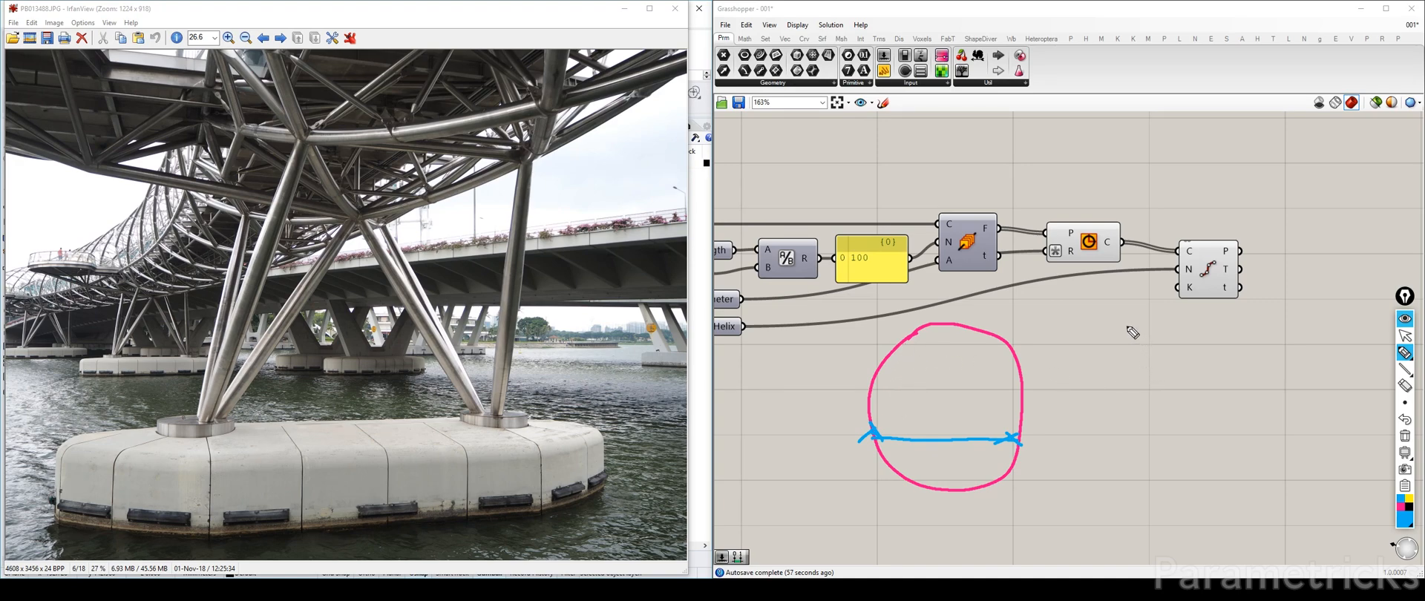
# Step: Mark four more blue points around the sketched circle and ring the lowest one
pyautogui.moveTo(879, 365); pyautogui.dragTo(888, 353)
pyautogui.moveTo(880, 356); pyautogui.dragTo(887, 364)
pyautogui.moveTo(948, 318); pyautogui.dragTo(949, 332)
pyautogui.moveTo(1018, 373); pyautogui.dragTo(1027, 386)
pyautogui.moveTo(1021, 372); pyautogui.dragTo(1002, 397)
pyautogui.moveTo(943, 487)
pyautogui.mouseDown()
pyautogui.moveTo(961, 504)
pyautogui.moveTo(926, 505)
pyautogui.mouseUp()
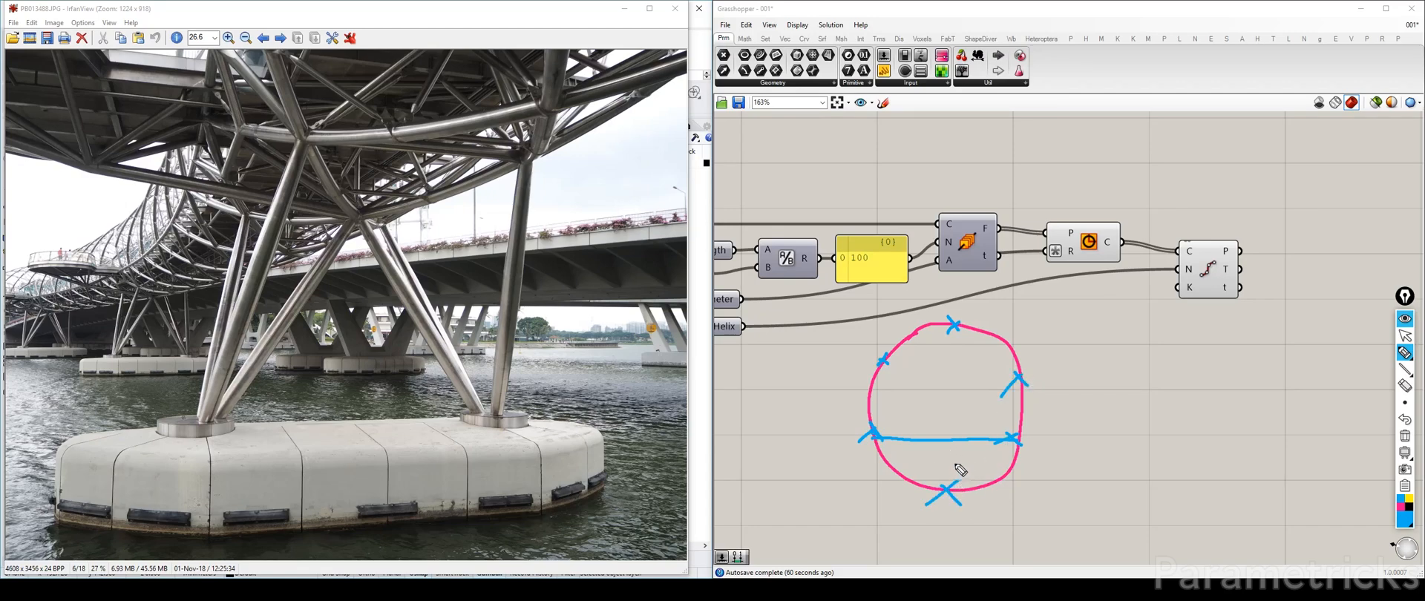
pyautogui.moveTo(939, 464); pyautogui.dragTo(998, 492)
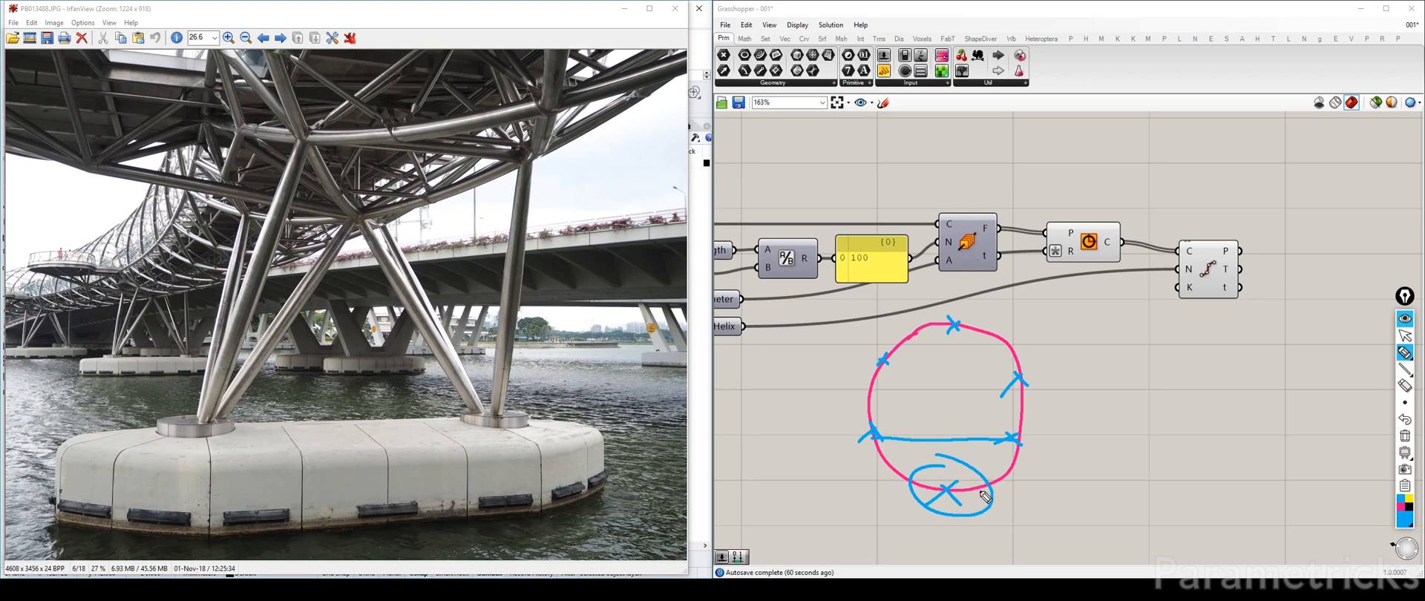
# Step: Minimise the photo and examine where the division points lie on the end circles in the Rhino Perspective viewport
pyautogui.click(1404, 336)
pyautogui.click(625, 9)
pyautogui.moveTo(487, 321); pyautogui.dragTo(445, 266, button='right')
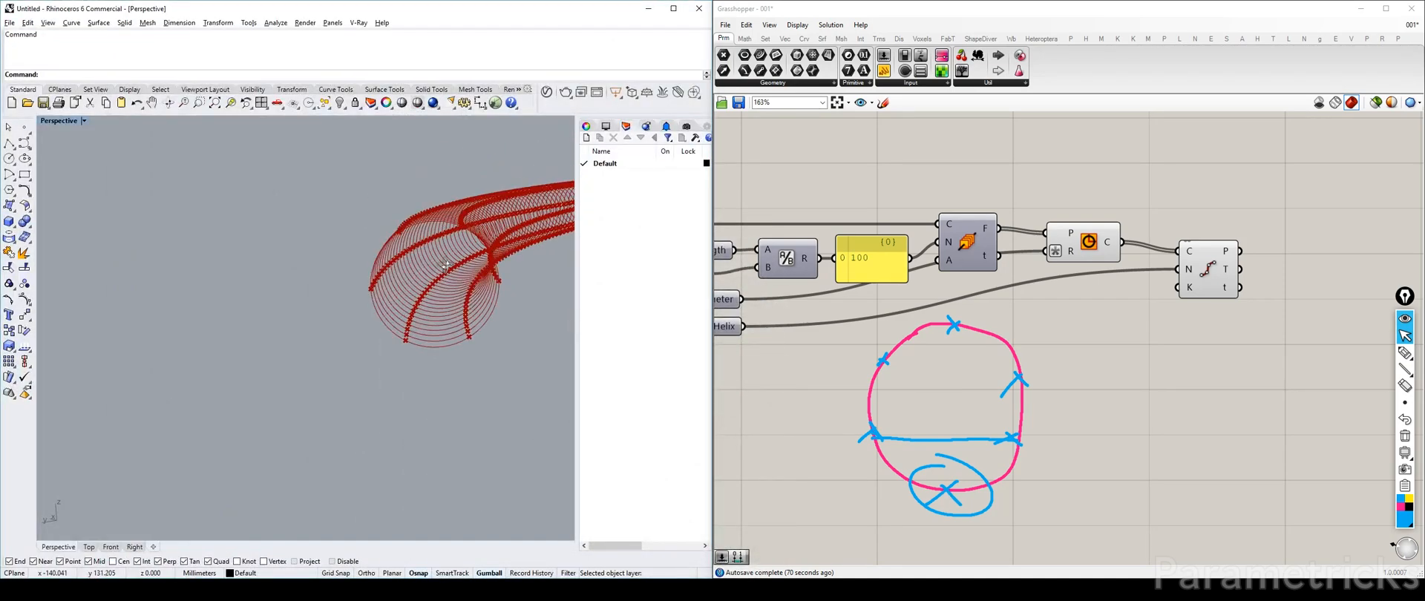
pyautogui.doubleClick(59, 120)
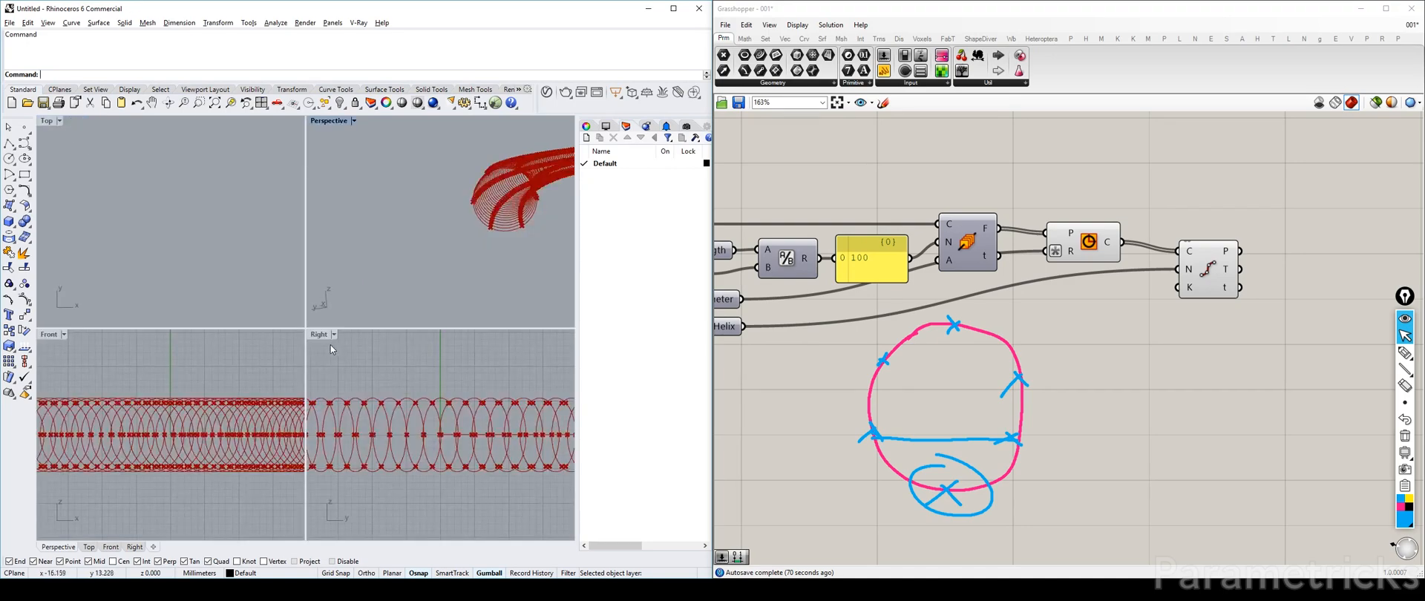
pyautogui.click(1089, 241)
pyautogui.middleClick(1091, 239)
pyautogui.moveTo(415, 245); pyautogui.dragTo(490, 230, button='right')
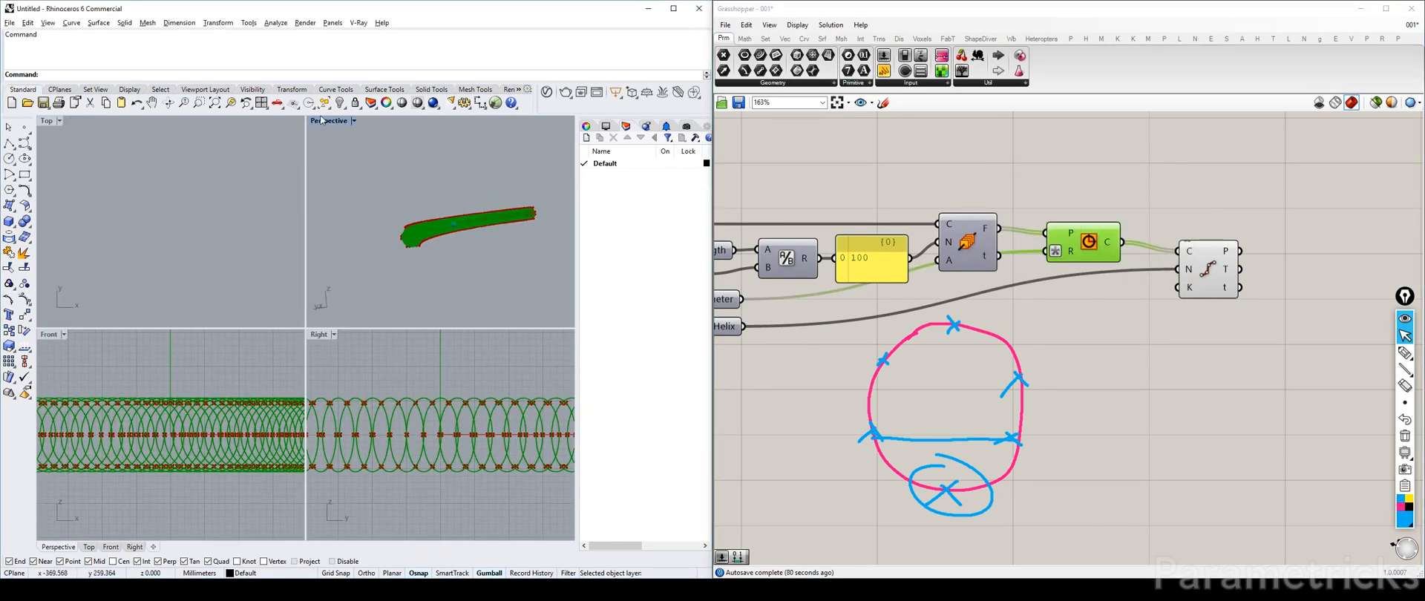
pyautogui.doubleClick(329, 120)
pyautogui.scroll(8, 405, 318)
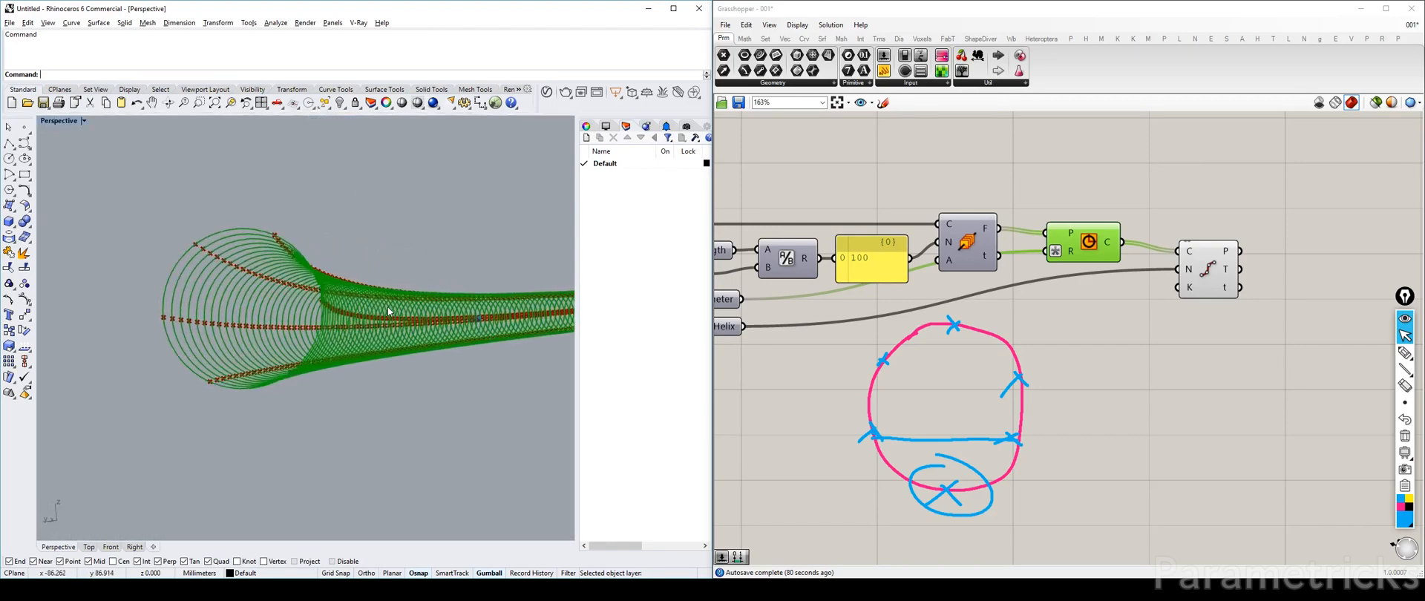
pyautogui.moveTo(405, 317); pyautogui.dragTo(410, 320, button='right')
pyautogui.moveTo(484, 395); pyautogui.dragTo(483, 395, button='right')
pyautogui.click(1238, 329)
# Step: Sketch in pink over the viewport's end circle a middle line, a lower deck line crossed at both ends, and a cross at the bottom
pyautogui.click(1405, 353)
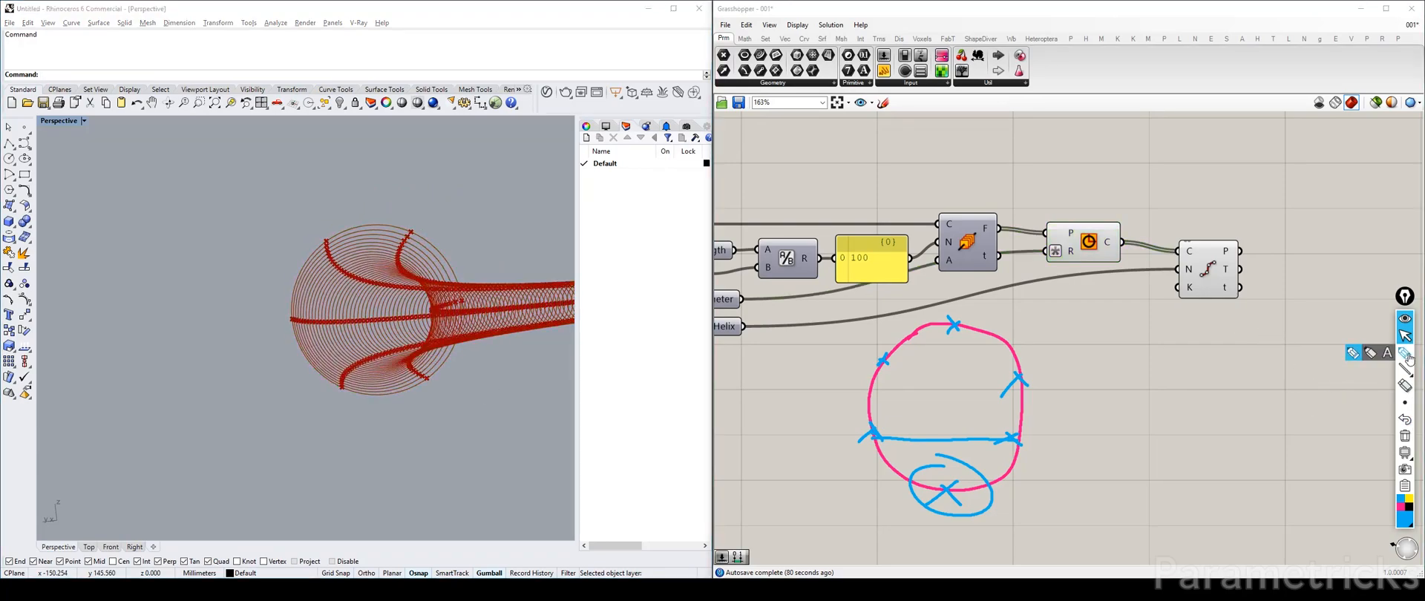
pyautogui.moveTo(353, 230)
pyautogui.mouseDown()
pyautogui.moveTo(314, 274)
pyautogui.moveTo(332, 362)
pyautogui.moveTo(441, 355)
pyautogui.moveTo(377, 243)
pyautogui.mouseUp()
pyautogui.click(1408, 420)
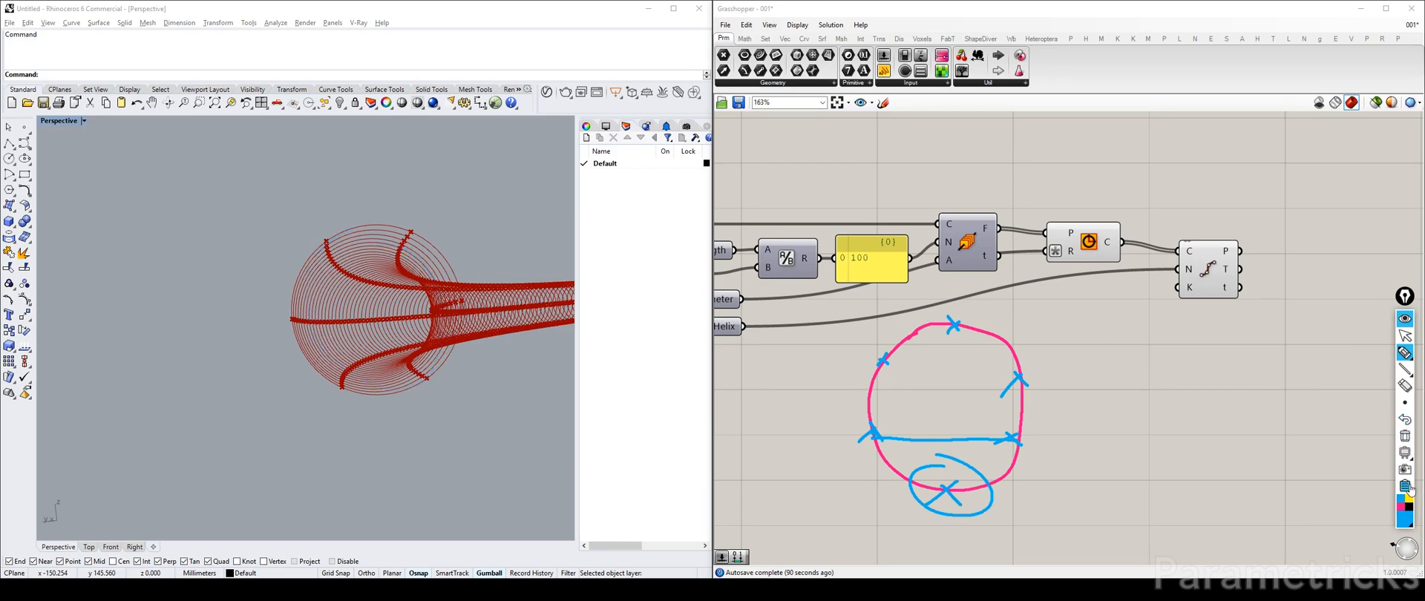
pyautogui.click(1401, 507)
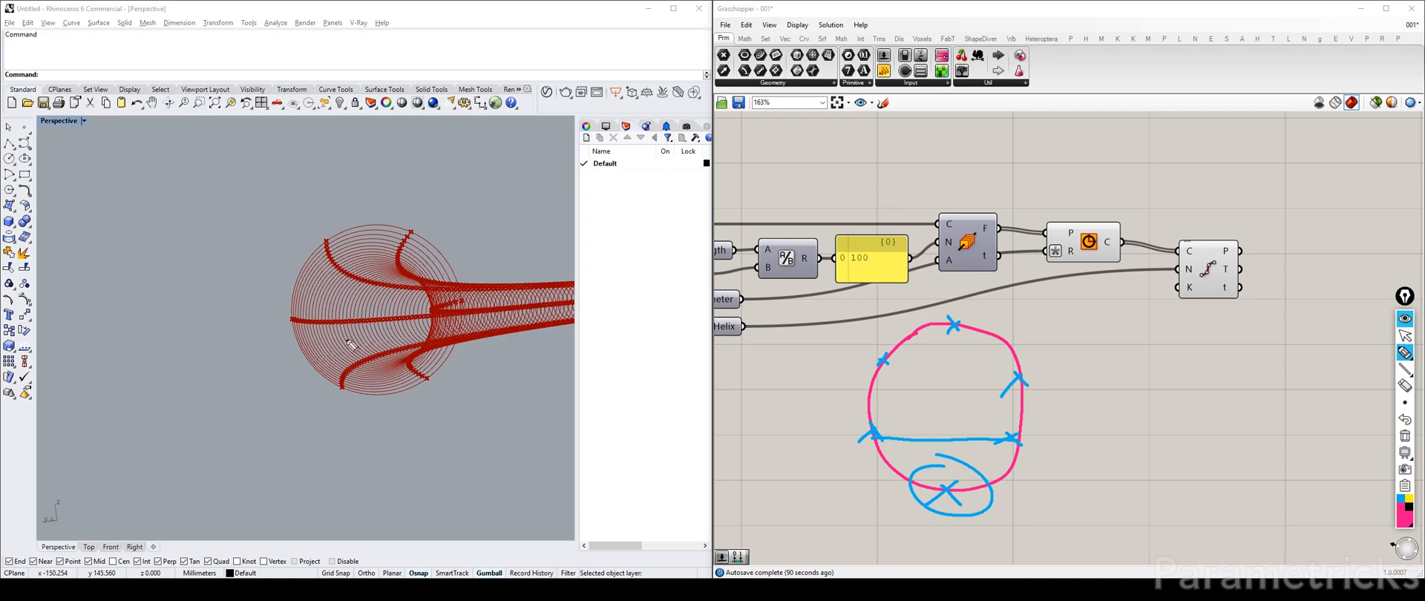
pyautogui.moveTo(291, 320); pyautogui.dragTo(454, 305)
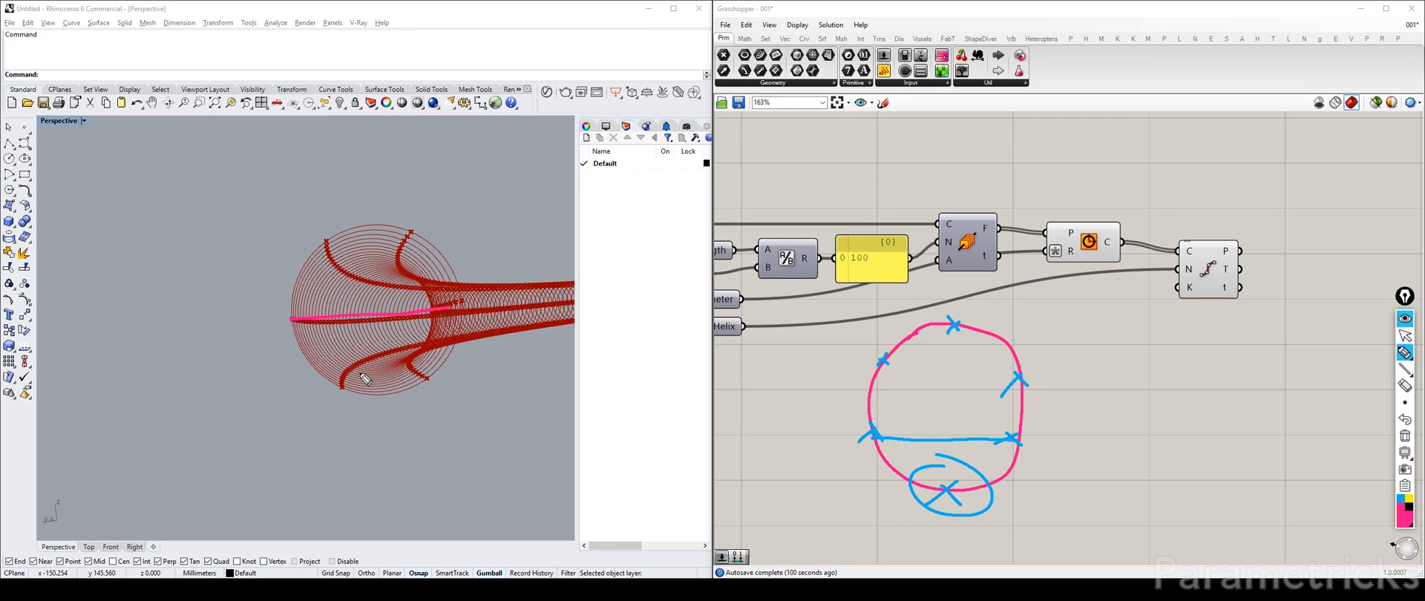
pyautogui.moveTo(304, 354); pyautogui.dragTo(456, 345)
pyautogui.moveTo(437, 343); pyautogui.dragTo(452, 358)
pyautogui.moveTo(453, 342); pyautogui.dragTo(435, 356)
pyautogui.moveTo(386, 392); pyautogui.dragTo(367, 408)
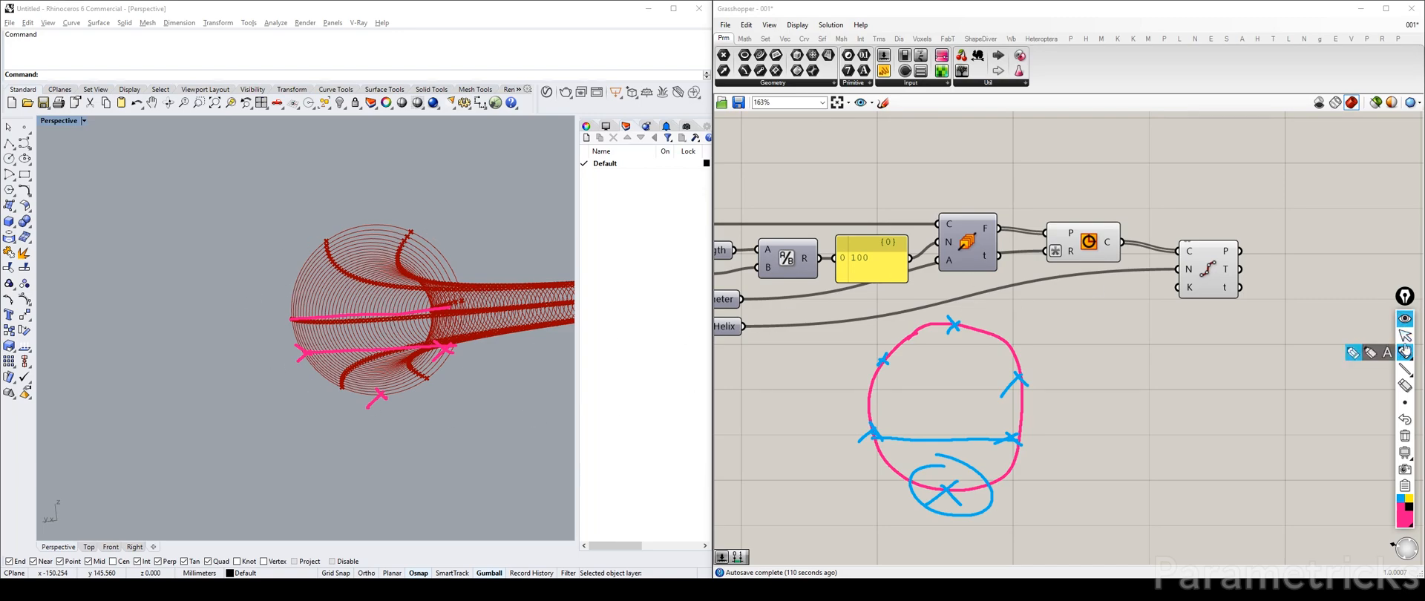
# Step: Clear all pink and blue annotations from the screen and return to the normal pointer
pyautogui.click(1406, 437)
pyautogui.click(1405, 336)
pyautogui.moveTo(554, 322); pyautogui.dragTo(482, 310, button='right')
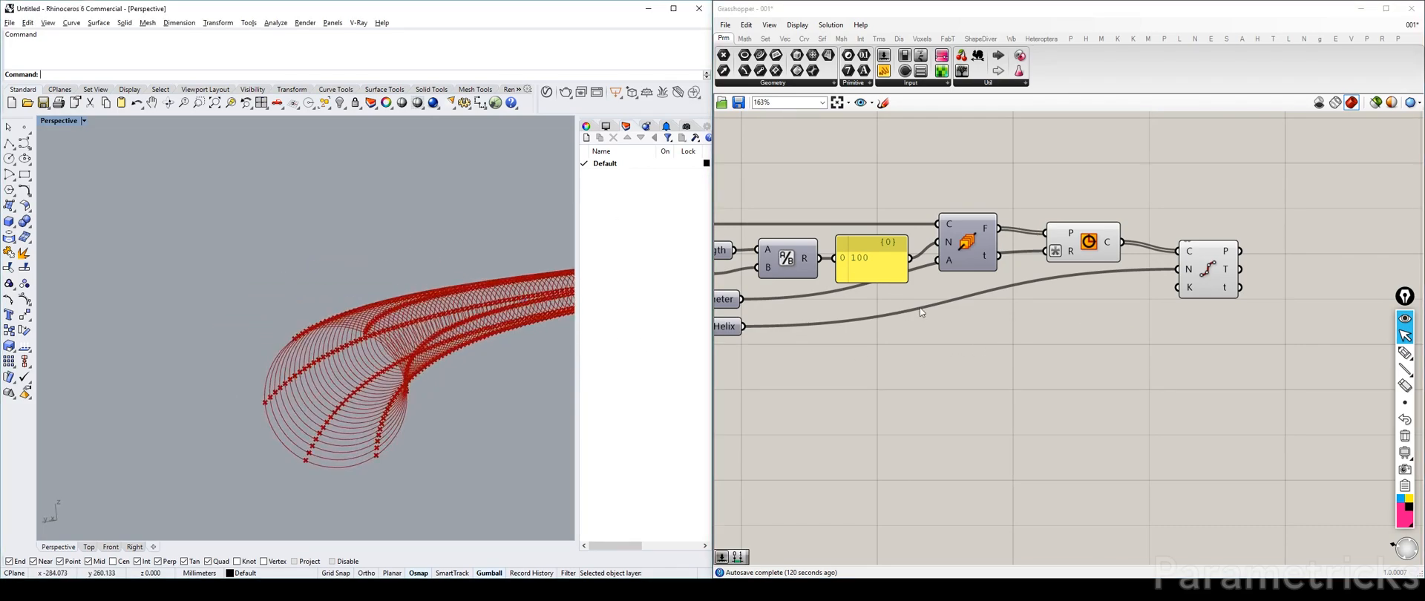
# Step: Move the Divide Curve component further down and away from the Circle component
pyautogui.moveTo(1078, 323); pyautogui.dragTo(955, 331, button='right')
pyautogui.click(951, 256)
pyautogui.moveTo(1072, 274); pyautogui.dragTo(1179, 332)
pyautogui.doubleClick(1092, 223)
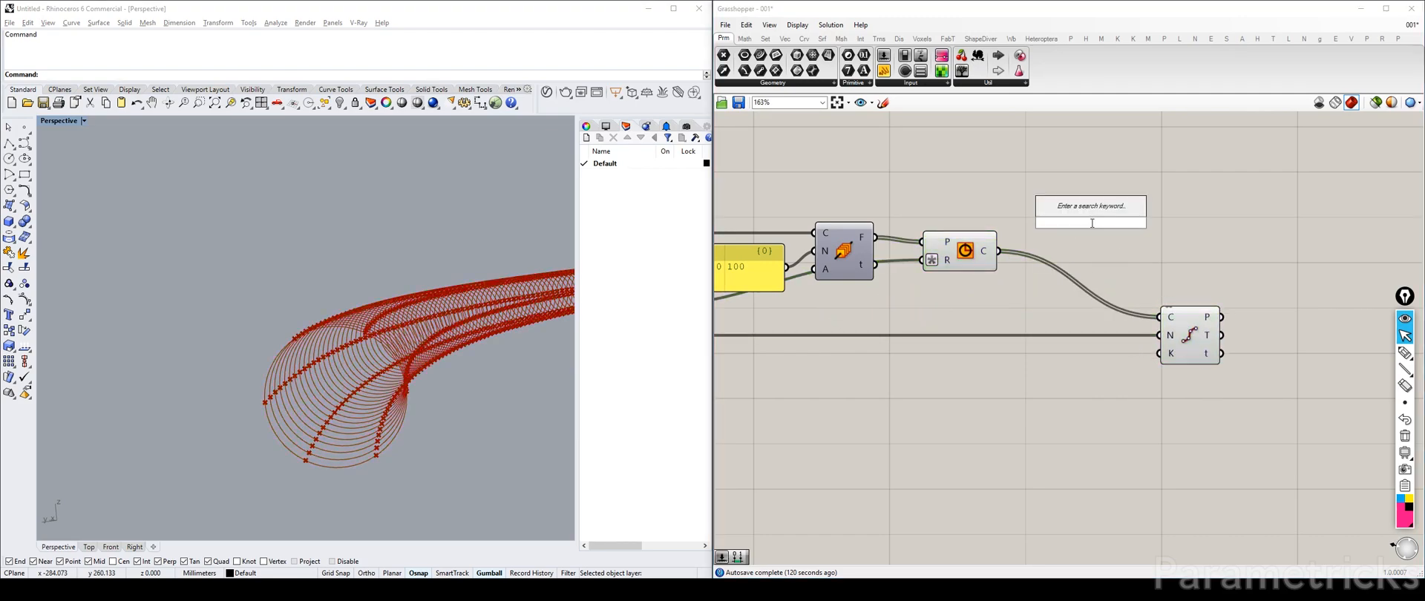
pyautogui.write('move seam')
pyautogui.click(1080, 208)
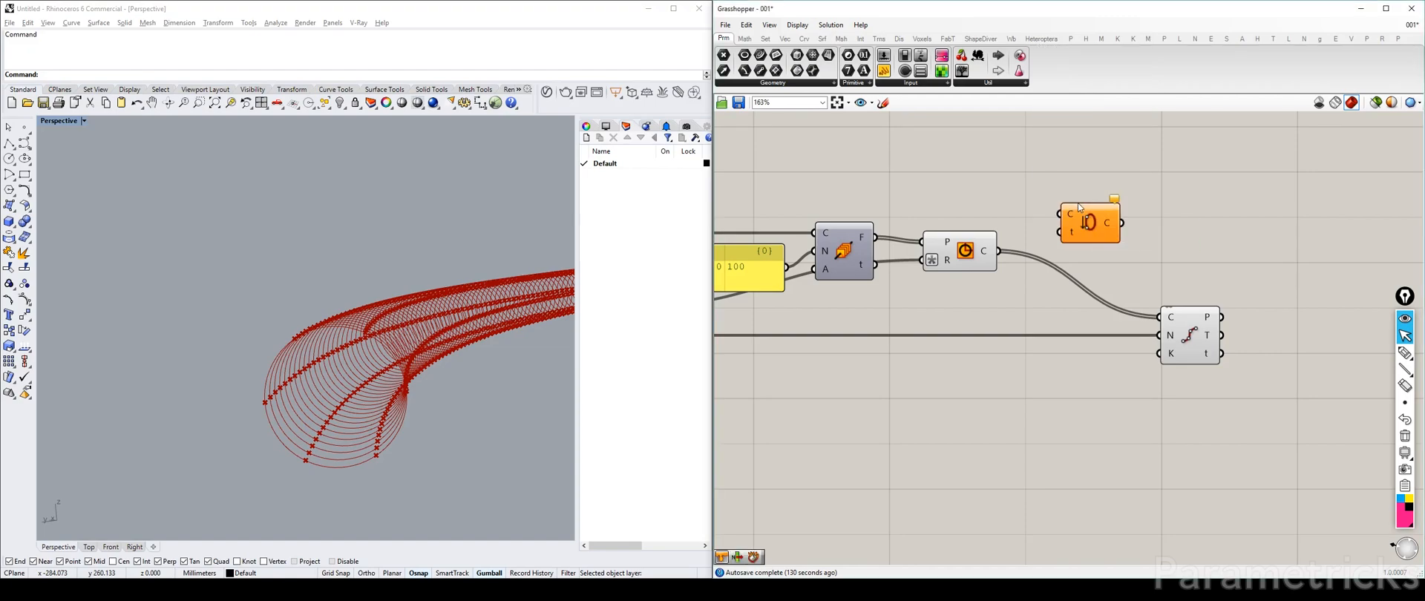
pyautogui.moveTo(996, 249); pyautogui.dragTo(1092, 206)
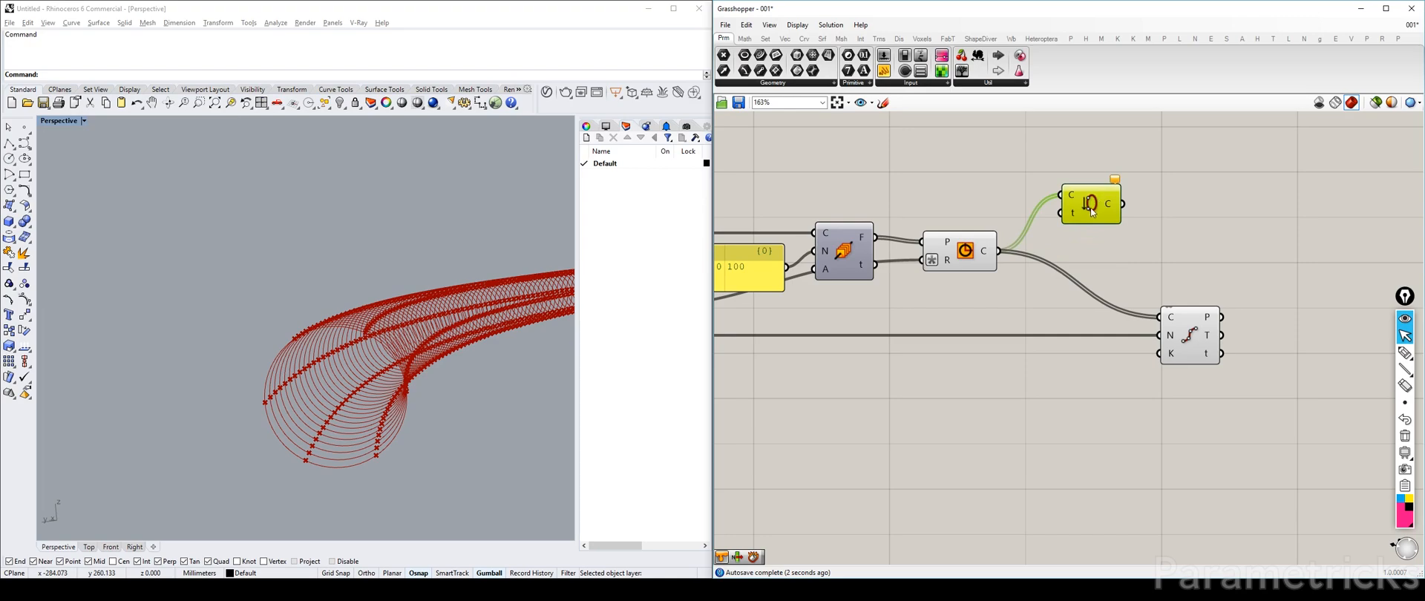
pyautogui.press('Delete')
# Step: Add a Rotate component between Circle and Divide Curve and feed the circles into its geometry input
pyautogui.moveTo(997, 199); pyautogui.dragTo(1110, 165, button='right')
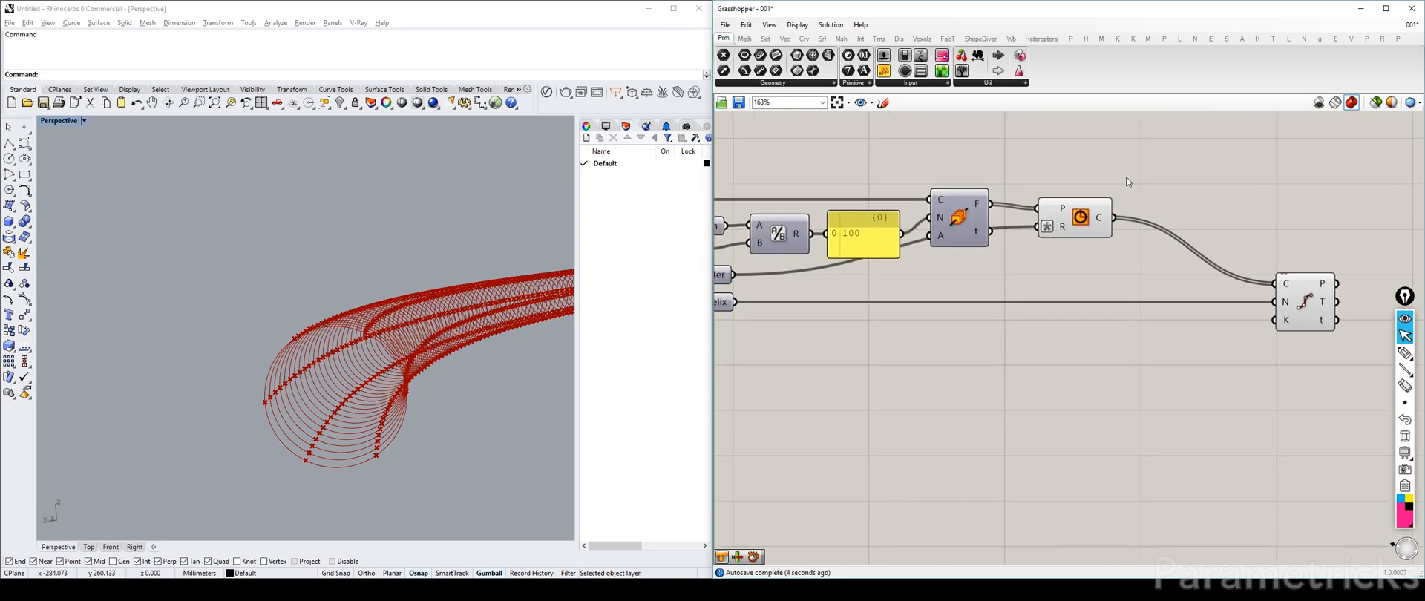
pyautogui.doubleClick(1091, 164)
pyautogui.write('rot')
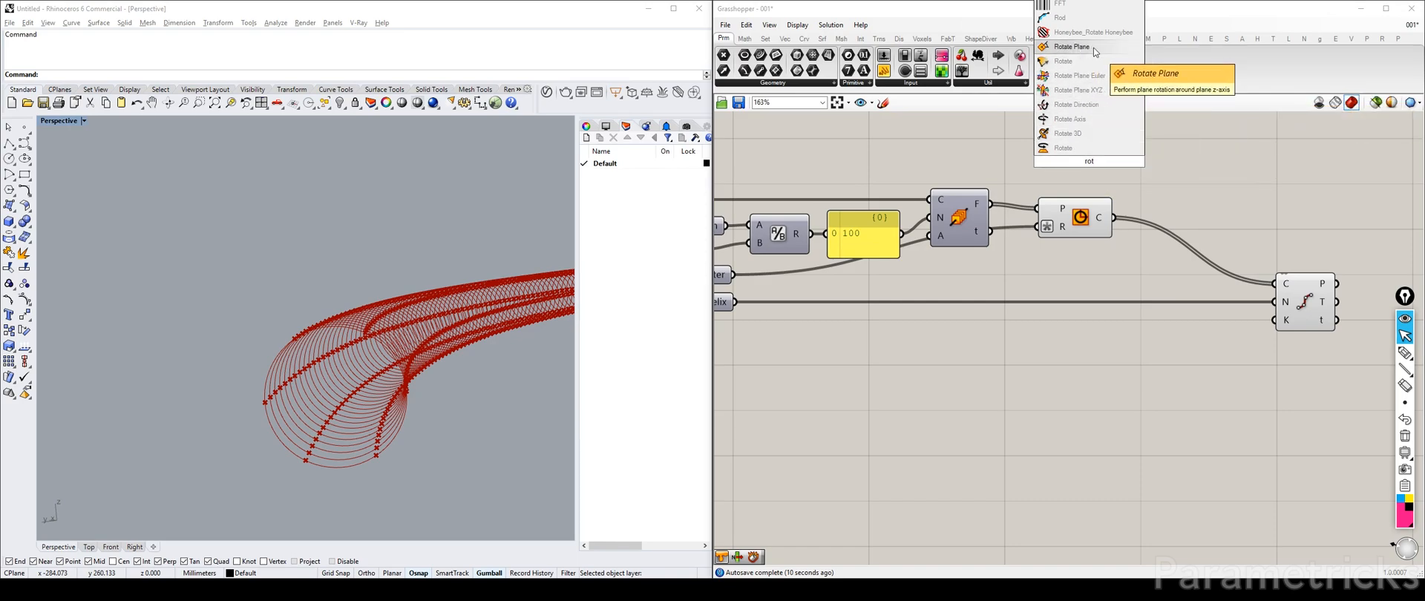
pyautogui.click(1071, 149)
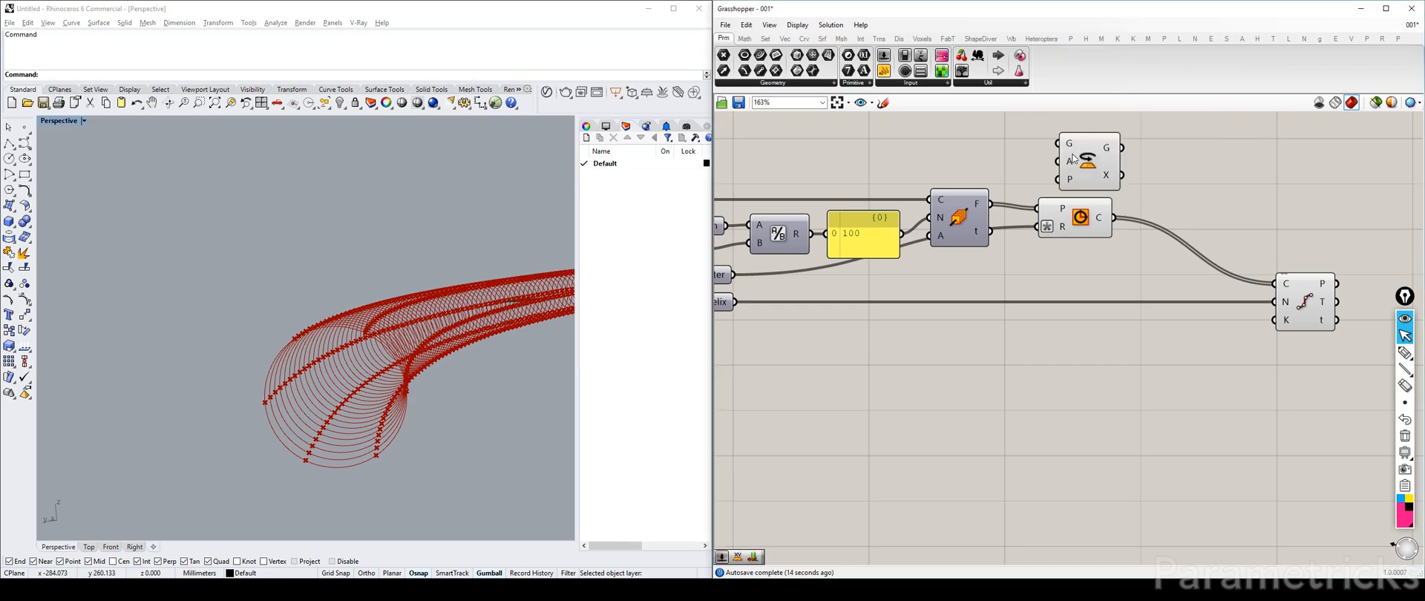
pyautogui.moveTo(1077, 160); pyautogui.dragTo(1201, 186)
pyautogui.moveTo(1115, 218); pyautogui.dragTo(1186, 248)
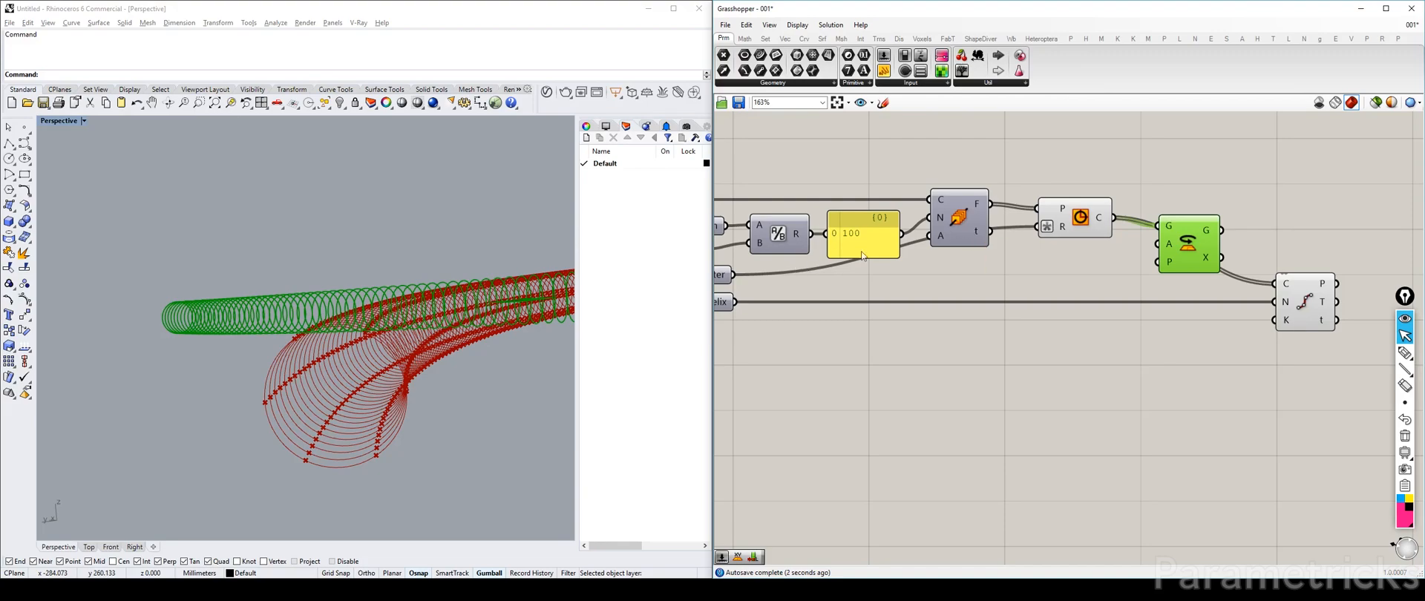
# Step: Connect the perpendicular frames to Rotate's plane input and feed the rotated circles into Divide Curve
pyautogui.moveTo(991, 205); pyautogui.dragTo(1158, 261)
pyautogui.moveTo(1072, 224); pyautogui.dragTo(1078, 198)
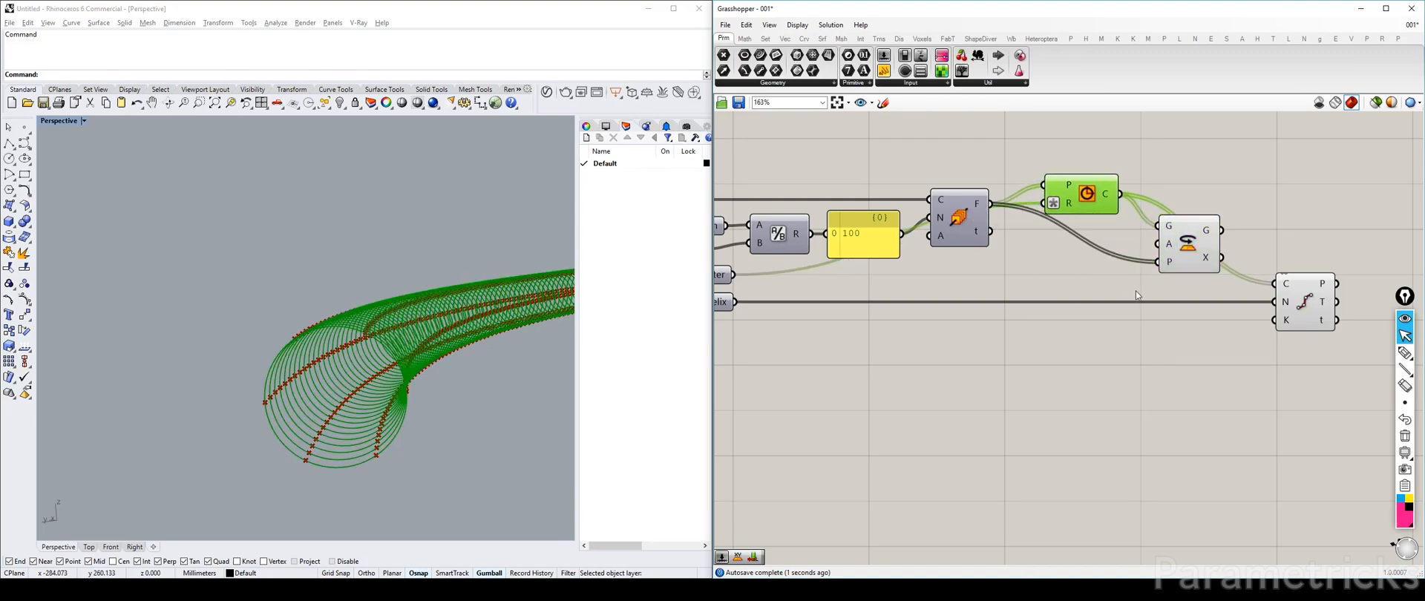
pyautogui.moveTo(1205, 228); pyautogui.dragTo(994, 221, button='right')
pyautogui.moveTo(1013, 223); pyautogui.dragTo(1067, 276)
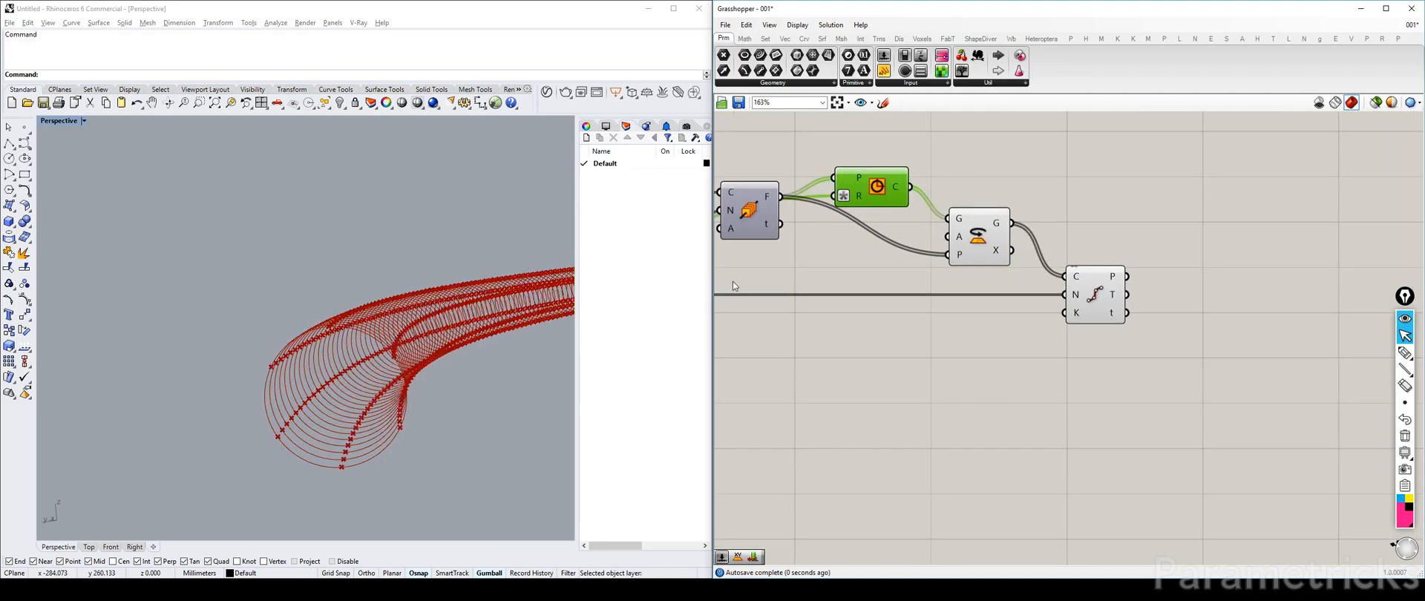
pyautogui.moveTo(394, 334)
pyautogui.mouseDown(button='right')
pyautogui.moveTo(382, 356)
pyautogui.moveTo(412, 337)
pyautogui.mouseUp(button='right')
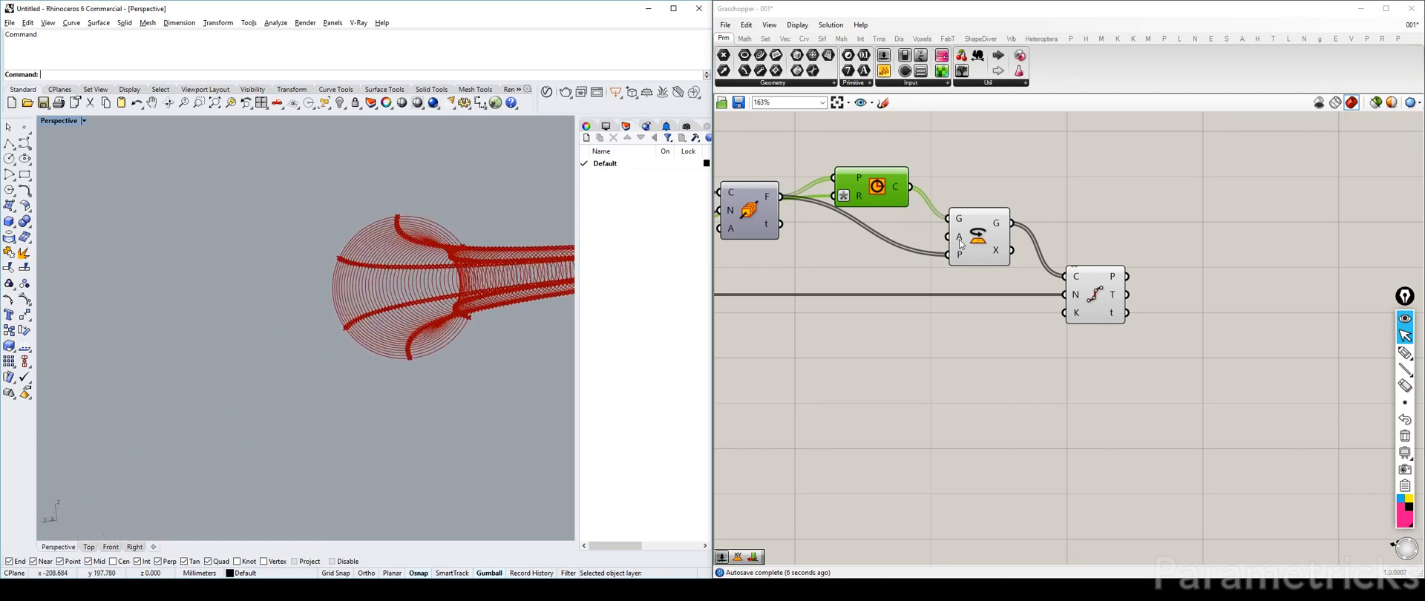
# Step: Switch the Rotate component's Angle input to degrees
pyautogui.moveTo(961, 244)
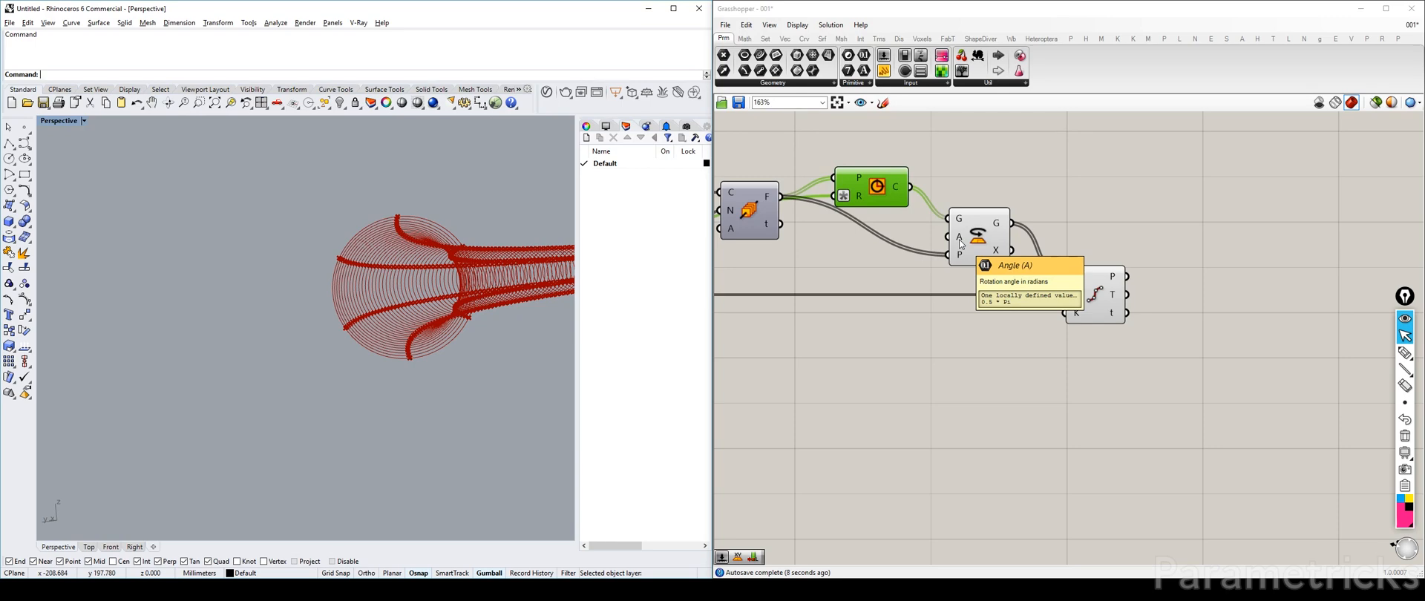
pyautogui.rightClick(959, 239)
pyautogui.moveTo(1013, 353)
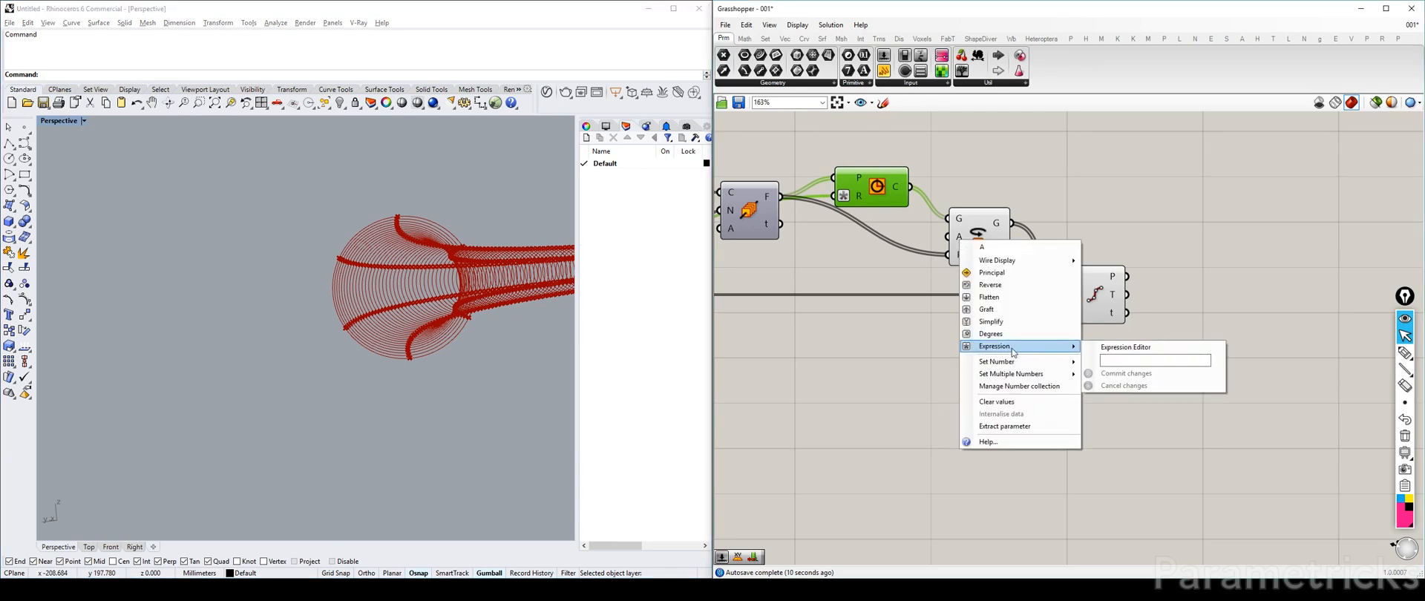
pyautogui.click(991, 334)
pyautogui.moveTo(961, 239)
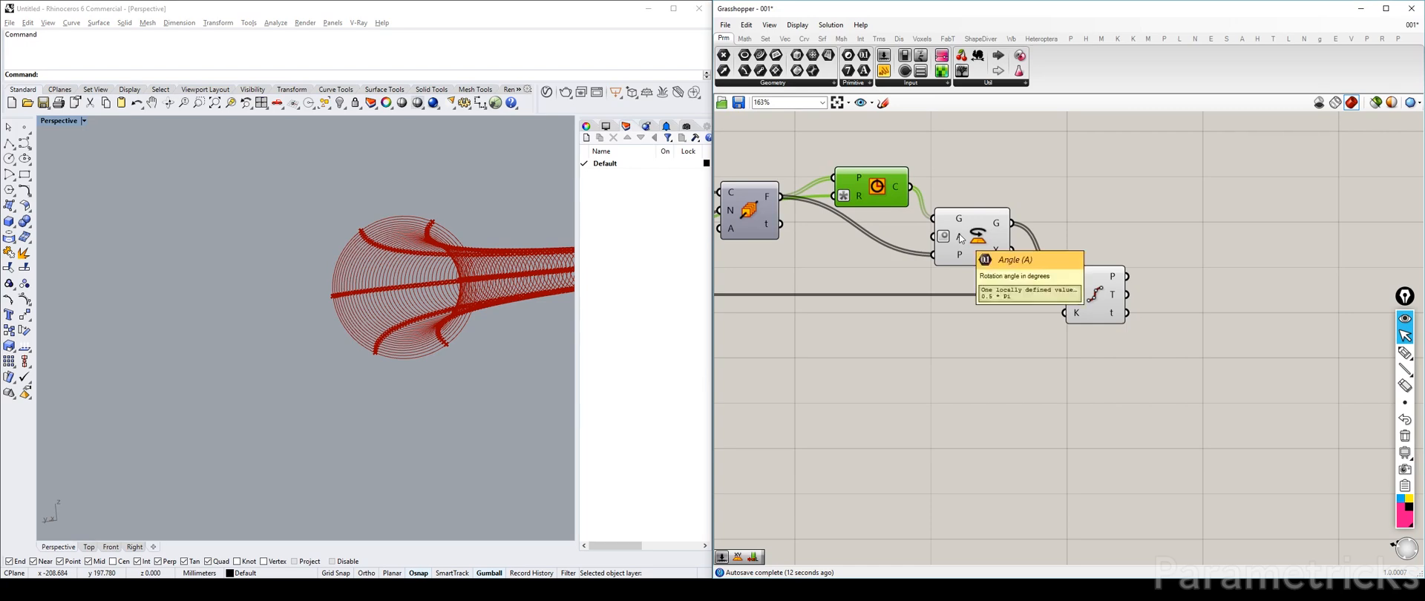
pyautogui.moveTo(1022, 359)
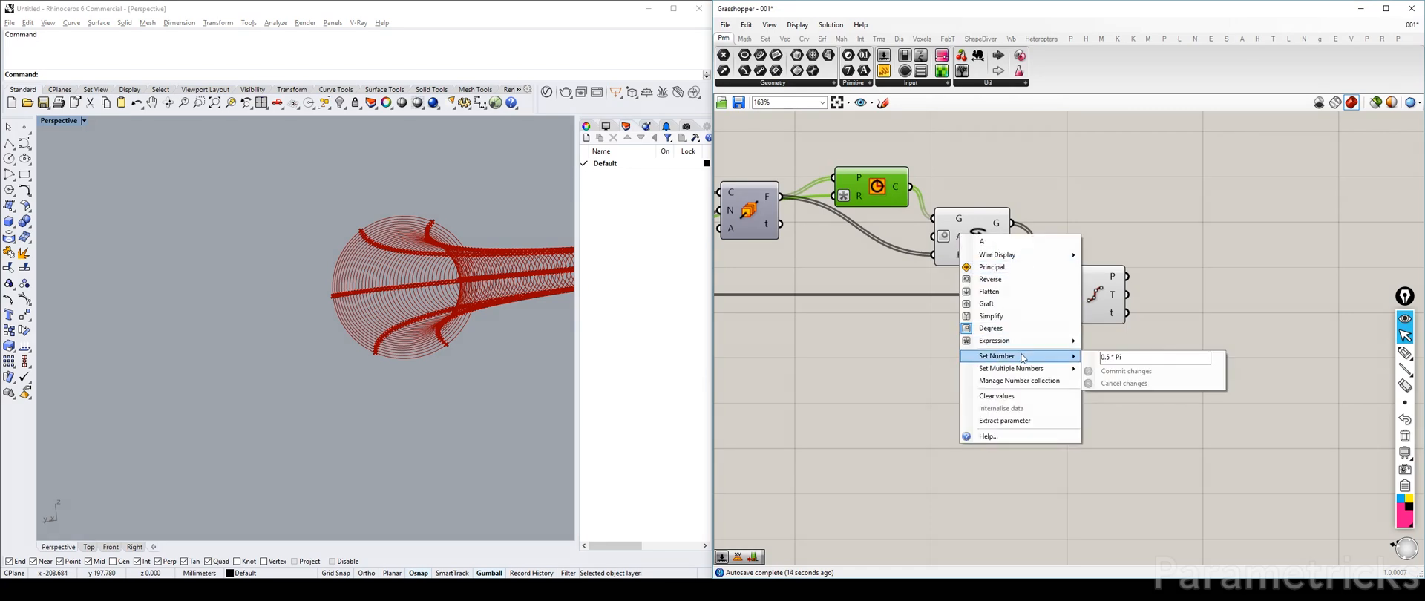
pyautogui.click(1136, 357)
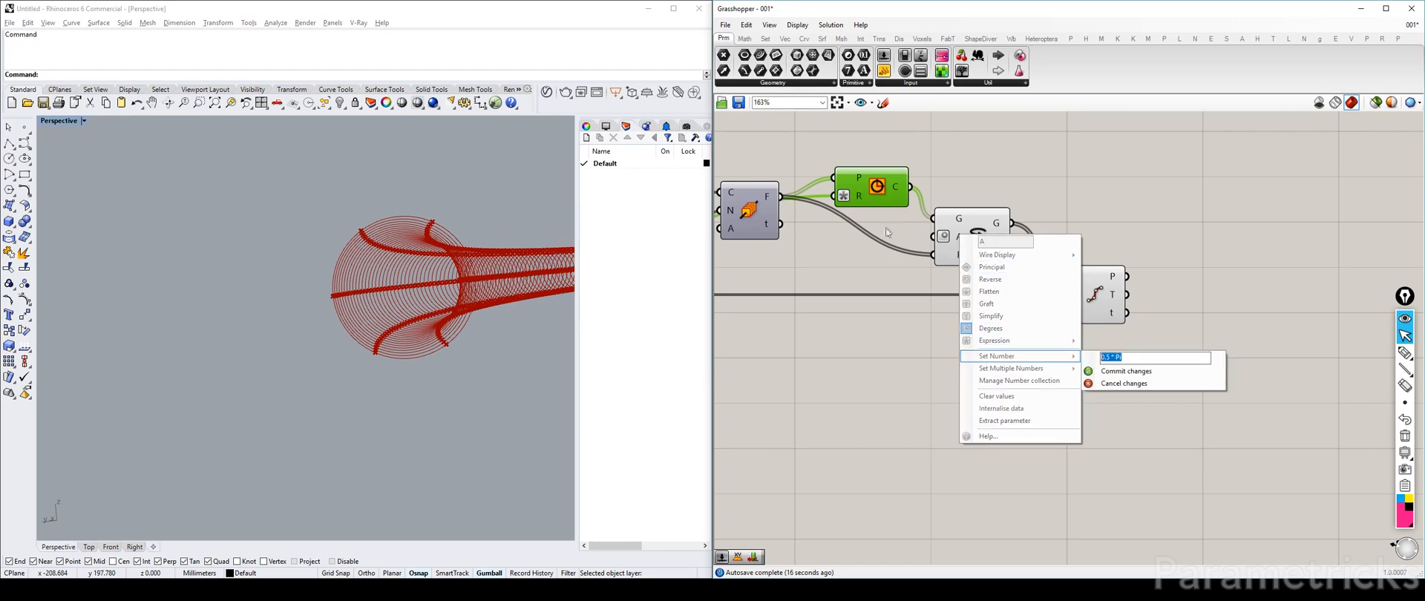
pyautogui.click(991, 175)
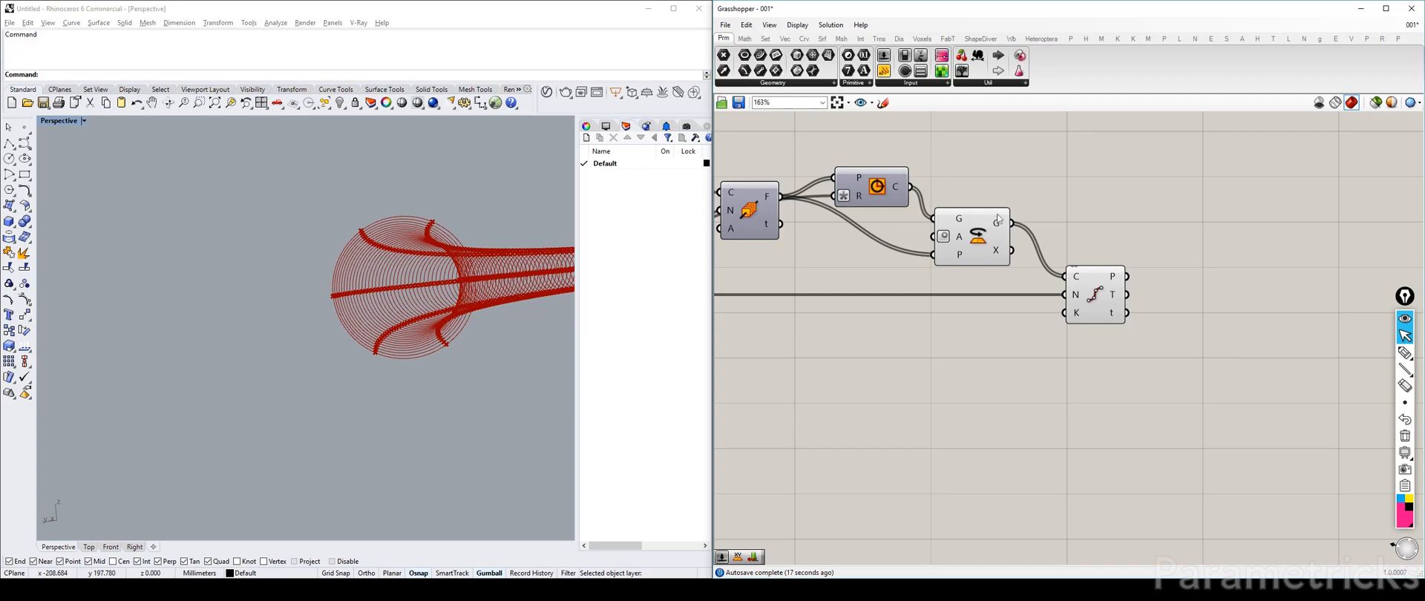
pyautogui.rightClick(957, 237)
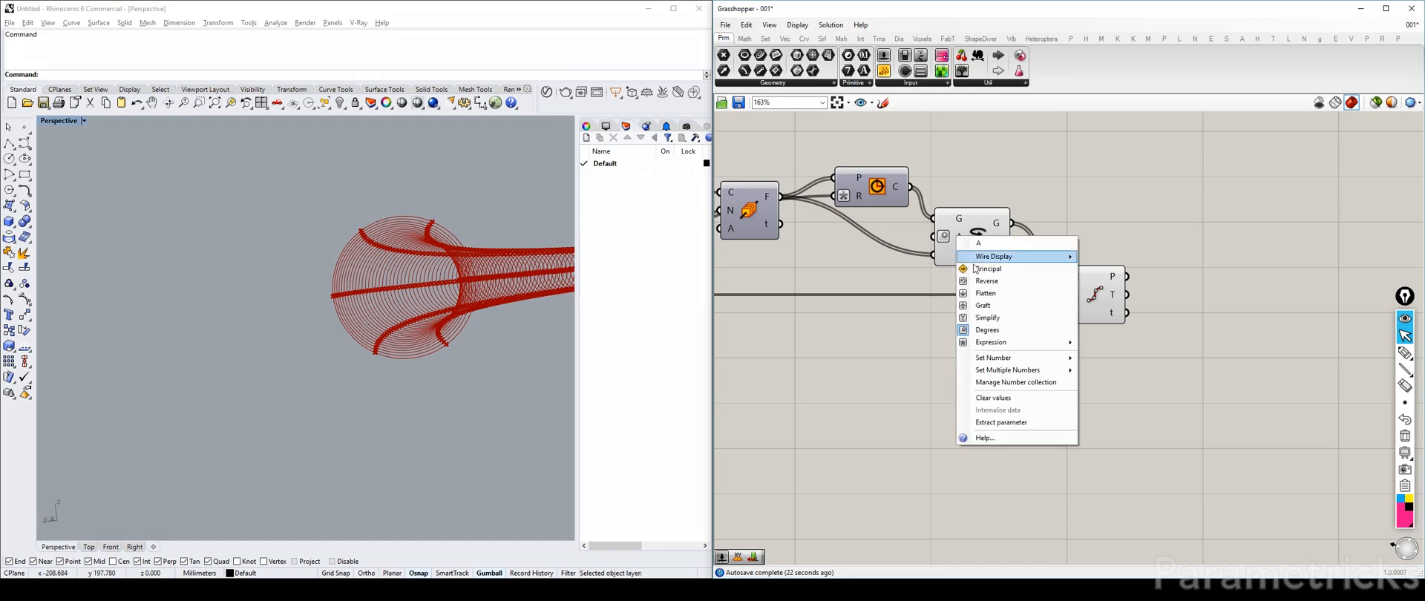
pyautogui.moveTo(1075, 358)
pyautogui.click(820, 360)
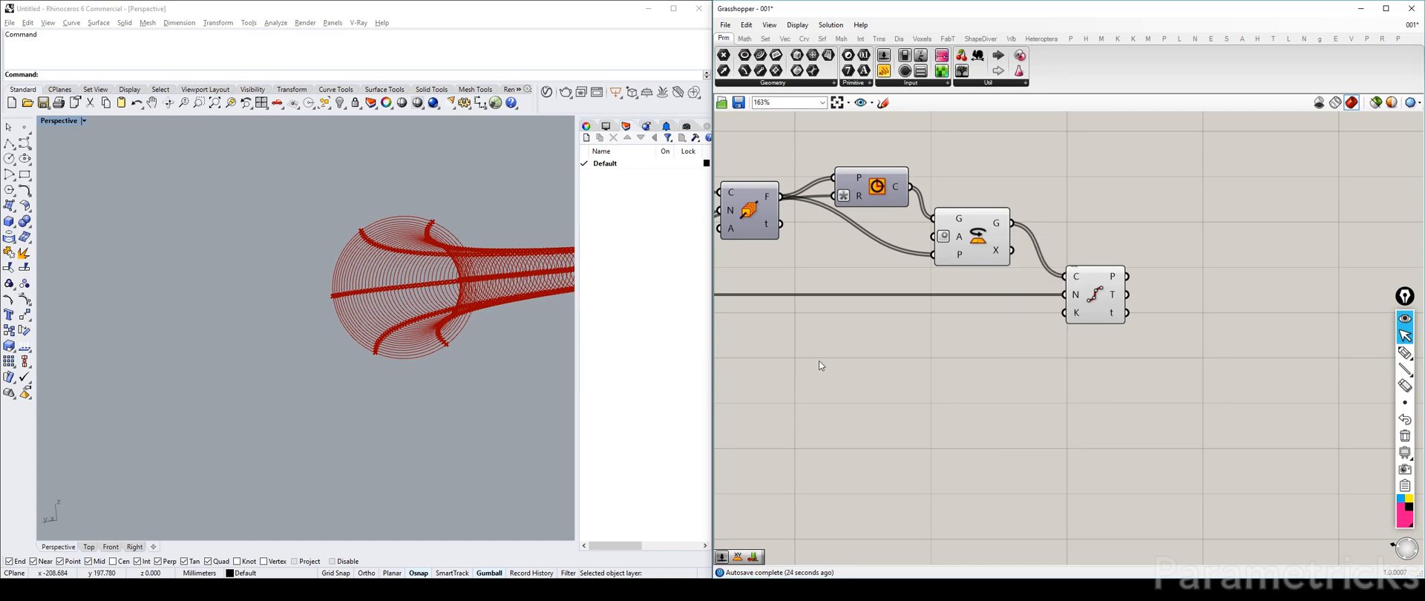
# Step: Create a number slider from the value 50, connect it to Rotate's Angle input, and set it to 0
pyautogui.doubleClick(820, 360)
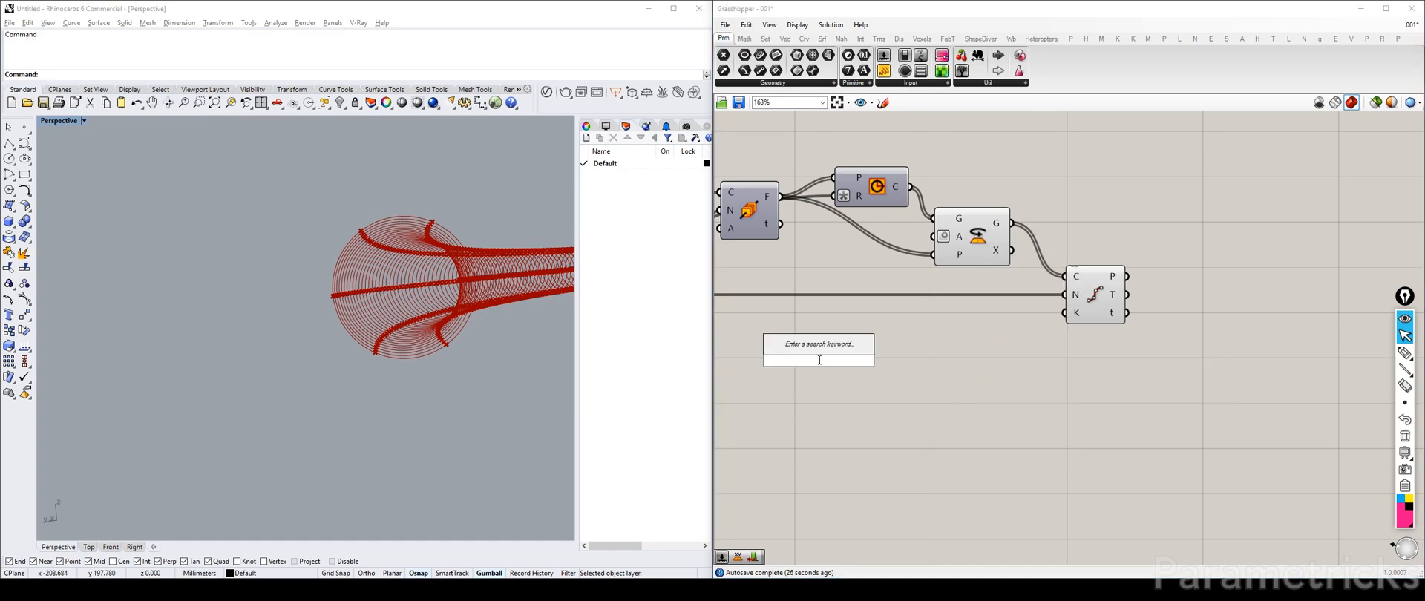
pyautogui.write('50')
pyautogui.press('Return')
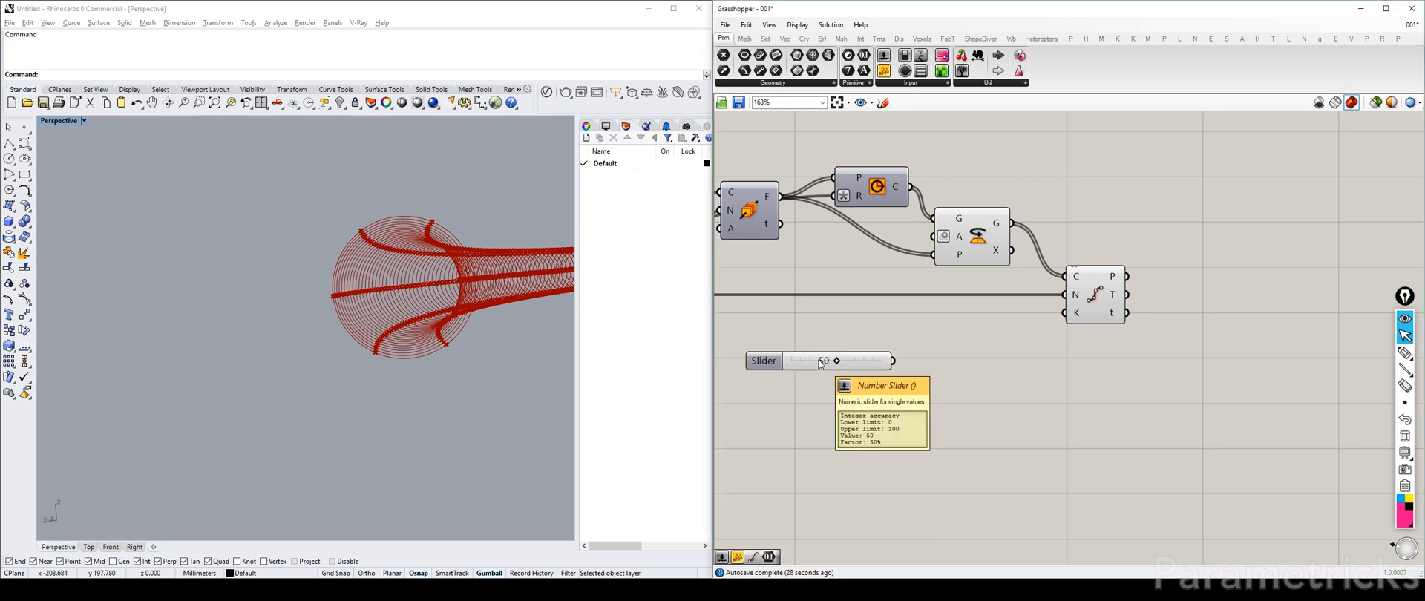
pyautogui.moveTo(895, 360); pyautogui.dragTo(933, 237)
pyautogui.moveTo(835, 361); pyautogui.dragTo(769, 371)
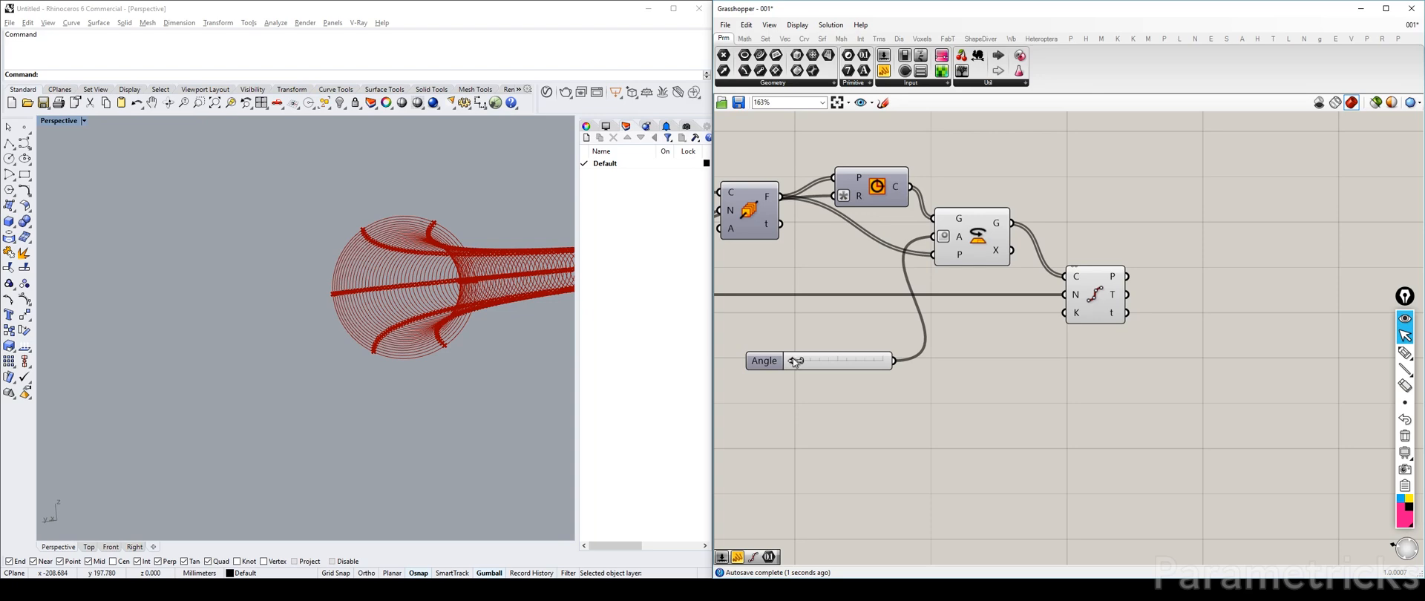
# Step: Test the Angle slider at 35 and 100 against the division points in the viewport, and set it to 90
pyautogui.click(447, 358)
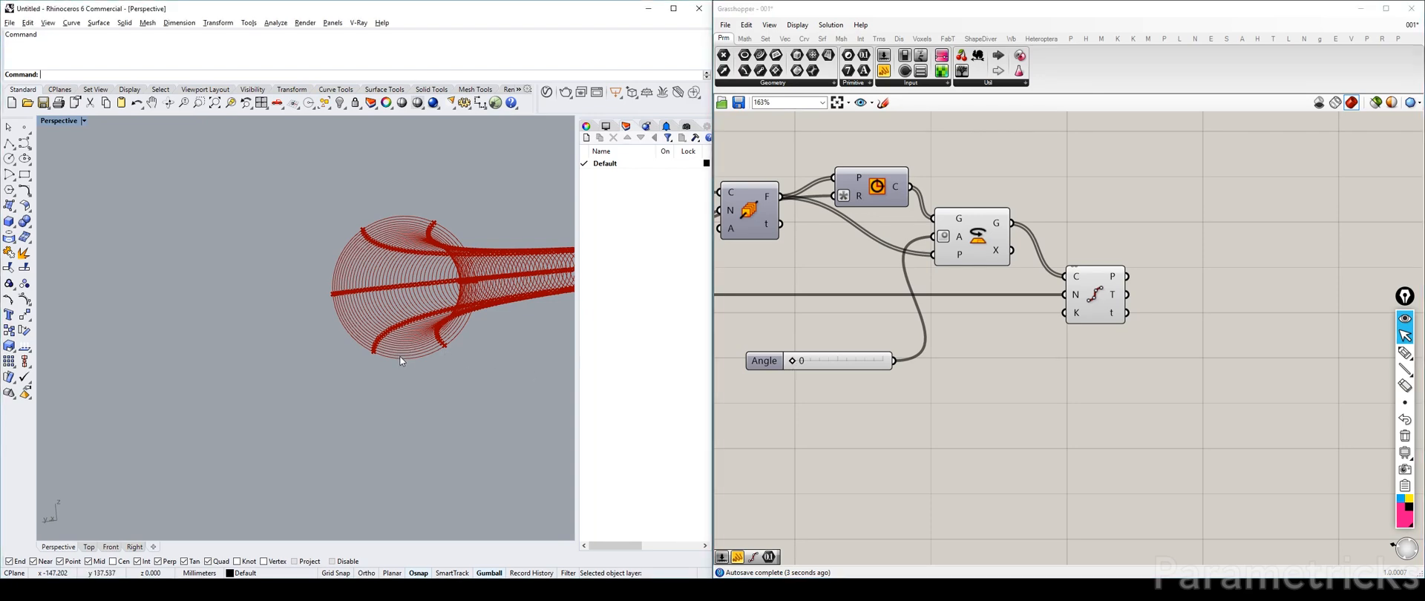
pyautogui.moveTo(793, 363); pyautogui.dragTo(825, 371)
pyautogui.click(440, 315)
pyautogui.moveTo(439, 315); pyautogui.dragTo(657, 367, button='right')
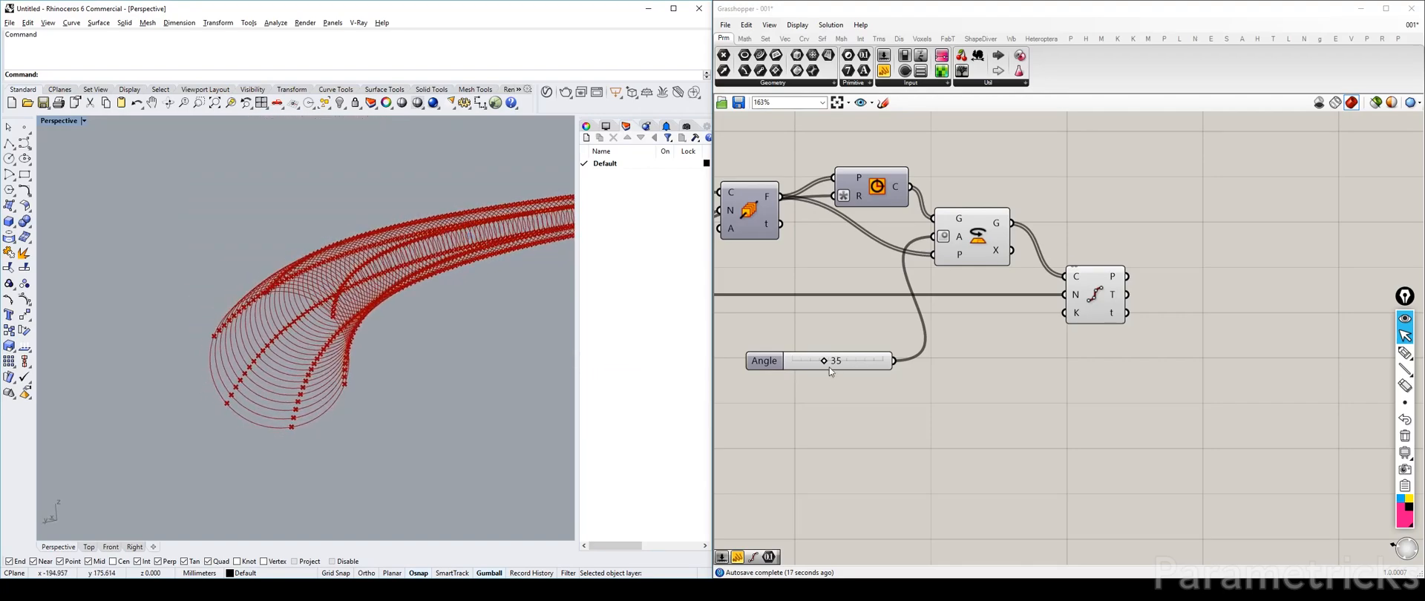
pyautogui.moveTo(824, 364); pyautogui.dragTo(904, 360)
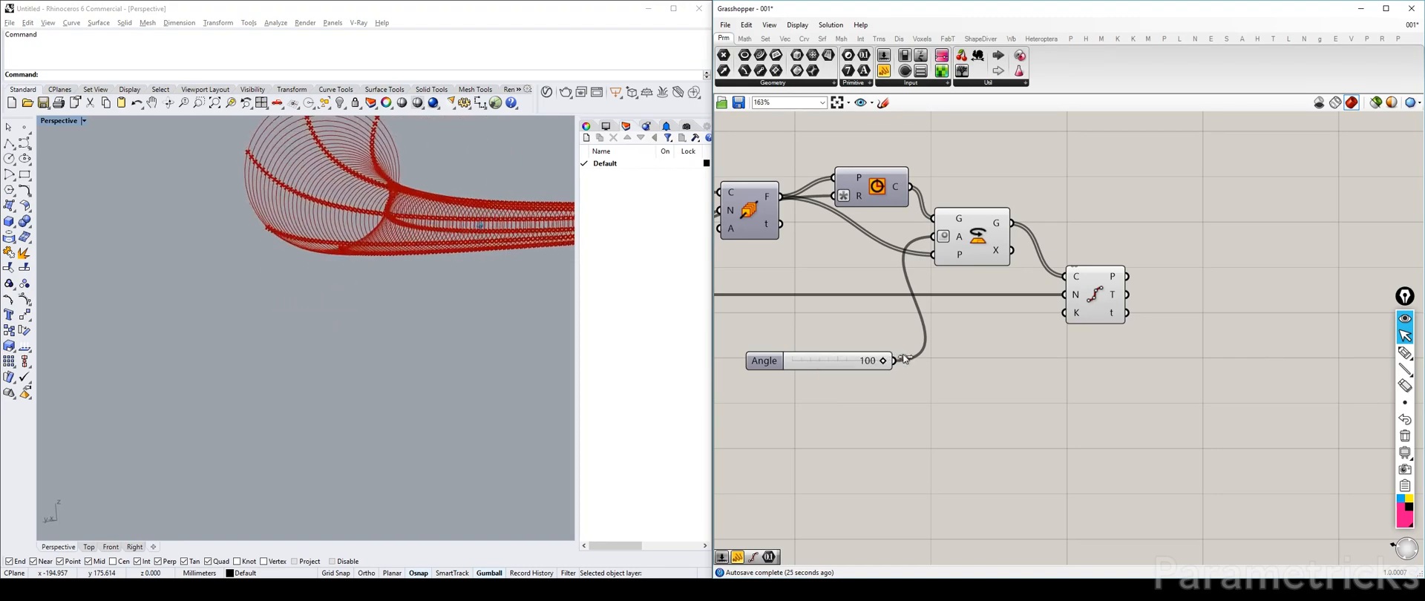
pyautogui.moveTo(883, 361); pyautogui.dragTo(874, 363)
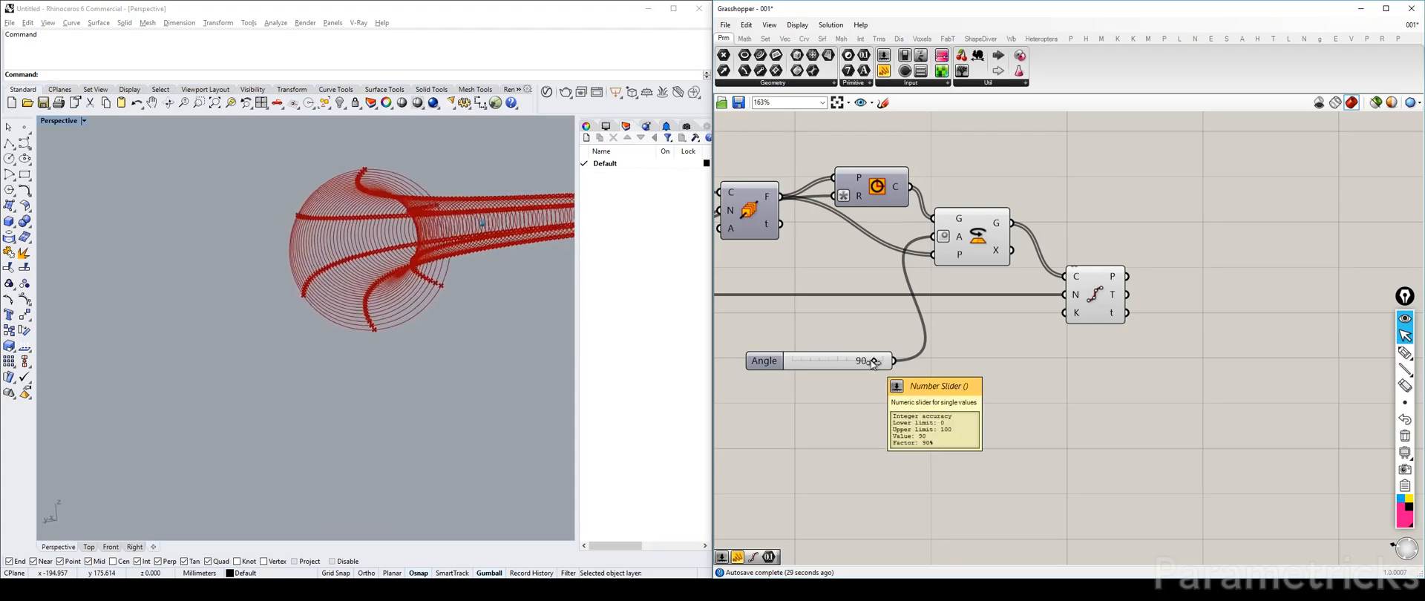
# Step: Add an Evaluate Curve component above Rotate and connect the Circle output to its curve input
pyautogui.doubleClick(1013, 343)
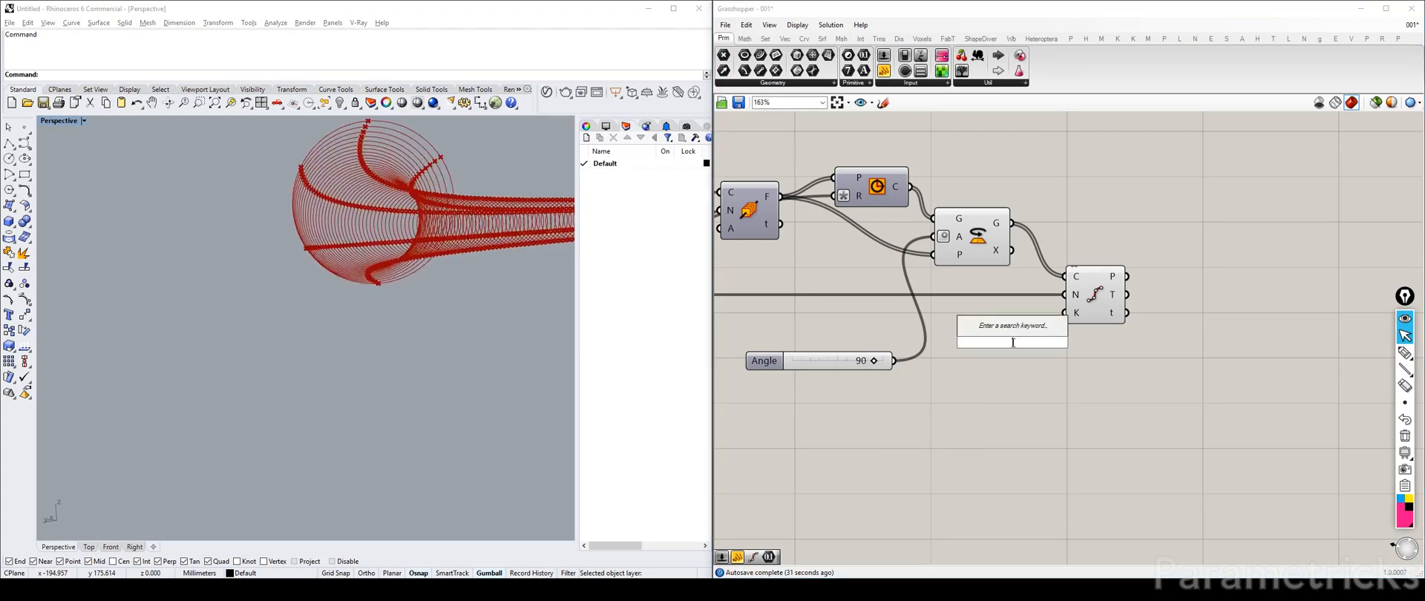
pyautogui.write('crv eval')
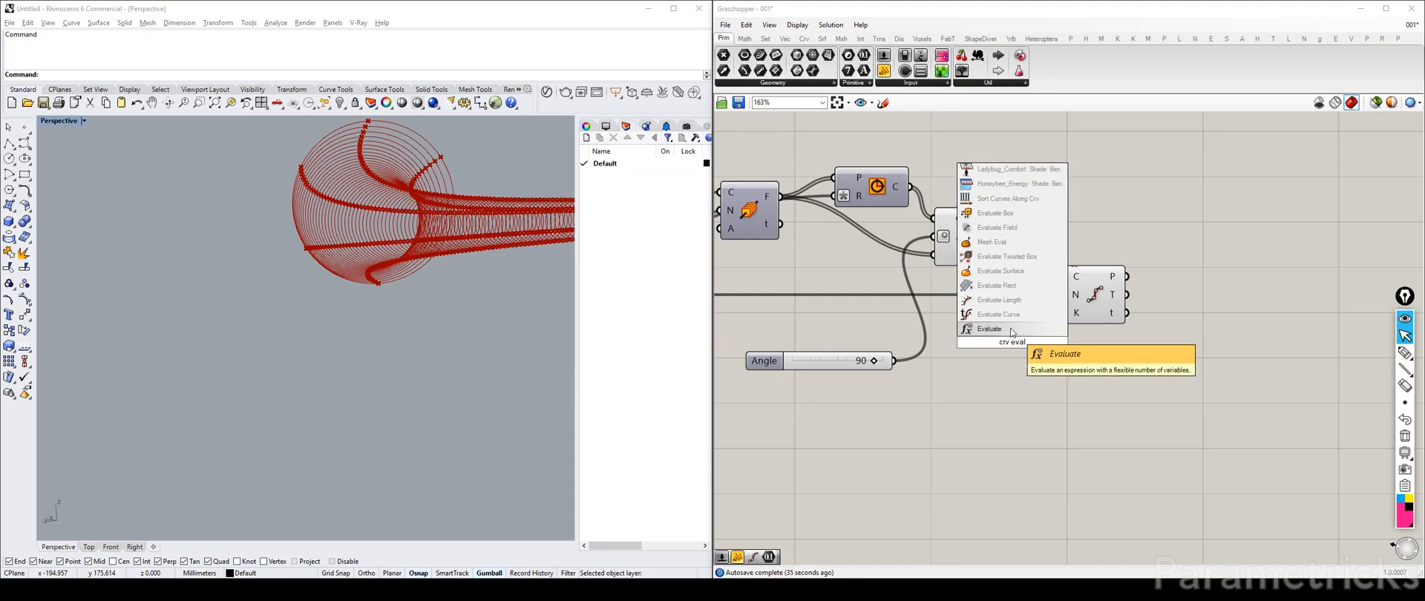
pyautogui.click(1000, 316)
pyautogui.moveTo(1027, 343); pyautogui.dragTo(1003, 190)
pyautogui.moveTo(943, 202); pyautogui.dragTo(925, 256, button='right')
pyautogui.moveTo(893, 254); pyautogui.dragTo(977, 209)
# Step: Reparameterize the curve input of the Evaluate Curve component
pyautogui.rightClick(950, 220)
pyautogui.click(918, 183)
pyautogui.rightClick(951, 198)
pyautogui.click(992, 321)
# Step: Create a number slider from the value 0.15, connect it to Evaluate Curve's parameter input, and set it to 0.00
pyautogui.rightClick(950, 229)
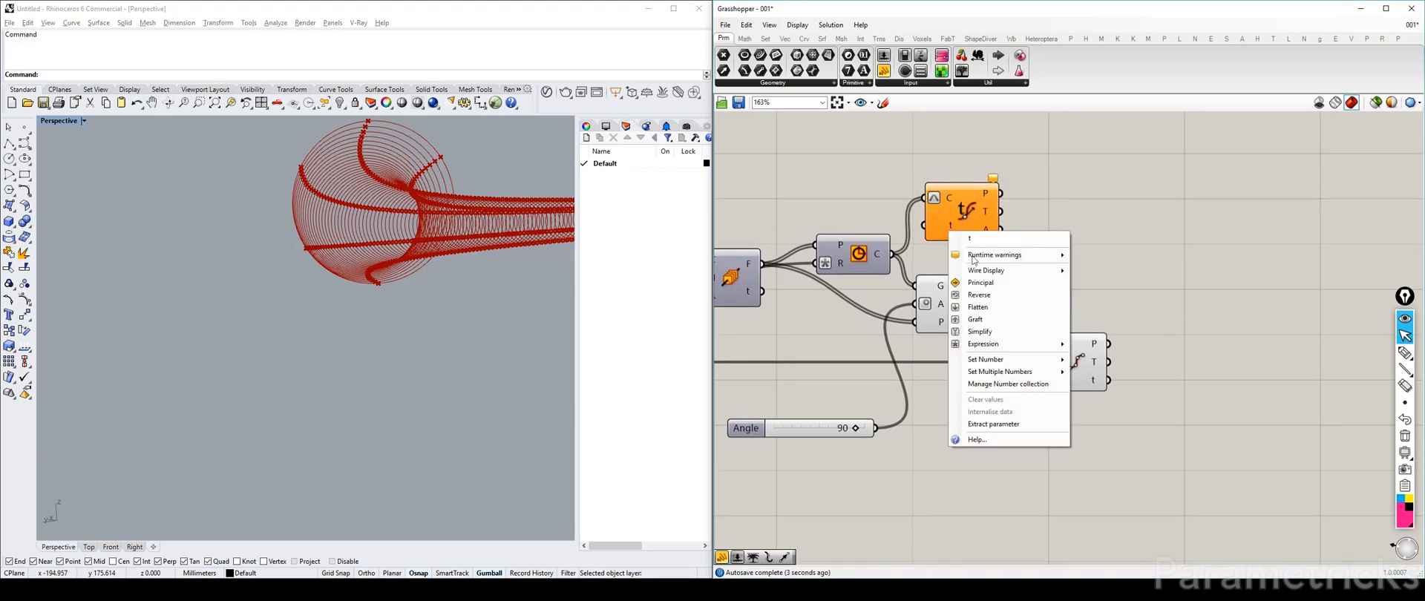
pyautogui.doubleClick(814, 176)
pyautogui.write('0.15')
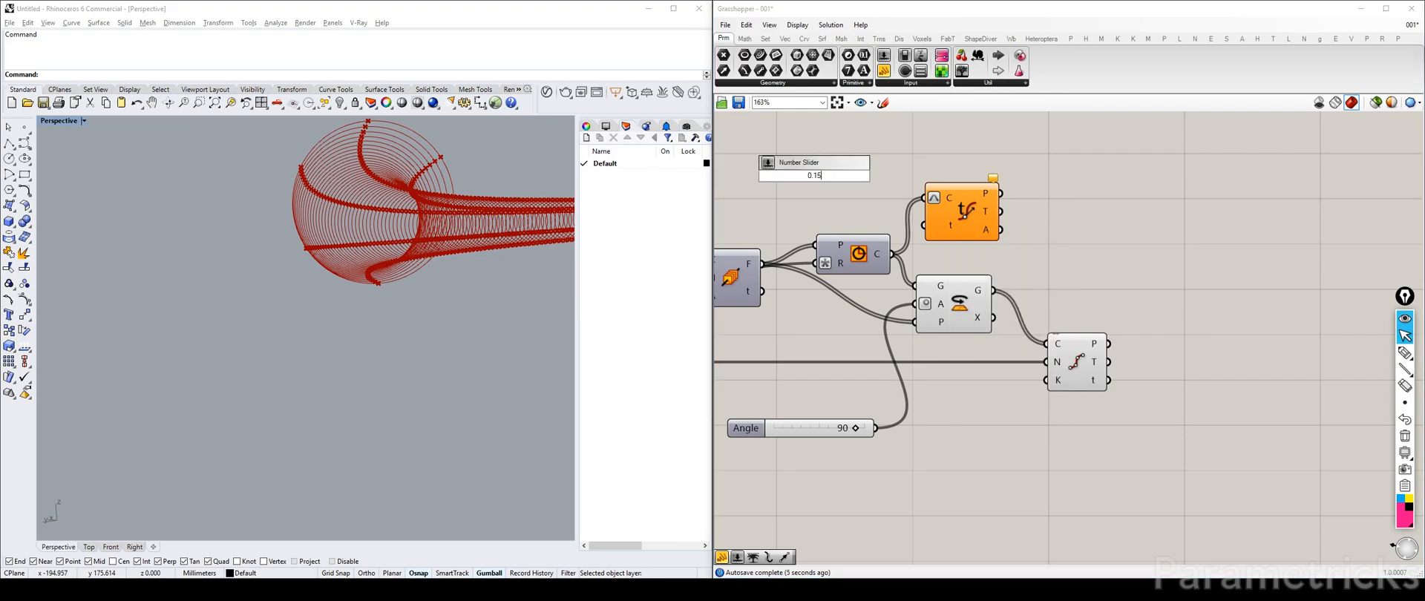
pyautogui.press('Return')
pyautogui.moveTo(810, 180); pyautogui.dragTo(768, 178)
pyautogui.moveTo(891, 176); pyautogui.dragTo(926, 227)
# Step: Check where the evaluated points lie on the circles at parameter 0.00, and change the Parameter slider to 0.41
pyautogui.click(966, 207)
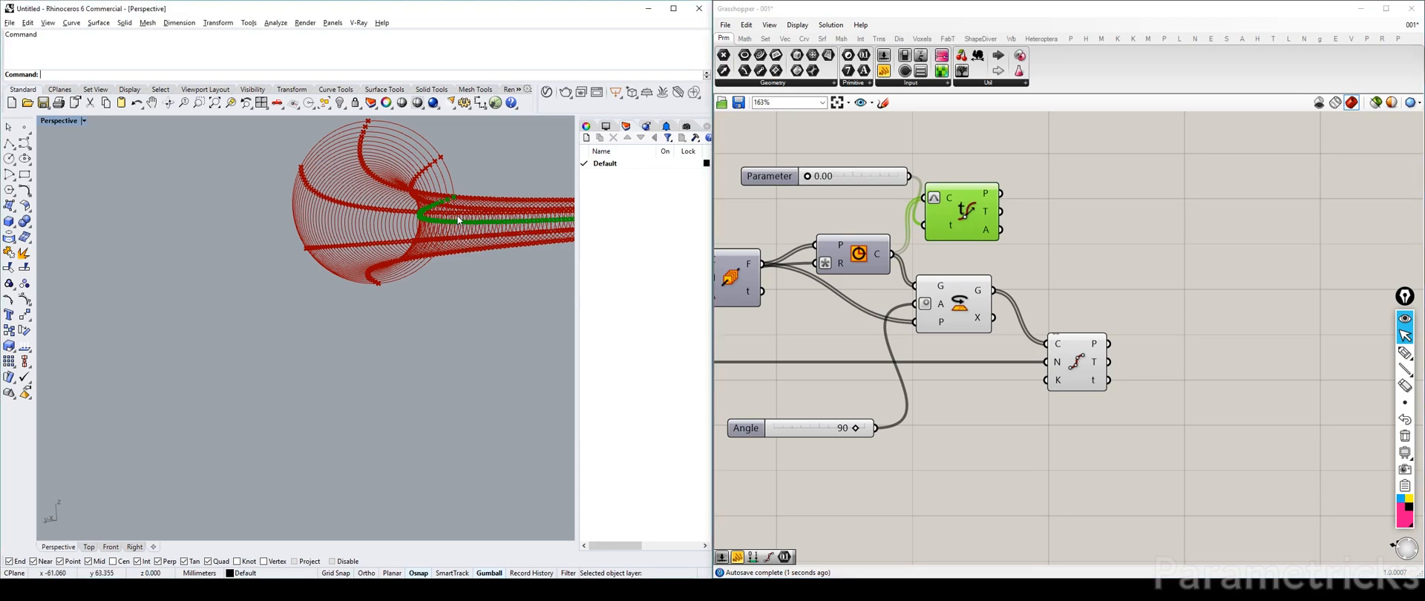
pyautogui.scroll(-7, 453, 236)
pyautogui.scroll(7, 455, 233)
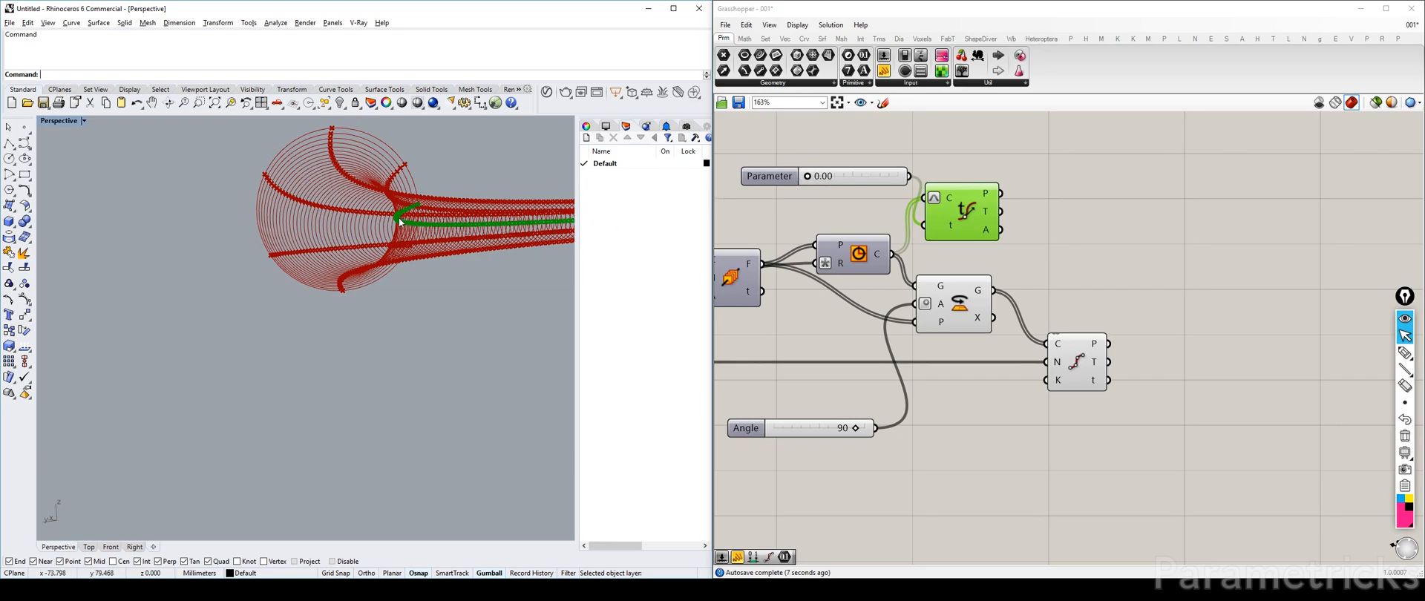
pyautogui.moveTo(808, 178); pyautogui.dragTo(847, 166)
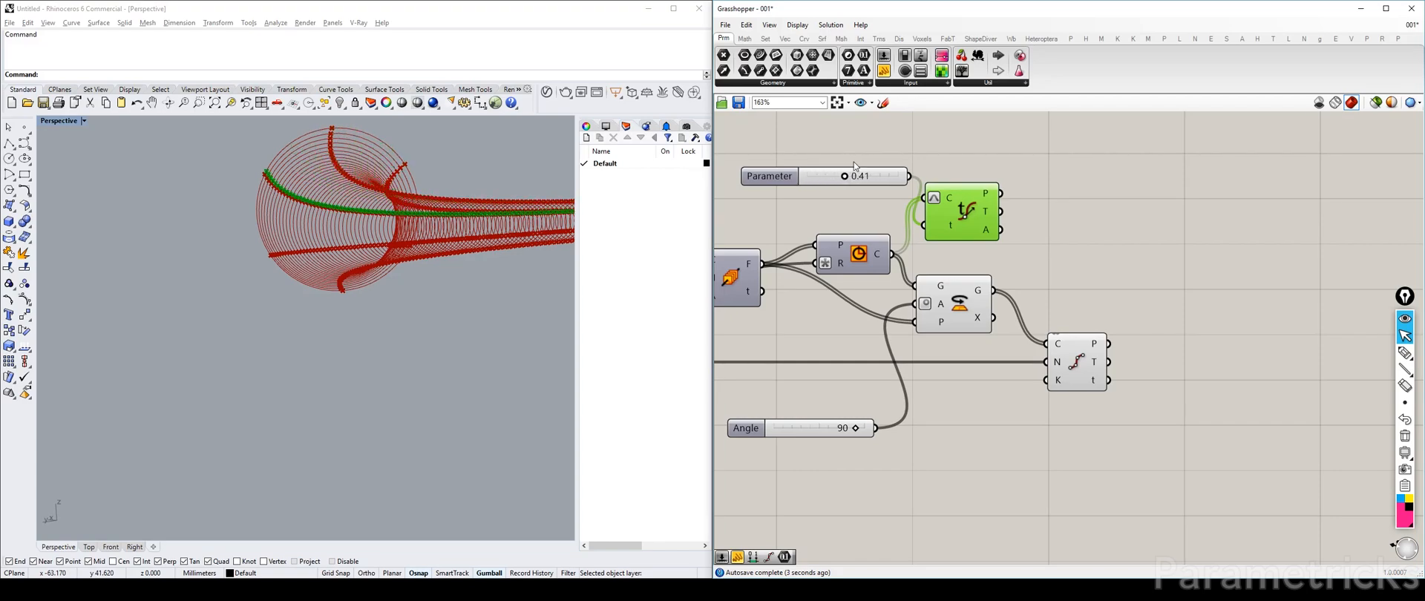
# Step: Delete the Evaluate Curve component together with its Parameter slider
pyautogui.keyDown('shift'); pyautogui.click(793, 176); pyautogui.keyUp('shift')
pyautogui.press('Delete')
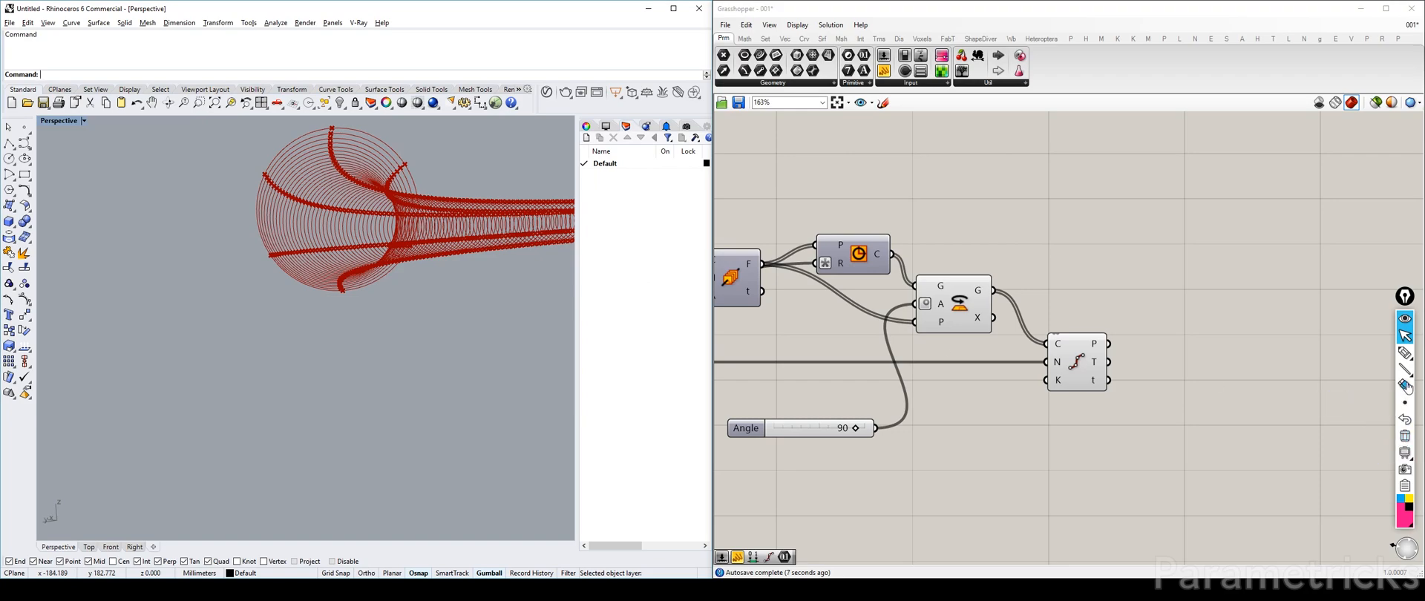
pyautogui.moveTo(1405, 353)
pyautogui.click(1352, 353)
pyautogui.moveTo(331, 120); pyautogui.dragTo(346, 334)
pyautogui.moveTo(222, 225)
pyautogui.mouseDown()
pyautogui.moveTo(494, 227)
pyautogui.moveTo(418, 215)
pyautogui.moveTo(415, 144)
pyautogui.mouseUp()
pyautogui.moveTo(442, 256)
pyautogui.mouseDown()
pyautogui.moveTo(407, 297)
pyautogui.moveTo(423, 294)
pyautogui.moveTo(437, 330)
pyautogui.moveTo(425, 341)
pyautogui.mouseUp()
pyautogui.moveTo(454, 316); pyautogui.dragTo(487, 304)
pyautogui.click(1405, 435)
pyautogui.click(1405, 335)
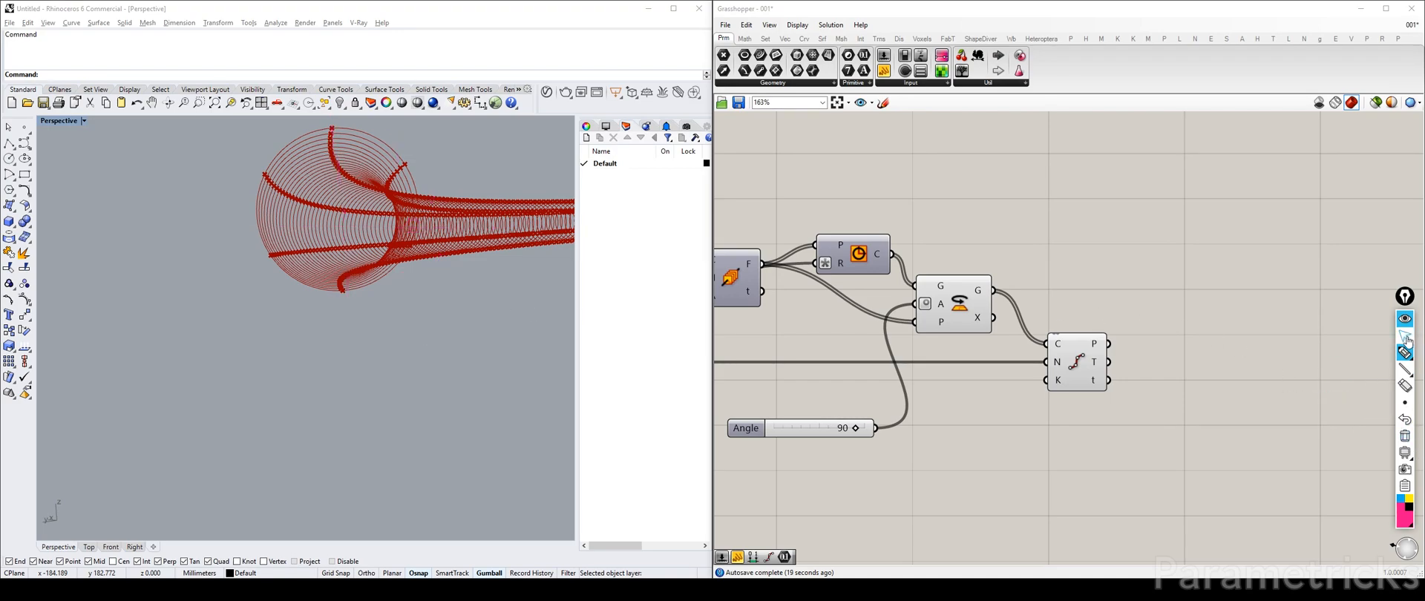
# Step: Delete the Angle slider and set a fixed value of 90 degrees on the Rotate component's Angle input
pyautogui.click(817, 429)
pyautogui.press('Delete')
pyautogui.click(825, 432)
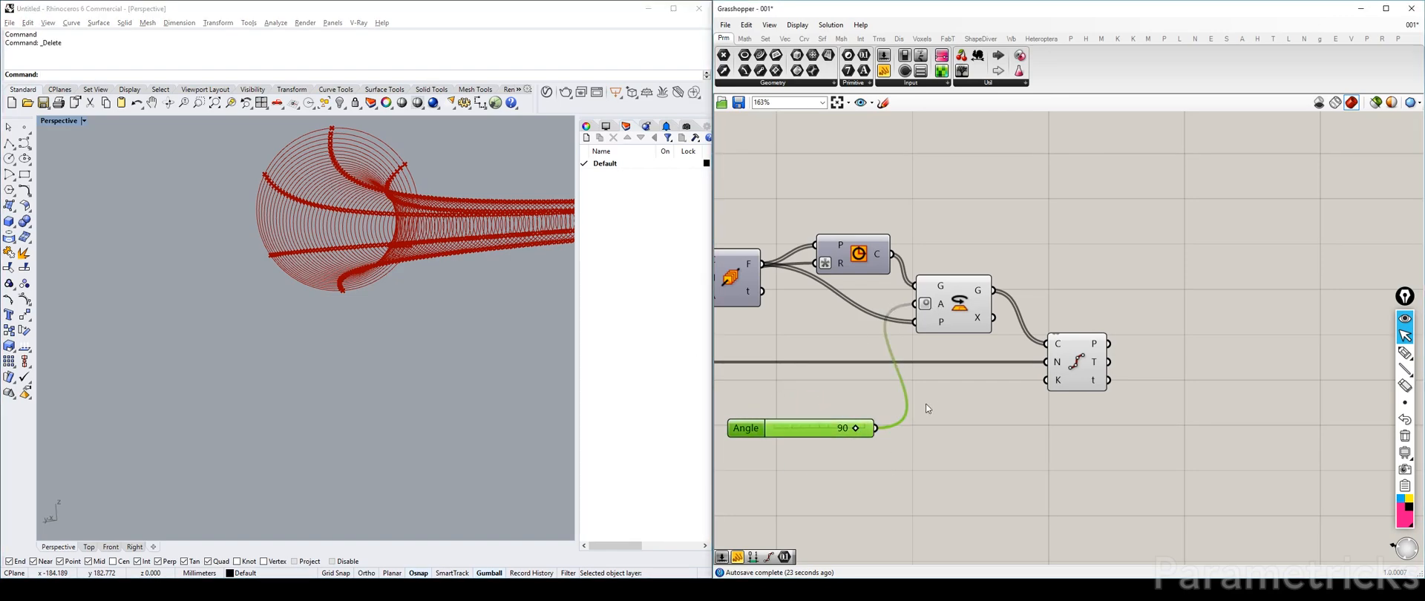
pyautogui.press('Delete')
pyautogui.rightClick(939, 304)
pyautogui.moveTo(1013, 428)
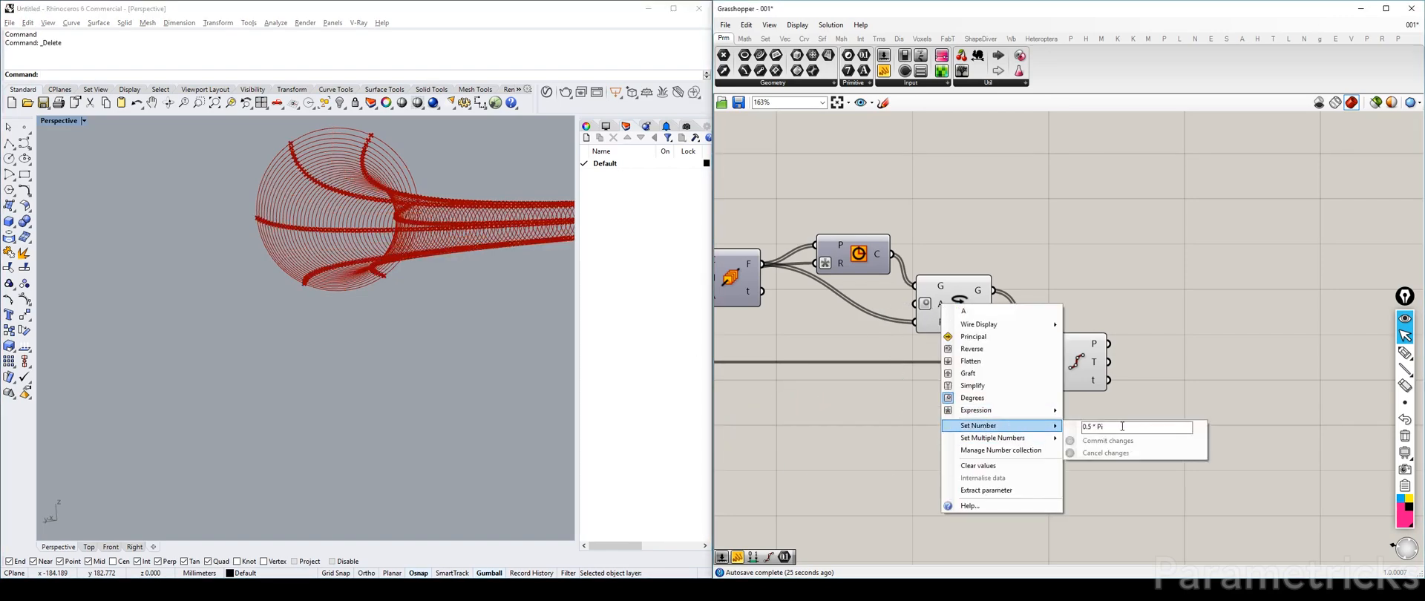
pyautogui.click(1123, 427)
pyautogui.write('90')
pyautogui.click(1100, 440)
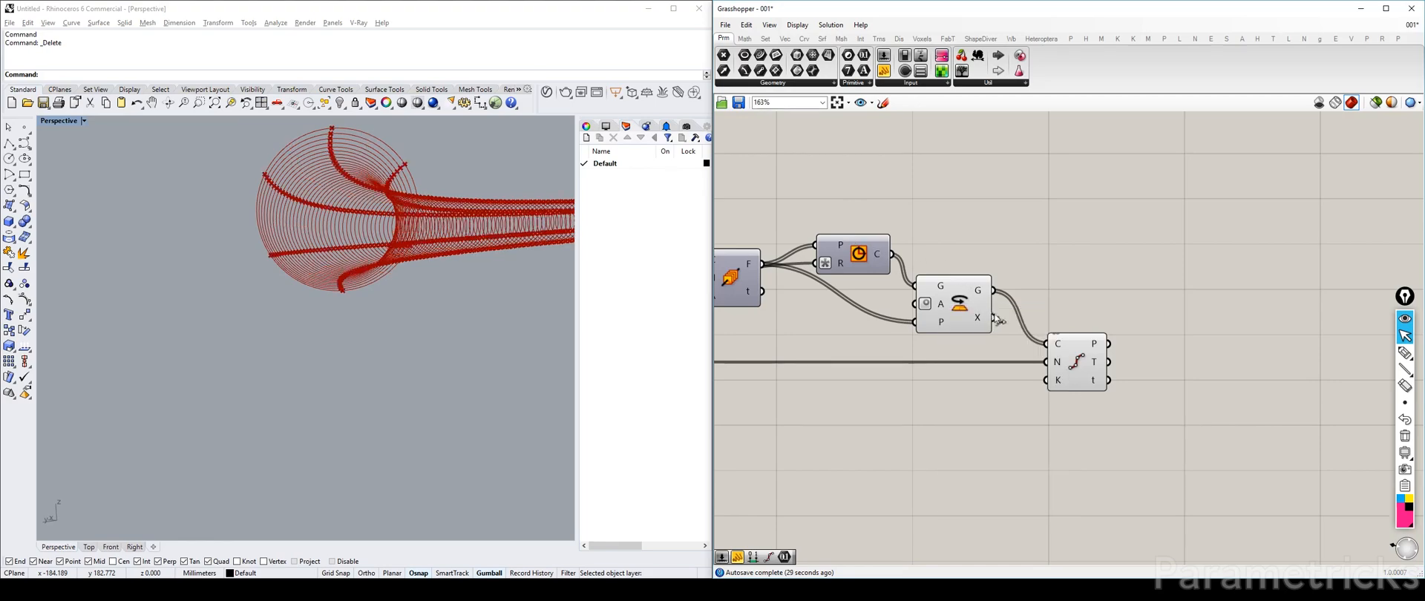
pyautogui.click(927, 299)
pyautogui.click(903, 301)
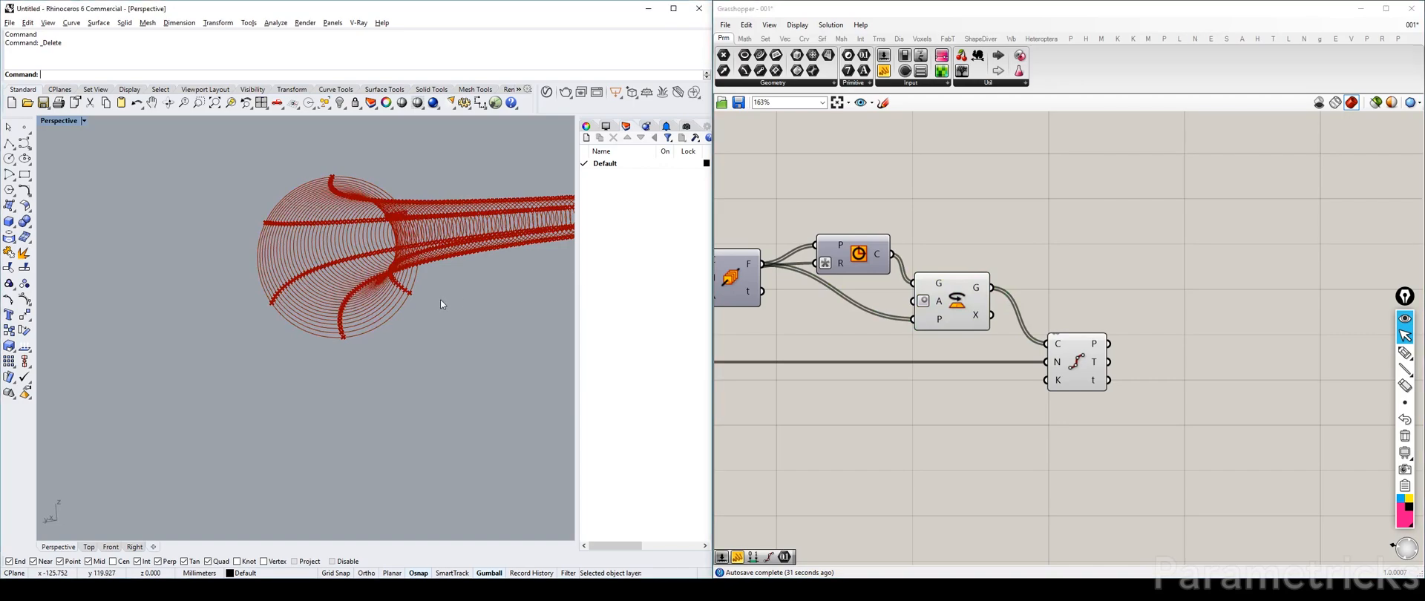
pyautogui.moveTo(270, 298); pyautogui.dragTo(278, 297, button='right')
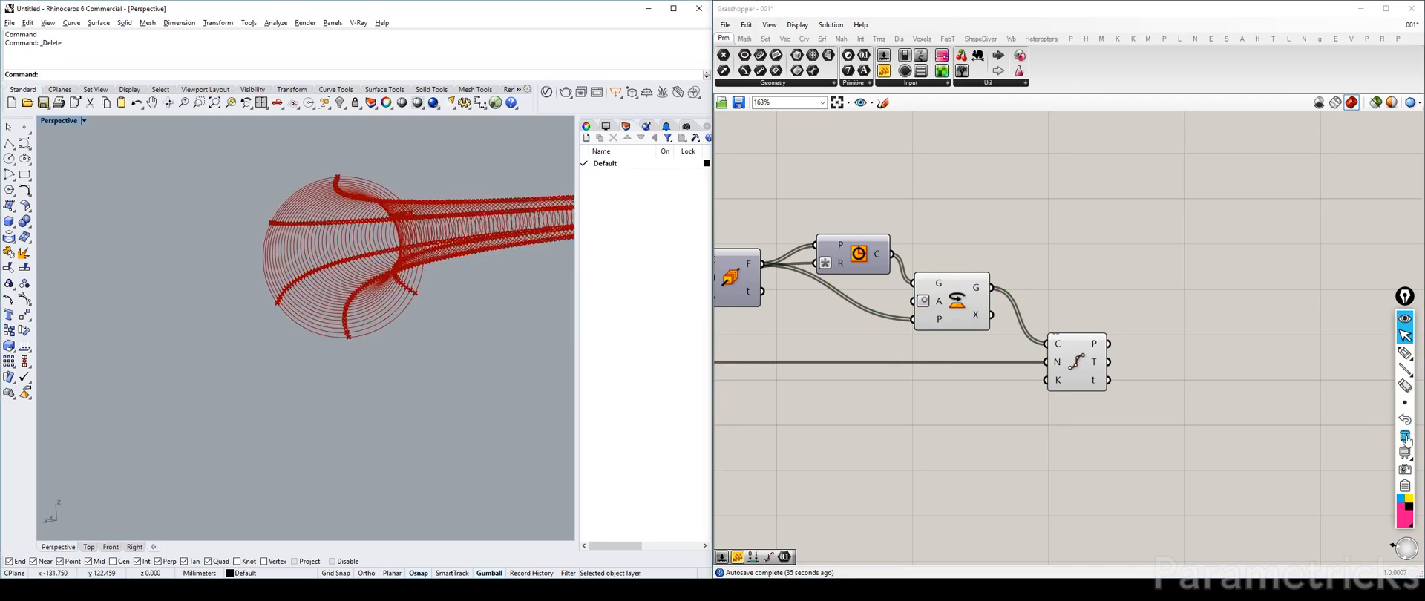
pyautogui.click(1408, 356)
pyautogui.moveTo(270, 301); pyautogui.dragTo(417, 299)
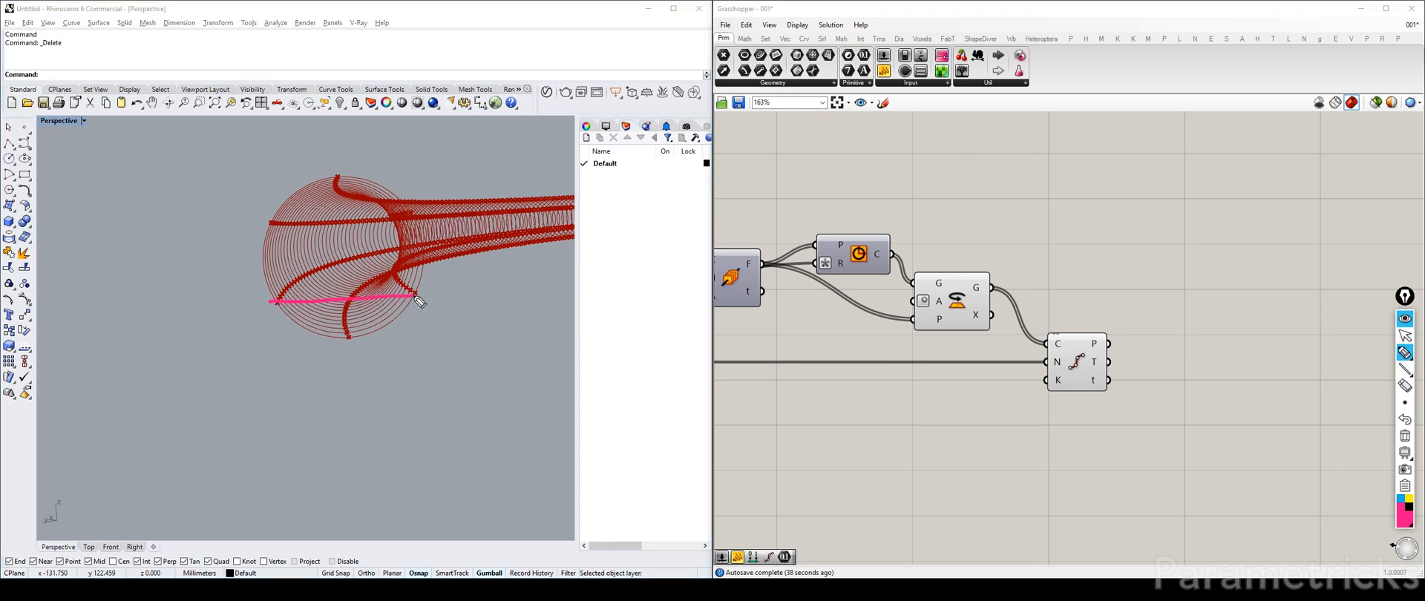
pyautogui.click(1405, 335)
pyautogui.click(1407, 434)
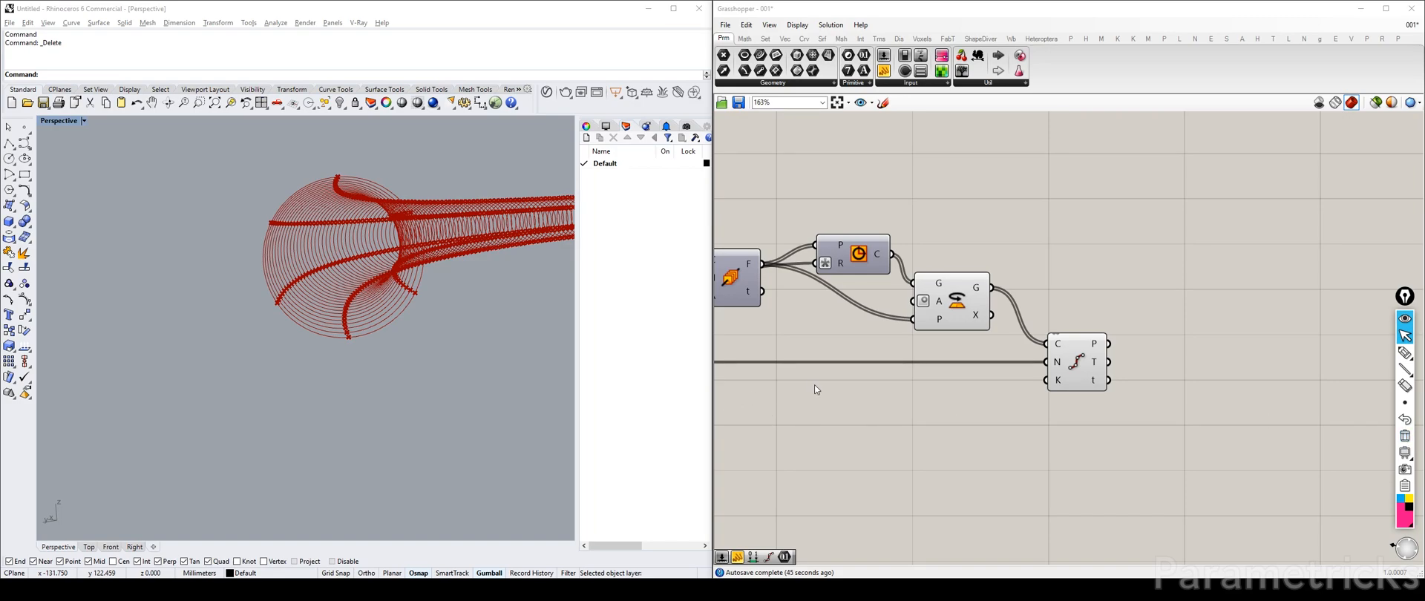
# Step: Toggle the Rotate component's preview and inspect the Divide Curve points in the viewport
pyautogui.rightClick(943, 305)
pyautogui.click(946, 315)
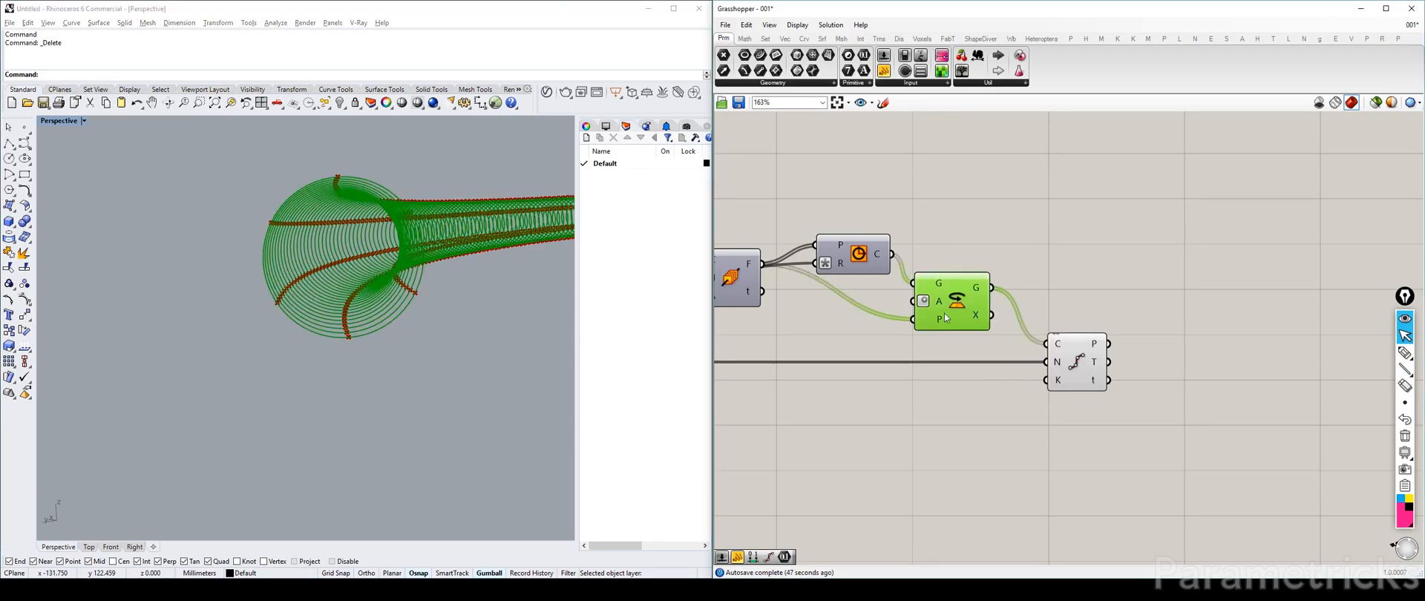
pyautogui.hotkey('ctrl', 'q')
pyautogui.moveTo(1056, 282); pyautogui.dragTo(898, 248, button='right')
pyautogui.click(982, 227)
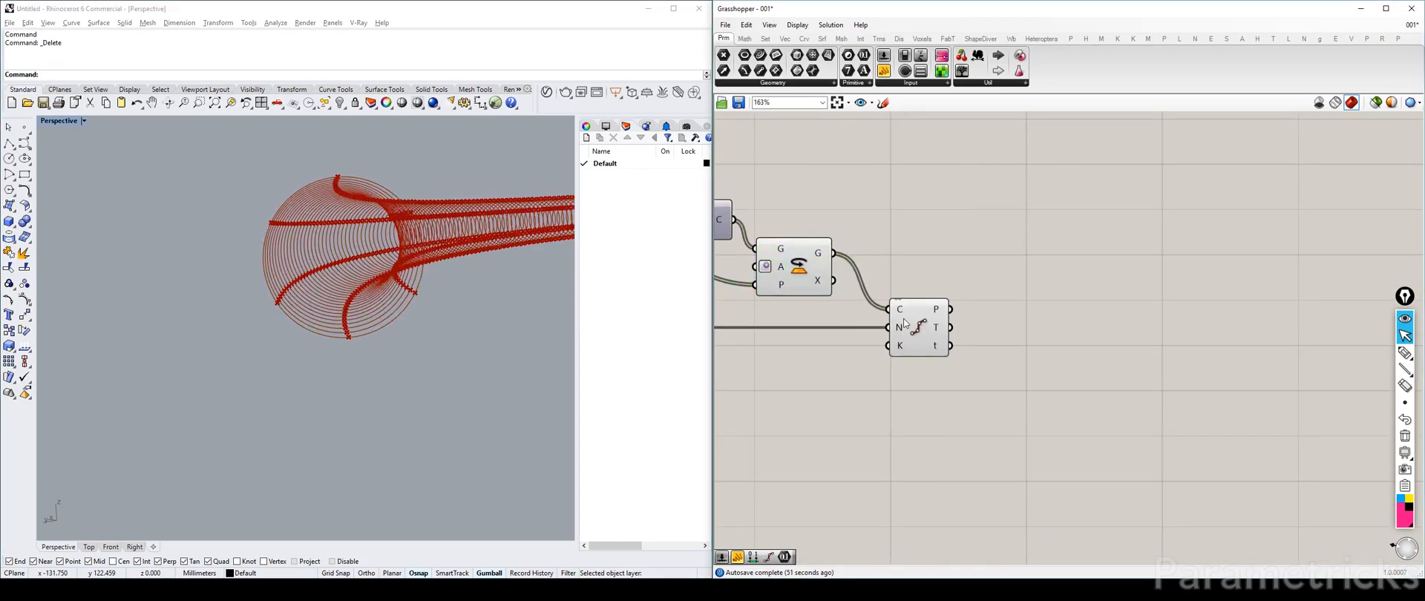
pyautogui.click(922, 331)
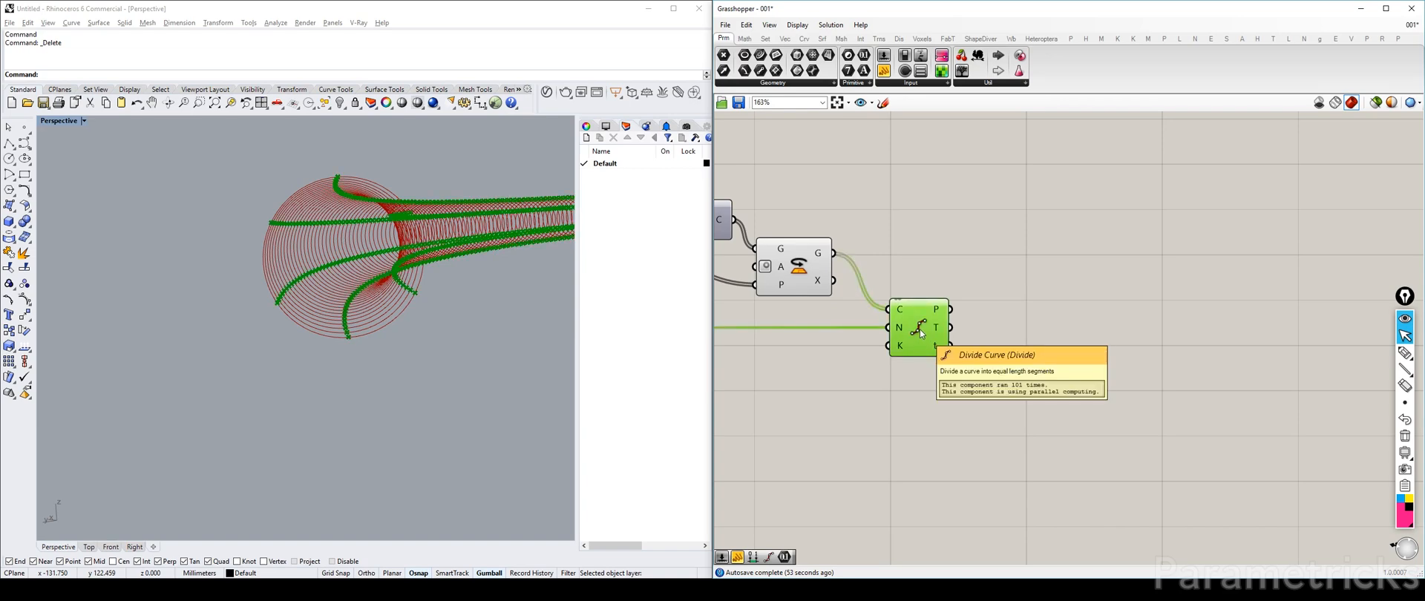
# Step: Add a List Item component beside Divide Curve and connect the division Points output to its List input
pyautogui.doubleClick(1016, 256)
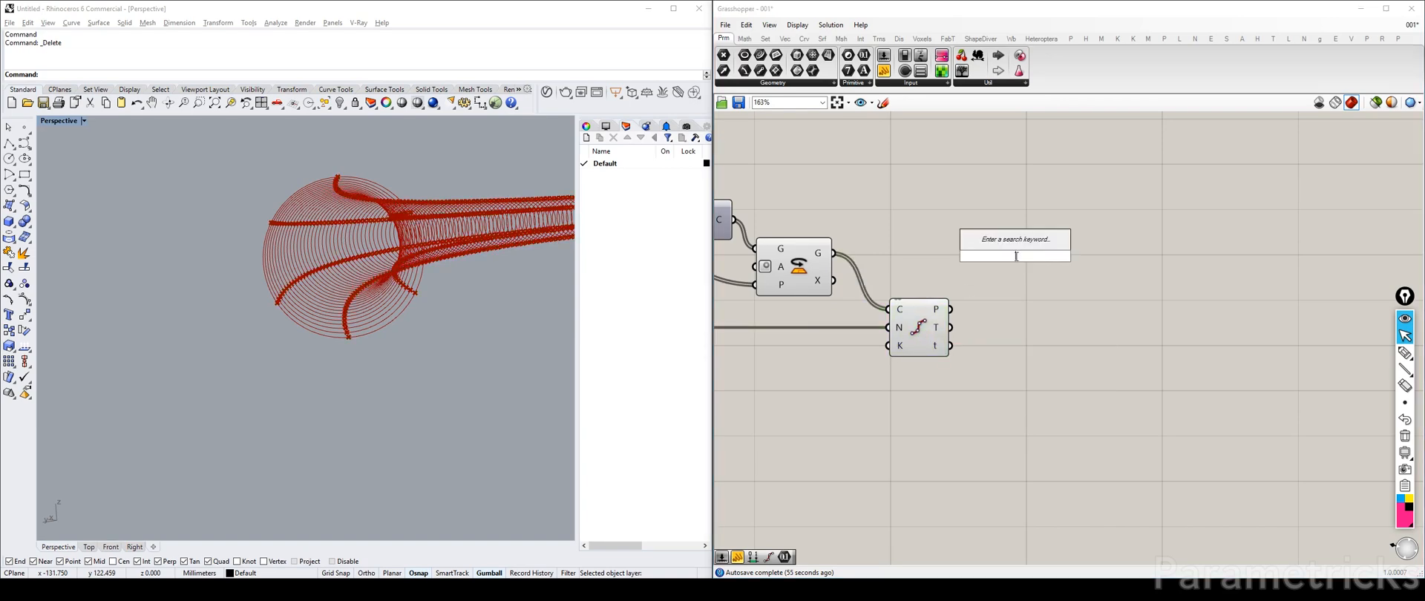
pyautogui.write('item')
pyautogui.press('Return')
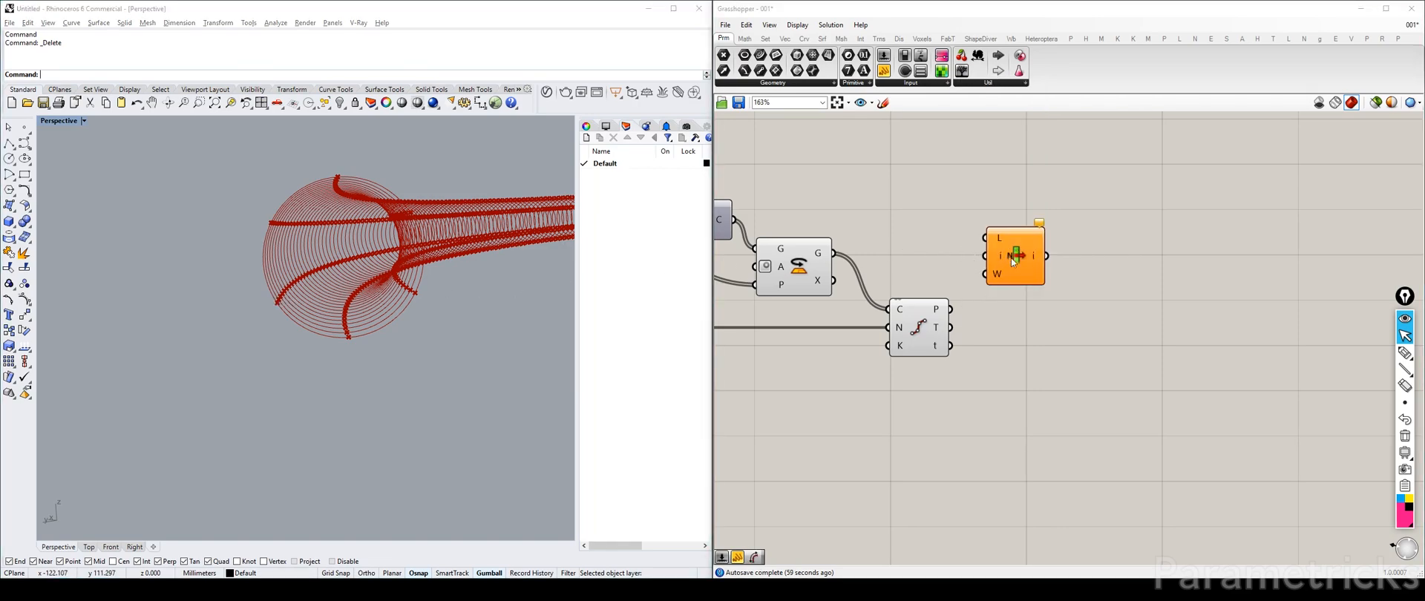
pyautogui.moveTo(1008, 255); pyautogui.dragTo(1010, 271)
pyautogui.click(793, 274)
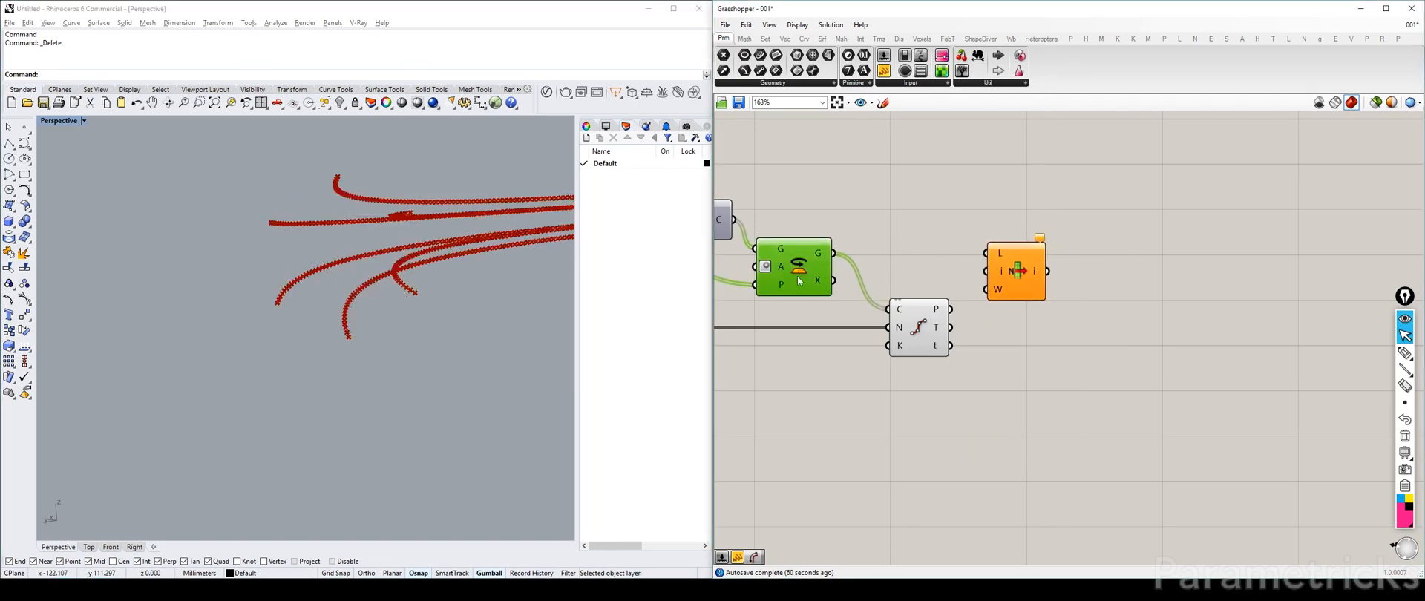
pyautogui.moveTo(925, 332); pyautogui.dragTo(995, 256)
pyautogui.click(995, 264)
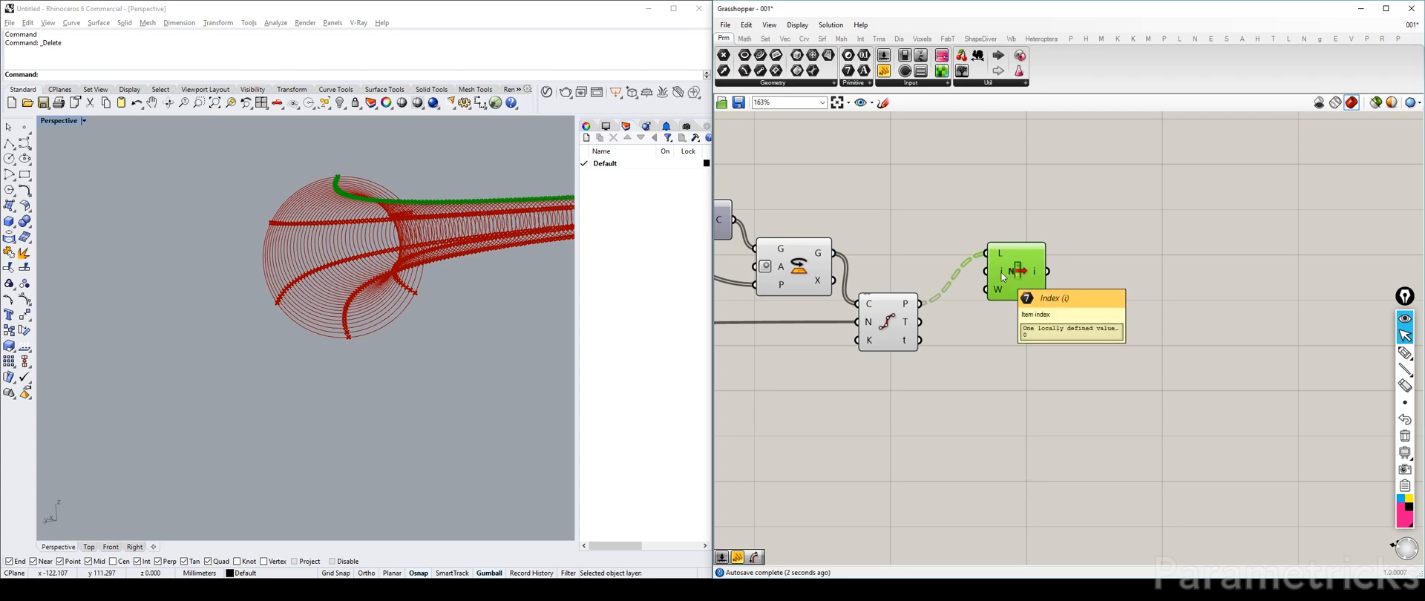
# Step: Create a number slider from the value 5, connect it to List Item's Index input, and set it to 2
pyautogui.doubleClick(896, 208)
pyautogui.write('5')
pyautogui.press('Return')
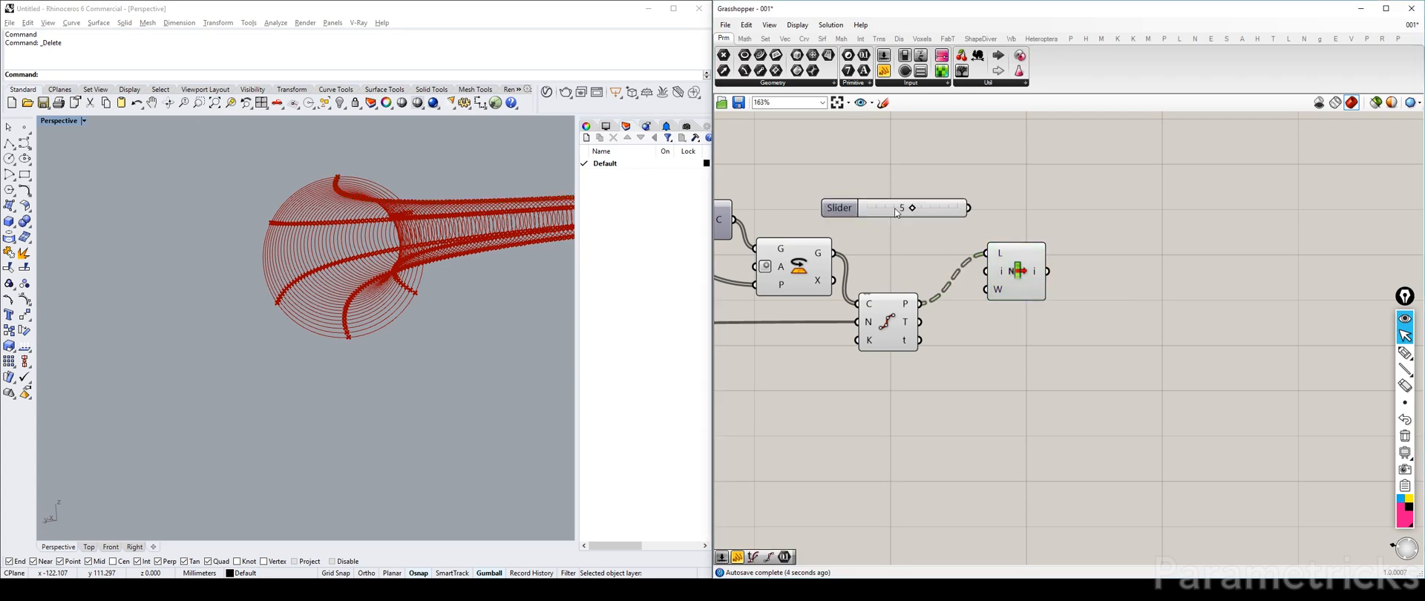
pyautogui.moveTo(968, 208); pyautogui.dragTo(1043, 259)
pyautogui.moveTo(913, 210); pyautogui.dragTo(884, 212)
pyautogui.click(884, 211)
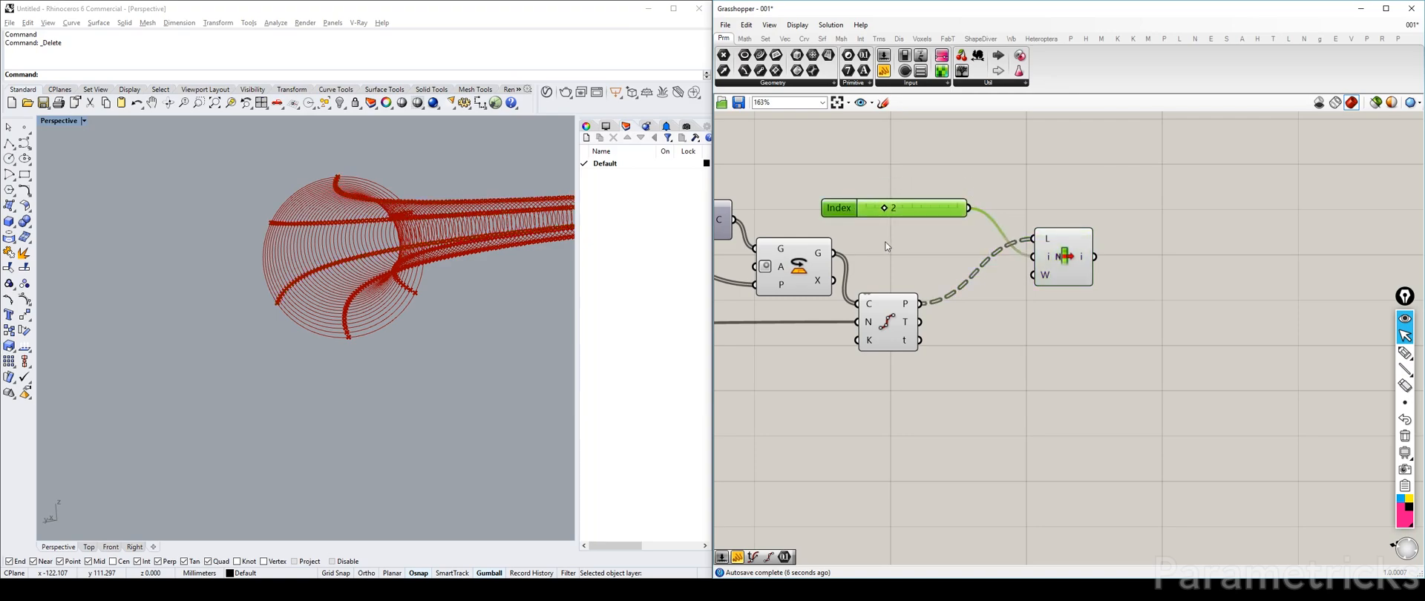
# Step: Compare the List Item points in the viewport at different Index values, including 0, and return the slider to 2
pyautogui.moveTo(884, 212)
pyautogui.mouseDown()
pyautogui.moveTo(864, 211)
pyautogui.moveTo(911, 210)
pyautogui.moveTo(890, 214)
pyautogui.mouseUp()
pyautogui.click(1062, 255)
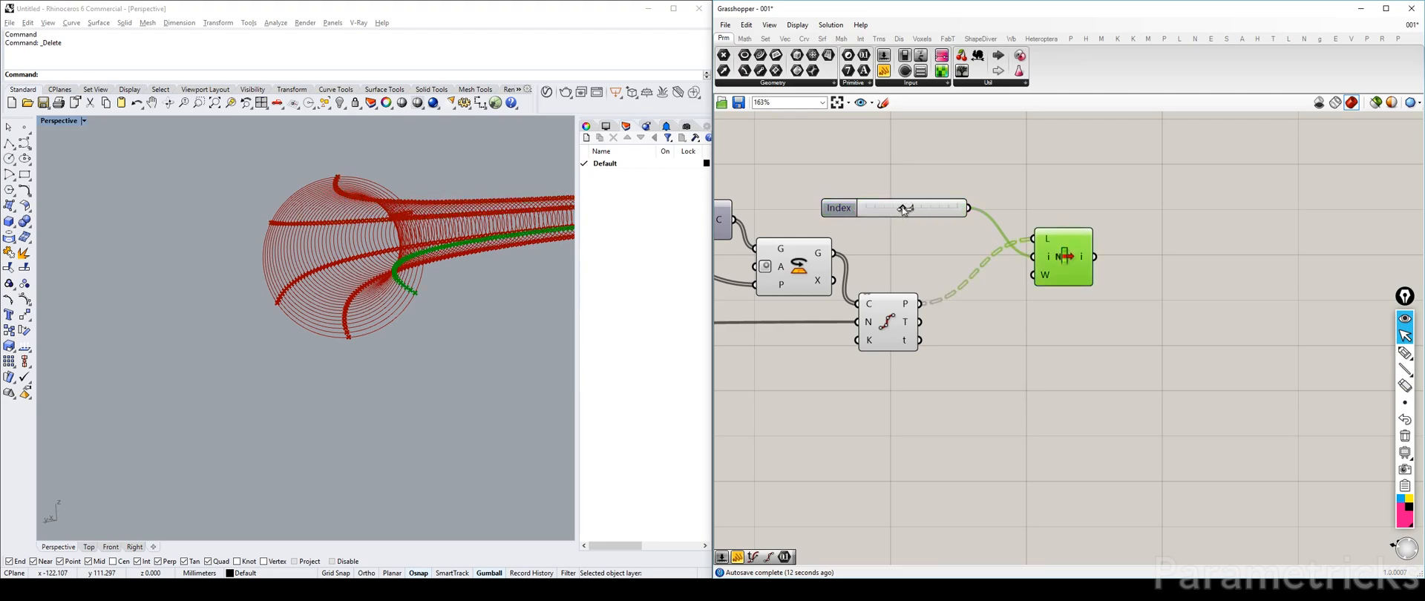
pyautogui.moveTo(881, 311); pyautogui.dragTo(886, 301)
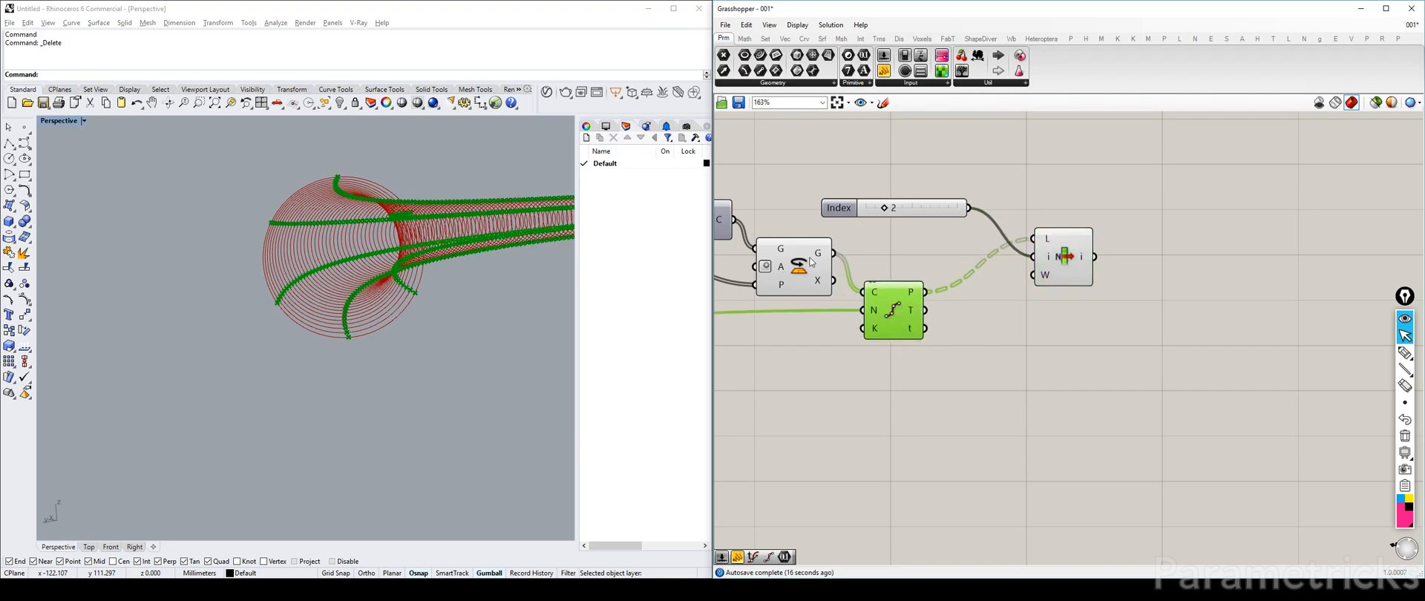
pyautogui.click(805, 263)
pyautogui.moveTo(773, 265); pyautogui.dragTo(899, 265, button='right')
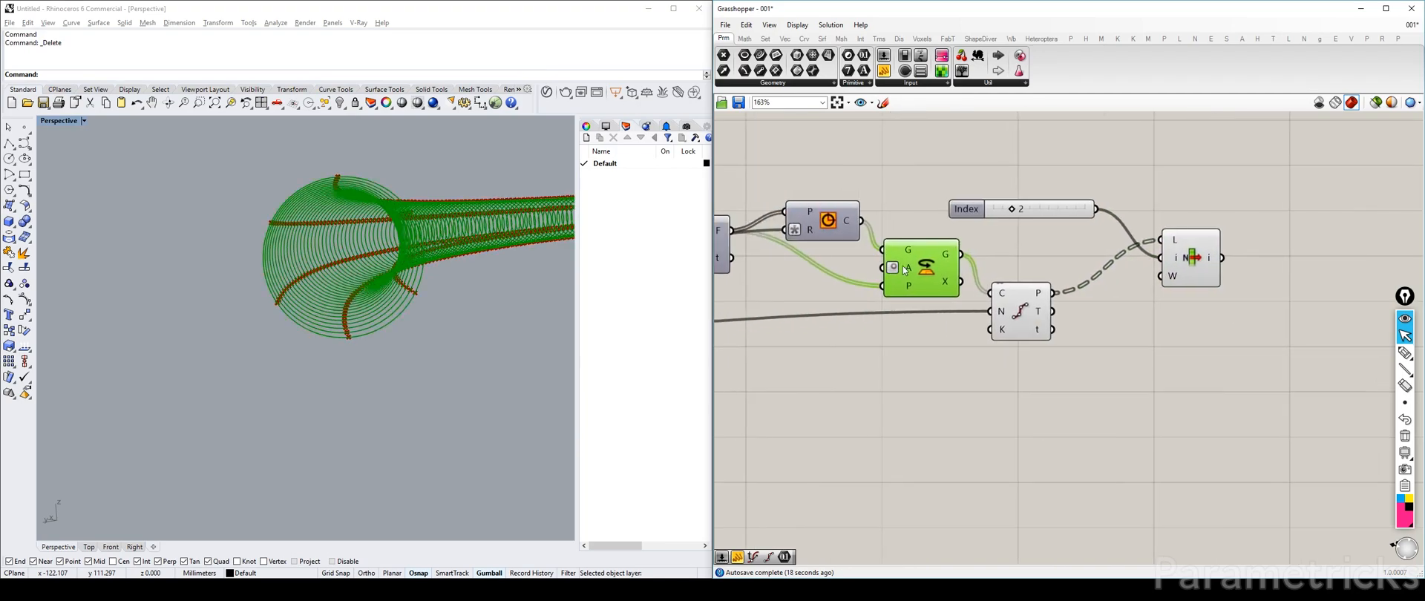
pyautogui.moveTo(1012, 210); pyautogui.dragTo(947, 212)
pyautogui.click(1190, 265)
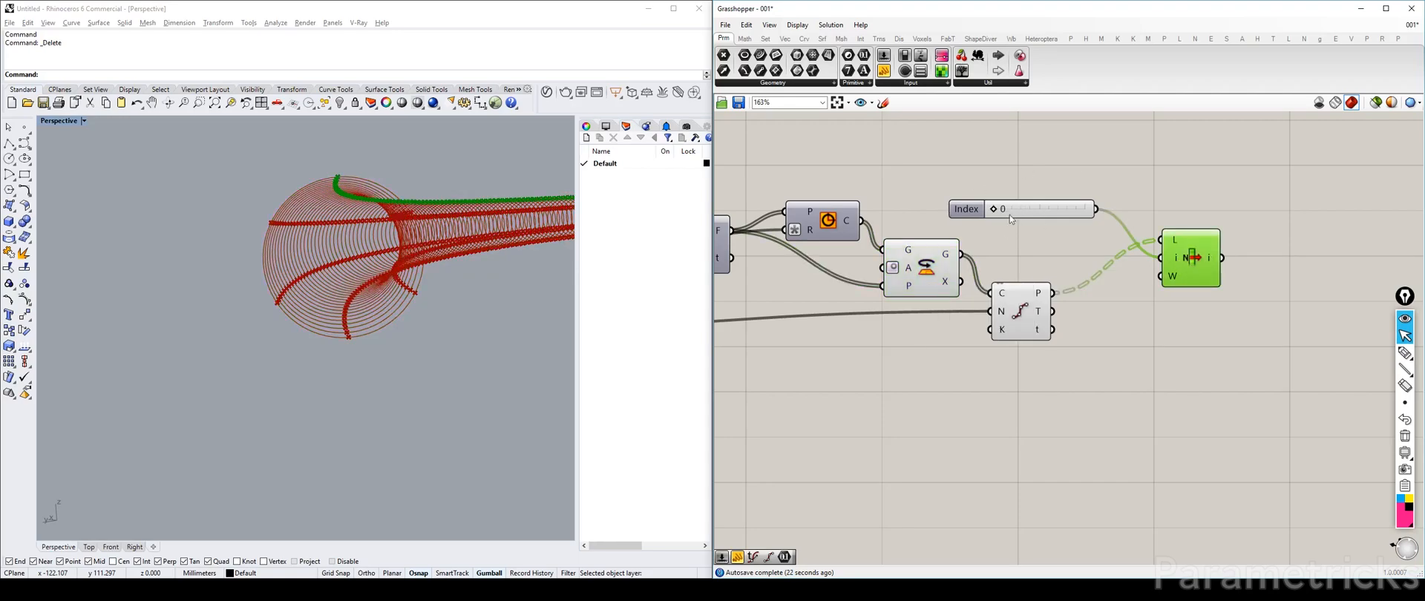
pyautogui.moveTo(996, 211); pyautogui.dragTo(1016, 211)
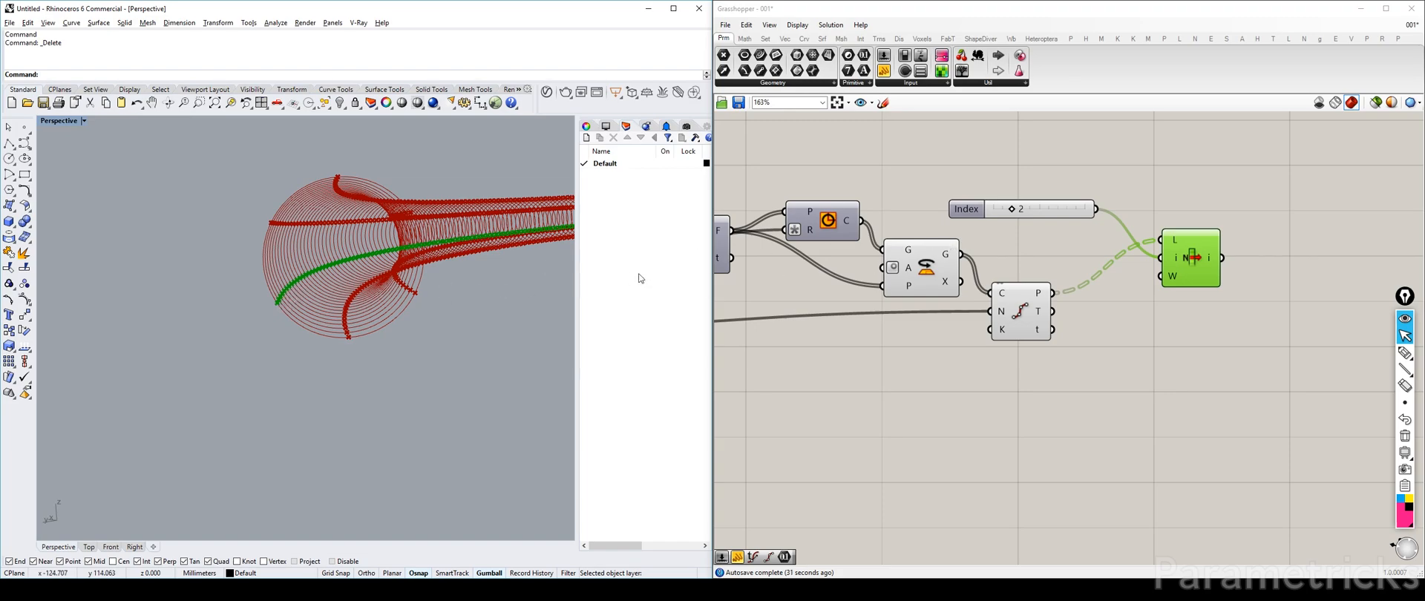
# Step: Set the Rotate component's Angle input to -90 degrees
pyautogui.rightClick(910, 269)
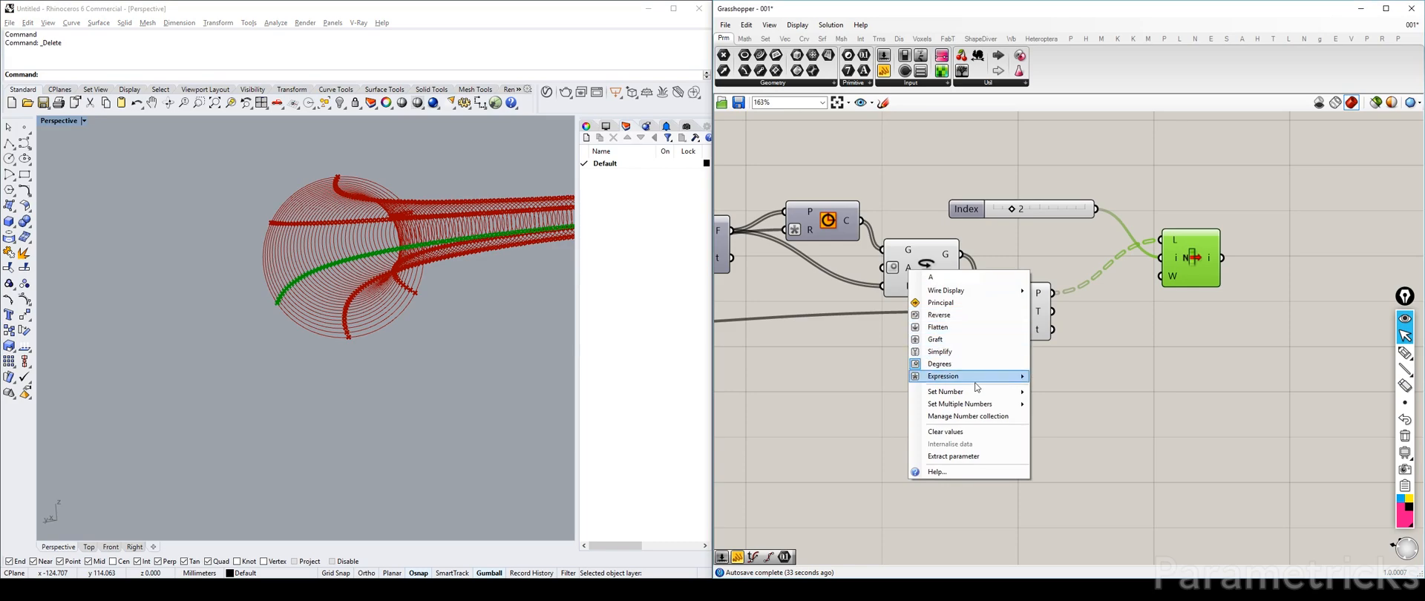
pyautogui.moveTo(977, 392)
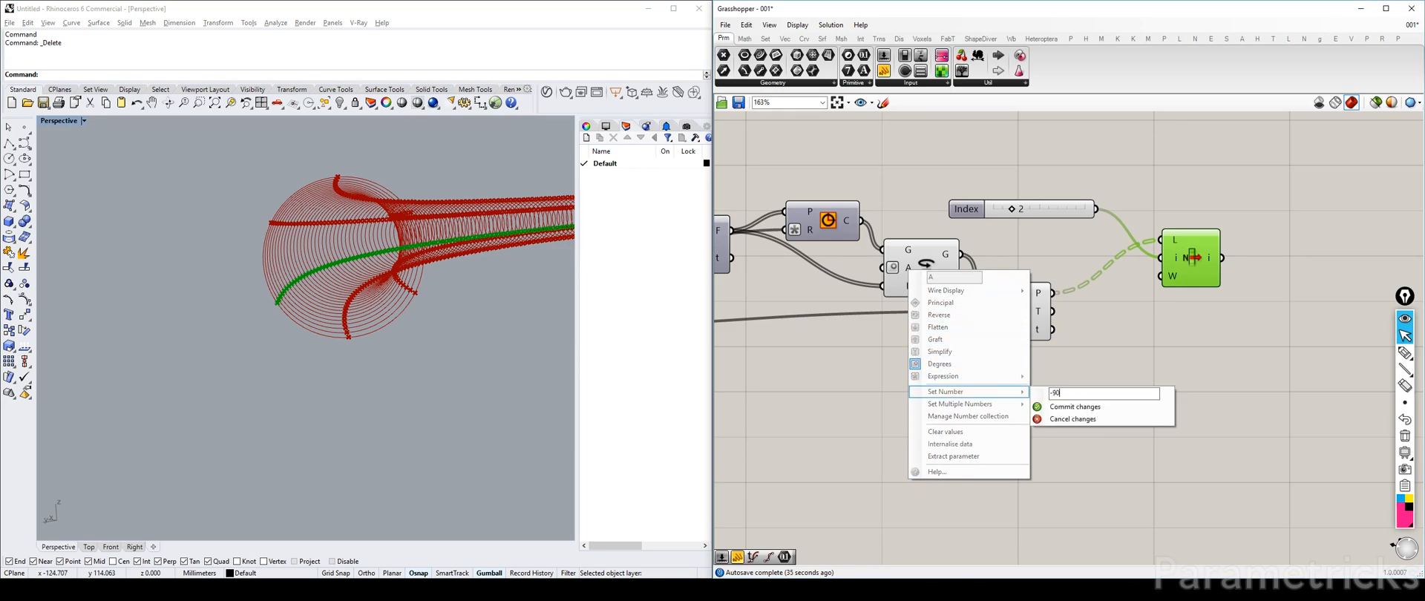
pyautogui.click(1067, 408)
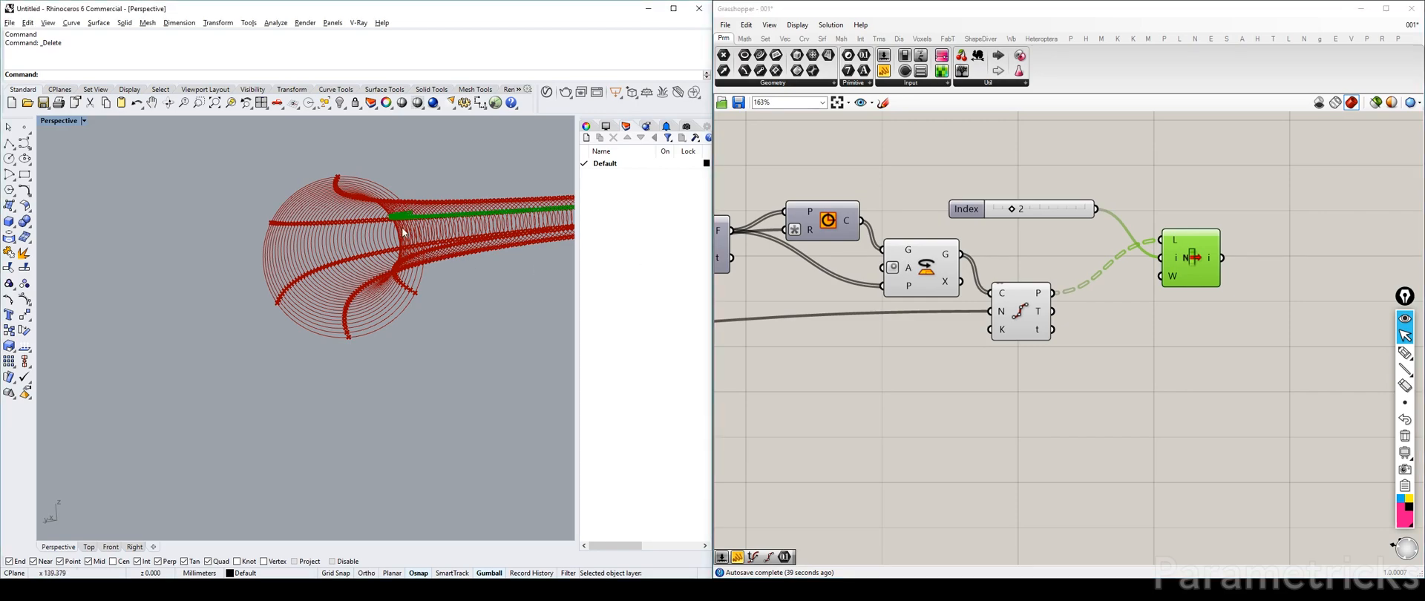
# Step: Reopen the Rotate component's Angle value for editing and commit it
pyautogui.rightClick(915, 273)
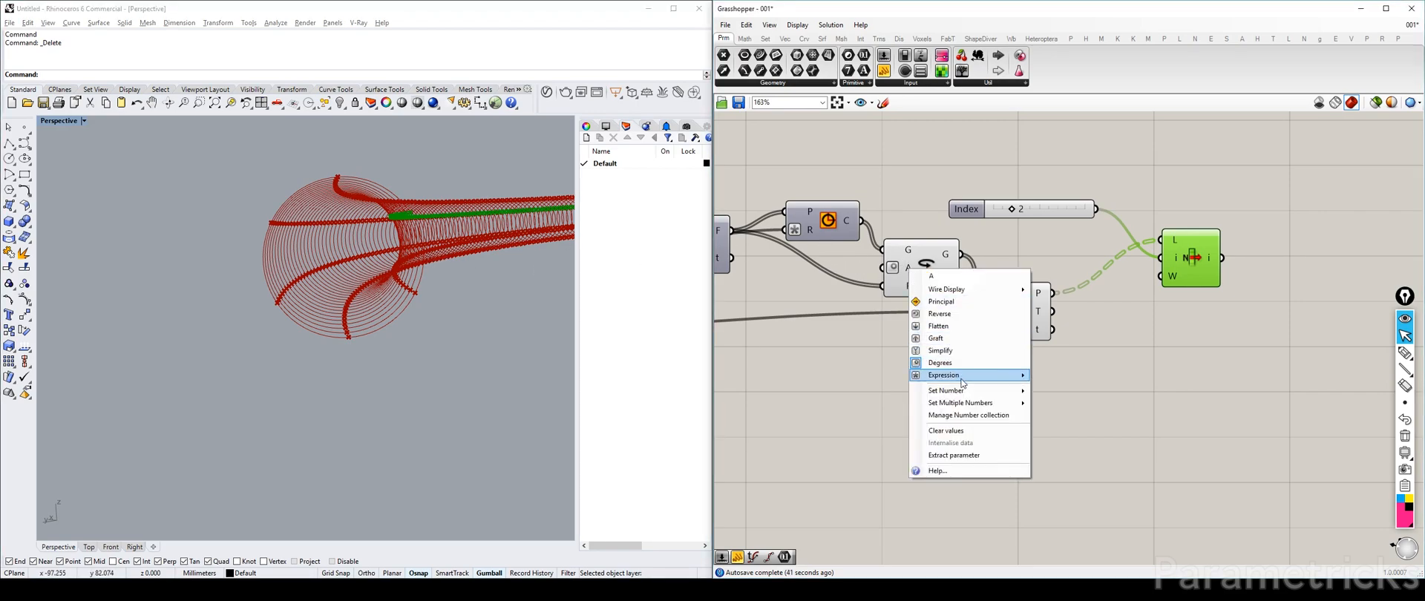
pyautogui.moveTo(965, 390)
pyautogui.click(841, 371)
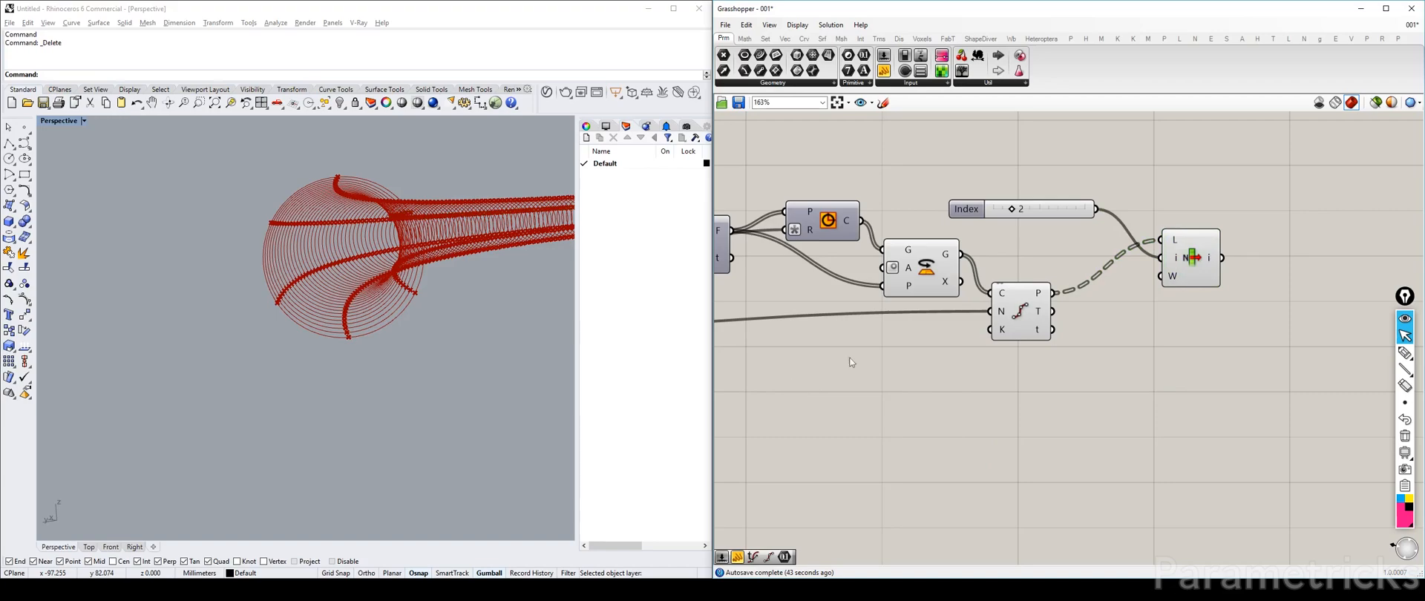
pyautogui.rightClick(901, 267)
pyautogui.moveTo(991, 391)
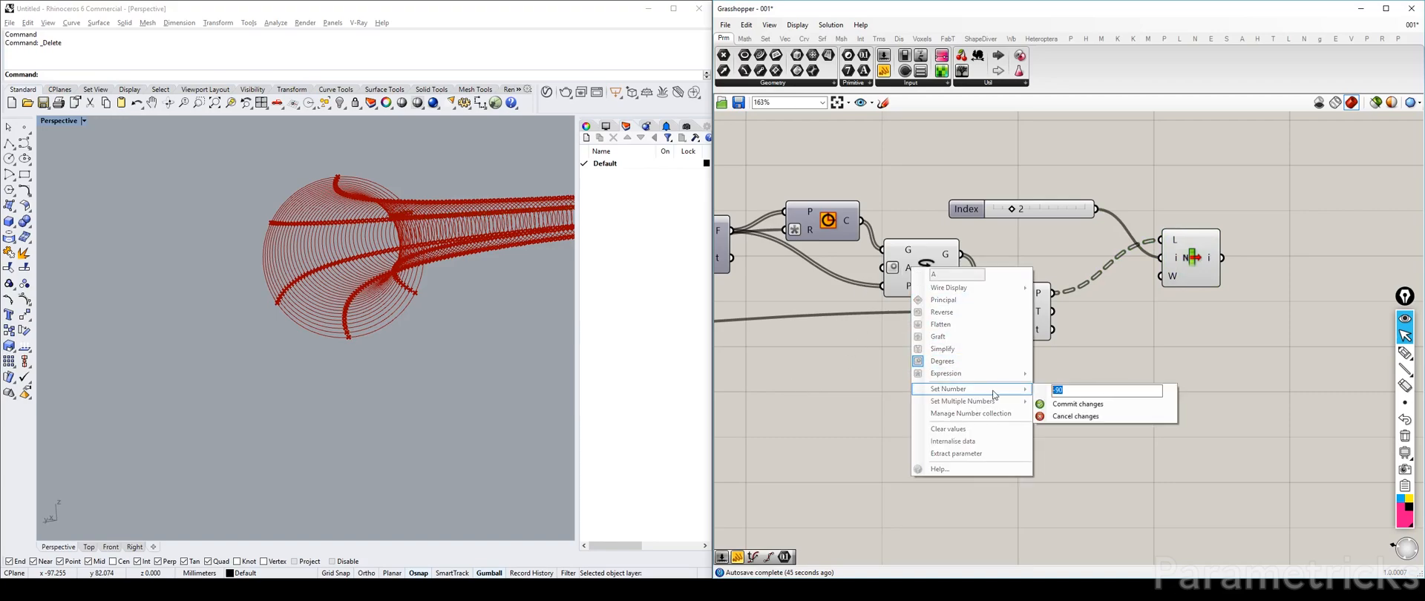
pyautogui.click(1077, 403)
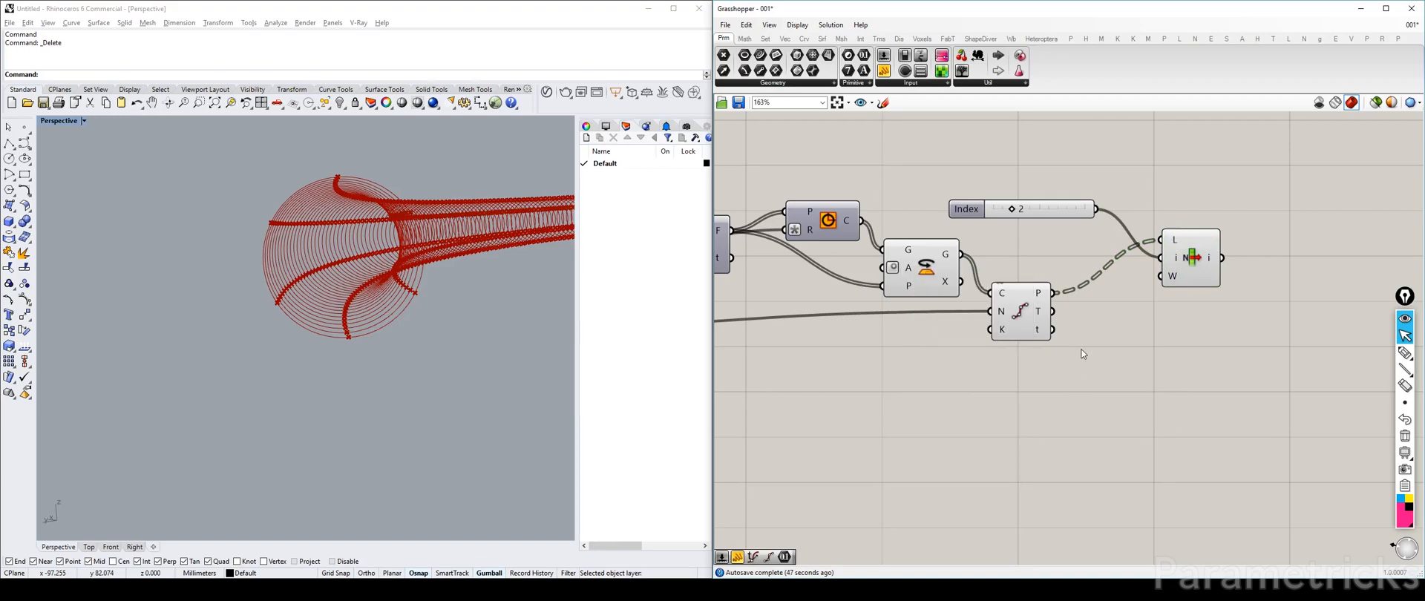
# Step: Delete the Index slider and the List Item component, and adjust the positions of the Divide Curve and Circle components
pyautogui.moveTo(775, 221); pyautogui.dragTo(1084, 214, button='right')
pyautogui.scroll(-4, 1084, 213)
pyautogui.moveTo(1273, 213); pyautogui.dragTo(1067, 232, button='right')
pyautogui.scroll(3, 1066, 233)
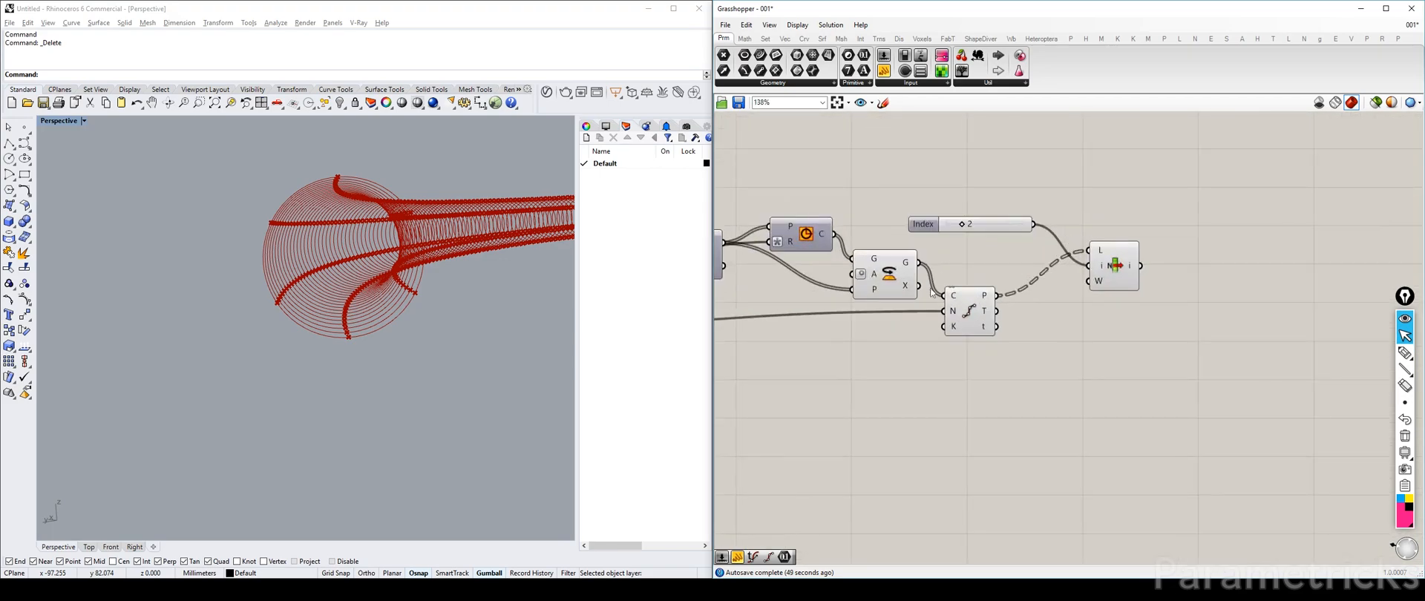
pyautogui.moveTo(978, 308); pyautogui.dragTo(986, 311)
pyautogui.click(924, 224)
pyautogui.press('Delete')
pyautogui.click(1114, 265)
pyautogui.press('Delete')
pyautogui.moveTo(987, 312); pyautogui.dragTo(975, 309)
pyautogui.click(668, 302)
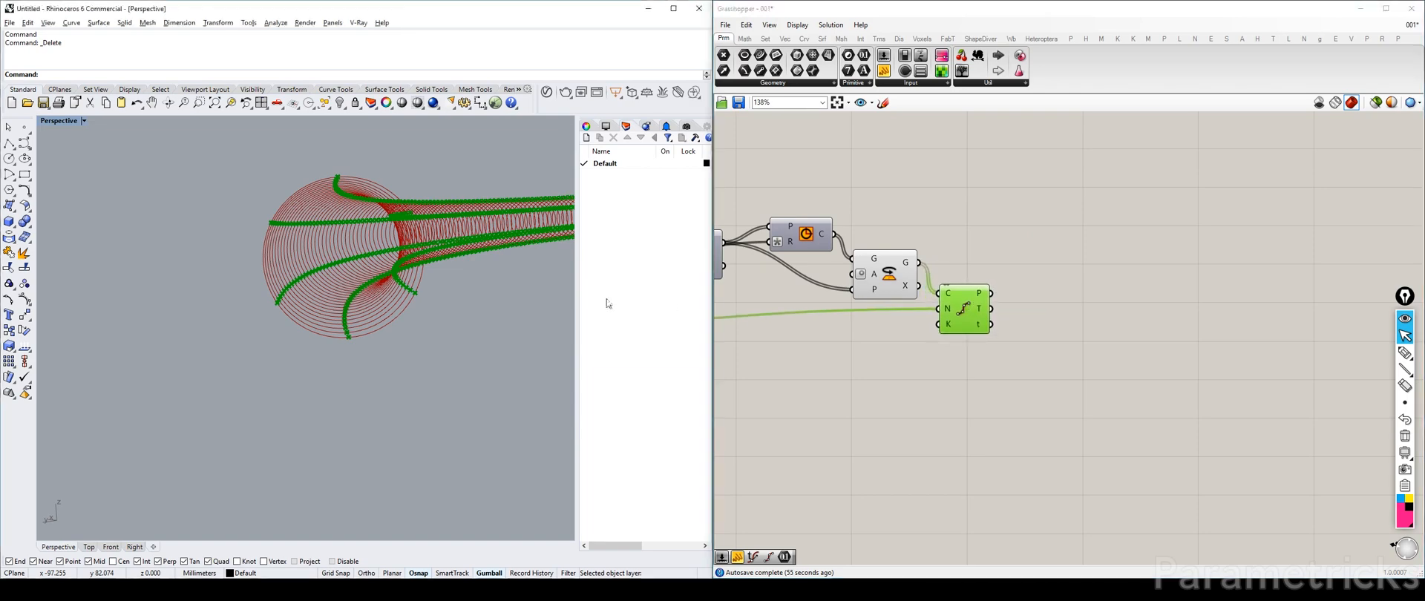
pyautogui.click(972, 254)
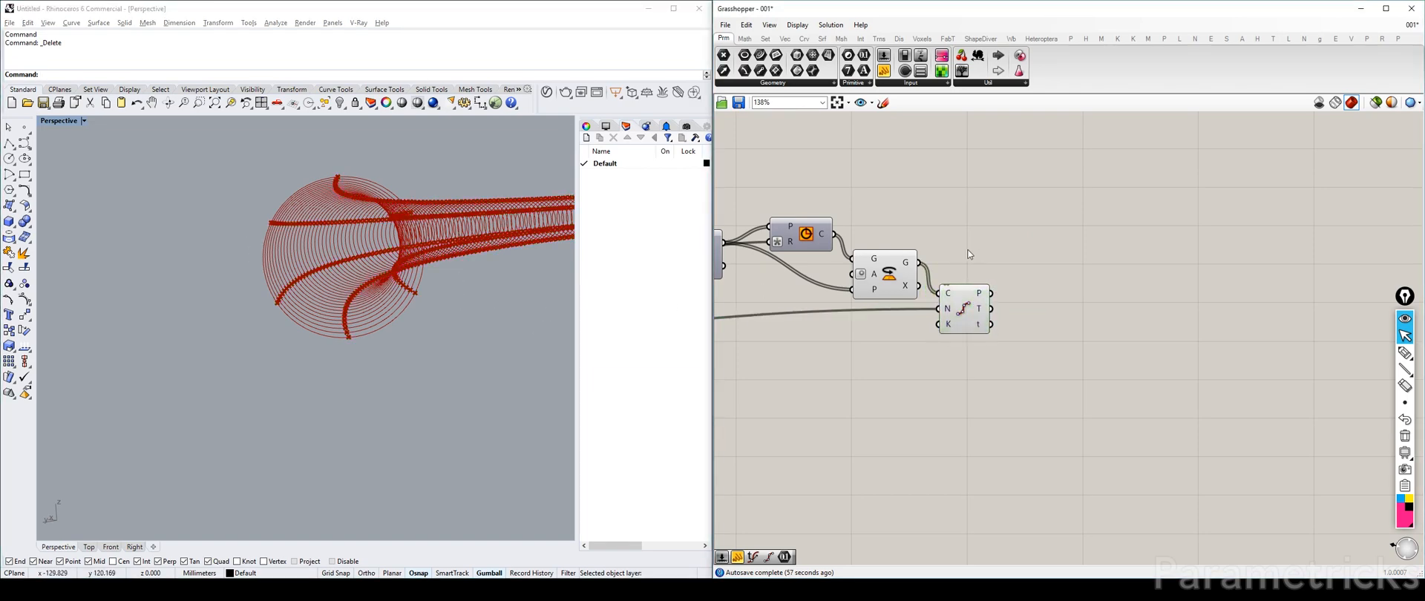
pyautogui.moveTo(791, 251); pyautogui.dragTo(787, 233)
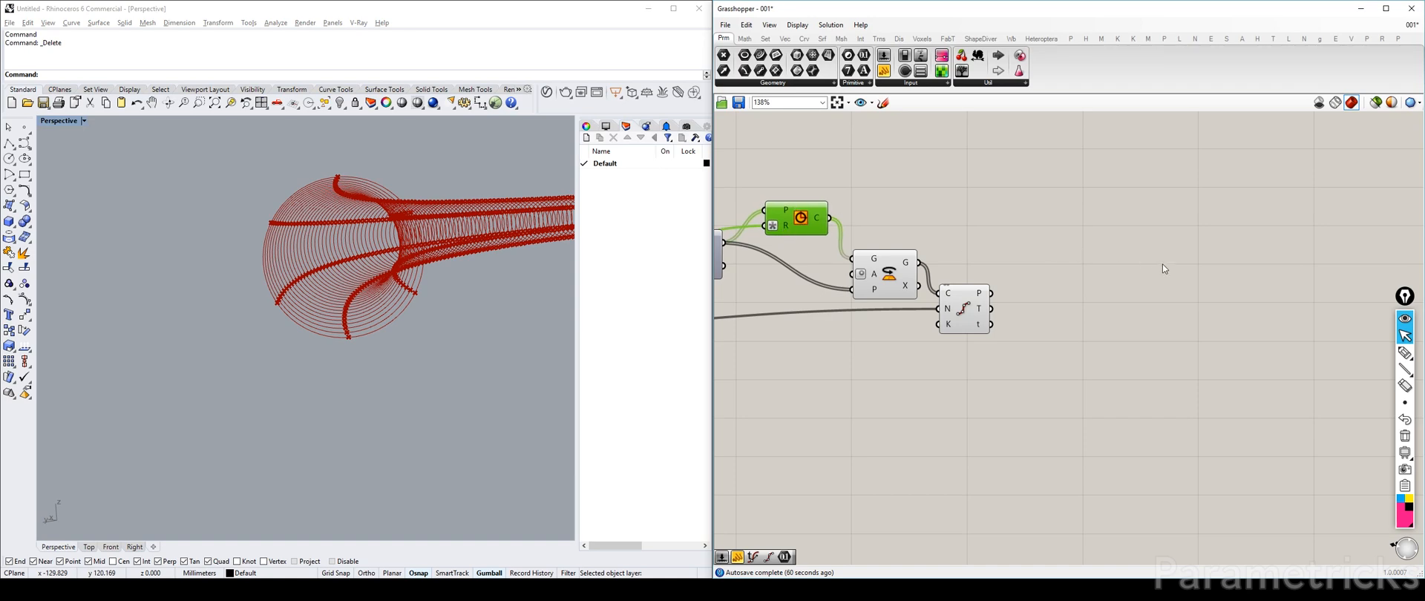
# Step: Annotate the viewport in pink with a horizontal deck line across the helix circles and strokes linking the division points to it
pyautogui.click(1407, 356)
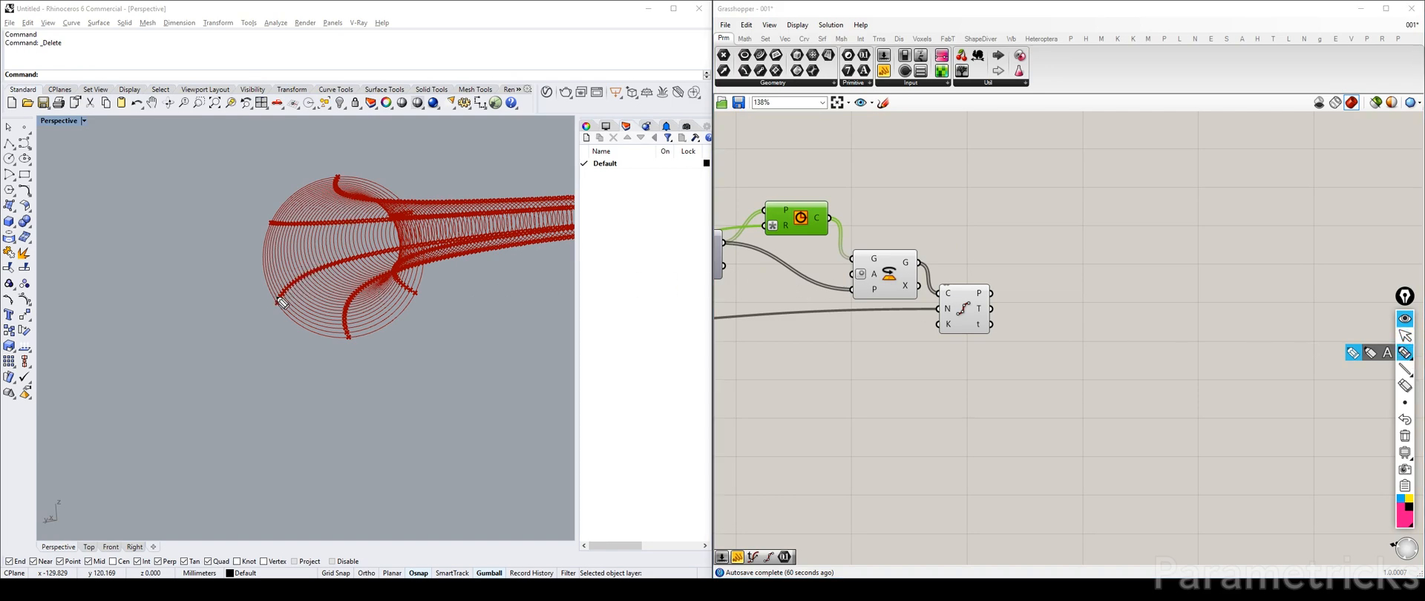
pyautogui.moveTo(235, 295); pyautogui.dragTo(435, 286)
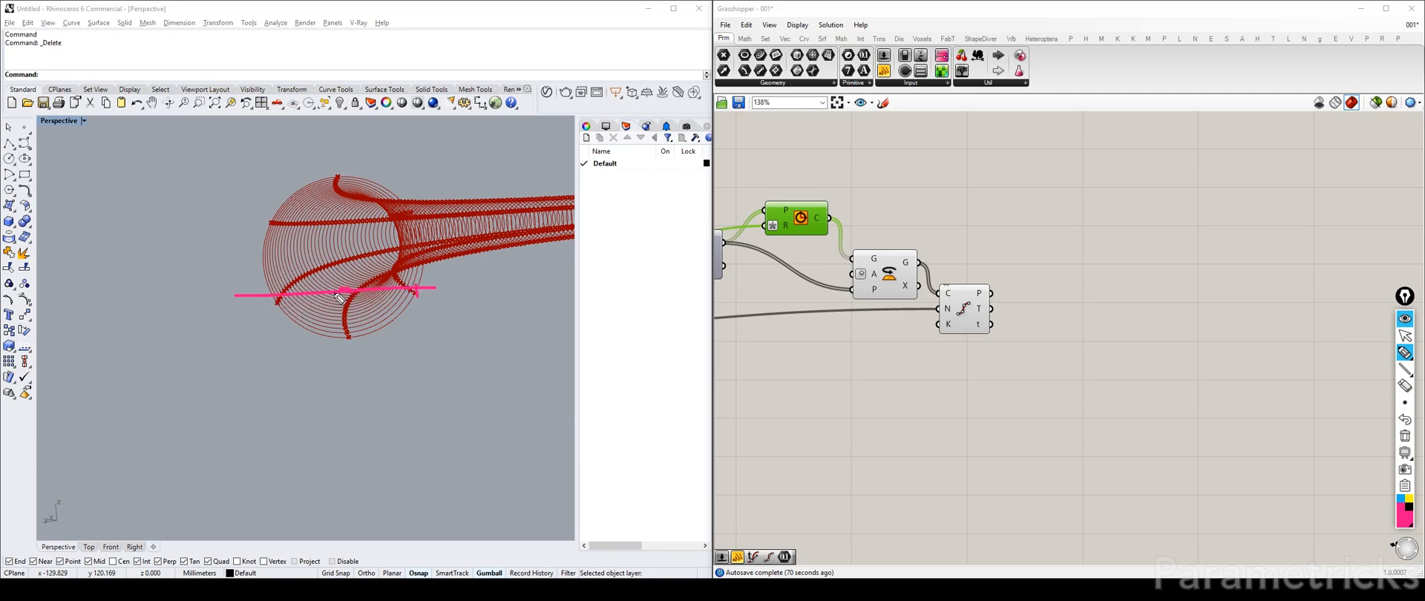
pyautogui.moveTo(348, 338); pyautogui.dragTo(340, 291)
pyautogui.moveTo(270, 224); pyautogui.dragTo(258, 286)
pyautogui.moveTo(338, 179)
pyautogui.mouseDown()
pyautogui.moveTo(331, 284)
pyautogui.moveTo(340, 268)
pyautogui.mouseUp()
pyautogui.moveTo(414, 213); pyautogui.dragTo(410, 277)
# Step: Annotate a blue deck box around the pink line, mark the division points in blue, and clear all annotations
pyautogui.click(1400, 499)
pyautogui.moveTo(222, 279)
pyautogui.mouseDown()
pyautogui.moveTo(449, 311)
pyautogui.moveTo(237, 318)
pyautogui.moveTo(235, 295)
pyautogui.mouseUp()
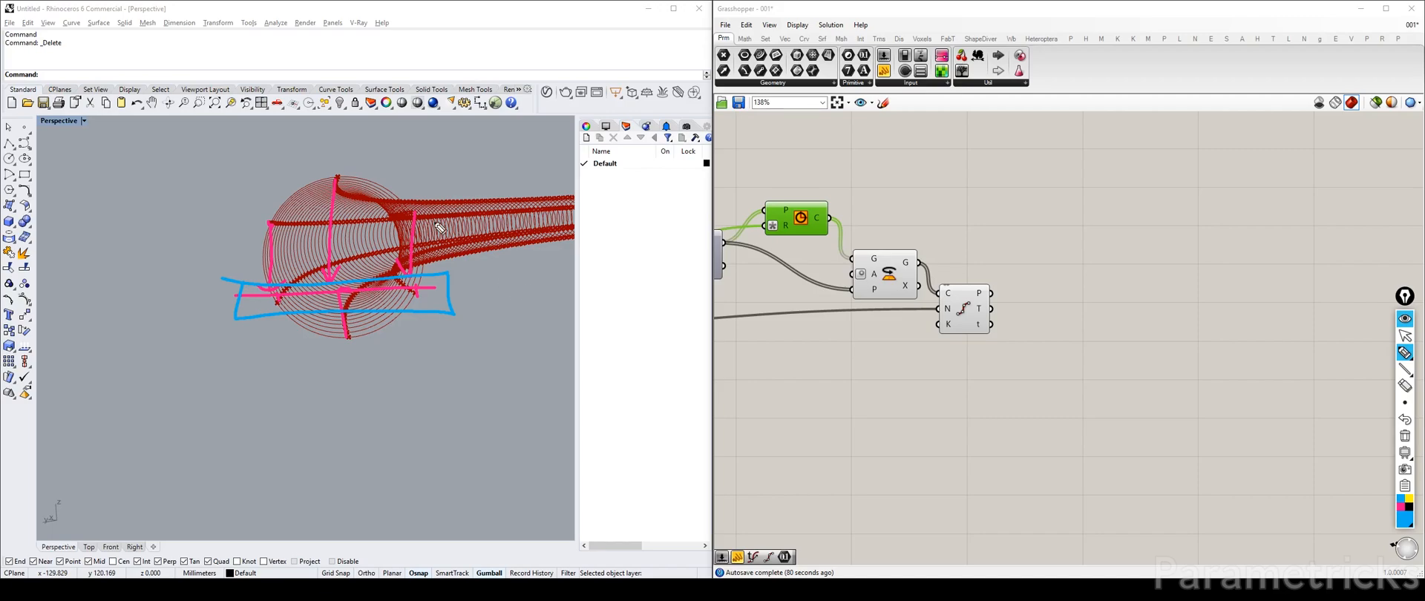
pyautogui.moveTo(412, 207); pyautogui.dragTo(402, 219)
pyautogui.moveTo(266, 222); pyautogui.dragTo(287, 230)
pyautogui.moveTo(344, 341); pyautogui.dragTo(362, 340)
pyautogui.moveTo(237, 278); pyautogui.dragTo(239, 312)
pyautogui.moveTo(1414, 382)
pyautogui.click(1405, 337)
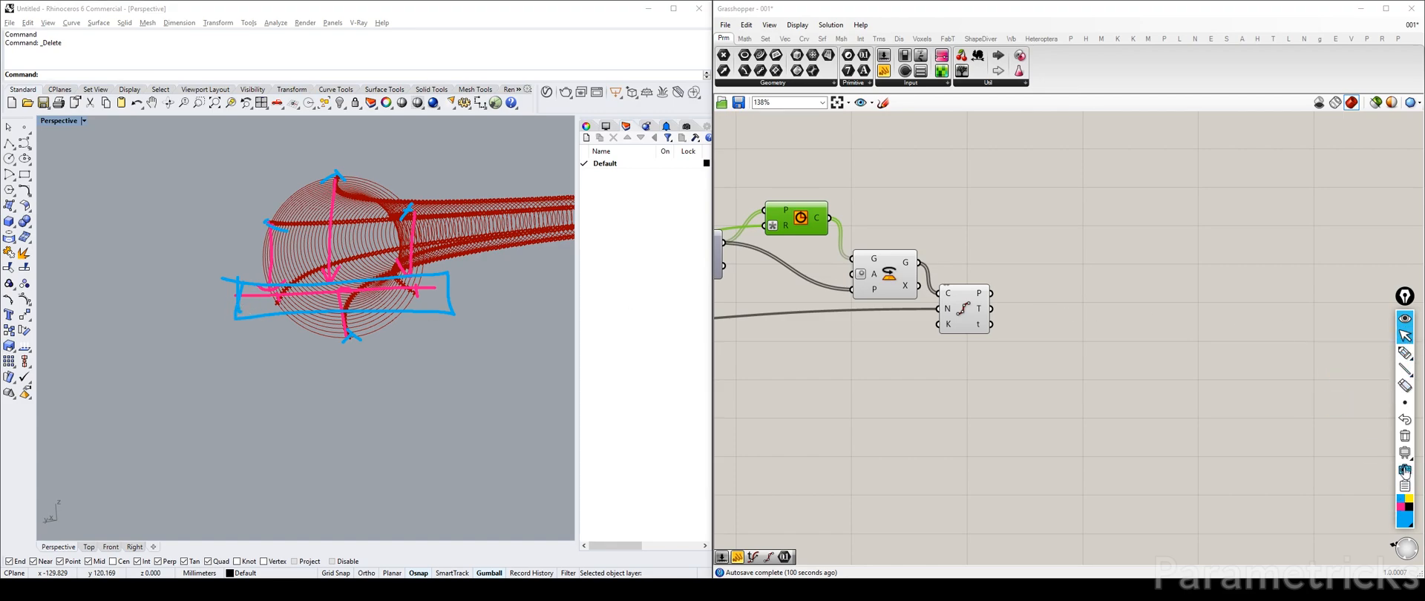
pyautogui.click(1406, 438)
# Step: Move the Divide Curve component a little farther from the Rotate component
pyautogui.moveTo(965, 317); pyautogui.dragTo(979, 320)
pyautogui.rightClick(1057, 327)
pyautogui.click(1033, 226)
pyautogui.click(1033, 226)
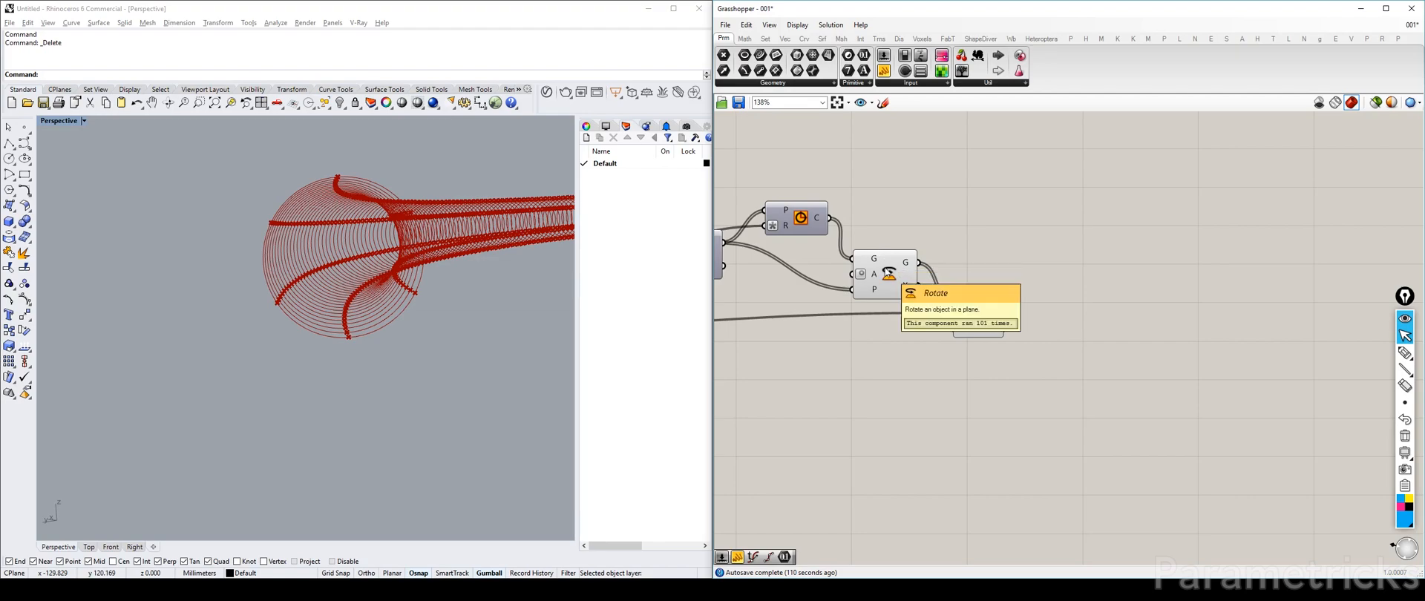
pyautogui.moveTo(977, 233); pyautogui.dragTo(968, 211, button='right')
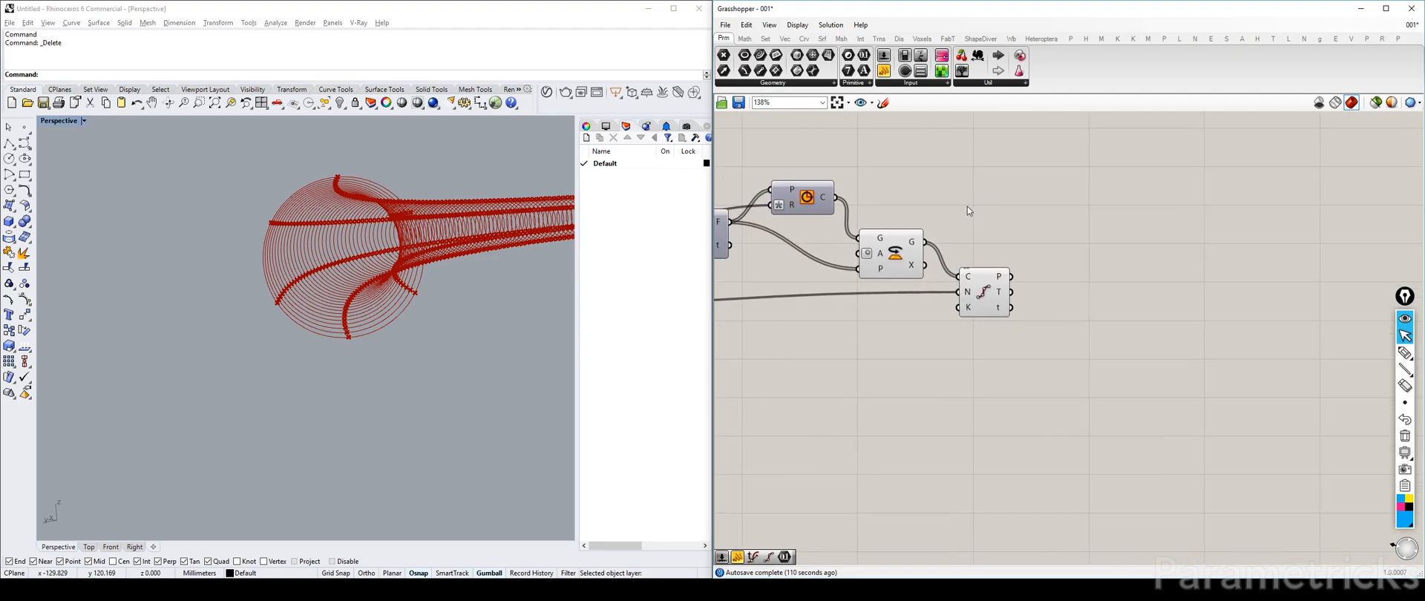
# Step: Examine the geometry of the Perp Frames and Circle components in the viewport
pyautogui.moveTo(747, 225); pyautogui.dragTo(1100, 244, button='right')
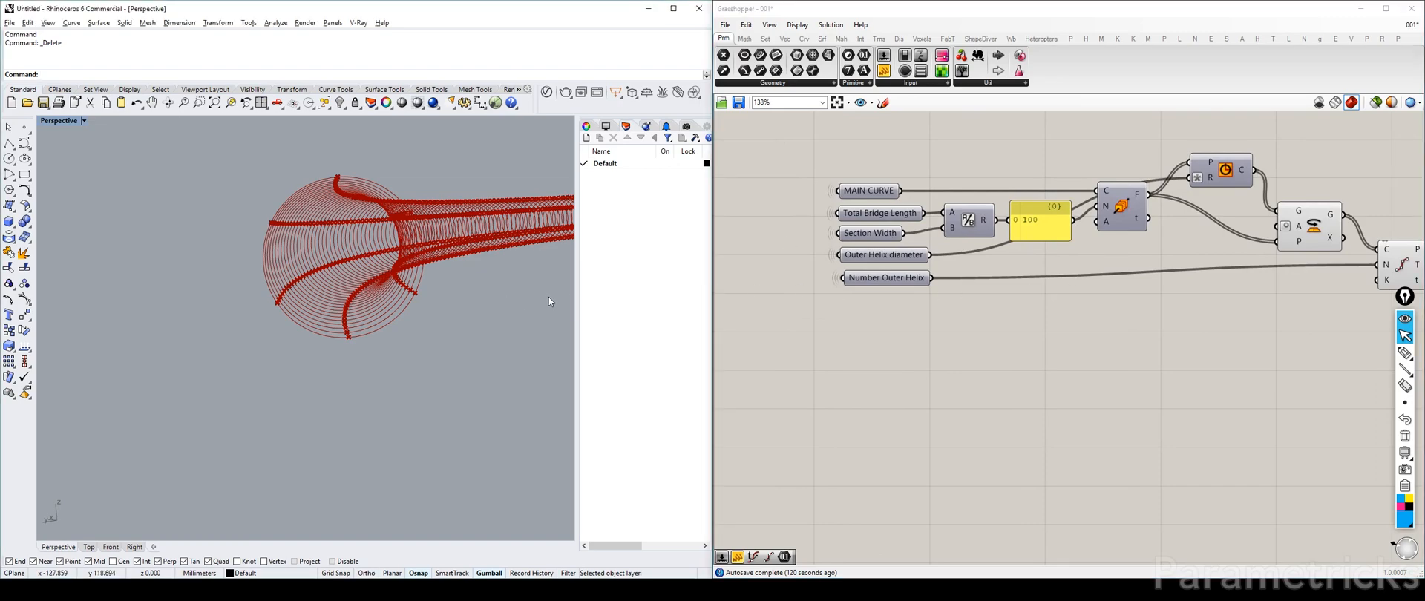
pyautogui.moveTo(961, 309); pyautogui.dragTo(925, 315, button='right')
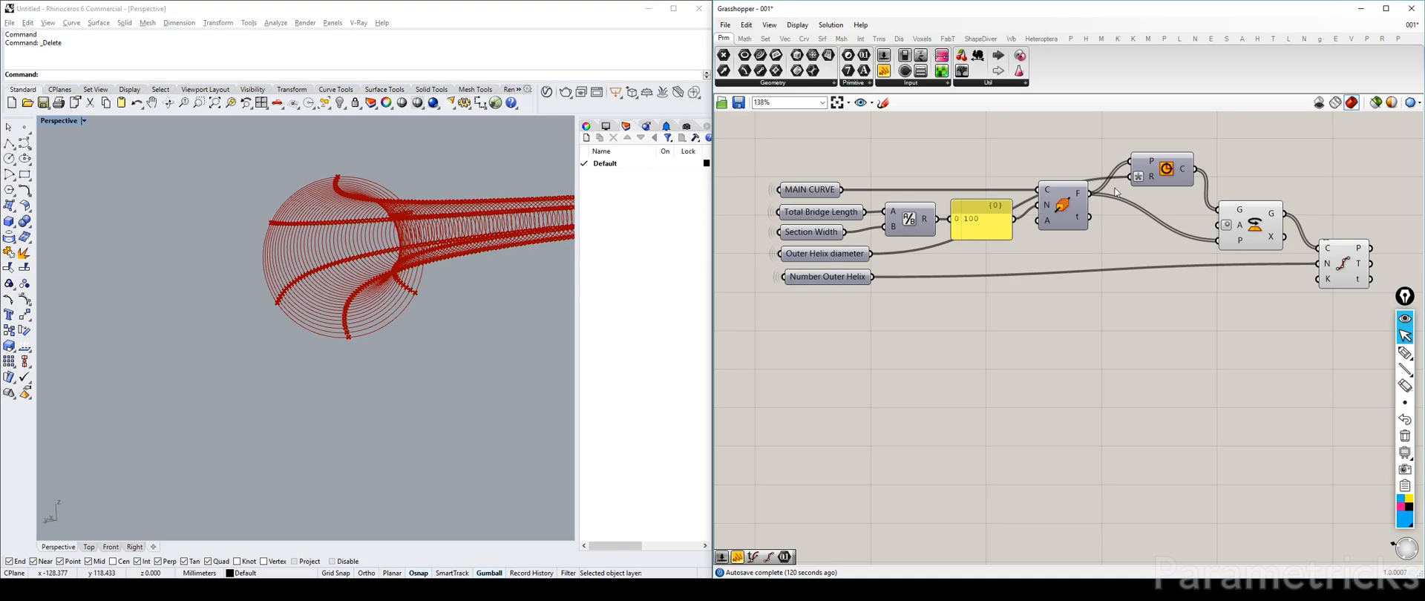
pyautogui.moveTo(1169, 190); pyautogui.dragTo(1085, 206, button='right')
pyautogui.click(963, 228)
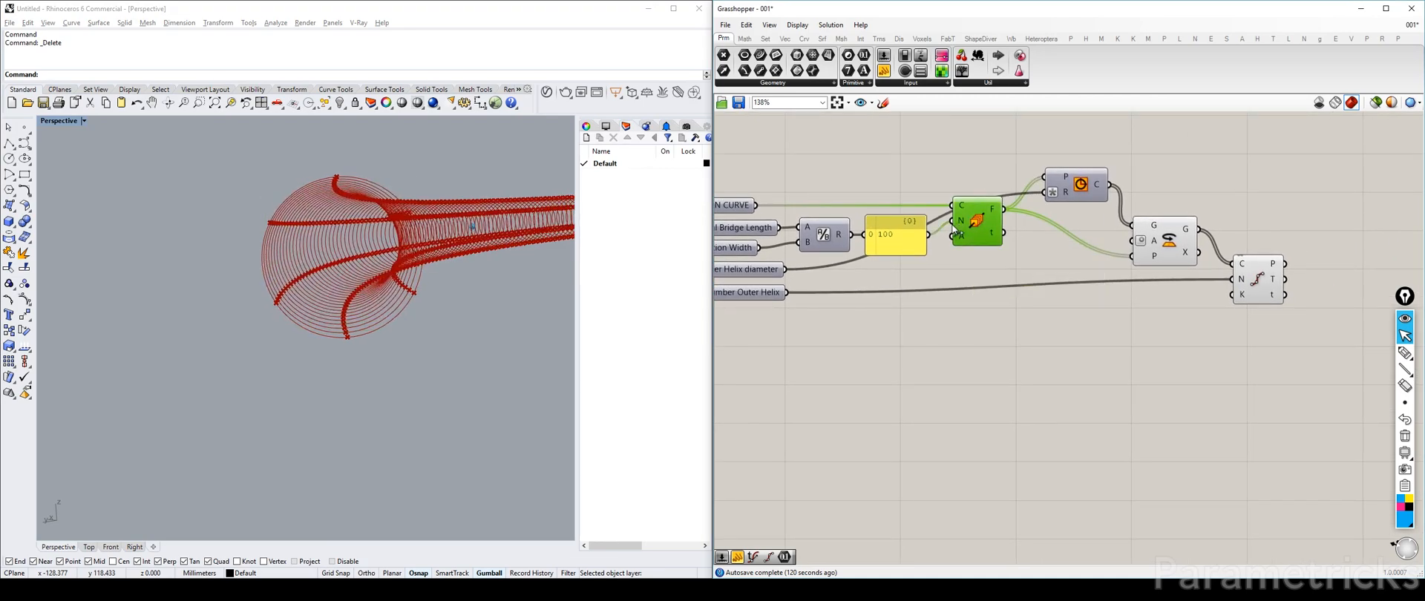
pyautogui.click(1080, 187)
pyautogui.moveTo(359, 310); pyautogui.dragTo(320, 306, button='right')
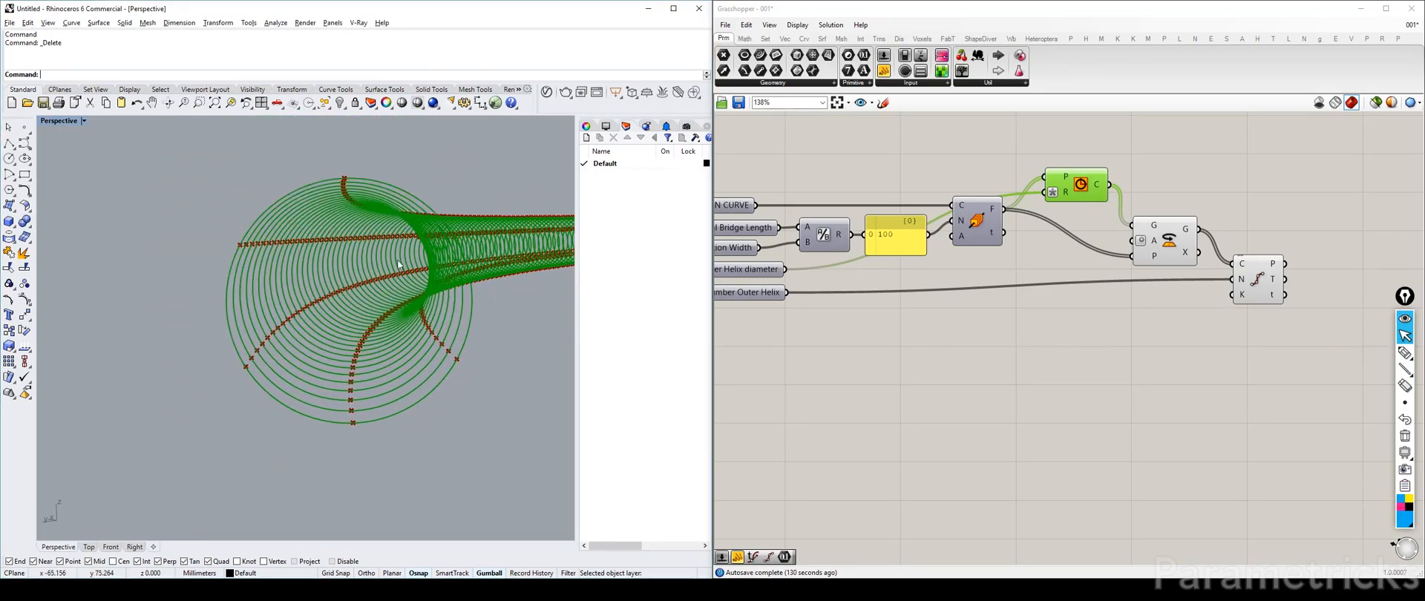
# Step: Annotate the end circle in pink with its outline, a downward arrow from the centre, and a horizontal deck line below it
pyautogui.click(1400, 507)
pyautogui.click(1405, 353)
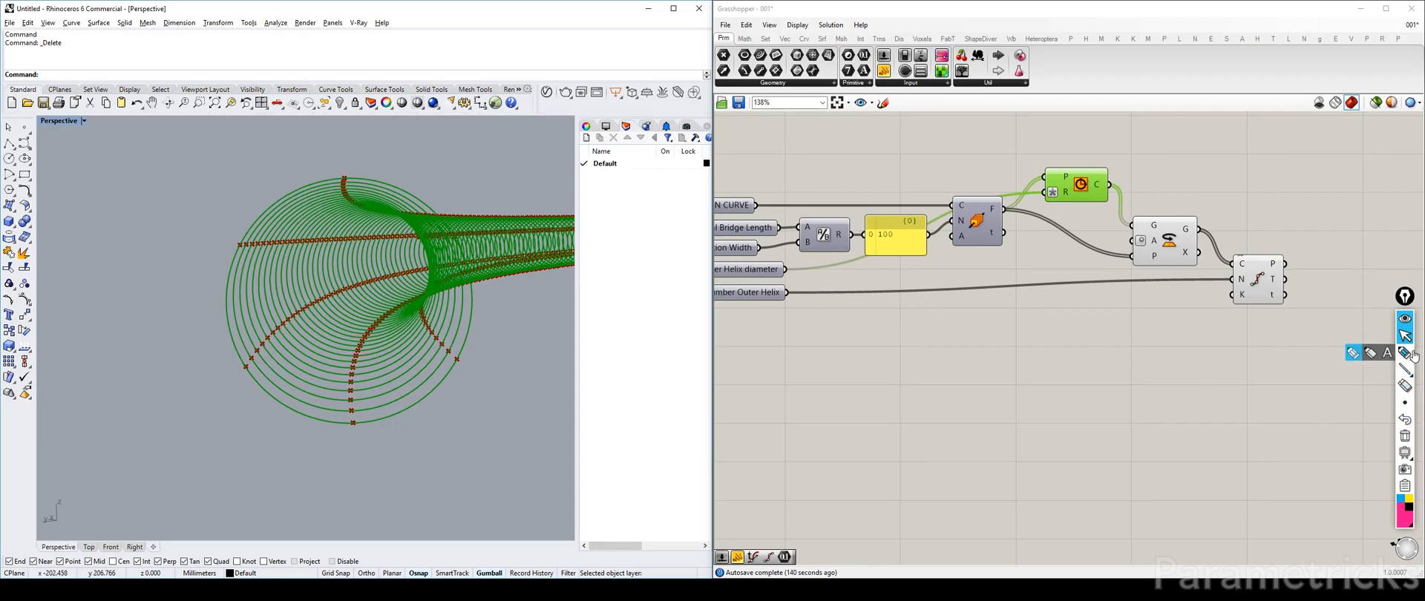
pyautogui.moveTo(305, 182)
pyautogui.mouseDown()
pyautogui.moveTo(273, 195)
pyautogui.moveTo(242, 271)
pyautogui.moveTo(248, 352)
pyautogui.moveTo(350, 424)
pyautogui.moveTo(476, 356)
pyautogui.moveTo(434, 217)
pyautogui.moveTo(281, 185)
pyautogui.mouseUp()
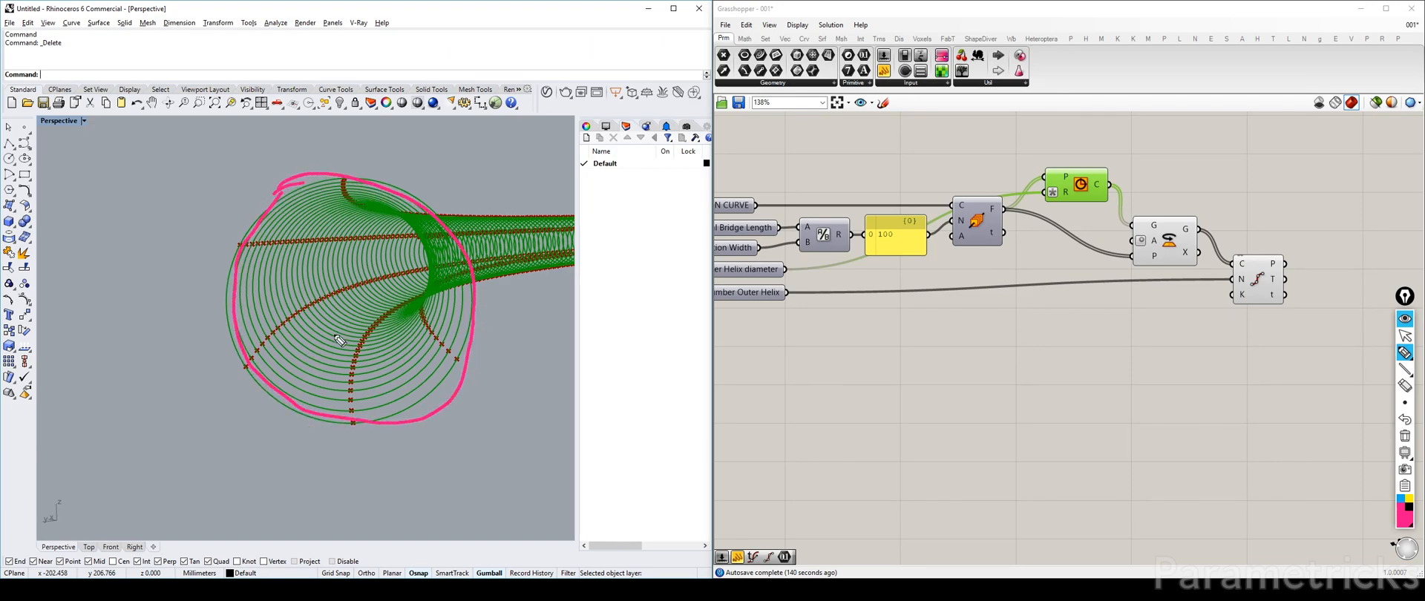
pyautogui.moveTo(353, 287); pyautogui.dragTo(355, 329)
pyautogui.moveTo(345, 323); pyautogui.dragTo(363, 333)
pyautogui.moveTo(320, 352)
pyautogui.mouseDown()
pyautogui.moveTo(296, 352)
pyautogui.moveTo(443, 346)
pyautogui.mouseUp()
pyautogui.click(1405, 336)
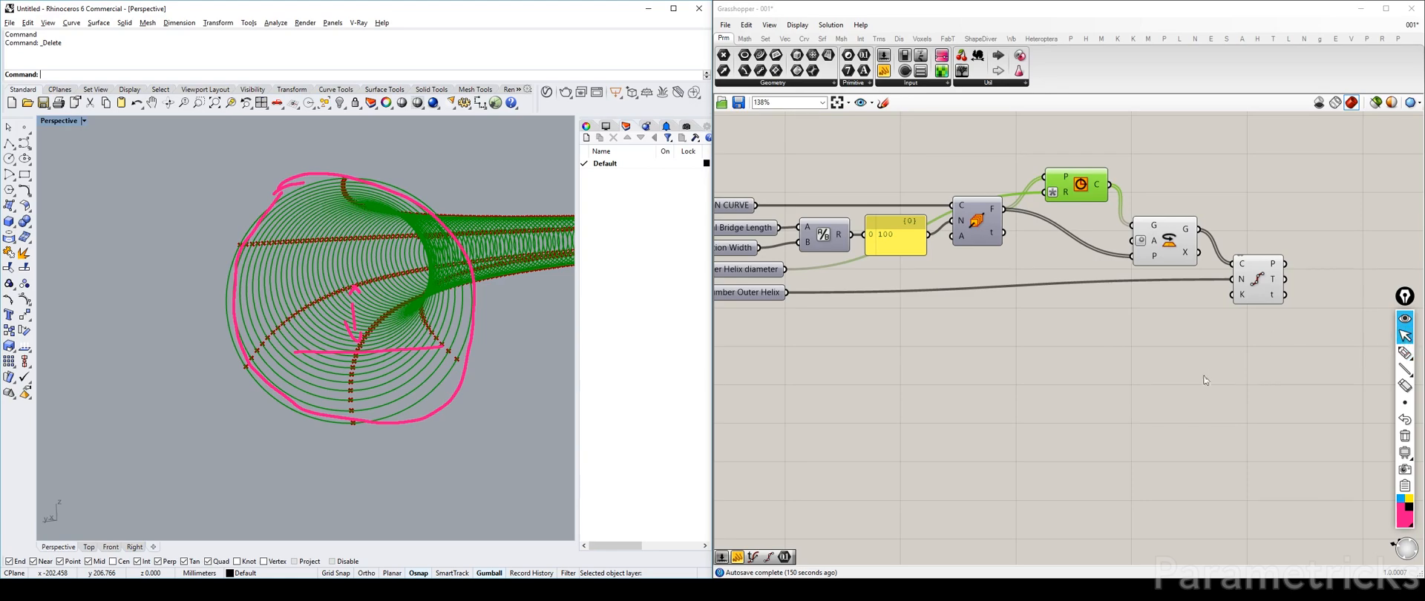
# Step: Add a Division component below the parameters and connect Outer Helix diameter to its A input
pyautogui.moveTo(1207, 373); pyautogui.dragTo(1130, 383, button='right')
pyautogui.moveTo(1083, 333); pyautogui.dragTo(1327, 308, button='right')
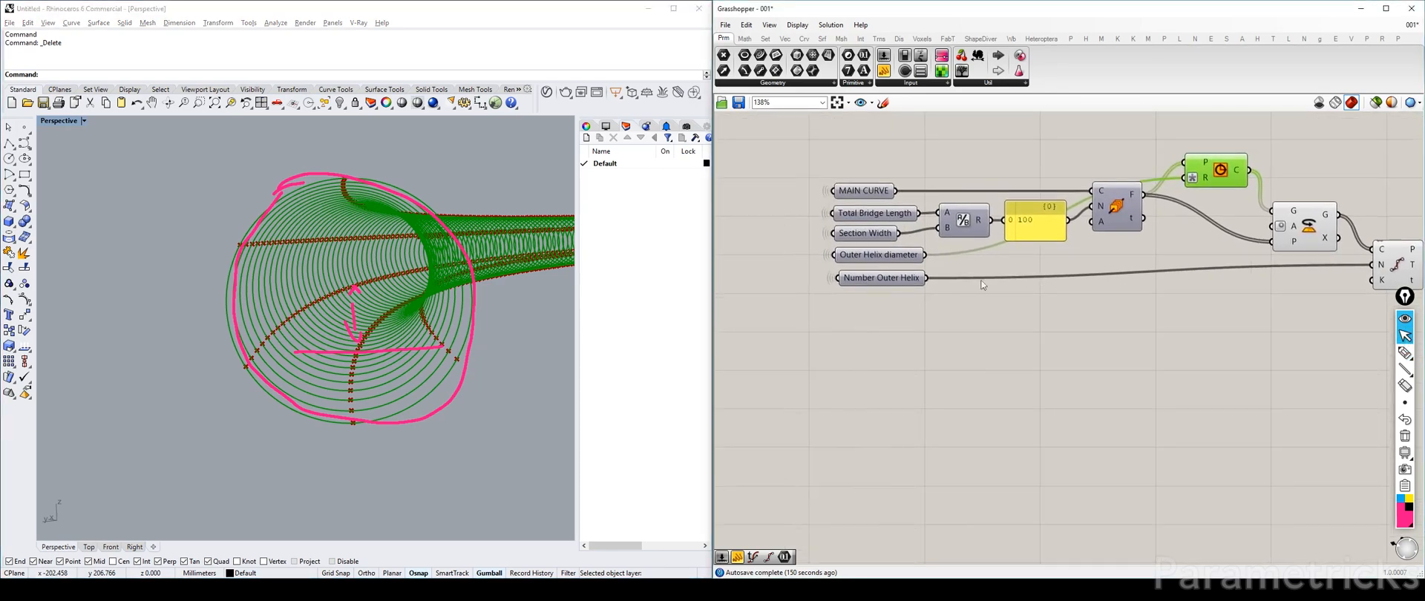
pyautogui.click(879, 279)
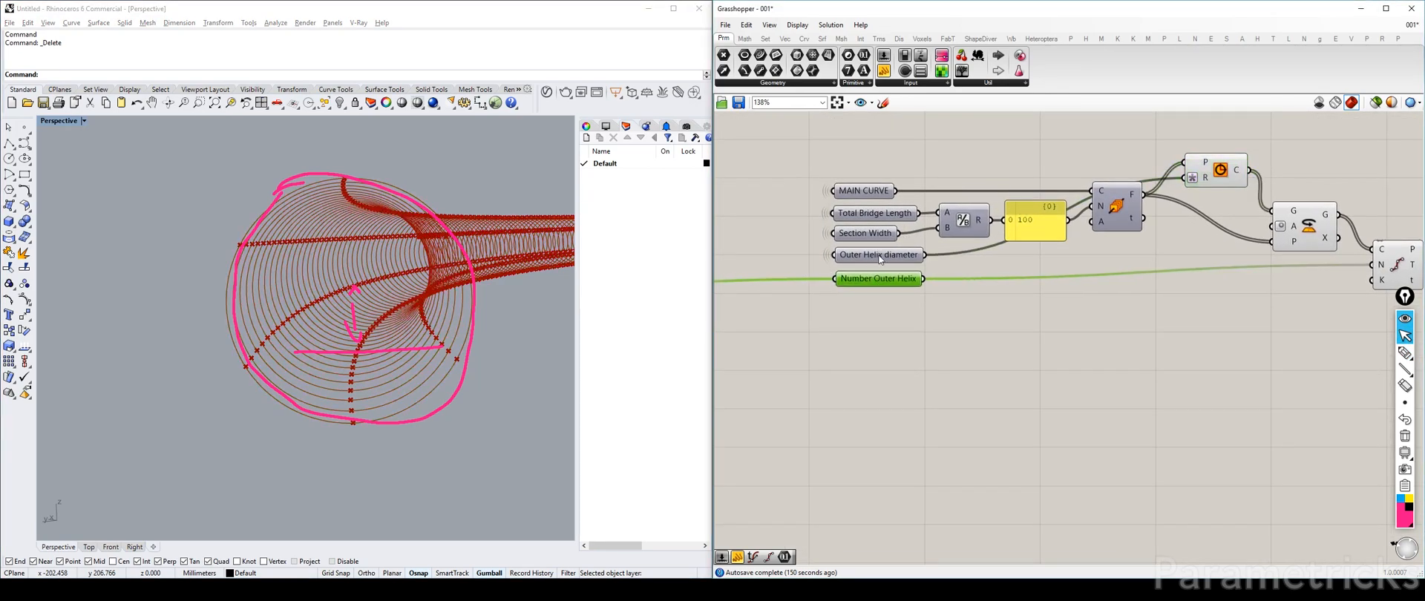
pyautogui.click(879, 257)
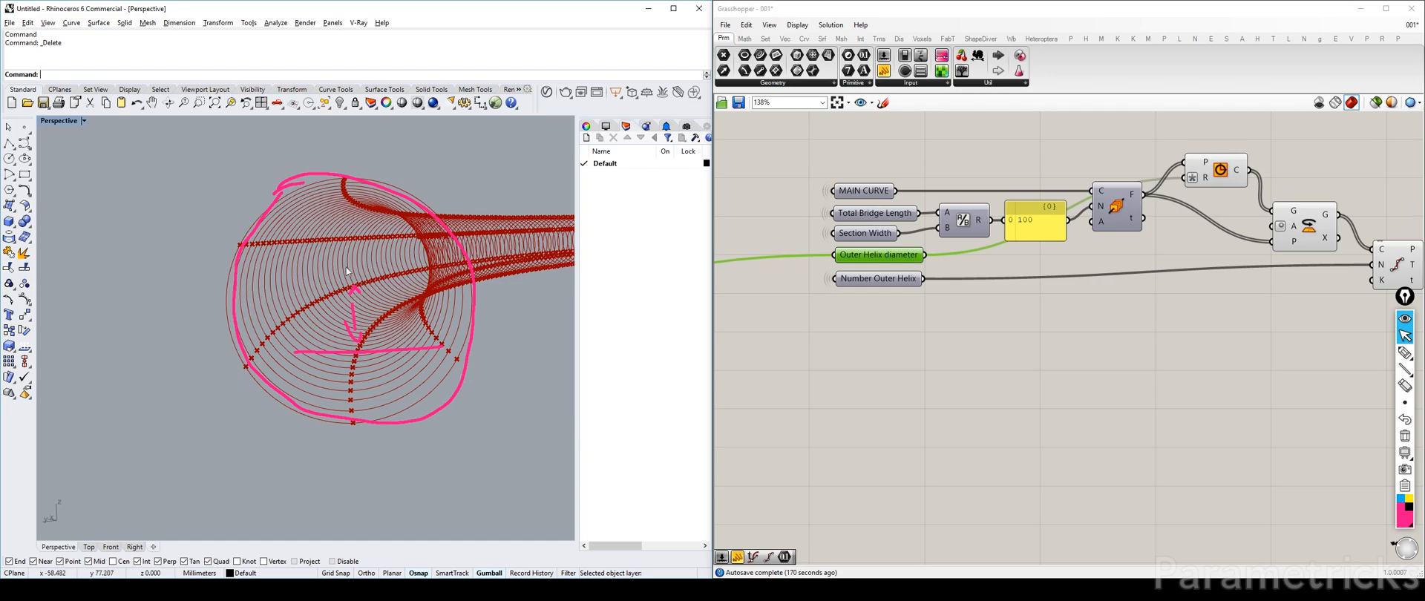
pyautogui.moveTo(1061, 317); pyautogui.dragTo(989, 334, button='right')
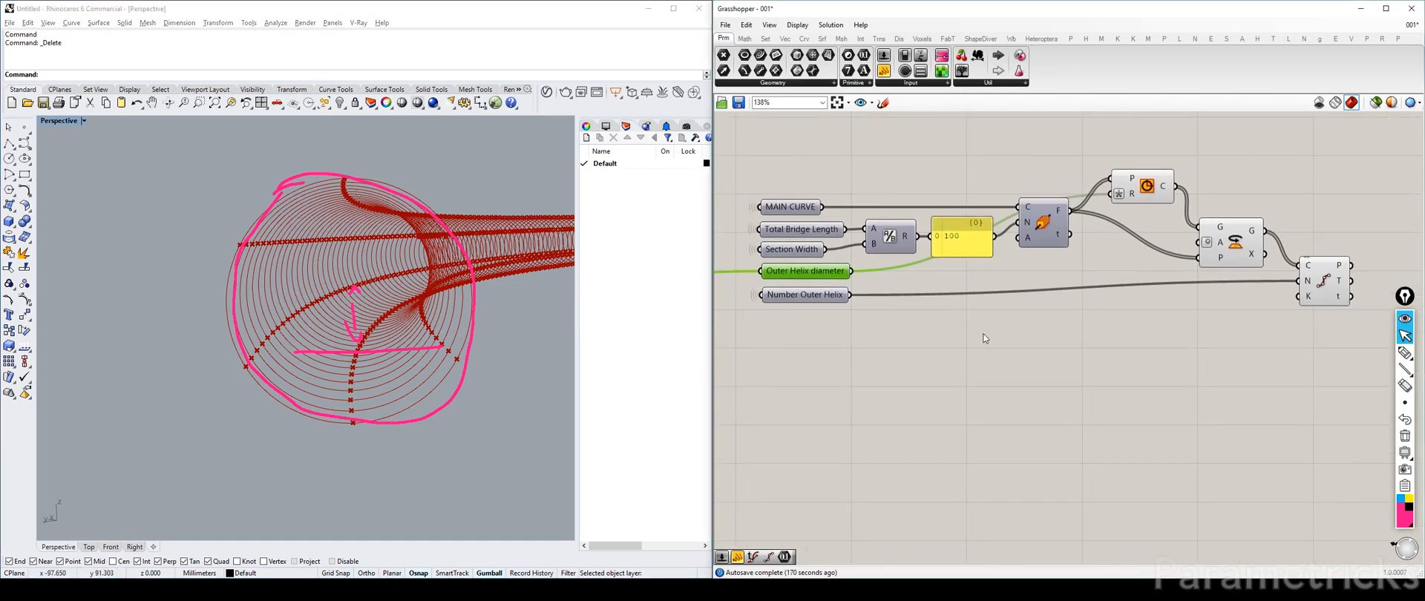
pyautogui.doubleClick(983, 334)
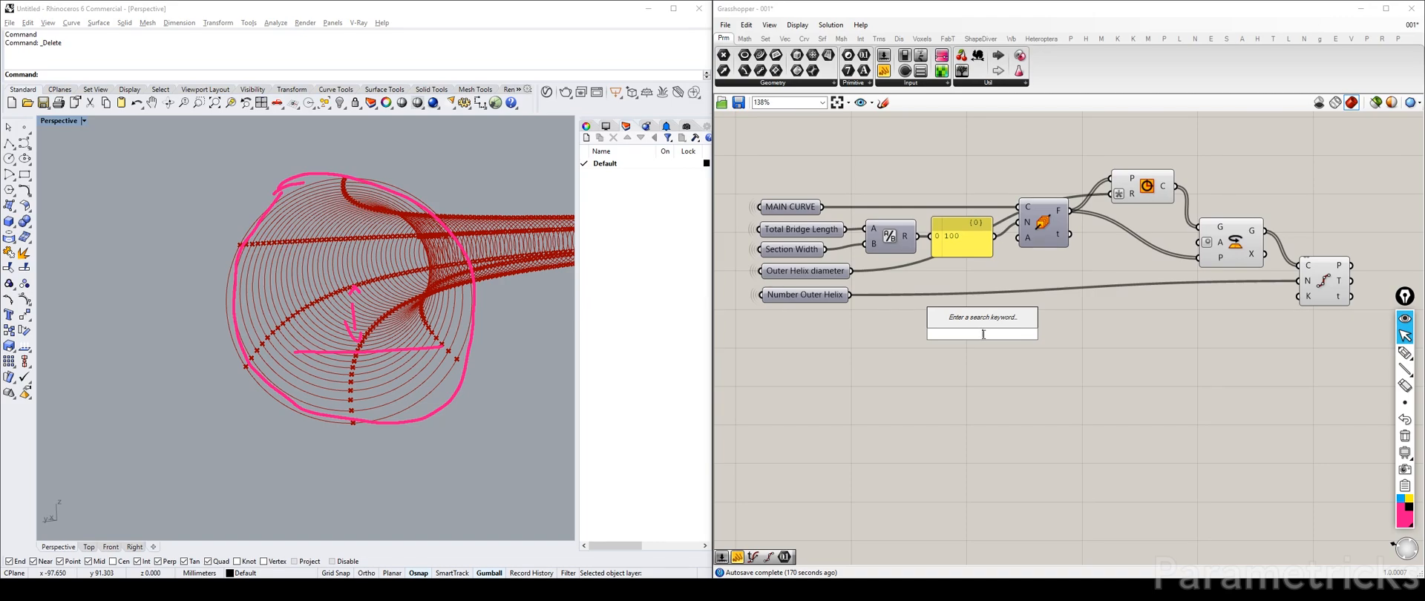
pyautogui.write('sub')
pyautogui.press('BackSpace')
pyautogui.press('BackSpace')
pyautogui.press('BackSpace')
pyautogui.write('divi')
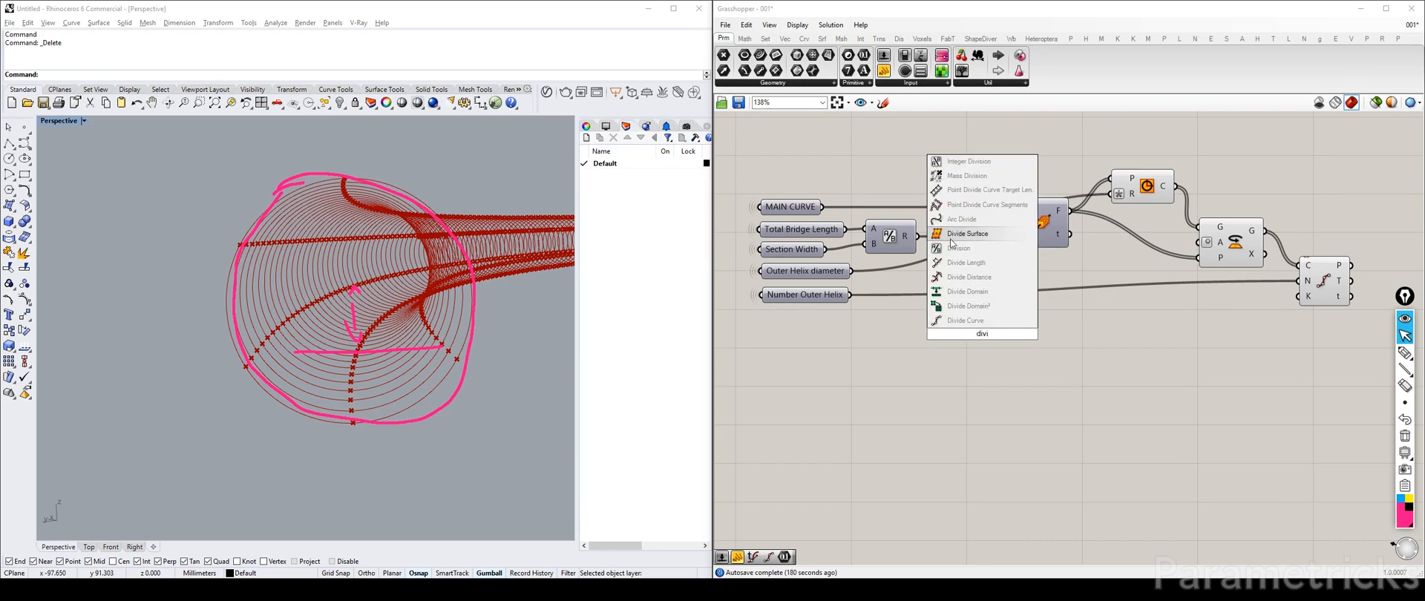
pyautogui.click(956, 247)
pyautogui.moveTo(851, 270); pyautogui.dragTo(920, 318)
# Step: Create a panel containing 4, connect it to Division's B input, and place it beneath the Number Outer Helix parameter
pyautogui.doubleClick(815, 341)
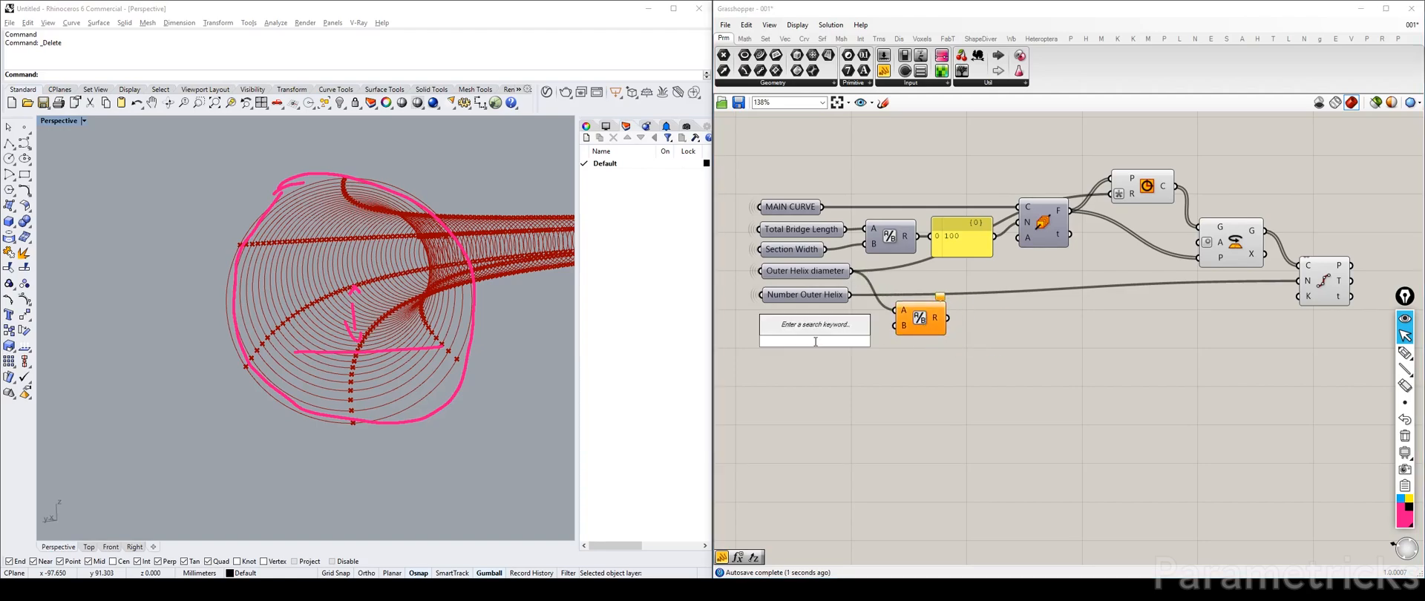
pyautogui.write('//')
pyautogui.press('Return')
pyautogui.doubleClick(815, 341)
pyautogui.write('4')
pyautogui.click(889, 390)
pyautogui.moveTo(874, 377); pyautogui.dragTo(895, 327)
pyautogui.moveTo(816, 365); pyautogui.dragTo(815, 331)
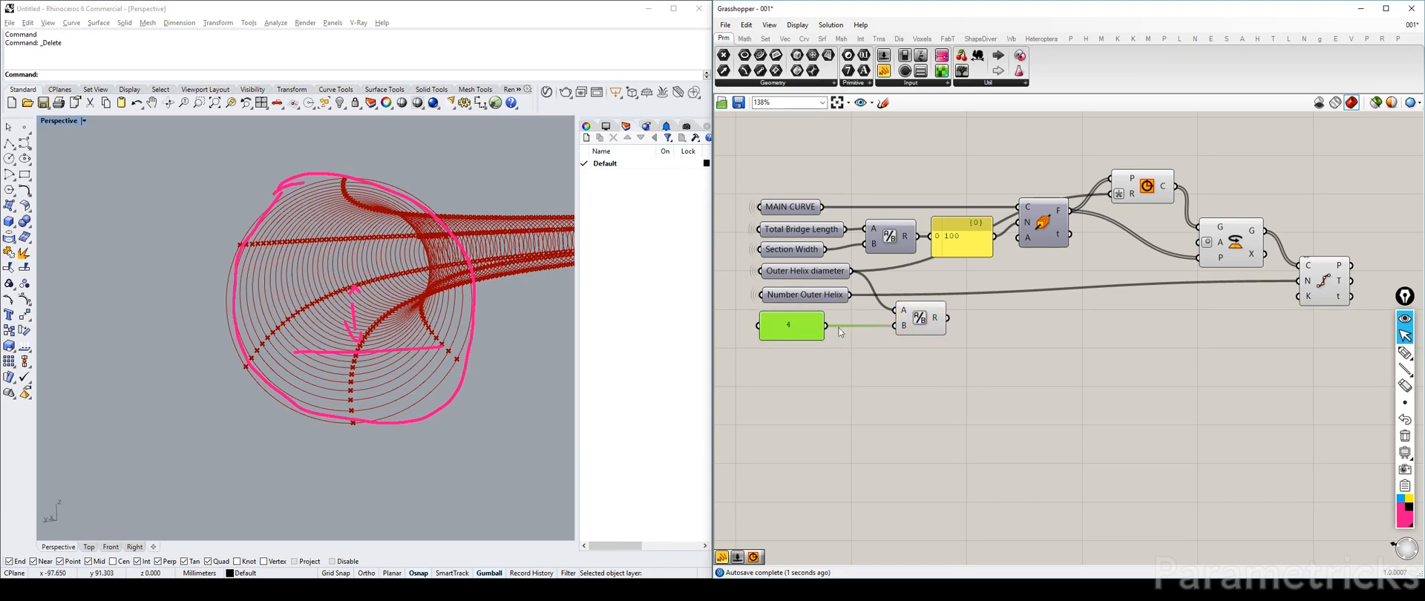
# Step: Add a Move component beside the Division component
pyautogui.moveTo(937, 321); pyautogui.dragTo(861, 323, button='right')
pyautogui.click(845, 324)
pyautogui.doubleClick(977, 339)
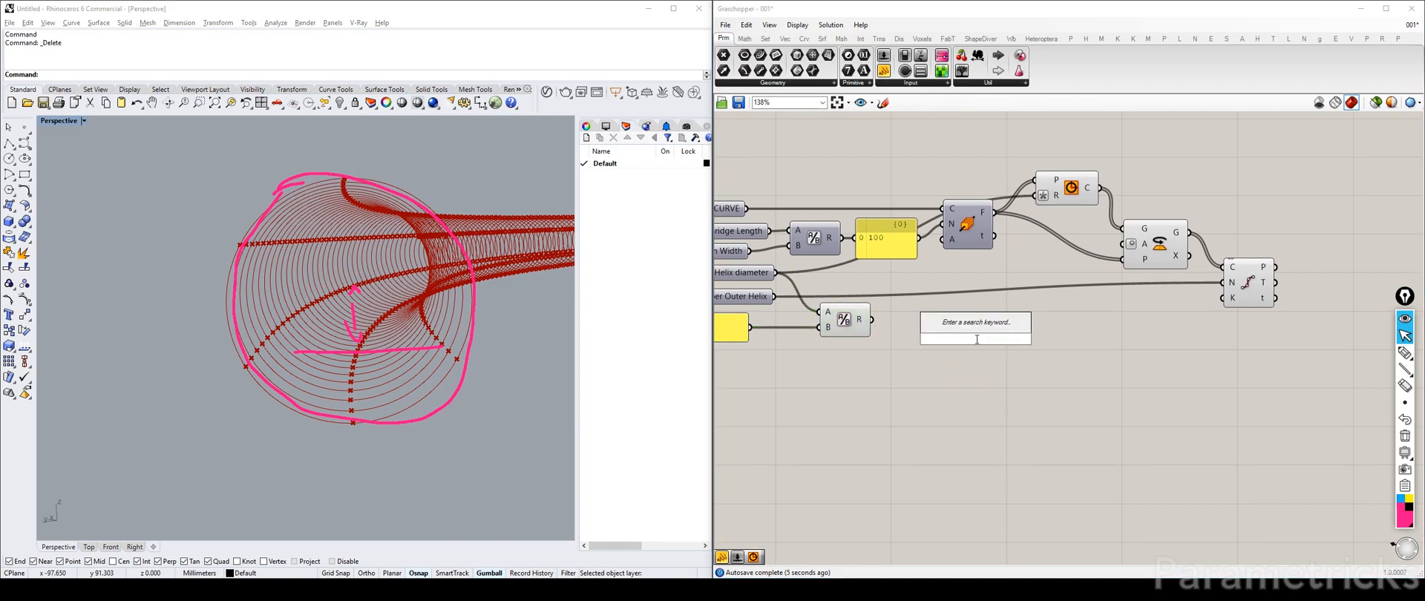
pyautogui.write('move')
pyautogui.press('Return')
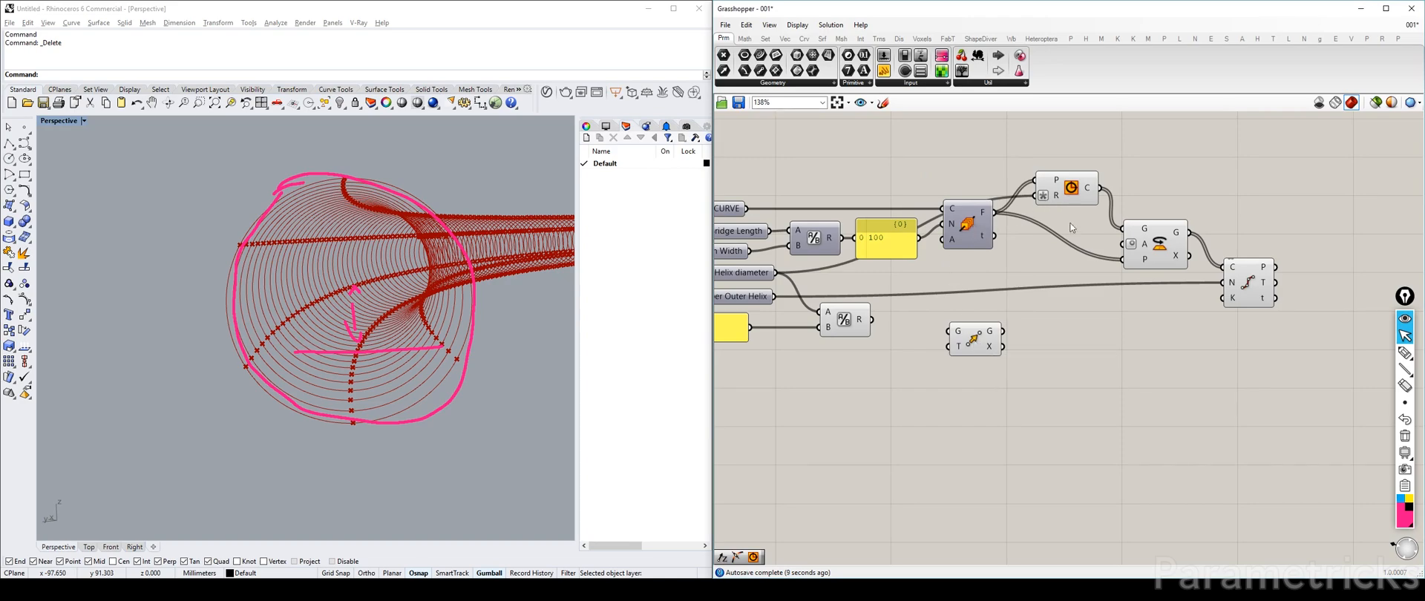
pyautogui.moveTo(898, 285); pyautogui.dragTo(874, 299, button='right')
pyautogui.moveTo(959, 344)
pyautogui.mouseDown()
pyautogui.moveTo(970, 337)
pyautogui.moveTo(925, 344)
pyautogui.moveTo(956, 343)
pyautogui.mouseUp()
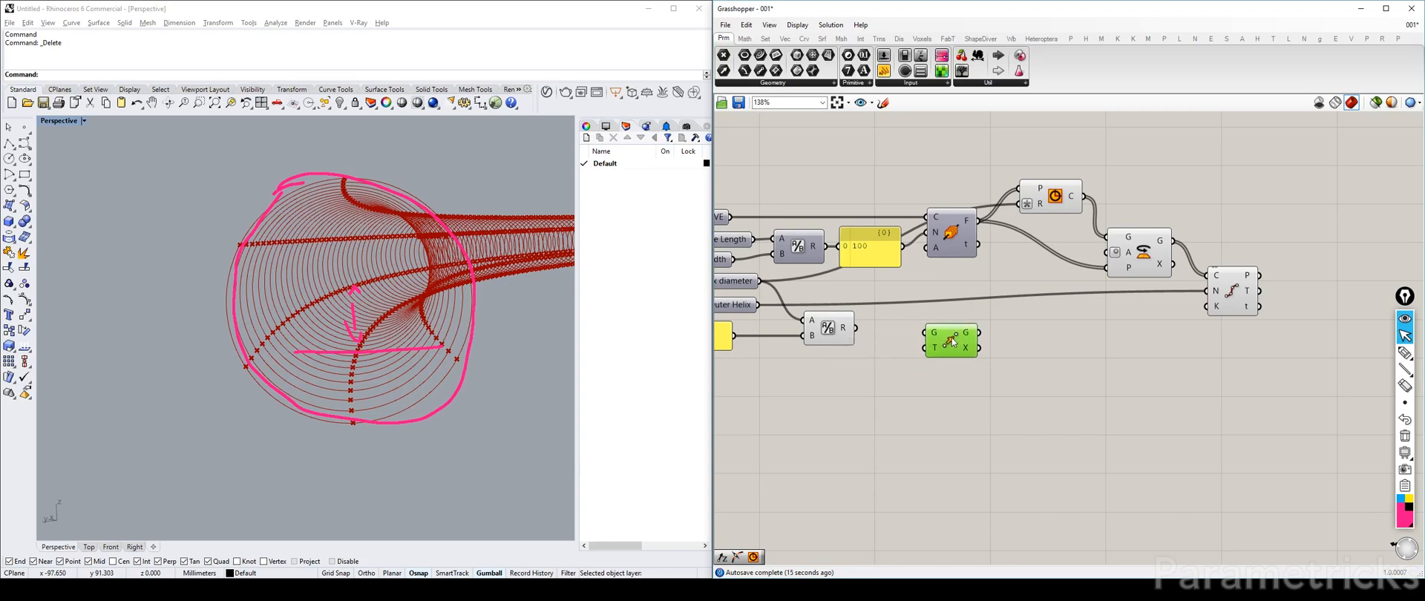
pyautogui.moveTo(836, 315); pyautogui.dragTo(939, 295, button='right')
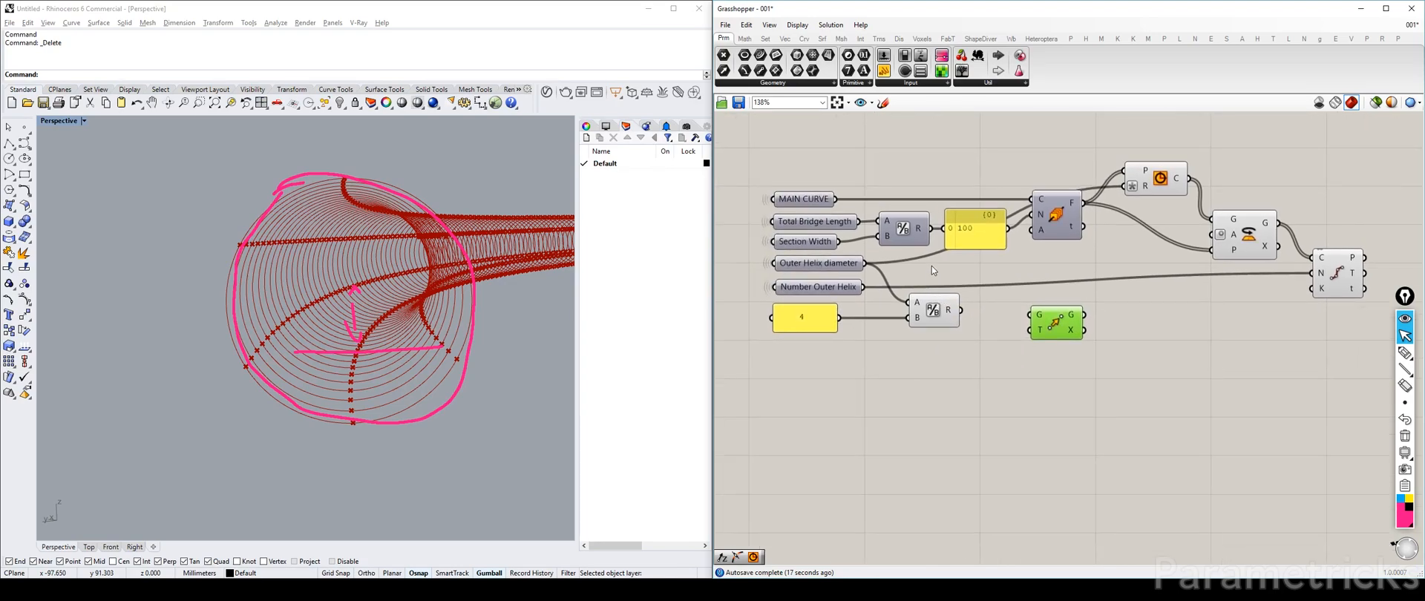
# Step: Add a List Item component above Move and connect the Perp Frames F output to its List input
pyautogui.doubleClick(1125, 321)
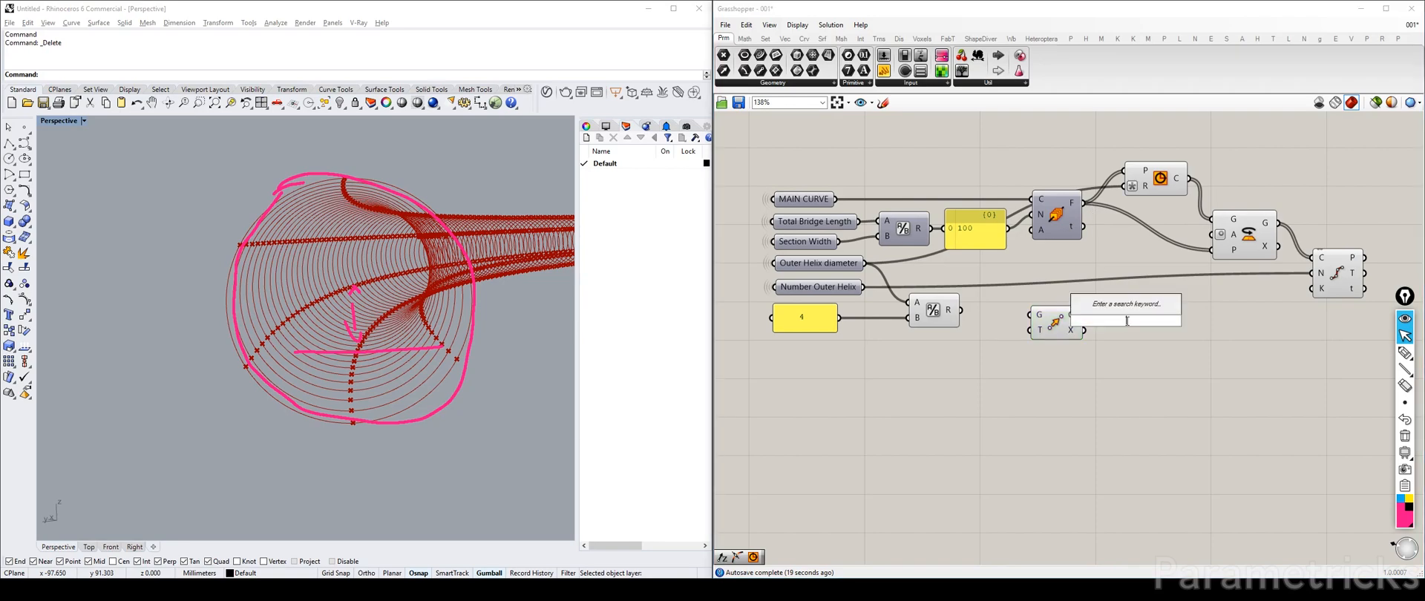
pyautogui.write('item')
pyautogui.press('Return')
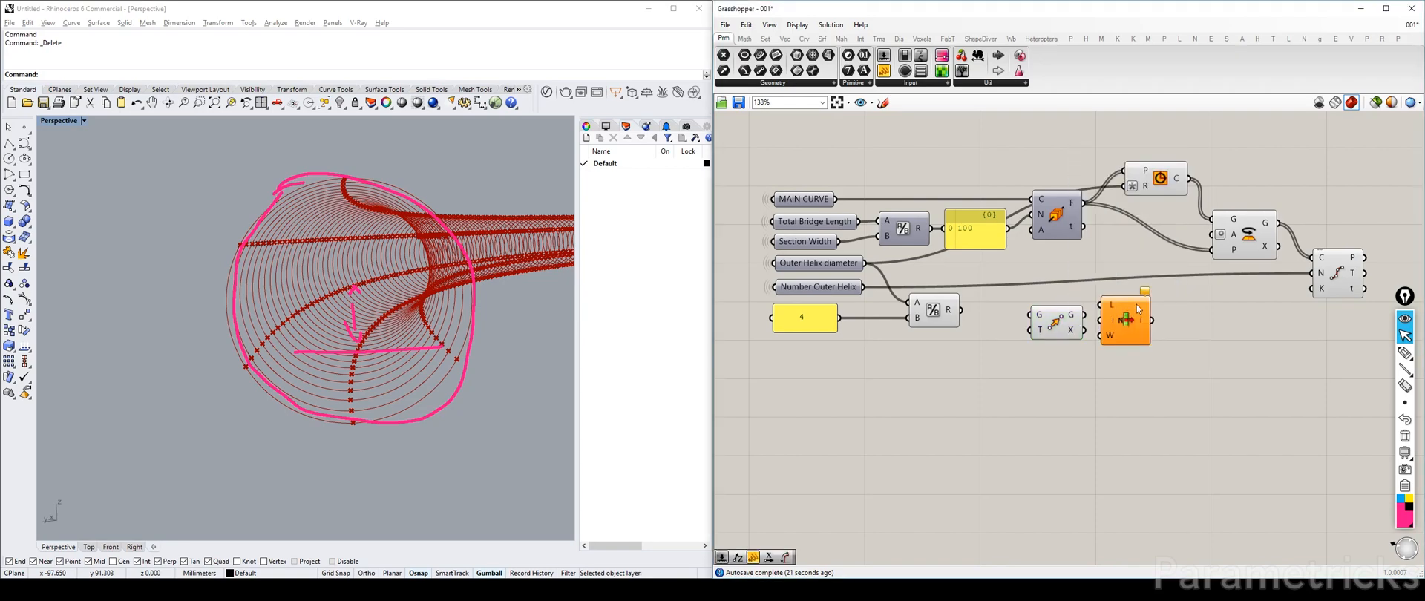
pyautogui.moveTo(1052, 327); pyautogui.dragTo(1053, 354)
pyautogui.moveTo(1141, 309); pyautogui.dragTo(936, 269, button='right')
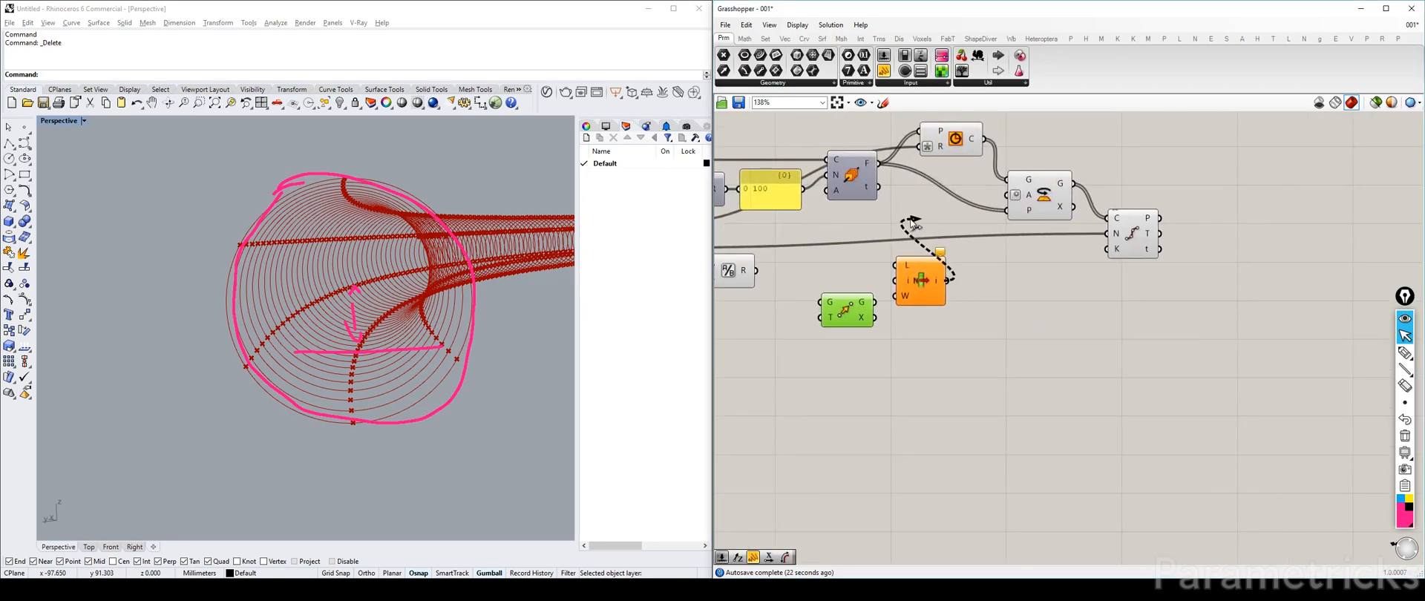
pyautogui.moveTo(866, 185); pyautogui.dragTo(911, 248)
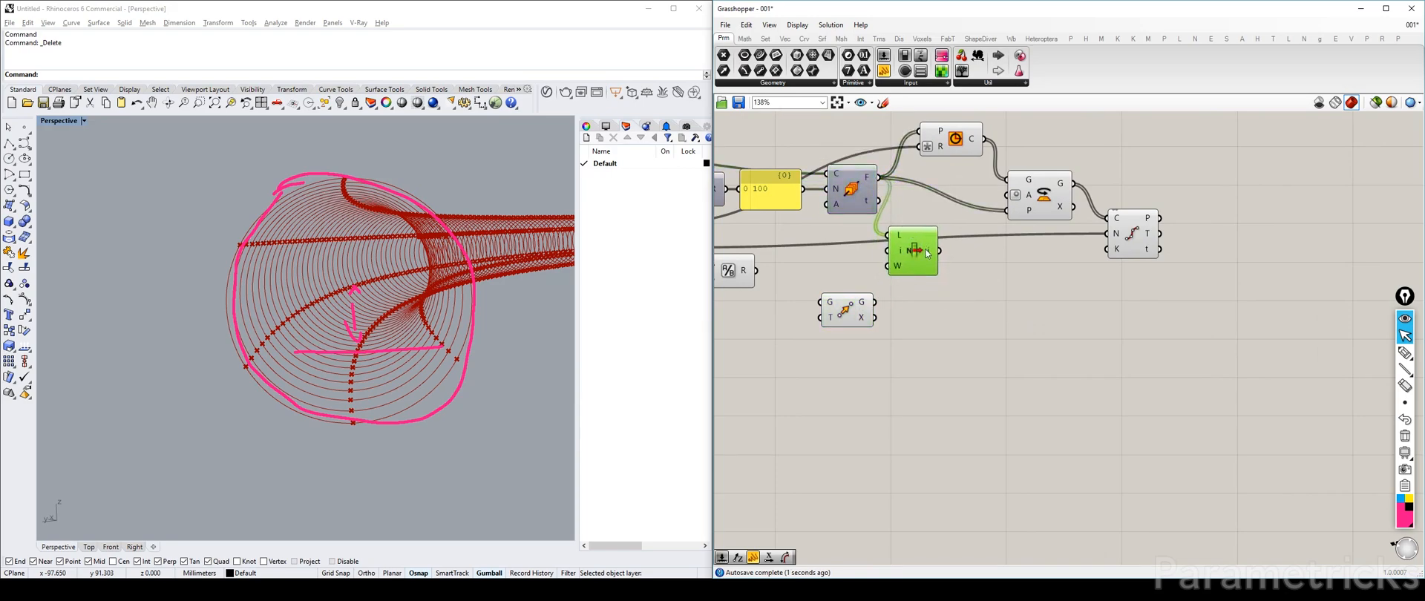
# Step: Clear the pink annotations from the viewport
pyautogui.scroll(-10, 435, 285)
pyautogui.moveTo(449, 288); pyautogui.dragTo(416, 311, button='right')
pyautogui.scroll(9, 427, 290)
pyautogui.click(1405, 437)
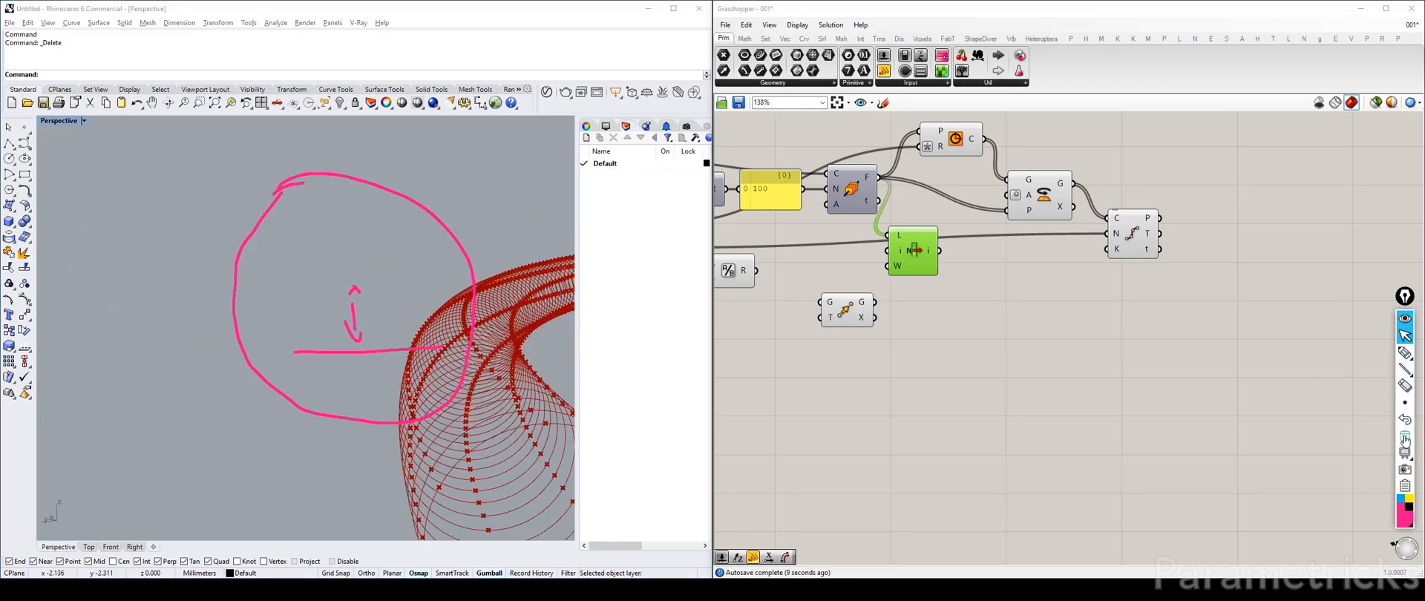
# Step: Examine the helix tube's end in the viewport while checking the List Item and Move components
pyautogui.scroll(-5, 390, 333)
pyautogui.middleClick(906, 252)
pyautogui.click(943, 285)
pyautogui.click(856, 309)
pyautogui.middleClick(859, 308)
pyautogui.click(897, 343)
pyautogui.moveTo(501, 352); pyautogui.dragTo(502, 315, button='right')
pyautogui.scroll(3, 502, 314)
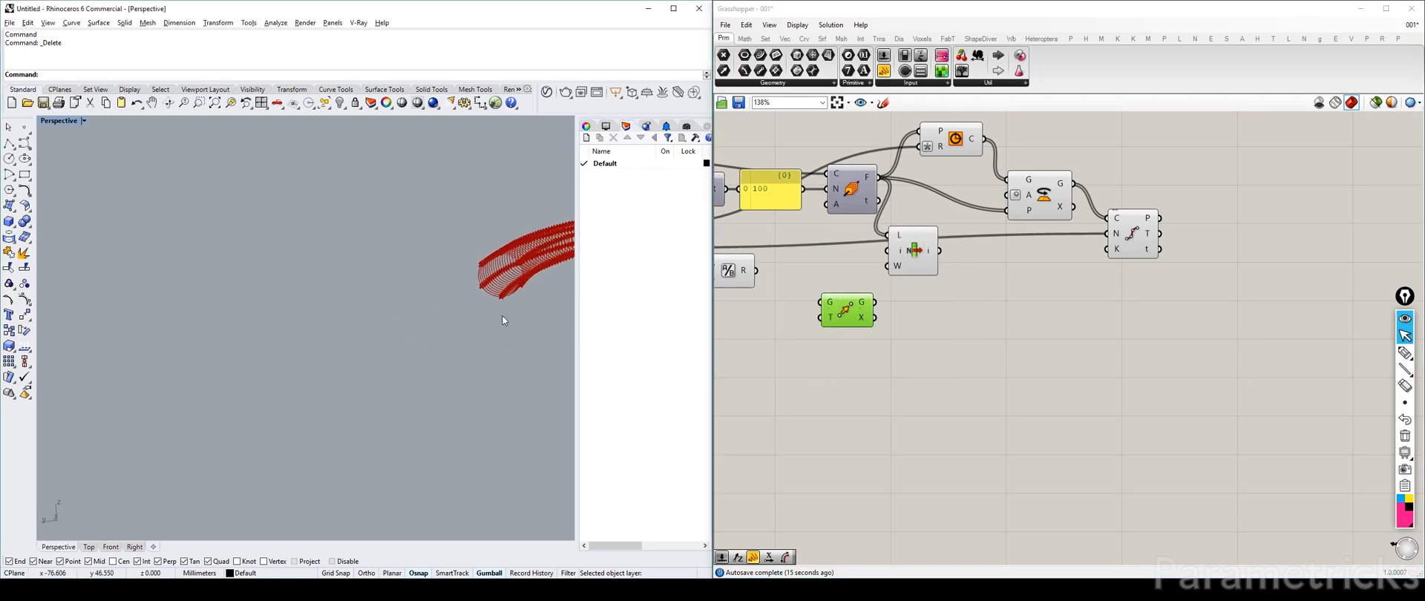
# Step: Examine which end of the helix tube carries the List Item component's selected frame in the viewport
pyautogui.scroll(-5, 502, 315)
pyautogui.click(918, 255)
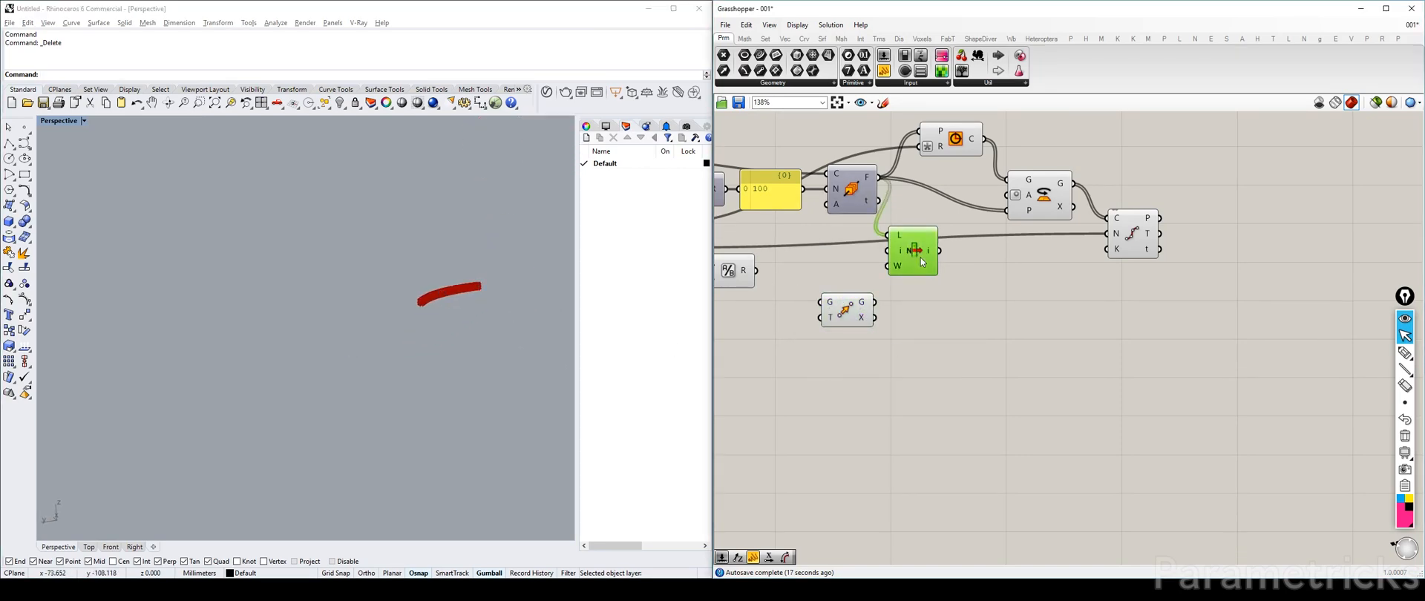
pyautogui.scroll(5, 502, 287)
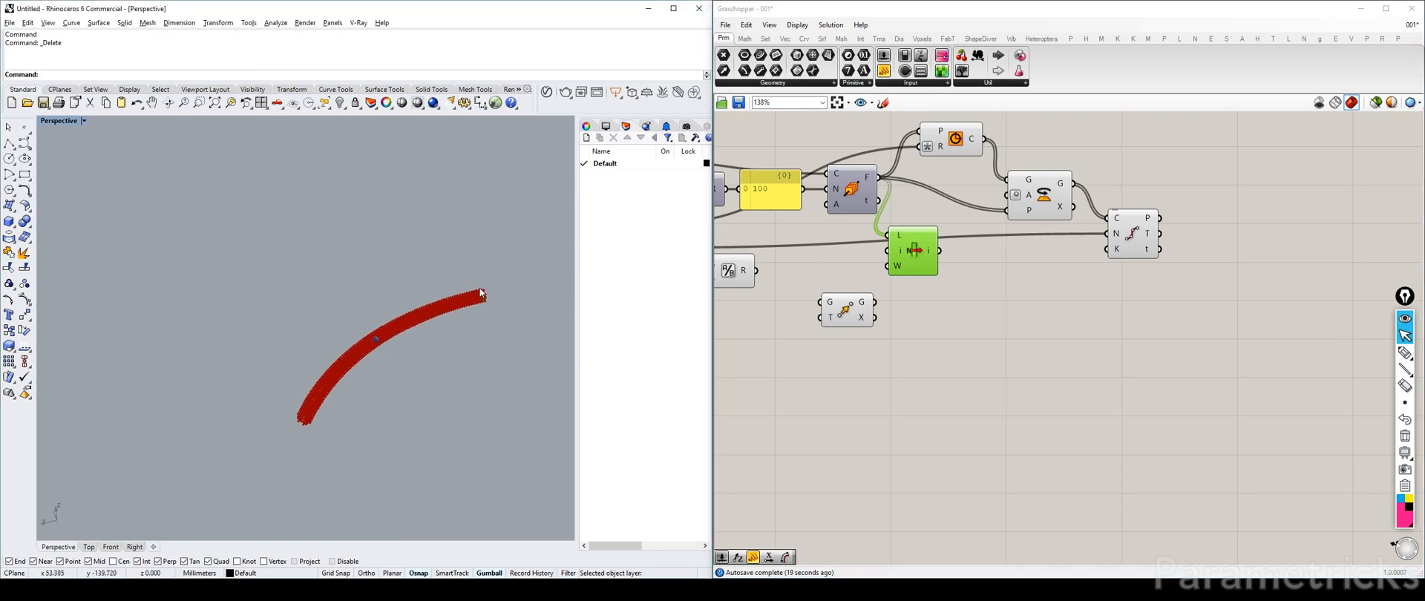
pyautogui.scroll(-3, 469, 316)
pyautogui.scroll(-2, 468, 313)
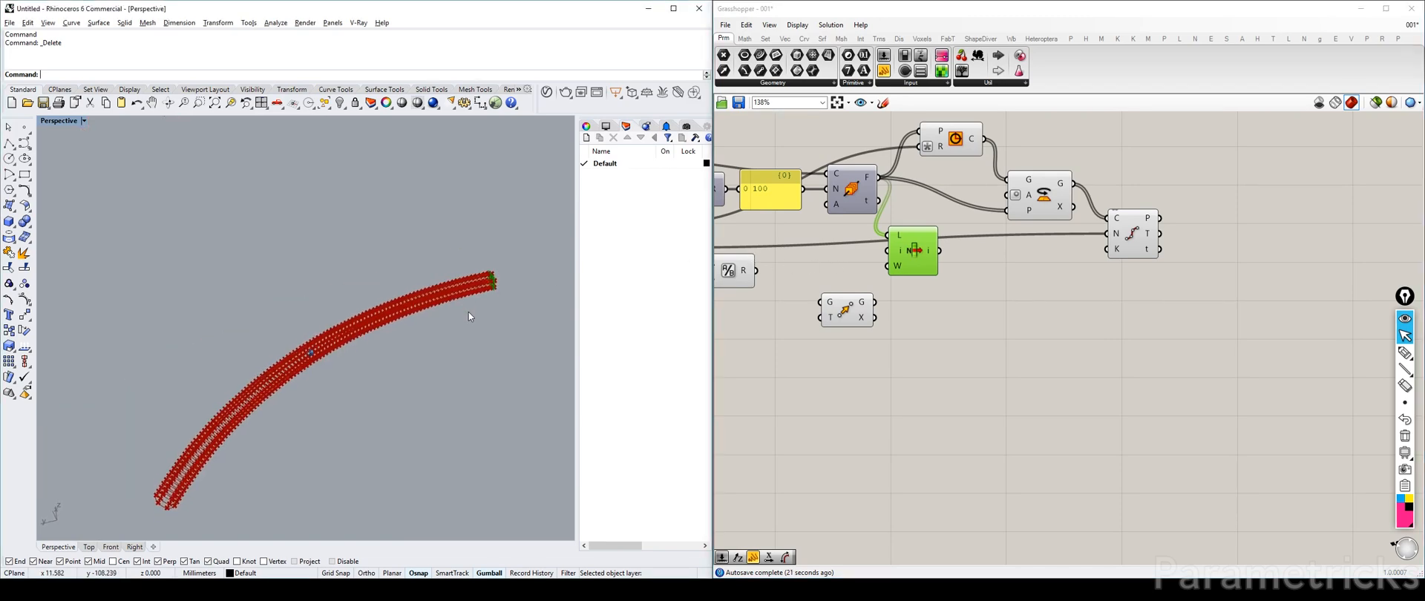
pyautogui.scroll(-3, 469, 312)
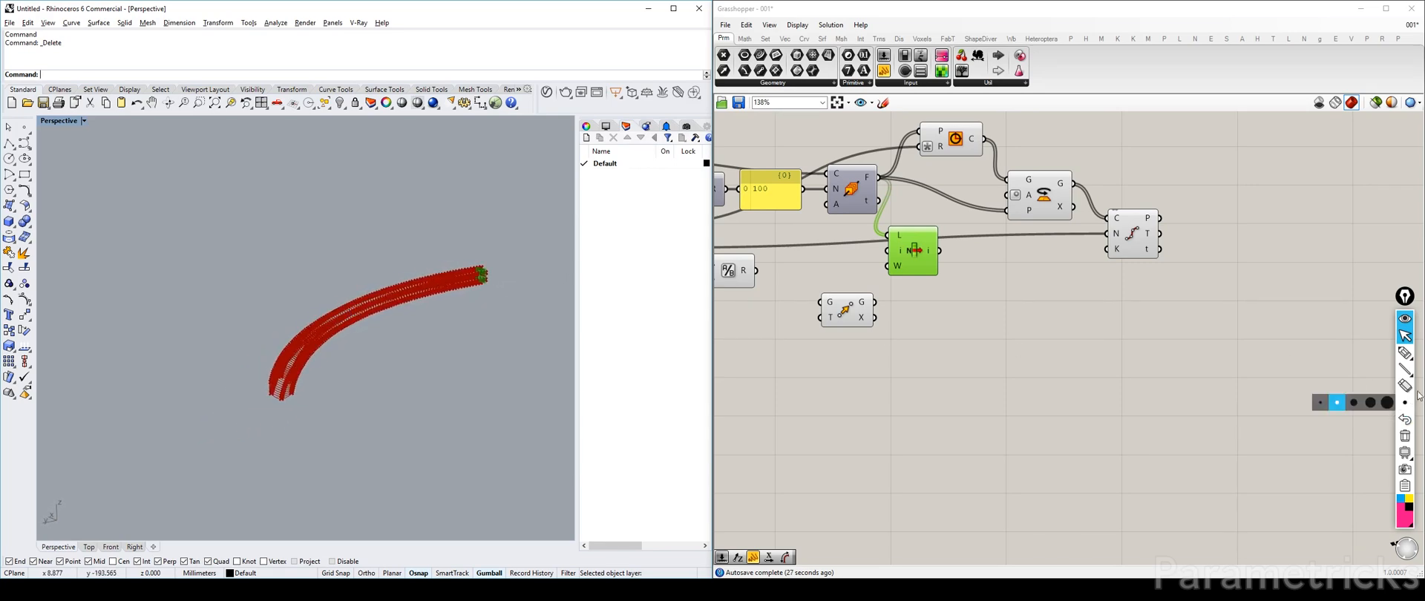
# Step: Sketch pen annotations beside both ends of the helix tube in the viewport, and clear them
pyautogui.click(1405, 354)
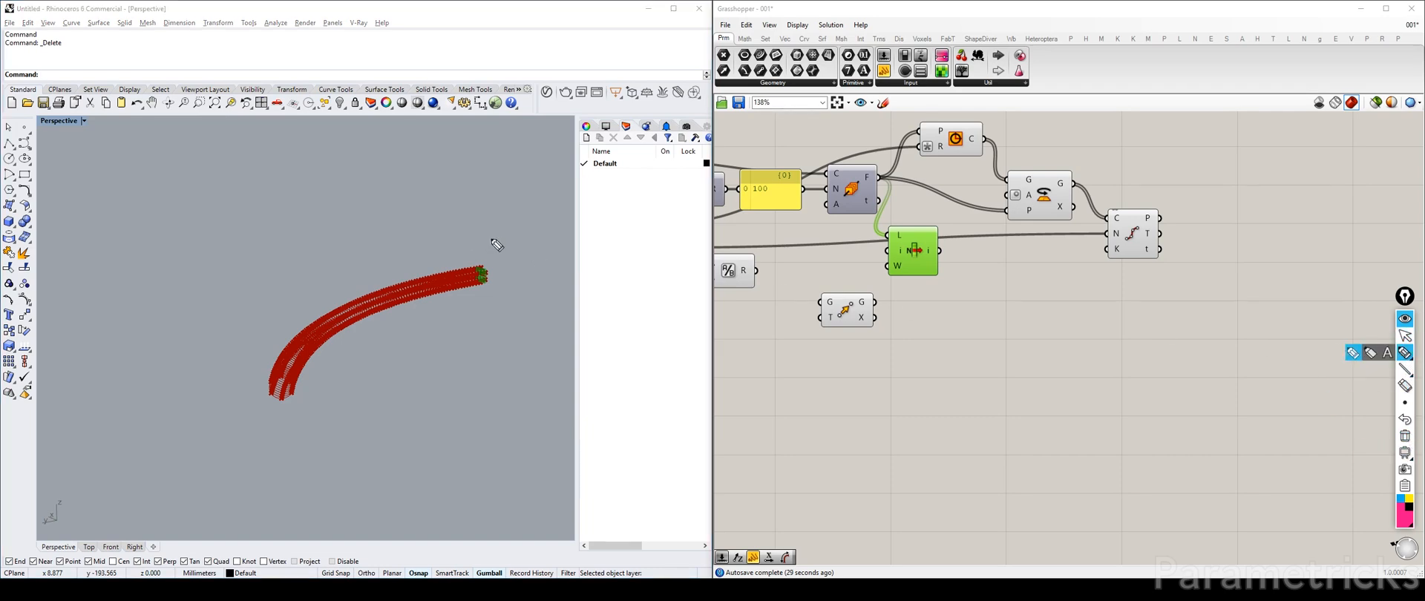
pyautogui.moveTo(512, 156); pyautogui.dragTo(571, 172)
pyautogui.moveTo(401, 176)
pyautogui.mouseDown()
pyautogui.moveTo(413, 236)
pyautogui.moveTo(444, 247)
pyautogui.mouseUp()
pyautogui.moveTo(486, 179)
pyautogui.mouseDown()
pyautogui.moveTo(482, 227)
pyautogui.moveTo(497, 227)
pyautogui.mouseUp()
pyautogui.moveTo(541, 173); pyautogui.dragTo(552, 231)
pyautogui.moveTo(282, 403)
pyautogui.mouseDown()
pyautogui.moveTo(296, 413)
pyautogui.moveTo(304, 397)
pyautogui.mouseUp()
pyautogui.moveTo(491, 269)
pyautogui.mouseDown()
pyautogui.moveTo(512, 263)
pyautogui.moveTo(509, 278)
pyautogui.mouseUp()
pyautogui.moveTo(286, 424)
pyautogui.mouseDown()
pyautogui.moveTo(298, 448)
pyautogui.moveTo(273, 443)
pyautogui.moveTo(309, 437)
pyautogui.mouseUp()
pyautogui.click(1405, 436)
pyautogui.middleClick(952, 317)
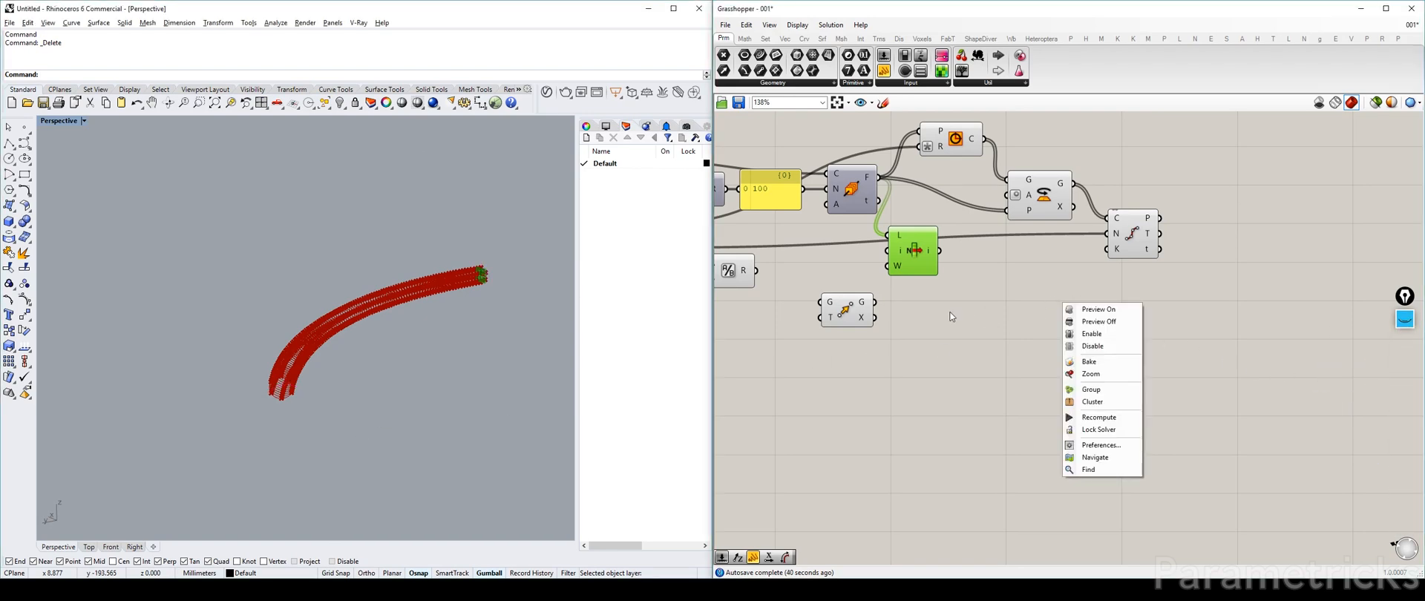
pyautogui.click(1014, 350)
pyautogui.click(1405, 319)
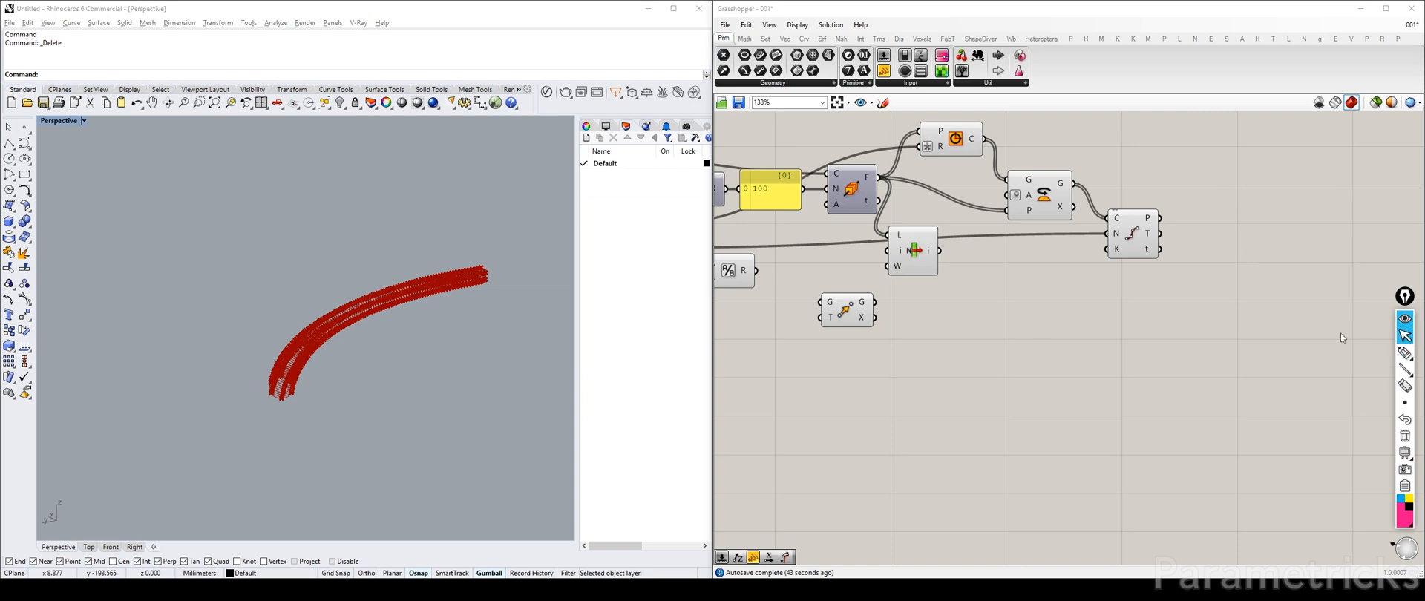
# Step: Insert a Flip Curve component between the Move component's G output and the MAIN CURVE parameter
pyautogui.scroll(-5, 1028, 350)
pyautogui.scroll(4, 955, 337)
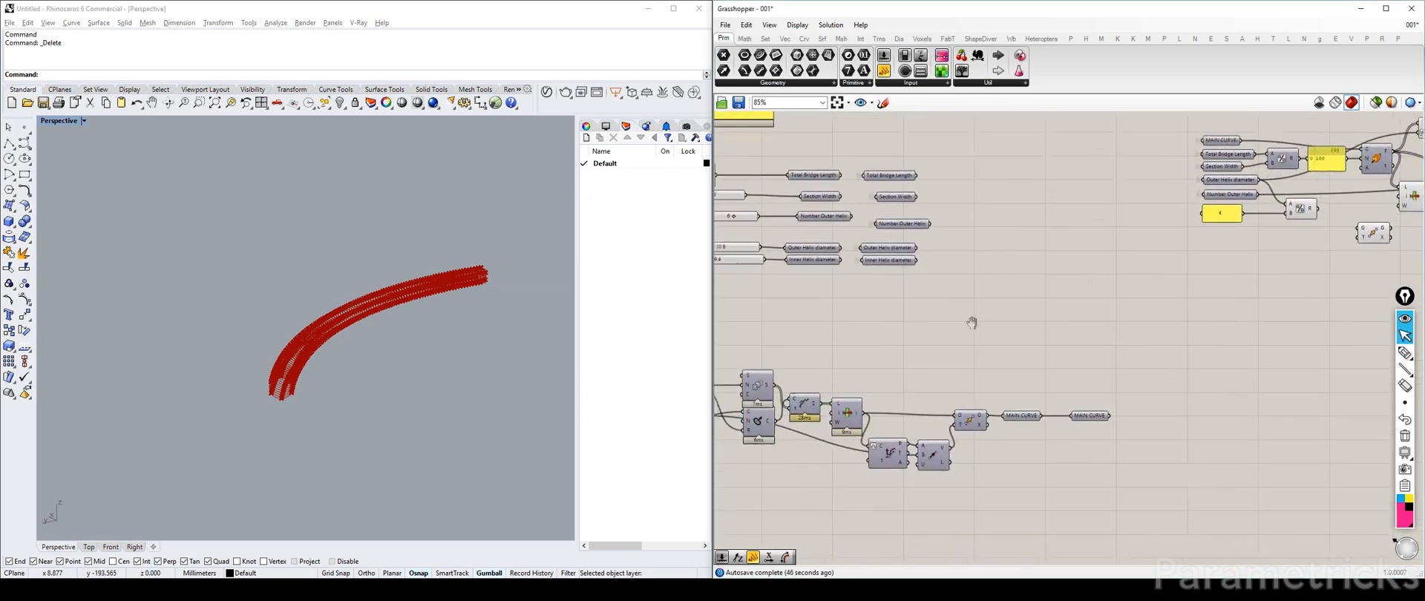
pyautogui.scroll(1, 1073, 316)
pyautogui.doubleClick(1116, 369)
pyautogui.write('flip')
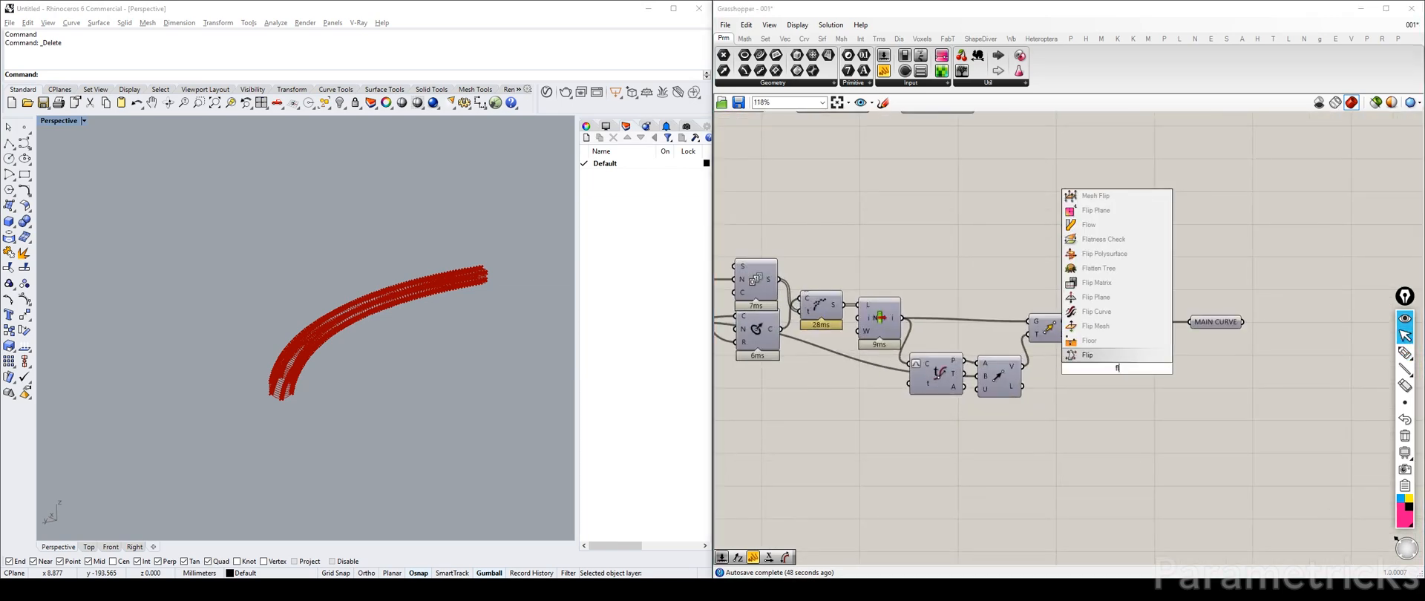
pyautogui.press('Return')
pyautogui.moveTo(1123, 323); pyautogui.dragTo(1022, 308, button='right')
pyautogui.click(1021, 308)
pyautogui.moveTo(1021, 308); pyautogui.dragTo(1089, 308)
pyautogui.moveTo(1019, 353); pyautogui.dragTo(1053, 306)
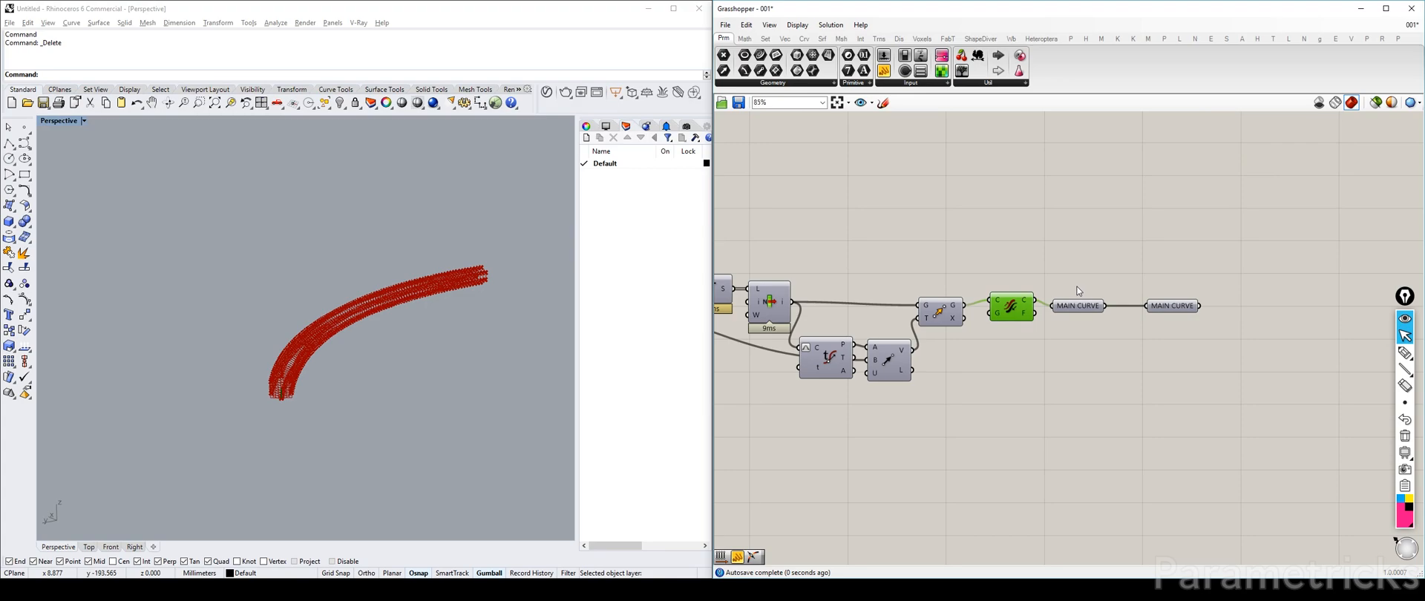
# Step: Turn off the preview of the Flip Curve component
pyautogui.scroll(-4, 1032, 285)
pyautogui.scroll(5, 1033, 285)
pyautogui.click(996, 307)
pyautogui.press('space')
pyautogui.click(1029, 337)
# Step: Check the List Item component's frame at the tube's end, and reposition that component beyond the Move component
pyautogui.moveTo(502, 327); pyautogui.dragTo(506, 320, button='right')
pyautogui.moveTo(869, 358); pyautogui.dragTo(1073, 336, button='right')
pyautogui.click(986, 397)
pyautogui.click(1206, 291)
pyautogui.moveTo(1215, 288); pyautogui.dragTo(1067, 310, button='right')
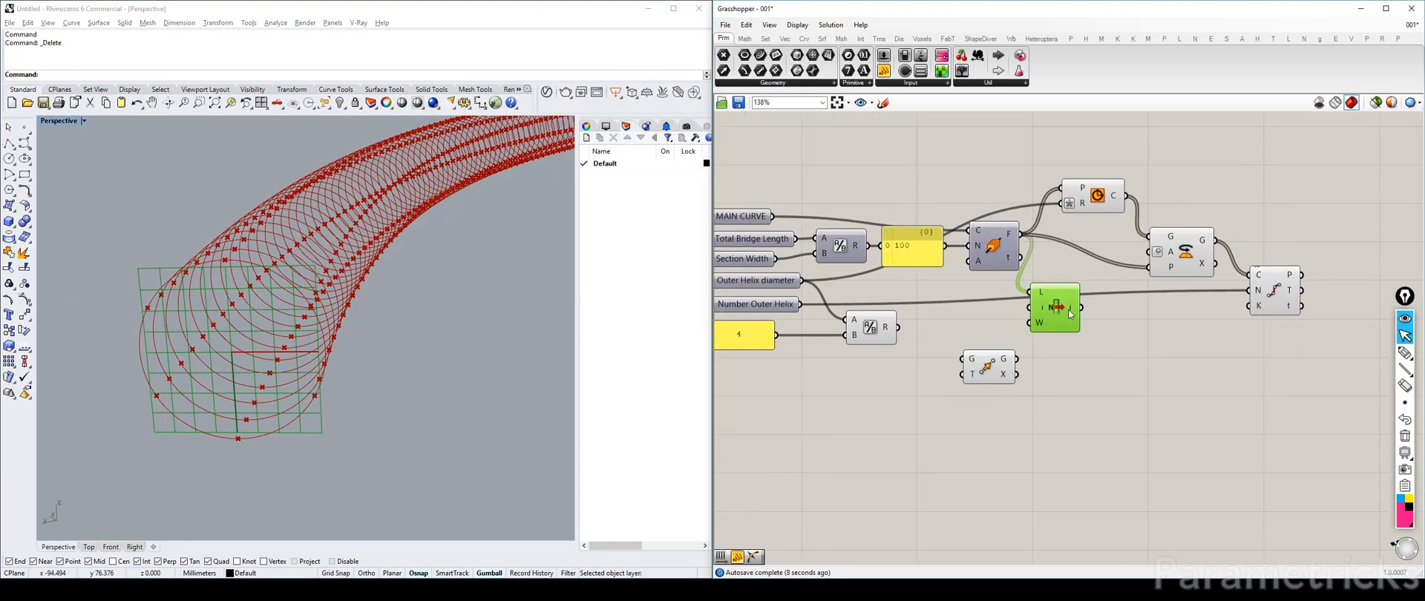
pyautogui.moveTo(1069, 327); pyautogui.dragTo(1152, 386)
# Step: Search for the Construct Point component to place below the Move component
pyautogui.doubleClick(954, 443)
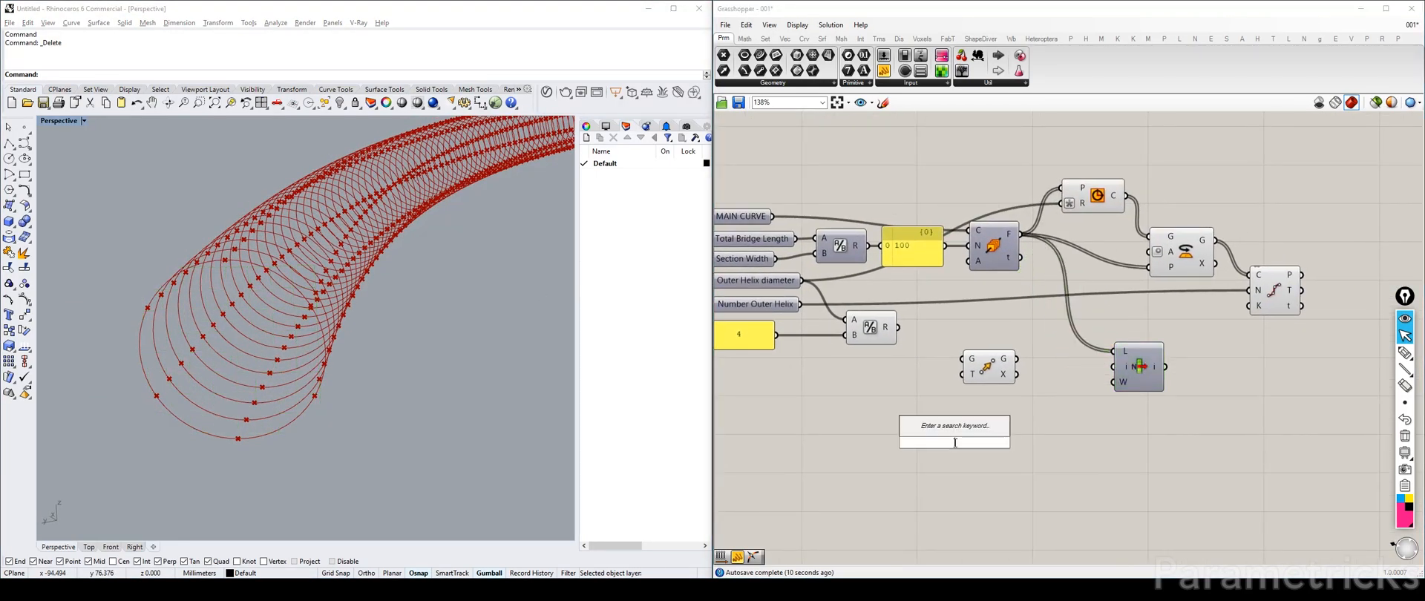
pyautogui.write('point')
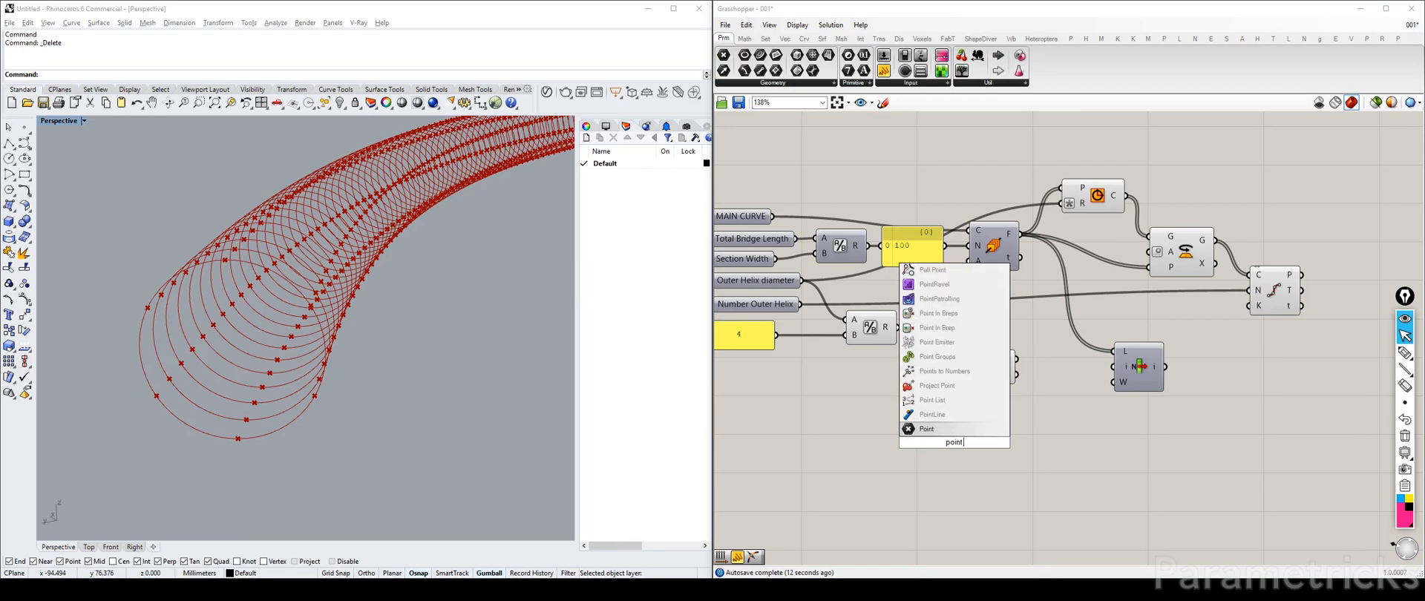
pyautogui.write(' xzy')
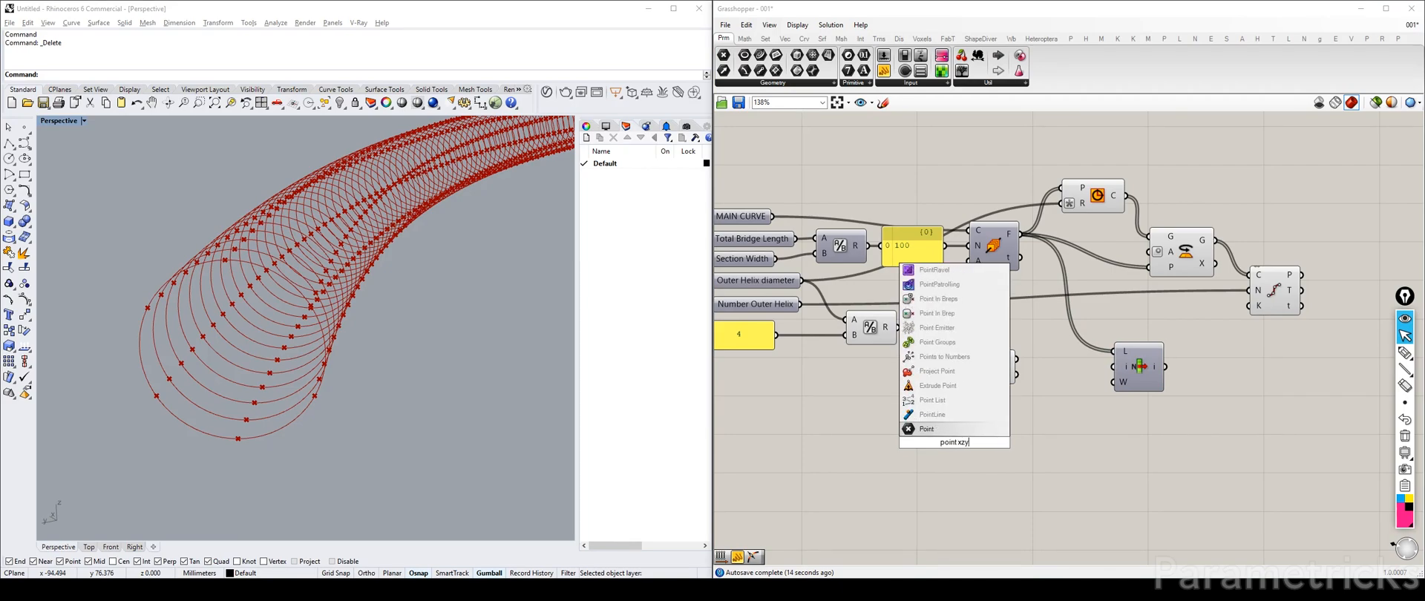
pyautogui.press('BackSpace')
pyautogui.press('BackSpace')
pyautogui.press('BackSpace')
pyautogui.press('BackSpace')
pyautogui.write('con')
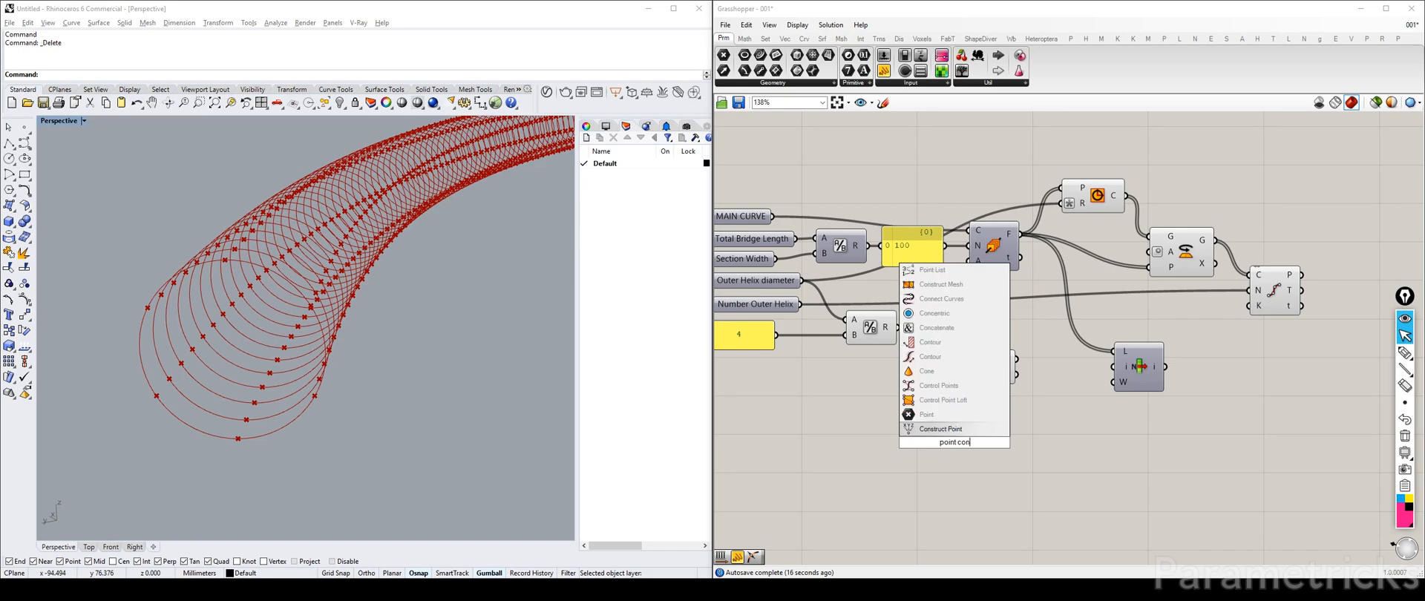
pyautogui.press('Return')
pyautogui.moveTo(951, 439); pyautogui.dragTo(957, 319)
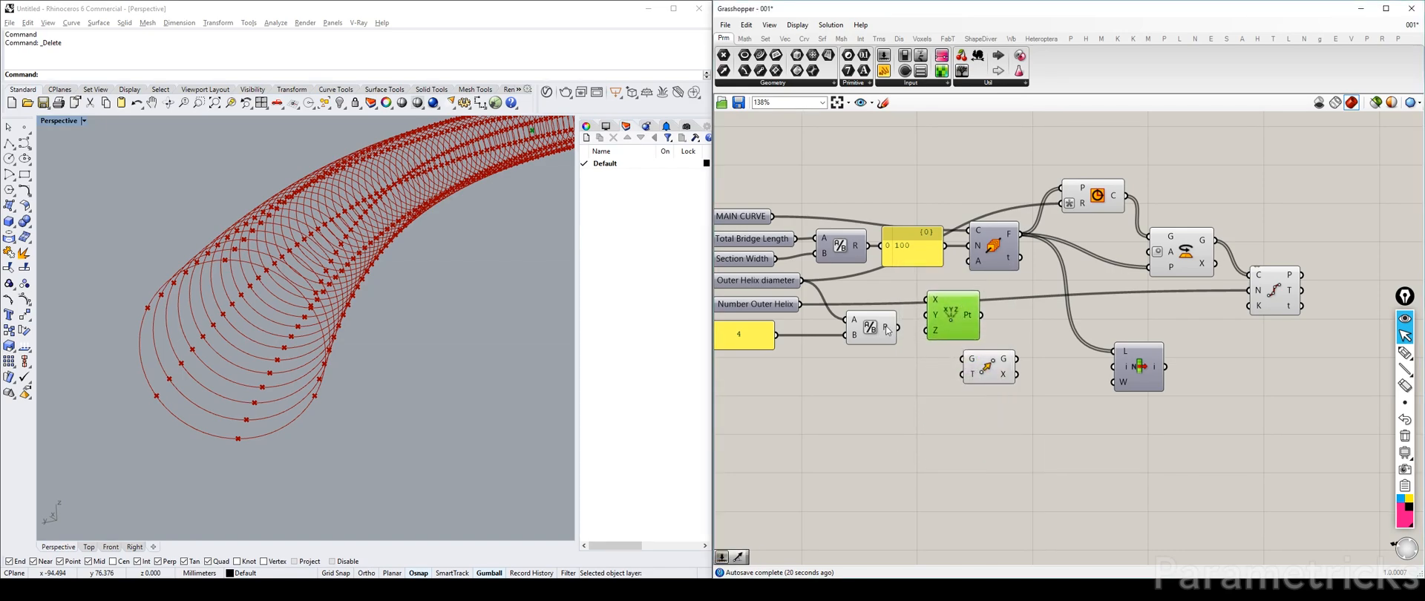
pyautogui.moveTo(888, 333)
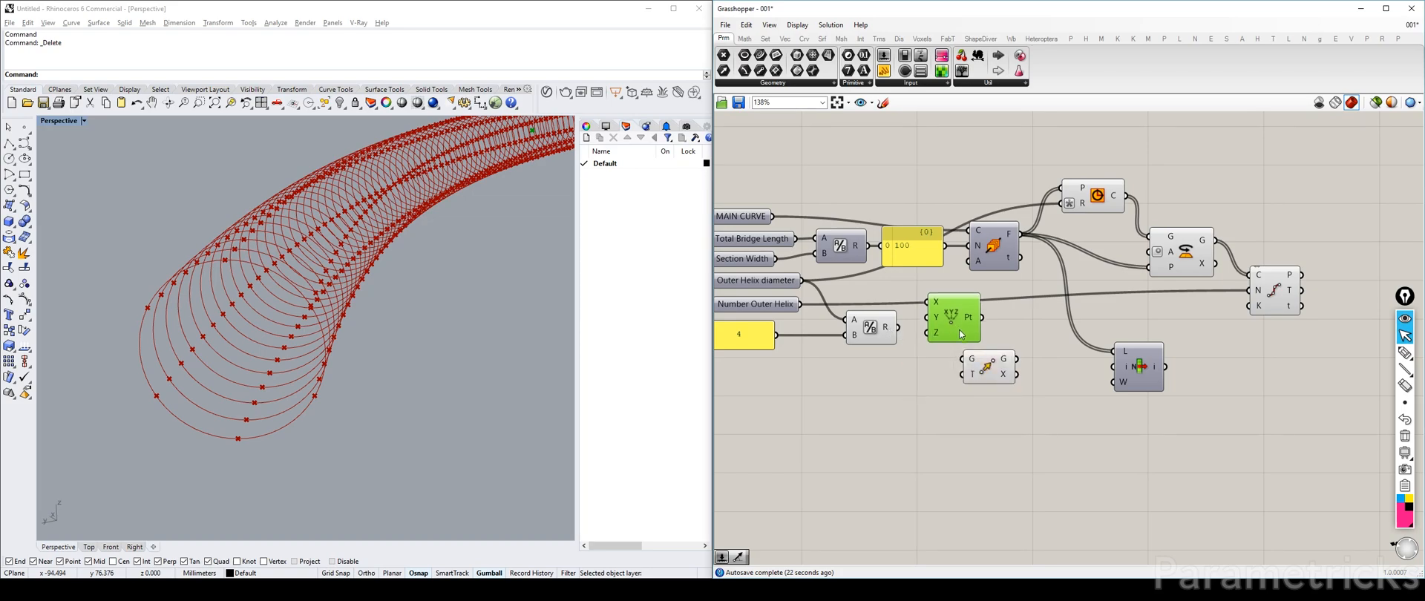
pyautogui.press('Delete')
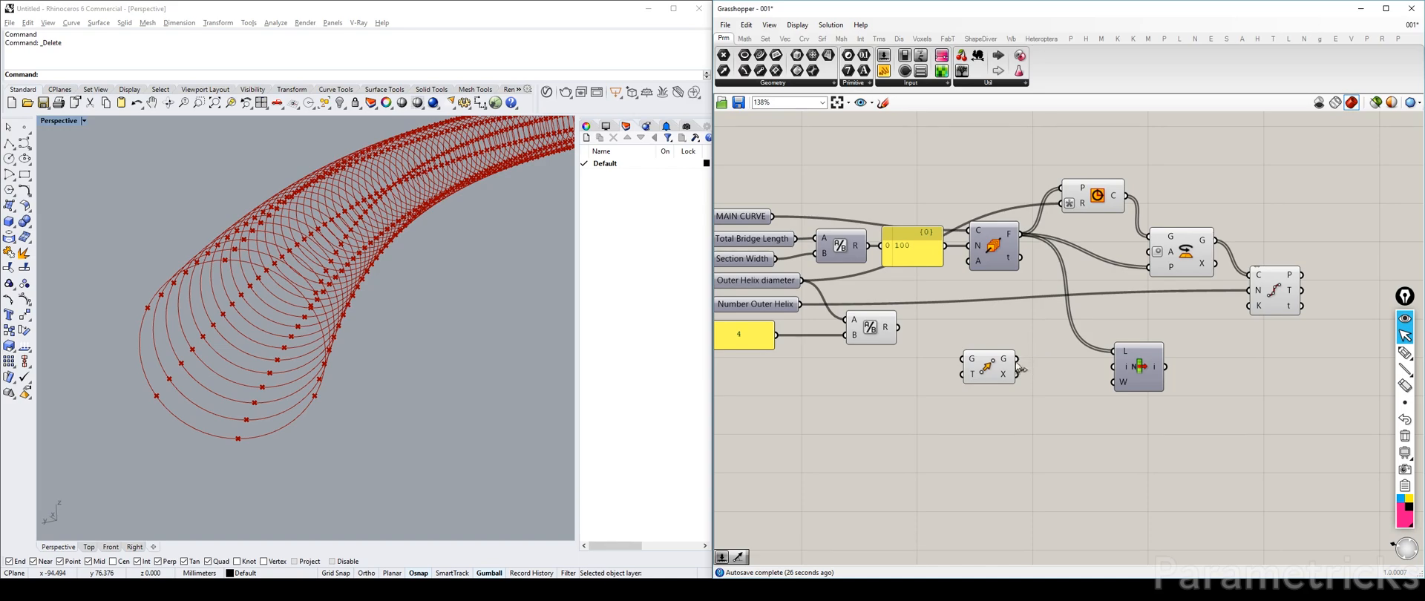
# Step: Move the List Item component closer to the division component and hide the MAIN CURVE preview
pyautogui.moveTo(1152, 376); pyautogui.dragTo(1066, 324)
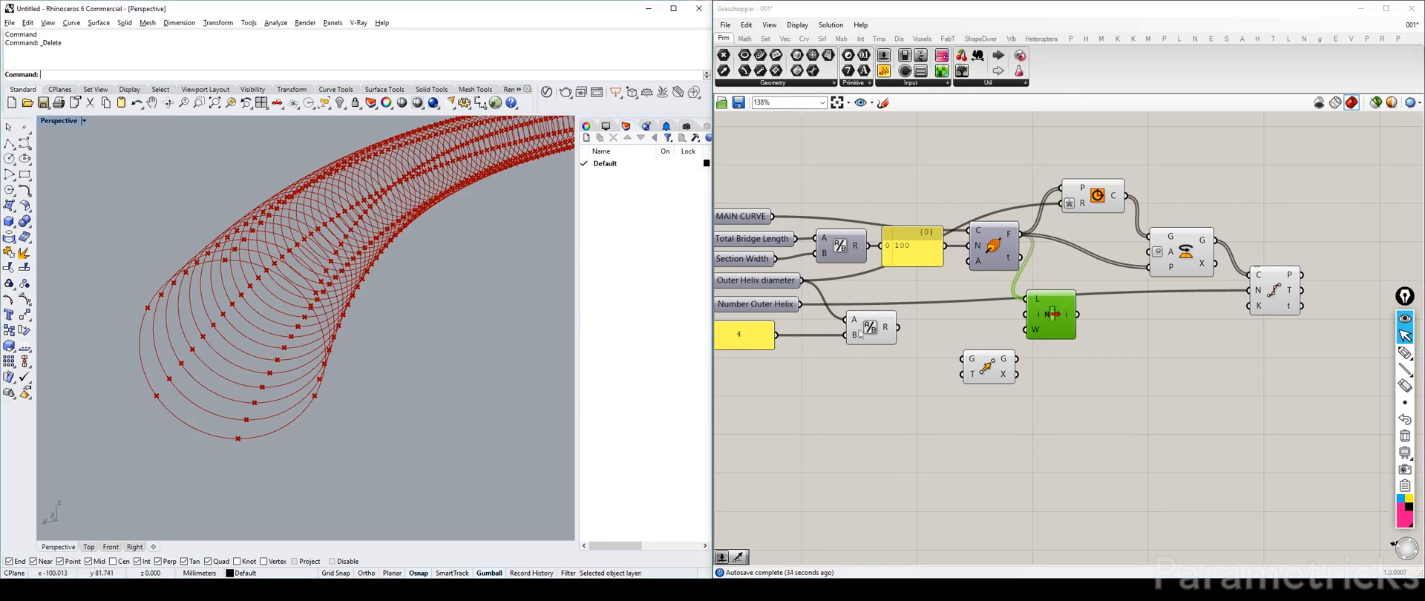
pyautogui.click(739, 227)
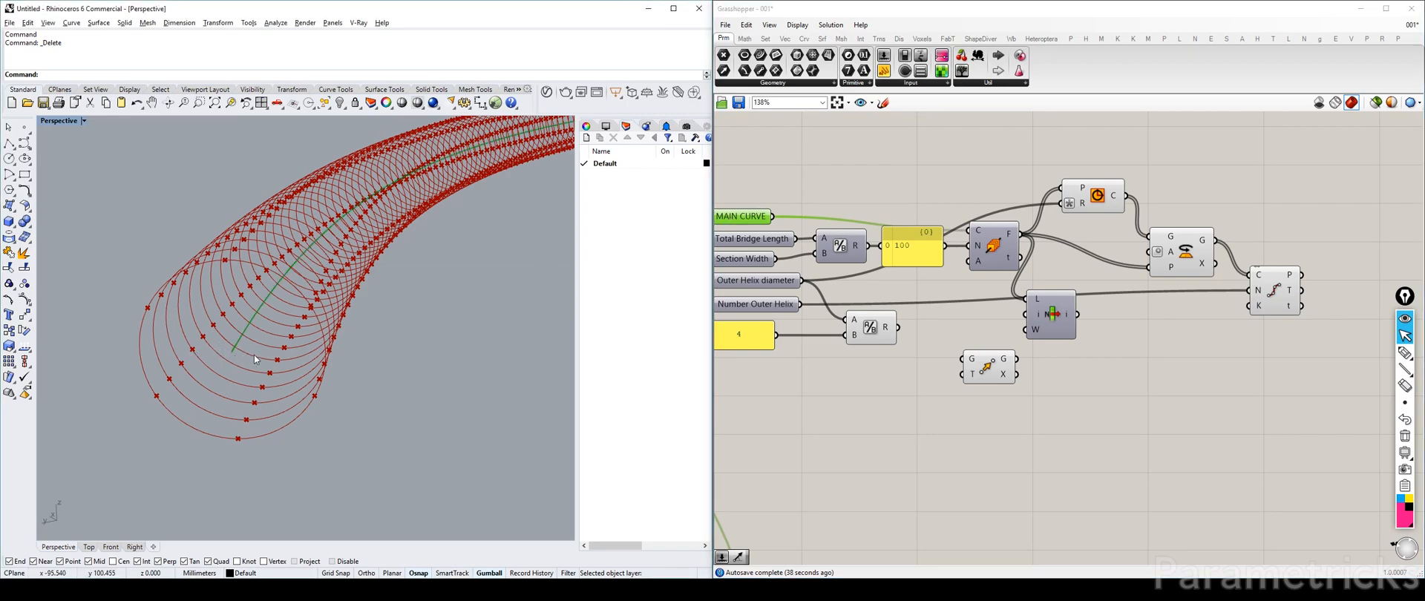
pyautogui.click(747, 215)
pyautogui.hotkey('ctrl', 'q')
pyautogui.moveTo(765, 296); pyautogui.dragTo(822, 288, button='right')
pyautogui.moveTo(947, 323)
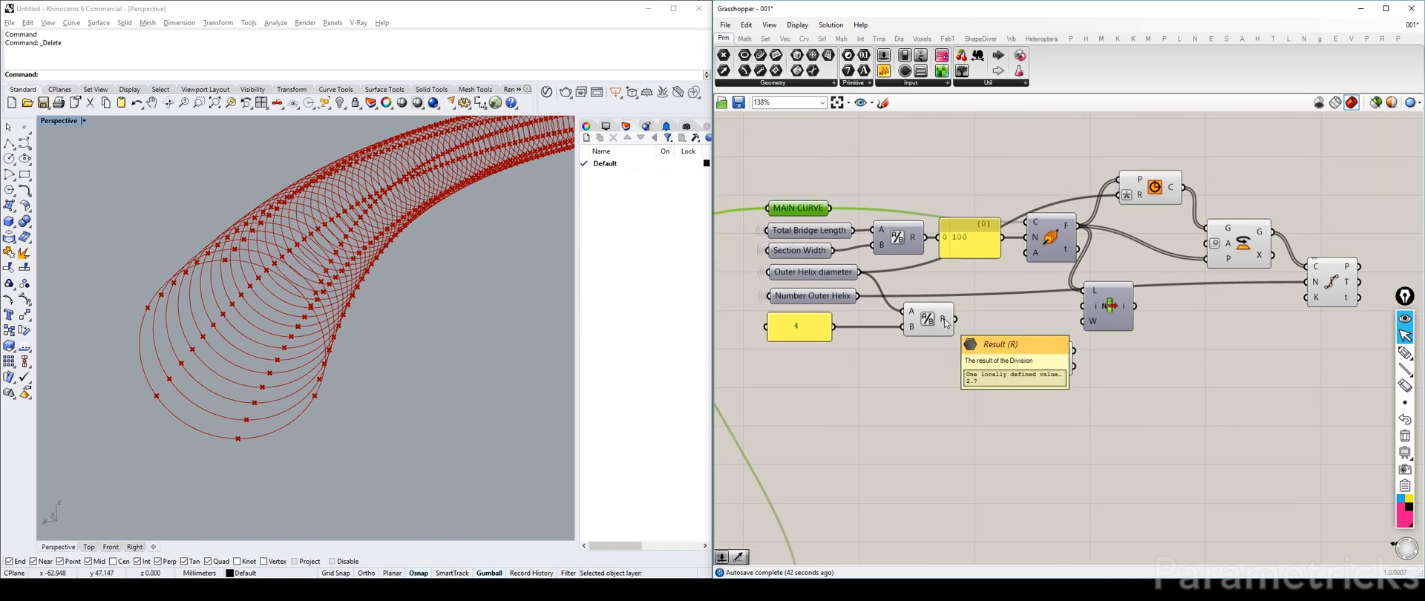
pyautogui.moveTo(946, 323); pyautogui.dragTo(935, 321)
pyautogui.moveTo(974, 317); pyautogui.dragTo(765, 311, button='right')
# Step: Place Move beside List Item, show the selected plane's preview, and connect that plane to Move's geometry input
pyautogui.moveTo(855, 357); pyautogui.dragTo(954, 365)
pyautogui.click(900, 300)
pyautogui.hotkey('ctrl', 'q')
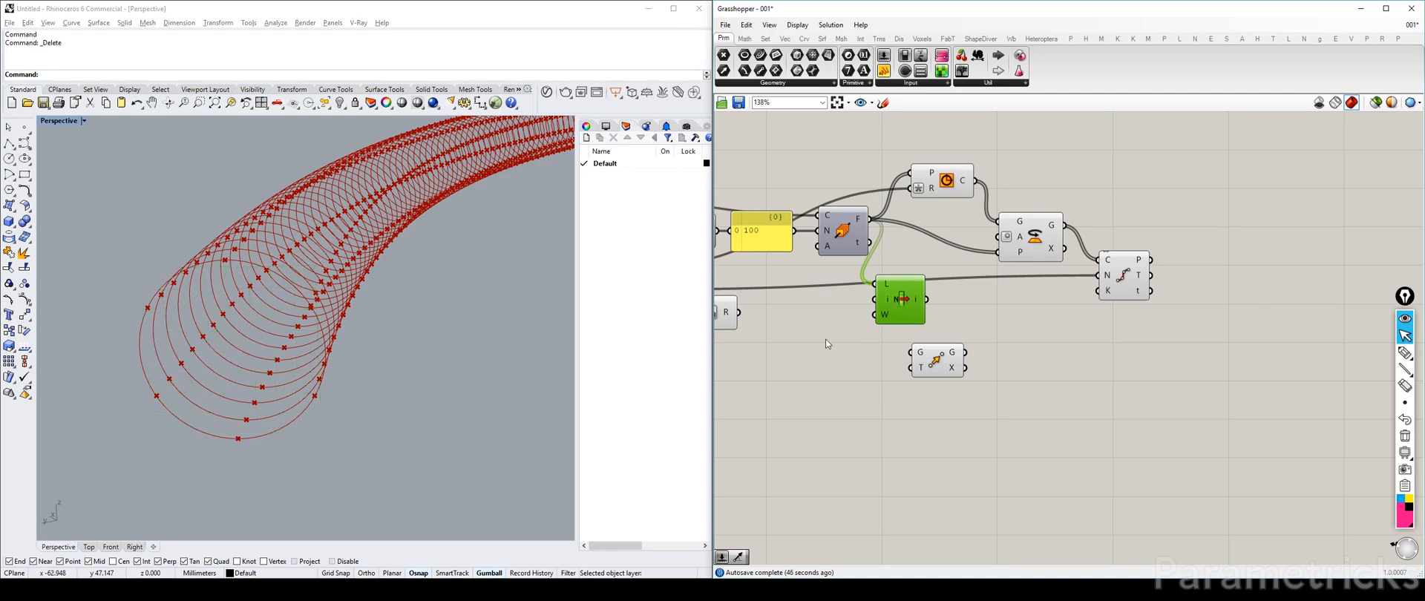
pyautogui.moveTo(825, 344); pyautogui.dragTo(919, 329, button='right')
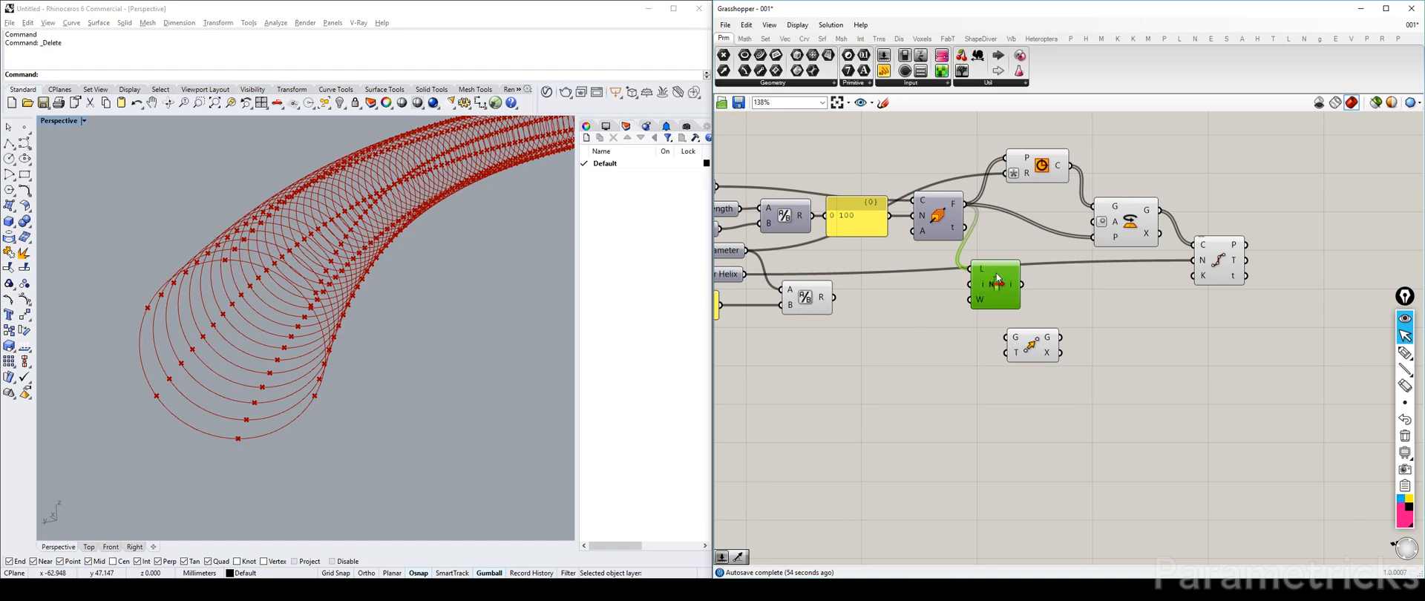
pyautogui.hotkey('ctrl', 'q')
pyautogui.hotkey('ctrl', 'q')
pyautogui.hotkey('ctrl', 'q')
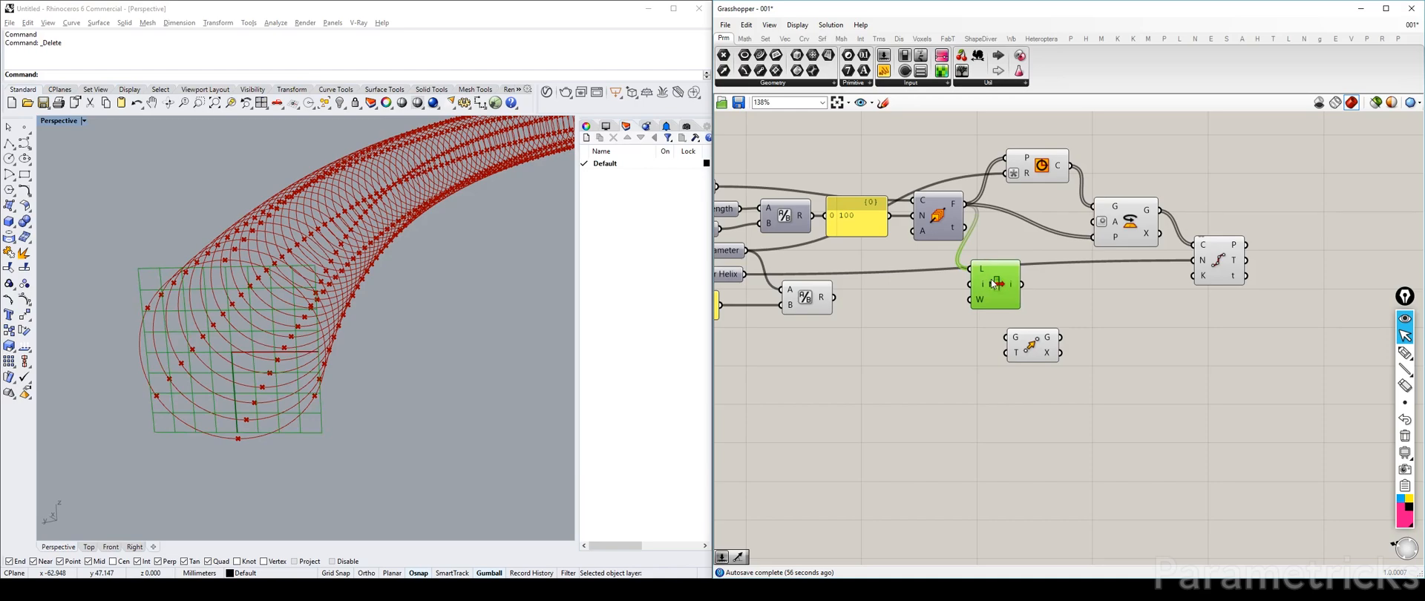
pyautogui.moveTo(1023, 340); pyautogui.dragTo(1033, 312)
# Step: Add a Unit Z vector driven by the helix diameter division result and connect it to Move's translation input
pyautogui.doubleClick(921, 337)
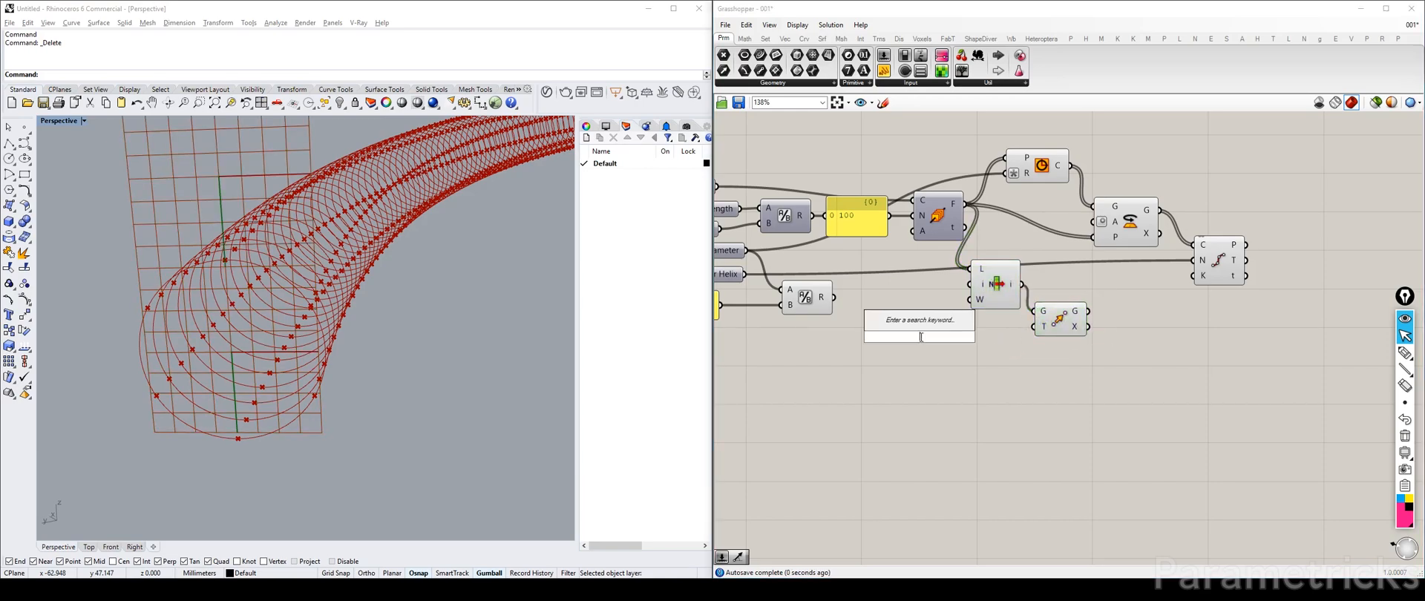
pyautogui.write('z')
pyautogui.press('Return')
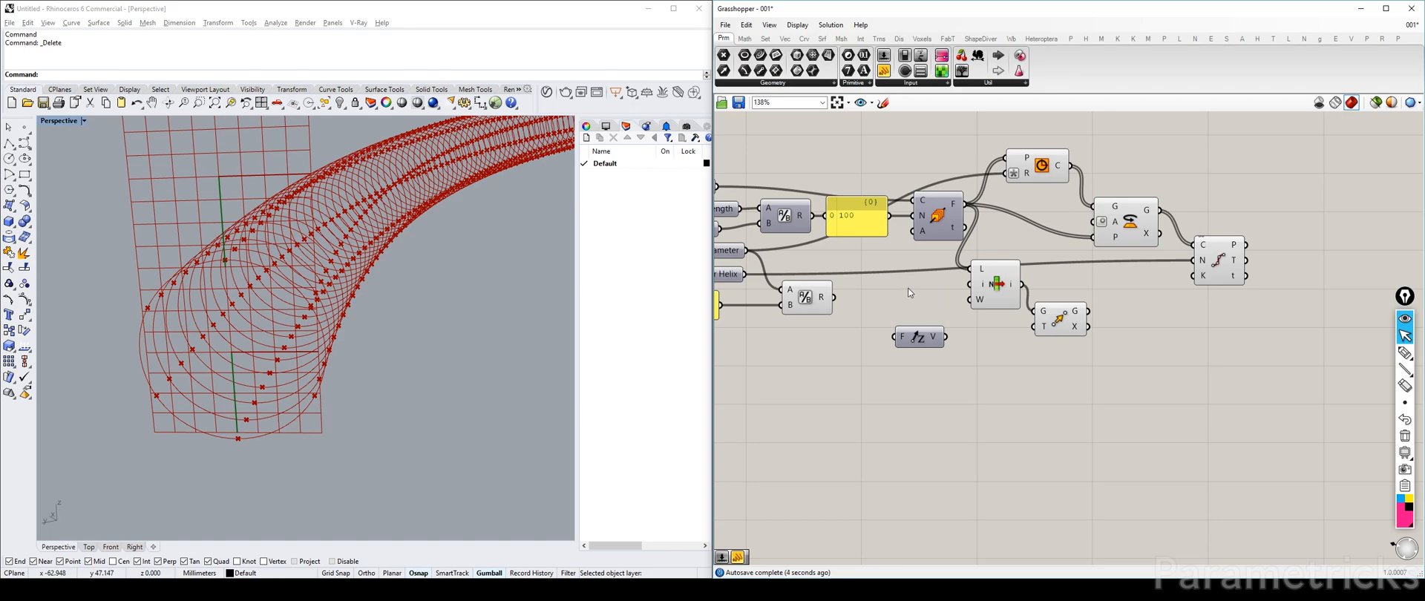
pyautogui.moveTo(833, 297); pyautogui.dragTo(994, 285)
pyautogui.moveTo(937, 337); pyautogui.dragTo(941, 306)
pyautogui.moveTo(1067, 318); pyautogui.dragTo(1069, 297)
# Step: Hide the List Item preview and set the expression of Unit Z's factor input to -x
pyautogui.click(981, 276)
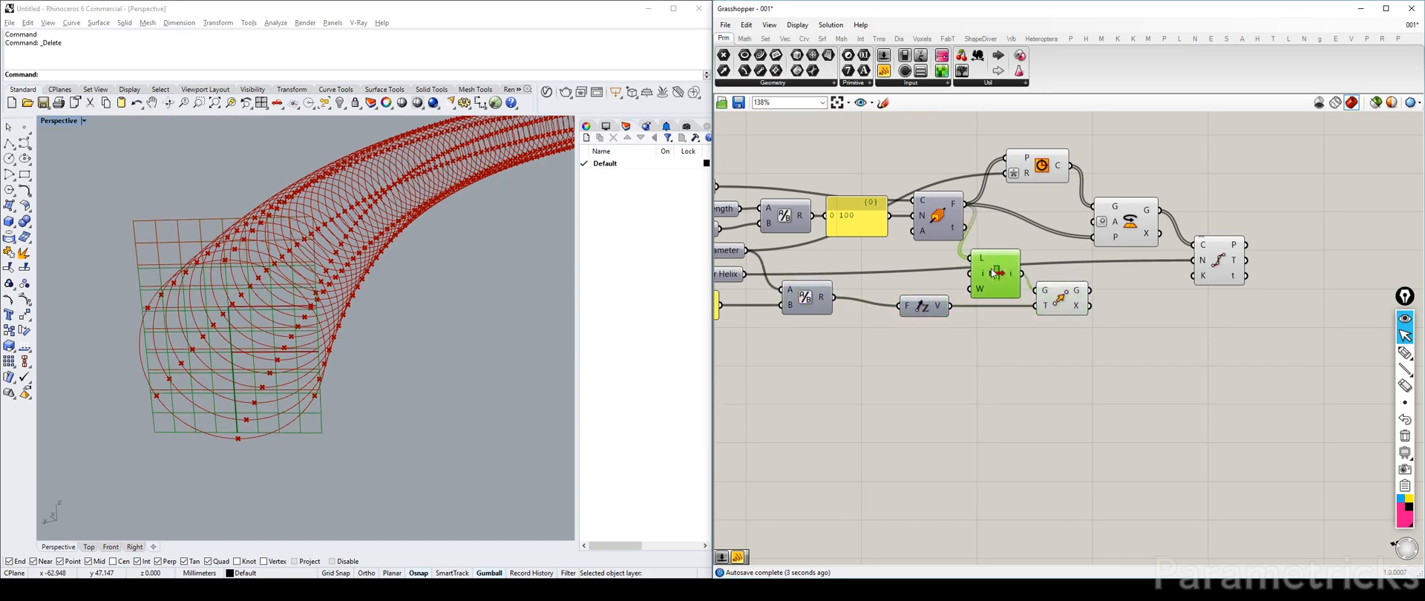
pyautogui.click(1080, 297)
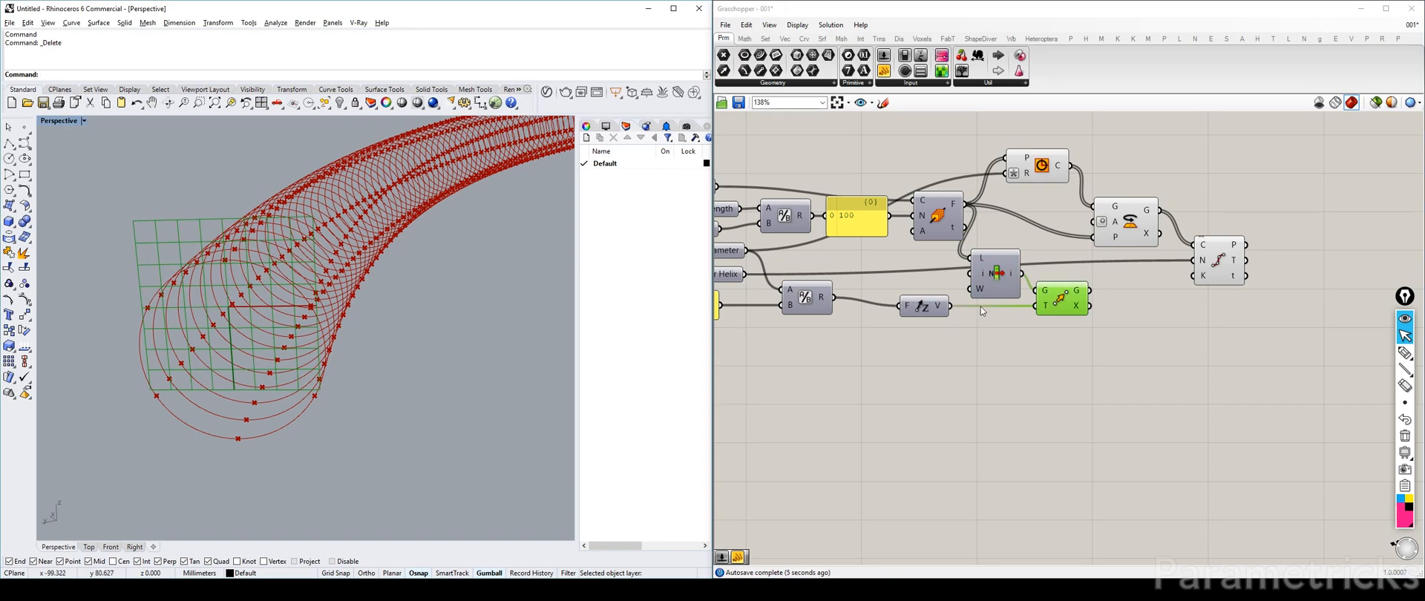
pyautogui.rightClick(917, 309)
pyautogui.moveTo(972, 414)
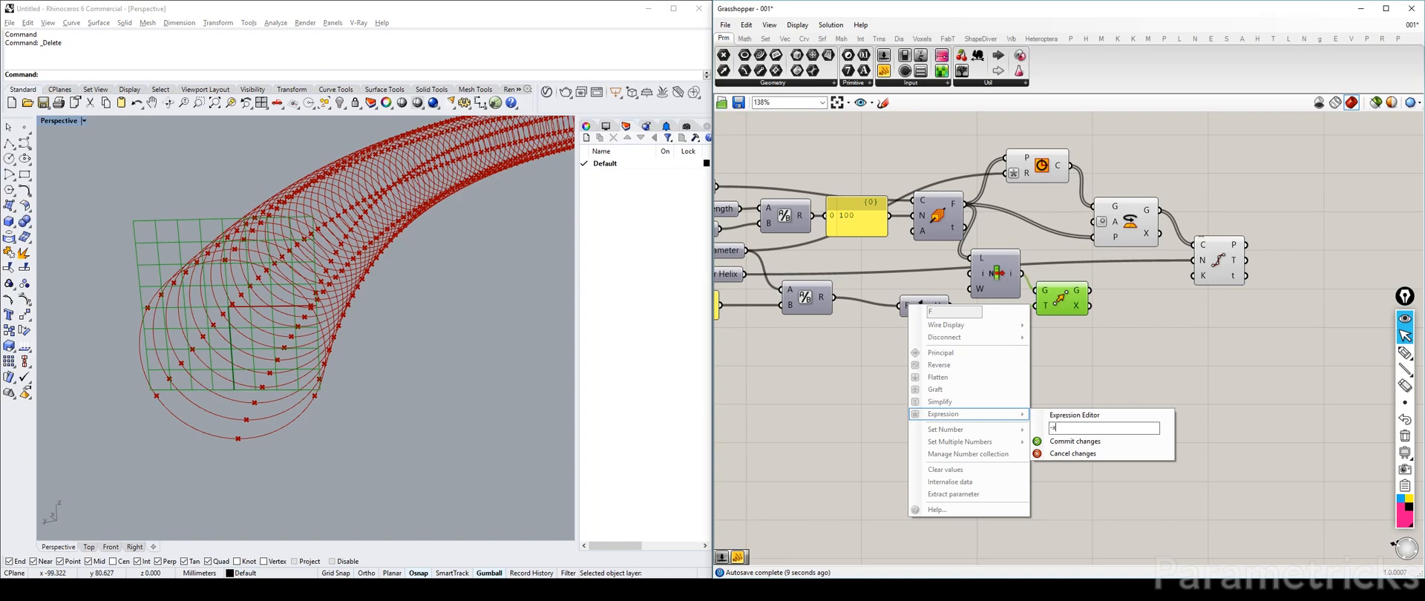
pyautogui.write('-x')
pyautogui.click(1075, 441)
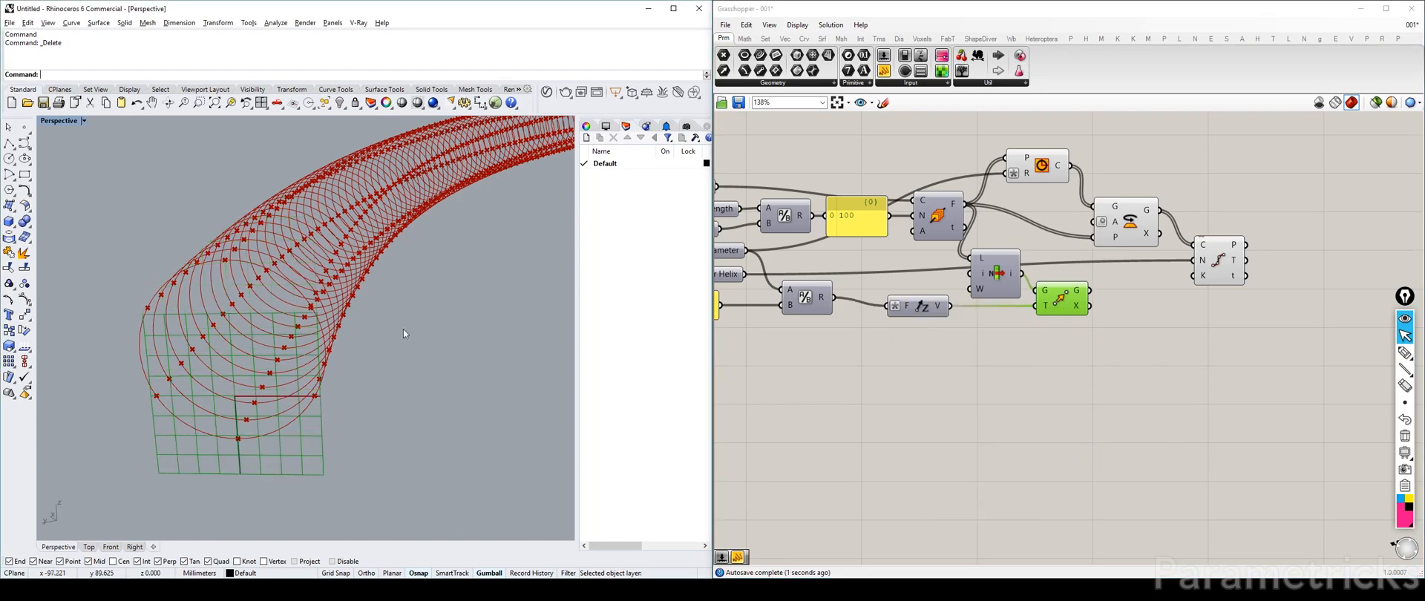
# Step: Examine the lowered plane's position against the helix circles in the Front view and return to Perspective
pyautogui.doubleClick(64, 121)
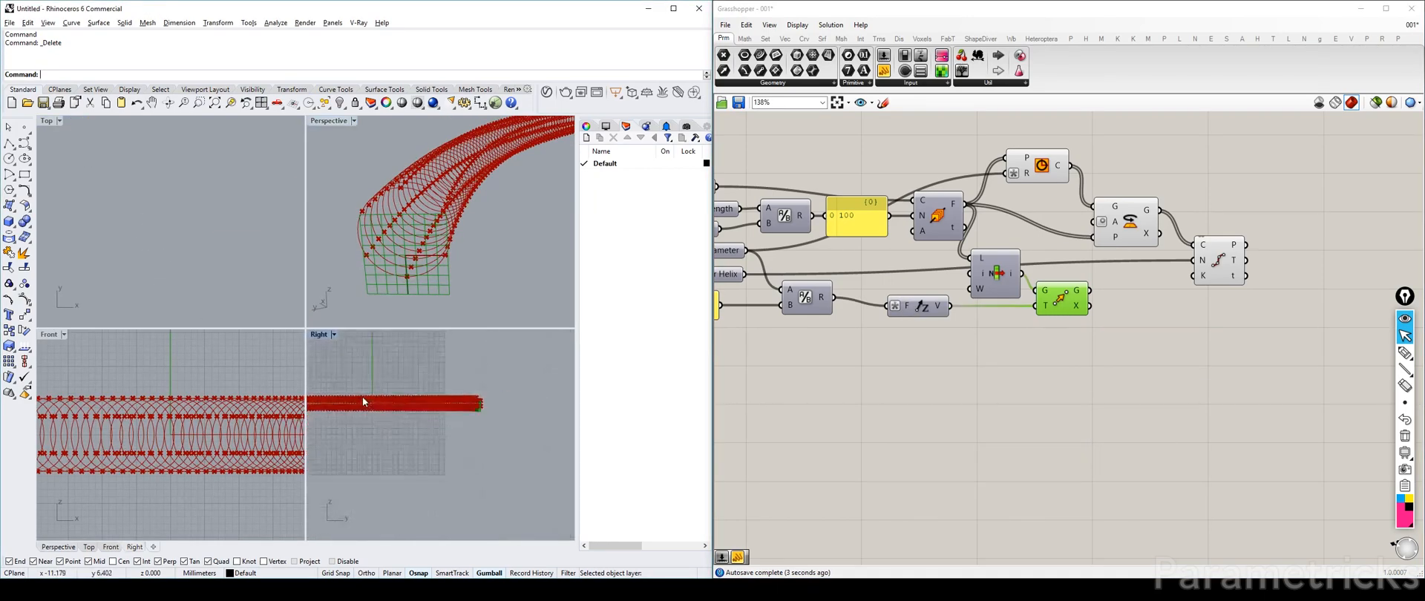
pyautogui.scroll(5, 232, 391)
pyautogui.moveTo(230, 386); pyautogui.dragTo(293, 384, button='right')
pyautogui.doubleClick(56, 336)
pyautogui.scroll(5, 193, 267)
pyautogui.scroll(-3, 290, 372)
pyautogui.doubleClick(51, 121)
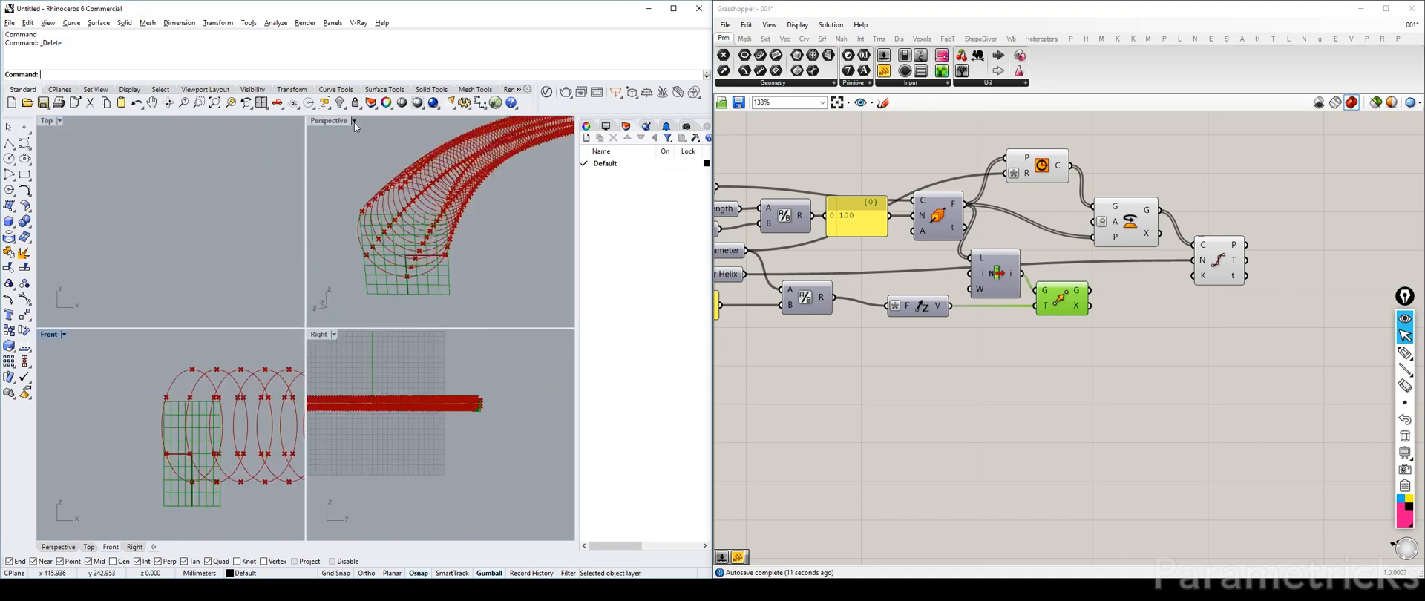
pyautogui.doubleClick(355, 123)
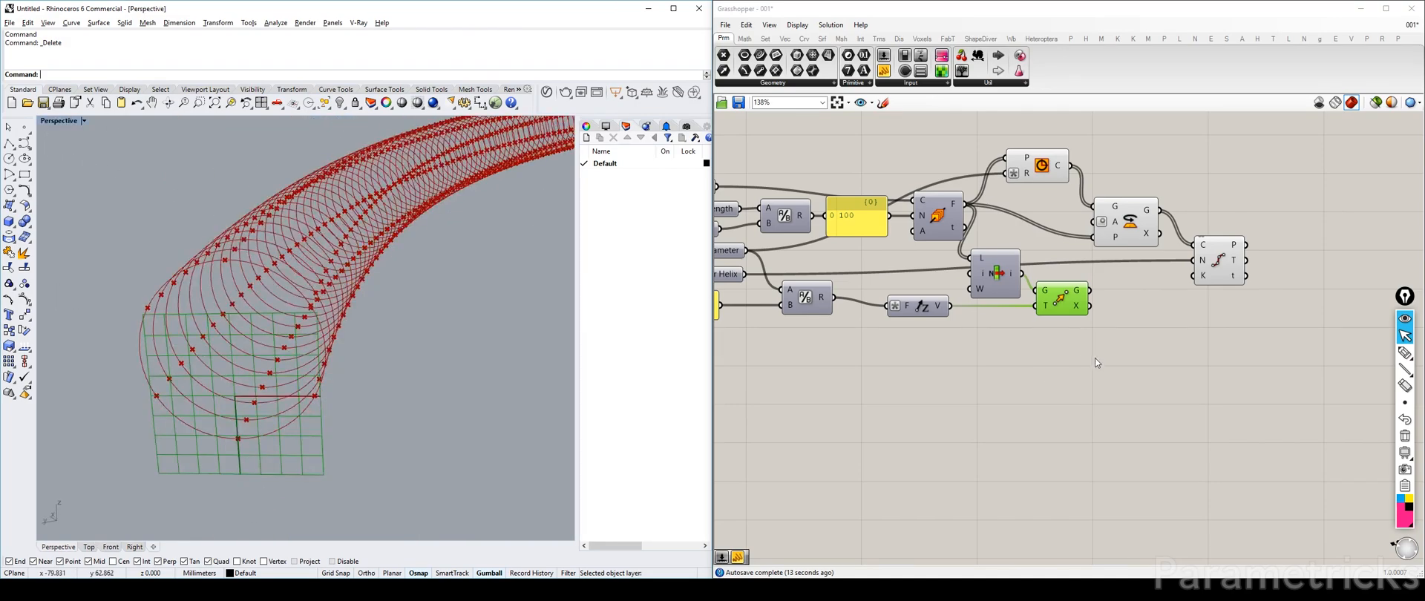
# Step: Add an XY Plane component with the moved geometry as its origin and hide the Move preview
pyautogui.moveTo(1092, 359); pyautogui.dragTo(993, 357, button='right')
pyautogui.doubleClick(1077, 322)
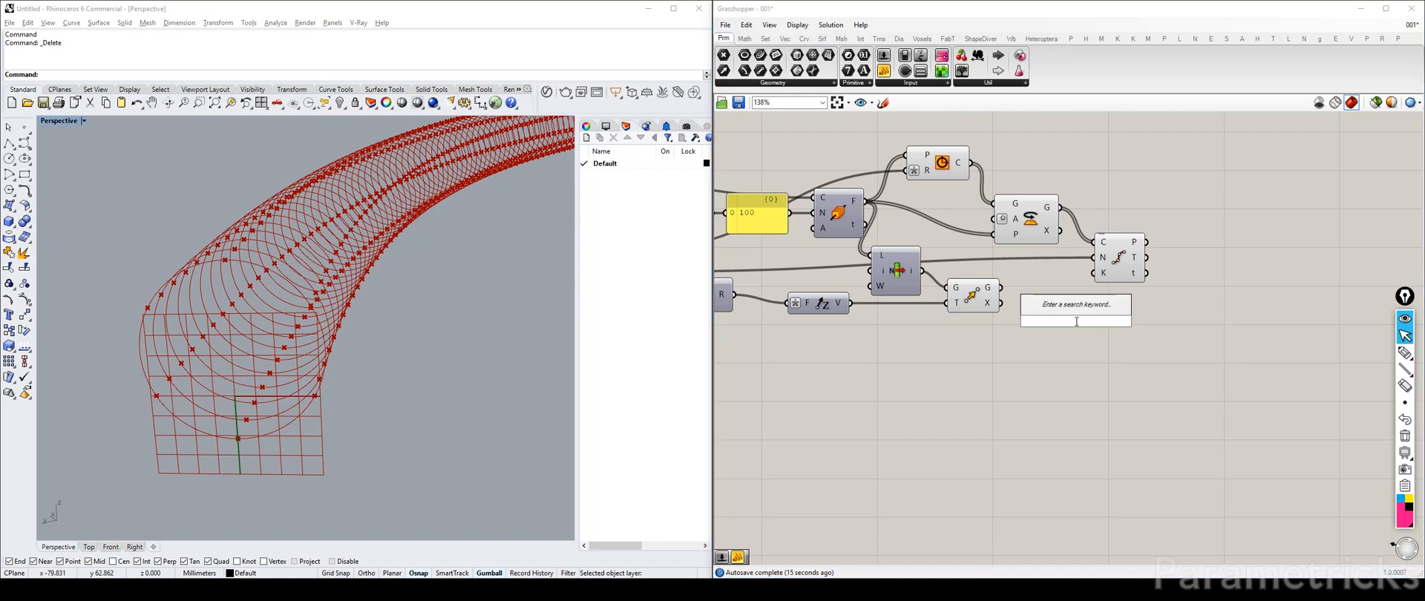
pyautogui.write('xy')
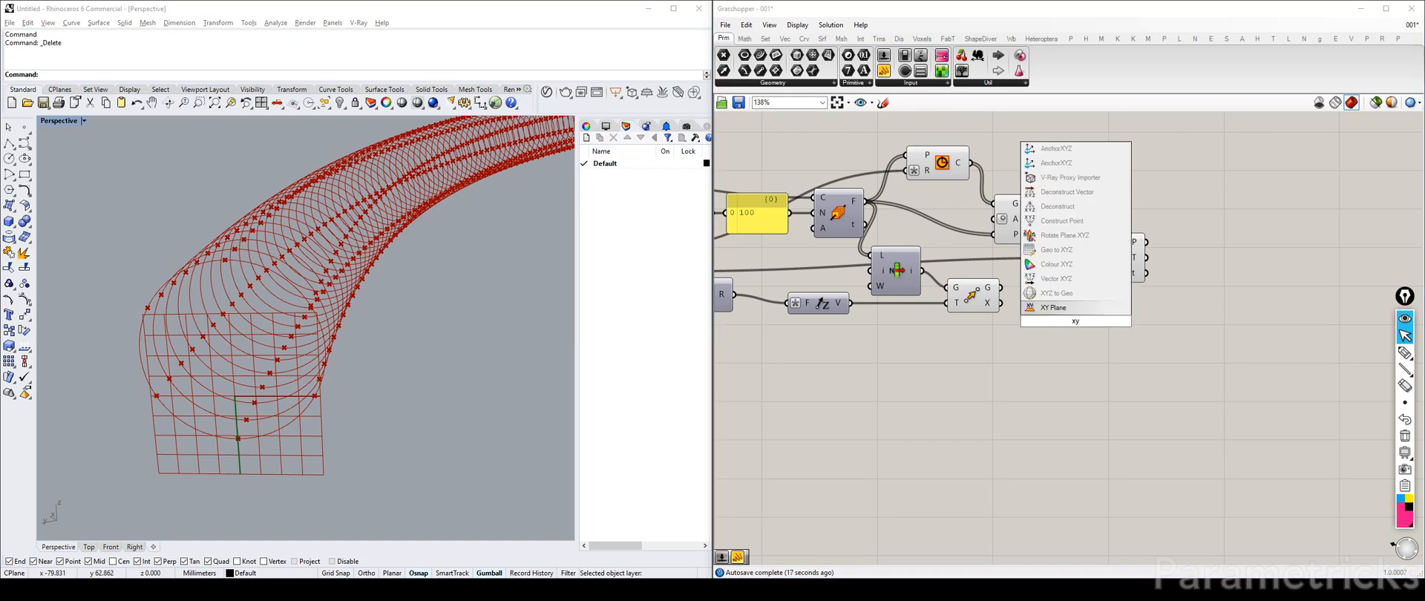
pyautogui.click(1067, 302)
pyautogui.moveTo(1001, 303); pyautogui.dragTo(1053, 307)
pyautogui.click(970, 297)
# Step: Shift the Circle, Rotate and Divide Curve components upward to tidy the upper row of the definition
pyautogui.moveTo(1136, 265); pyautogui.dragTo(1137, 258)
pyautogui.moveTo(1033, 227); pyautogui.dragTo(1033, 220)
pyautogui.moveTo(1121, 260); pyautogui.dragTo(1121, 237)
pyautogui.moveTo(948, 175); pyautogui.dragTo(950, 167)
pyautogui.moveTo(1030, 227); pyautogui.dragTo(1030, 195)
pyautogui.moveTo(1120, 242); pyautogui.dragTo(1121, 213)
# Step: Add a Plane Closest Point component and place it after Divide Curve
pyautogui.moveTo(447, 365); pyautogui.dragTo(454, 365, button='right')
pyautogui.moveTo(1159, 273); pyautogui.dragTo(1029, 311, button='right')
pyautogui.doubleClick(1029, 312)
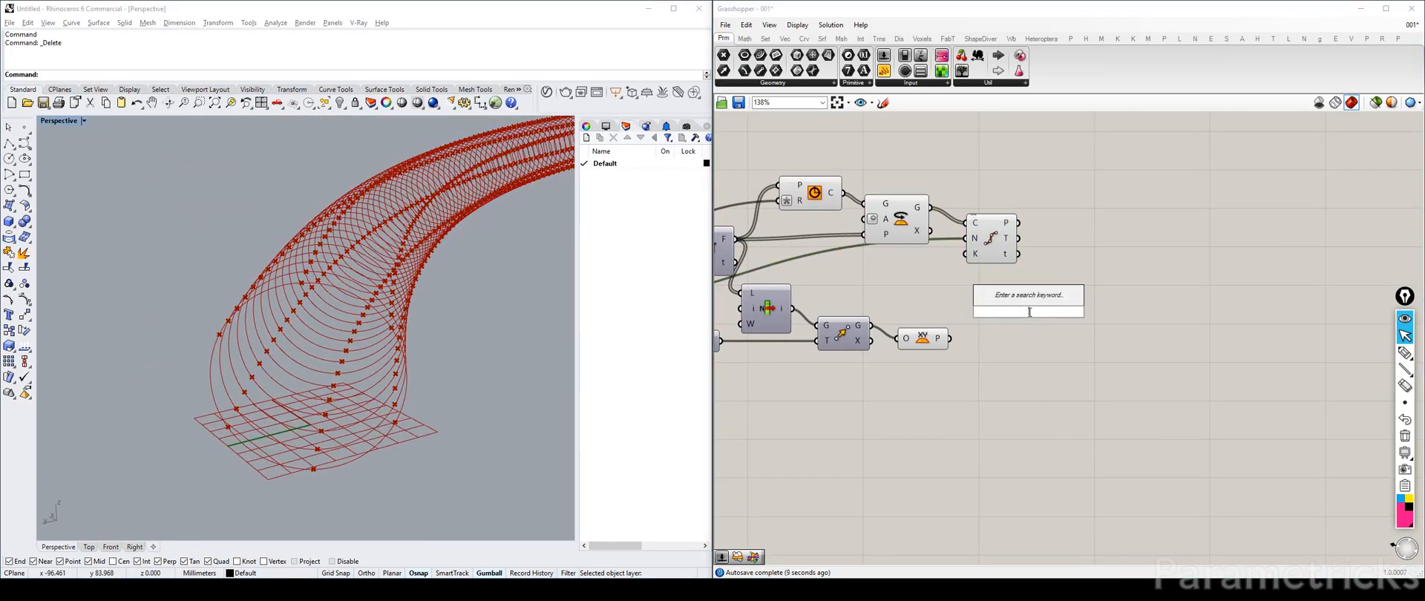
pyautogui.write('point')
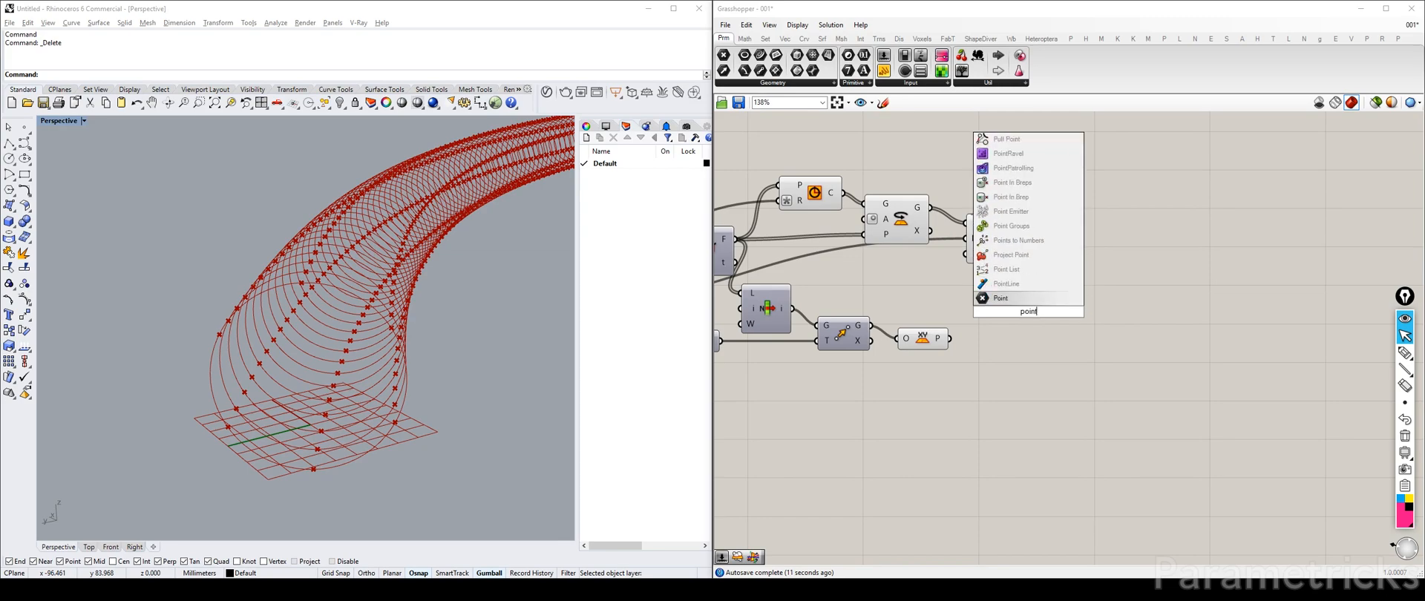
pyautogui.write(' cloes')
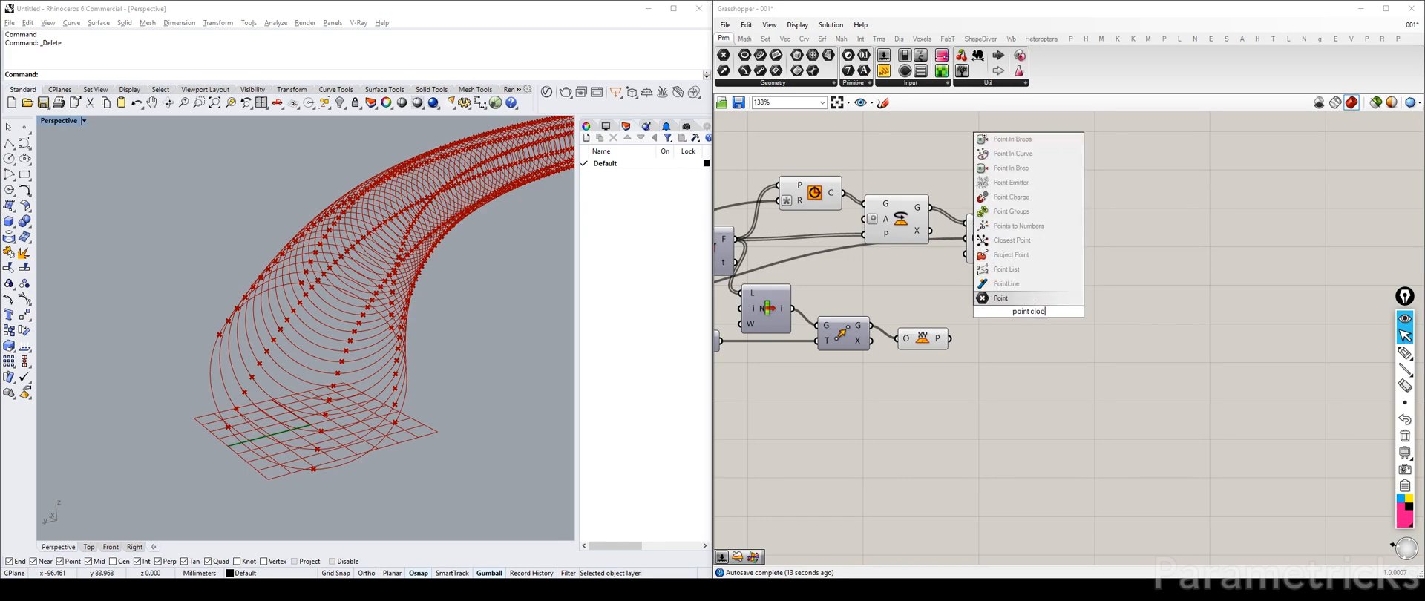
pyautogui.press('BackSpace')
pyautogui.press('BackSpace')
pyautogui.write('se')
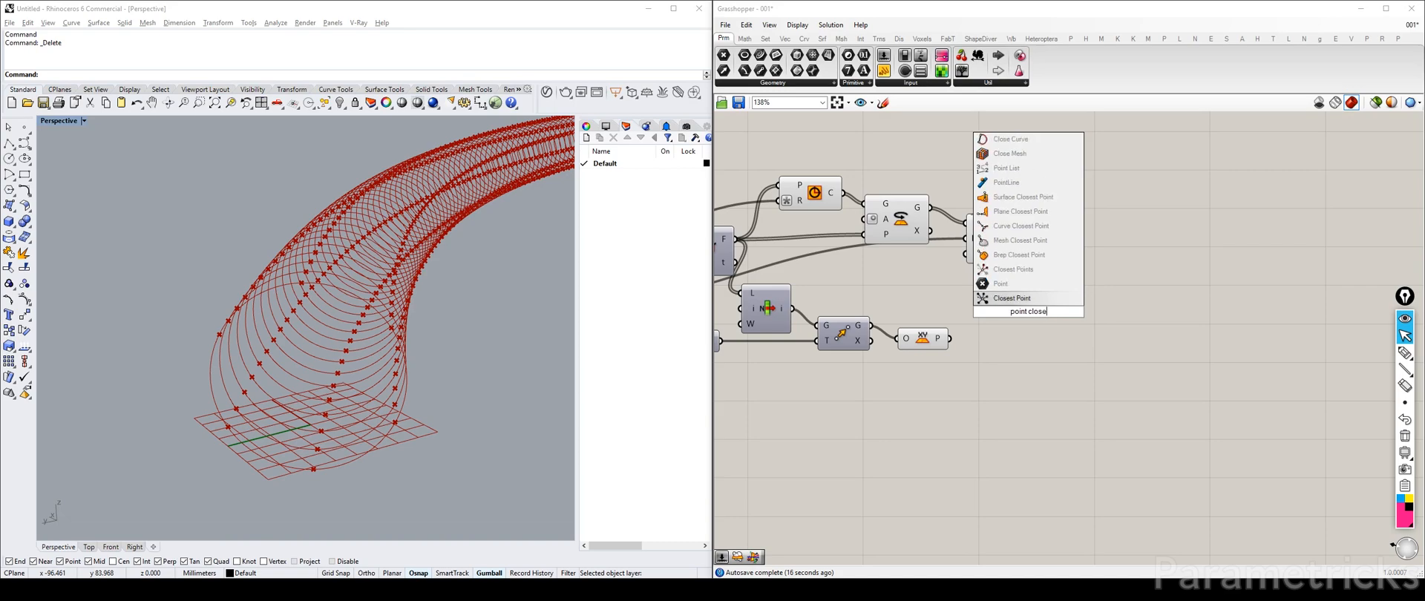
pyautogui.click(1048, 211)
pyautogui.moveTo(1022, 314); pyautogui.dragTo(1066, 287)
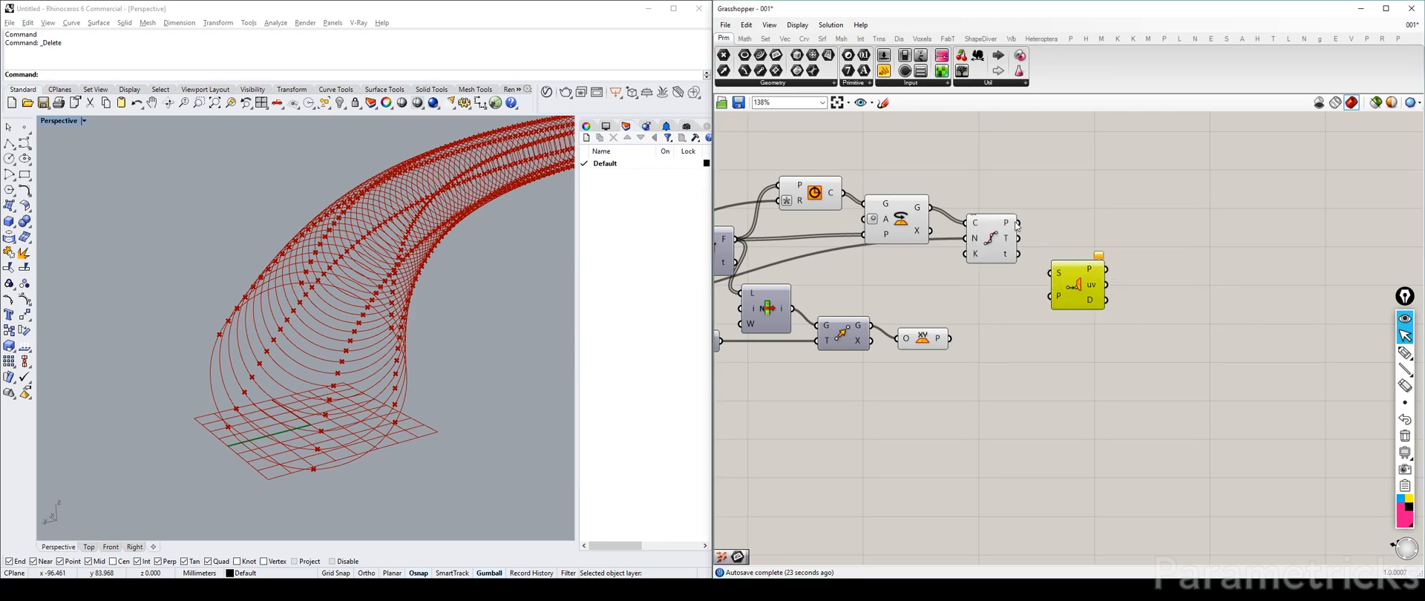
# Step: Connect the Divide Curve points and the XY Plane to Plane Closest Point, and hide the Circle component's preview
pyautogui.click(877, 208)
pyautogui.hotkey('ctrl', 'q')
pyautogui.moveTo(1019, 223); pyautogui.dragTo(1051, 274)
pyautogui.click(829, 193)
pyautogui.hotkey('ctrl', 'q')
pyautogui.click(888, 239)
pyautogui.hotkey('ctrl', 'q')
pyautogui.click(1015, 290)
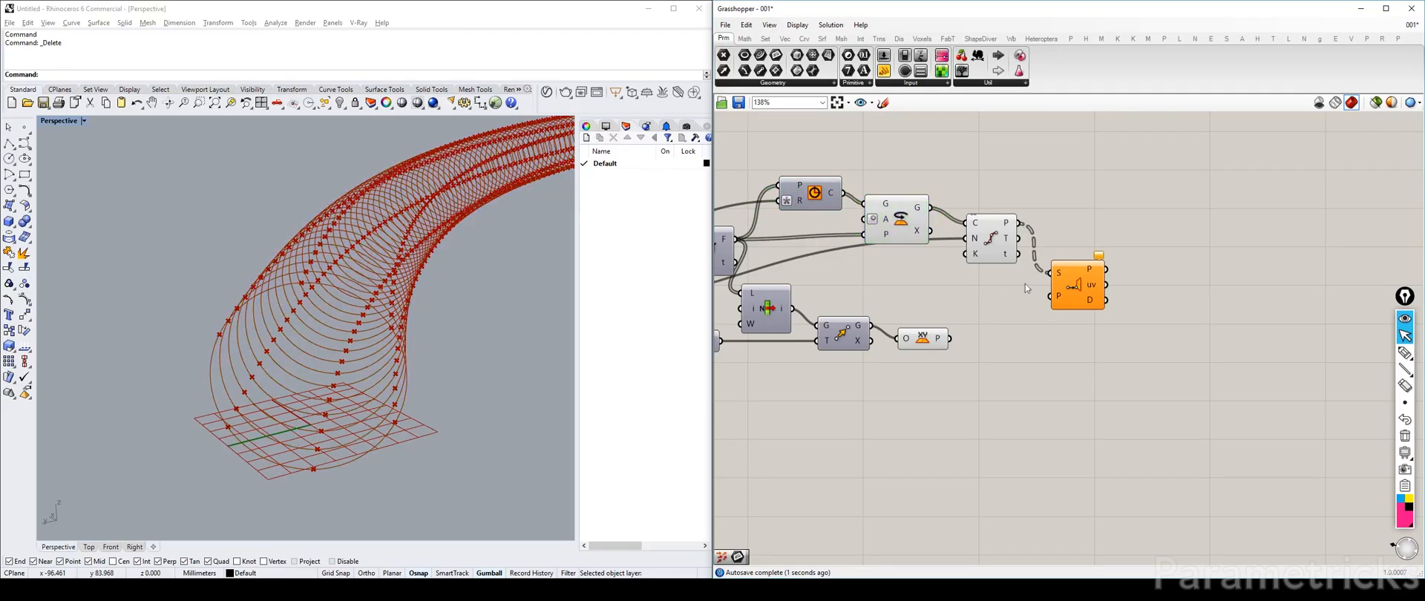
pyautogui.moveTo(951, 337)
pyautogui.mouseDown()
pyautogui.moveTo(1081, 277)
pyautogui.moveTo(931, 332)
pyautogui.mouseUp()
pyautogui.click(986, 318)
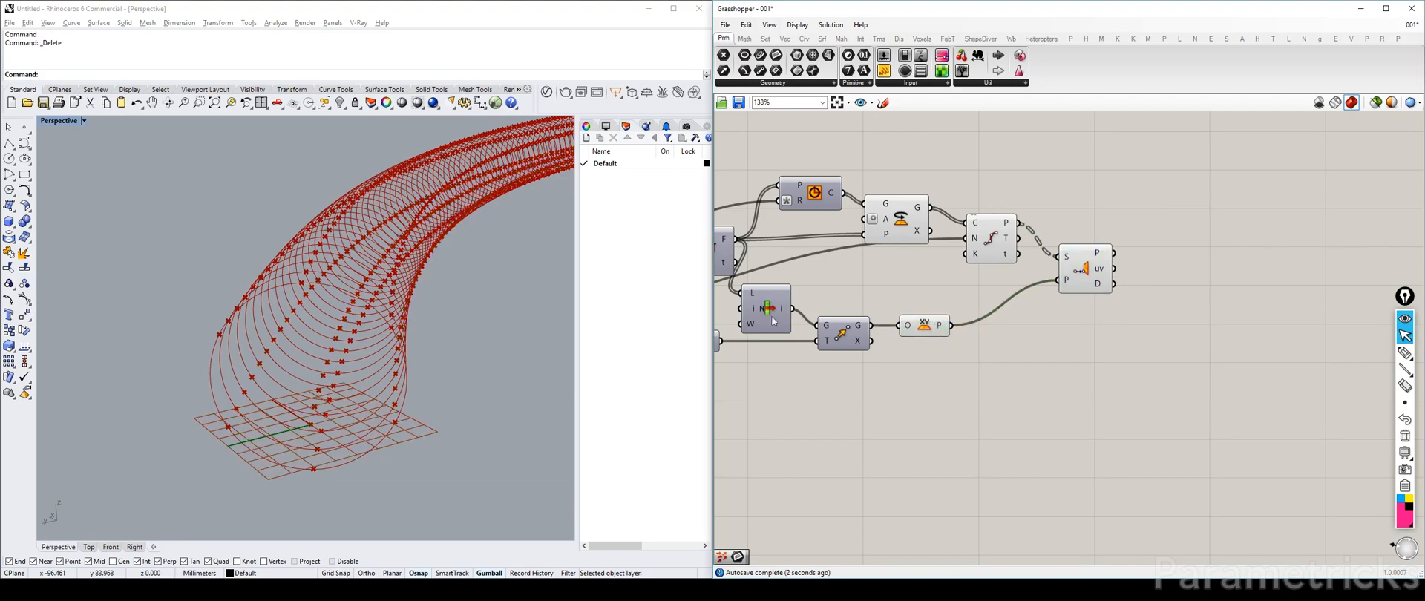
# Step: Add an enlarged panel listing the distance output of Plane Closest Point
pyautogui.doubleClick(1153, 353)
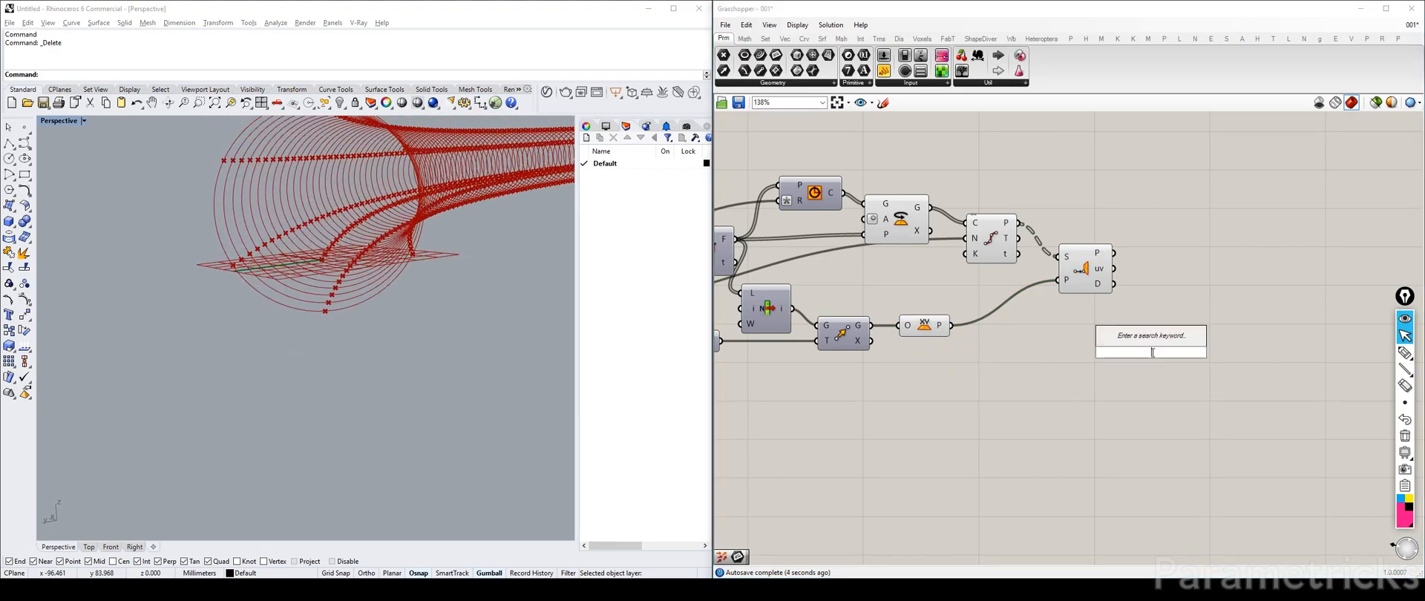
pyautogui.write('//')
pyautogui.press('Return')
pyautogui.moveTo(1153, 354); pyautogui.dragTo(943, 324, button='right')
pyautogui.moveTo(954, 320); pyautogui.dragTo(1026, 301)
pyautogui.moveTo(905, 255); pyautogui.dragTo(953, 304)
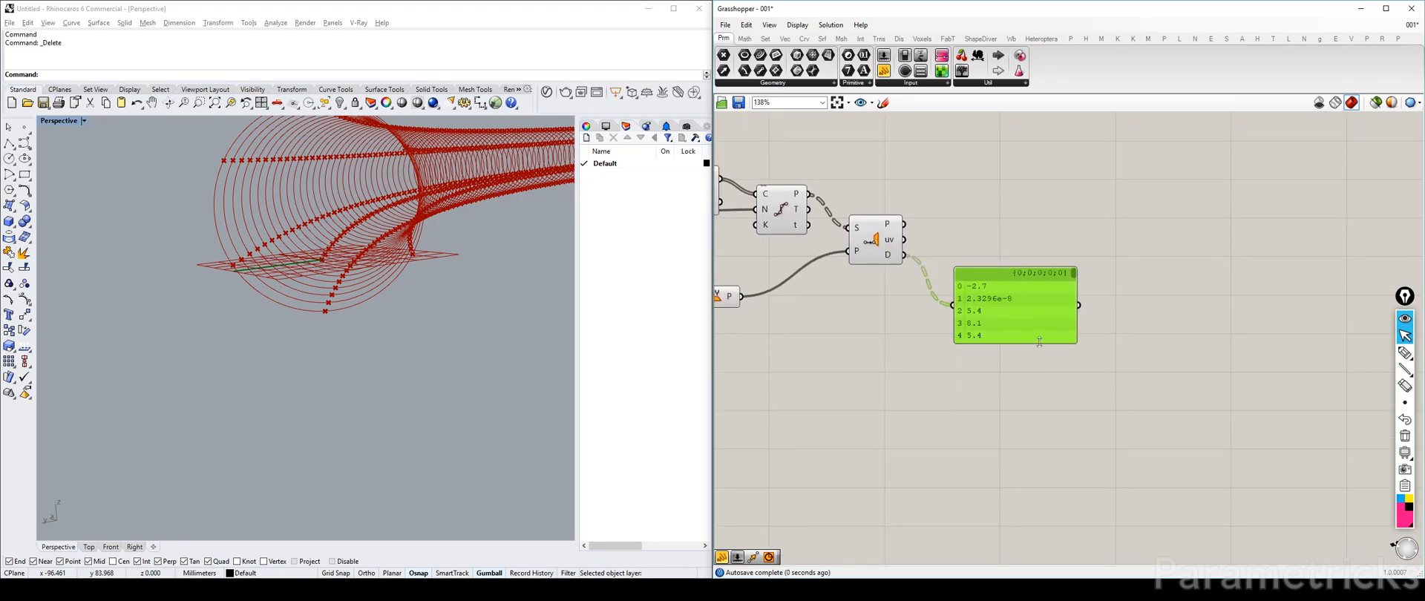
pyautogui.moveTo(1071, 338); pyautogui.dragTo(1153, 393)
pyautogui.scroll(2, 1006, 295)
pyautogui.moveTo(991, 319); pyautogui.dragTo(973, 234)
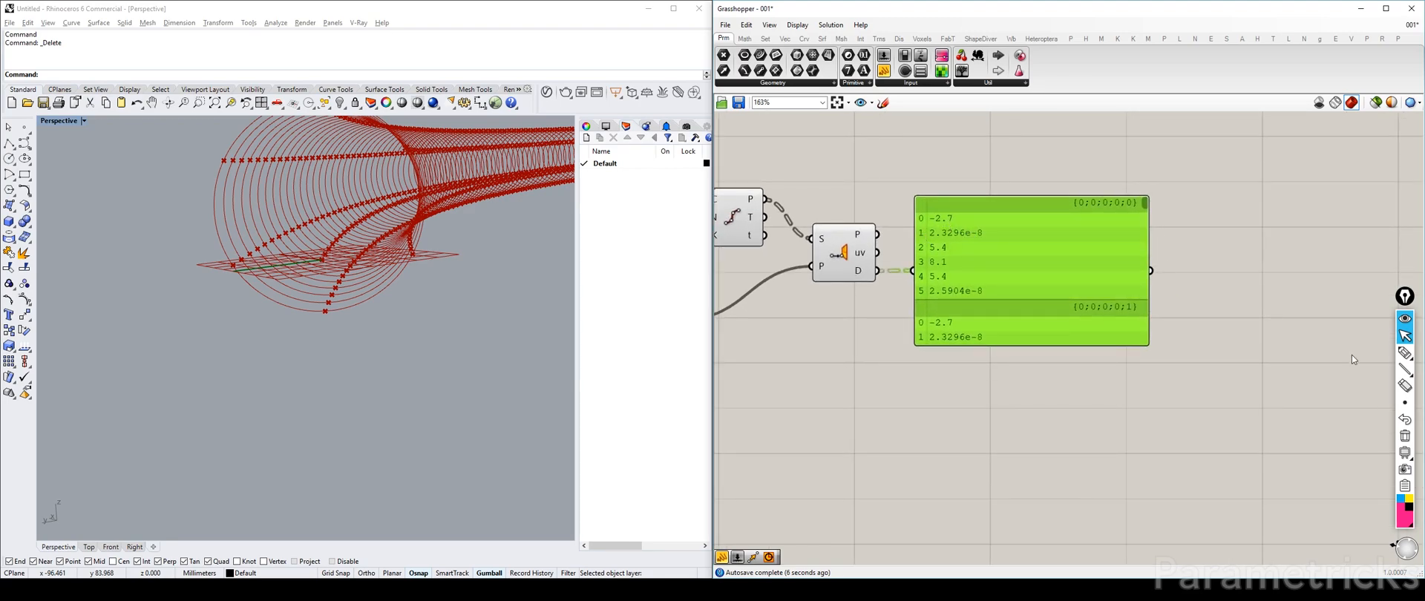
# Step: Mark the first circle's points and their distance values with the pen, clear the marks, and delete the distance panel
pyautogui.click(1405, 353)
pyautogui.moveTo(321, 307)
pyautogui.mouseDown()
pyautogui.moveTo(331, 317)
pyautogui.moveTo(324, 309)
pyautogui.mouseUp()
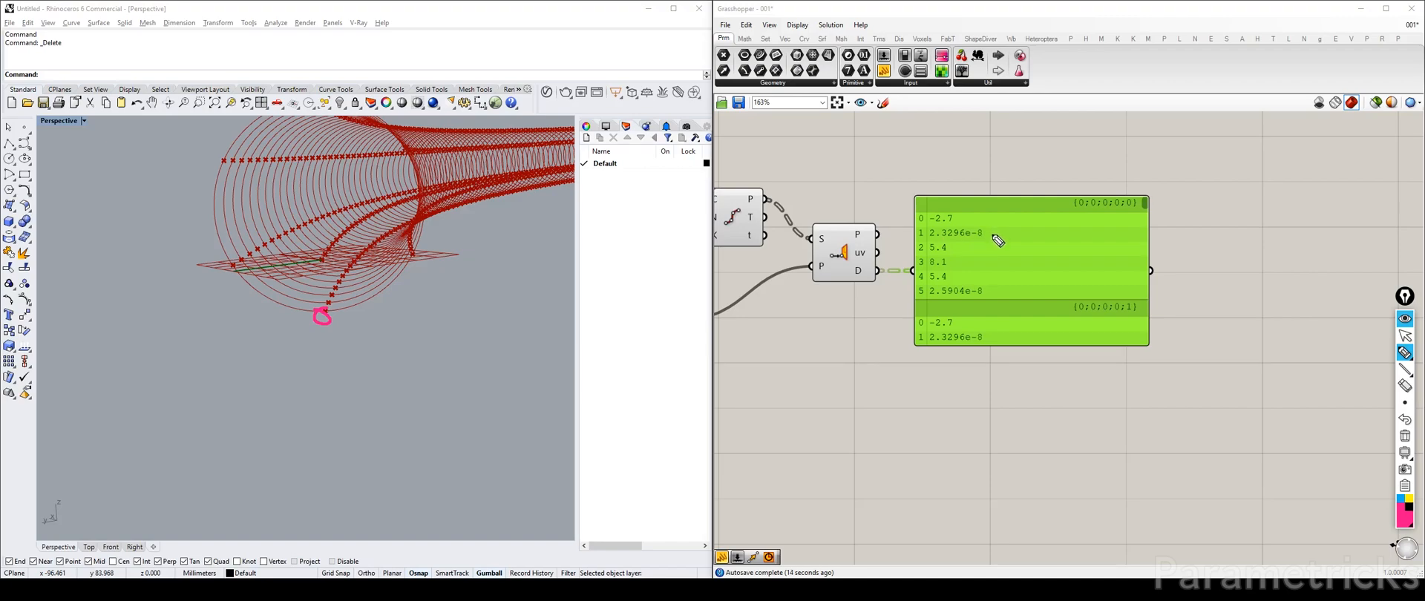
pyautogui.moveTo(410, 251)
pyautogui.mouseDown()
pyautogui.moveTo(424, 259)
pyautogui.moveTo(410, 253)
pyautogui.mouseUp()
pyautogui.click(231, 264)
pyautogui.moveTo(982, 293); pyautogui.dragTo(1011, 294)
pyautogui.moveTo(989, 231); pyautogui.dragTo(1010, 231)
pyautogui.moveTo(217, 152); pyautogui.dragTo(241, 161)
pyautogui.moveTo(423, 158); pyautogui.dragTo(392, 148)
pyautogui.moveTo(328, 118); pyautogui.dragTo(335, 123)
pyautogui.click(1405, 437)
pyautogui.click(1405, 335)
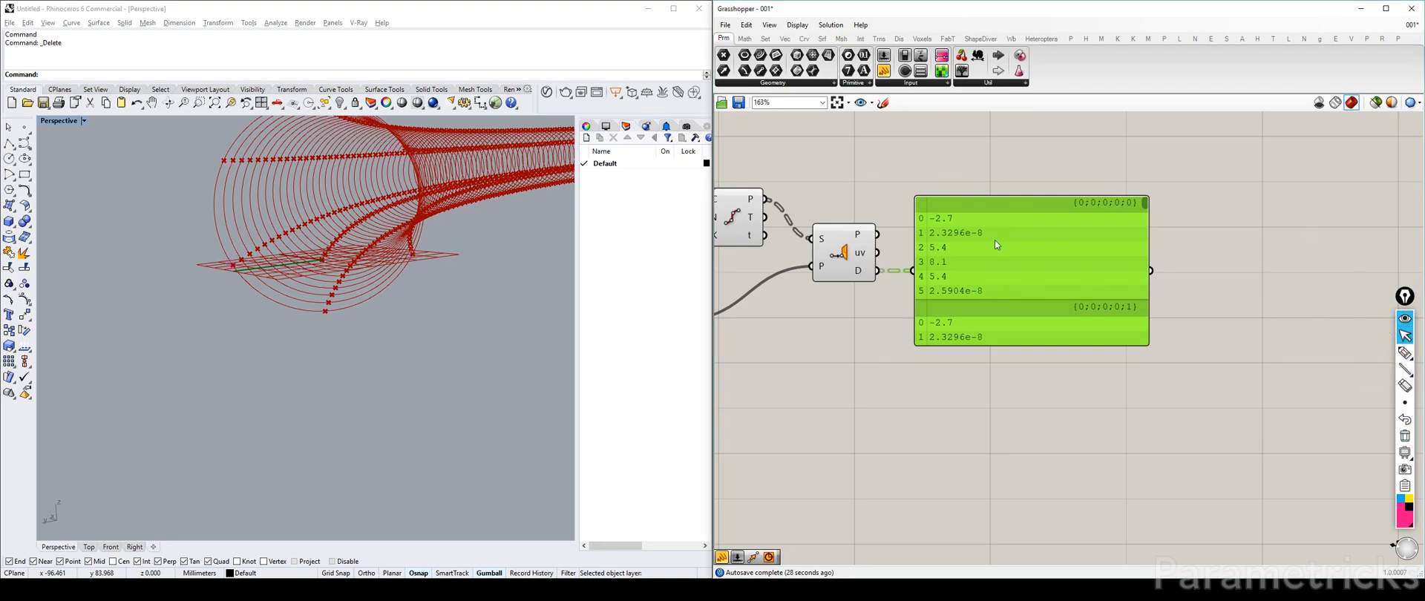
pyautogui.press('Delete')
# Step: Add a Sort List component after Plane Closest Point
pyautogui.scroll(-3, 1119, 270)
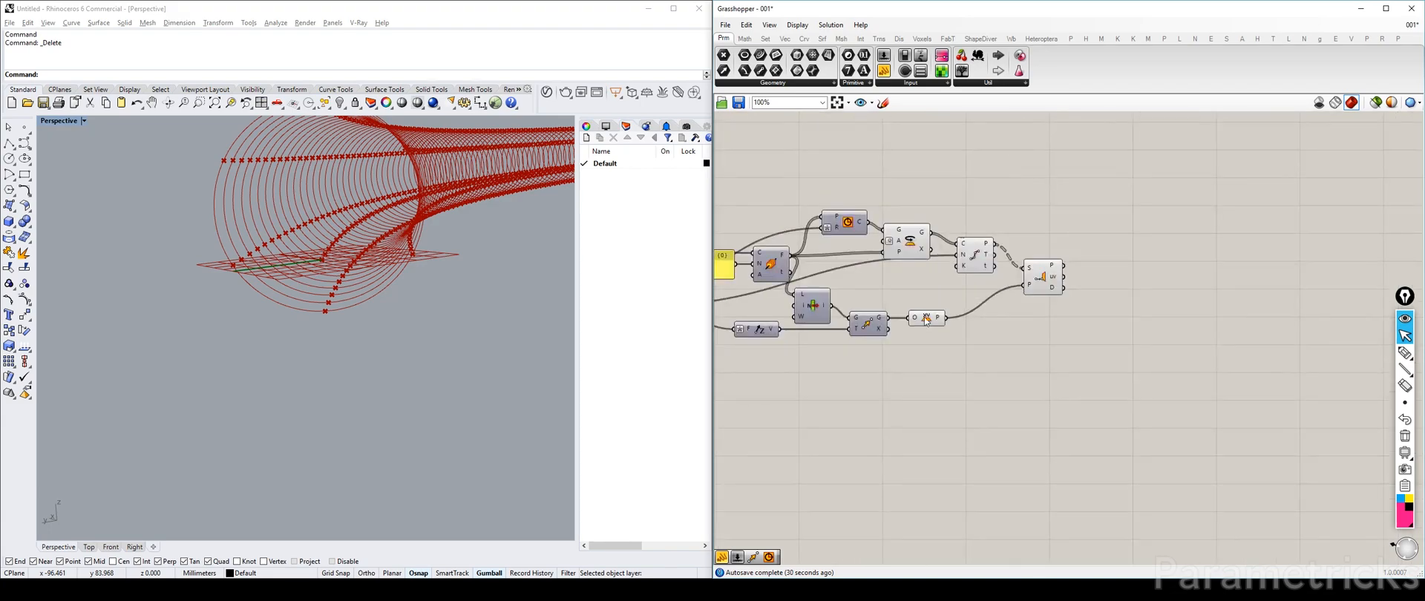
pyautogui.moveTo(1181, 286); pyautogui.dragTo(1031, 295, button='right')
pyautogui.moveTo(355, 234); pyautogui.dragTo(475, 245, button='right')
pyautogui.doubleClick(979, 296)
pyautogui.write('sort')
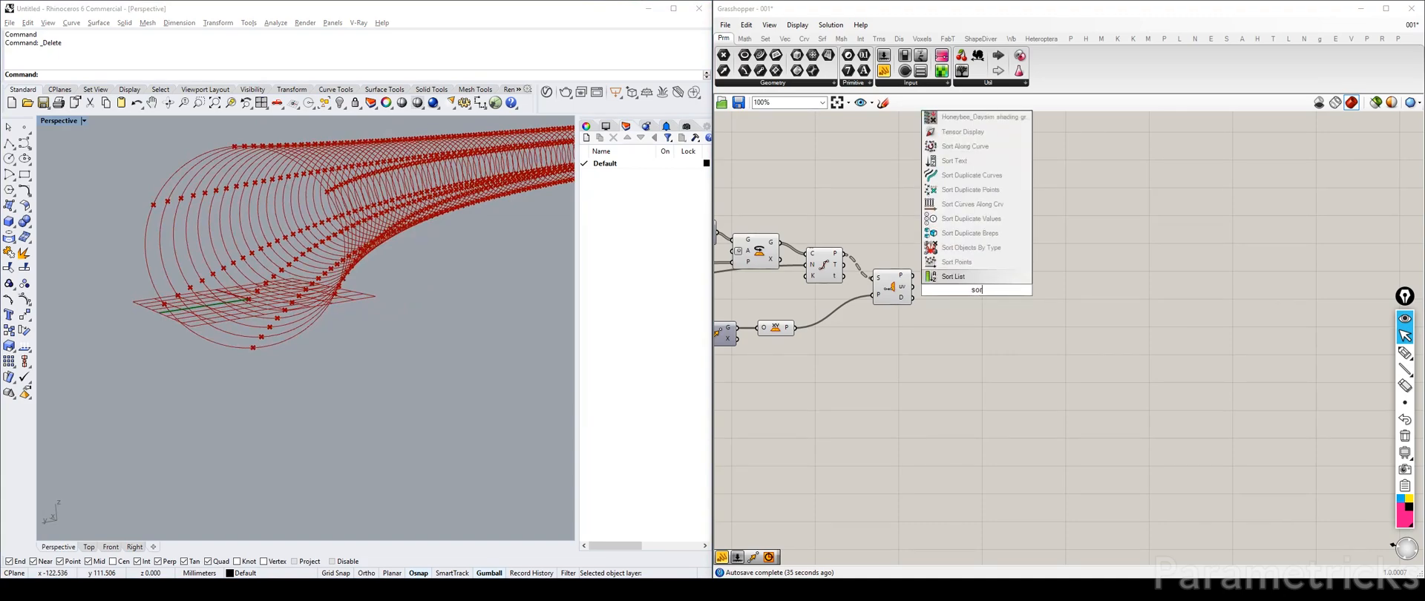
pyautogui.press('Return')
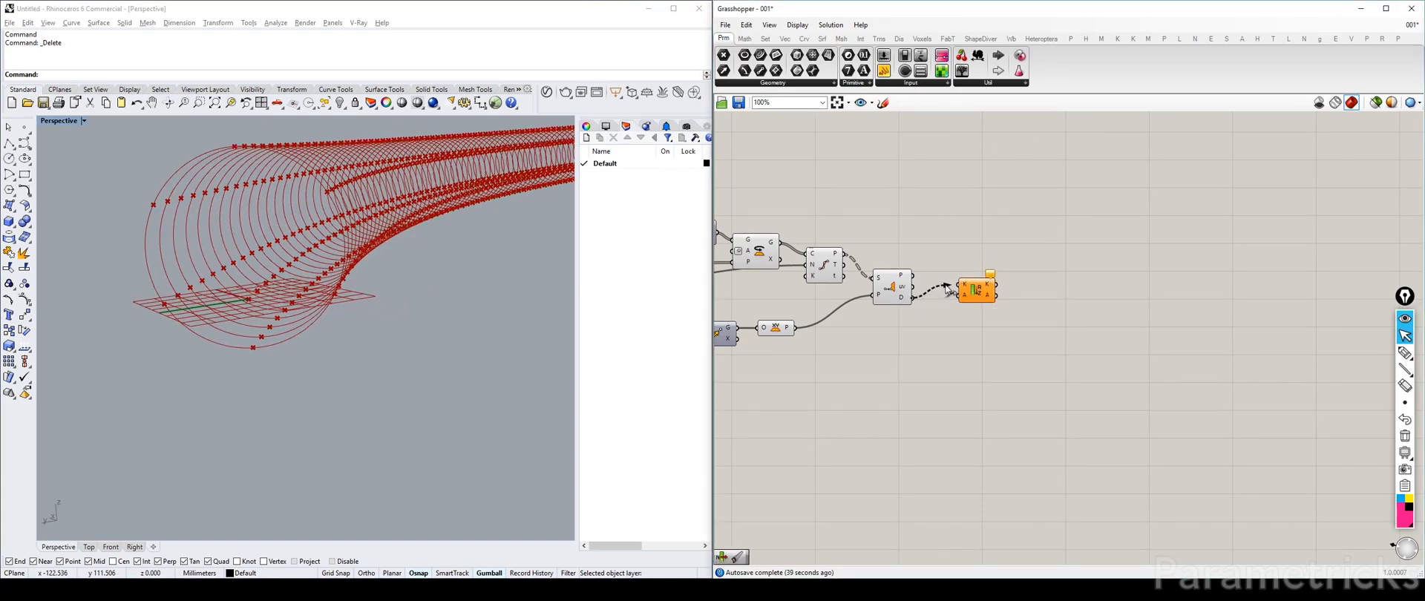
# Step: Connect Plane Closest Point's distance output to Sort List's keys and the Divide Curve points to its values, and hide the upstream components' previews
pyautogui.moveTo(914, 297); pyautogui.dragTo(957, 285)
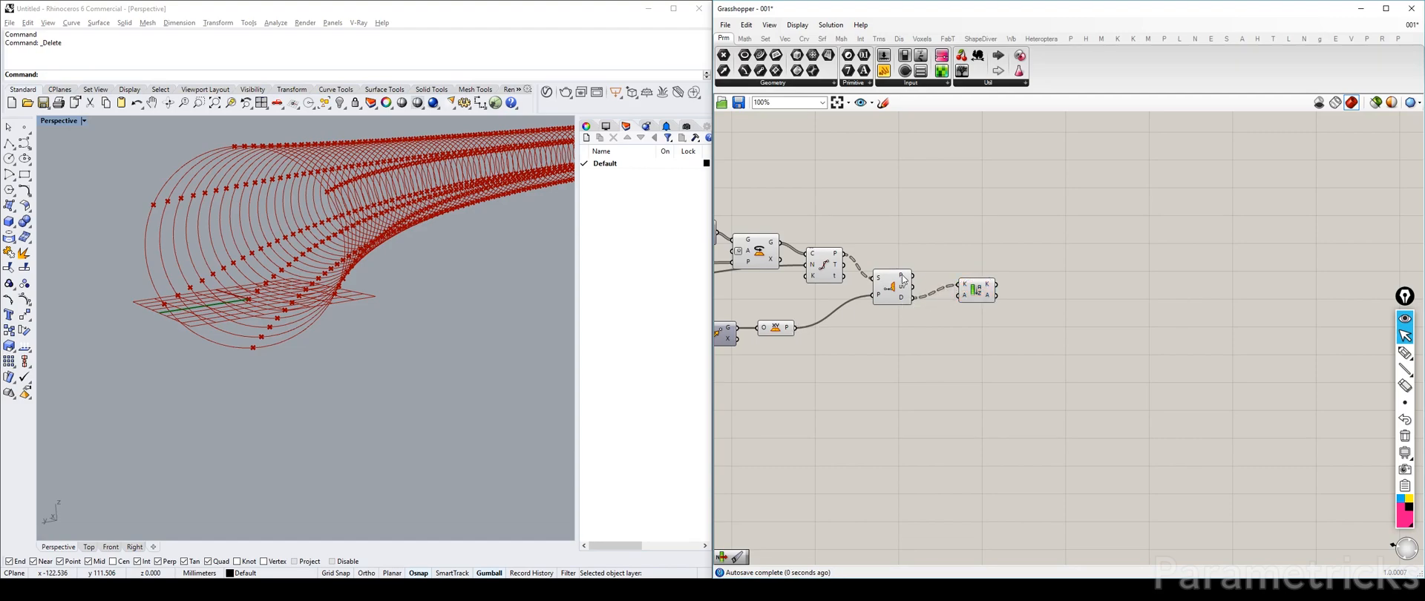
pyautogui.moveTo(842, 254); pyautogui.dragTo(969, 259)
pyautogui.moveTo(911, 351); pyautogui.dragTo(743, 192)
pyautogui.hotkey('ctrl', 'q')
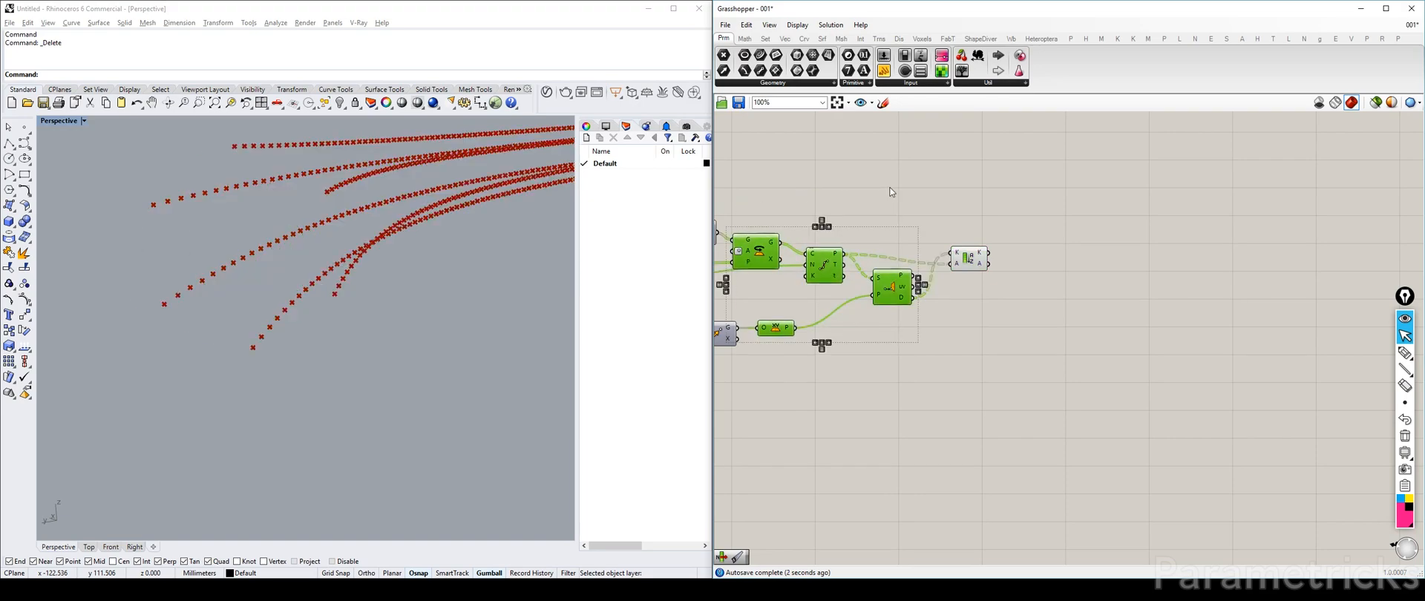
pyautogui.click(968, 226)
pyautogui.moveTo(965, 243); pyautogui.dragTo(814, 249, button='right')
# Step: Add an enlarged panel listing the distance output of Plane Closest Point
pyautogui.doubleClick(933, 237)
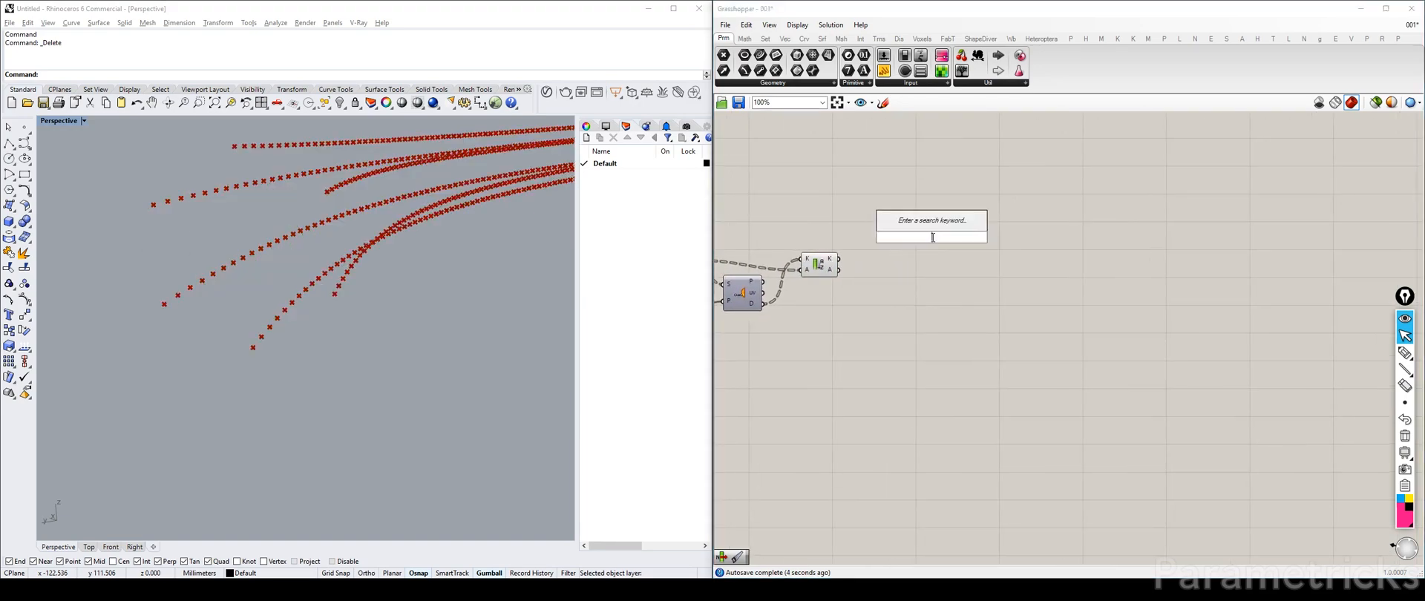
pyautogui.moveTo(871, 256); pyautogui.dragTo(941, 257, button='right')
pyautogui.doubleClick(947, 256)
pyautogui.write('panel')
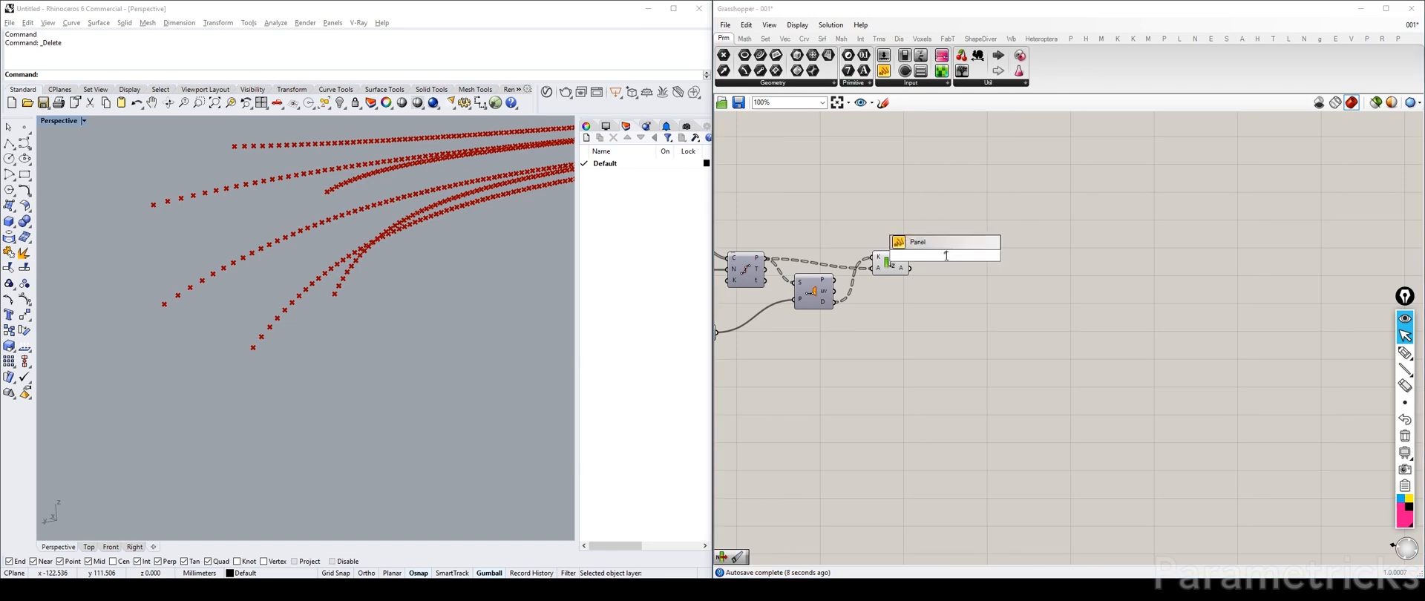
pyautogui.press('Return')
pyautogui.moveTo(946, 256); pyautogui.dragTo(924, 338)
pyautogui.moveTo(836, 302); pyautogui.dragTo(881, 338)
pyautogui.moveTo(944, 359); pyautogui.dragTo(1003, 362)
pyautogui.scroll(2, 986, 303)
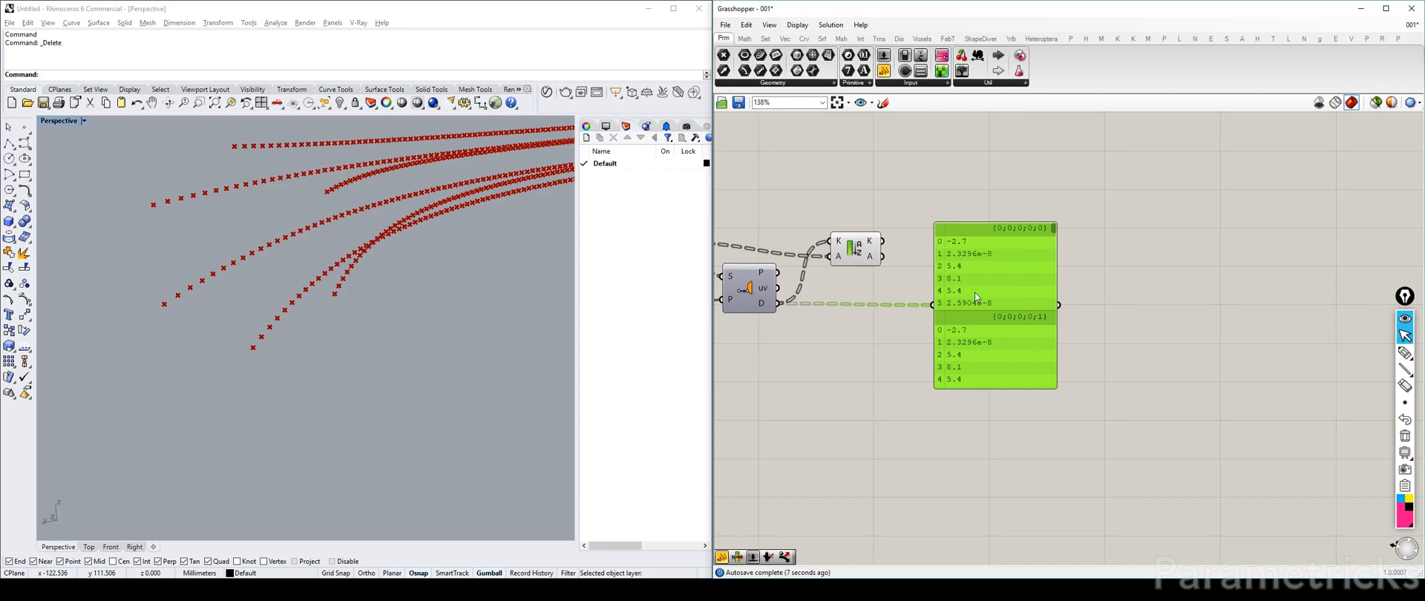
# Step: Compare the unsorted distances with Sort List's sorted keys in a second panel, and delete both panels
pyautogui.moveTo(991, 291); pyautogui.dragTo(1153, 261)
pyautogui.moveTo(883, 241); pyautogui.dragTo(1124, 252)
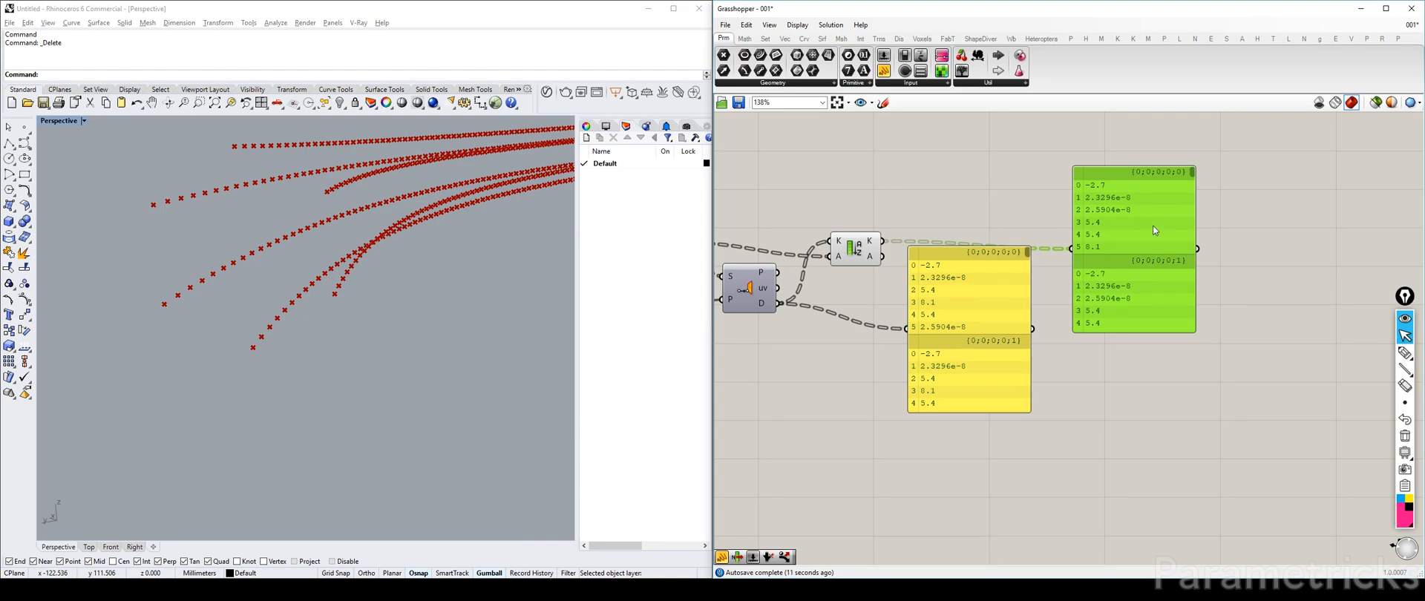
pyautogui.moveTo(1188, 384); pyautogui.dragTo(964, 224)
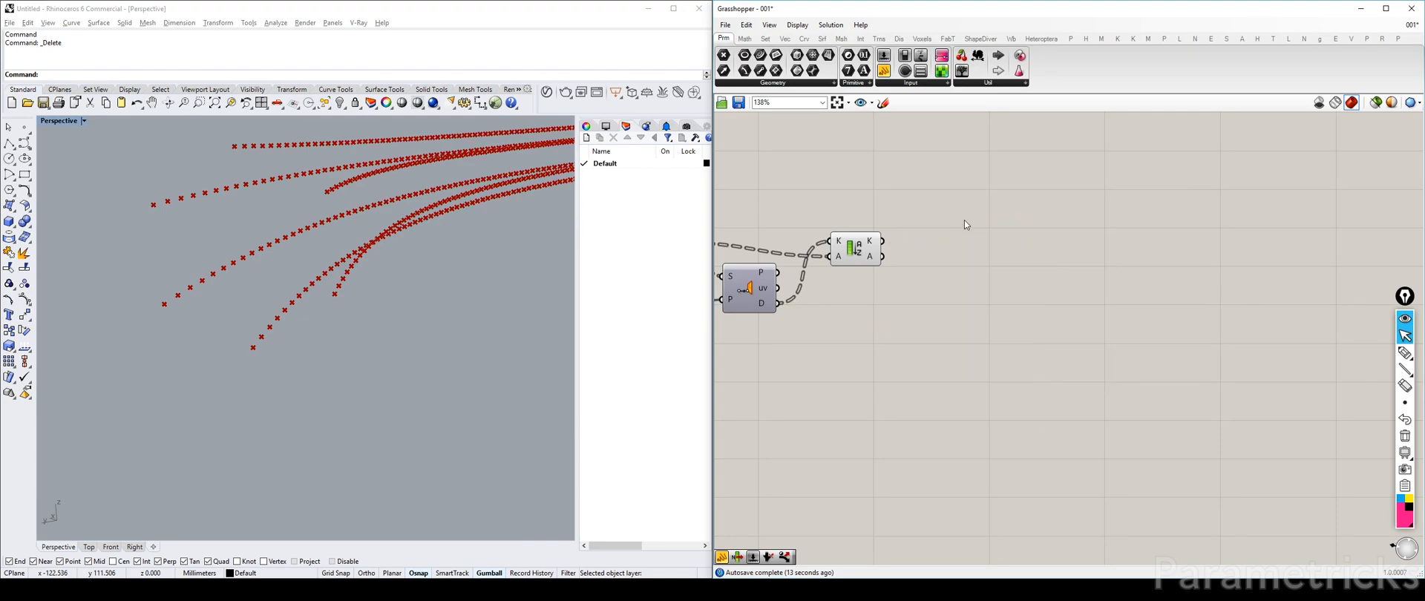
pyautogui.press('Delete')
# Step: Make room before Sort List and add an Absolute component fed by Plane Closest Point's distance output
pyautogui.moveTo(964, 220); pyautogui.dragTo(1092, 207, button='right')
pyautogui.moveTo(984, 240); pyautogui.dragTo(1059, 226)
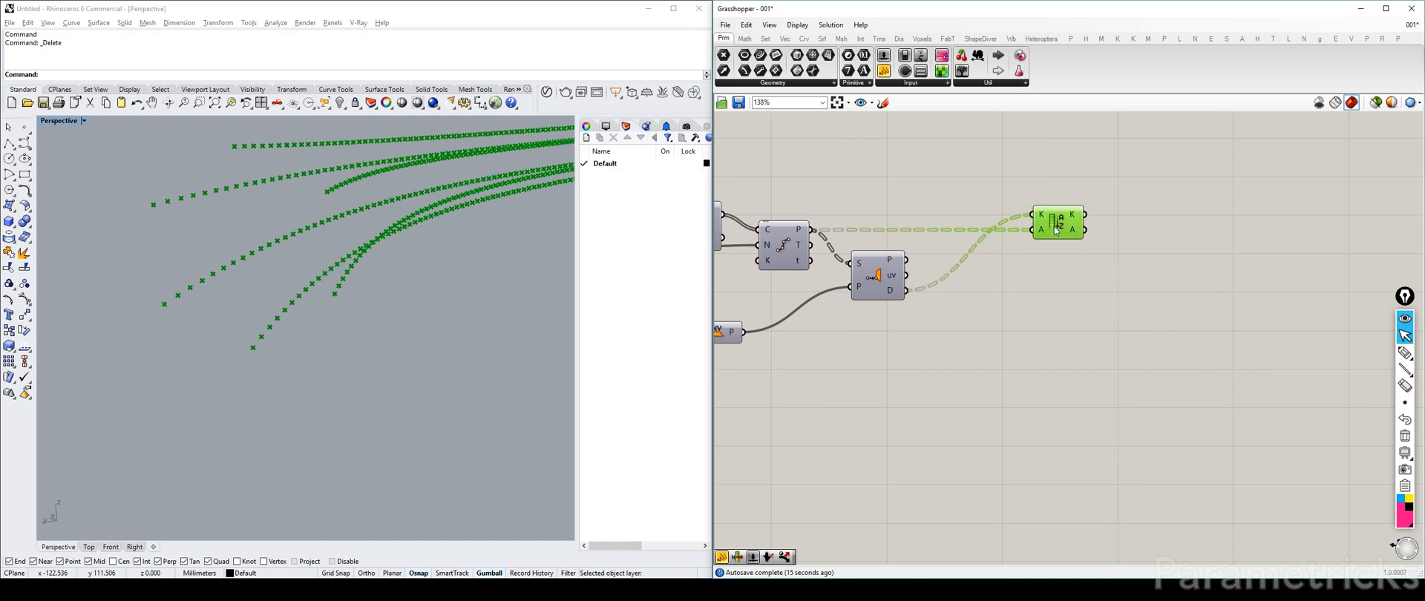
pyautogui.doubleClick(977, 318)
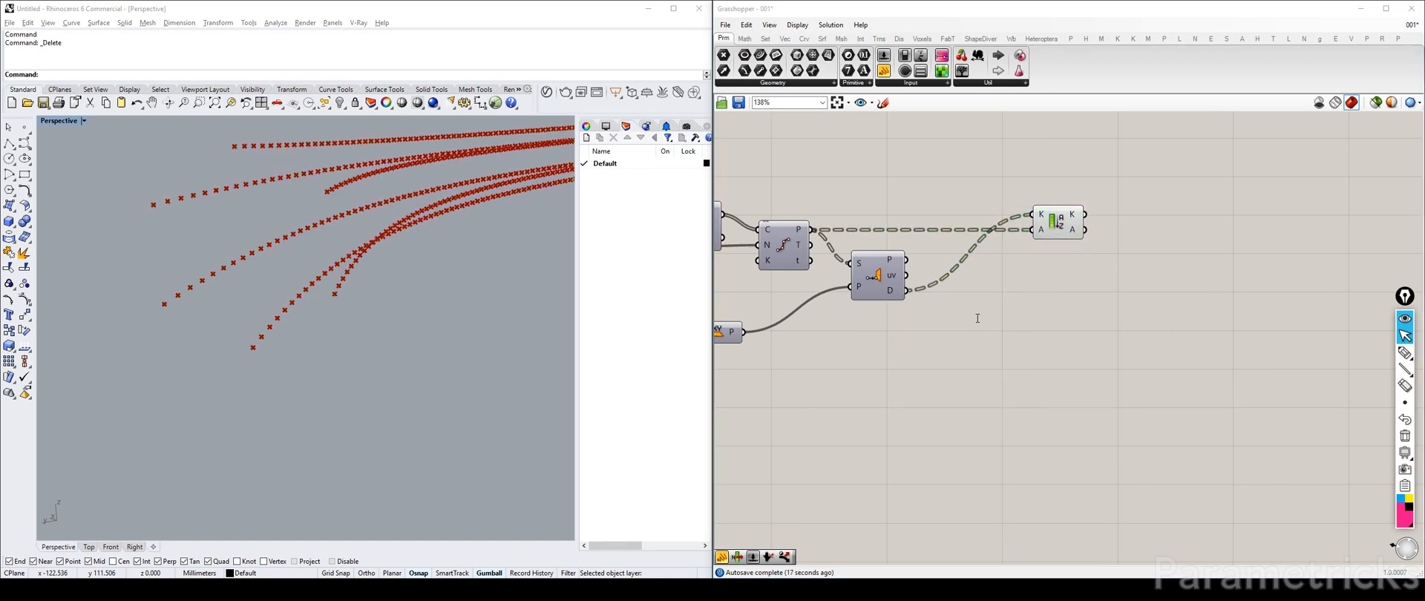
pyautogui.write('ab')
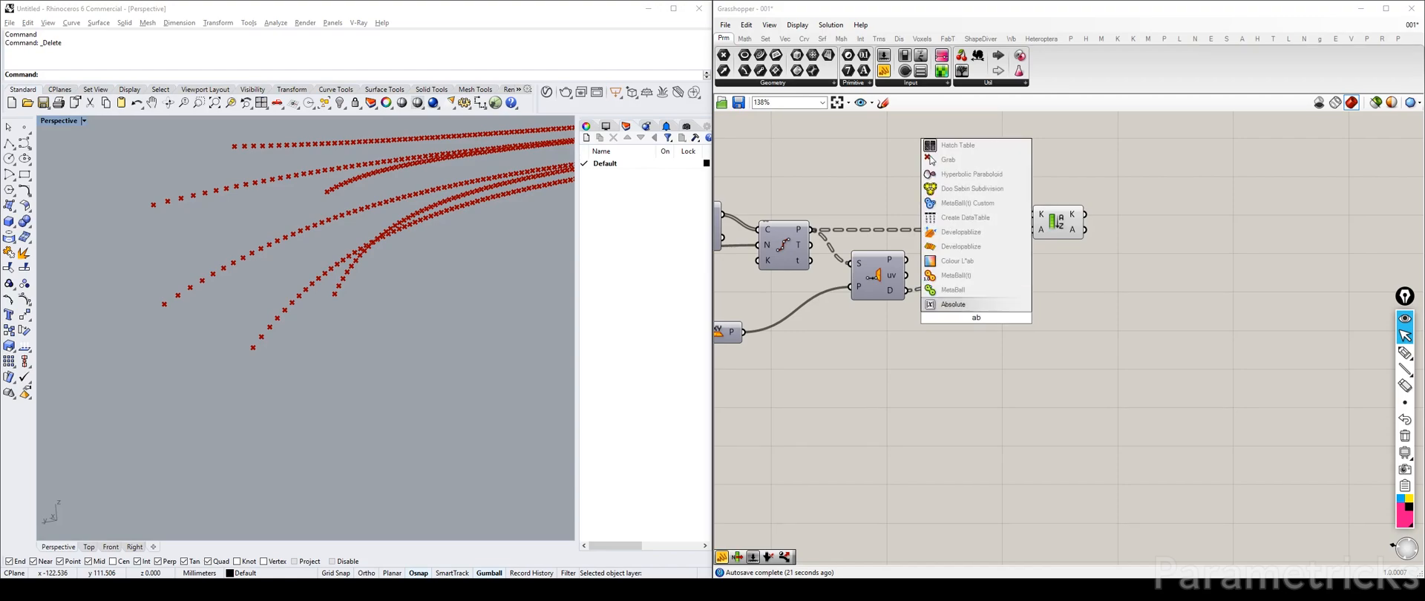
pyautogui.click(961, 305)
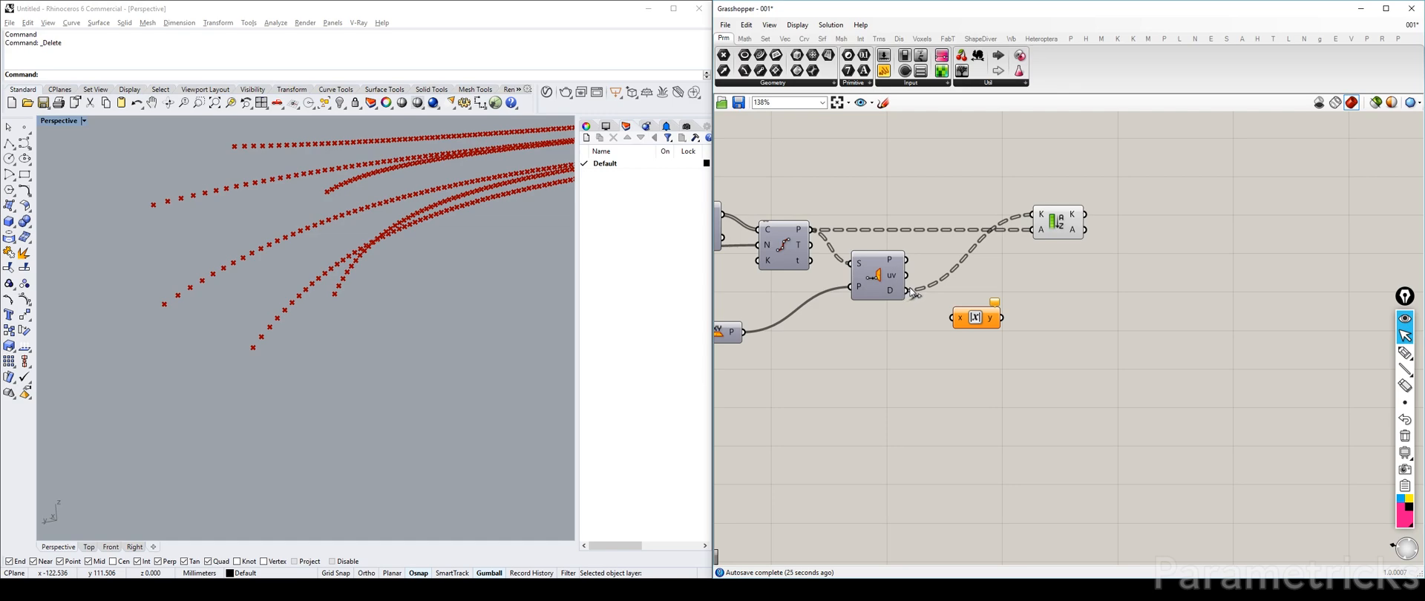
pyautogui.moveTo(907, 291); pyautogui.dragTo(977, 298)
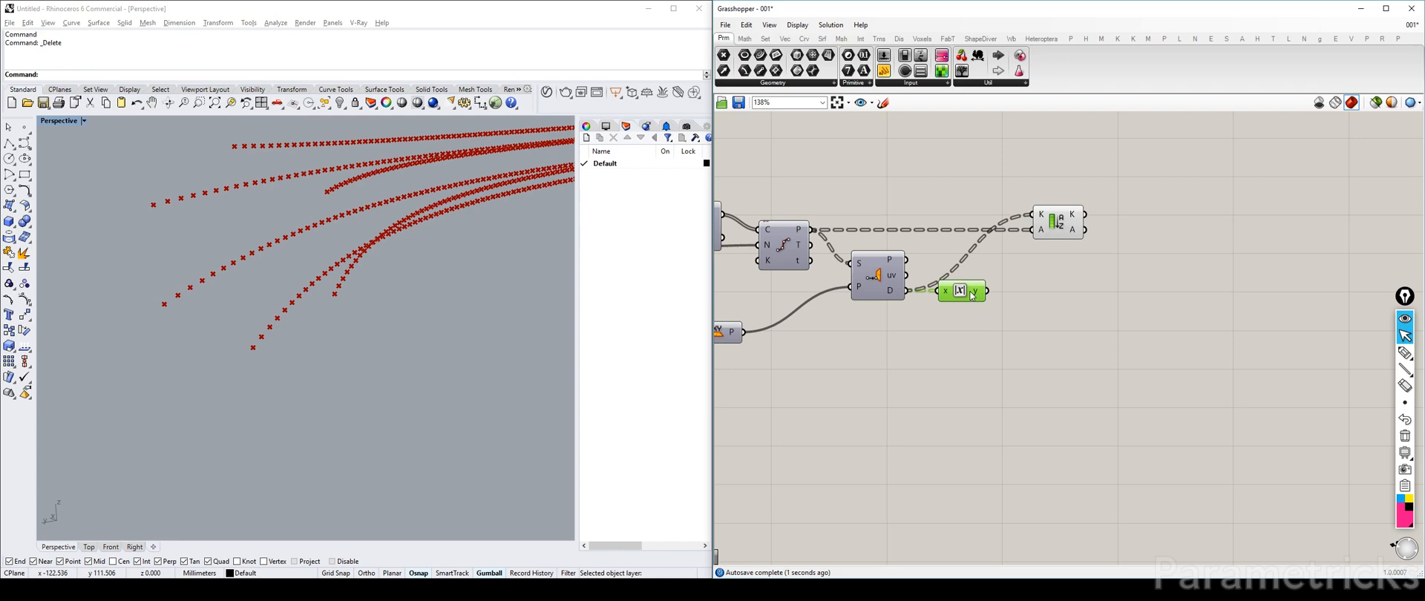
pyautogui.click(334, 244)
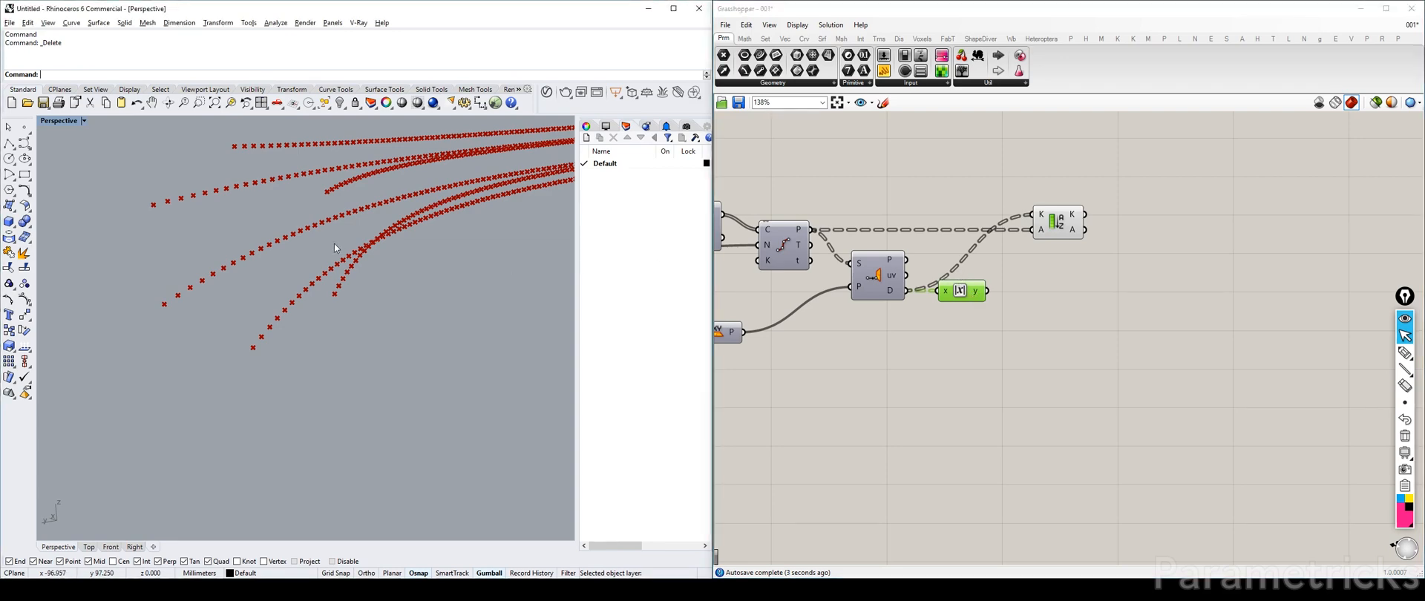
pyautogui.moveTo(968, 340); pyautogui.dragTo(1059, 337, button='right')
pyautogui.click(804, 340)
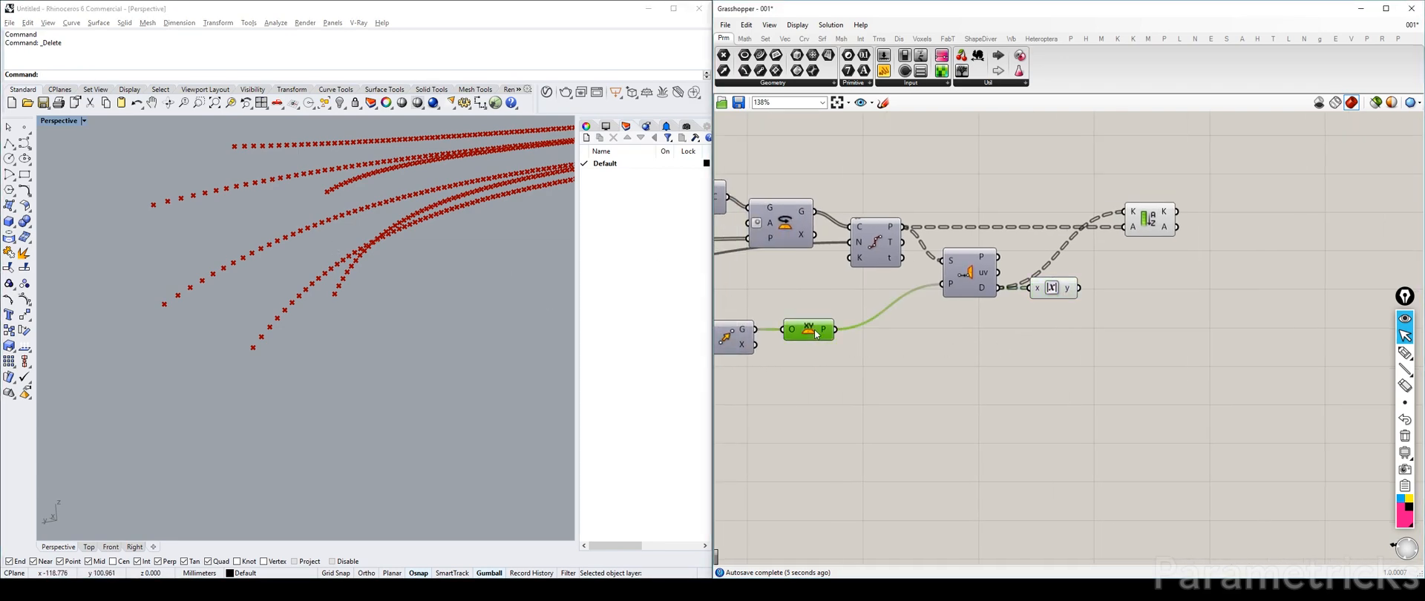
# Step: Add an enlarged panel listing the Absolute component's output values
pyautogui.moveTo(1098, 279); pyautogui.dragTo(858, 348, button='right')
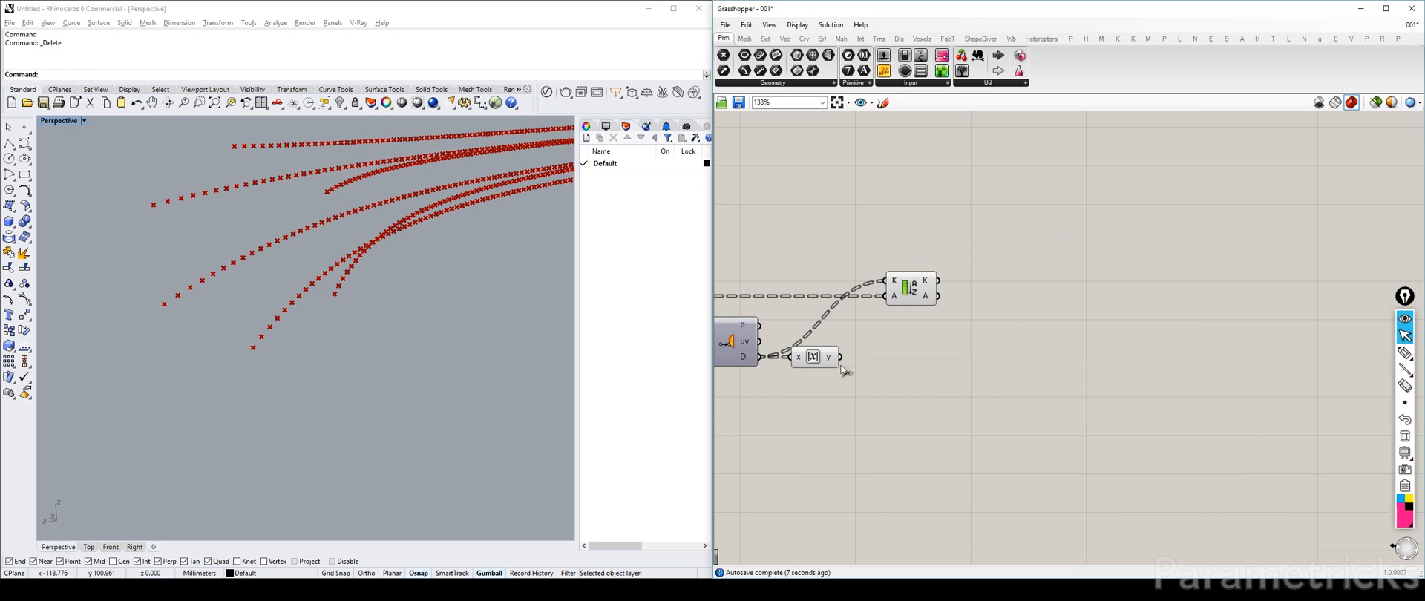
pyautogui.doubleClick(972, 364)
pyautogui.write('""')
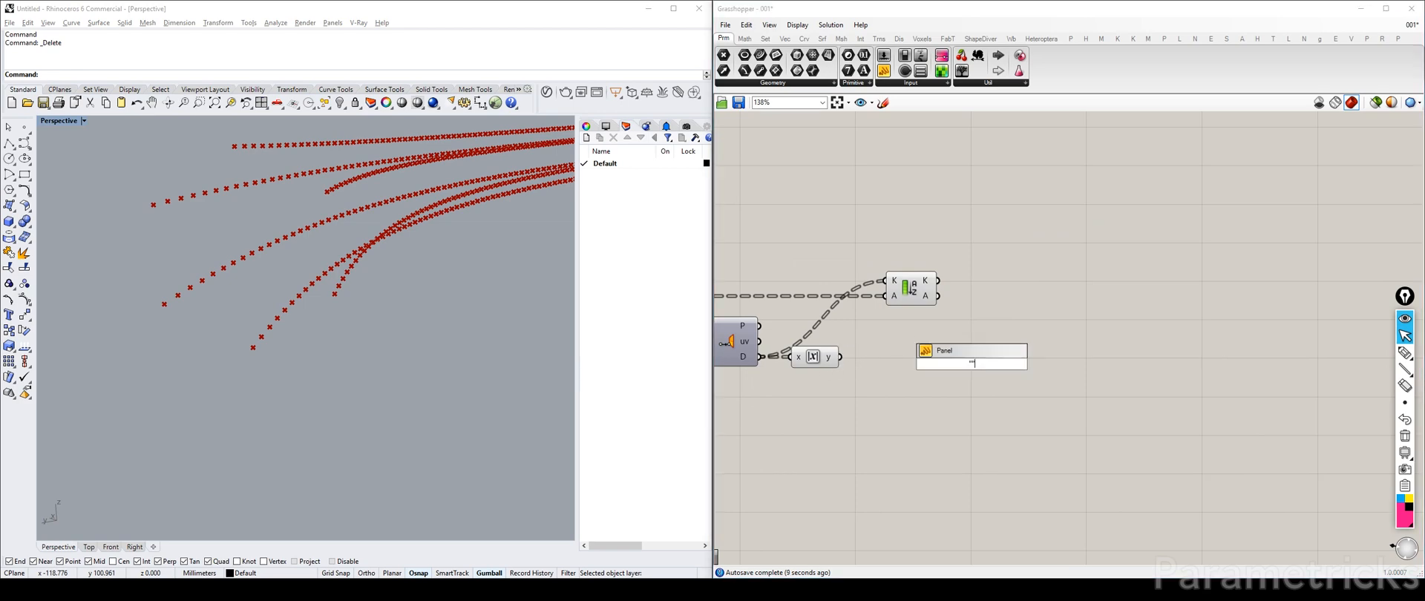
pyautogui.press('Return')
pyautogui.moveTo(840, 357); pyautogui.dragTo(911, 363)
pyautogui.moveTo(990, 343); pyautogui.dragTo(1115, 211)
pyautogui.moveTo(1102, 269); pyautogui.dragTo(1103, 367)
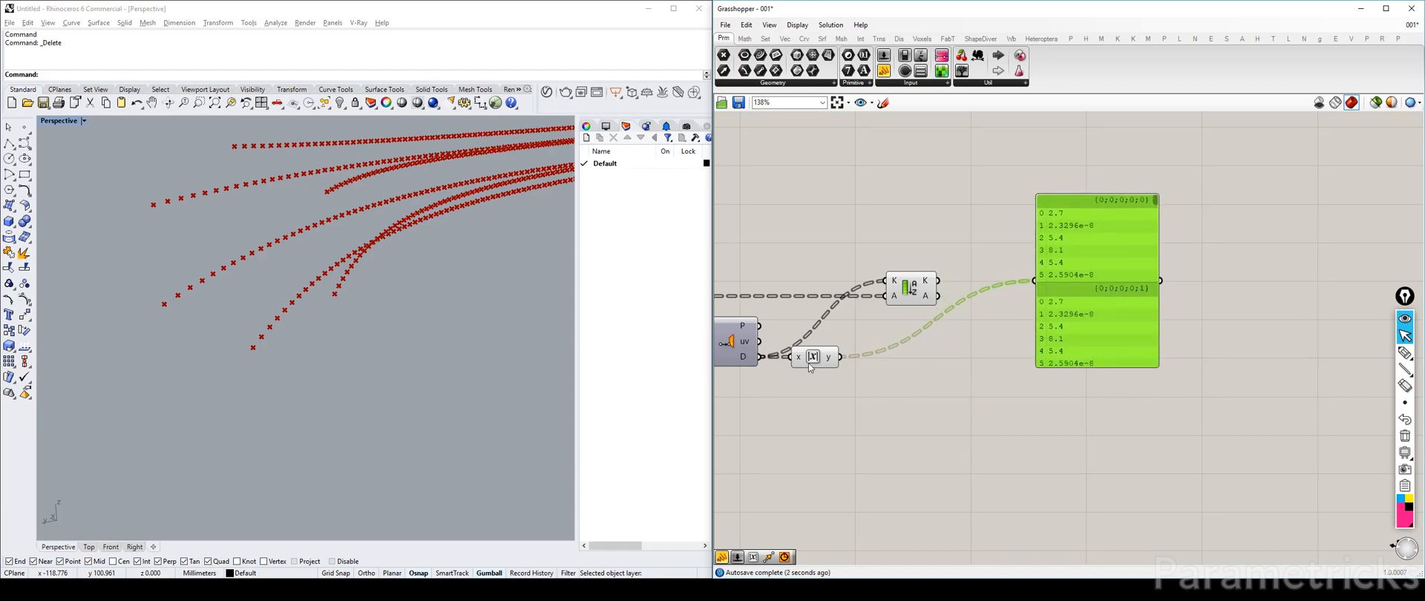
# Step: Replace Sort List's key input with the absolute distances, check the sorted keys in the panel, and delete the panel
pyautogui.moveTo(1085, 242); pyautogui.dragTo(1014, 314)
pyautogui.moveTo(835, 363); pyautogui.dragTo(965, 352)
pyautogui.moveTo(1016, 279); pyautogui.dragTo(1100, 225)
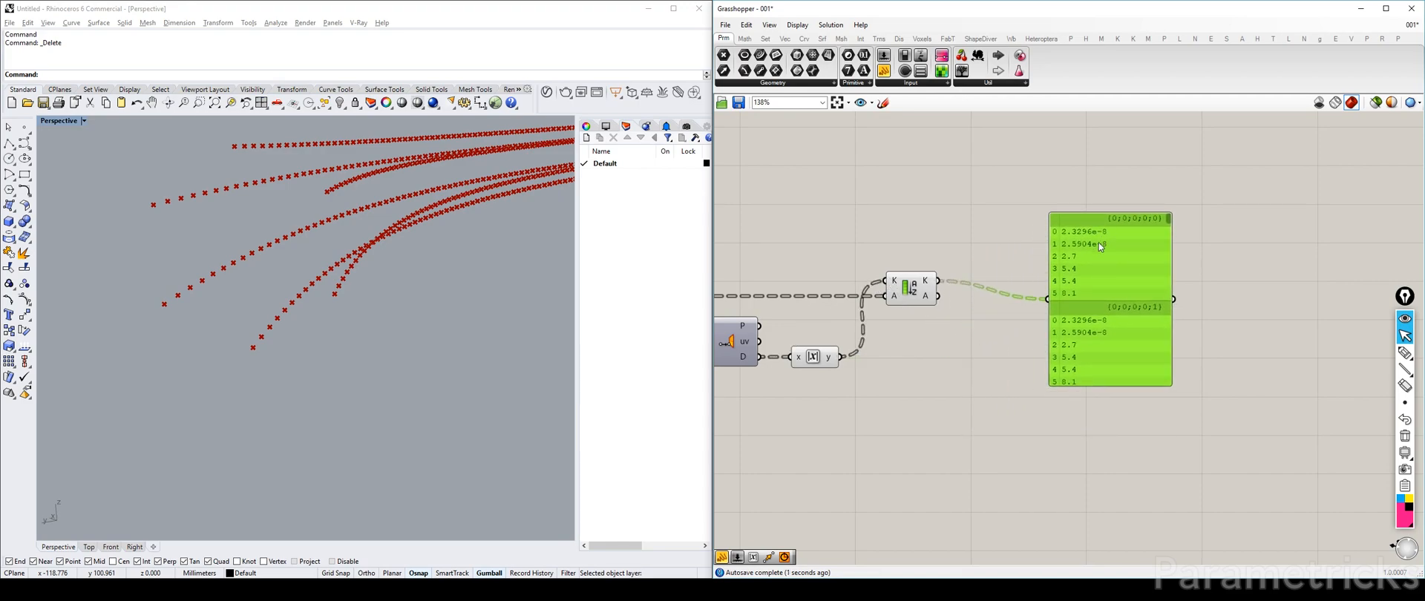
pyautogui.press('Delete')
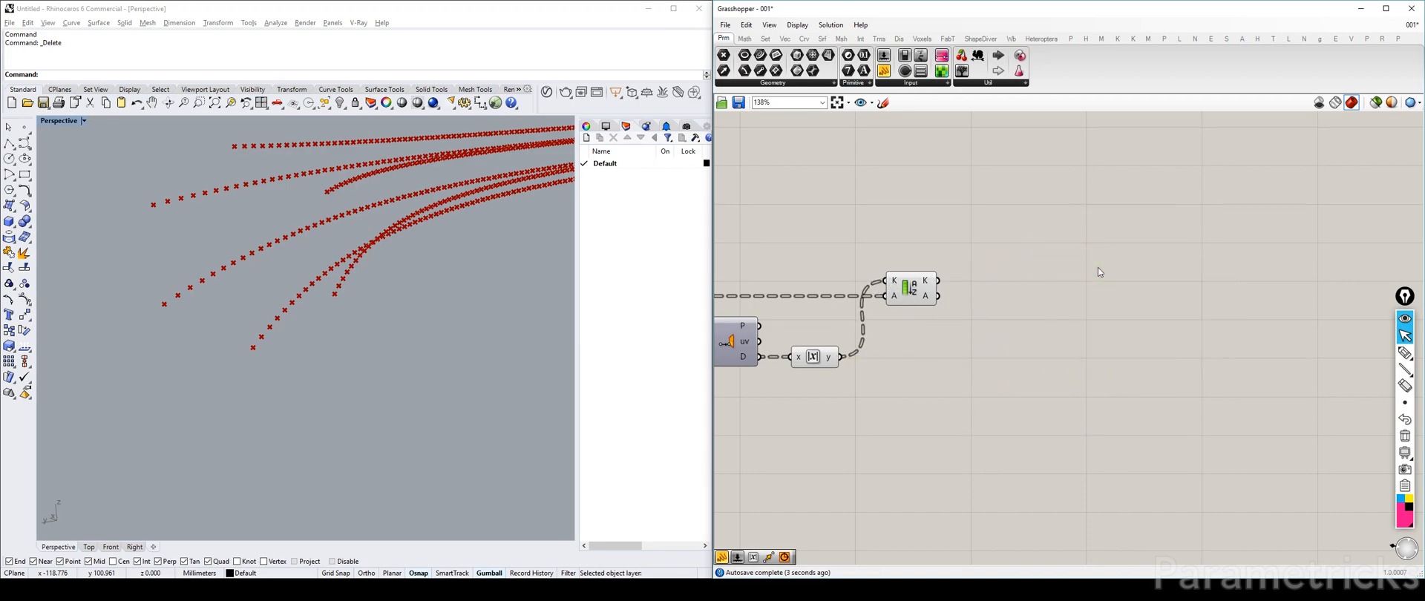
# Step: Add a List Item component and feed it the sorted points from Sort List
pyautogui.doubleClick(1093, 263)
pyautogui.write('item')
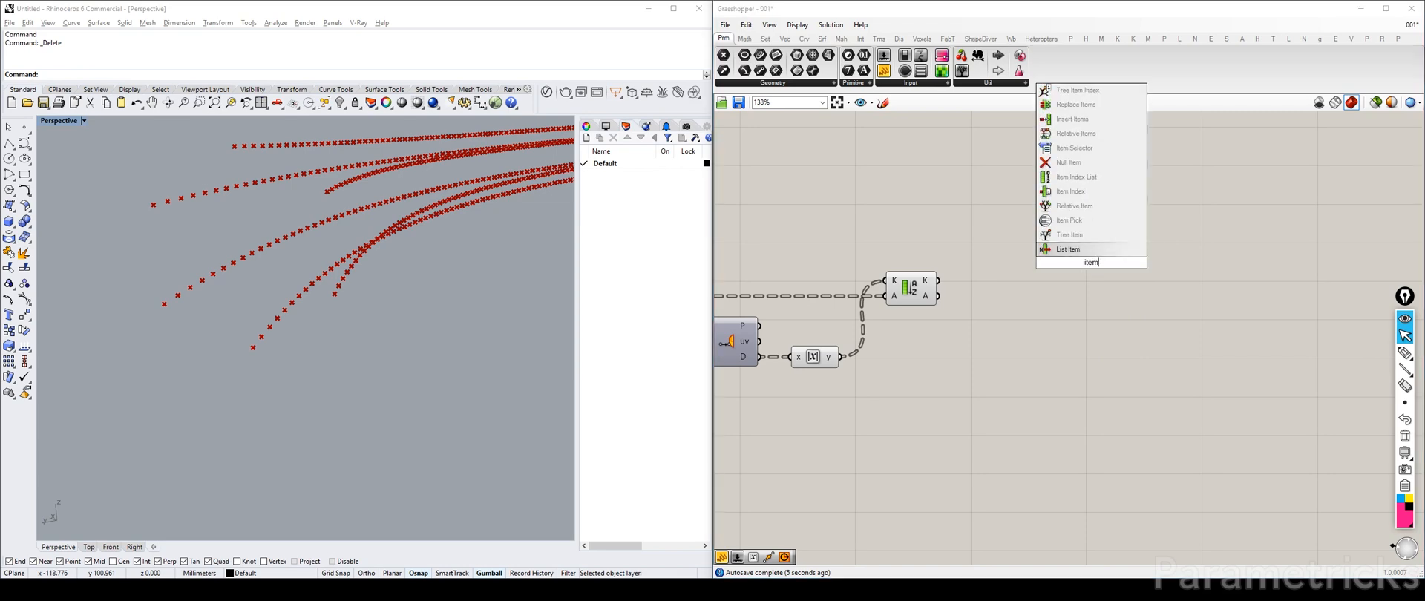
pyautogui.click(1097, 254)
pyautogui.moveTo(938, 296); pyautogui.dragTo(1007, 277)
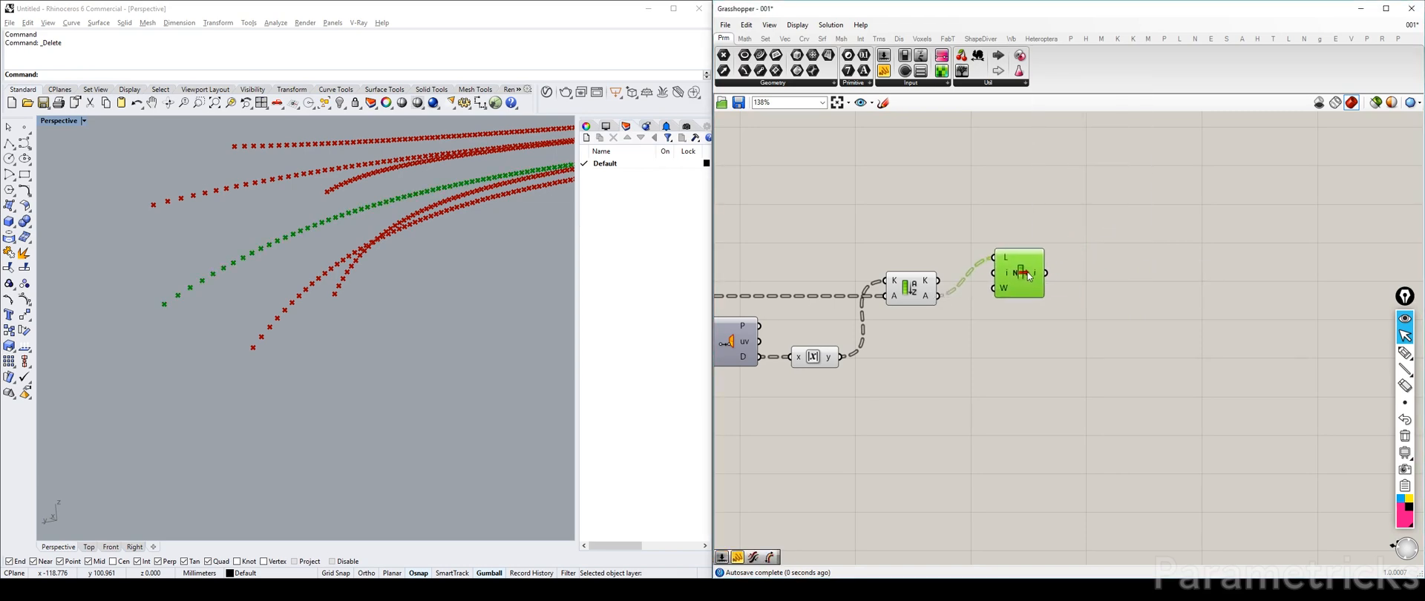
pyautogui.scroll(-5, 470, 275)
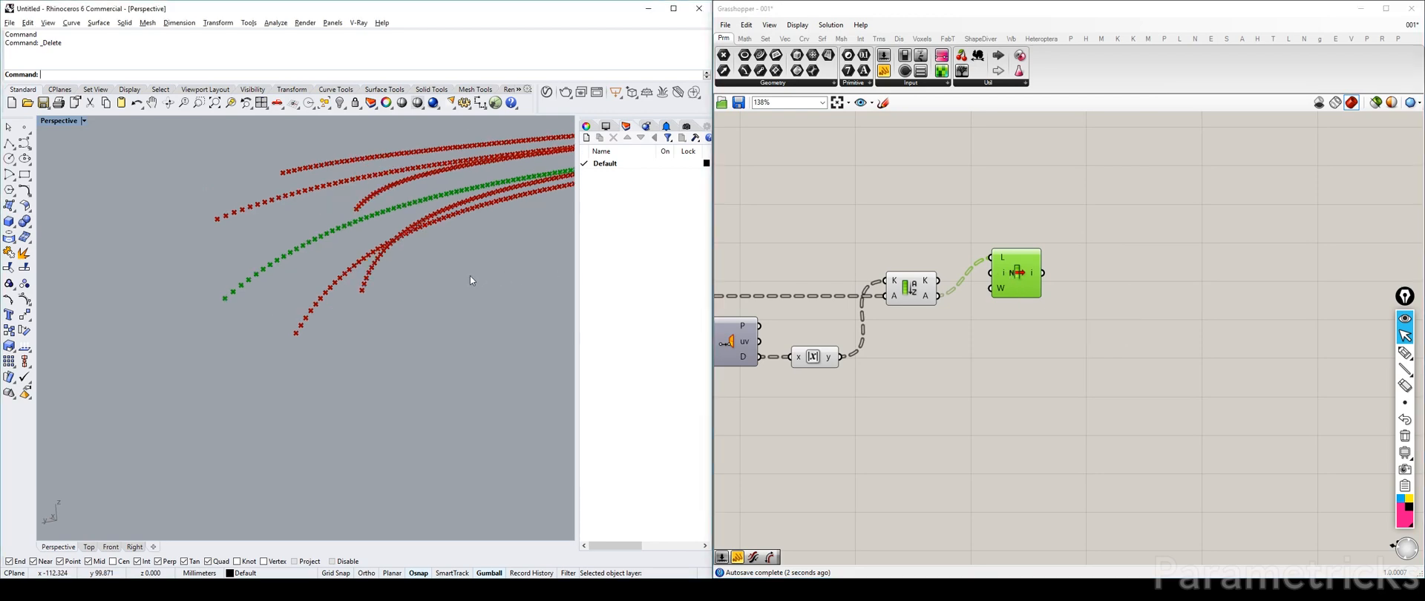
pyautogui.keyDown('shift'); pyautogui.moveTo(469, 275); pyautogui.dragTo(443, 265, button='right'); pyautogui.keyUp('shift')
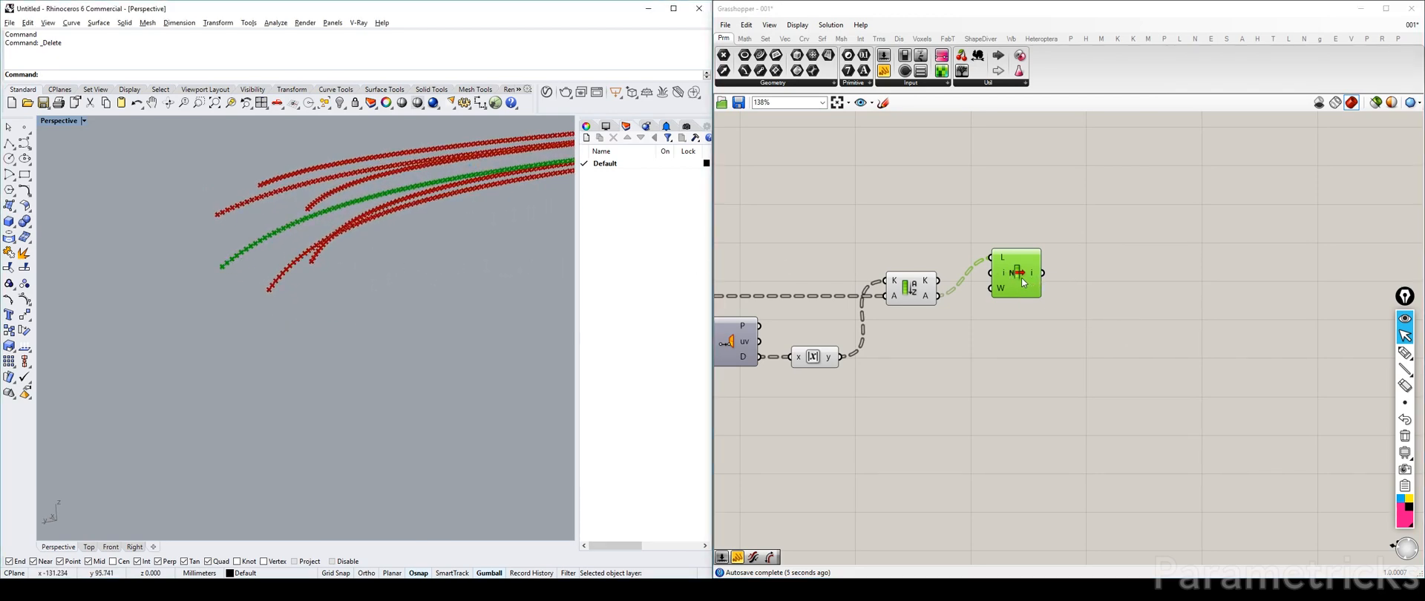
# Step: Discard a duplicate of List Item and add a +1 output to the original so it returns the two points nearest the plane
pyautogui.keyDown('alt'); pyautogui.moveTo(1023, 282); pyautogui.dragTo(1024, 353); pyautogui.keyUp('alt')
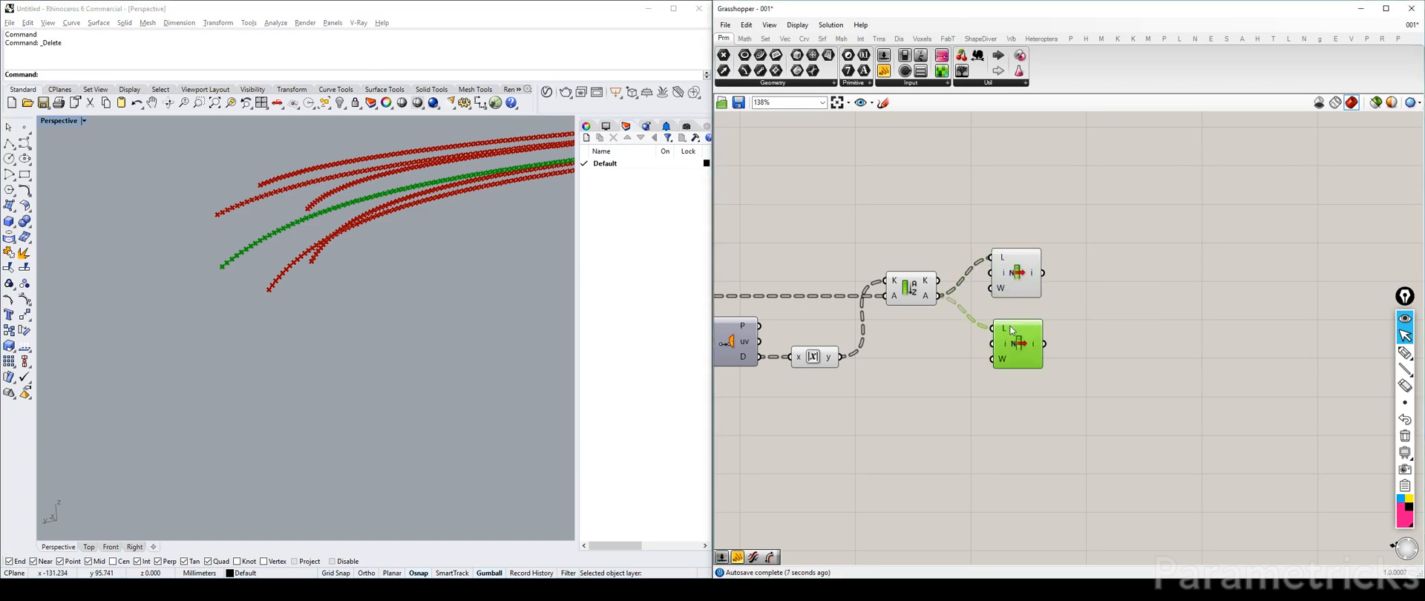
pyautogui.press('Delete')
pyautogui.scroll(5, 1029, 297)
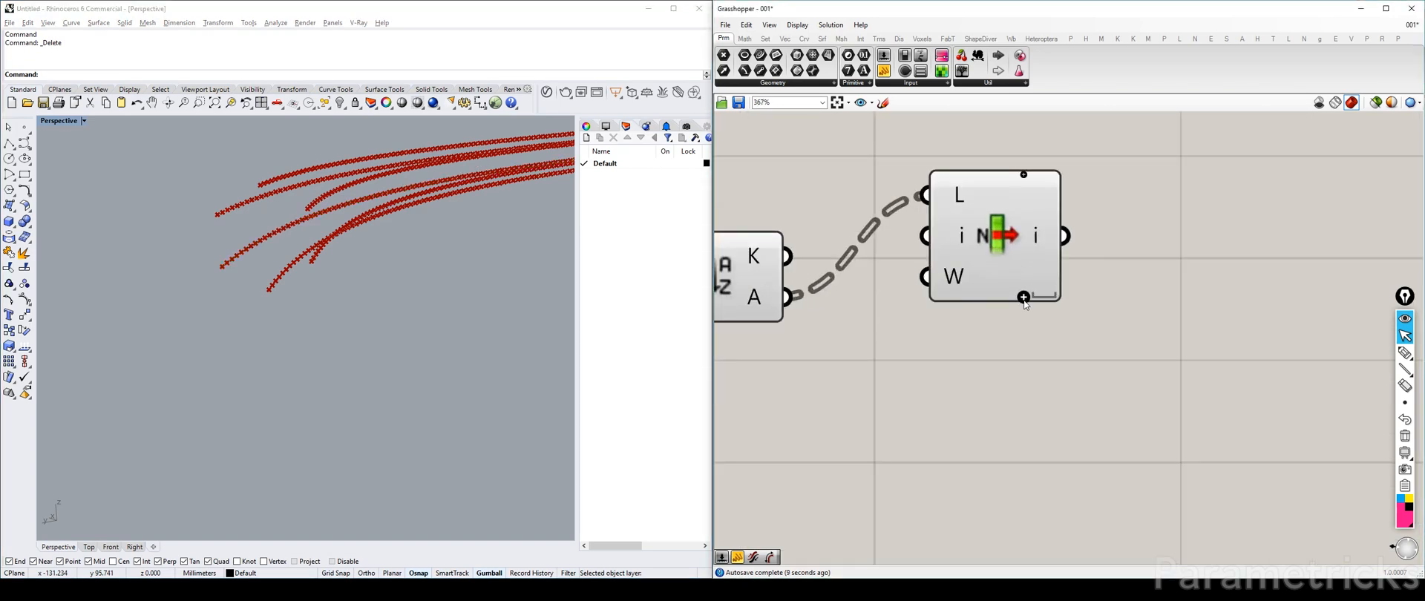
pyautogui.click(1023, 296)
pyautogui.moveTo(987, 223); pyautogui.dragTo(932, 319)
pyautogui.scroll(-2, 932, 320)
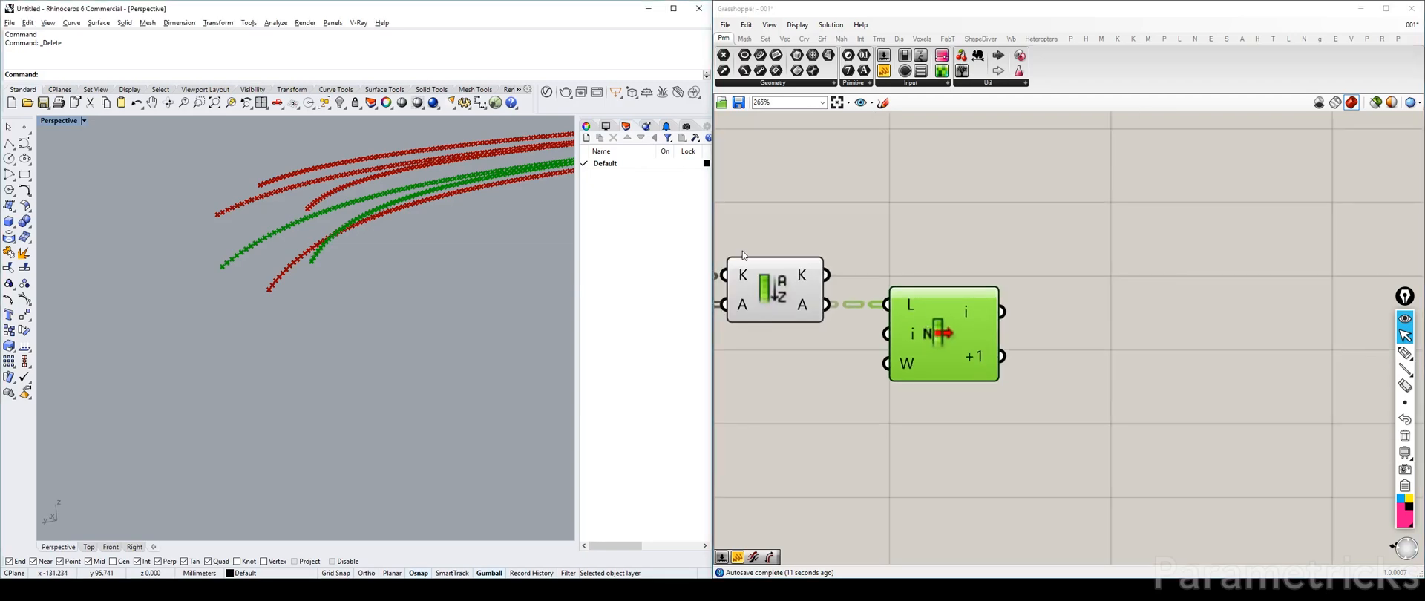
pyautogui.moveTo(515, 305); pyautogui.dragTo(544, 301, button='right')
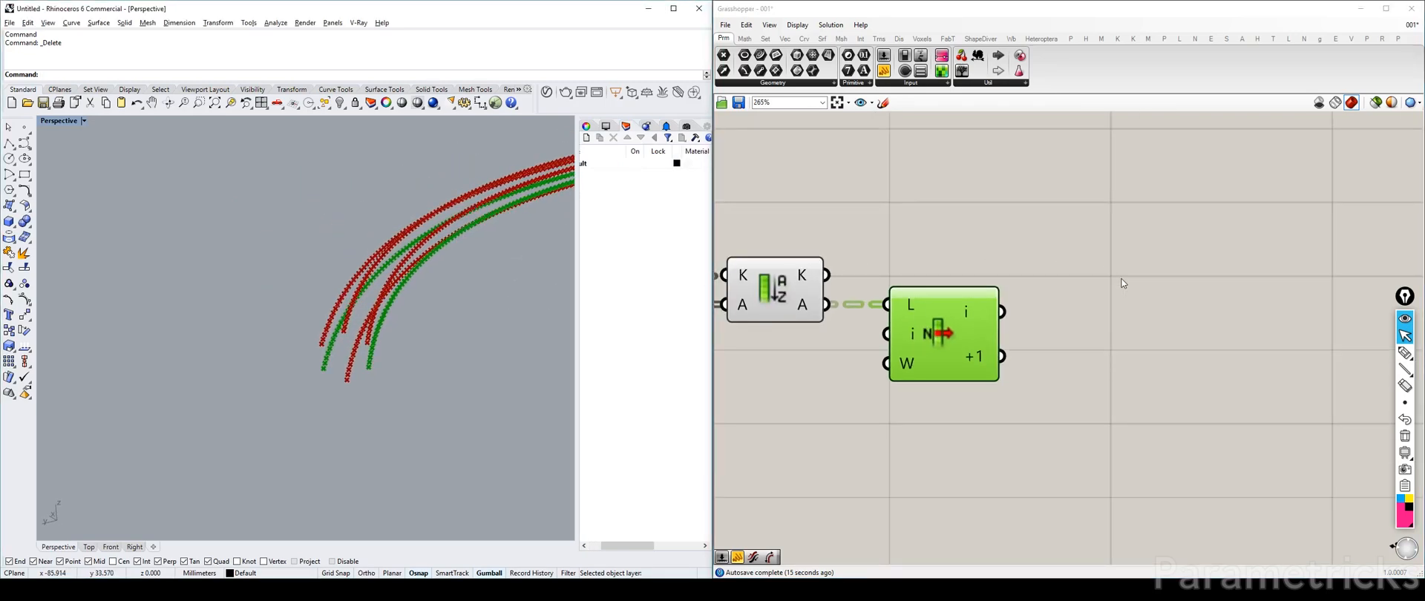
# Step: Add a Line component connecting List Item's i and +1 outputs as its start and end points
pyautogui.moveTo(1123, 282); pyautogui.dragTo(987, 261, button='right')
pyautogui.doubleClick(987, 261)
pyautogui.write('line')
pyautogui.press('Return')
pyautogui.moveTo(885, 296); pyautogui.dragTo(936, 246)
pyautogui.moveTo(885, 341); pyautogui.dragTo(936, 276)
pyautogui.click(972, 267)
# Step: Hide the previews of the List Item and Sort List components
pyautogui.click(824, 319)
pyautogui.moveTo(824, 319); pyautogui.dragTo(1080, 240, button='right')
pyautogui.click(909, 195)
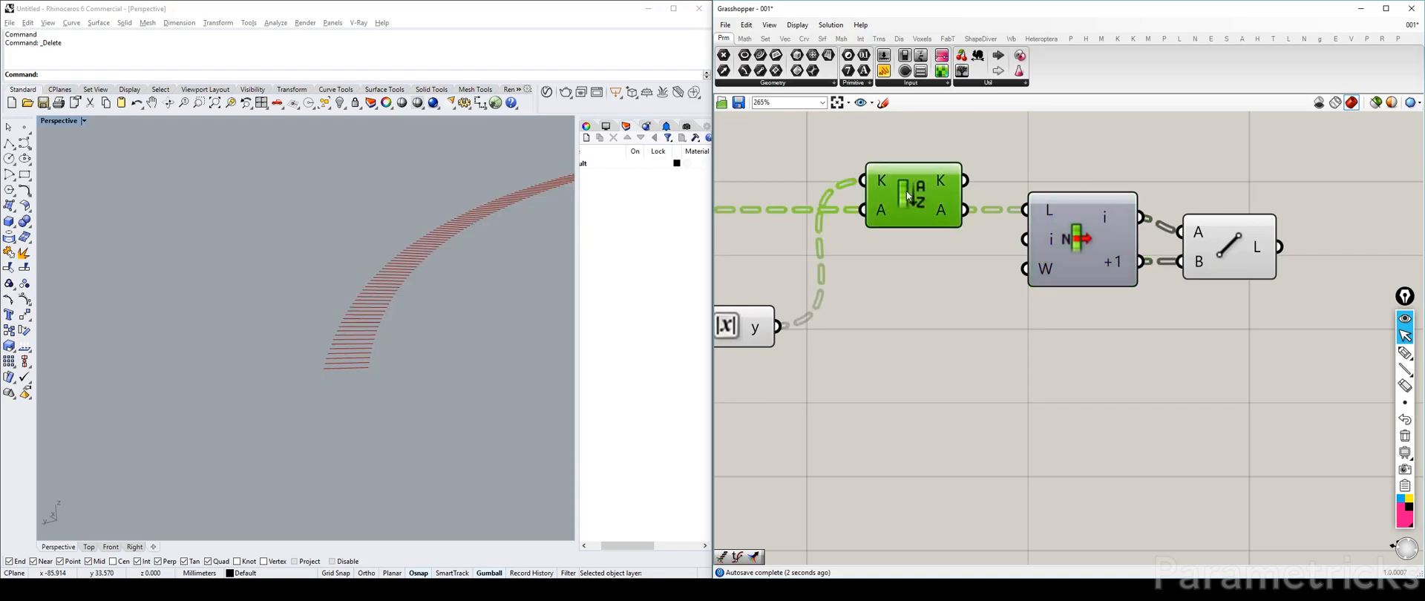
pyautogui.hotkey('ctrl', 'q')
# Step: Turn on the preview of the rotated circles that feed Divide Curve
pyautogui.moveTo(907, 196); pyautogui.dragTo(1052, 199, button='right')
pyautogui.scroll(-6, 464, 353)
pyautogui.moveTo(469, 351); pyautogui.dragTo(359, 376, button='right')
pyautogui.moveTo(1008, 248); pyautogui.dragTo(1216, 239, button='right')
pyautogui.scroll(-5, 1111, 319)
pyautogui.click(867, 265)
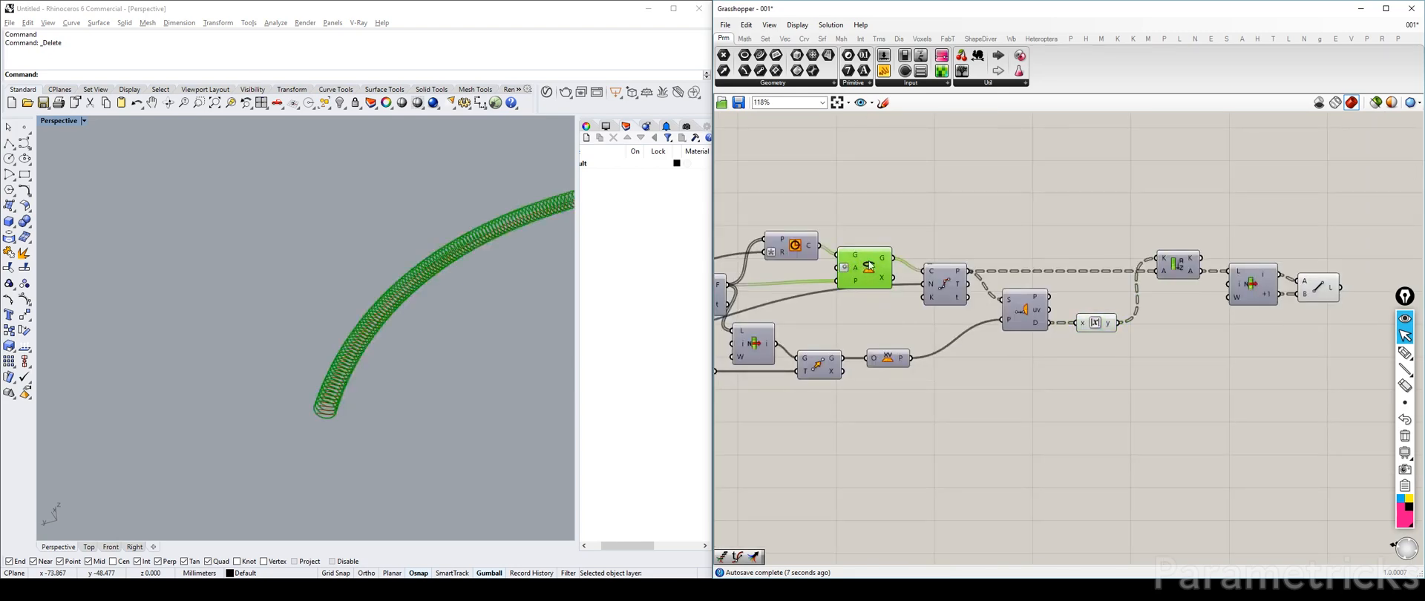
pyautogui.moveTo(1414, 242); pyautogui.dragTo(1045, 248, button='right')
pyautogui.click(1048, 248)
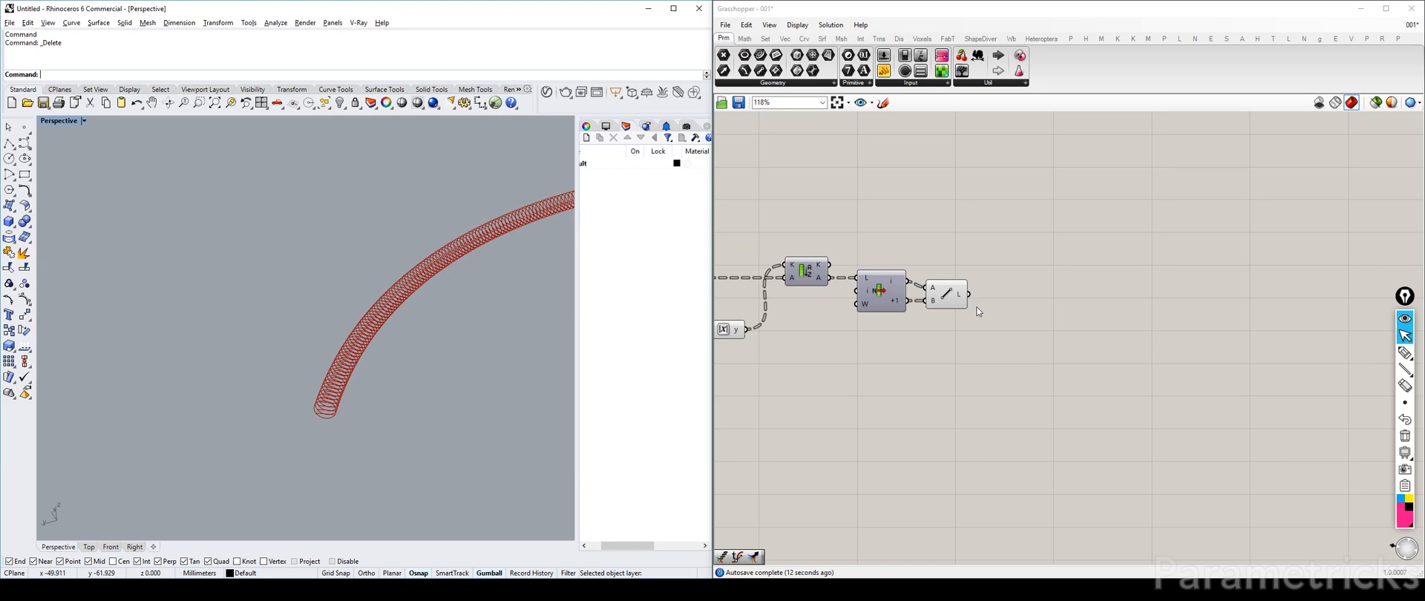
# Step: Examine the cross lines inside the circles and mark up the first two, plus a rectangular profile at their end, with the annotation pen
pyautogui.scroll(5, 456, 345)
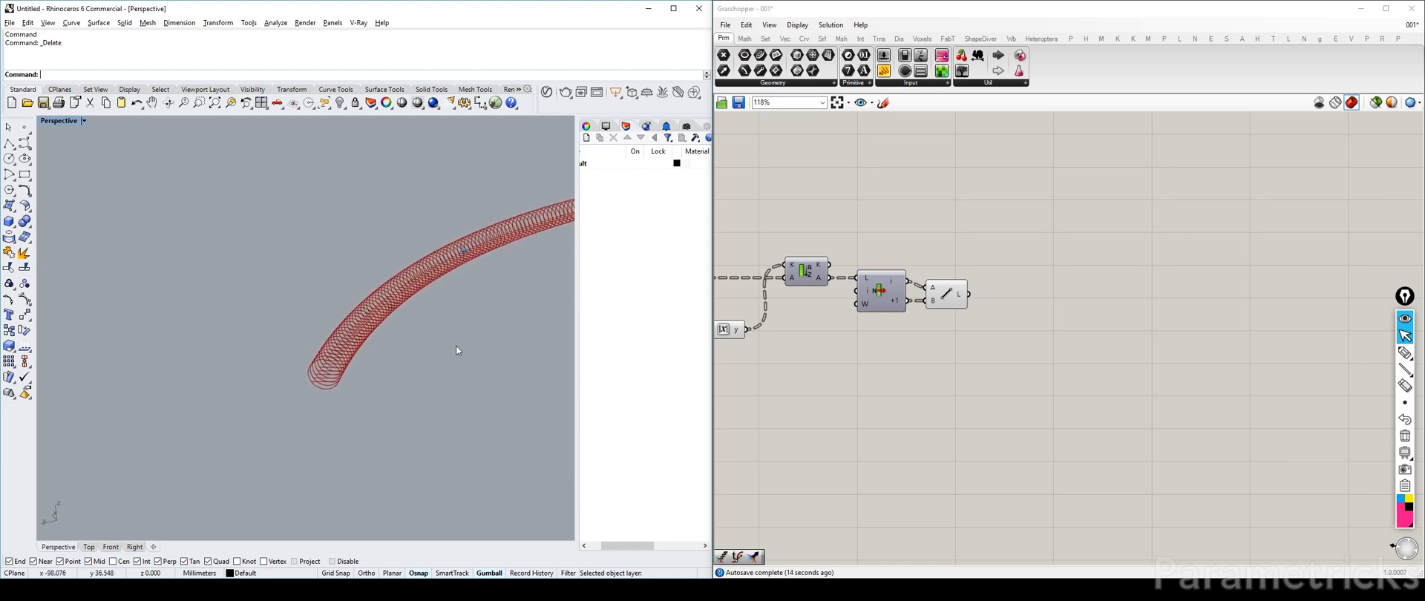
pyautogui.scroll(4, 456, 345)
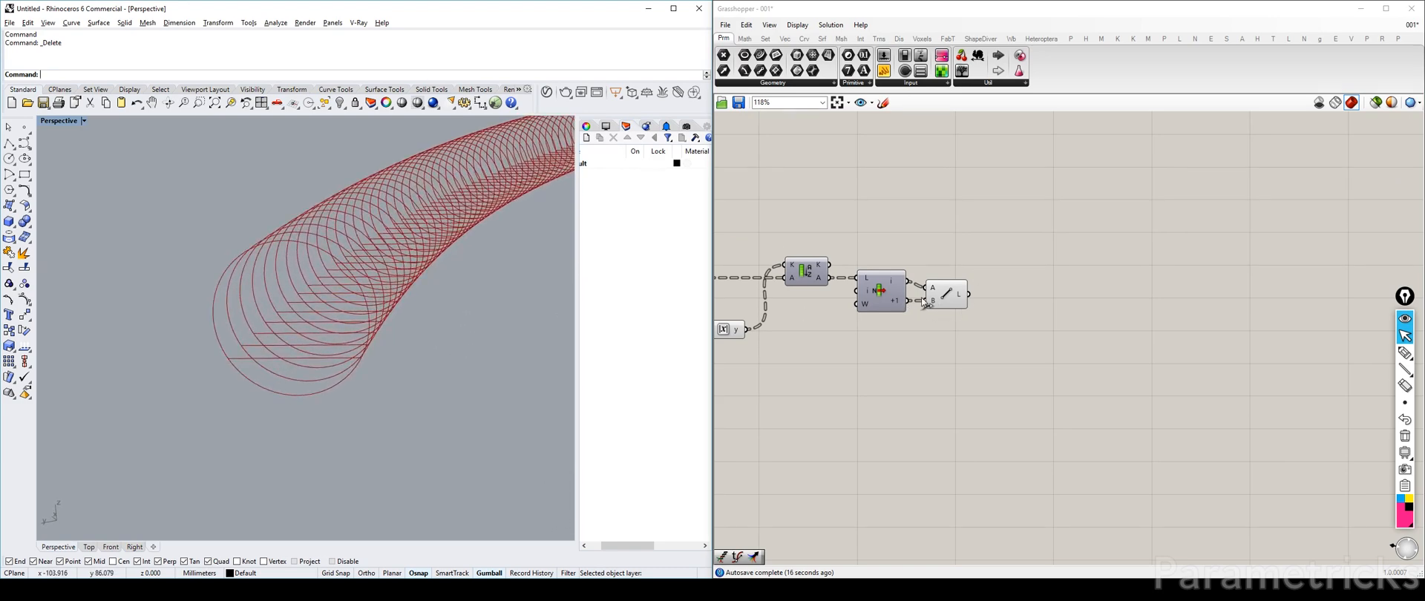
pyautogui.click(948, 294)
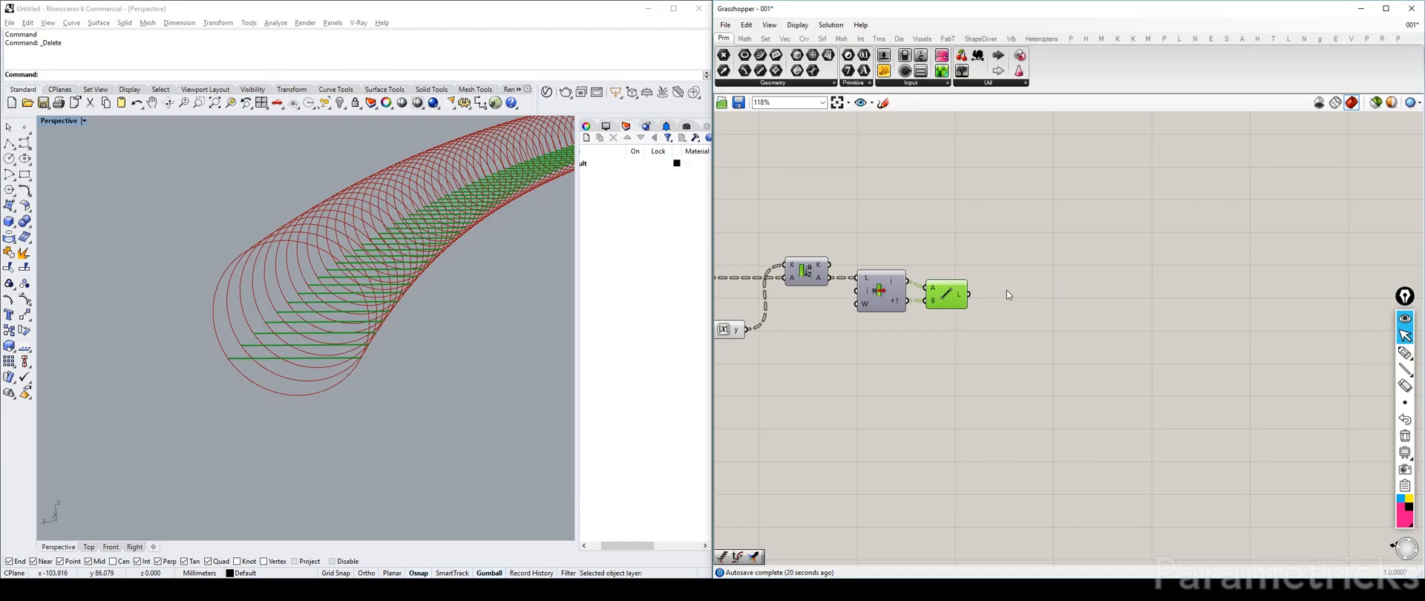
pyautogui.click(1036, 292)
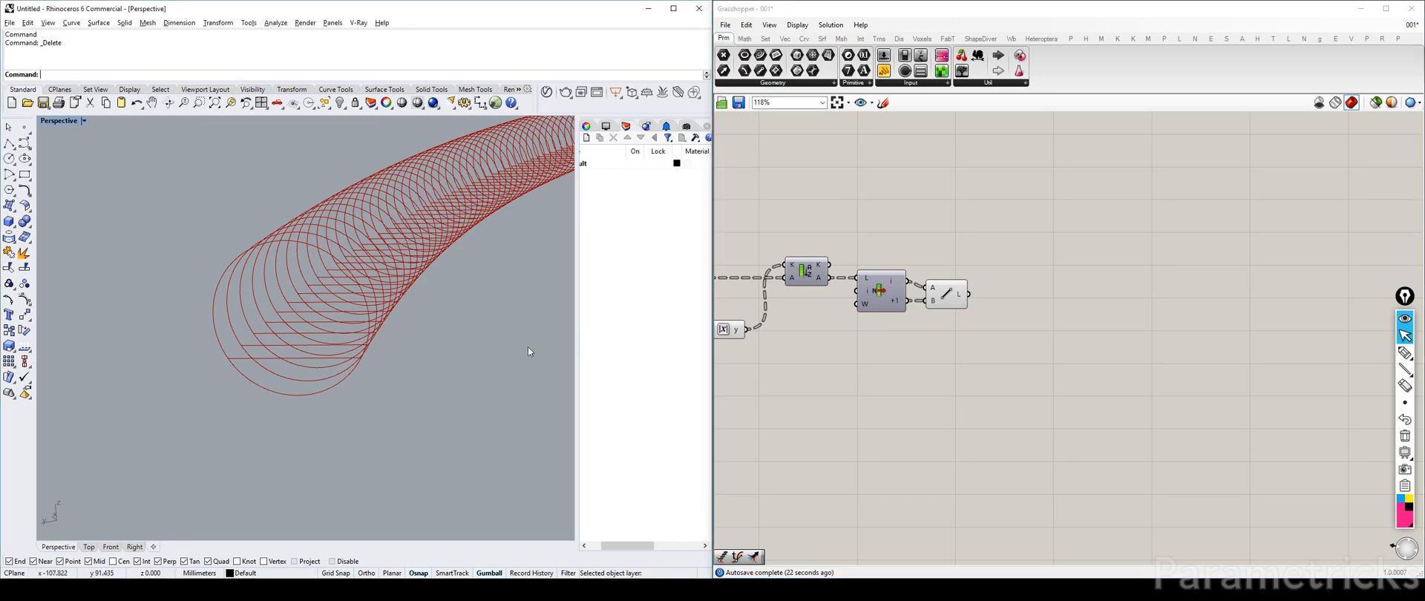
pyautogui.click(1406, 353)
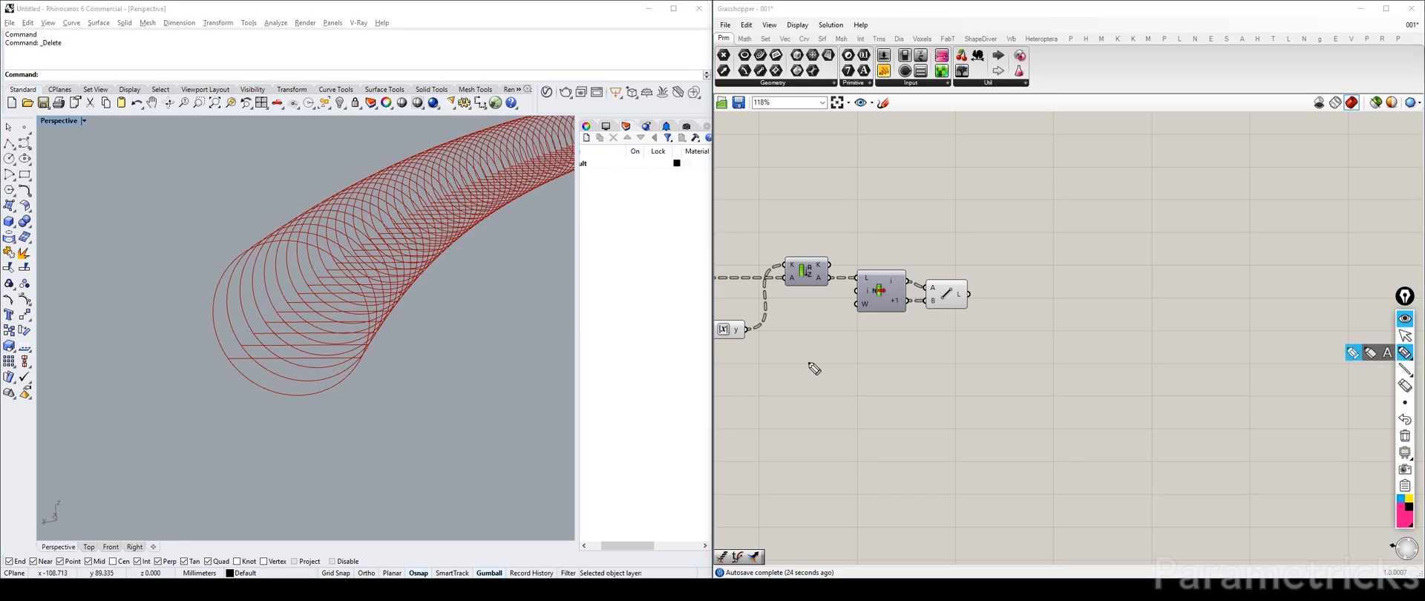
pyautogui.moveTo(226, 359); pyautogui.dragTo(363, 359)
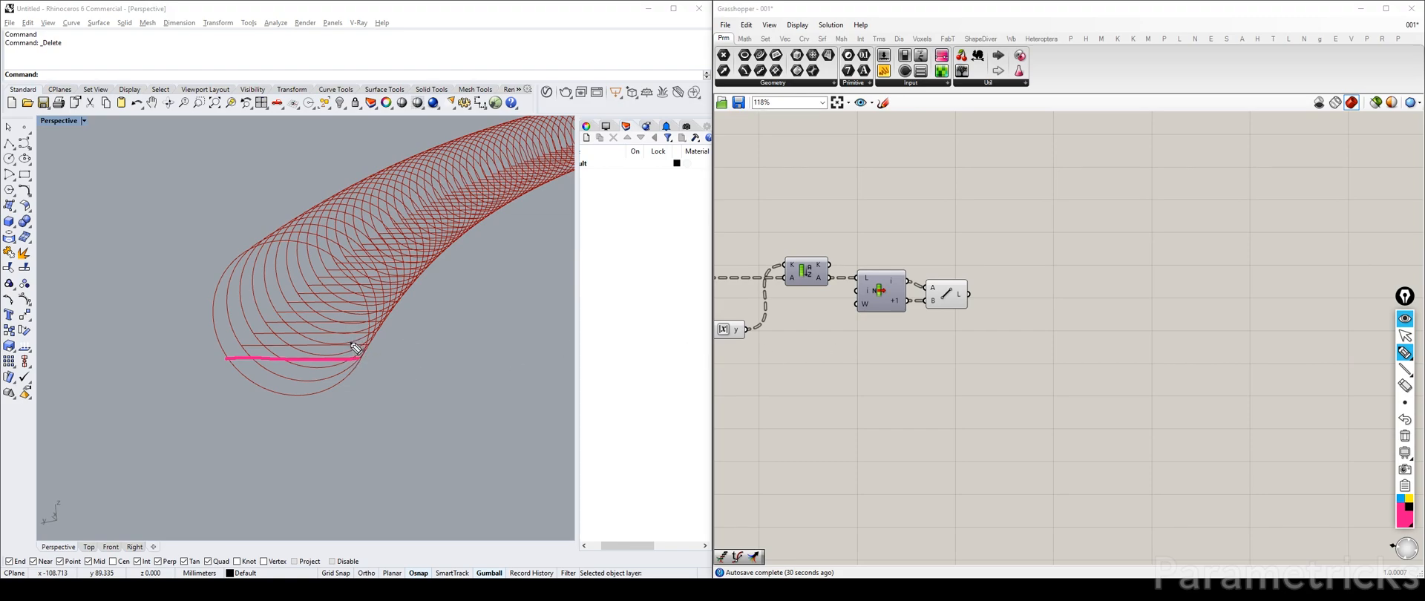
pyautogui.moveTo(347, 344)
pyautogui.mouseDown()
pyautogui.moveTo(349, 377)
pyautogui.moveTo(369, 338)
pyautogui.moveTo(378, 372)
pyautogui.moveTo(321, 347)
pyautogui.moveTo(260, 347)
pyautogui.mouseUp()
pyautogui.moveTo(286, 338); pyautogui.dragTo(228, 363)
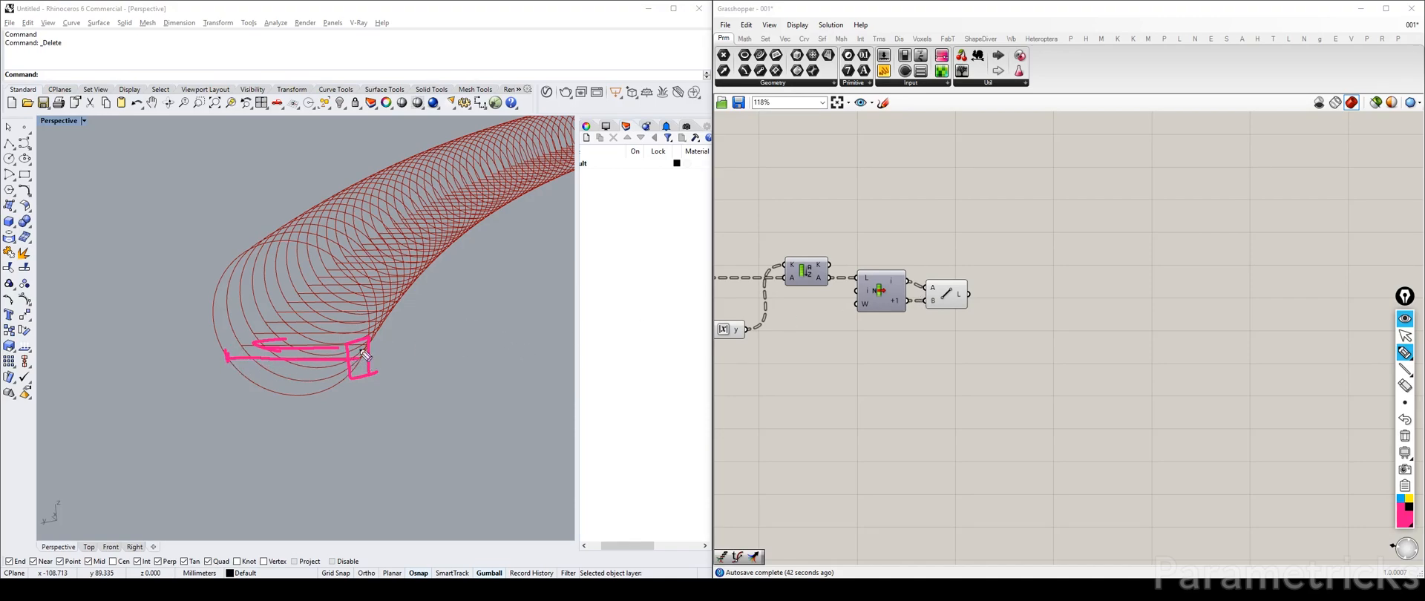
pyautogui.click(1405, 336)
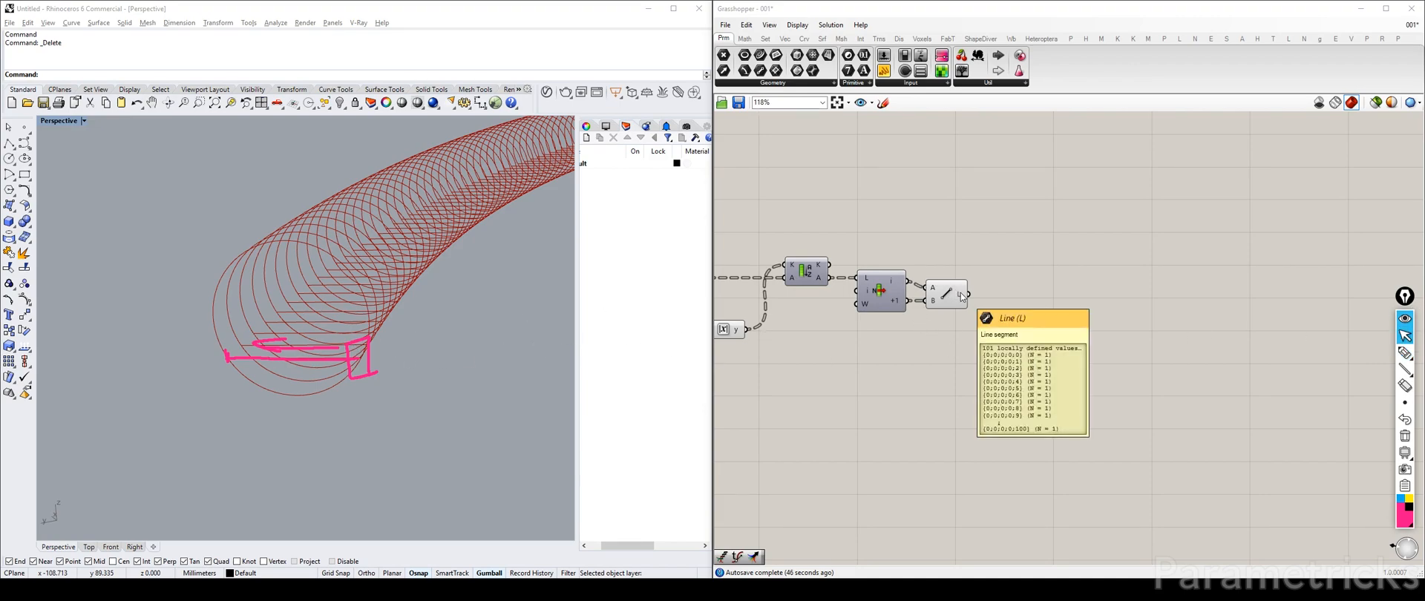
# Step: Read the Line component's output in a temporary panel, delete the panel and clear the viewport annotations
pyautogui.doubleClick(1082, 295)
pyautogui.write('panel')
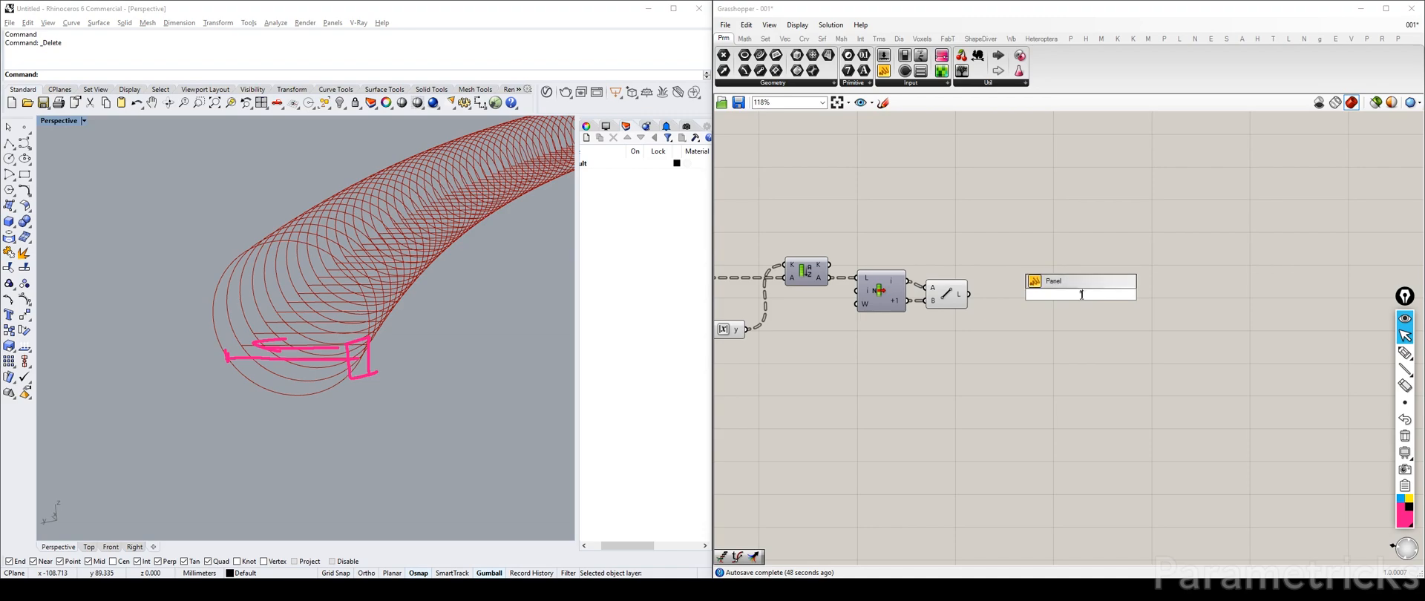
pyautogui.press('Return')
pyautogui.moveTo(969, 295); pyautogui.dragTo(1028, 294)
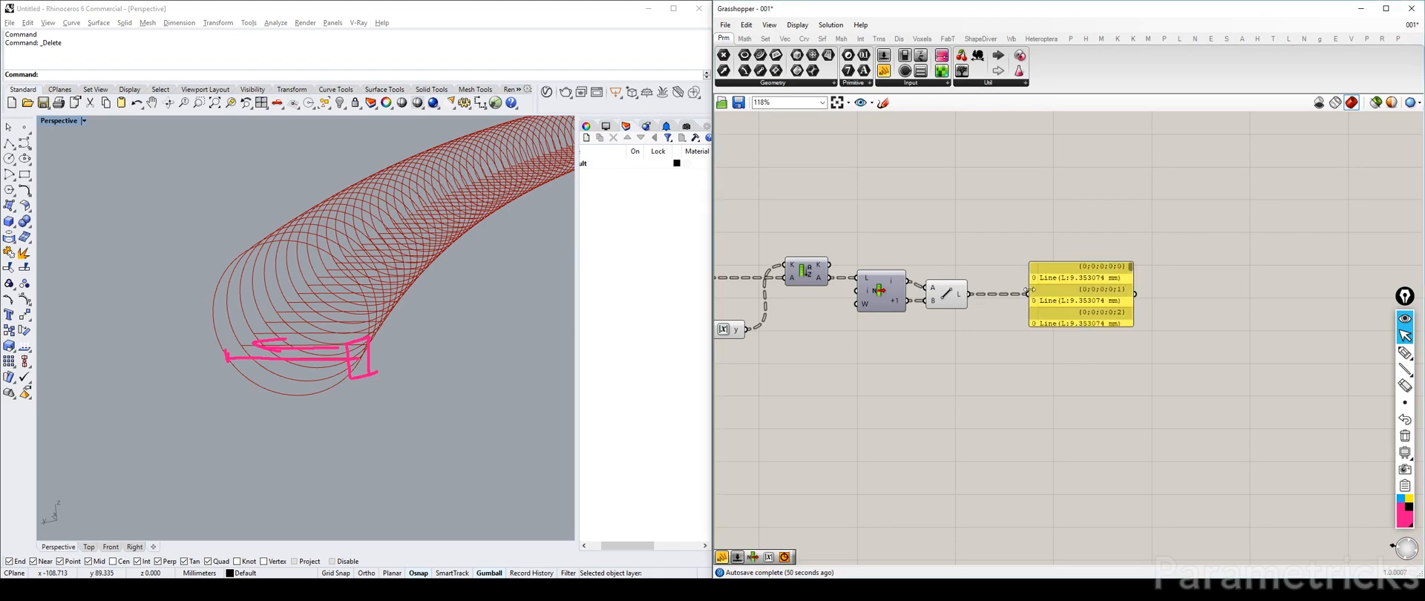
pyautogui.moveTo(1114, 311); pyautogui.dragTo(990, 269, button='right')
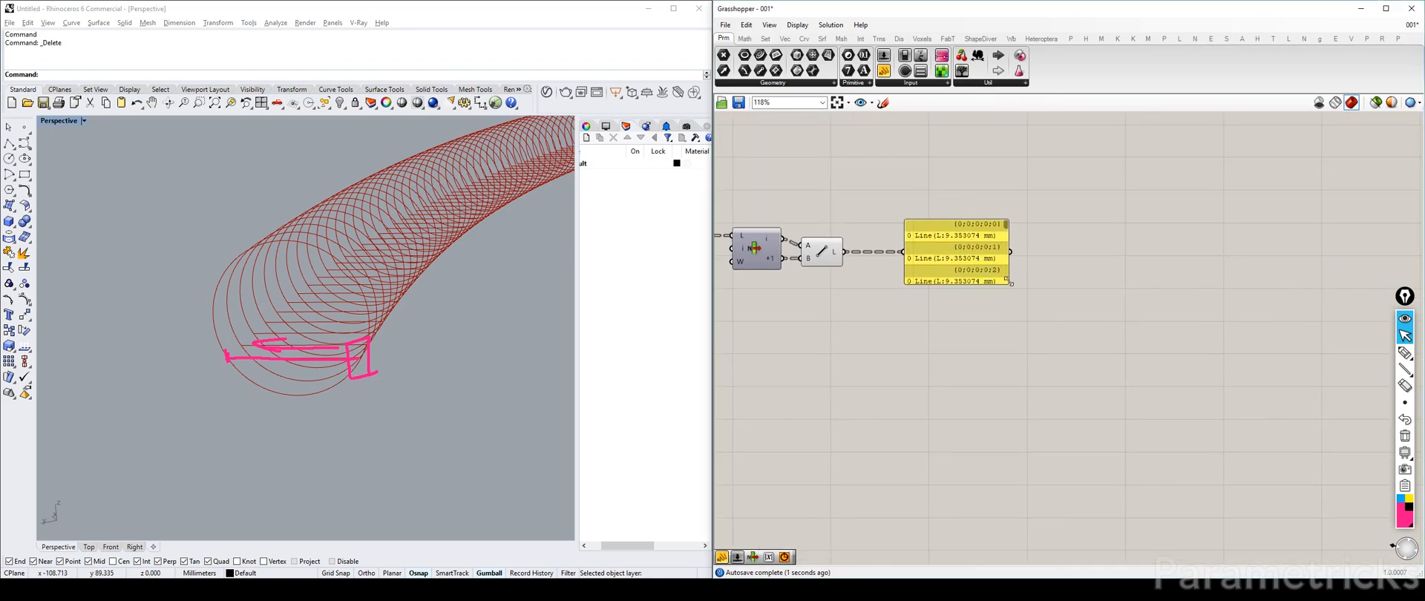
pyautogui.moveTo(1007, 285); pyautogui.dragTo(1084, 432)
pyautogui.click(1003, 321)
pyautogui.press('Delete')
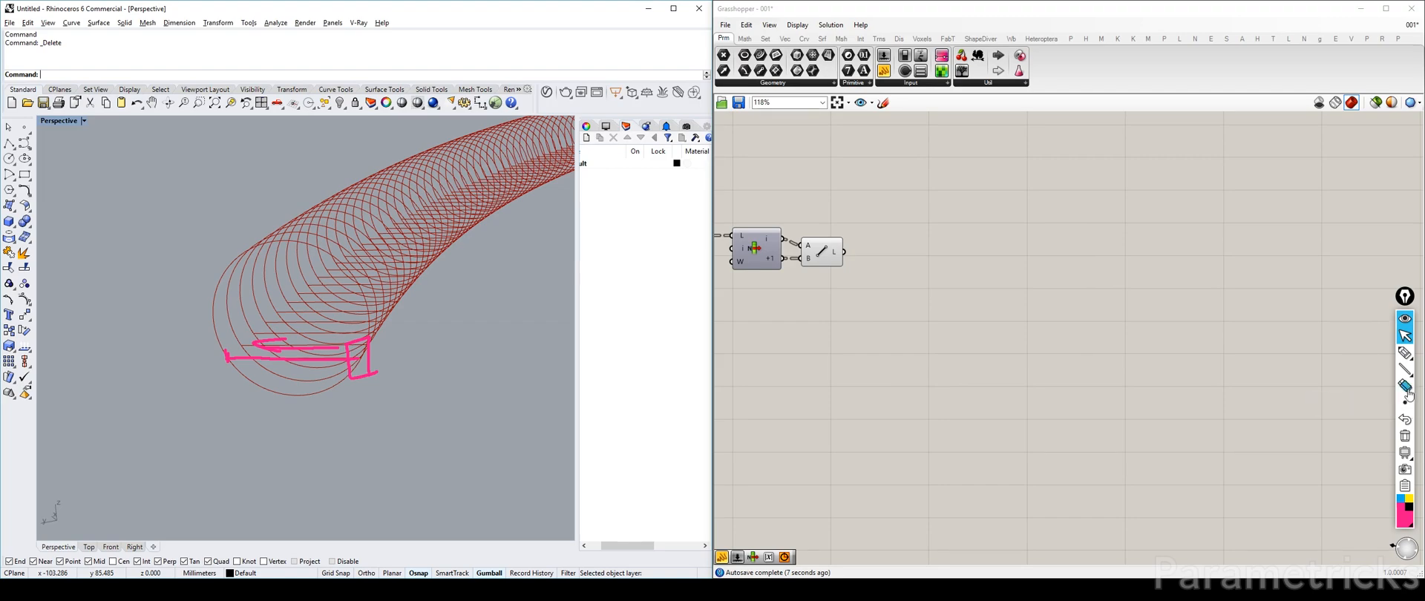
pyautogui.click(1405, 436)
# Step: Add a Rectangle component with plane, X, Y and radius inputs and place it below the Line component
pyautogui.moveTo(838, 253); pyautogui.dragTo(843, 252)
pyautogui.click(944, 259)
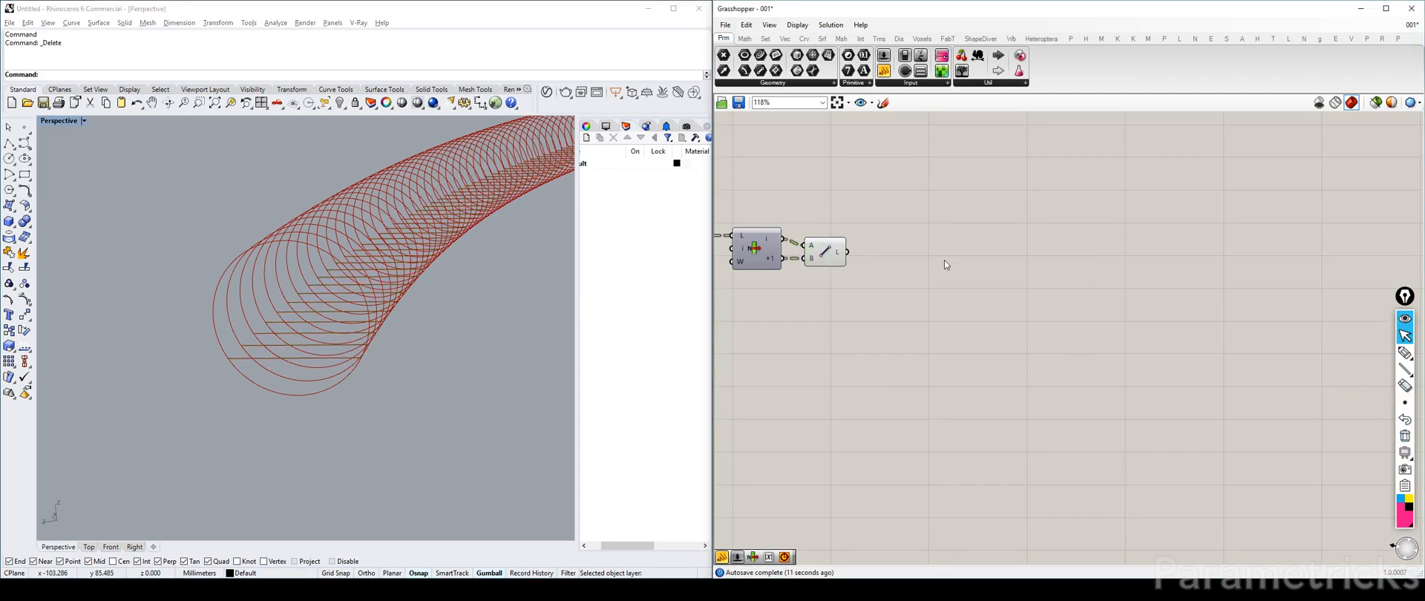
pyautogui.doubleClick(904, 261)
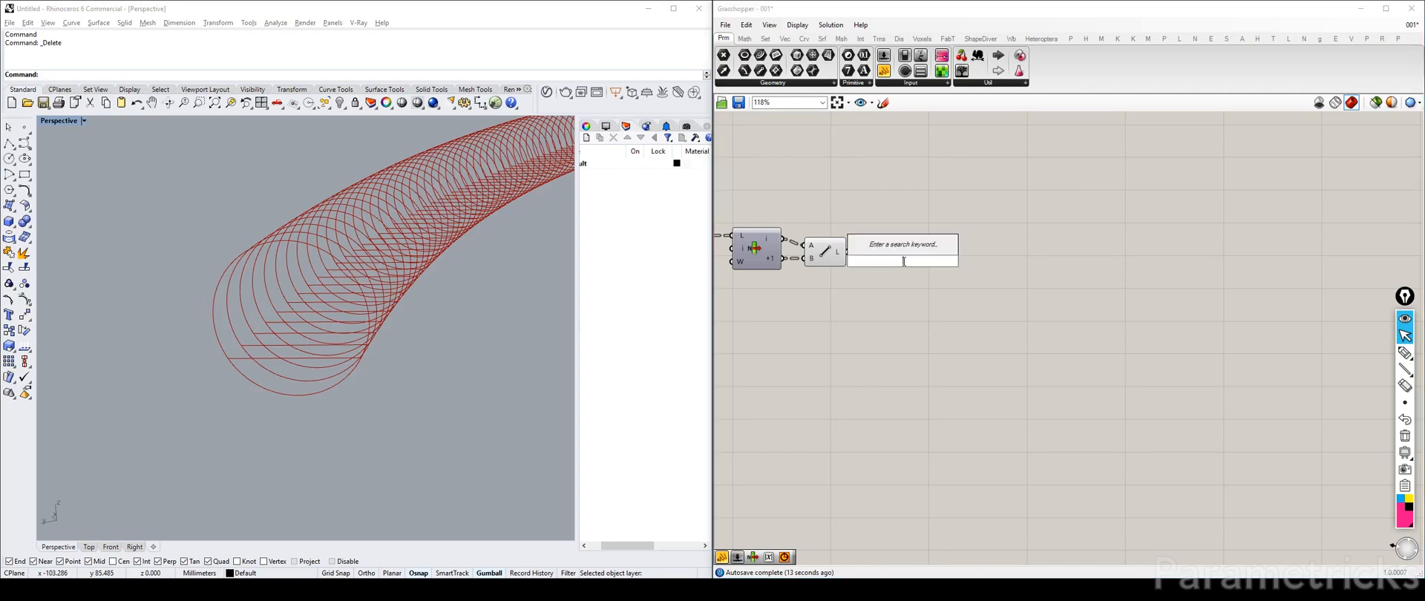
pyautogui.write('rec')
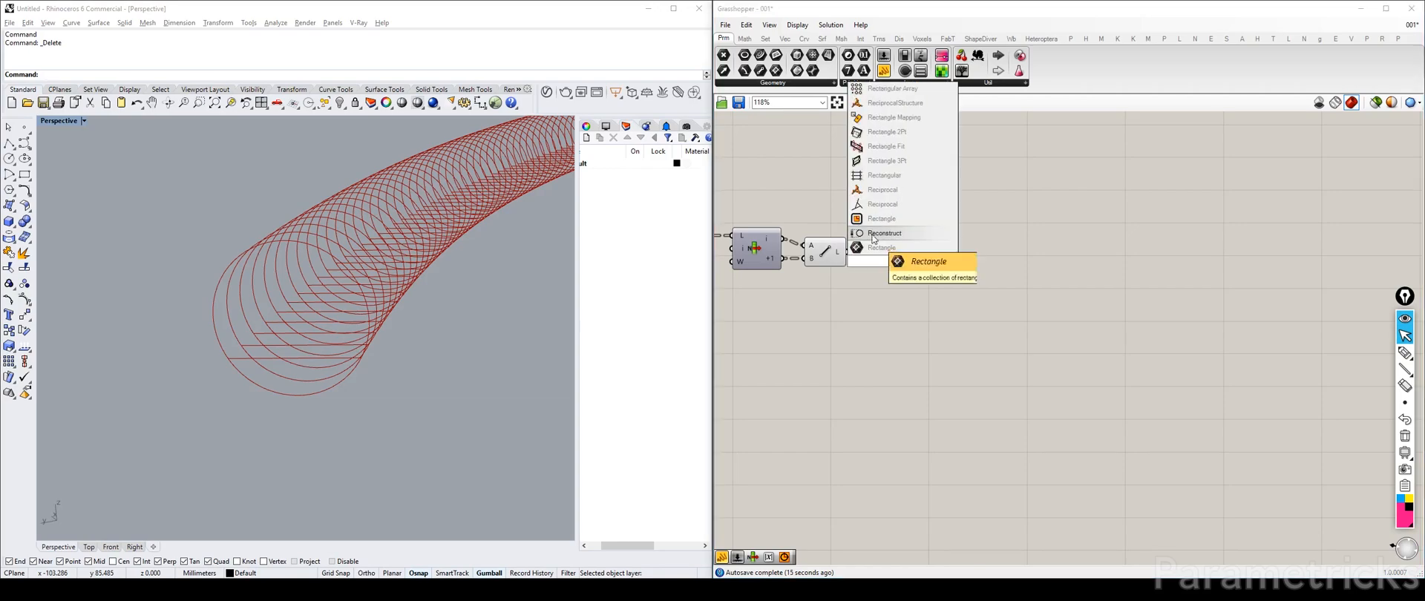
pyautogui.click(875, 247)
pyautogui.moveTo(895, 251); pyautogui.dragTo(919, 304)
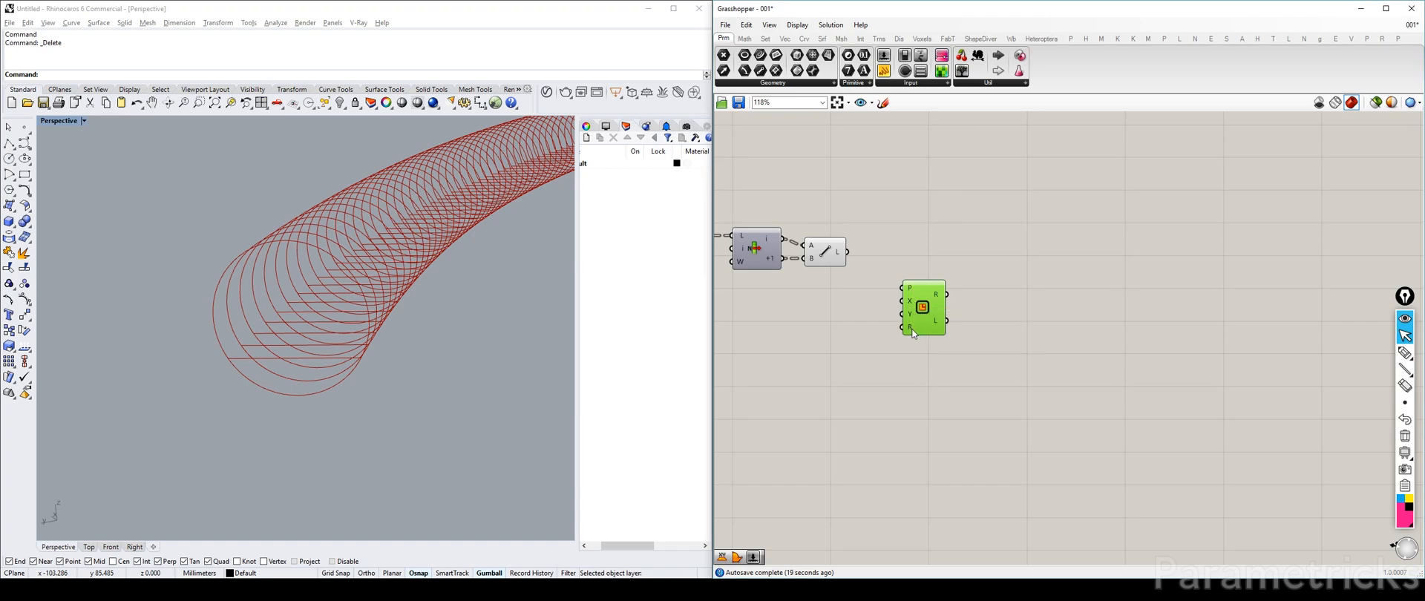
# Step: Add a Perp Frame component beside the Line component and feed its curve input with the Line output
pyautogui.doubleClick(911, 251)
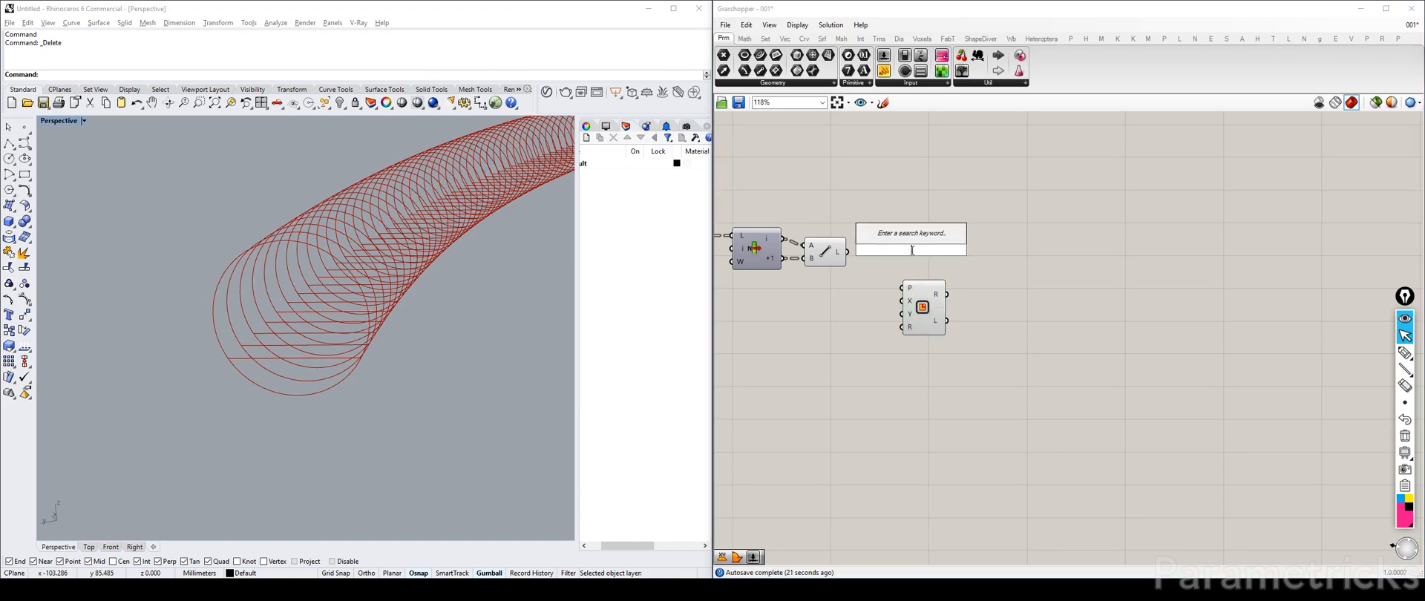
pyautogui.moveTo(826, 252); pyautogui.dragTo(827, 249)
pyautogui.click(931, 238)
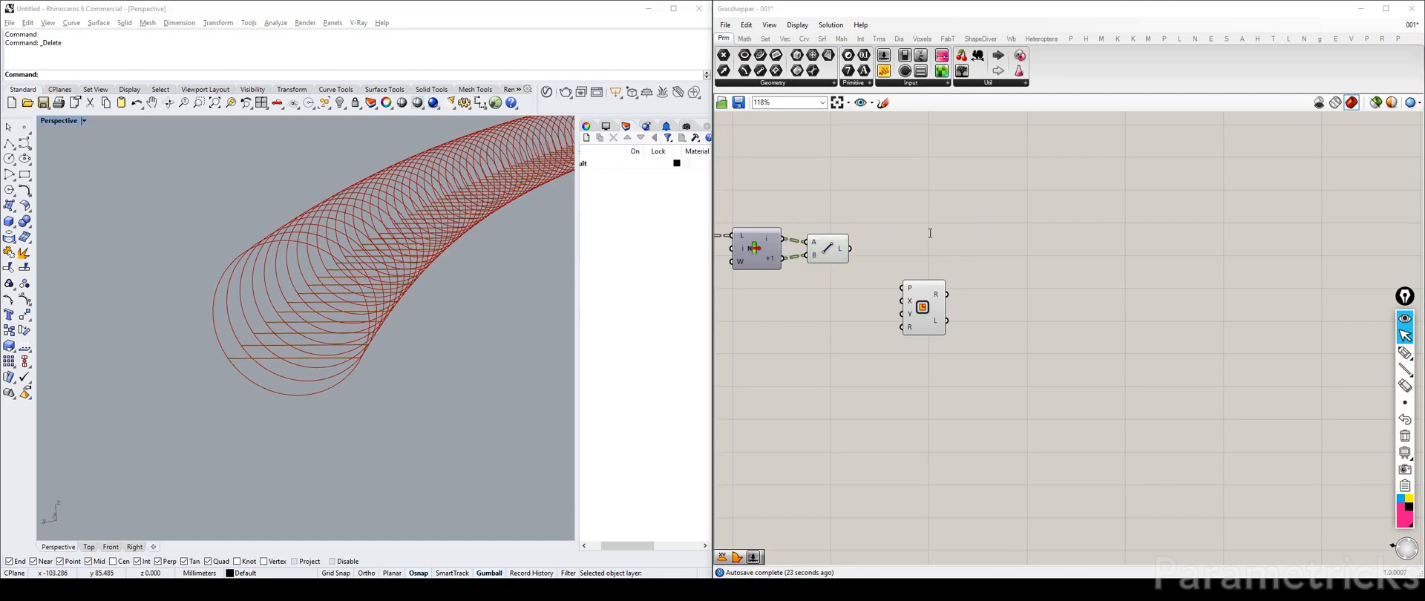
pyautogui.doubleClick(930, 235)
pyautogui.click(865, 297)
pyautogui.doubleClick(855, 293)
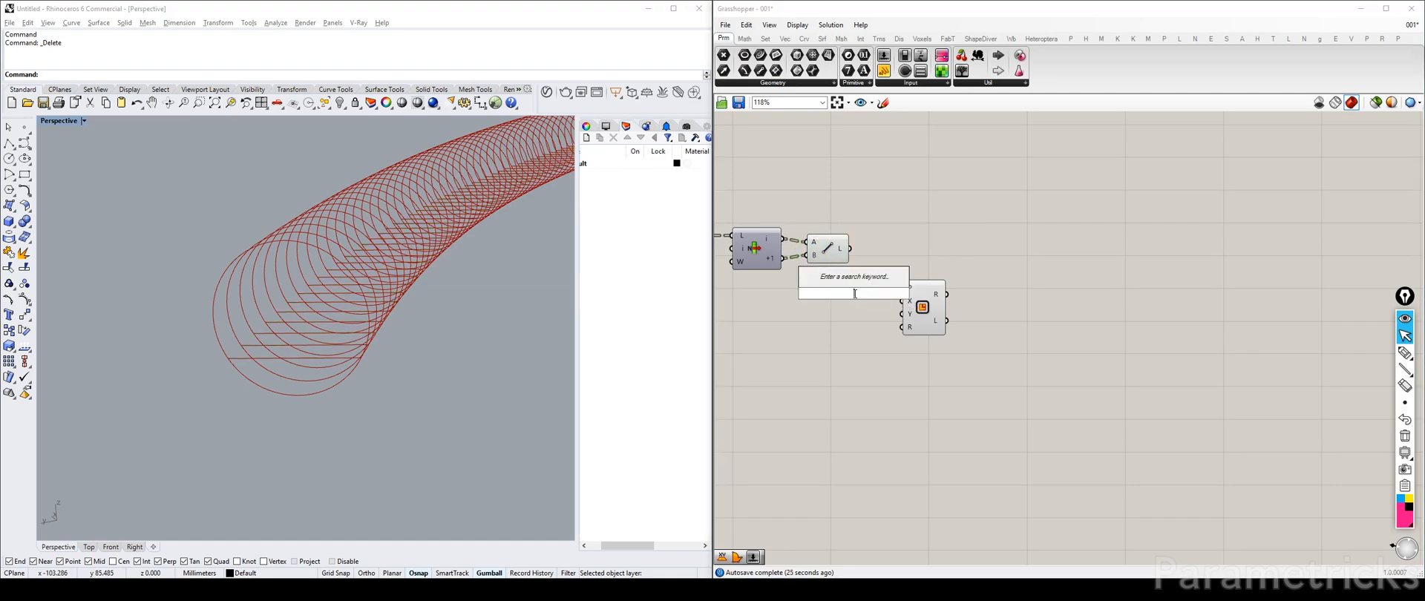
pyautogui.write('per')
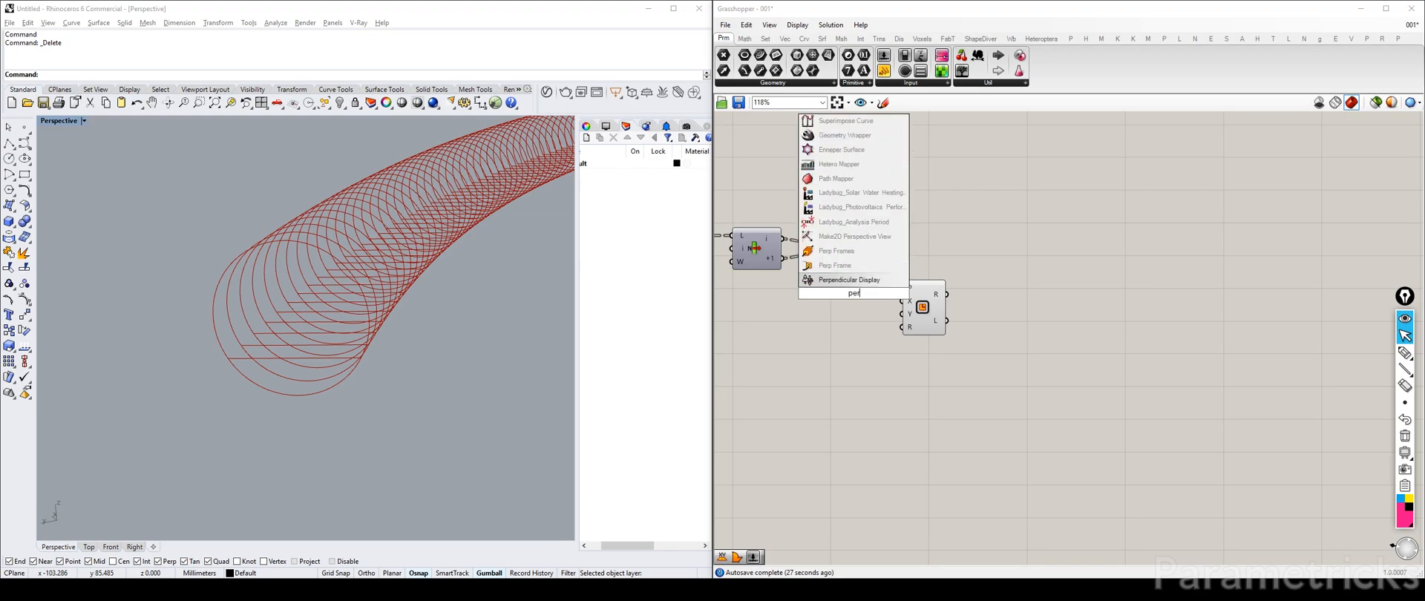
pyautogui.press('Return')
pyautogui.moveTo(851, 301); pyautogui.dragTo(893, 270)
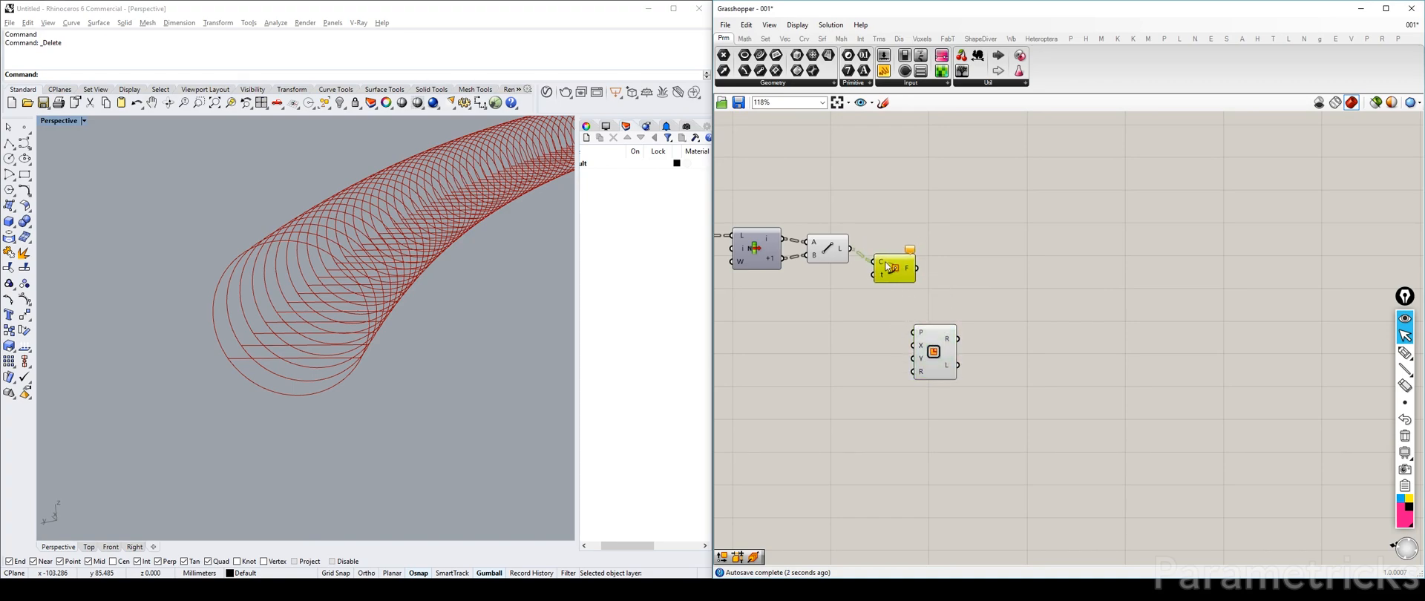
# Step: Reparameterize the Perp Frame's curve input and set its t parameter to 0
pyautogui.rightClick(881, 261)
pyautogui.click(922, 380)
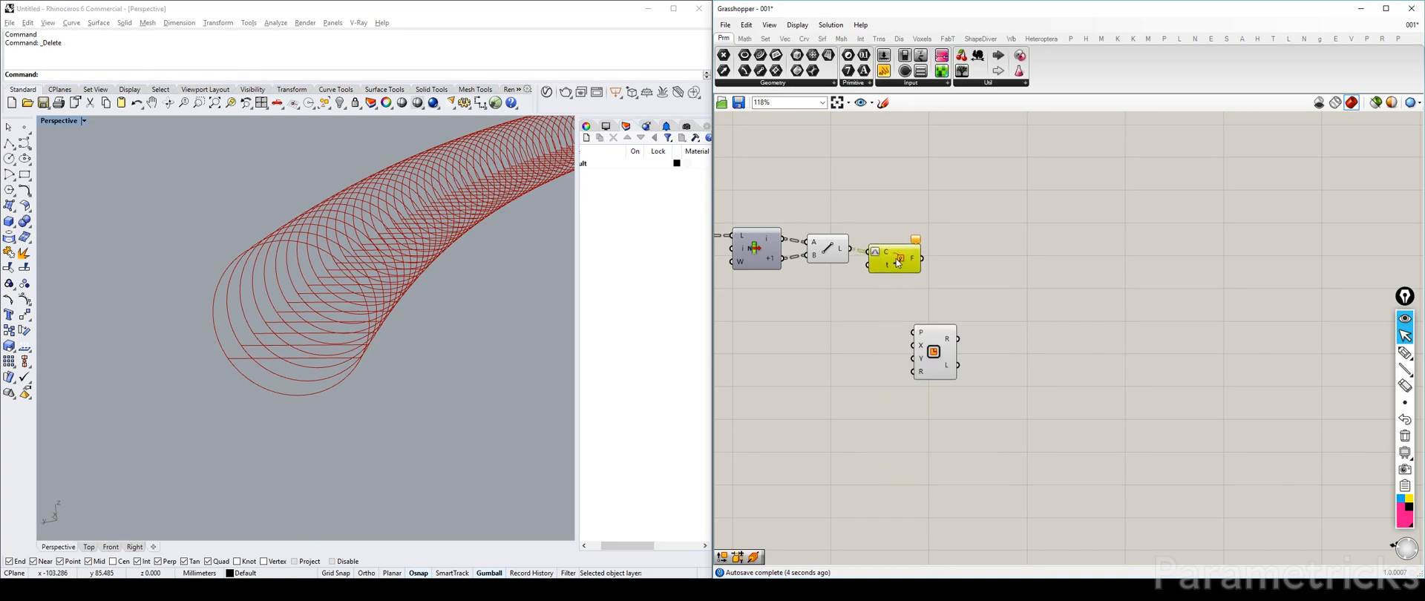
pyautogui.rightClick(890, 262)
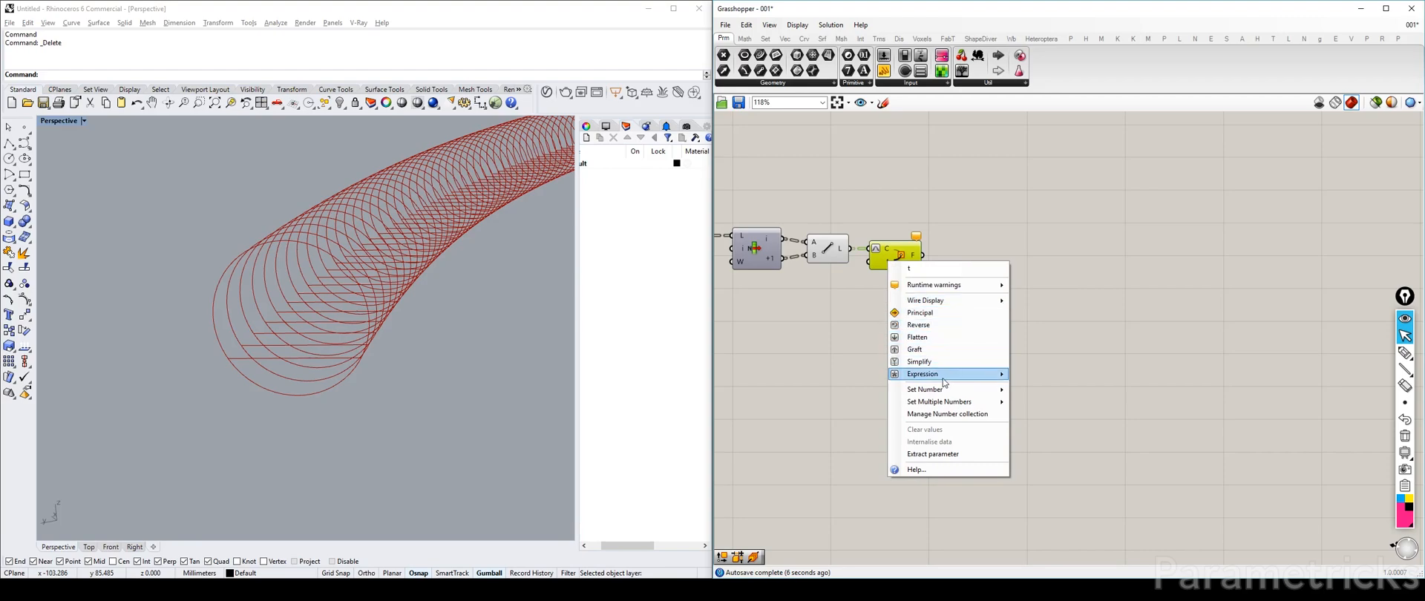
pyautogui.click(1036, 391)
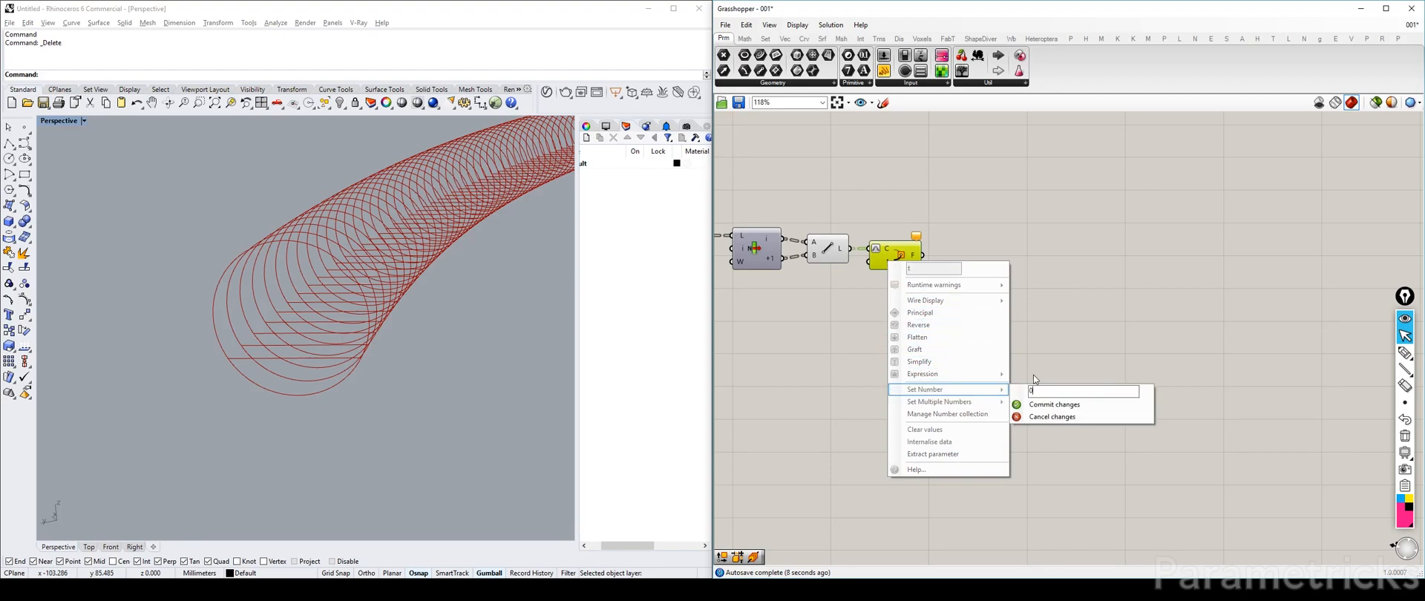
pyautogui.click(1037, 407)
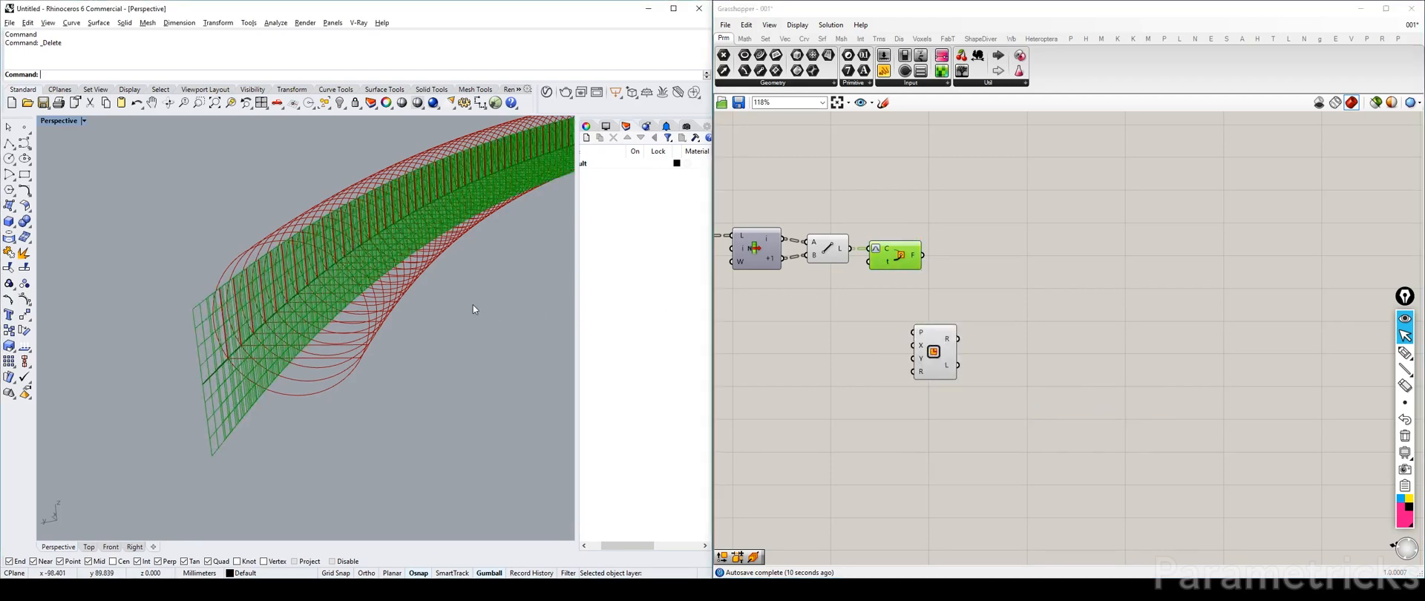
# Step: Connect the Perp Frame output to the Rectangle's plane input and hide the Perp Frame preview
pyautogui.moveTo(942, 343); pyautogui.dragTo(979, 290)
pyautogui.moveTo(922, 255); pyautogui.dragTo(974, 282)
pyautogui.click(892, 268)
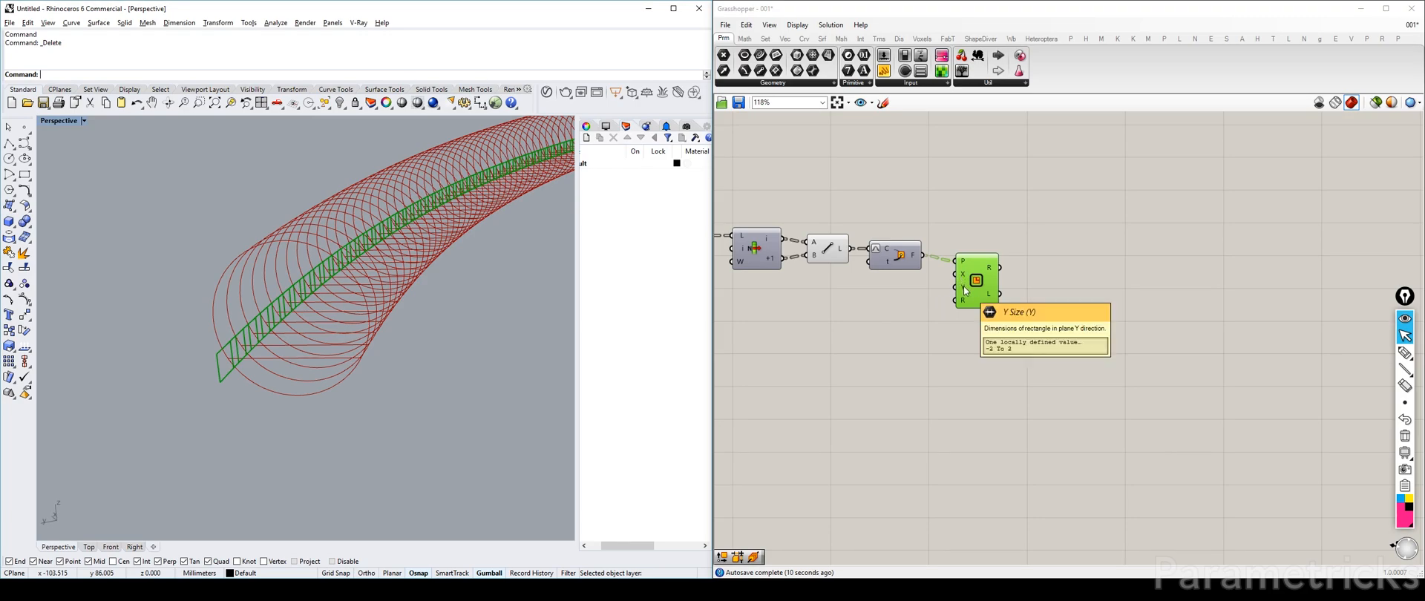
# Step: Add a Construct Domain component beneath Perp Frame
pyautogui.doubleClick(891, 303)
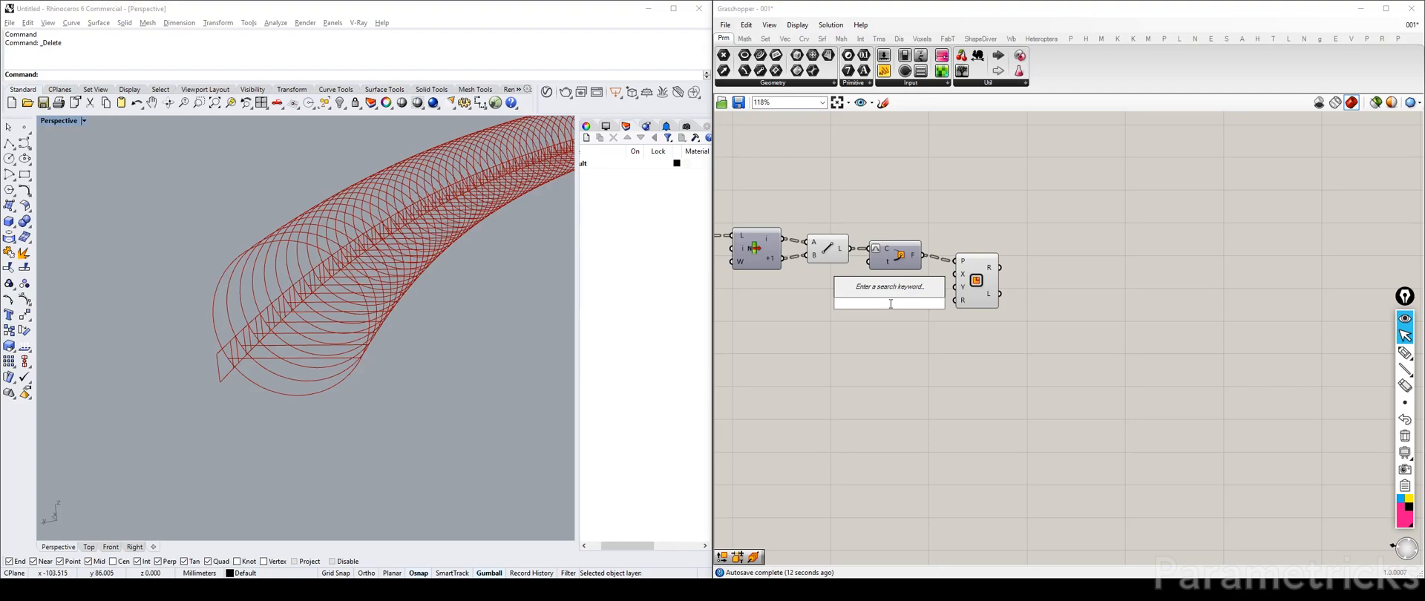
pyautogui.write('con')
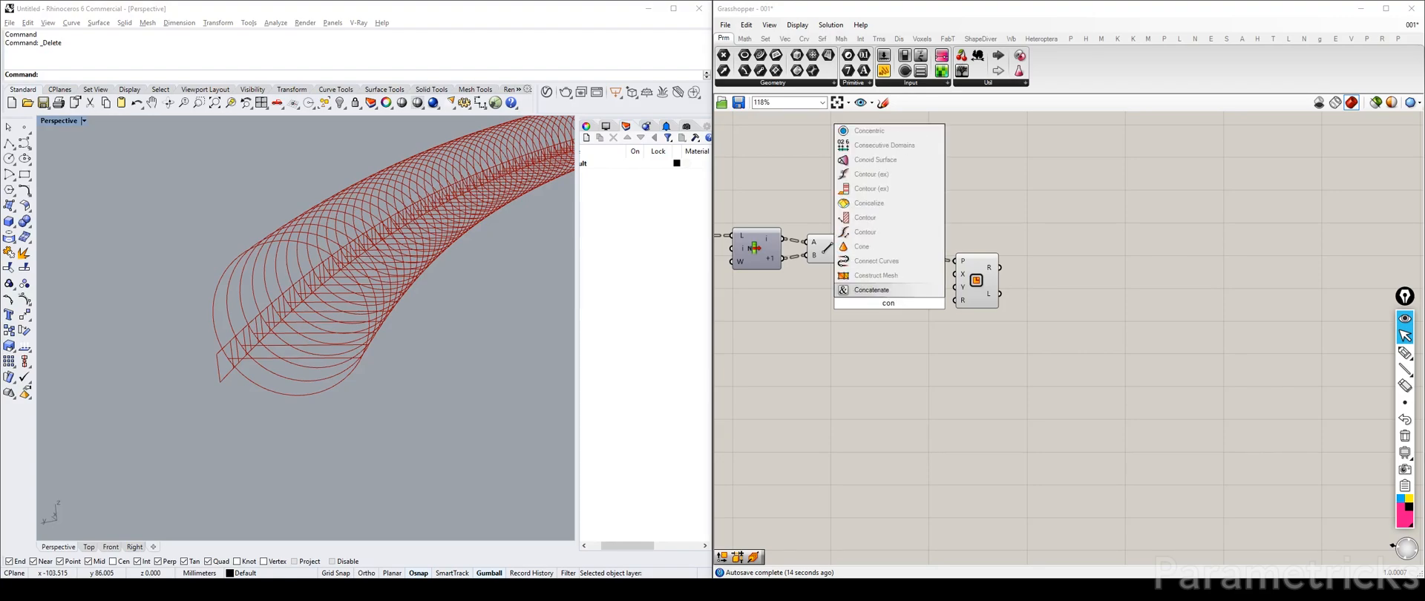
pyautogui.write('doamin')
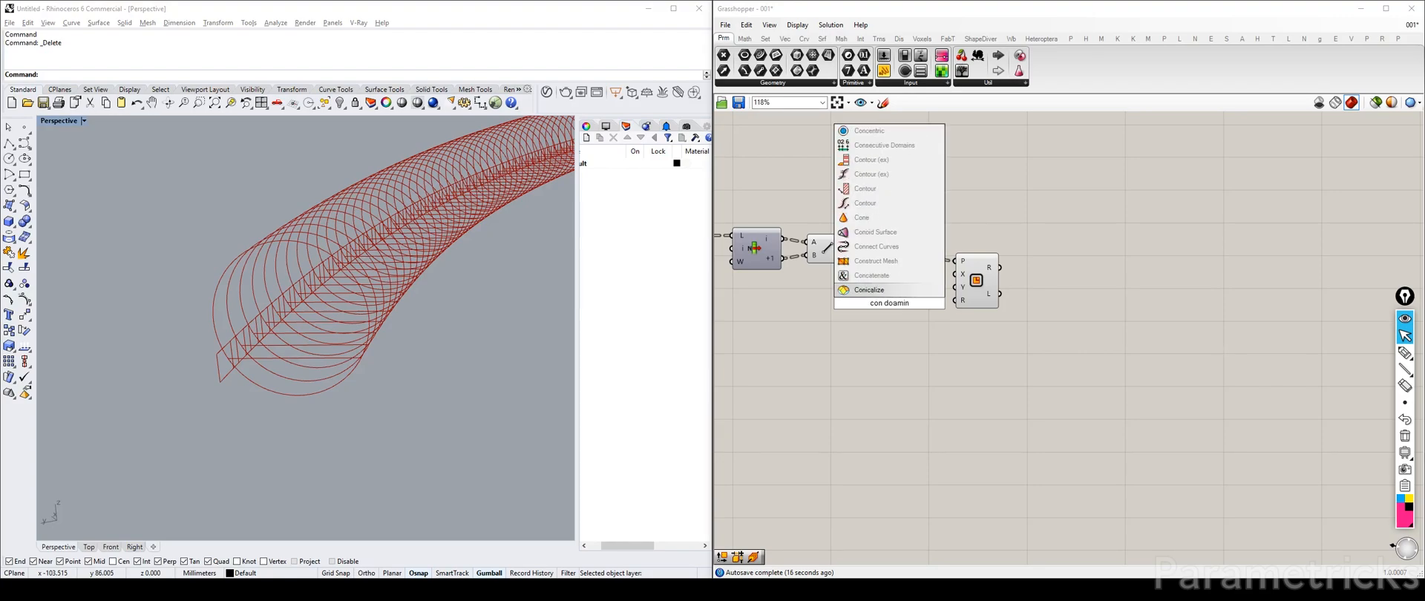
pyautogui.press('BackSpace')
pyautogui.press('BackSpace')
pyautogui.press('BackSpace')
pyautogui.press('BackSpace')
pyautogui.write('main')
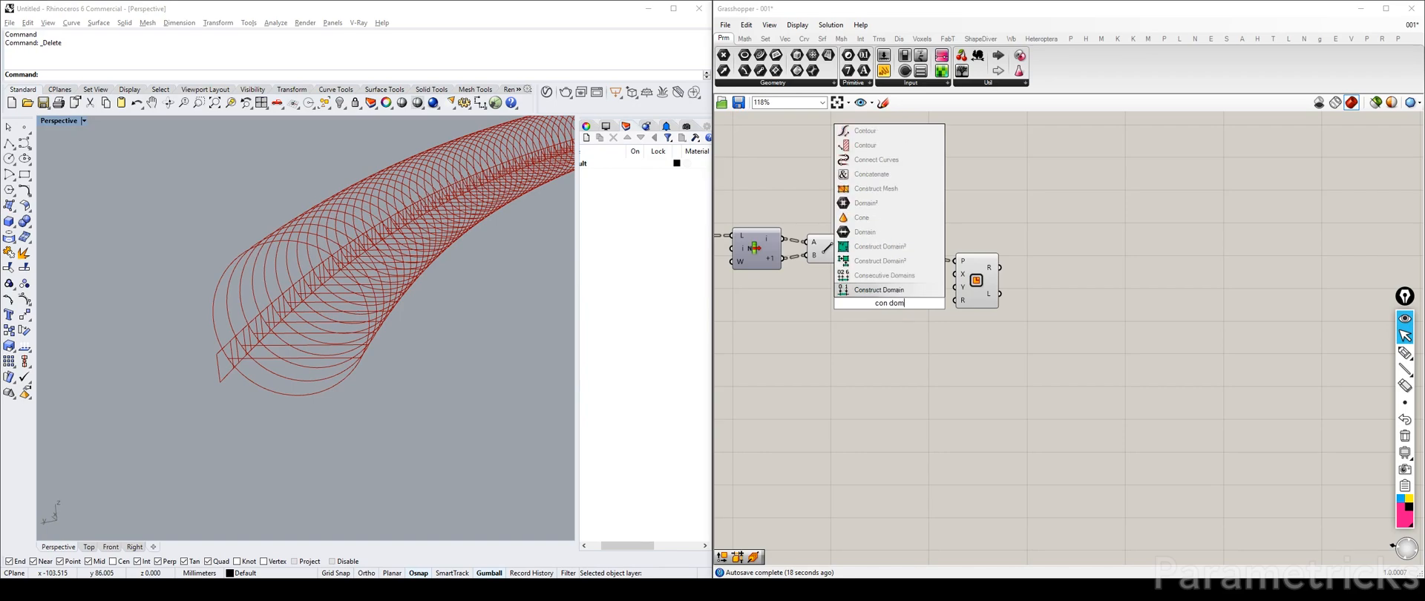
pyautogui.click(884, 276)
pyautogui.click(894, 295)
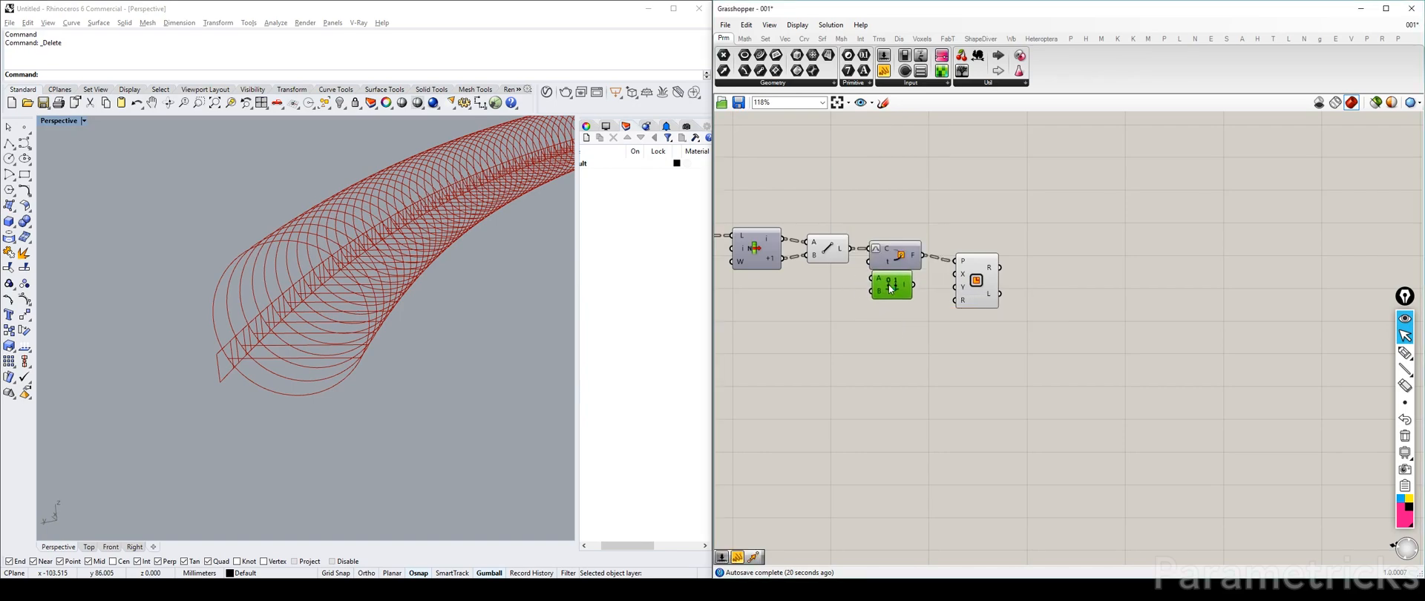
# Step: Add an empty text panel beneath the Relative Item component that feeds the Line
pyautogui.moveTo(806, 306); pyautogui.dragTo(913, 296, button='right')
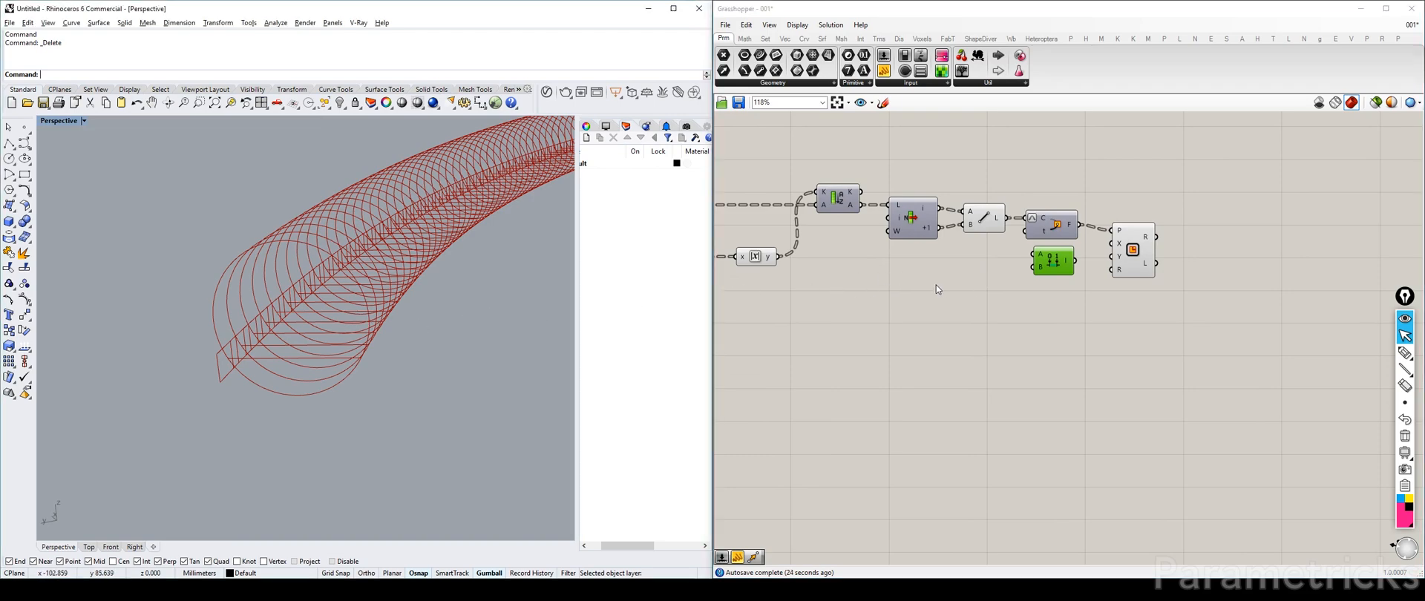
pyautogui.doubleClick(935, 283)
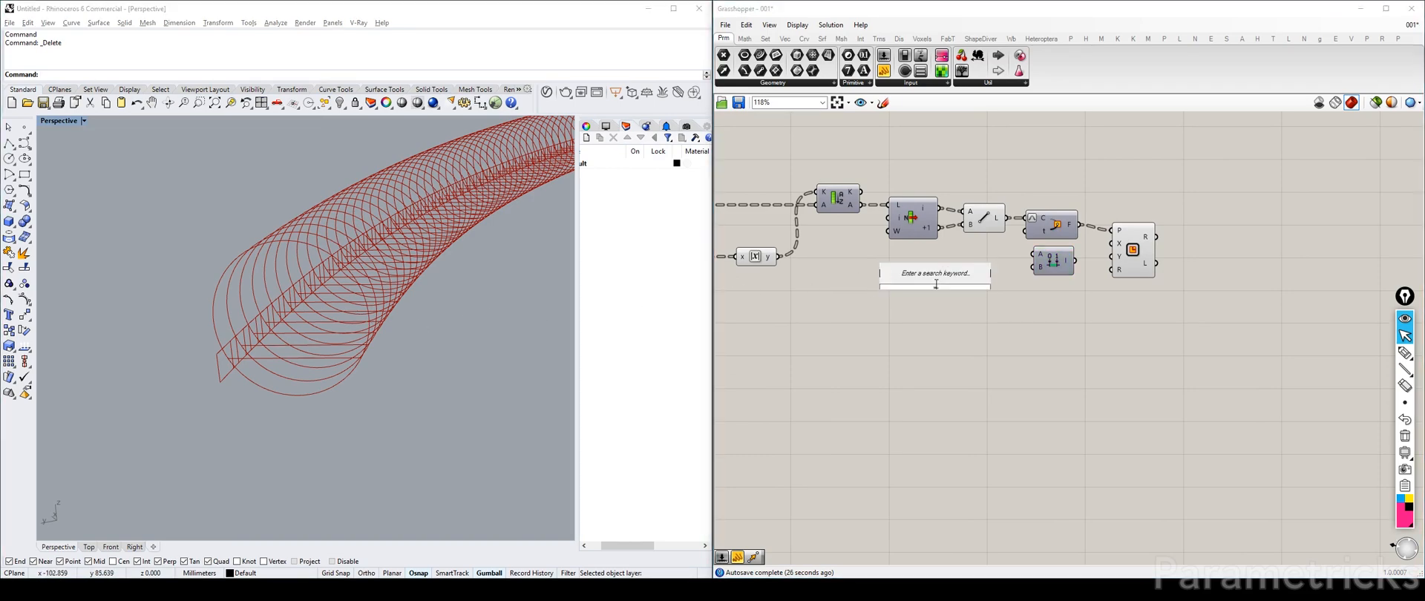
pyautogui.write('panel')
pyautogui.press('Return')
pyautogui.scroll(2, 957, 293)
pyautogui.doubleClick(954, 281)
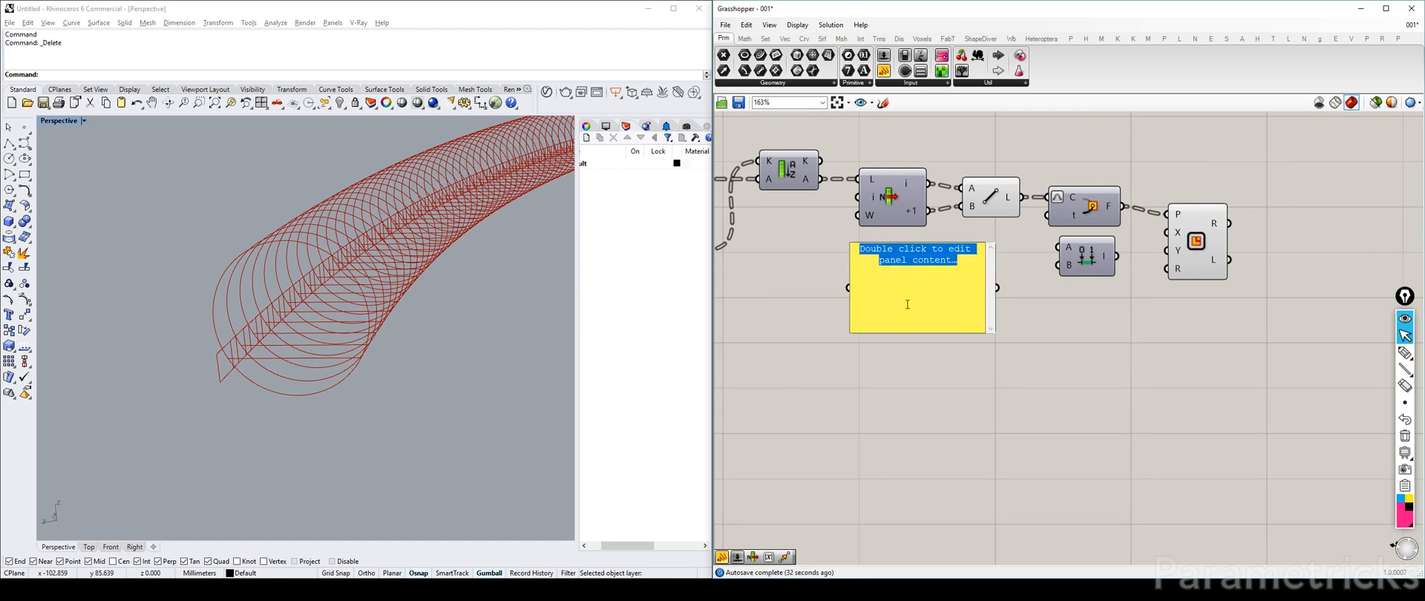
# Step: Bring up the bridge reference photo and outline a rectangular profile over the front cross beam in ink
pyautogui.hotkey('alt', 'Tab')
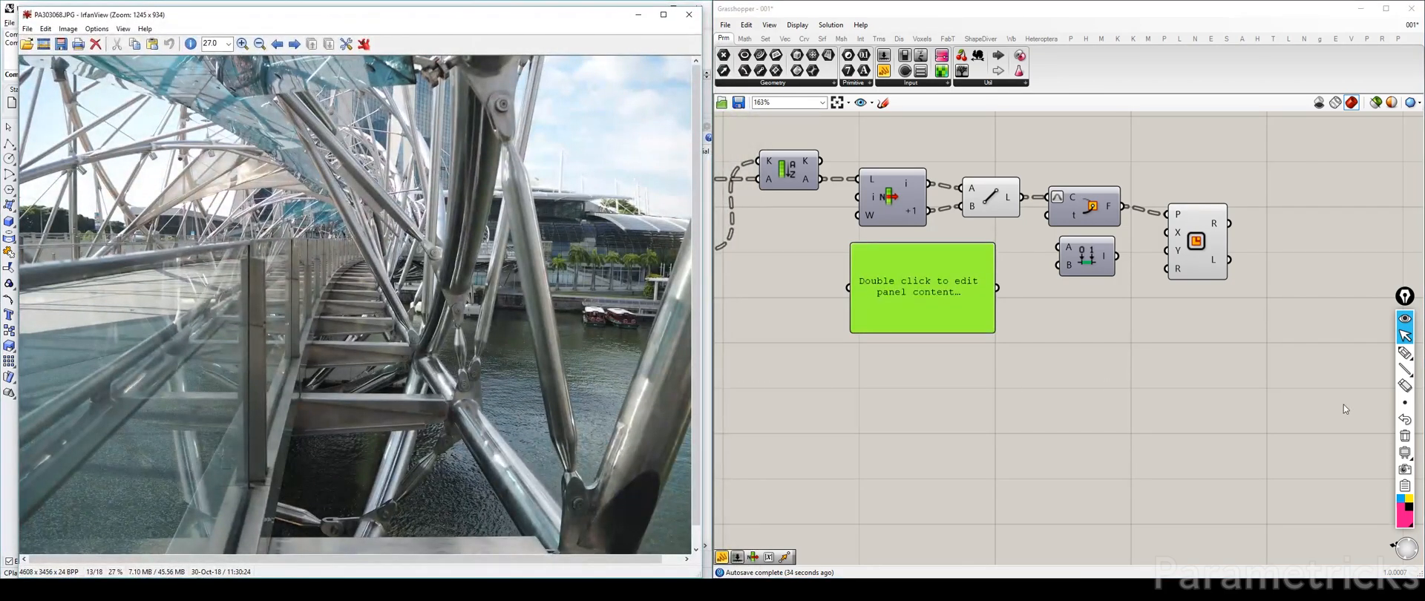
pyautogui.click(1405, 352)
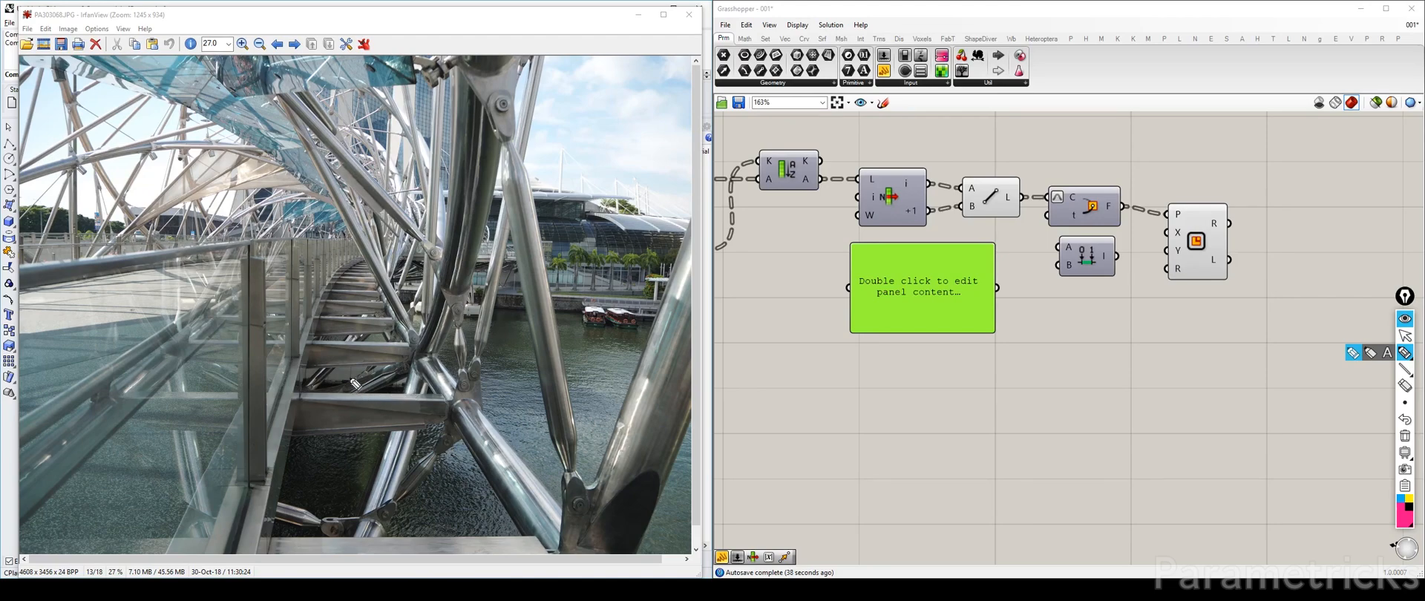
pyautogui.moveTo(351, 380); pyautogui.dragTo(343, 456)
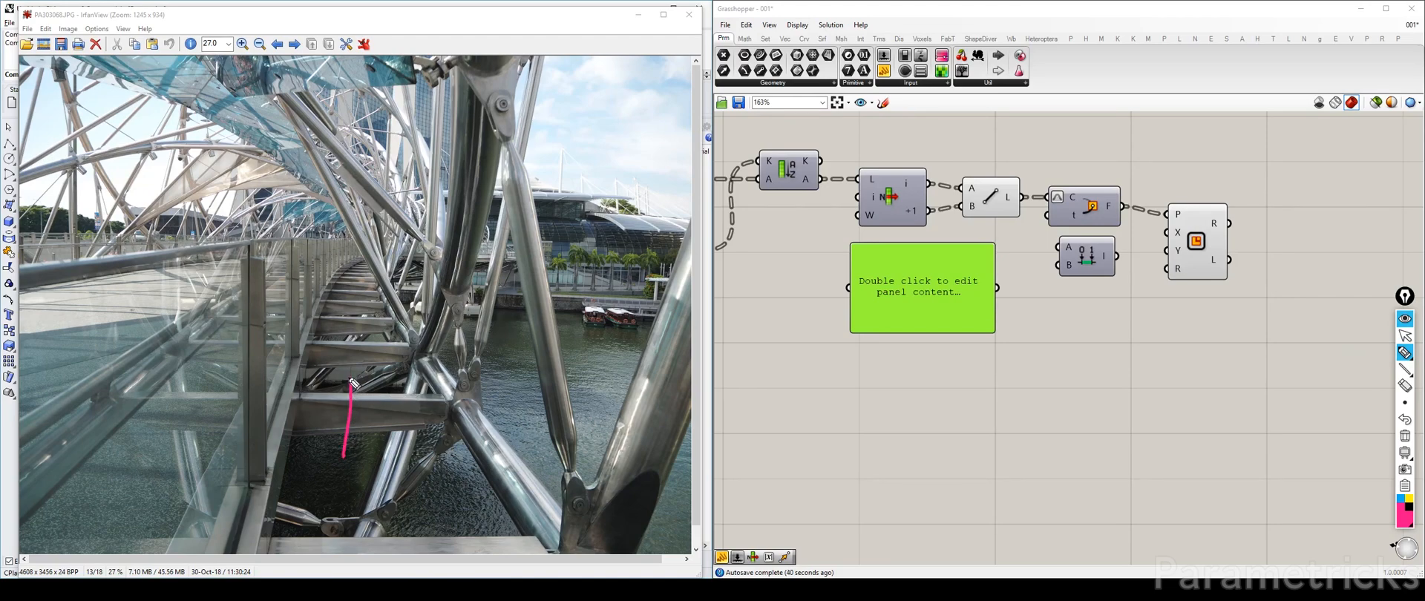
pyautogui.moveTo(332, 389)
pyautogui.mouseDown()
pyautogui.moveTo(362, 370)
pyautogui.moveTo(359, 436)
pyautogui.mouseUp()
pyautogui.moveTo(361, 370); pyautogui.dragTo(358, 451)
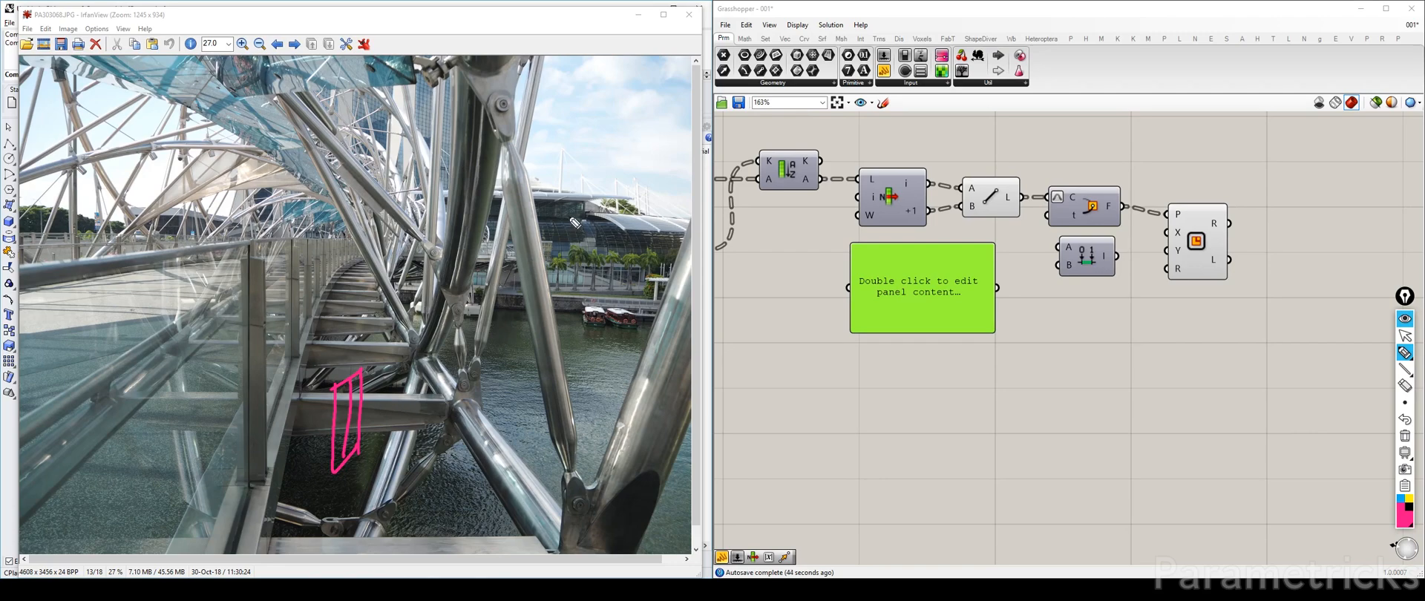
# Step: Sketch the beam's rectangular section on the photo and annotate it with width 150 and height 300
pyautogui.moveTo(550, 162)
pyautogui.mouseDown()
pyautogui.moveTo(601, 159)
pyautogui.moveTo(551, 161)
pyautogui.moveTo(554, 239)
pyautogui.moveTo(599, 235)
pyautogui.moveTo(599, 160)
pyautogui.moveTo(555, 139)
pyautogui.moveTo(603, 130)
pyautogui.mouseUp()
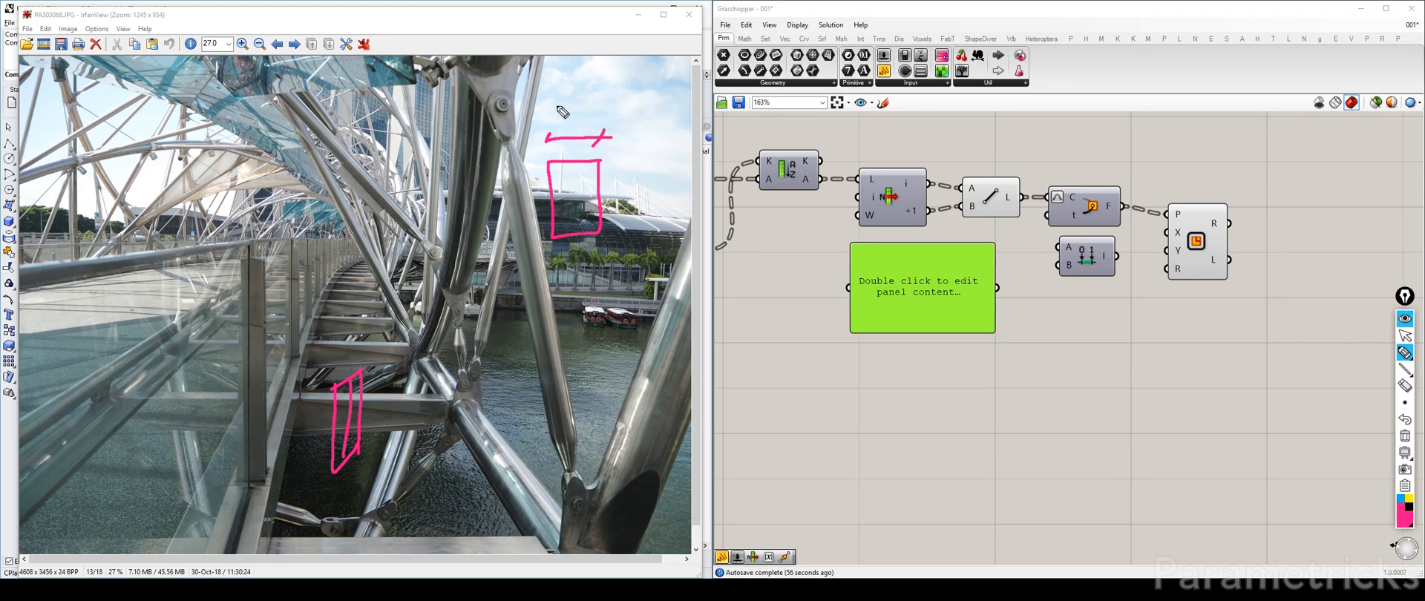
pyautogui.moveTo(564, 97)
pyautogui.mouseDown()
pyautogui.moveTo(573, 115)
pyautogui.moveTo(594, 94)
pyautogui.mouseUp()
pyautogui.moveTo(586, 101); pyautogui.dragTo(637, 121)
pyautogui.moveTo(618, 165)
pyautogui.mouseDown()
pyautogui.moveTo(630, 158)
pyautogui.moveTo(629, 226)
pyautogui.moveTo(667, 213)
pyautogui.mouseUp()
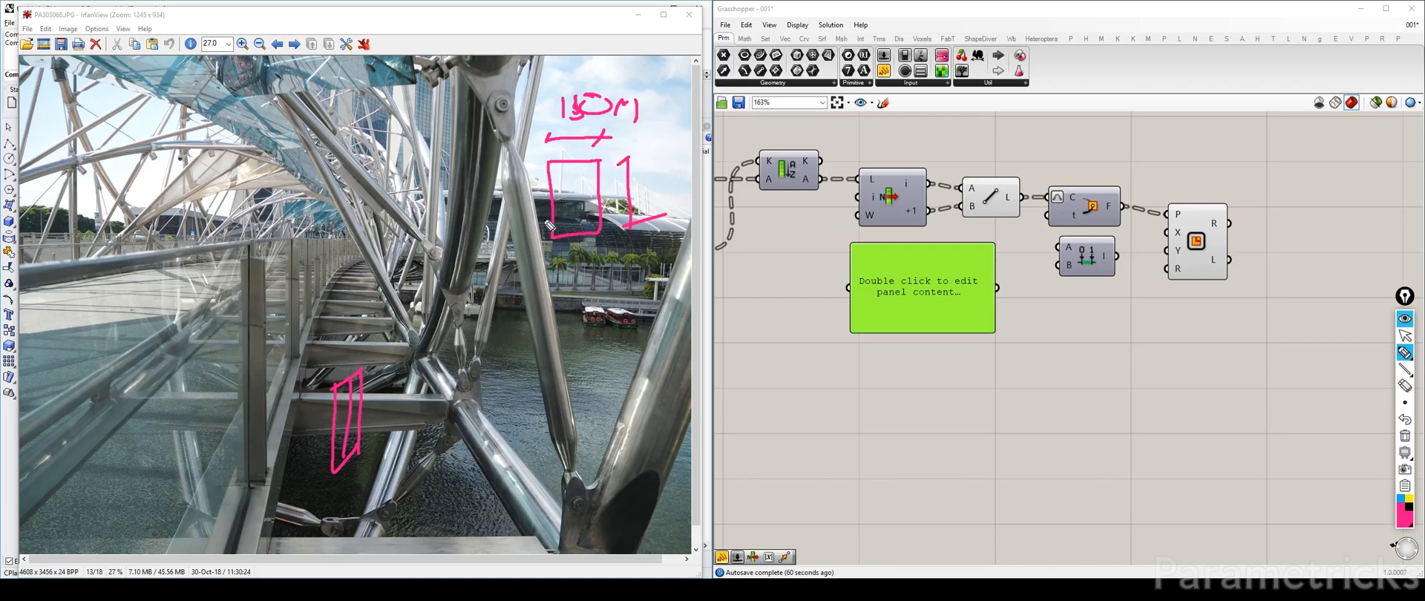
pyautogui.moveTo(624, 160)
pyautogui.mouseDown()
pyautogui.moveTo(643, 151)
pyautogui.moveTo(646, 187)
pyautogui.moveTo(669, 177)
pyautogui.mouseUp()
# Step: Put the reference photo away and clear all ink annotations from the screen
pyautogui.click(1405, 336)
pyautogui.click(637, 14)
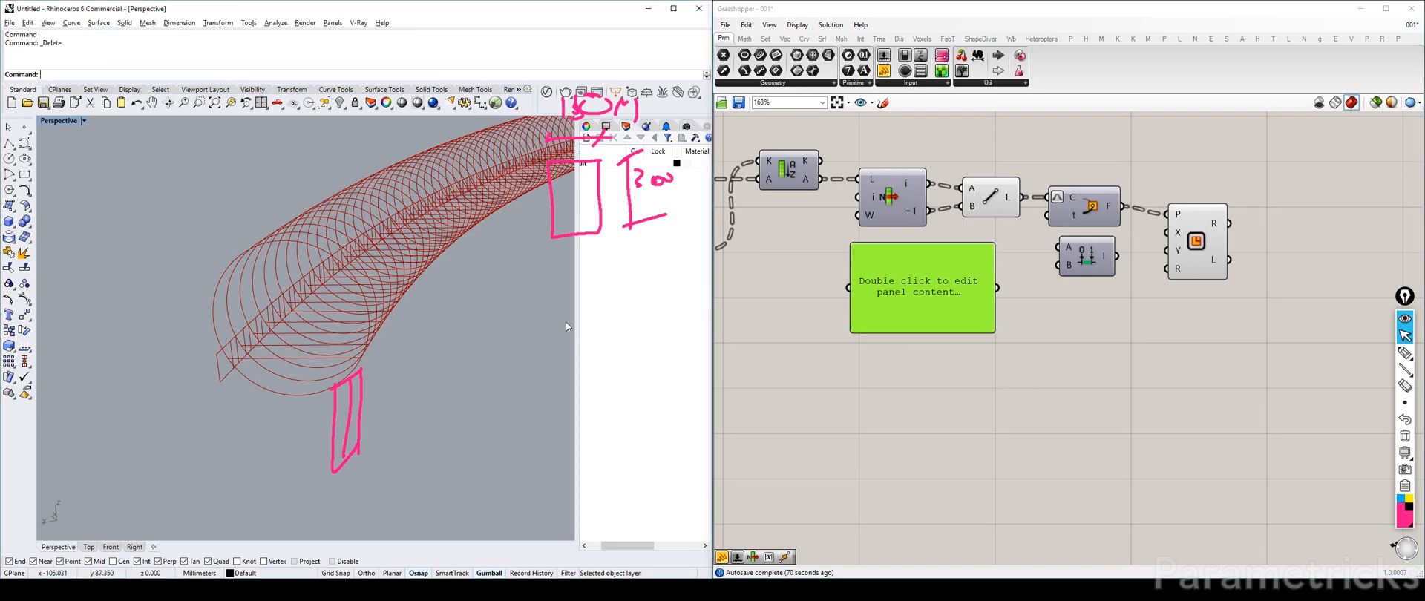
pyautogui.moveTo(1038, 342); pyautogui.dragTo(1351, 329, button='right')
pyautogui.click(1403, 435)
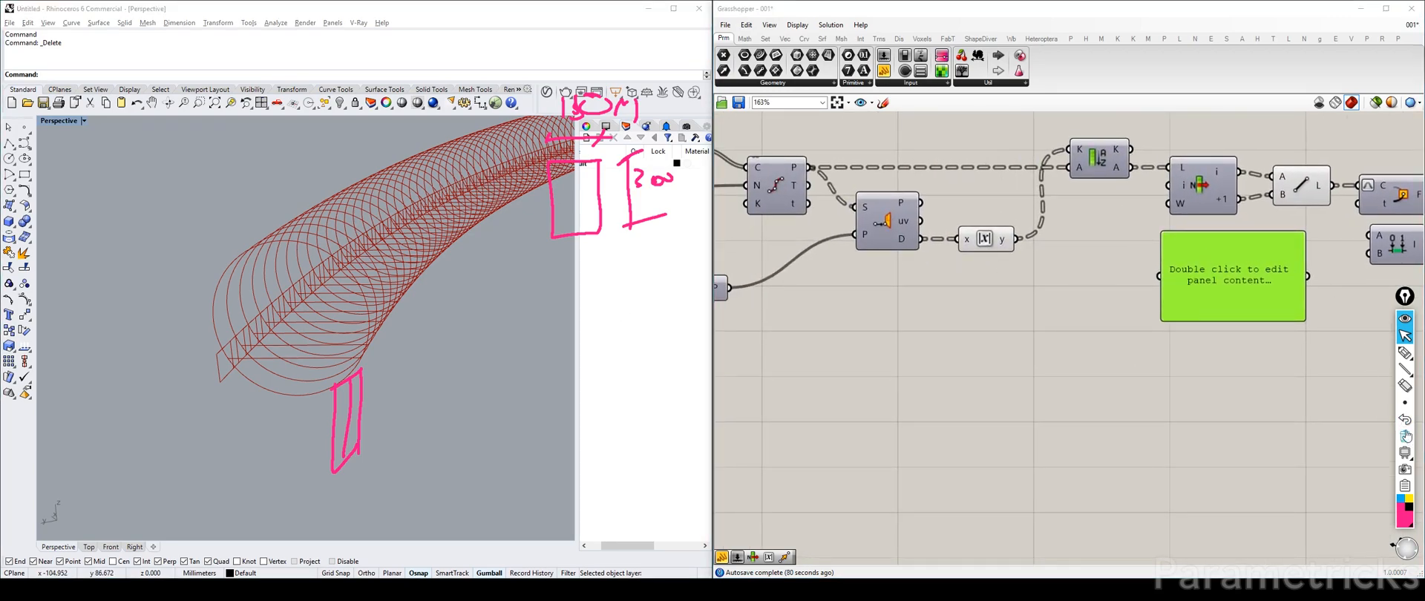
# Step: Examine the bridge dimension notes and the input parameters at the start of the definition
pyautogui.scroll(-4, 900, 242)
pyautogui.moveTo(900, 242); pyautogui.dragTo(1100, 239, button='right')
pyautogui.scroll(2, 861, 225)
pyautogui.scroll(-8, 861, 225)
pyautogui.moveTo(746, 243); pyautogui.dragTo(991, 230, button='right')
pyautogui.scroll(5, 833, 211)
pyautogui.scroll(3, 835, 212)
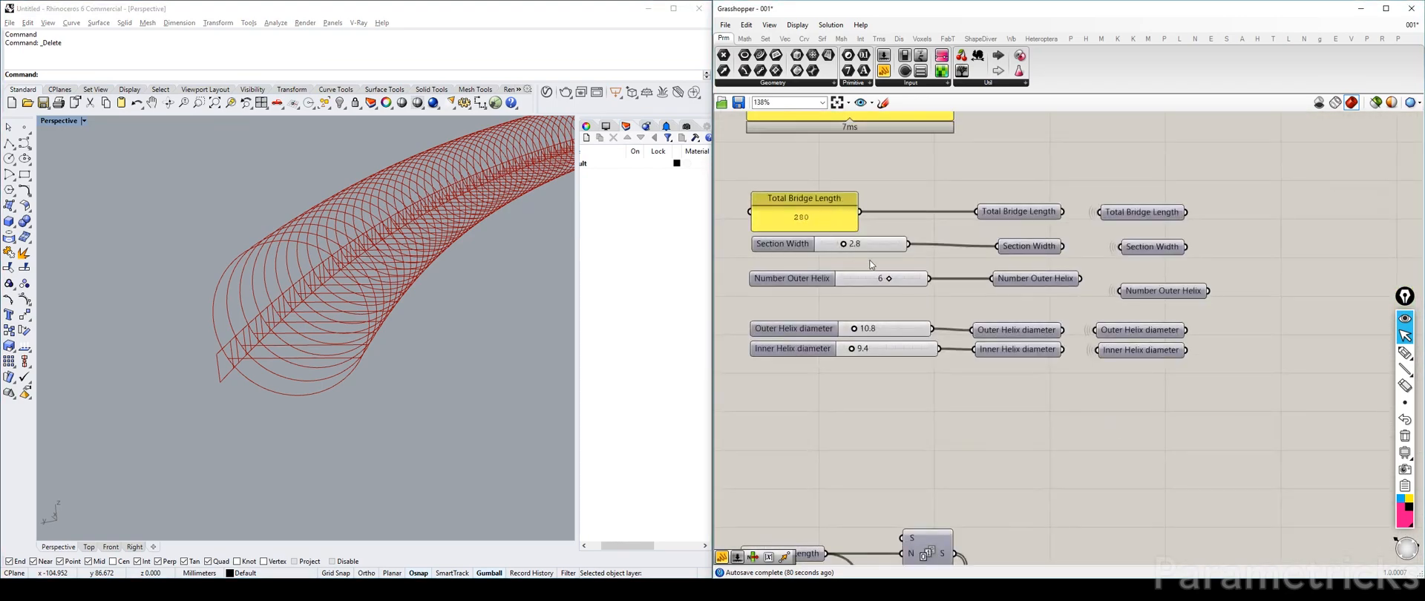
pyautogui.scroll(-3, 872, 341)
pyautogui.scroll(3, 809, 177)
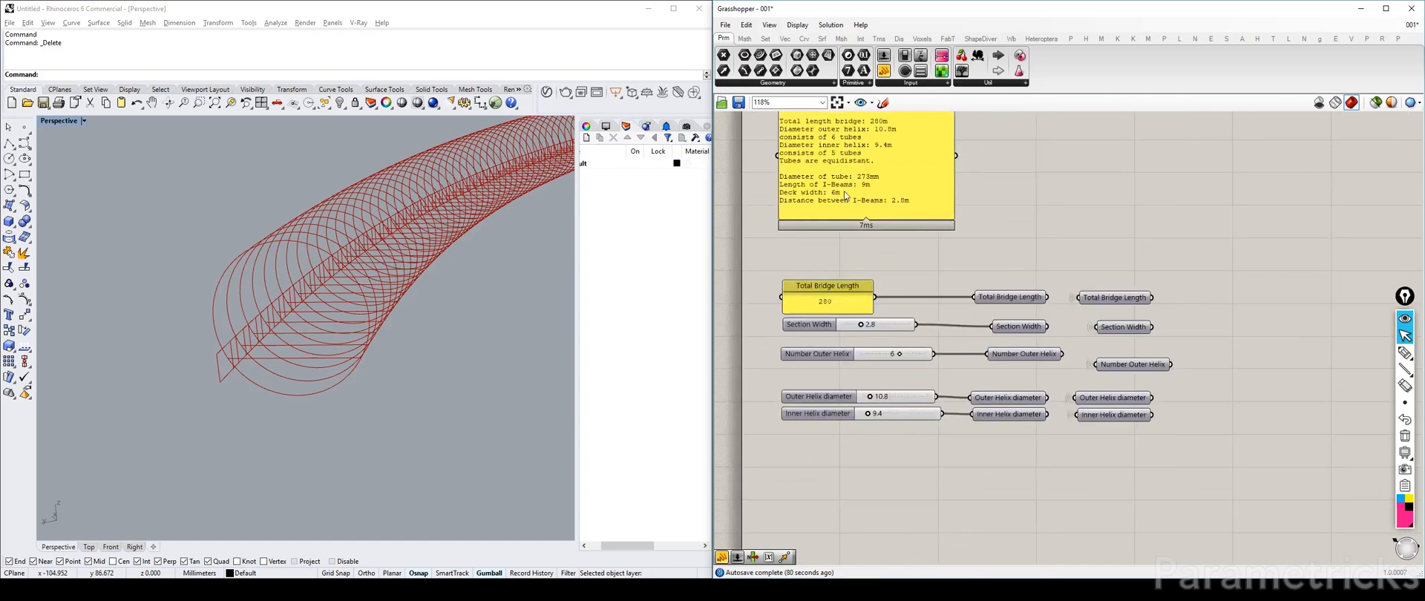
pyautogui.scroll(-3, 873, 182)
pyautogui.scroll(3, 1040, 203)
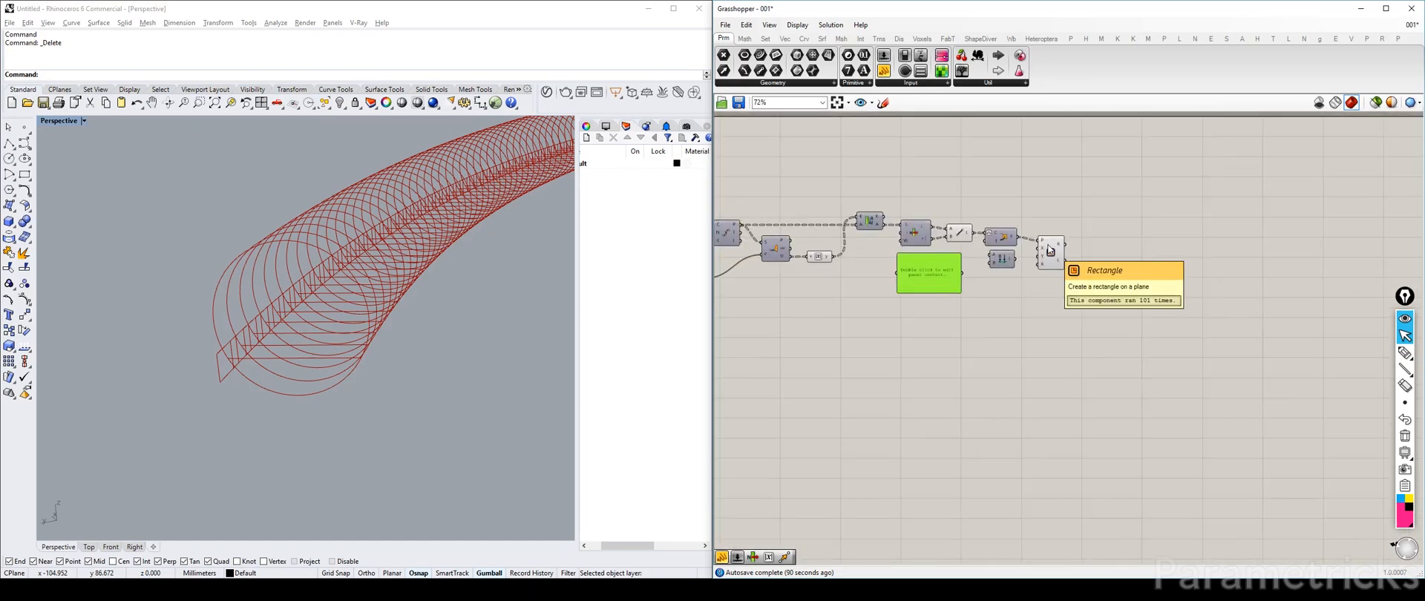
pyautogui.scroll(-2, 1128, 242)
pyautogui.scroll(2, 876, 294)
# Step: Set the empty panel's content to 150 and shrink the panel to fit
pyautogui.moveTo(874, 294); pyautogui.dragTo(878, 281)
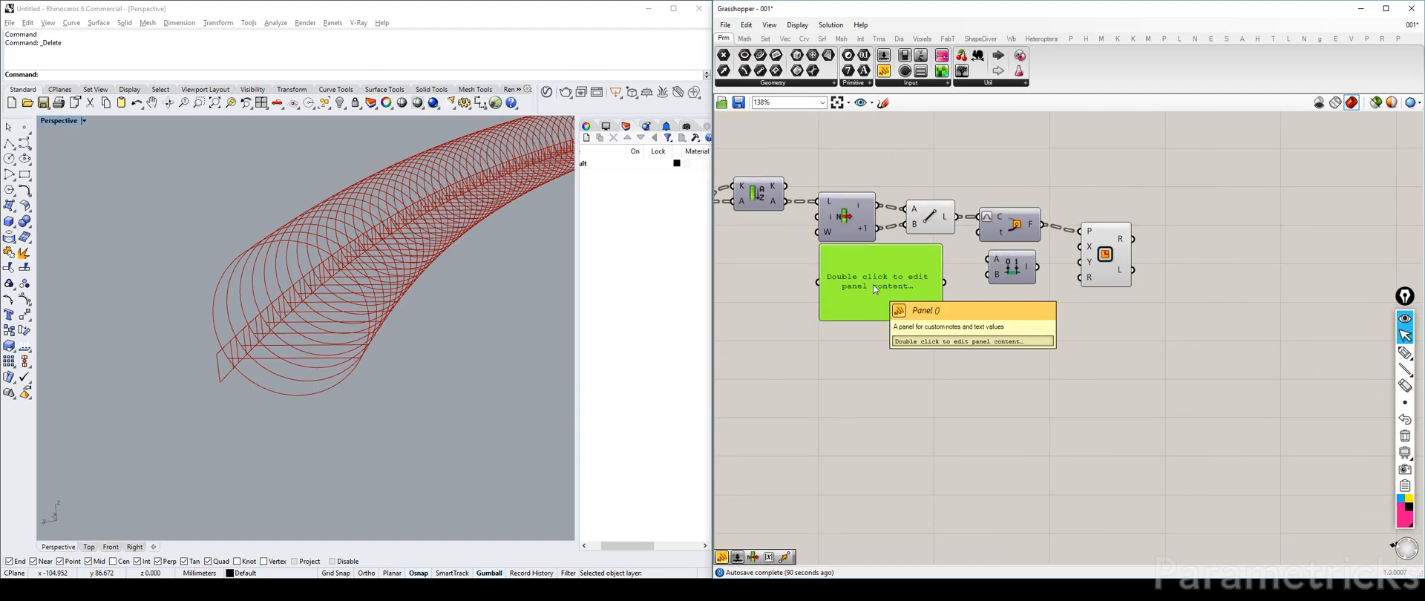
pyautogui.doubleClick(873, 283)
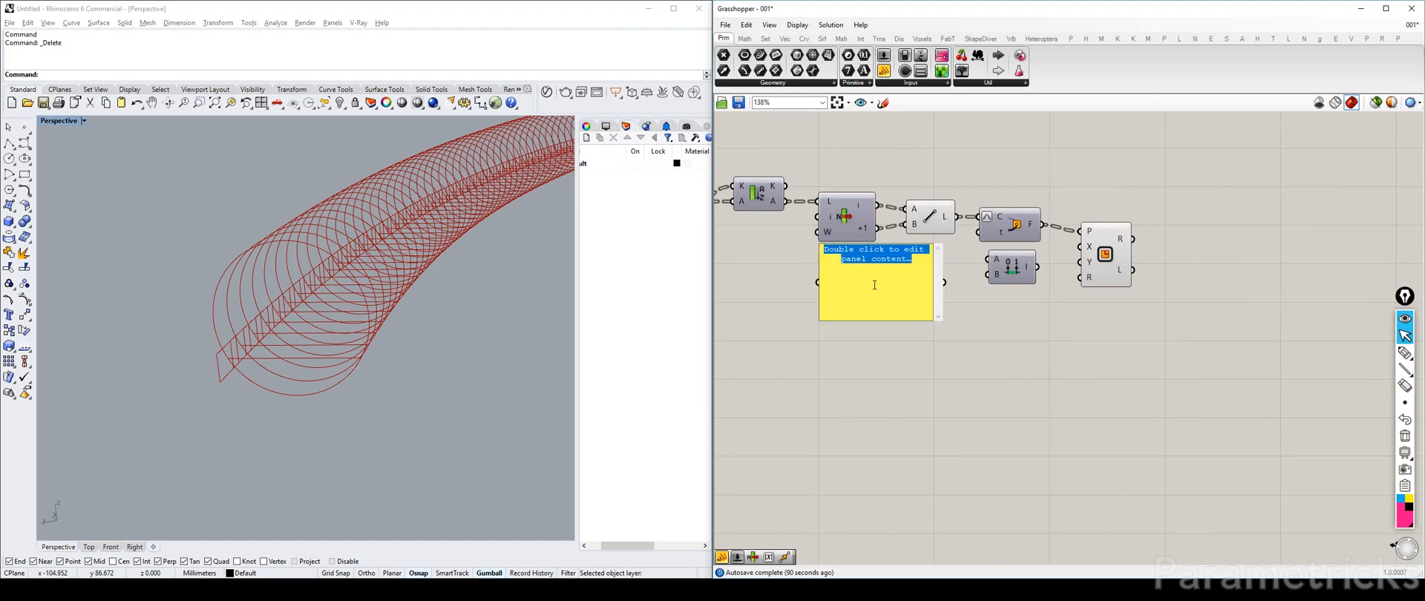
pyautogui.write('.15')
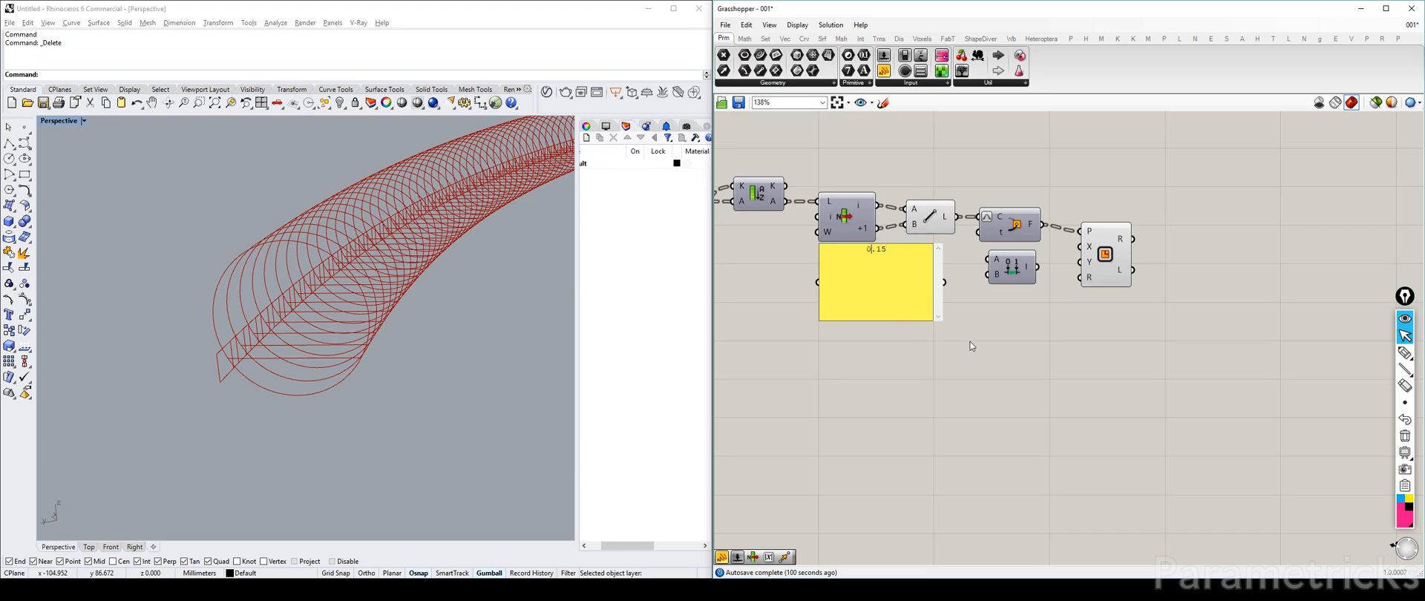
pyautogui.hotkey('ctrl', 'a')
pyautogui.write('150')
pyautogui.click(980, 339)
pyautogui.moveTo(942, 322); pyautogui.dragTo(887, 275)
# Step: Check the Rhino document's model units against the bridge's input parameters
pyautogui.click(205, 573)
pyautogui.click(245, 564)
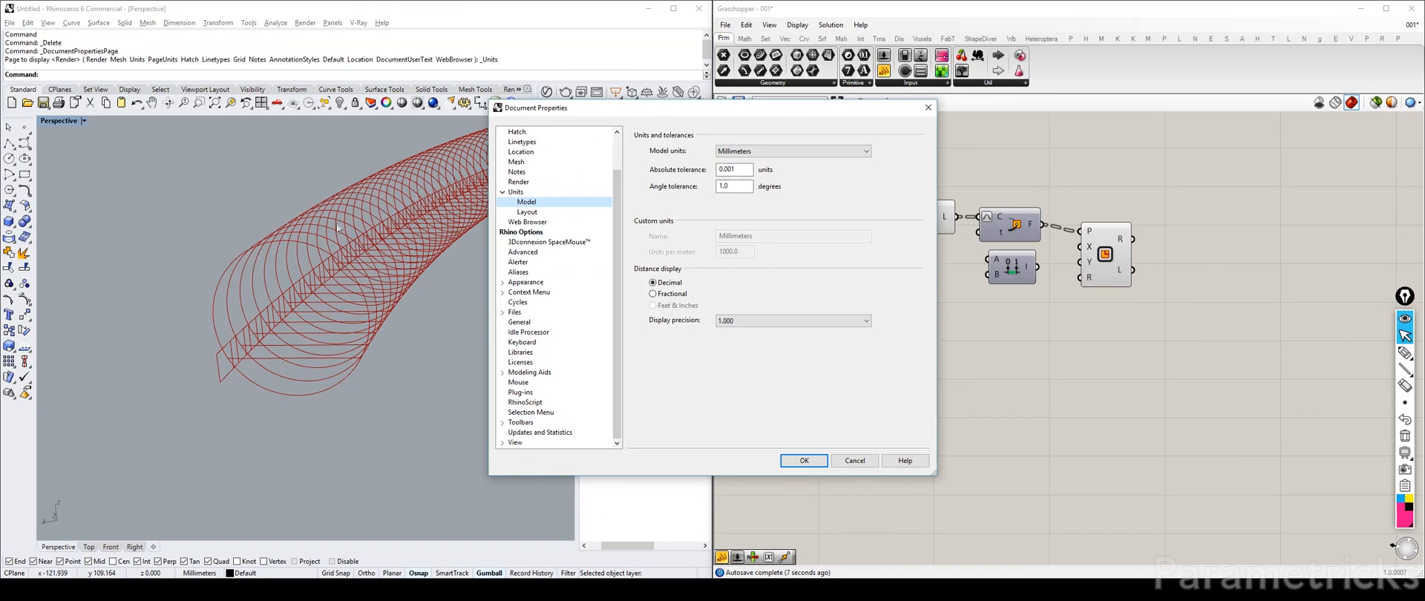
pyautogui.click(929, 107)
pyautogui.scroll(-4, 876, 306)
pyautogui.moveTo(876, 306); pyautogui.dragTo(1313, 246, button='right')
pyautogui.moveTo(866, 248); pyautogui.dragTo(1187, 227, button='right')
pyautogui.scroll(3, 920, 190)
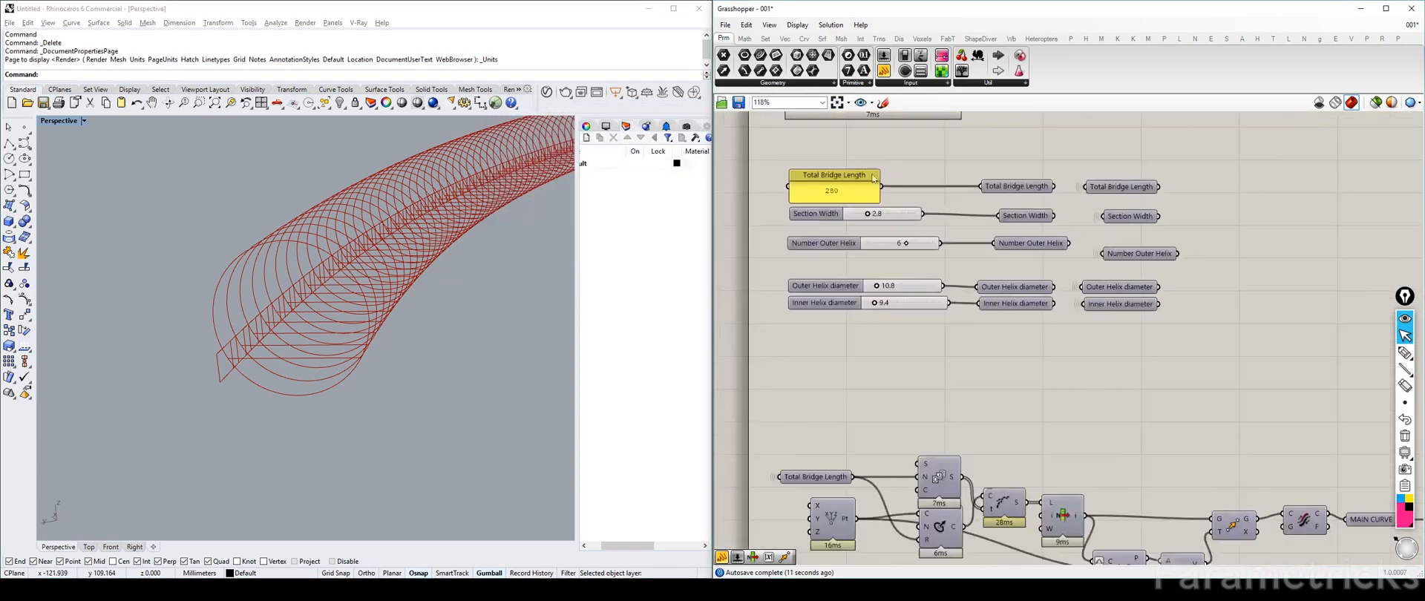
# Step: Change the Rhino document's model units to Meters
pyautogui.click(196, 573)
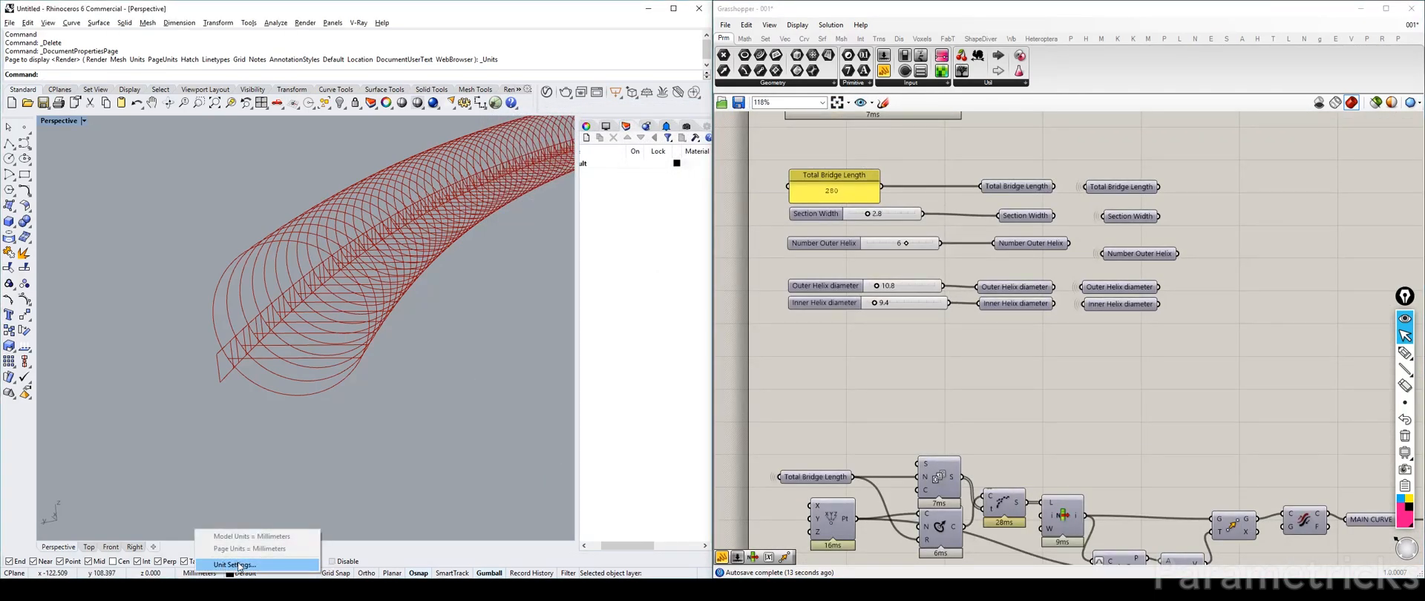
pyautogui.click(239, 565)
pyautogui.click(757, 152)
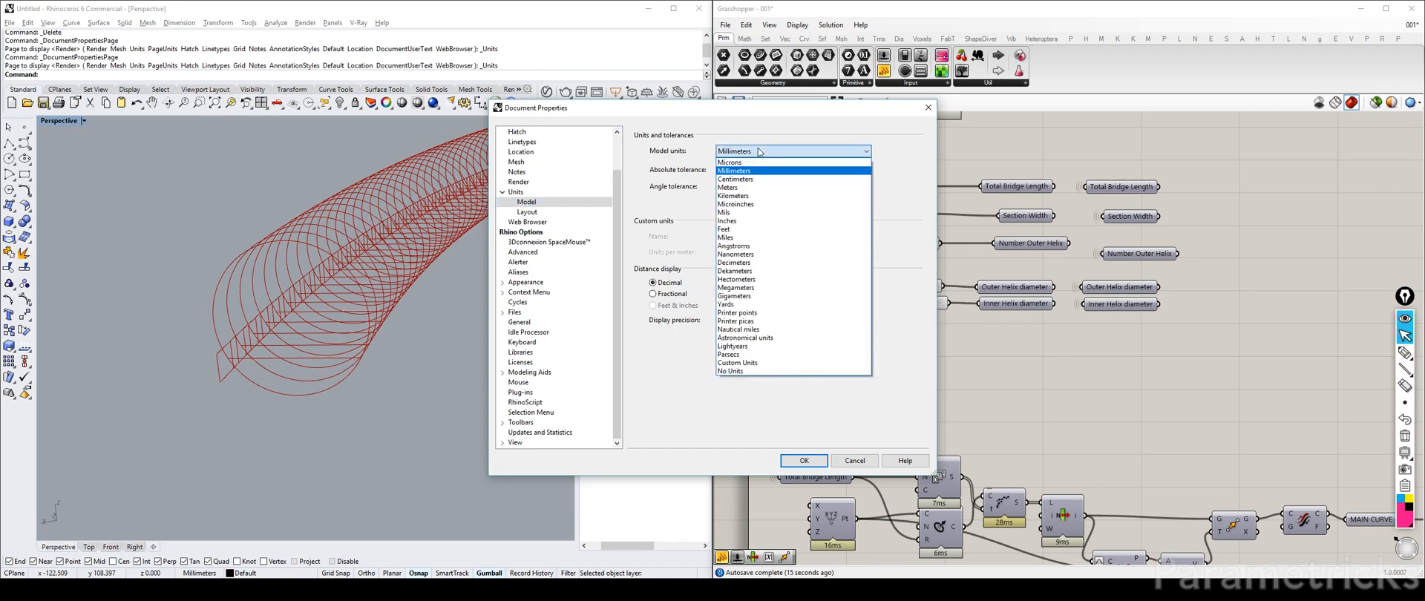
pyautogui.click(742, 187)
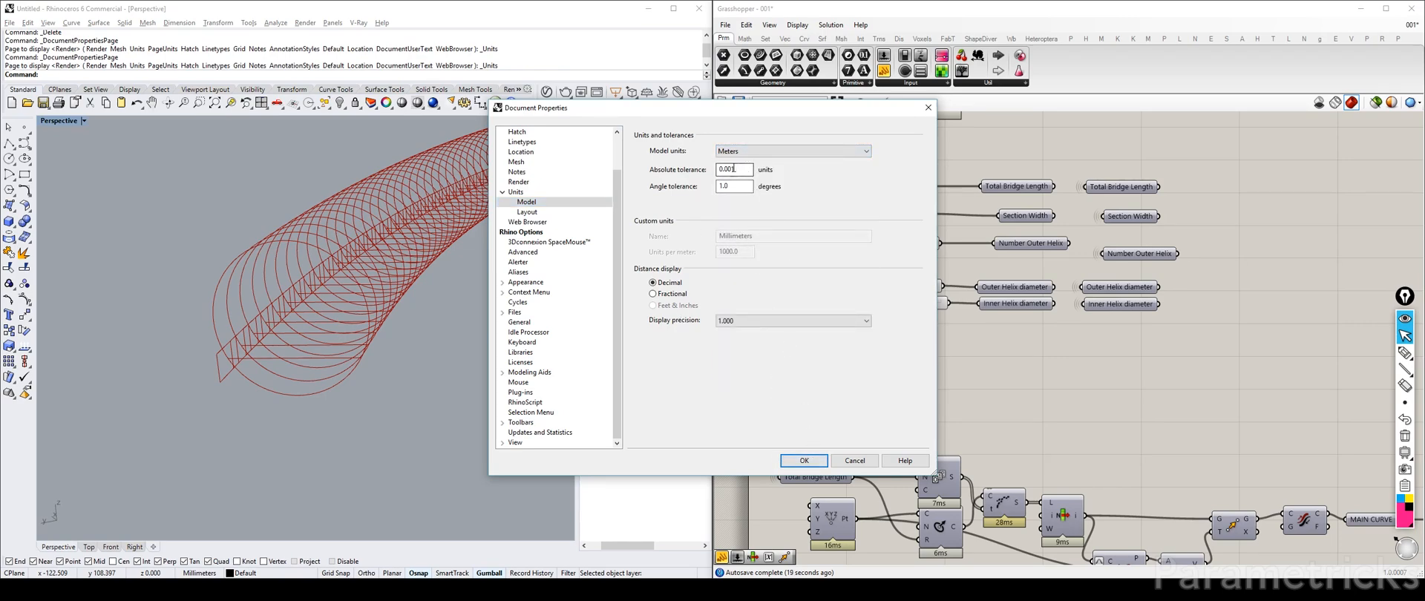
pyautogui.click(730, 168)
pyautogui.click(804, 460)
# Step: Change the content of the panel beneath the Relative Item component to 0.15
pyautogui.moveTo(1116, 337); pyautogui.dragTo(998, 340, button='right')
pyautogui.scroll(-2, 998, 340)
pyautogui.moveTo(1199, 302); pyautogui.dragTo(743, 318, button='right')
pyautogui.moveTo(1387, 256); pyautogui.dragTo(1060, 277, button='right')
pyautogui.scroll(4, 1059, 272)
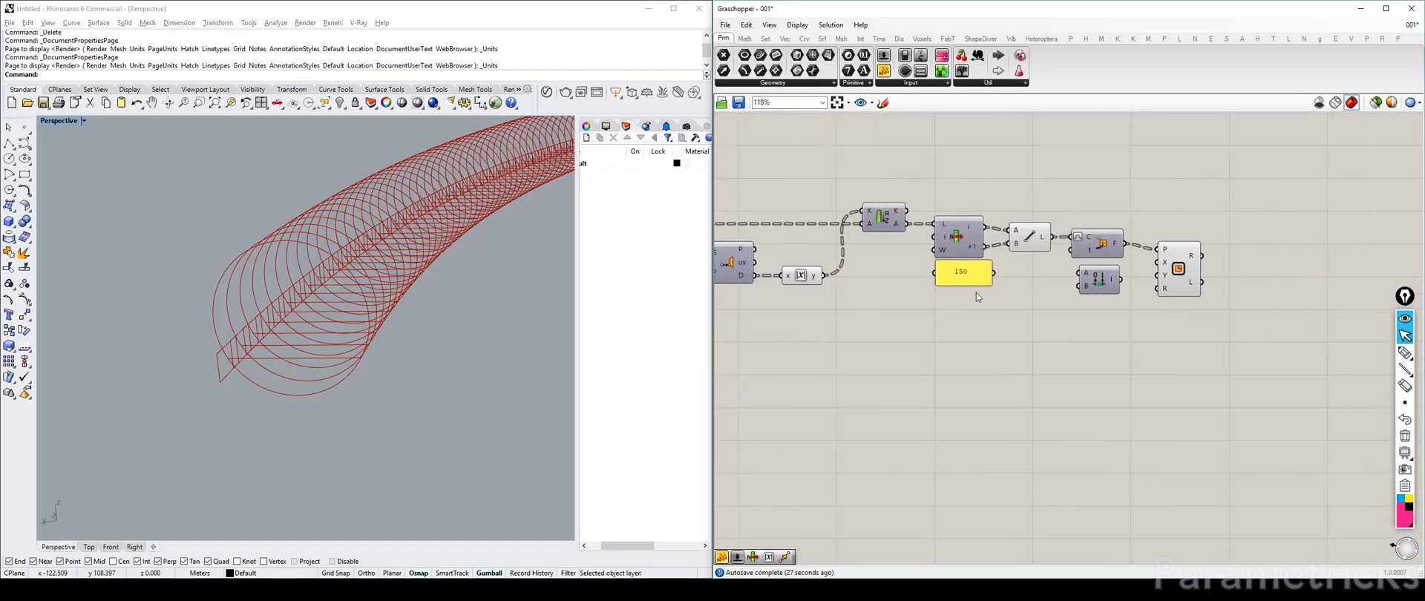
pyautogui.doubleClick(957, 269)
pyautogui.write('0.15')
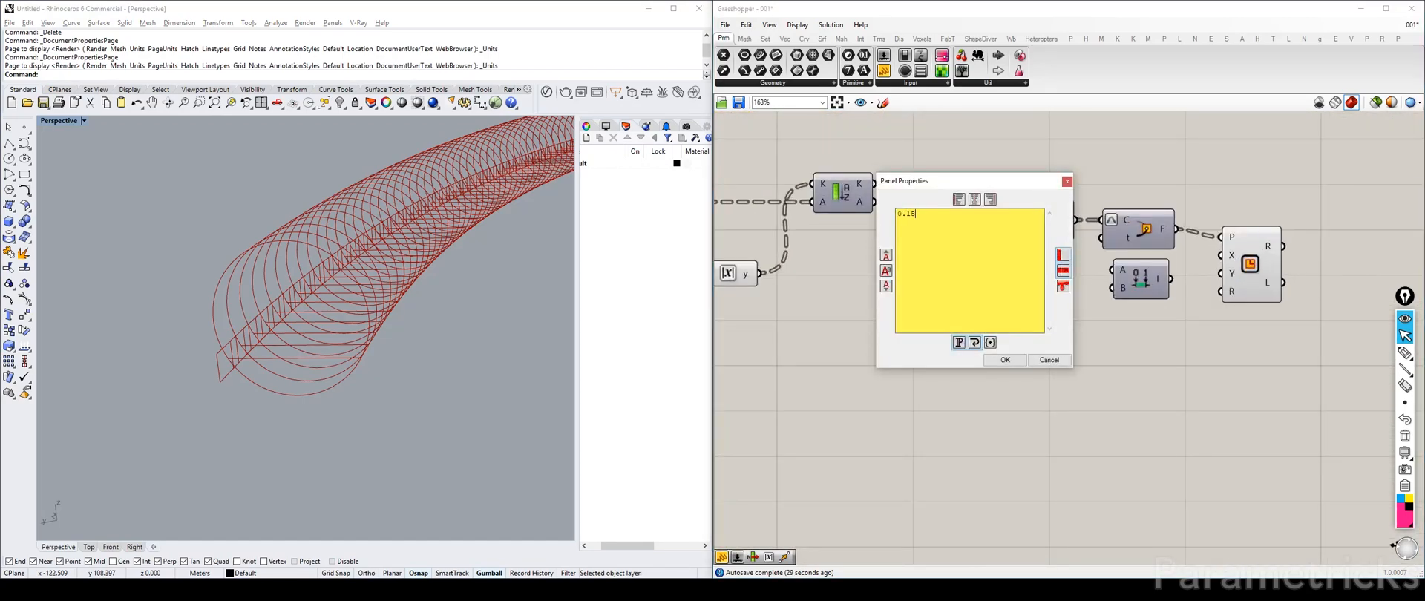
pyautogui.click(1005, 360)
# Step: Name the 0.15 panel "Width I-Beam"
pyautogui.moveTo(1007, 367); pyautogui.dragTo(961, 387, button='right')
pyautogui.rightClick(929, 305)
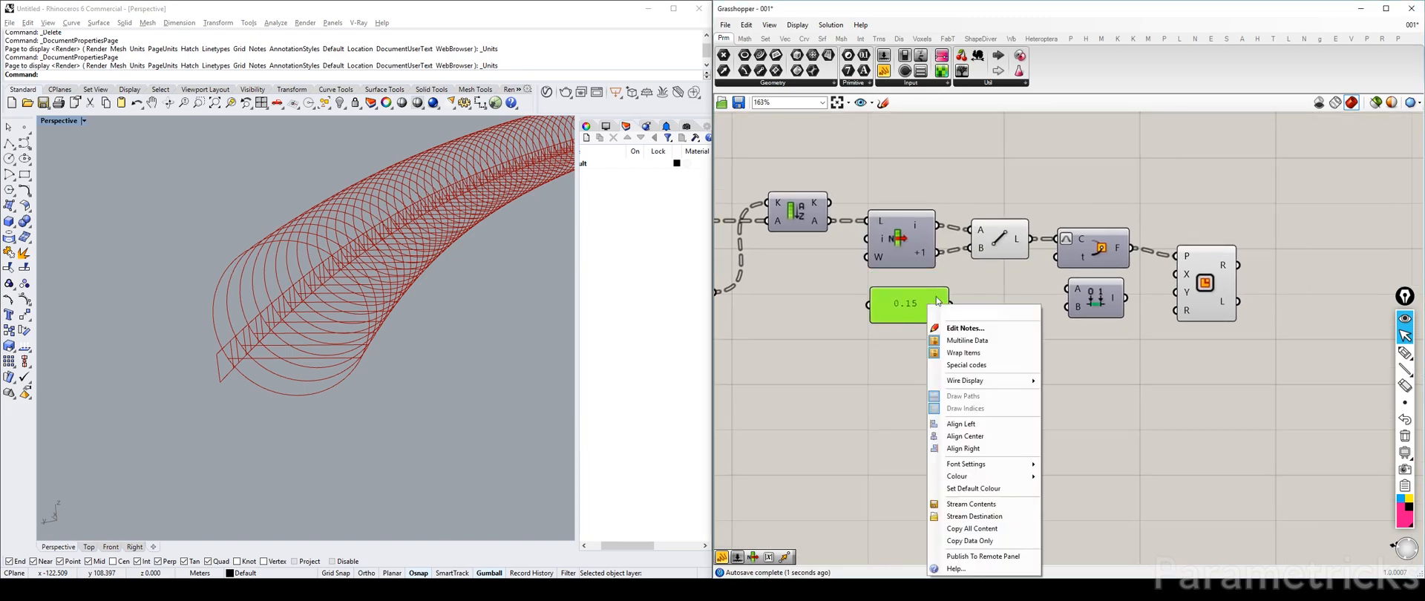
pyautogui.write('Width ')
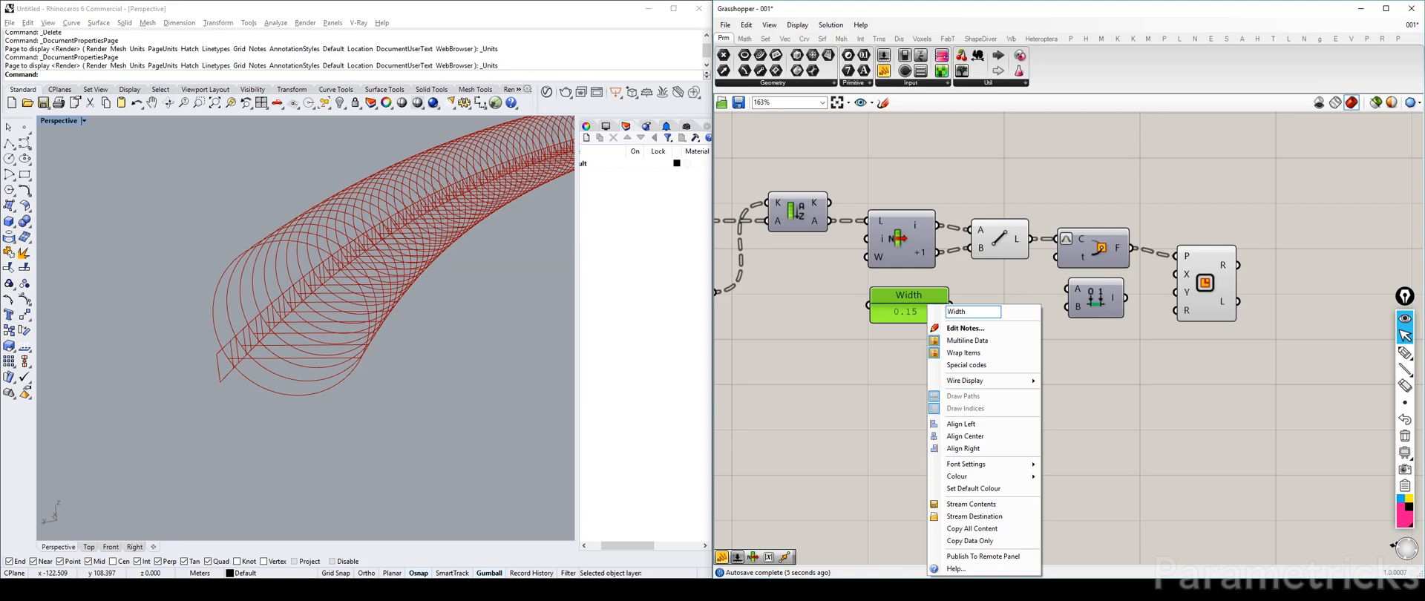
pyautogui.write('I-Beqam')
pyautogui.press('BackSpace')
pyautogui.press('BackSpace')
pyautogui.press('BackSpace')
pyautogui.write('am')
pyautogui.click(856, 376)
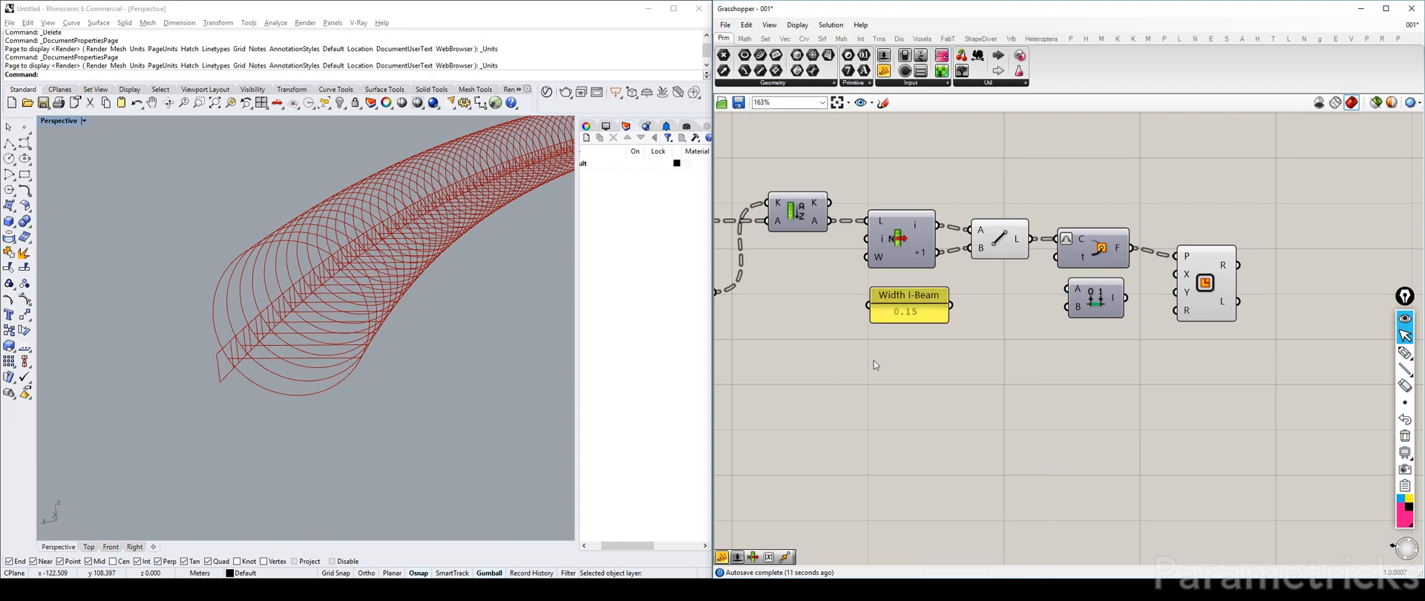
# Step: Feed the Width I-Beam panel into both Construct Domain inputs and show the domain output in a new panel below
pyautogui.moveTo(953, 305); pyautogui.dragTo(1067, 289)
pyautogui.moveTo(953, 305); pyautogui.dragTo(1066, 307)
pyautogui.moveTo(893, 316); pyautogui.dragTo(800, 313, button='right')
pyautogui.doubleClick(1000, 389)
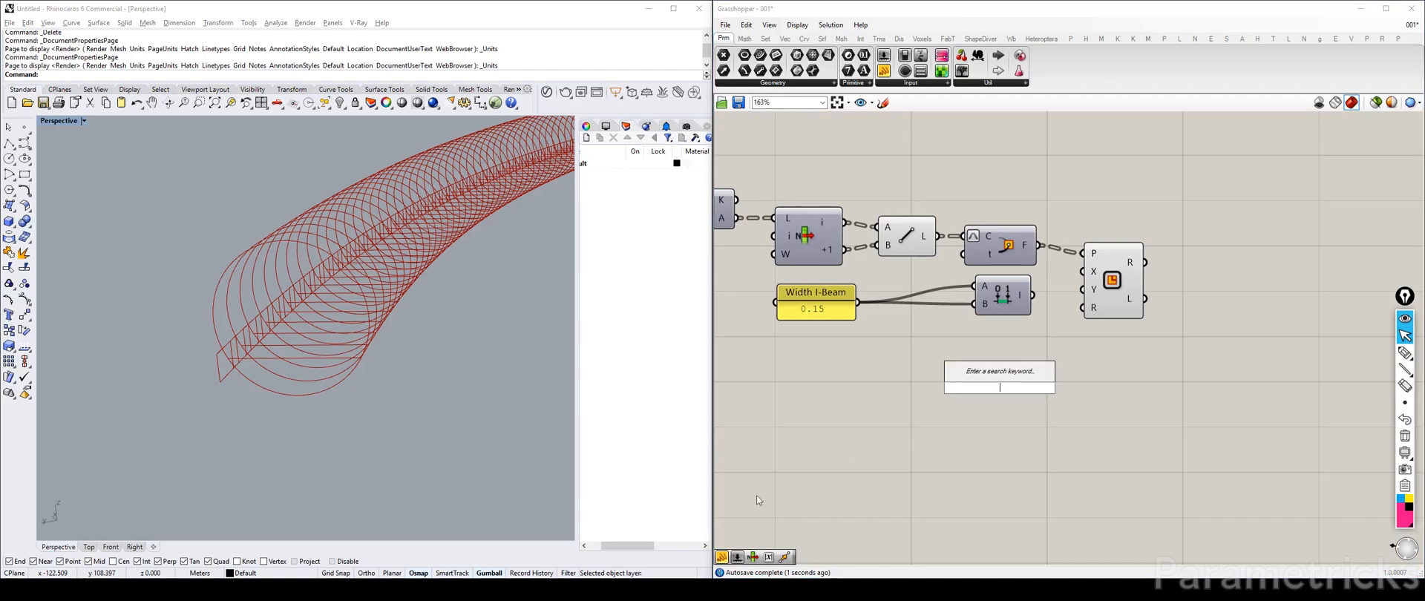
pyautogui.moveTo(720, 558); pyautogui.dragTo(1018, 426)
pyautogui.moveTo(1033, 296); pyautogui.dragTo(943, 435)
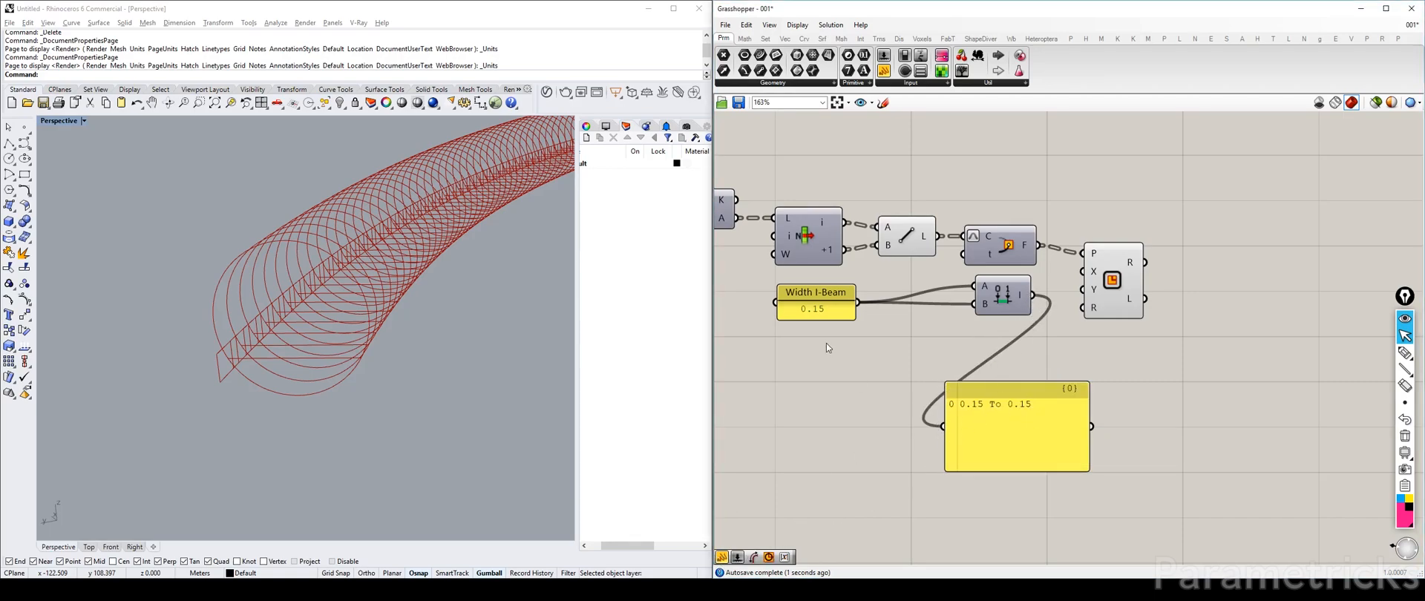
# Step: Connect the Construct Domain output to the Rectangle's Y input and inspect the profiles on the bridge
pyautogui.moveTo(1032, 295); pyautogui.dragTo(1080, 292)
pyautogui.keyDown('shift'); pyautogui.moveTo(208, 335); pyautogui.dragTo(350, 363, button='right'); pyautogui.keyUp('shift')
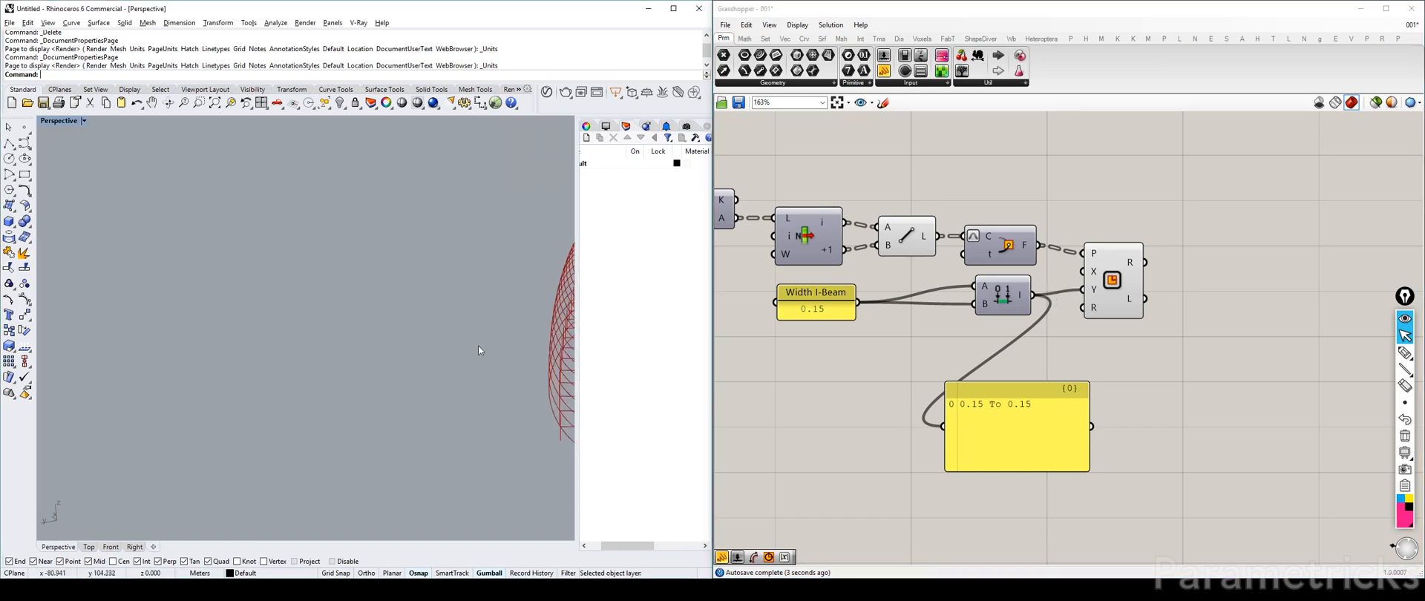
pyautogui.moveTo(437, 352); pyautogui.dragTo(269, 413, button='right')
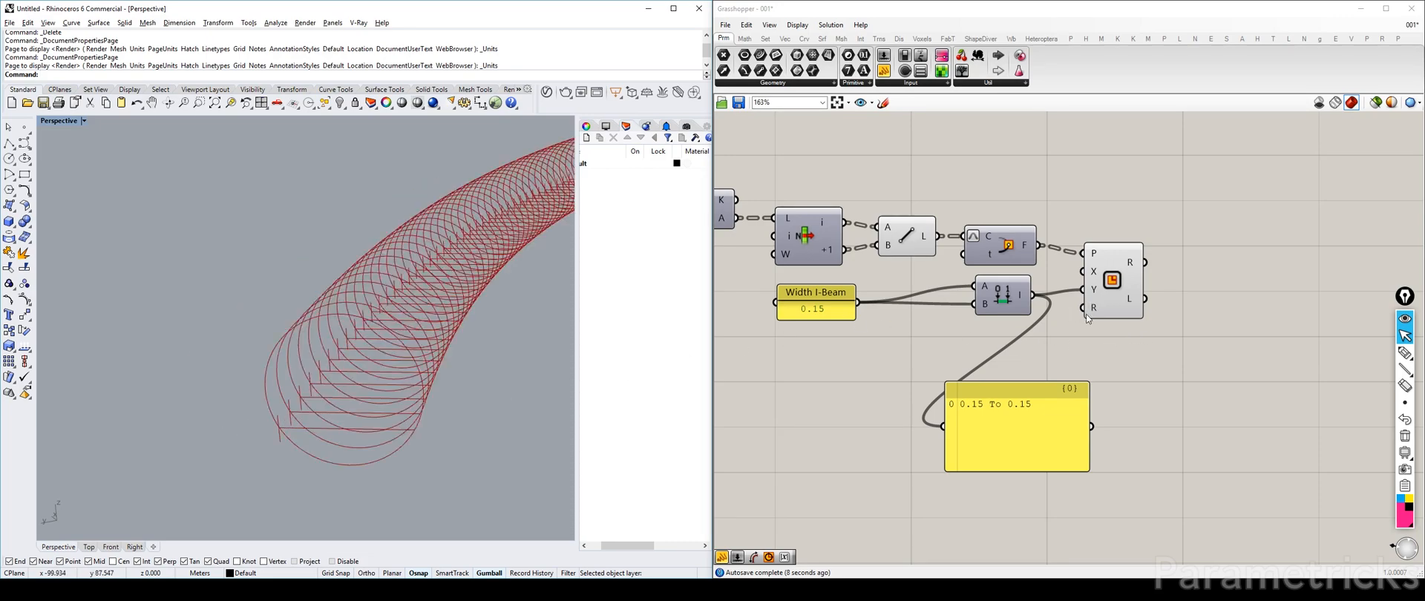
# Step: Apply the expression -x to the A input of Construct Domain
pyautogui.moveTo(1023, 299)
pyautogui.moveTo(991, 409); pyautogui.dragTo(920, 426, button='right')
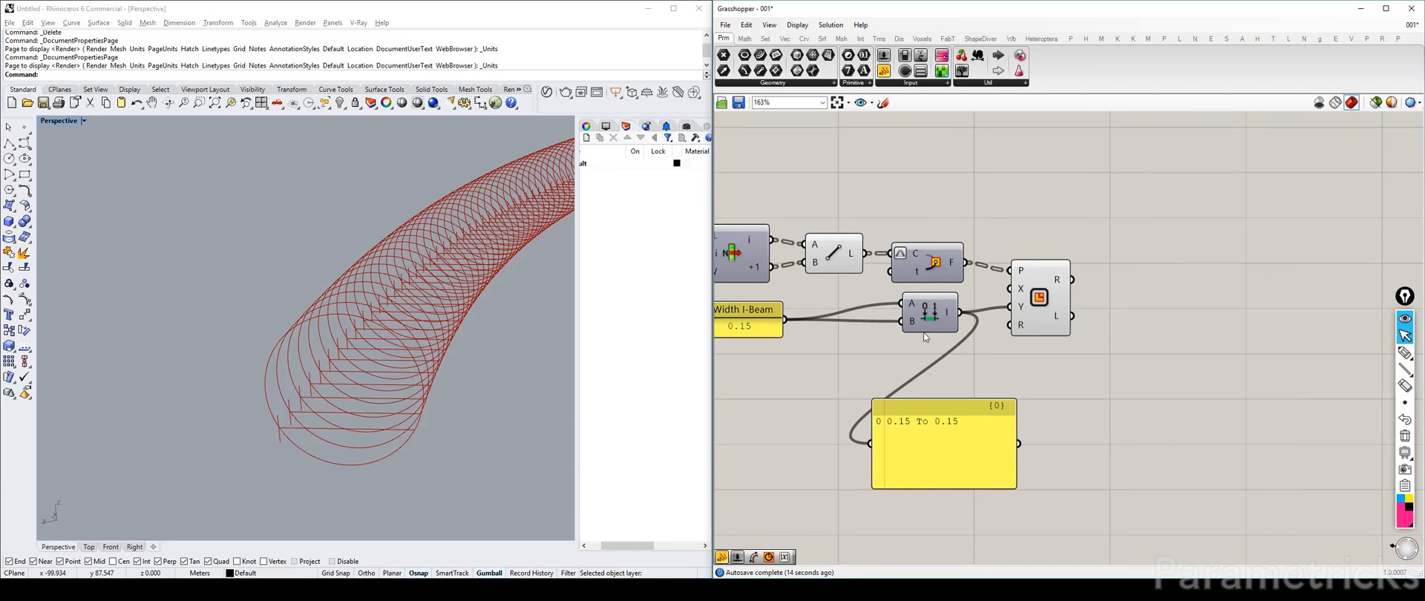
pyautogui.moveTo(925, 338); pyautogui.dragTo(907, 325, button='right')
pyautogui.rightClick(983, 303)
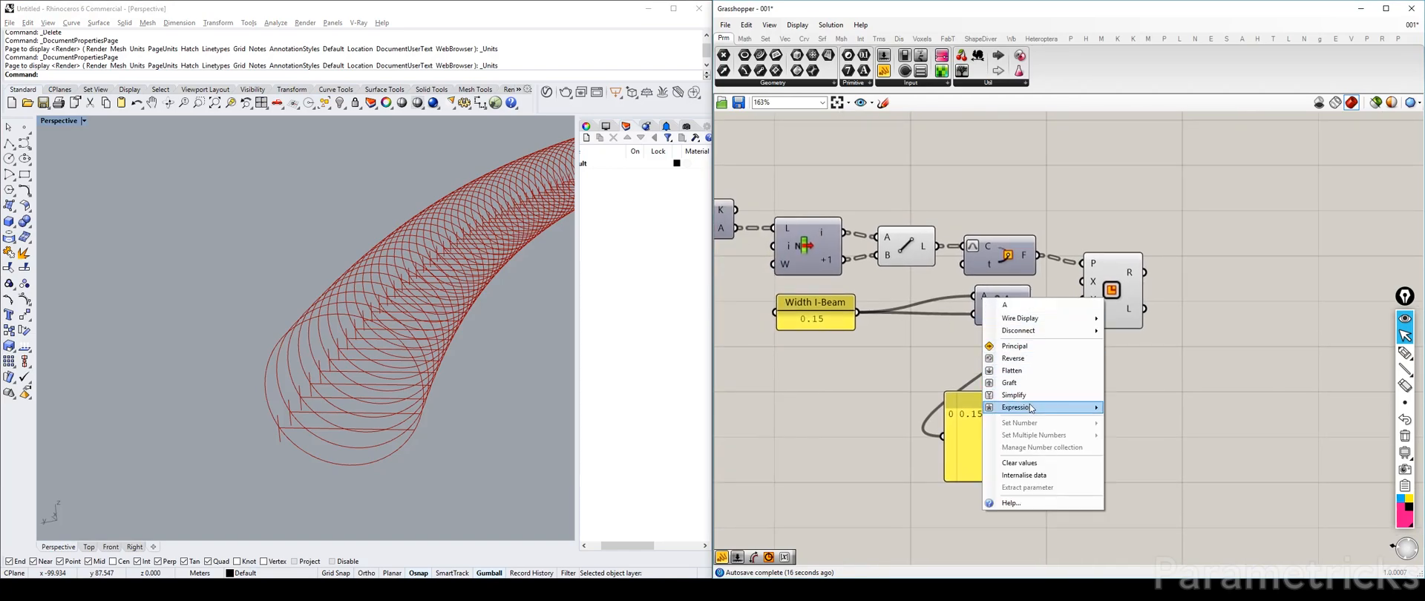
pyautogui.moveTo(1040, 408)
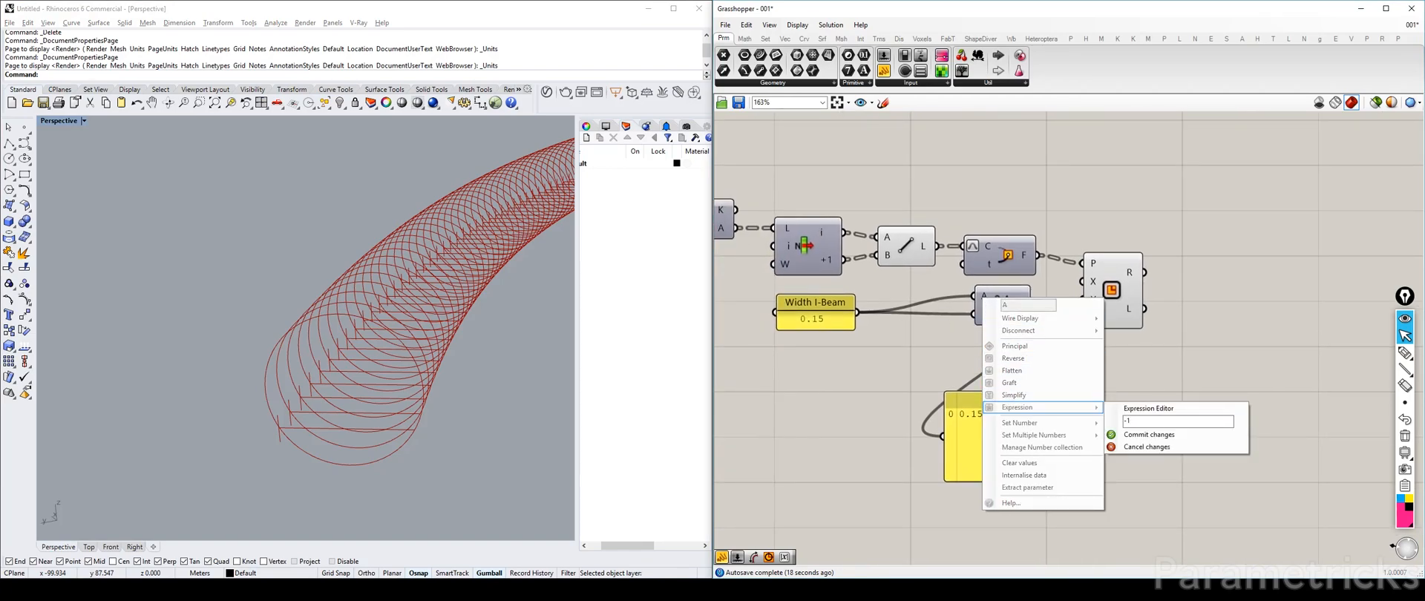
pyautogui.write('-x')
pyautogui.click(1169, 434)
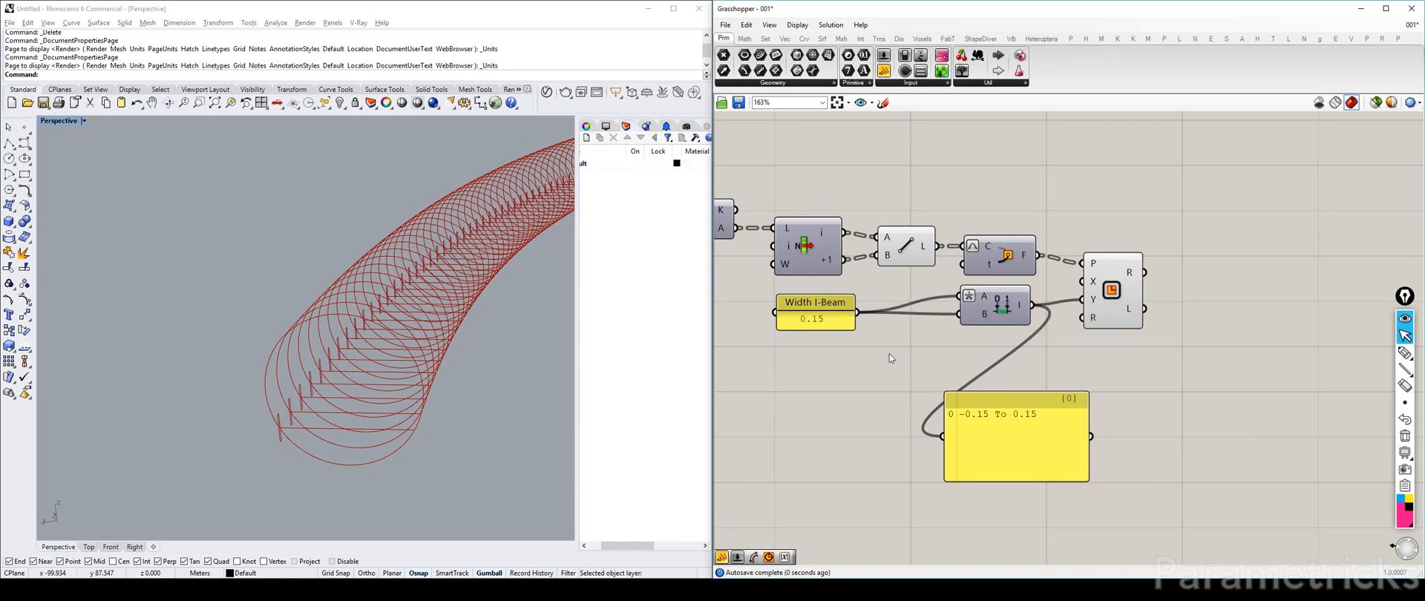
# Step: Examine the profiles on the bridge and compare them with the reference photo of the tube and beam joint
pyautogui.moveTo(334, 417); pyautogui.dragTo(239, 359, button='right')
pyautogui.moveTo(126, 355); pyautogui.dragTo(150, 364, button='right')
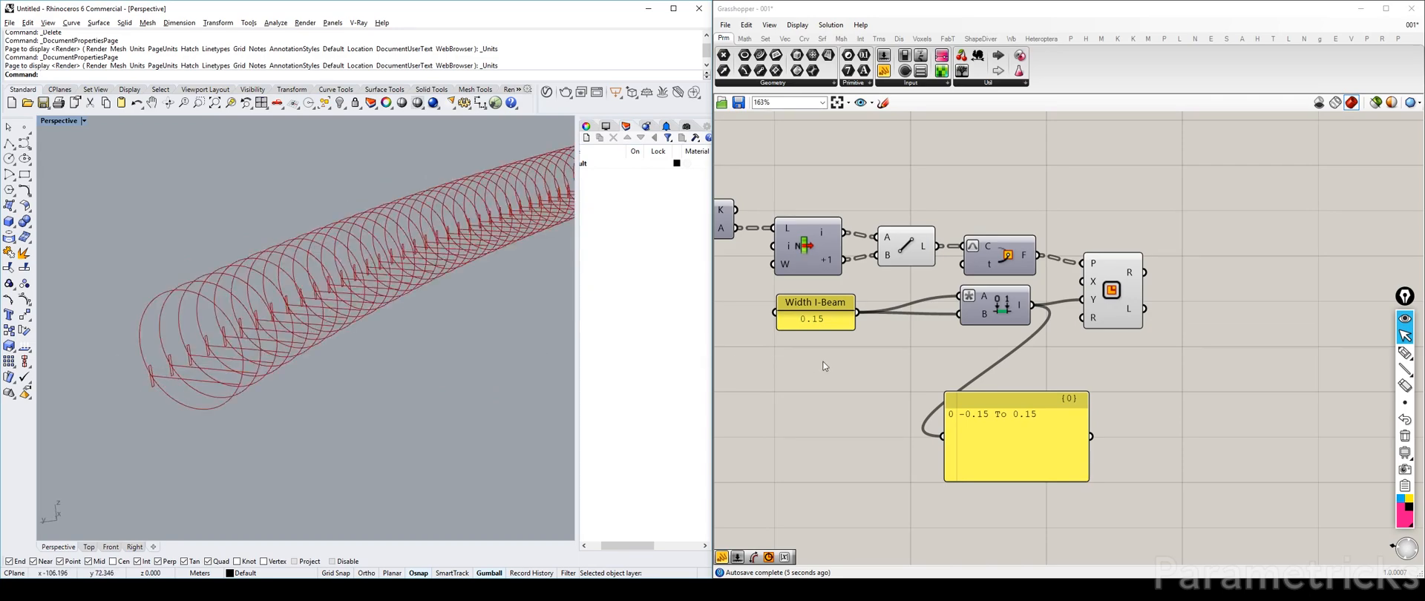
pyautogui.moveTo(977, 313)
pyautogui.hotkey('alt', 'Tab')
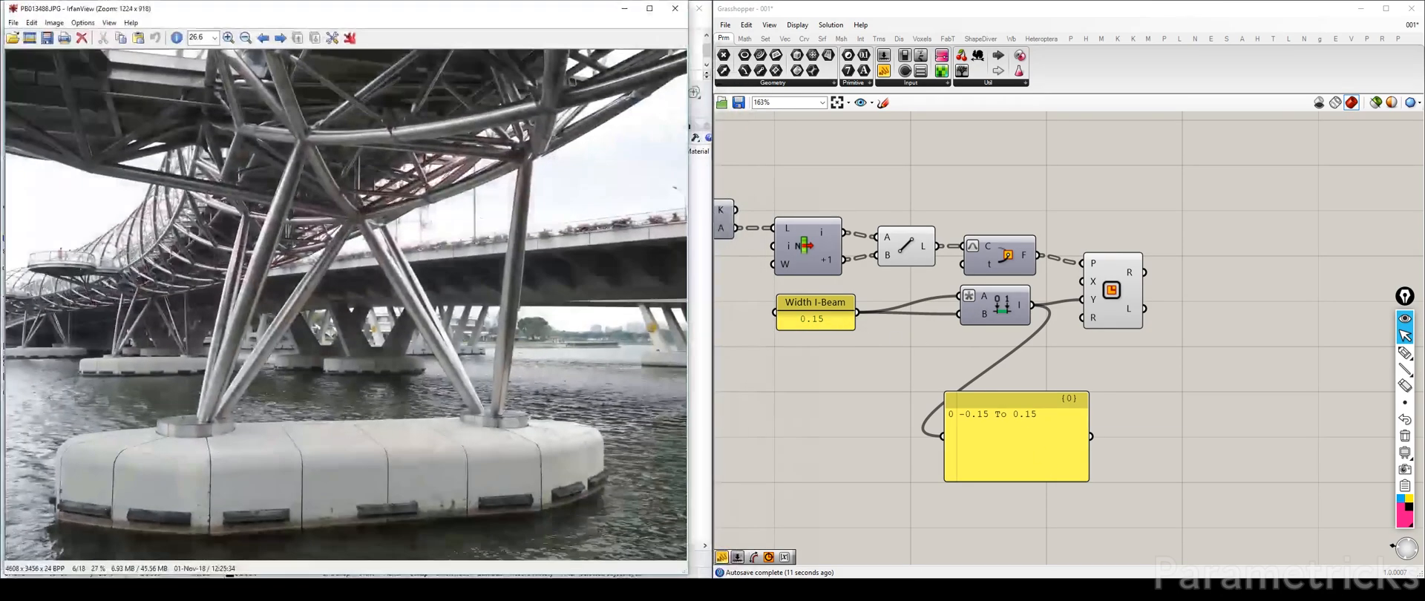
pyautogui.hotkey('alt', 'Tab')
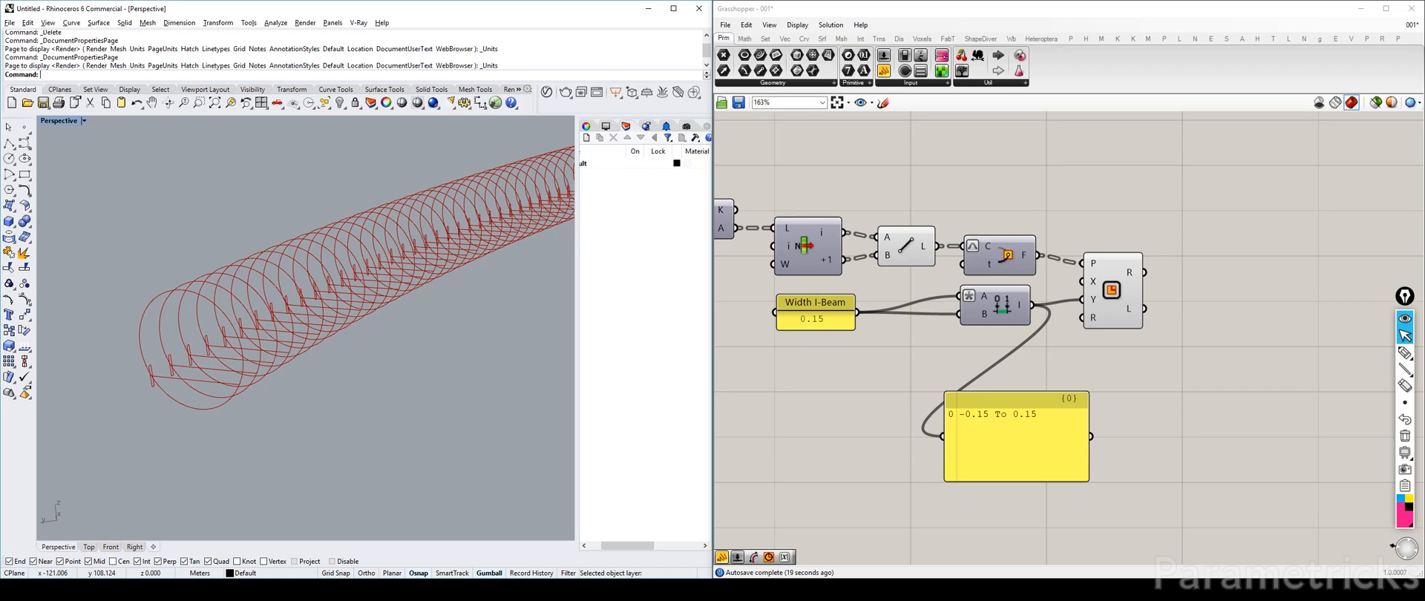
pyautogui.hotkey('alt', 'Tab')
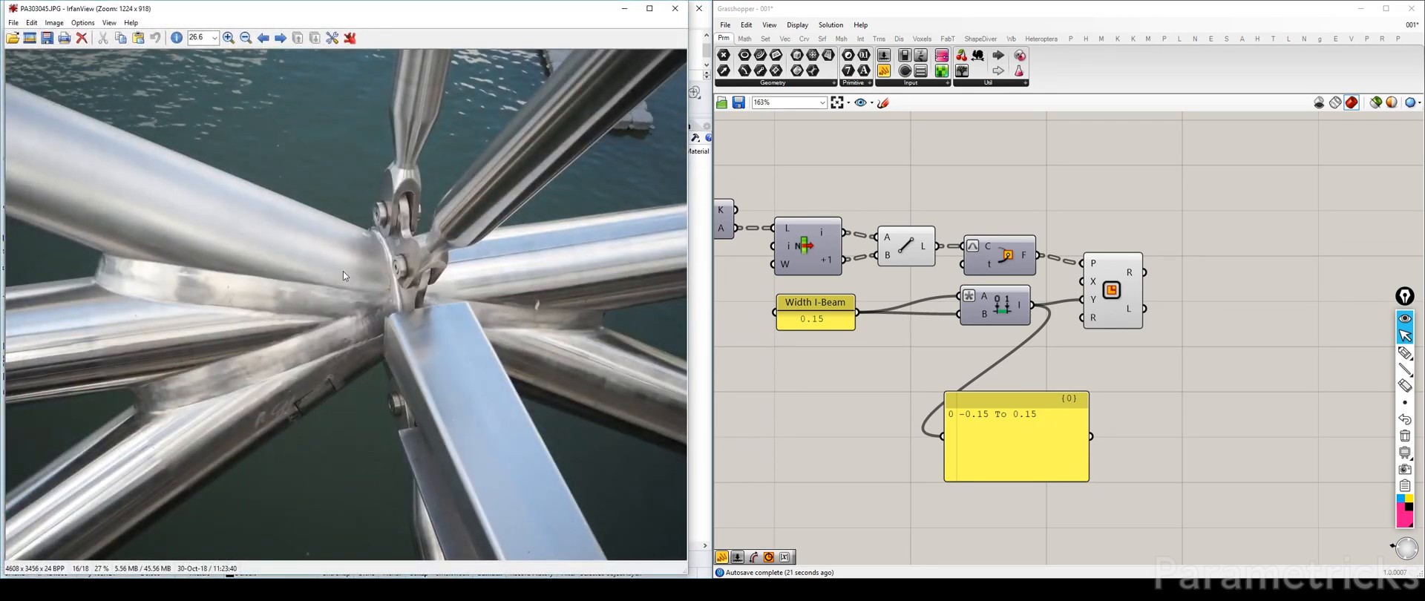
# Step: Annotate the joint photo with the beam width, correcting 300 to 150, and the tube diameter as 273, then close the photo
pyautogui.click(1406, 353)
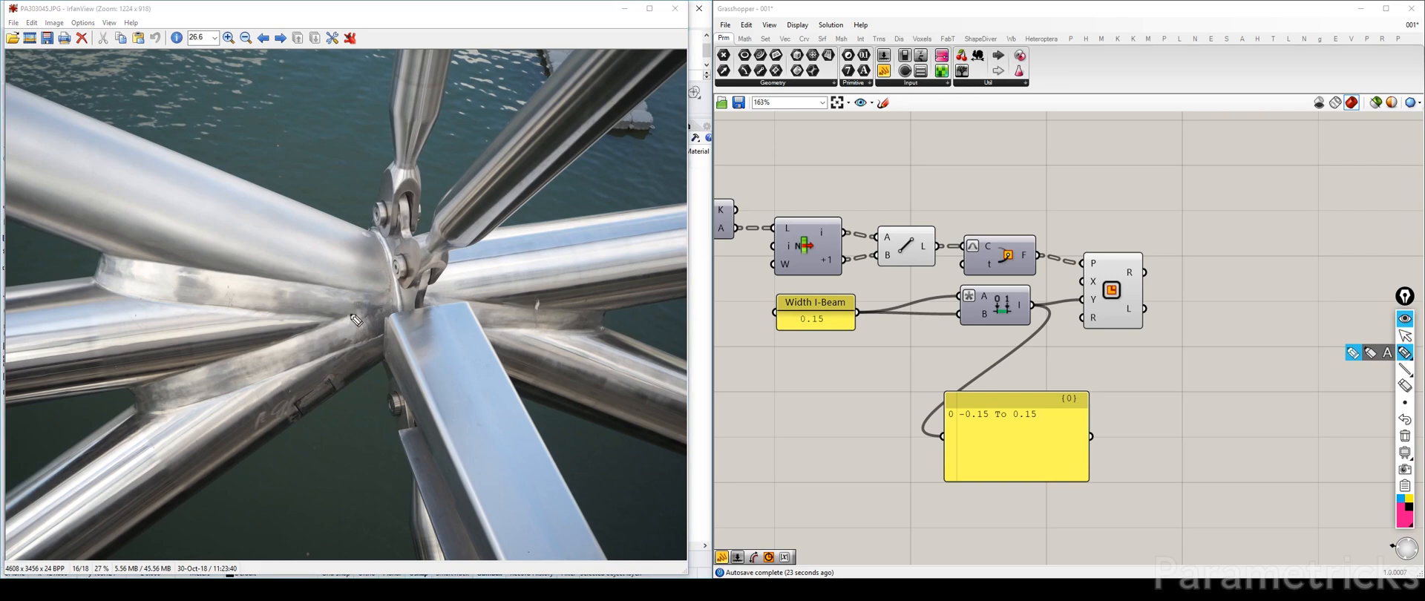
pyautogui.moveTo(399, 315)
pyautogui.mouseDown()
pyautogui.moveTo(475, 319)
pyautogui.moveTo(439, 349)
pyautogui.moveTo(466, 337)
pyautogui.mouseUp()
pyautogui.moveTo(483, 336); pyautogui.dragTo(495, 327)
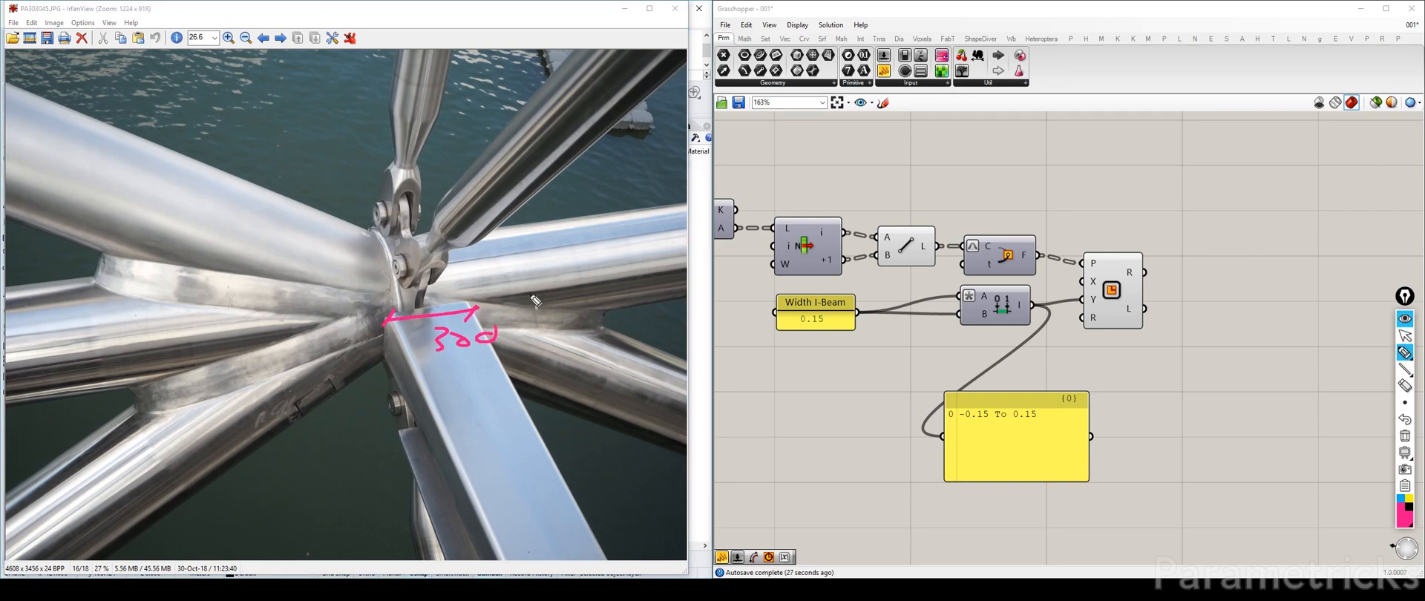
pyautogui.moveTo(626, 212); pyautogui.dragTo(659, 309)
pyautogui.moveTo(575, 259)
pyautogui.mouseDown()
pyautogui.moveTo(597, 279)
pyautogui.moveTo(634, 269)
pyautogui.moveTo(625, 282)
pyautogui.mouseUp()
pyautogui.moveTo(439, 344); pyautogui.dragTo(508, 338)
pyautogui.moveTo(458, 370); pyautogui.dragTo(450, 394)
pyautogui.moveTo(491, 368)
pyautogui.mouseDown()
pyautogui.moveTo(486, 394)
pyautogui.moveTo(528, 364)
pyautogui.moveTo(564, 369)
pyautogui.mouseUp()
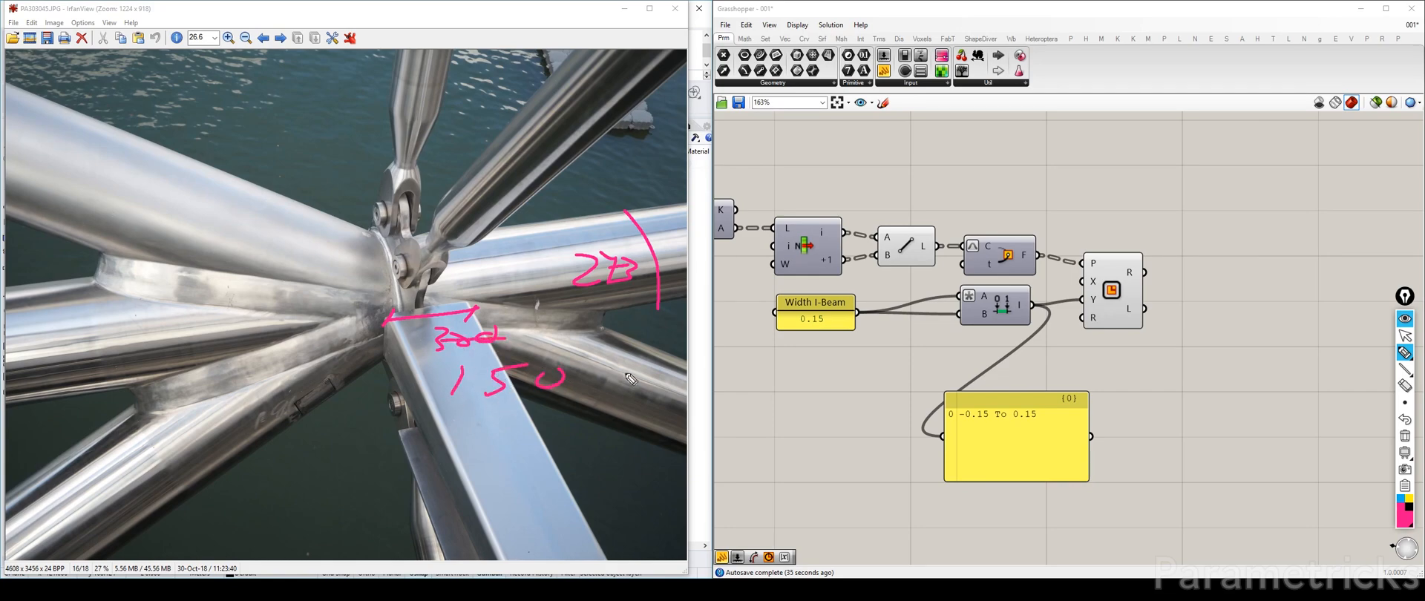
pyautogui.click(1403, 335)
pyautogui.click(675, 8)
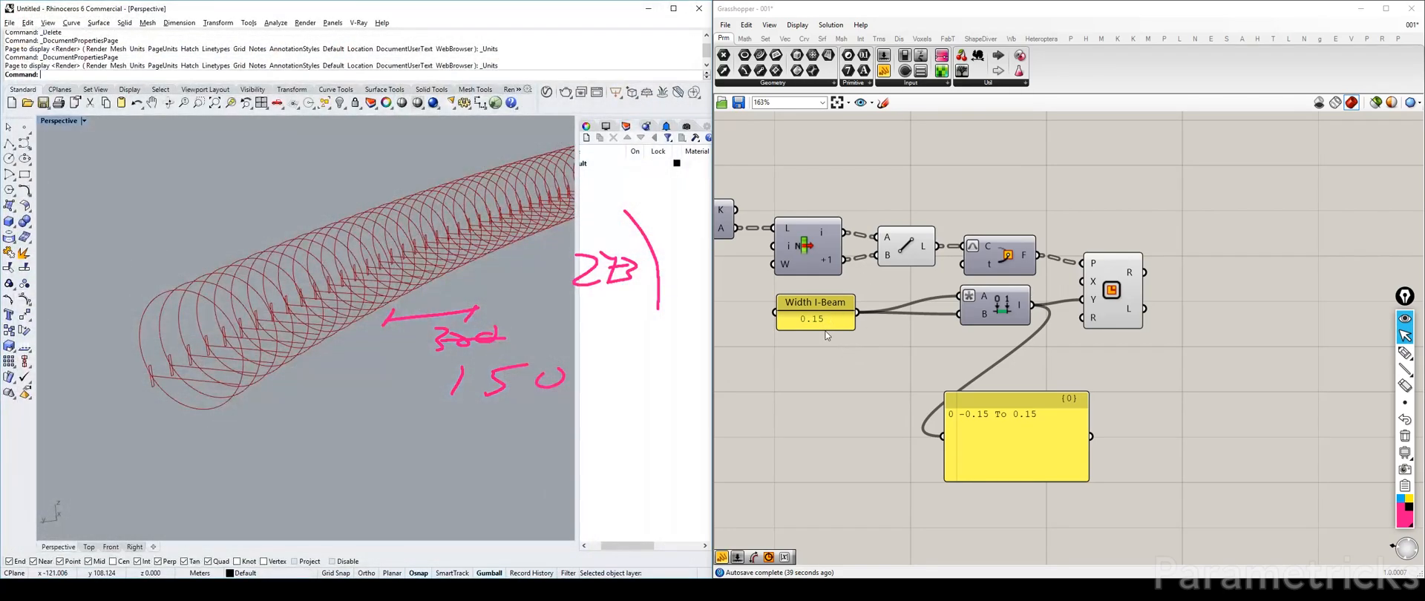
# Step: Enlarge the Width I-Beam panel slightly and change the expression on Construct Domain's A input to -x/2
pyautogui.moveTo(852, 326); pyautogui.dragTo(865, 340)
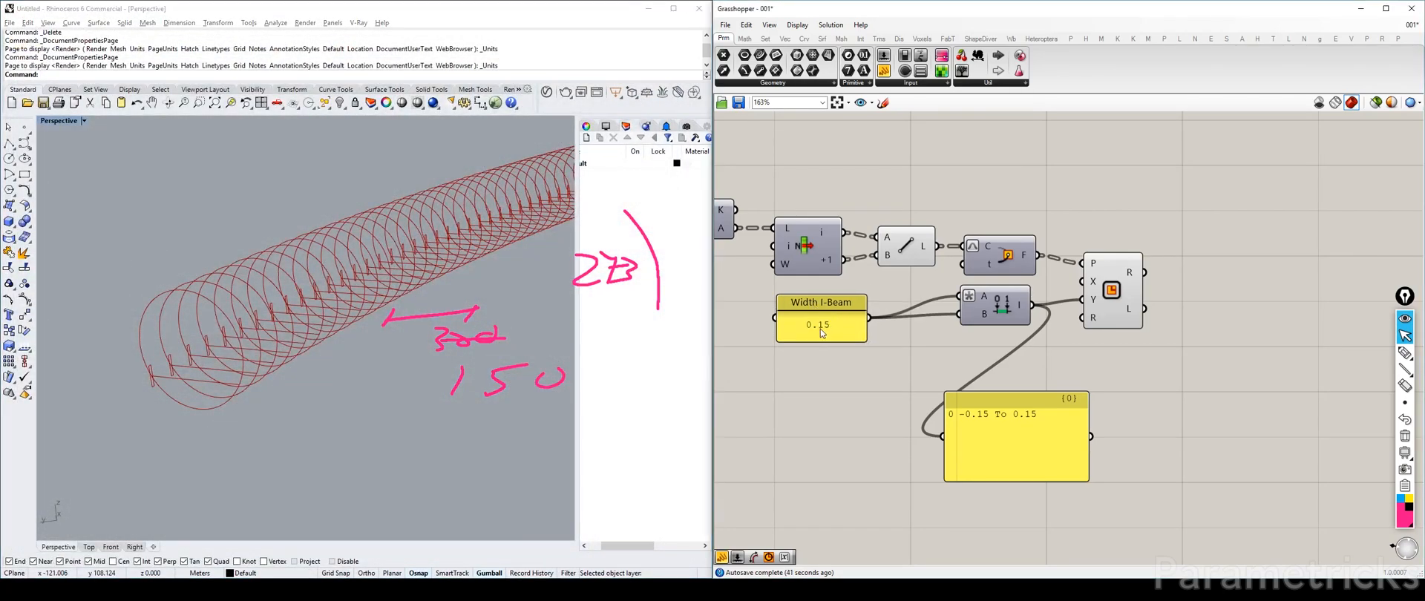
pyautogui.doubleClick(850, 331)
pyautogui.click(920, 413)
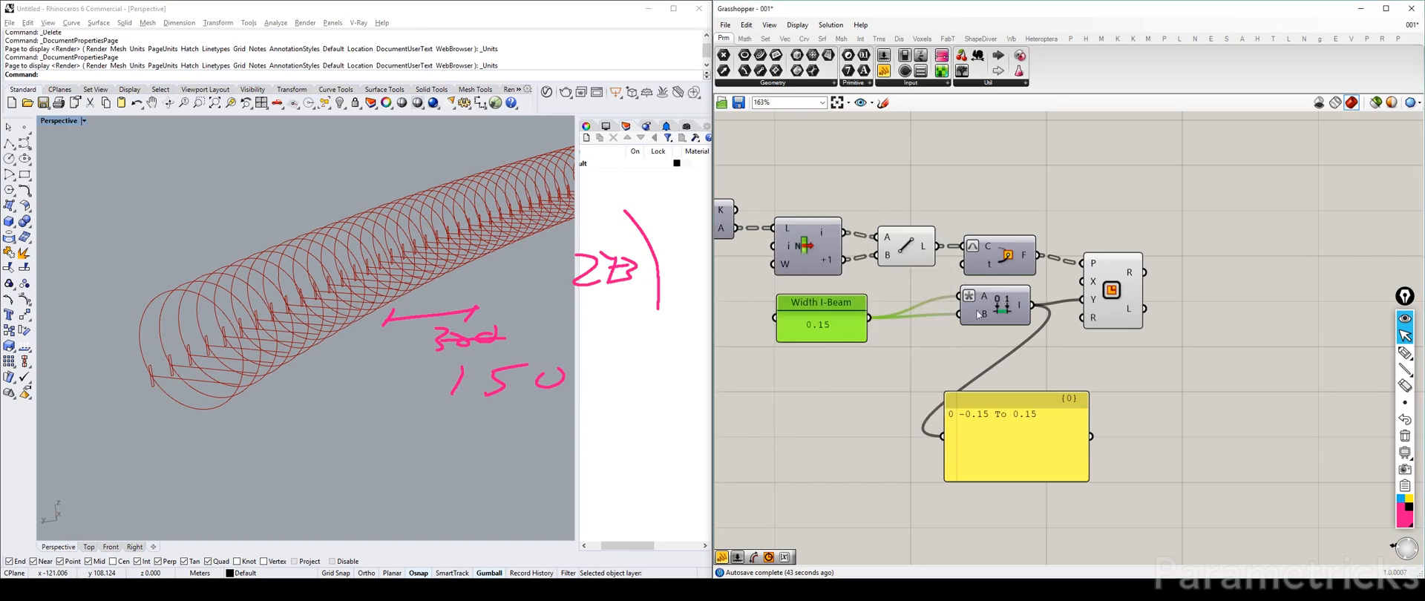
pyautogui.rightClick(987, 303)
pyautogui.moveTo(1066, 409)
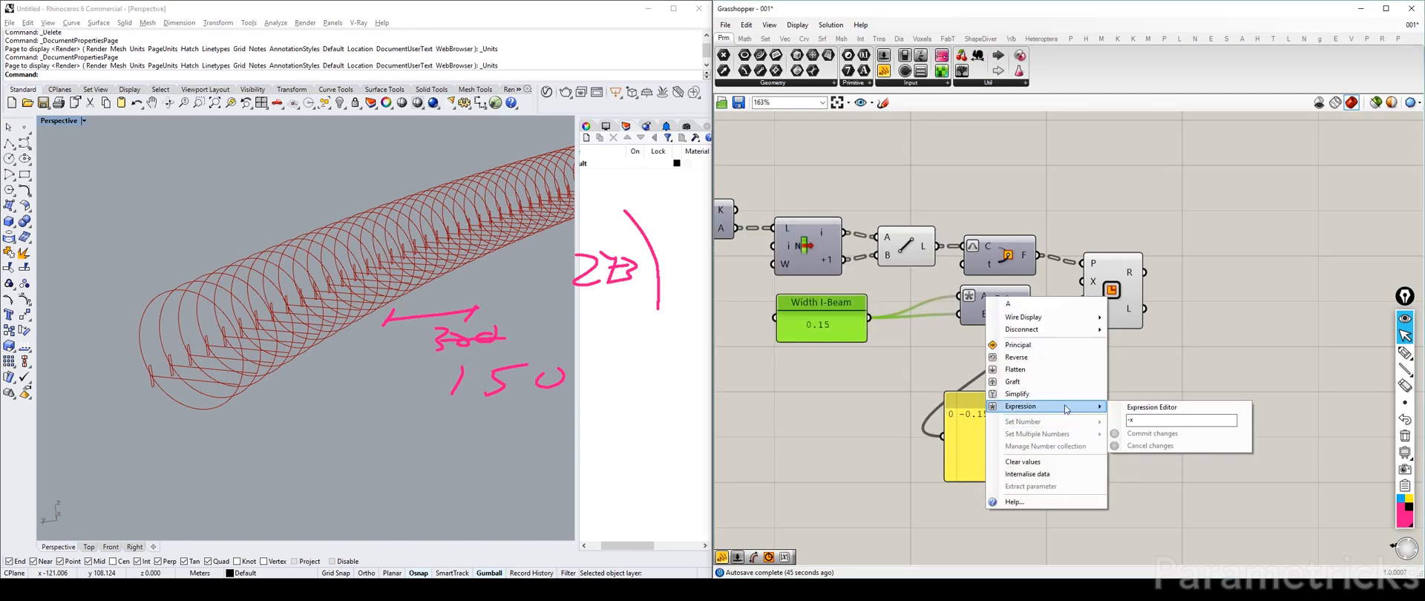
pyautogui.click(1144, 419)
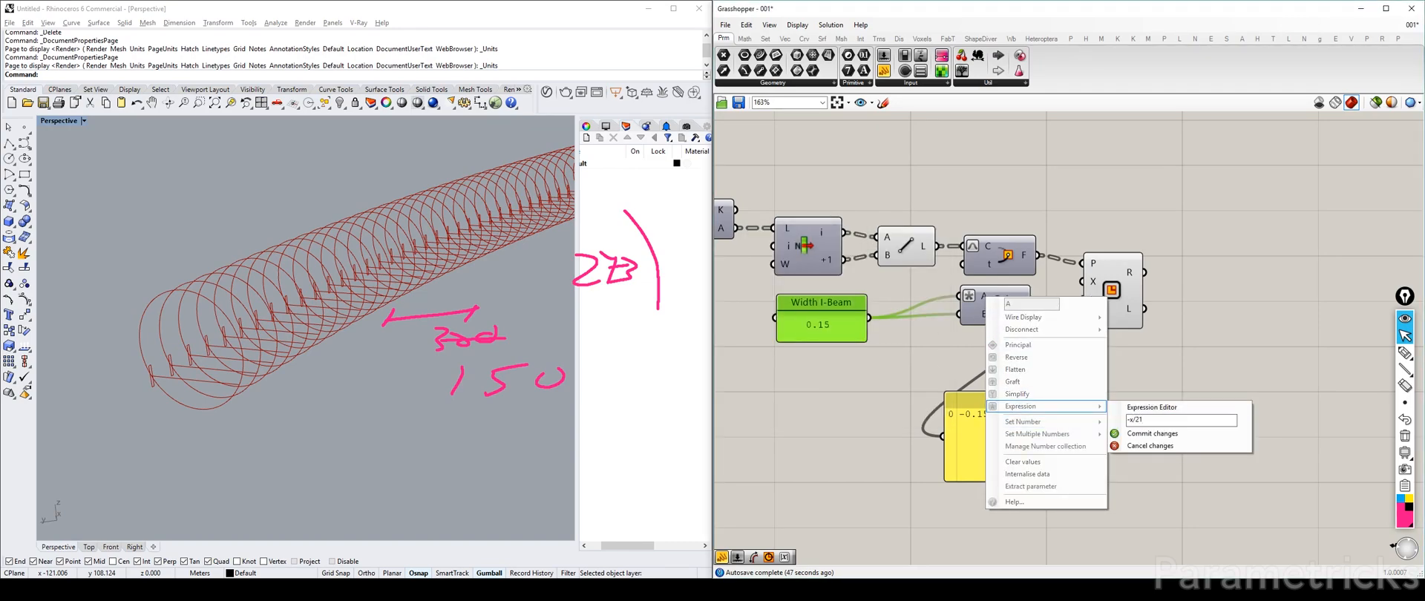
pyautogui.click(1151, 434)
# Step: Apply the expression x/2 to the B input of Construct Domain
pyautogui.rightClick(983, 315)
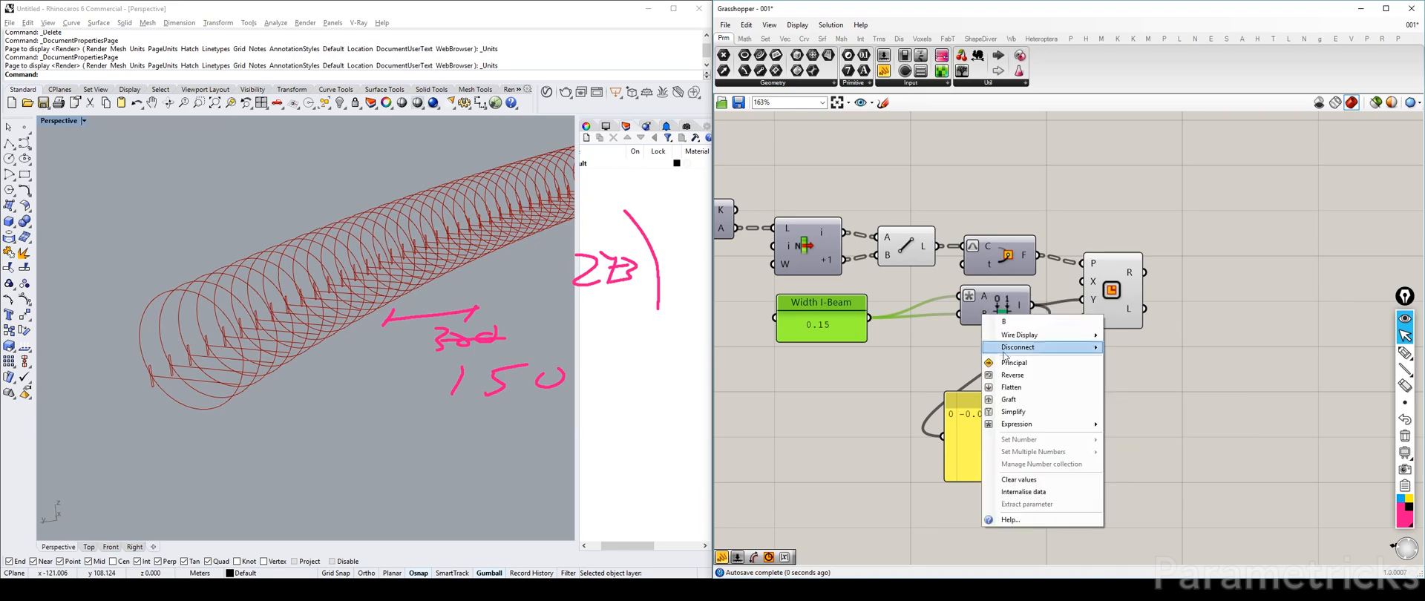
pyautogui.moveTo(1043, 424)
pyautogui.click(1136, 438)
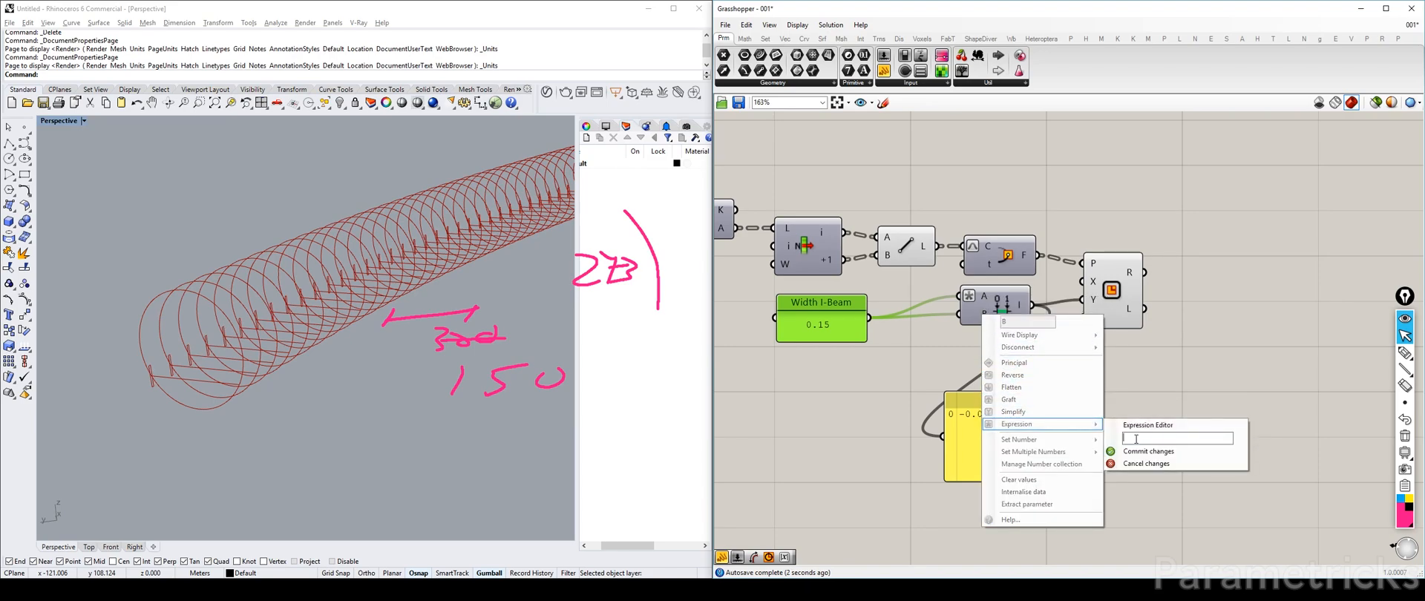
pyautogui.write('x/2')
pyautogui.click(1150, 451)
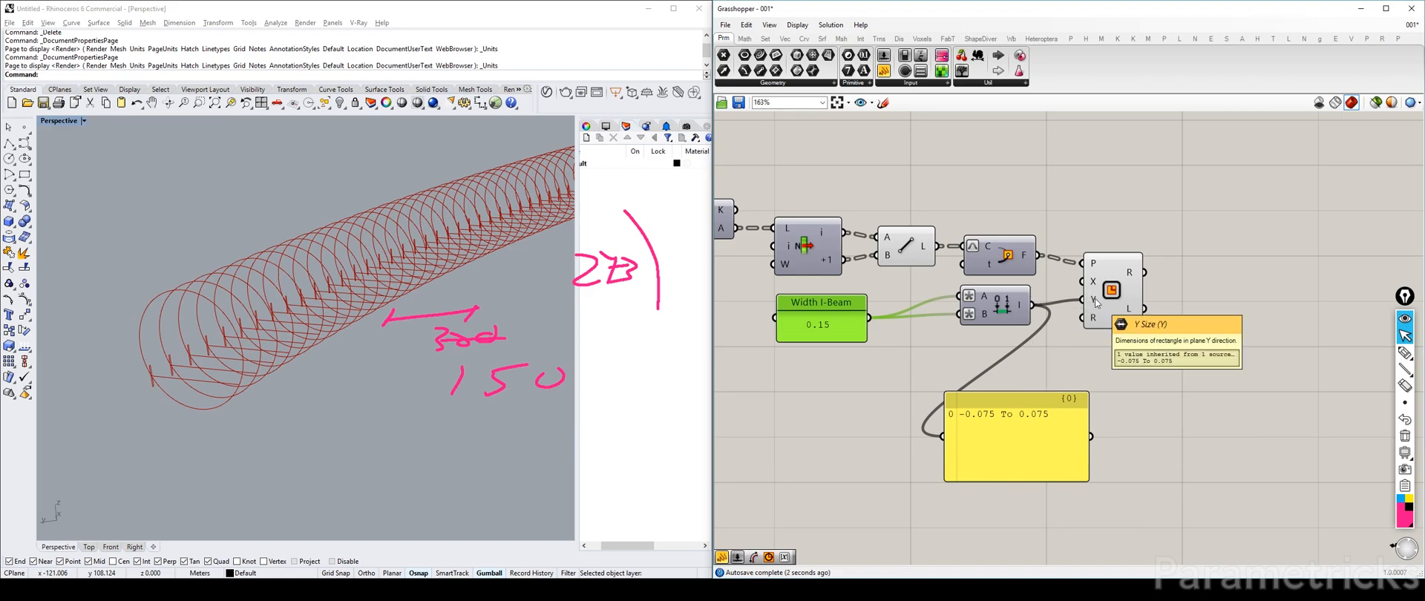
# Step: Clear the drawn annotations from the screen and delete the panel connected to the domain output
pyautogui.click(491, 362)
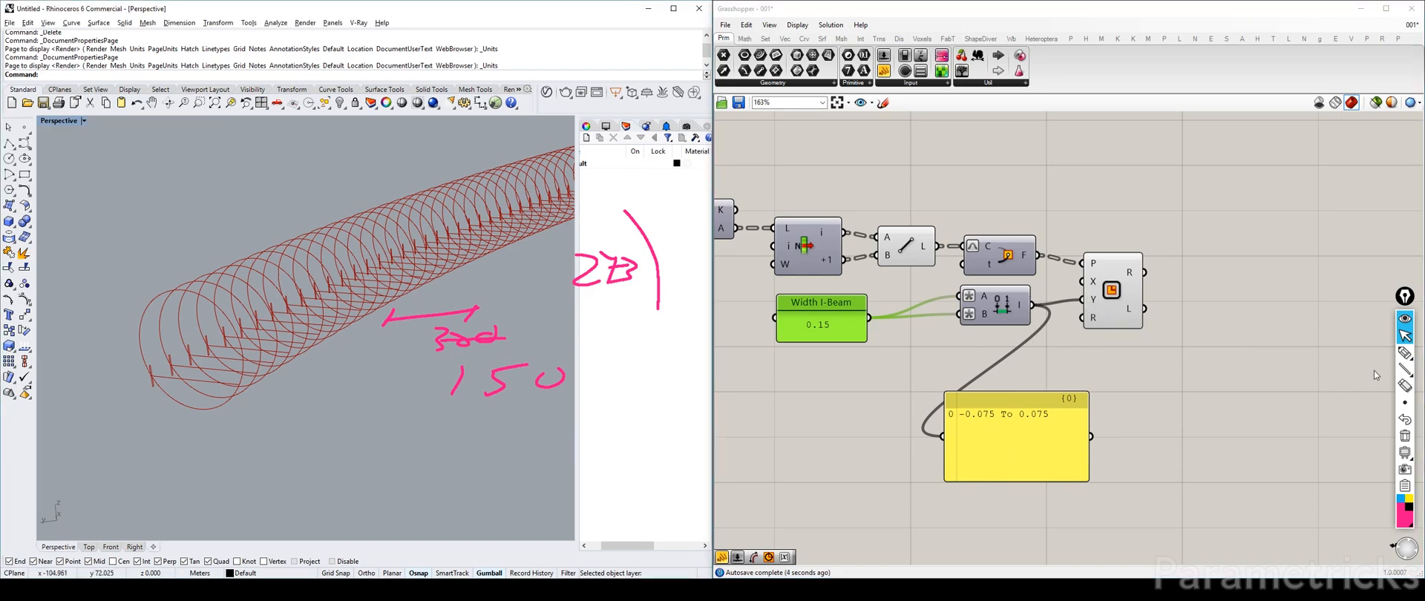
pyautogui.click(1395, 435)
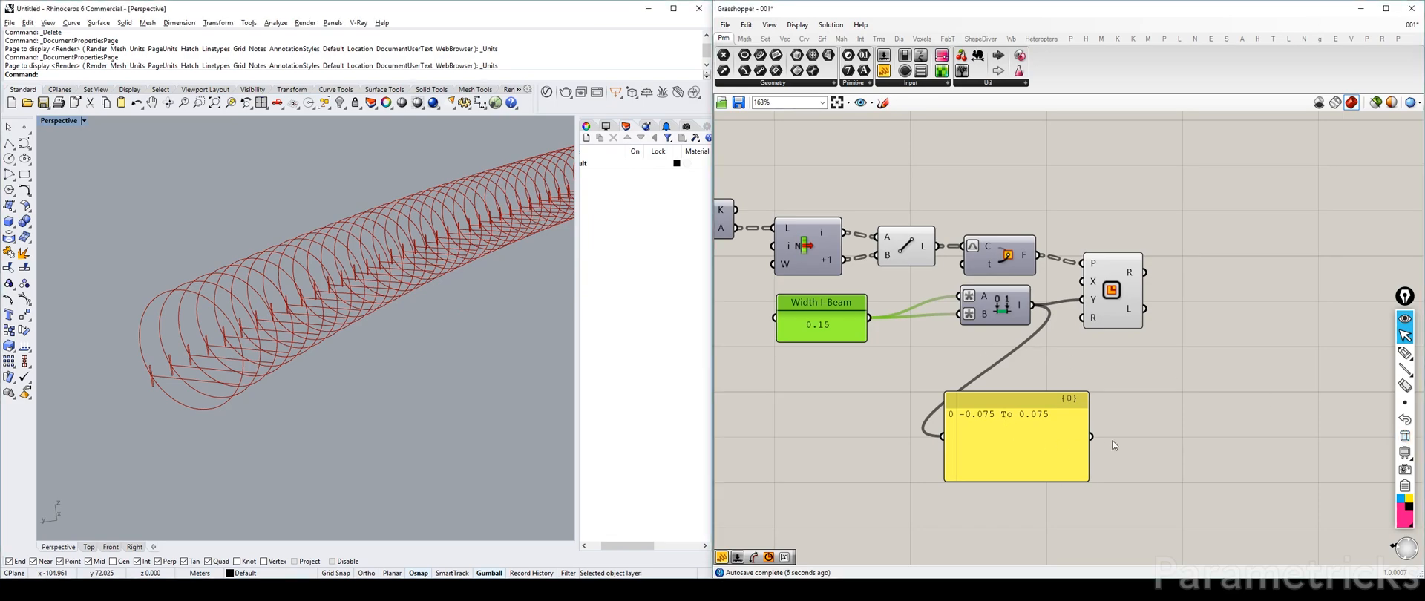
pyautogui.click(1047, 439)
pyautogui.press('Delete')
# Step: Move the Width I-Beam panel up slightly and duplicate it together with its Construct Domain directly below
pyautogui.moveTo(824, 332); pyautogui.dragTo(822, 319)
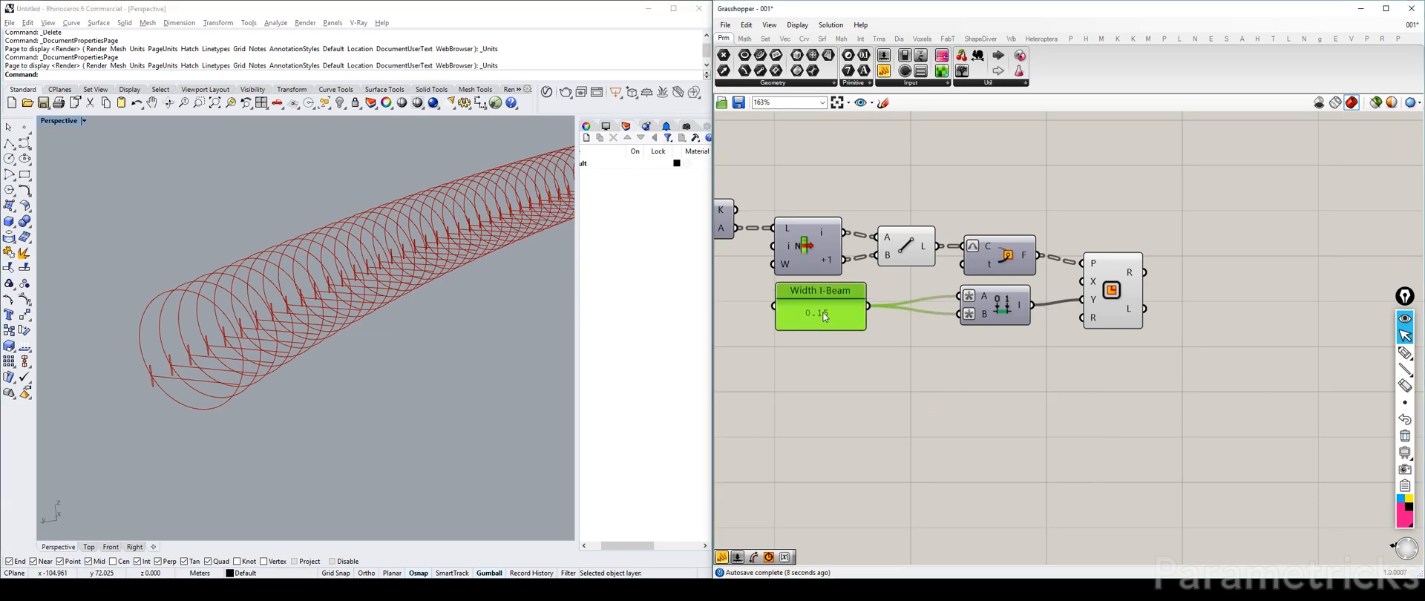
pyautogui.keyDown('shift'); pyautogui.click(1003, 309); pyautogui.keyUp('shift')
pyautogui.keyDown('alt'); pyautogui.moveTo(1002, 309); pyautogui.dragTo(1005, 372); pyautogui.keyUp('alt')
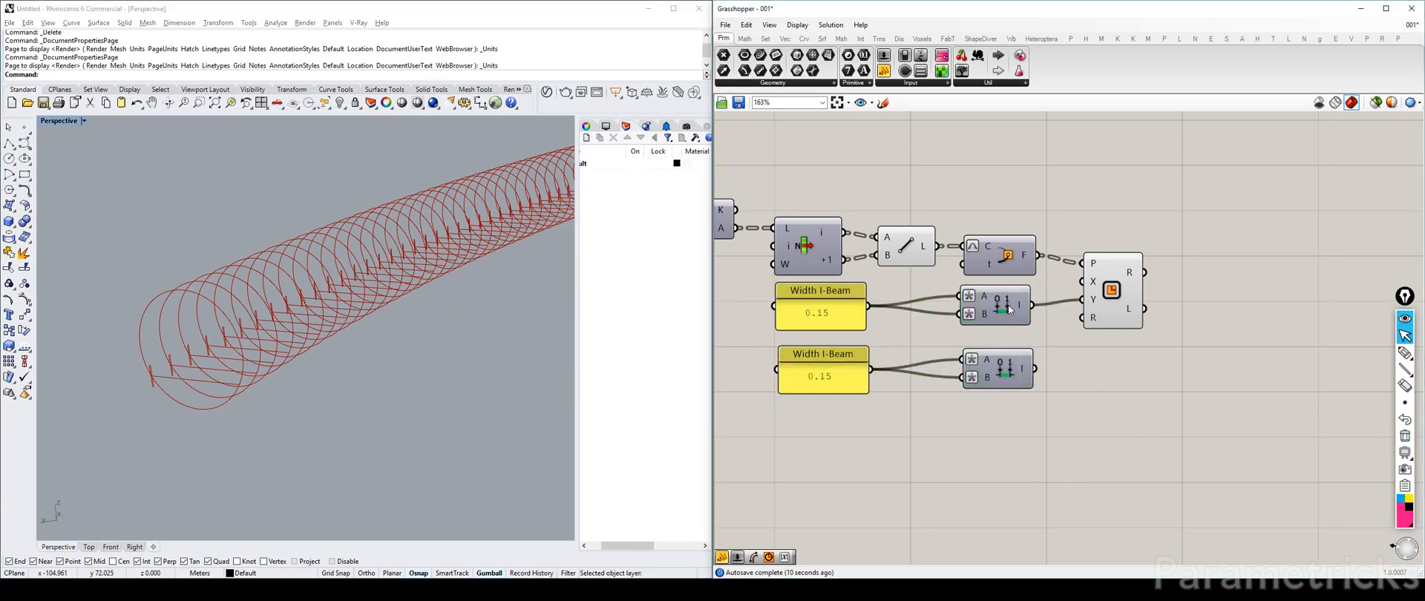
# Step: Rename the duplicated Width I-Beam panel to "Height I-Beam"
pyautogui.rightClick(822, 364)
pyautogui.click(690, 316)
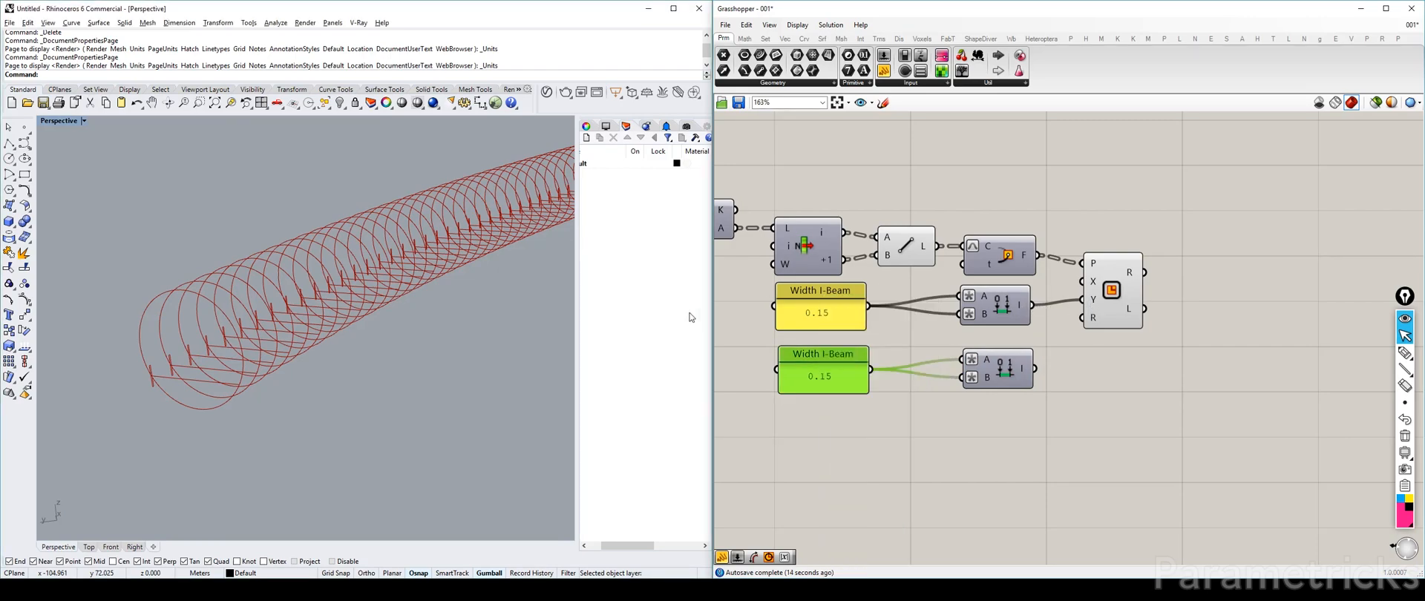
pyautogui.write('Heightfield')
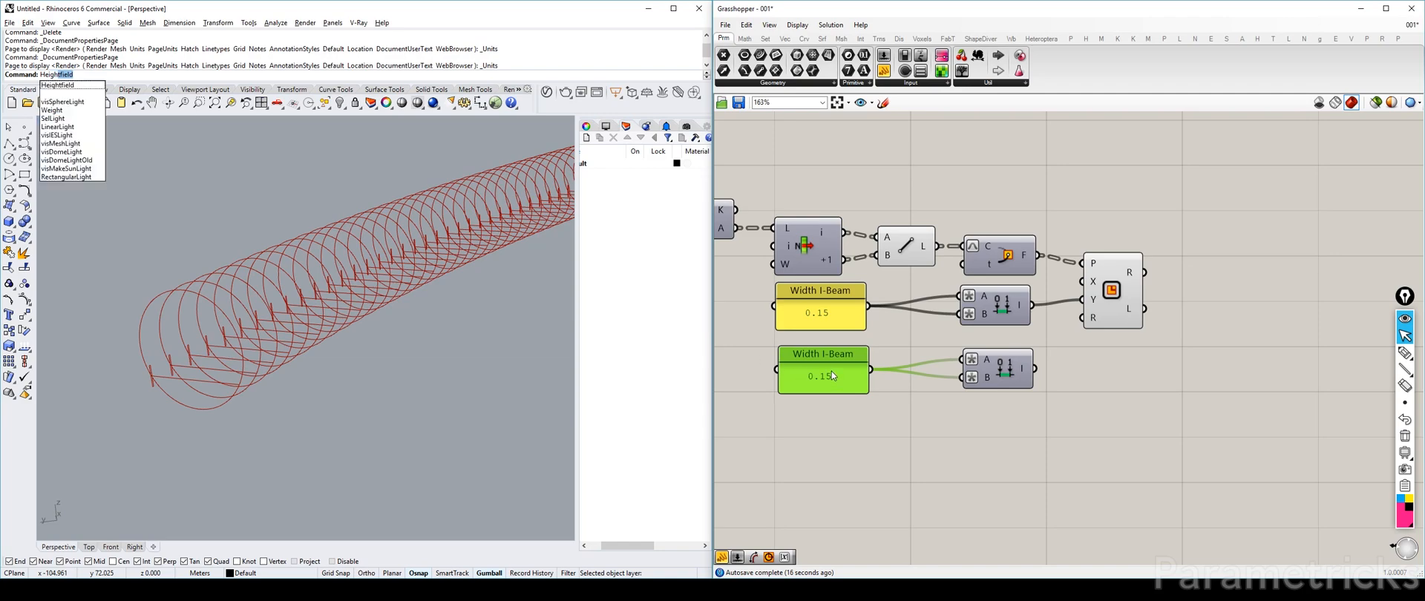
pyautogui.rightClick(817, 355)
pyautogui.click(831, 344)
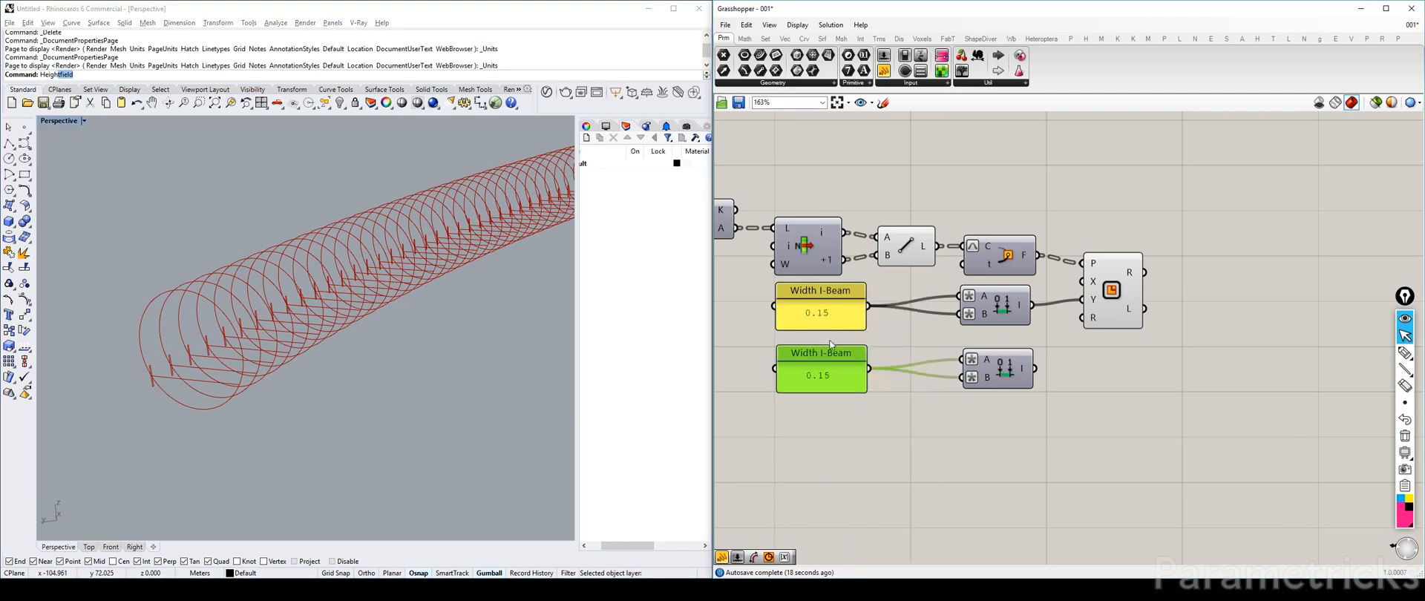
pyautogui.rightClick(817, 361)
pyautogui.doubleClick(845, 302)
pyautogui.write('Height')
pyautogui.press('Return')
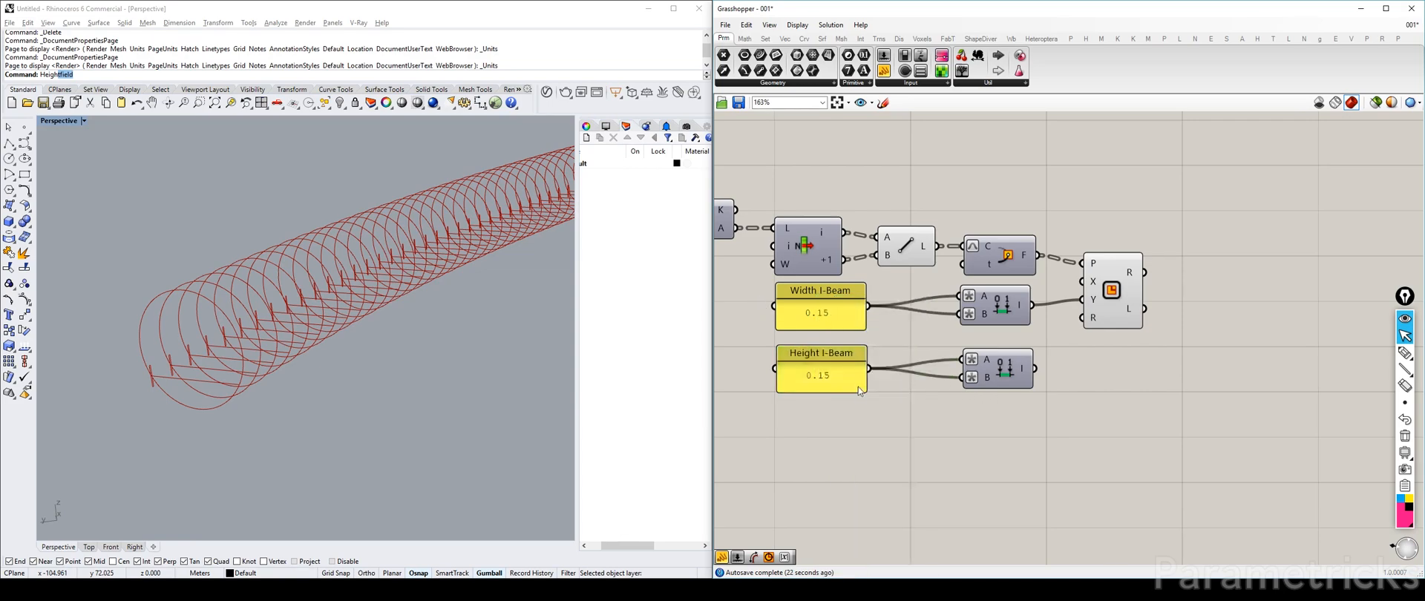
# Step: Set the Height I-Beam panel to 0.3 and connect its Construct Domain output to the Rectangle's X input
pyautogui.doubleClick(837, 380)
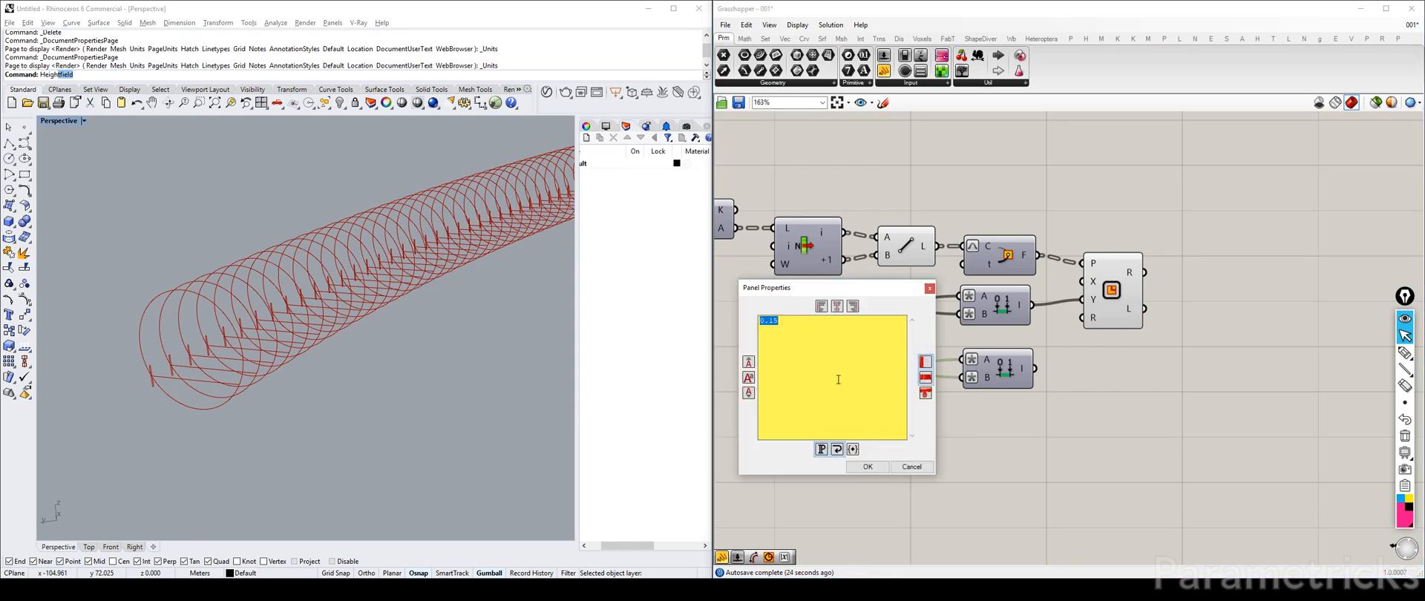
pyautogui.click(867, 466)
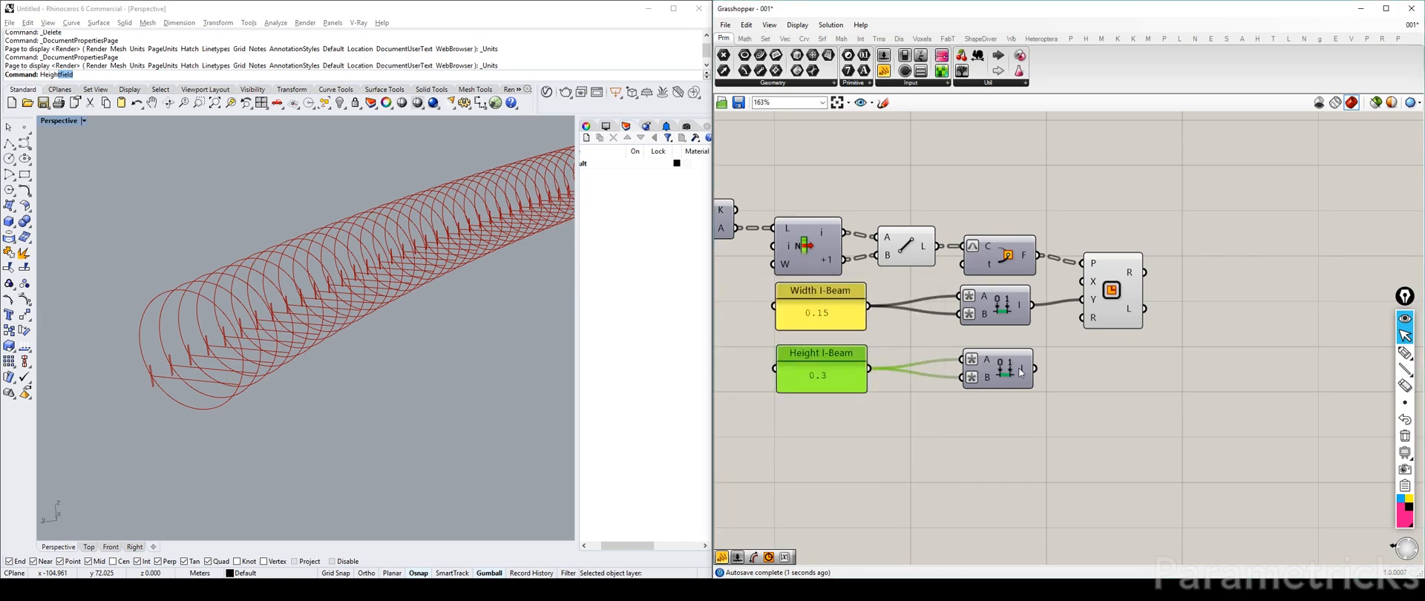
pyautogui.moveTo(1023, 372)
pyautogui.moveTo(1034, 369); pyautogui.dragTo(1084, 285)
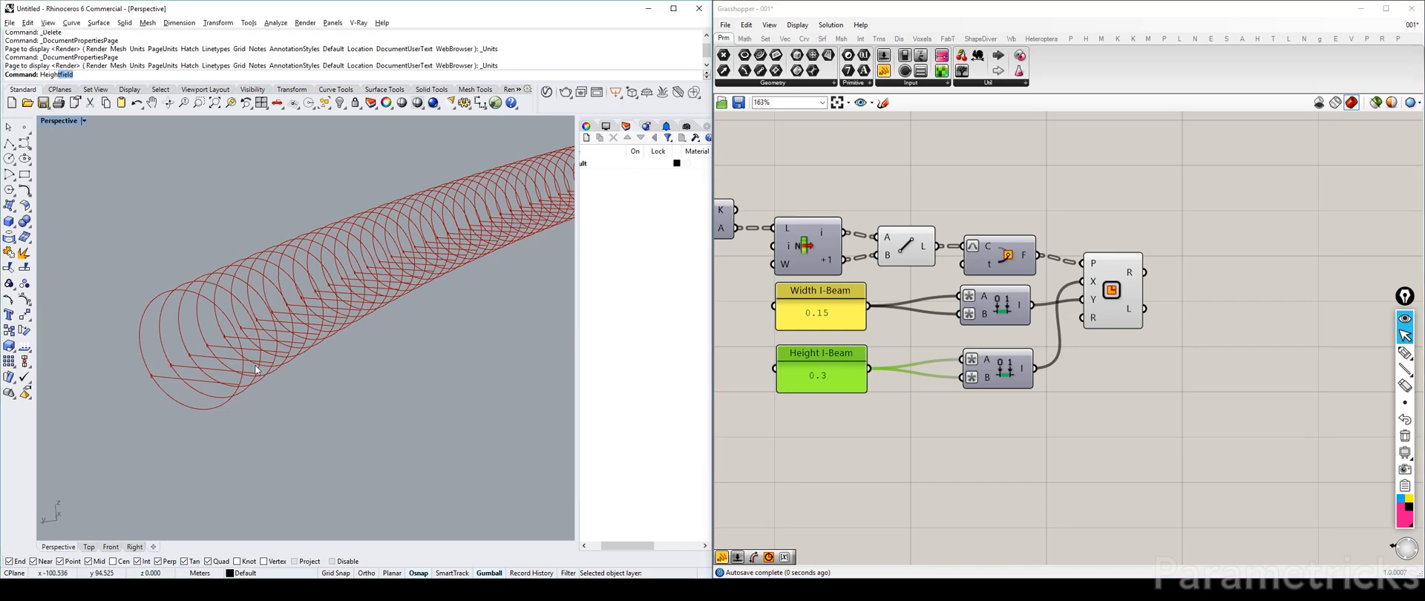
pyautogui.scroll(5, 132, 372)
pyautogui.scroll(-3, 627, 340)
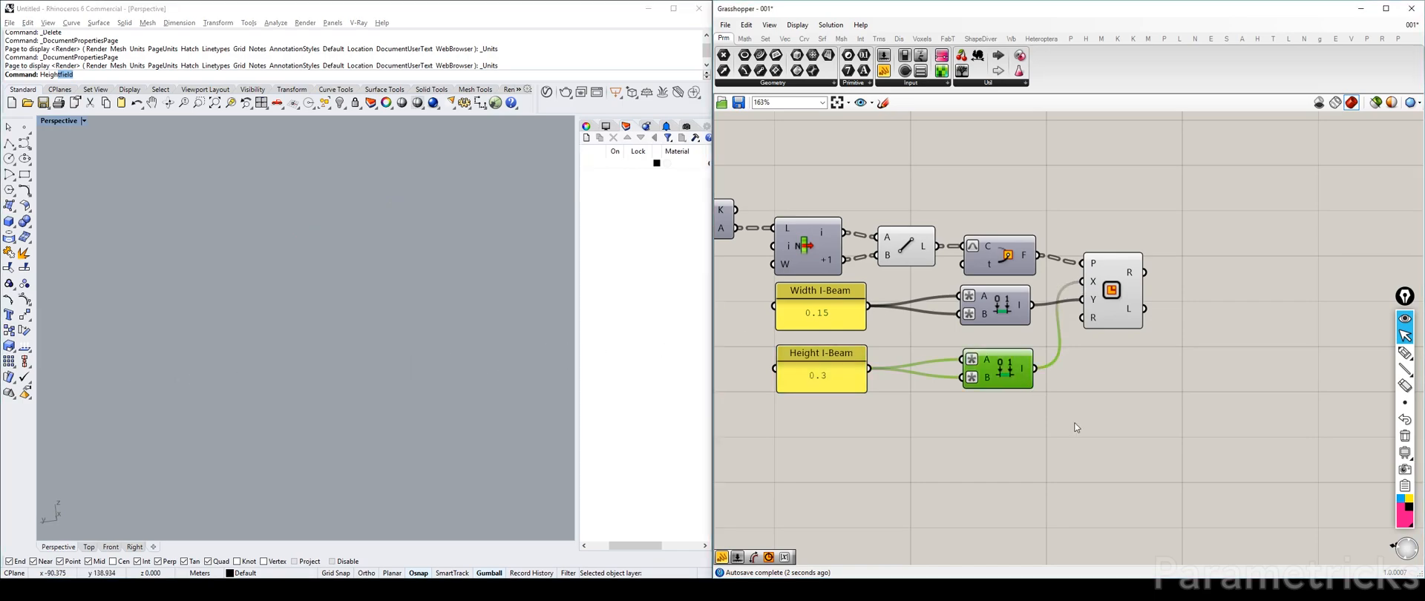
# Step: Add a List Item component with a flattened L input fed by the Rectangle's R output, and place it below and beside the Rectangle
pyautogui.doubleClick(1118, 454)
pyautogui.write('item')
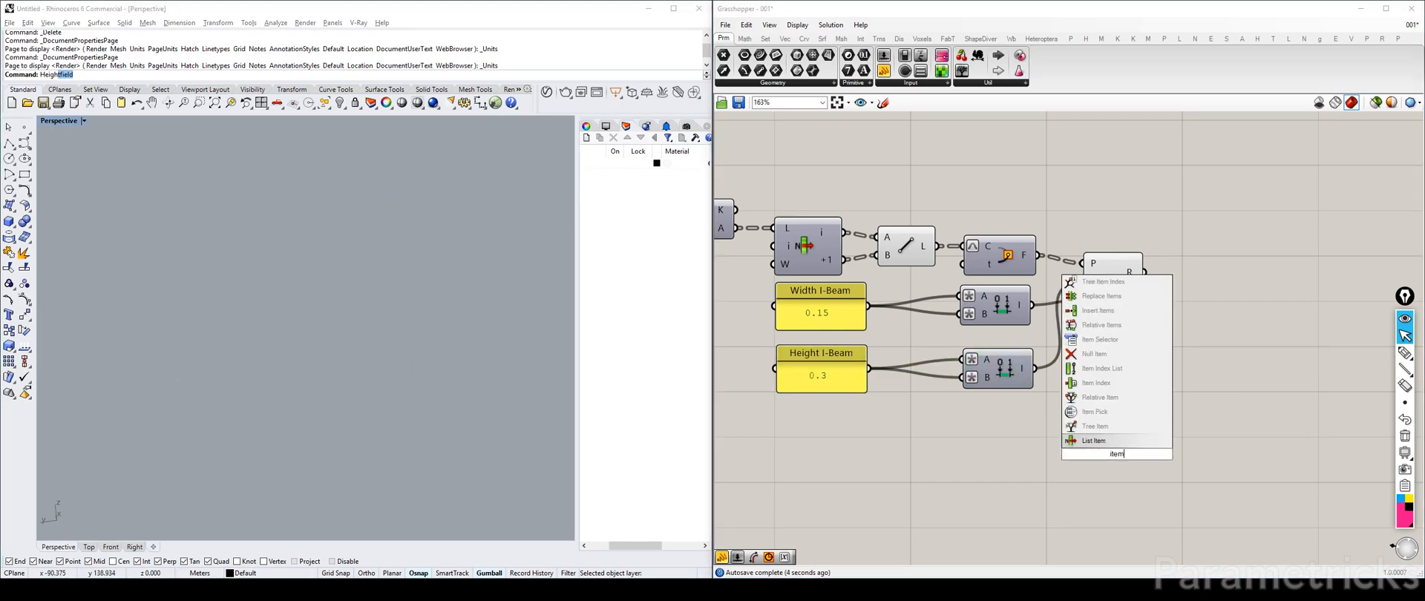
pyautogui.click(1115, 442)
pyautogui.moveTo(1103, 438); pyautogui.dragTo(1161, 301)
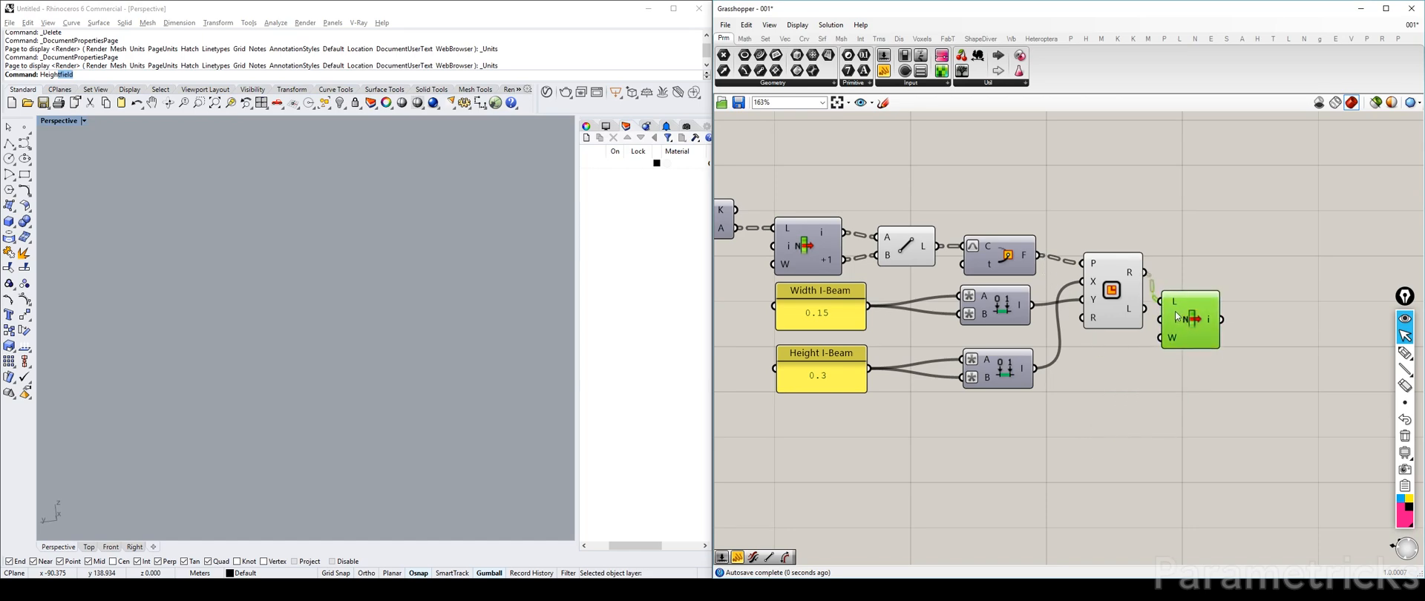
pyautogui.rightClick(1173, 303)
pyautogui.click(1220, 388)
pyautogui.middleClick(1194, 311)
pyautogui.click(1222, 345)
pyautogui.scroll(-10, 333, 360)
pyautogui.scroll(-8, 334, 361)
pyautogui.moveTo(339, 368); pyautogui.dragTo(322, 278, button='right')
pyautogui.scroll(4, 328, 281)
pyautogui.moveTo(1188, 312); pyautogui.dragTo(1259, 350)
pyautogui.click(1230, 261)
# Step: Add a Boundary Surfaces component and connect the Rectangle's R output to its E input
pyautogui.doubleClick(1202, 226)
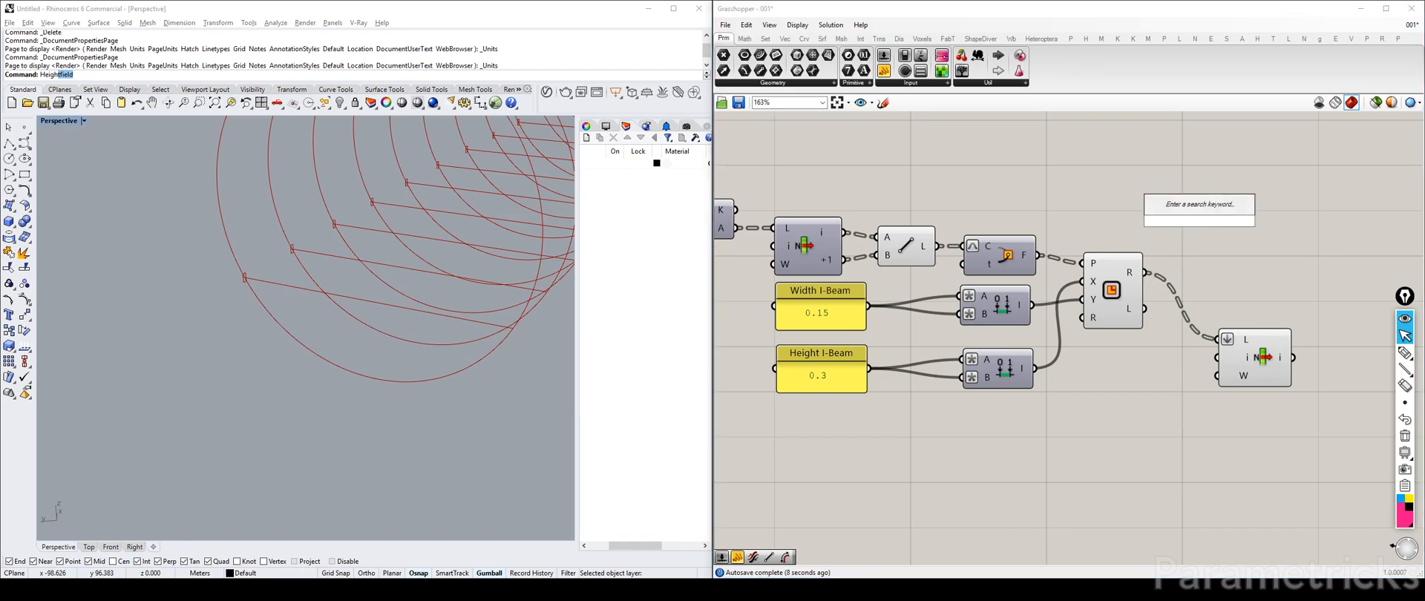
pyautogui.write('bound')
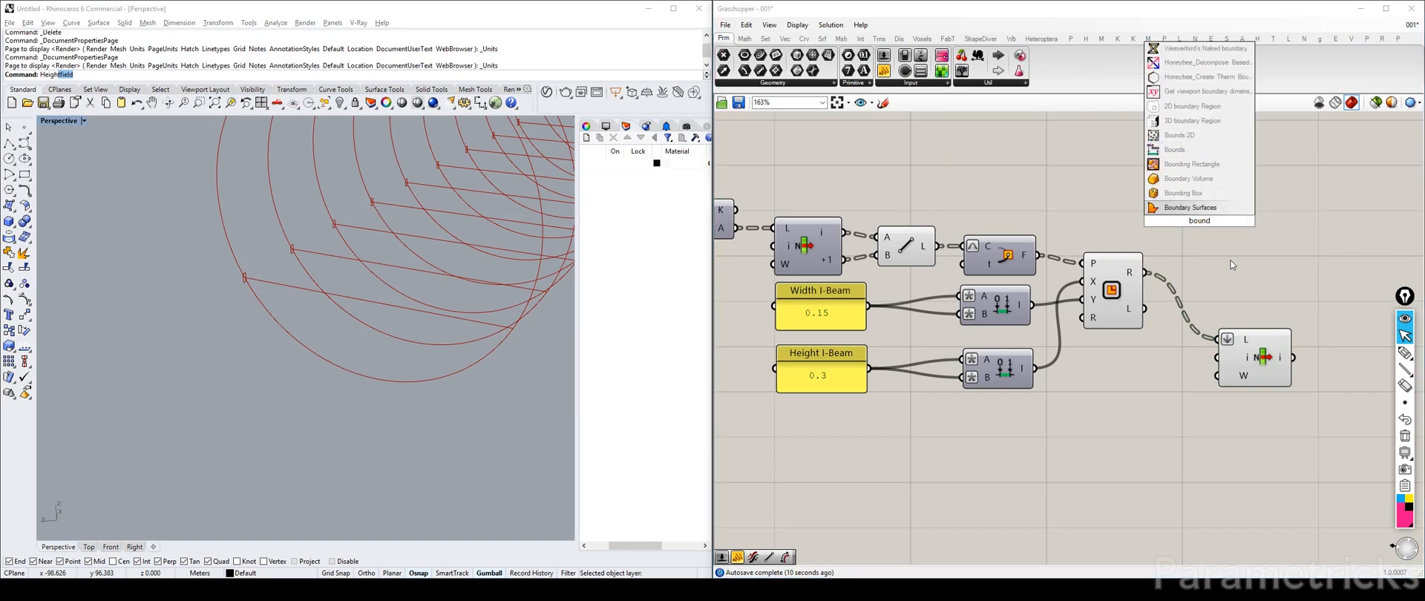
pyautogui.click(1221, 208)
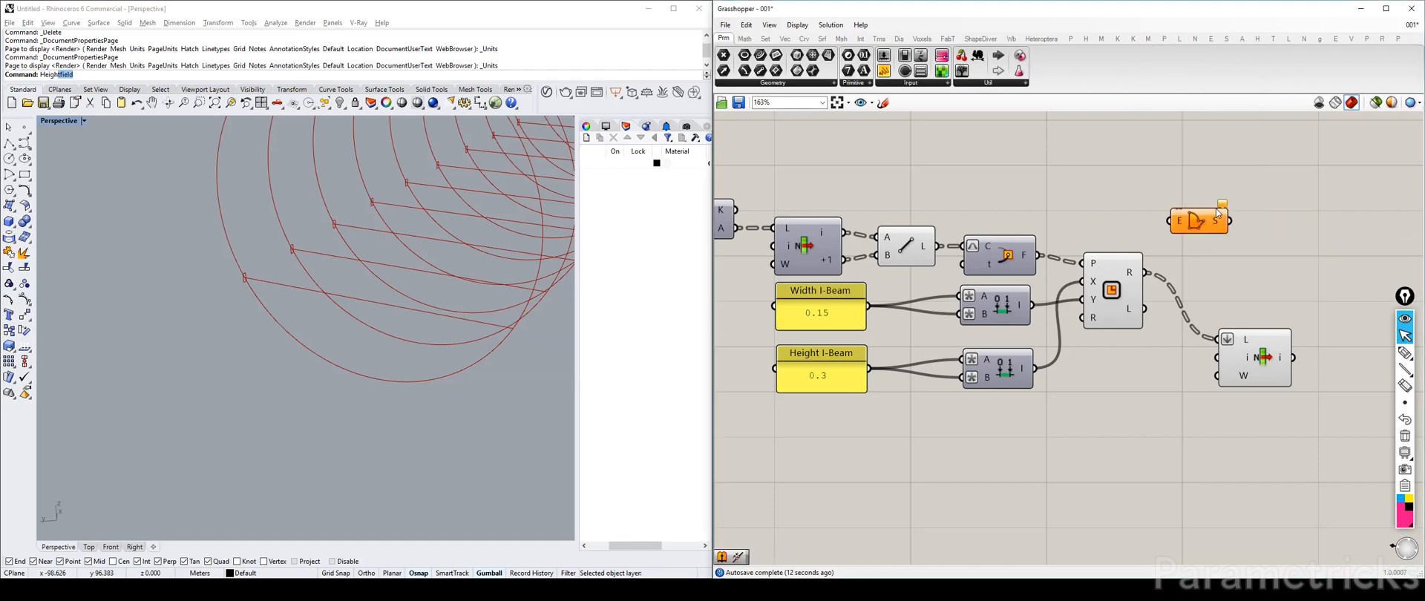
pyautogui.moveTo(1179, 250); pyautogui.dragTo(944, 297, button='right')
pyautogui.moveTo(911, 318); pyautogui.dragTo(987, 320)
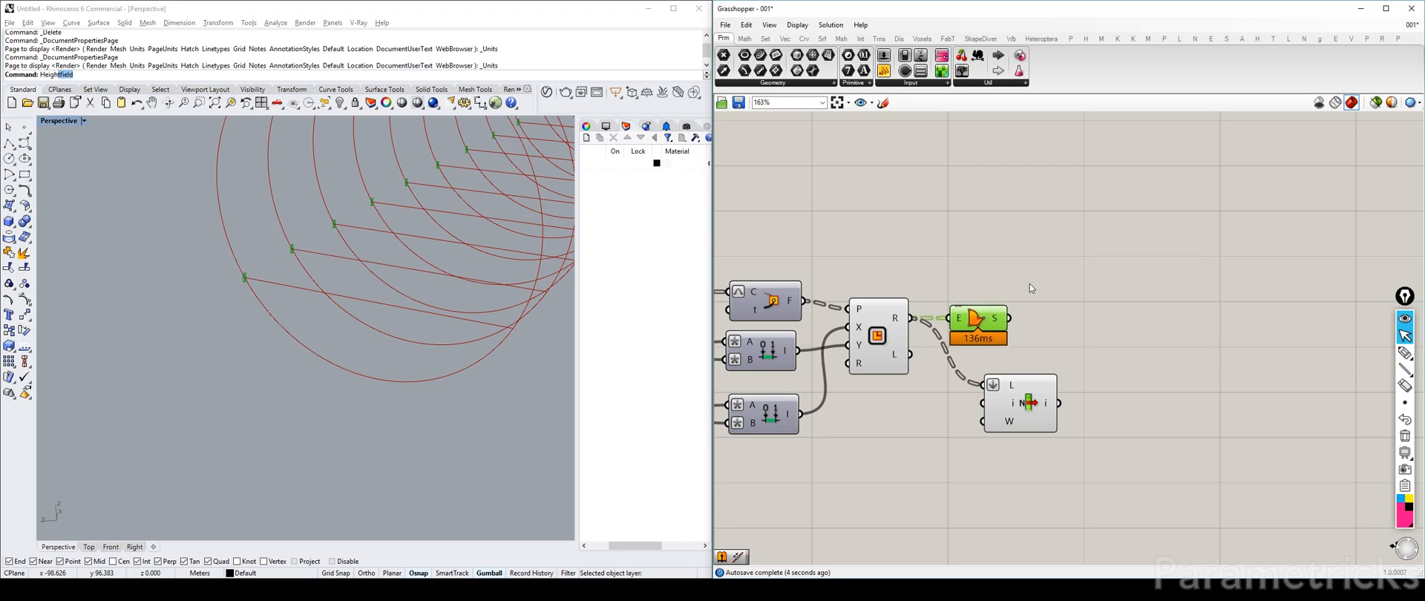
pyautogui.doubleClick(1097, 283)
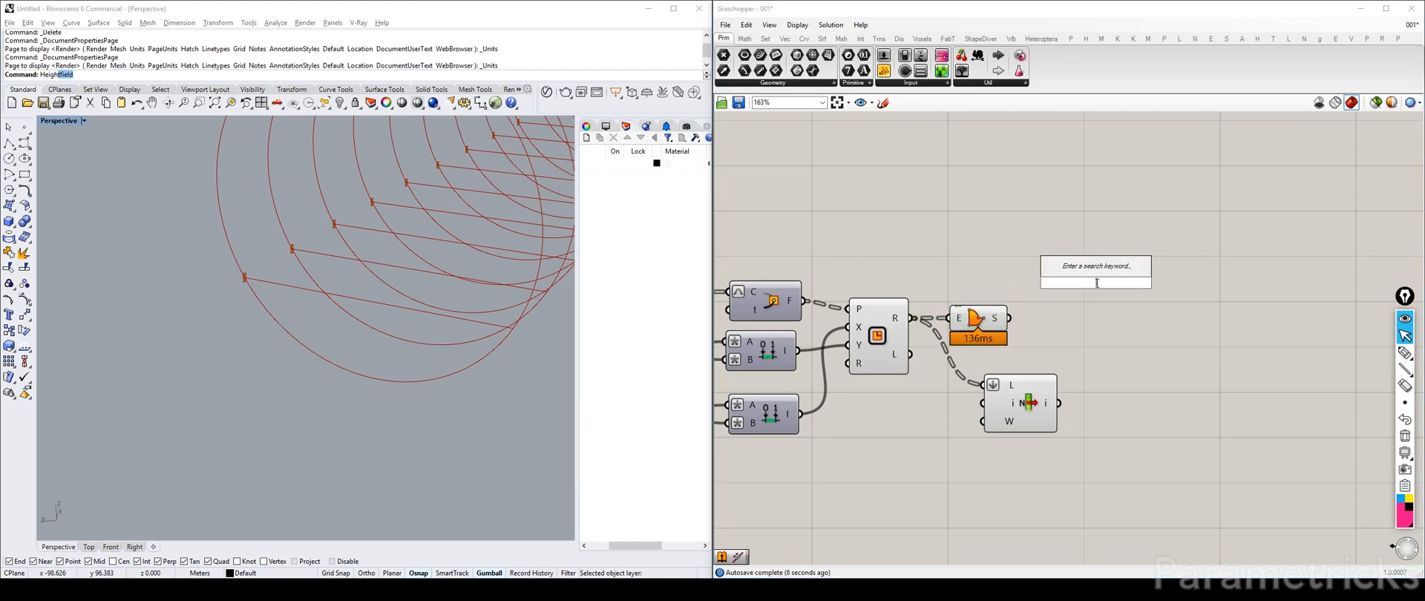
pyautogui.write('extr')
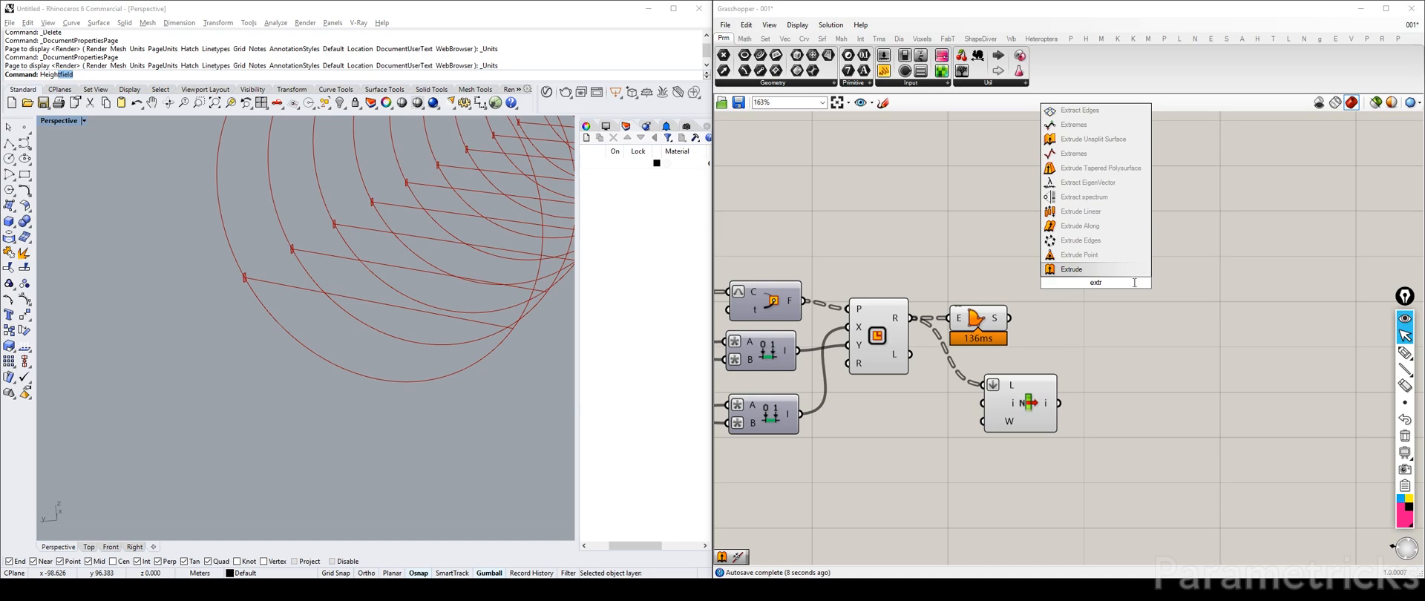
pyautogui.click(1089, 269)
pyautogui.moveTo(1088, 267); pyautogui.dragTo(1083, 275)
pyautogui.moveTo(323, 310); pyautogui.dragTo(326, 311, button='right')
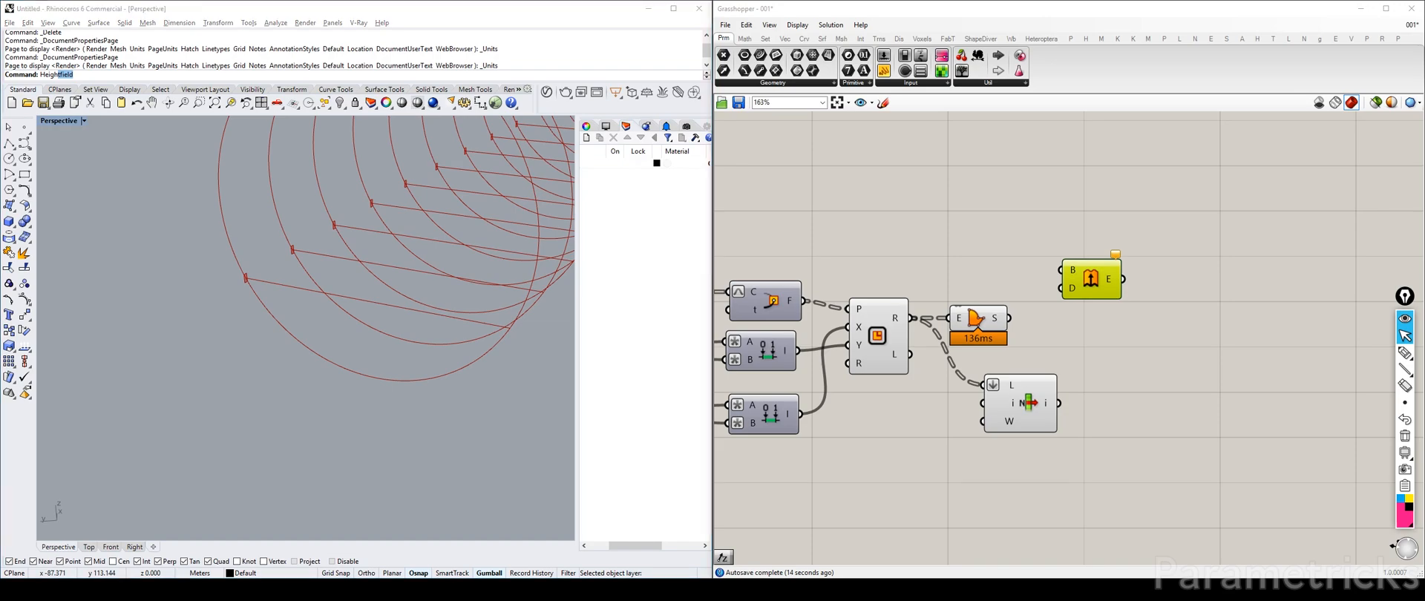
pyautogui.press('Delete')
# Step: Add an Extrude Along component with the Rectangle's R output as its B input, and move Boundary Surfaces out of the way
pyautogui.doubleClick(1090, 267)
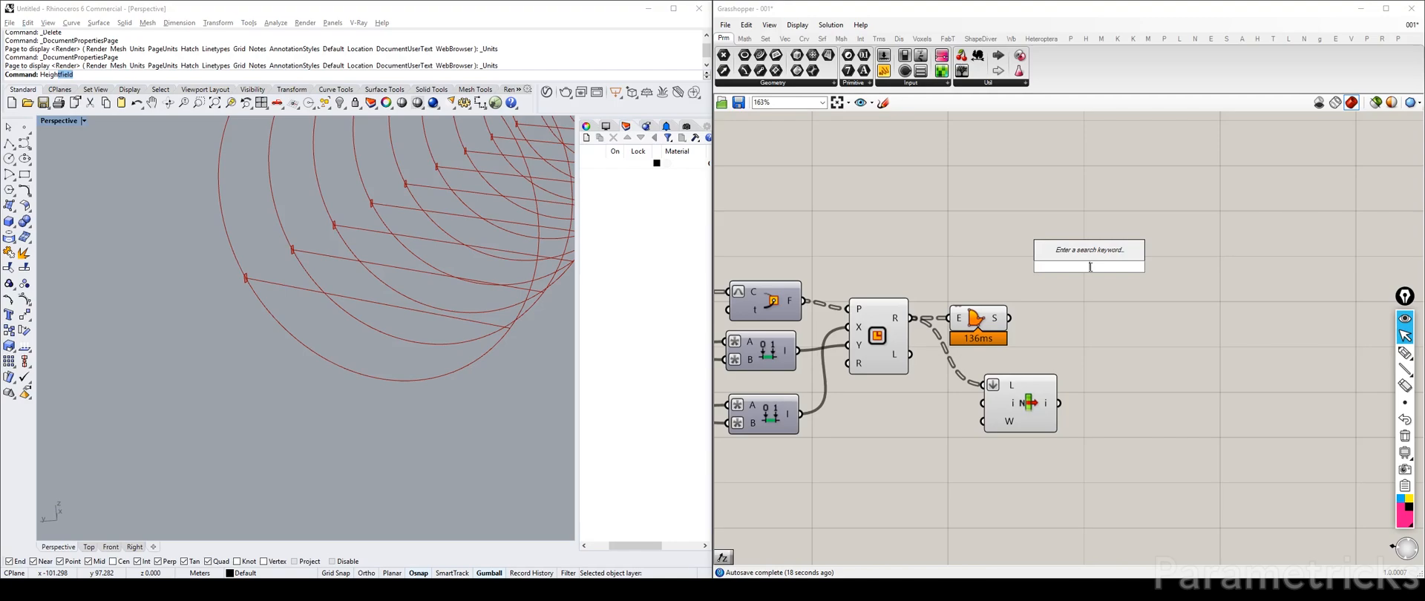
pyautogui.write('extrude')
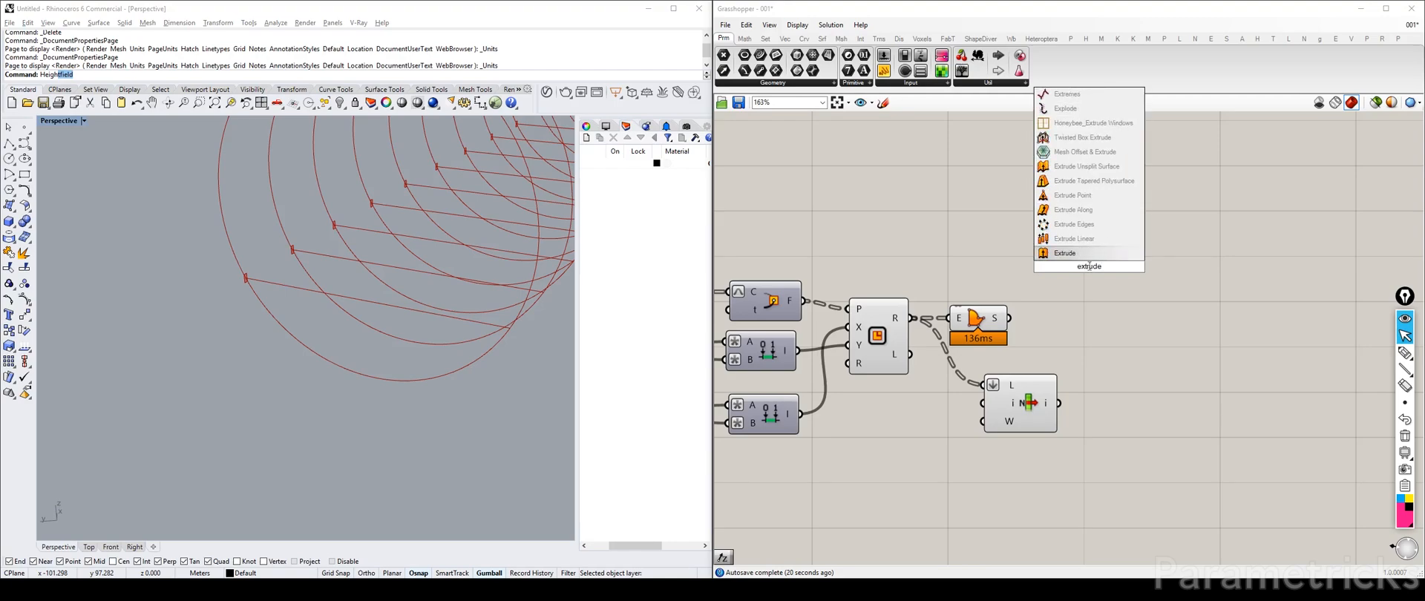
pyautogui.click(1088, 210)
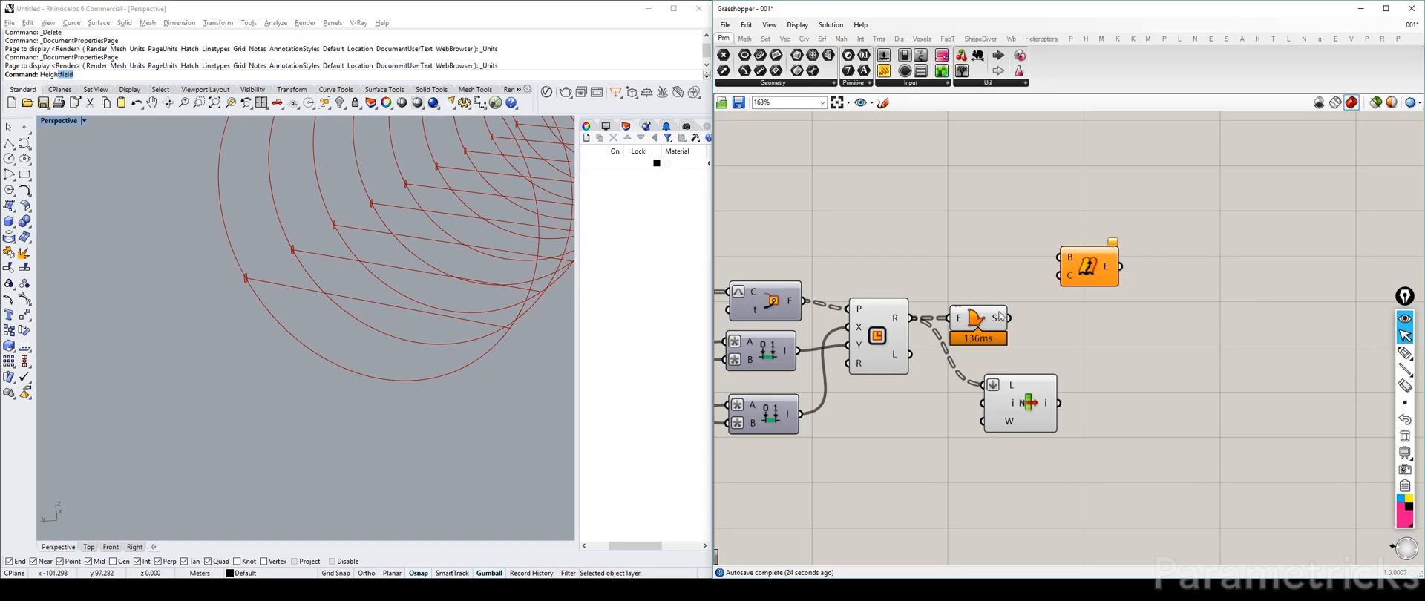
pyautogui.moveTo(1060, 257); pyautogui.dragTo(1011, 317)
pyautogui.moveTo(912, 318); pyautogui.dragTo(1059, 258)
pyautogui.moveTo(979, 319); pyautogui.dragTo(1138, 343)
pyautogui.moveTo(1088, 268); pyautogui.dragTo(1036, 290)
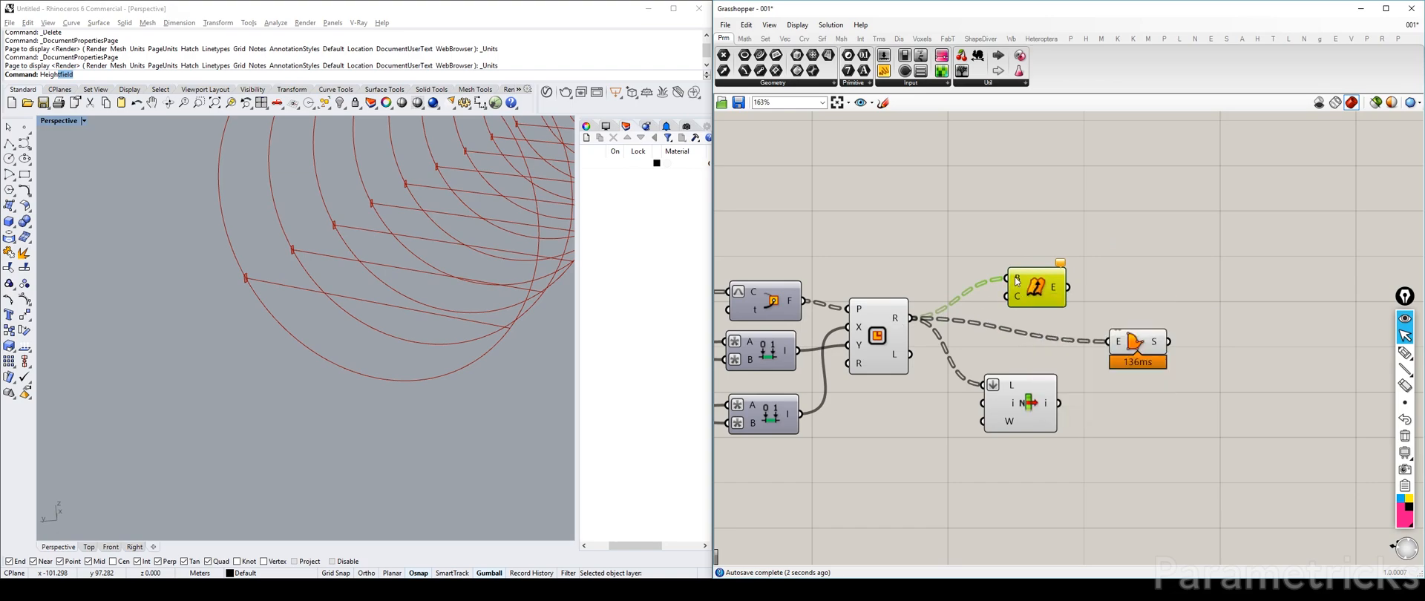
# Step: Connect the Line component's L output to the C input of Extrude Along
pyautogui.scroll(-3, 926, 292)
pyautogui.moveTo(948, 291); pyautogui.dragTo(1087, 293)
pyautogui.click(1097, 229)
# Step: Delete the Boundary Surfaces component and move the List Item farther from Extrude Along
pyautogui.scroll(3, 1097, 229)
pyautogui.moveTo(930, 329); pyautogui.dragTo(980, 314)
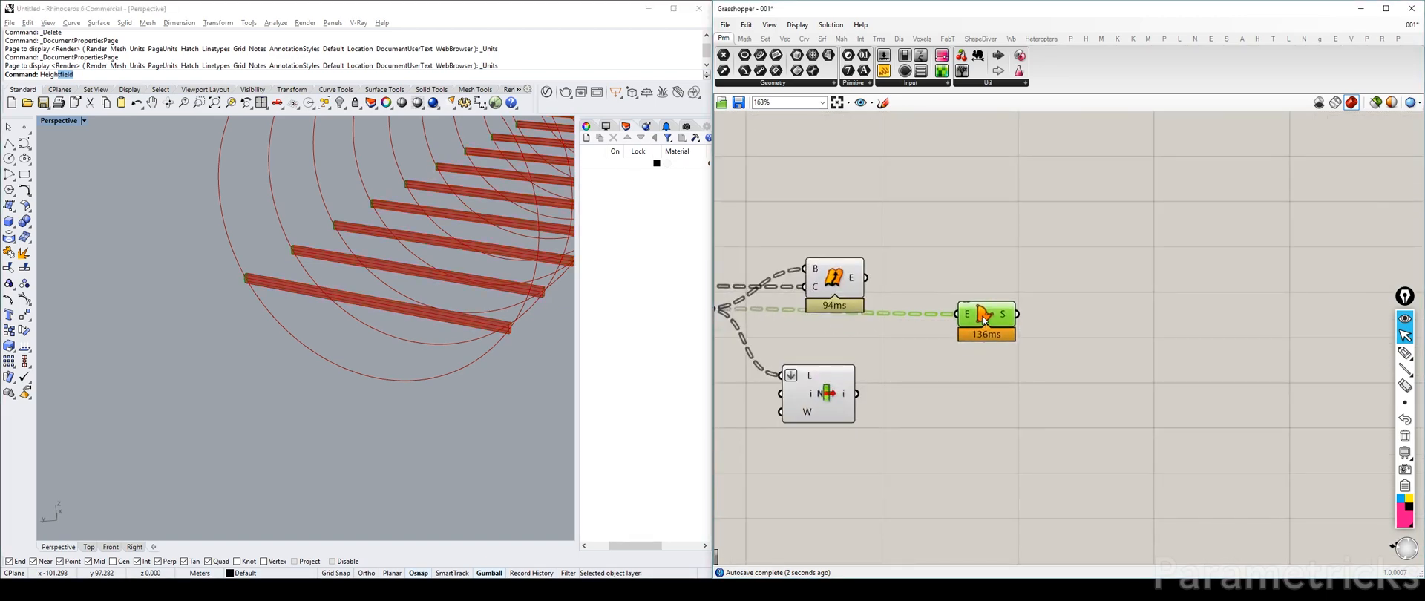
pyautogui.press('Delete')
pyautogui.moveTo(810, 385); pyautogui.dragTo(942, 401)
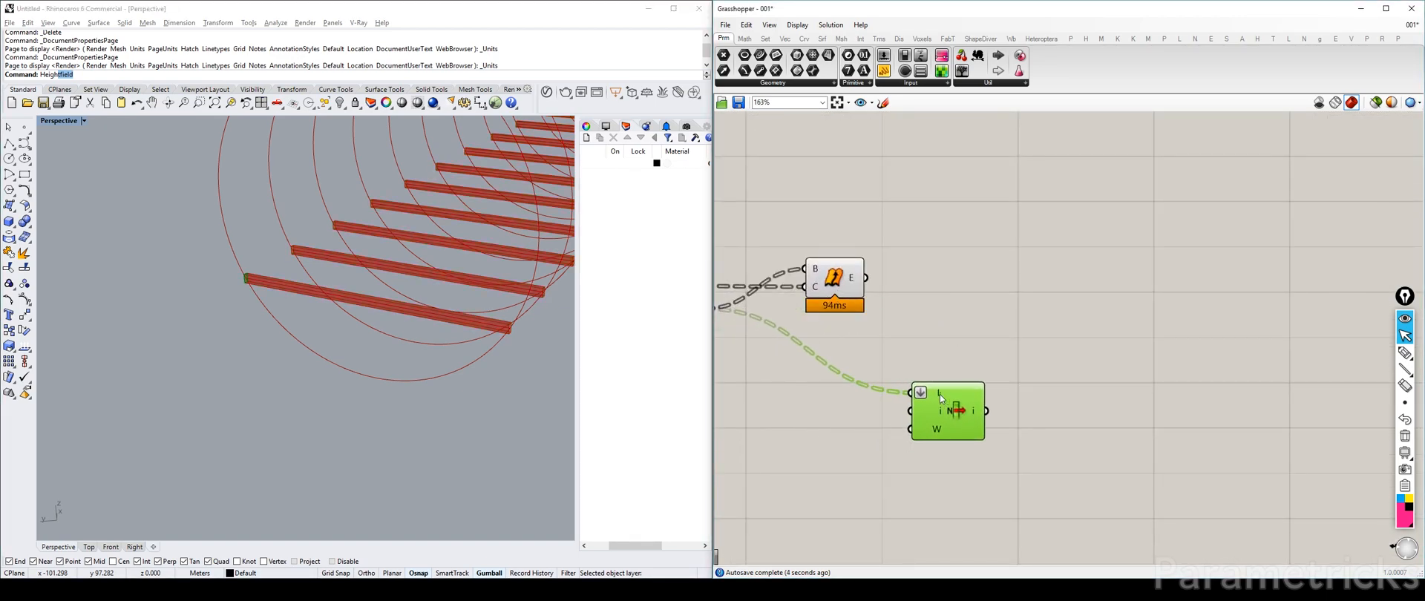
# Step: Add a Cap Holes component beside Extrude Along
pyautogui.doubleClick(946, 280)
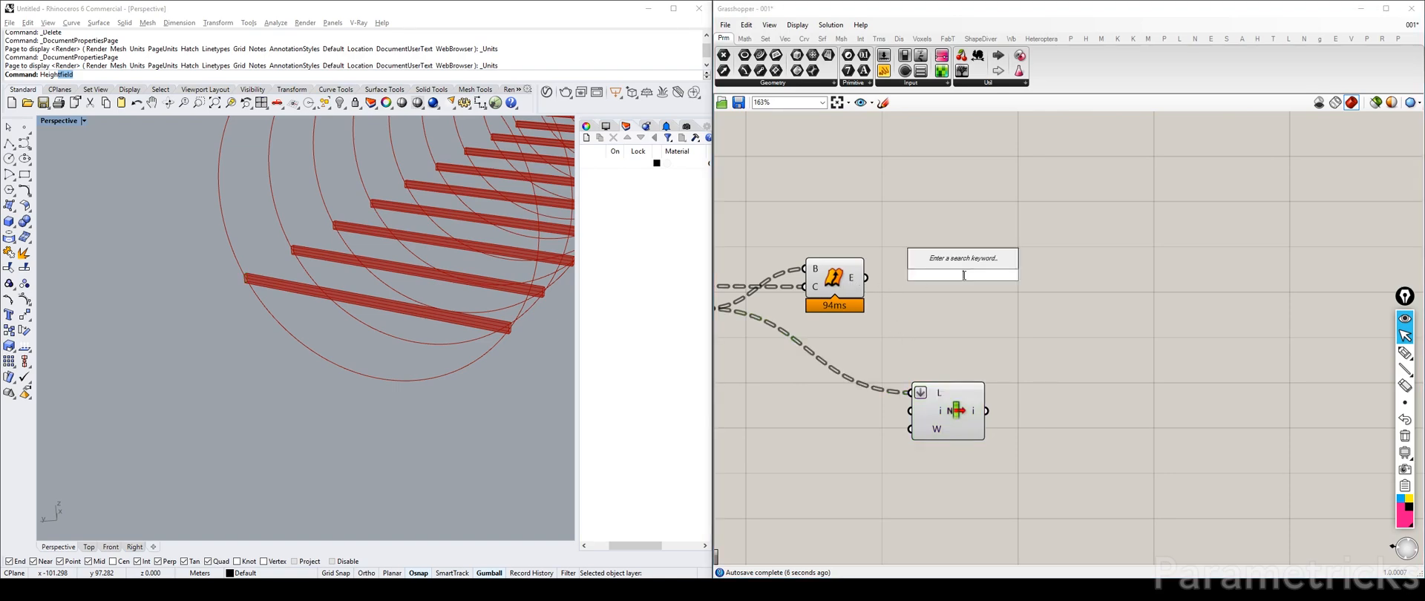
pyautogui.write('cap')
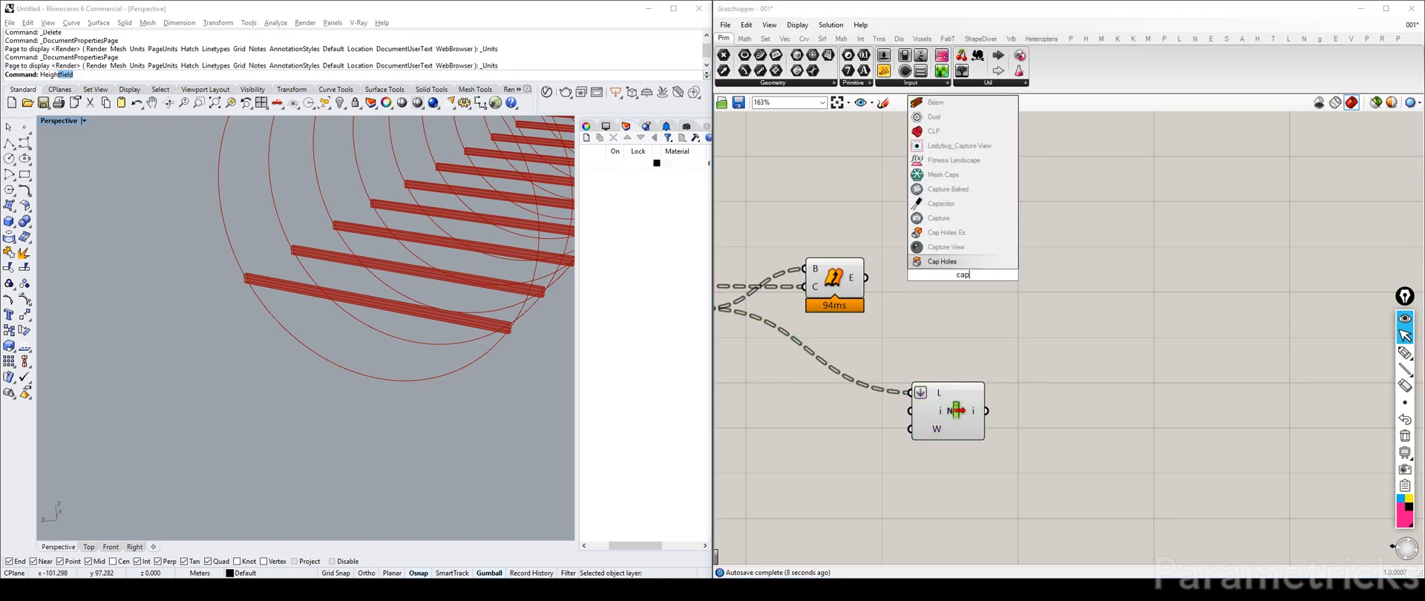
pyautogui.press('Return')
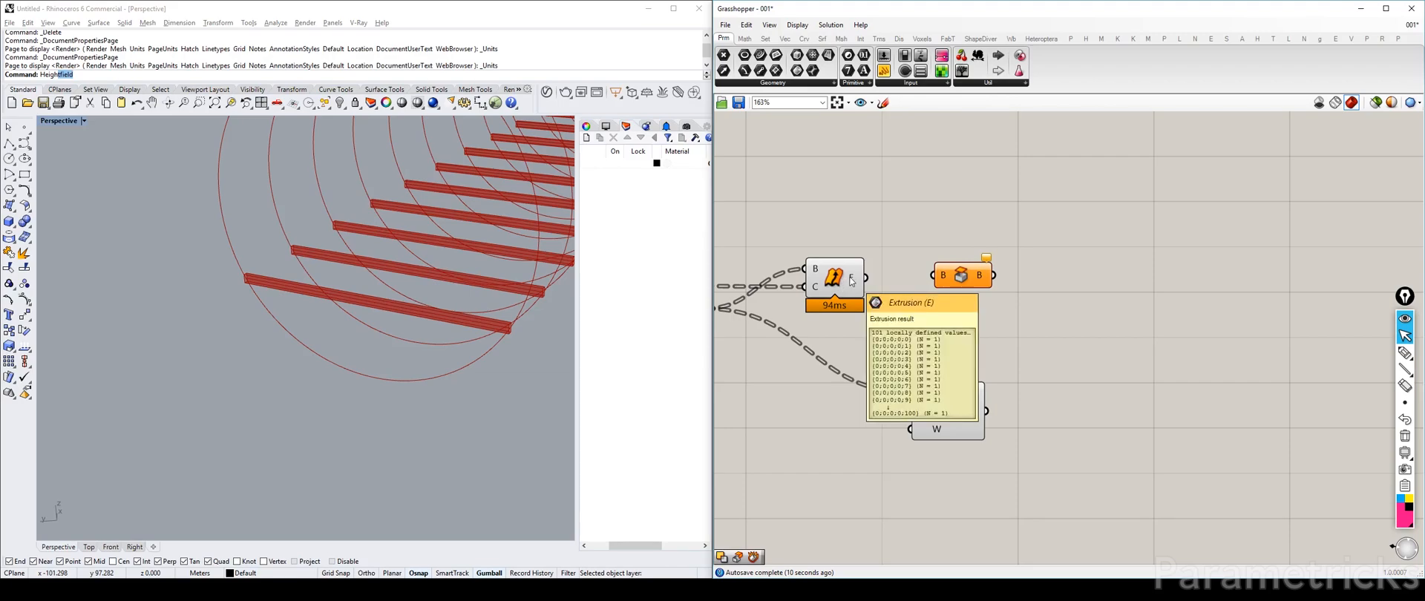
# Step: Inspect the Extrude Along result in a temporary panel, and delete the panel
pyautogui.doubleClick(911, 285)
pyautogui.write('//')
pyautogui.press('Return')
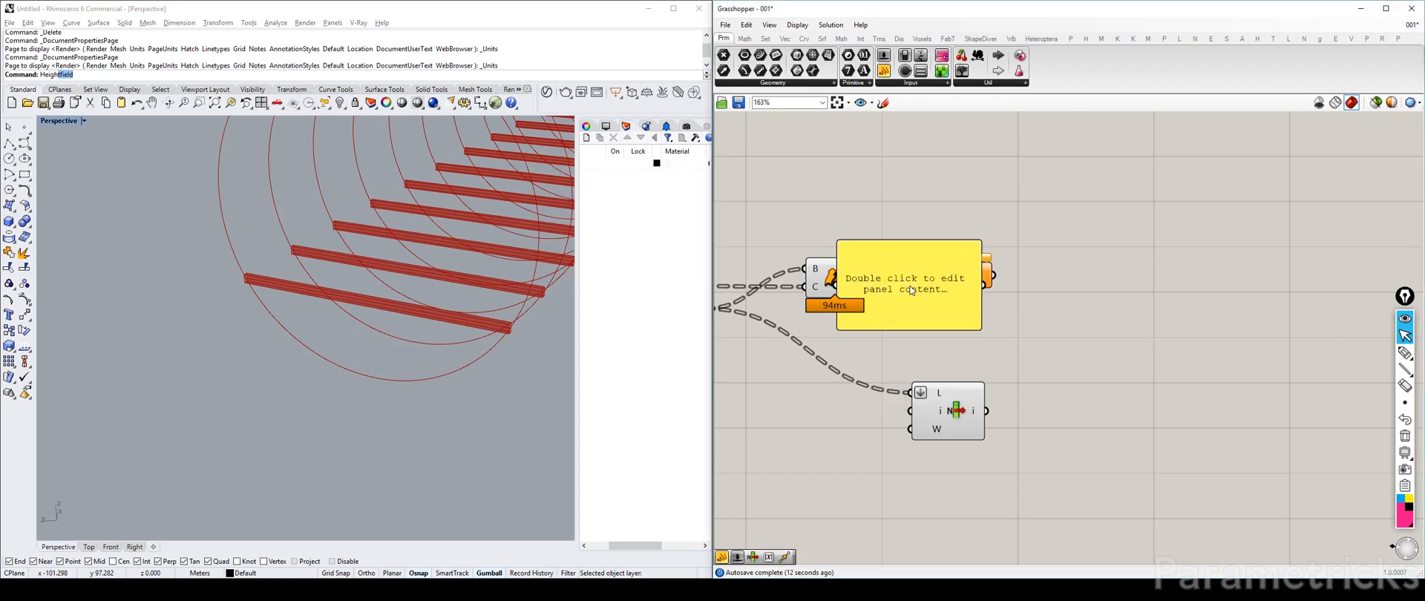
pyautogui.moveTo(911, 286); pyautogui.dragTo(961, 190)
pyautogui.moveTo(866, 278); pyautogui.dragTo(884, 198)
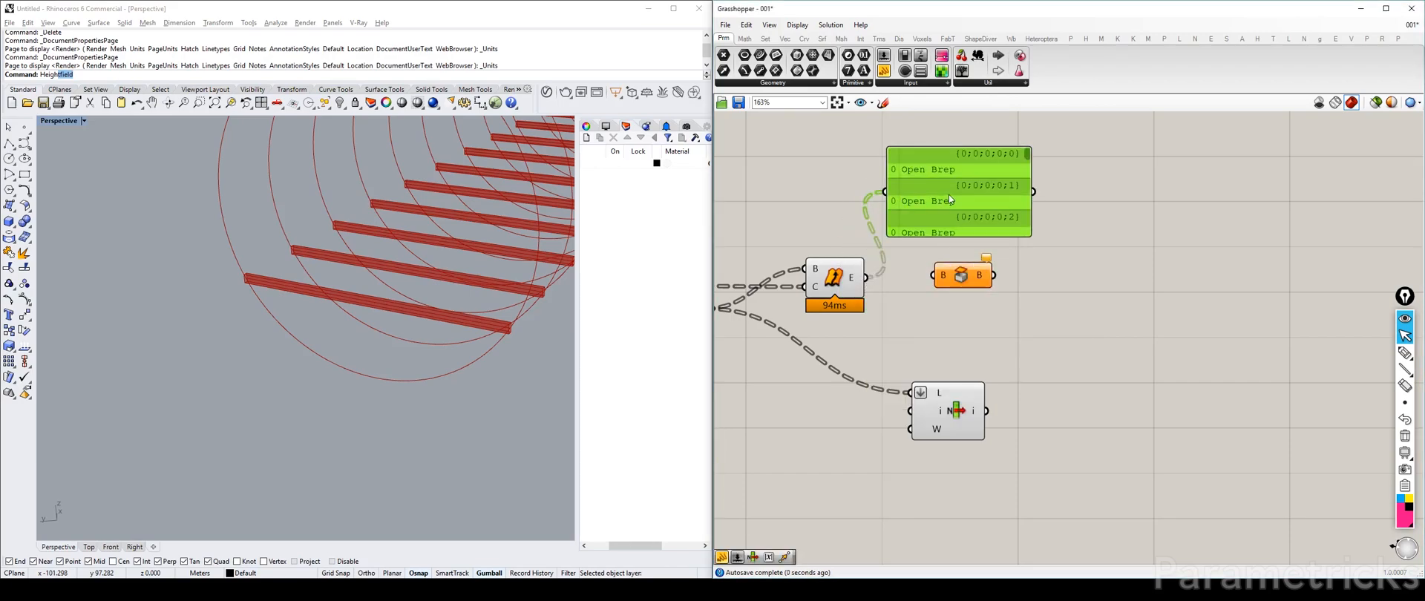
pyautogui.moveTo(866, 279); pyautogui.dragTo(1052, 199)
pyautogui.press('Delete')
# Step: Connect the E output of Extrude Along to the B input of Cap Holes
pyautogui.moveTo(979, 247); pyautogui.dragTo(988, 245, button='right')
pyautogui.click(923, 272)
pyautogui.moveTo(869, 259); pyautogui.dragTo(1040, 237, button='right')
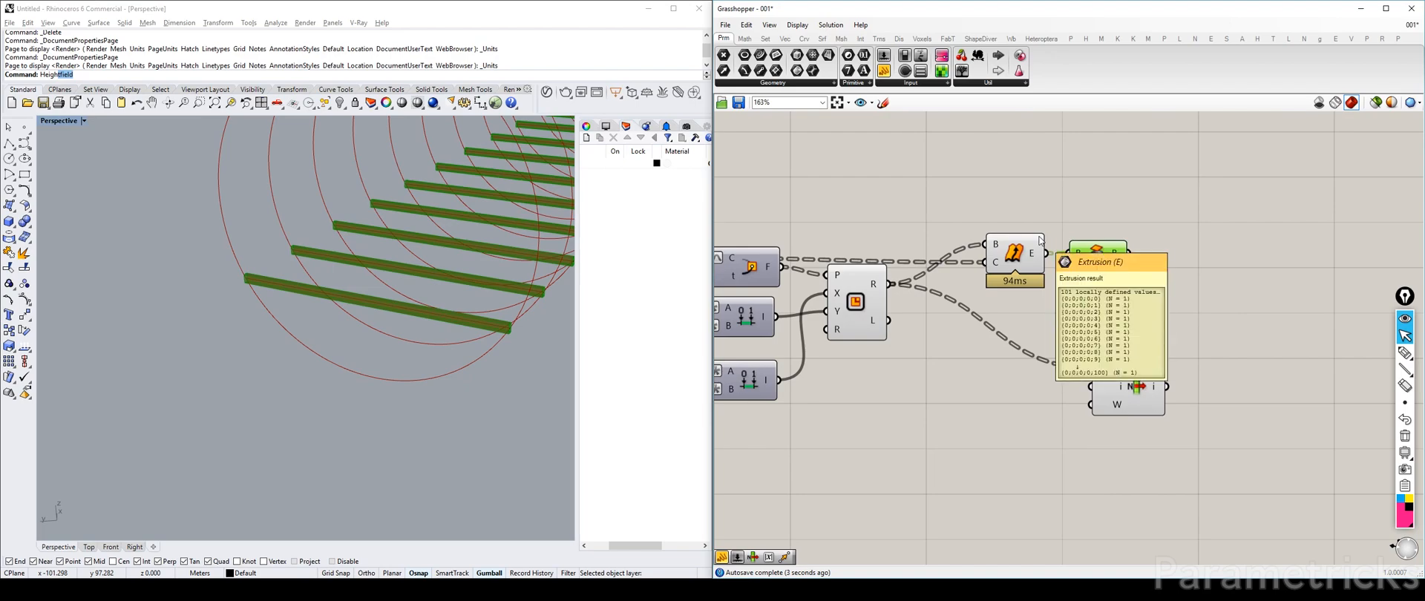
pyautogui.click(864, 305)
pyautogui.click(1006, 274)
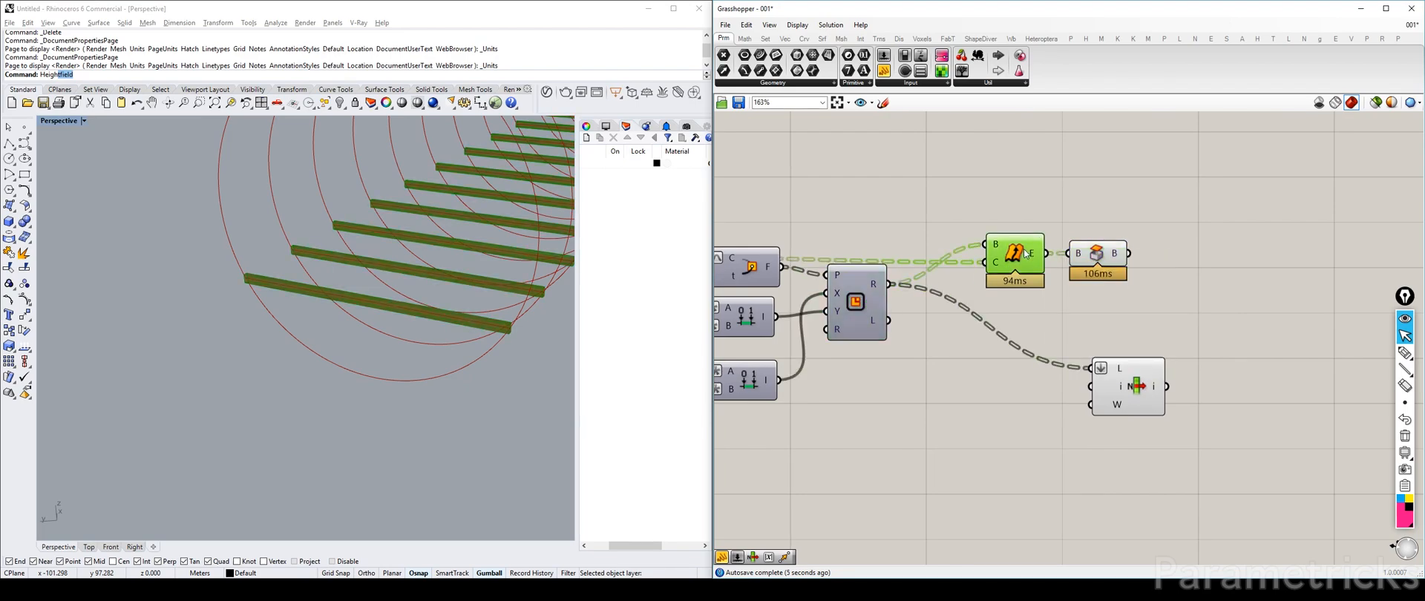
# Step: Feed the List Item's L input from the Cap Holes output to isolate one beam, and place it below and beside Cap Holes
pyautogui.moveTo(1123, 389); pyautogui.dragTo(1097, 346)
pyautogui.moveTo(1129, 254); pyautogui.dragTo(1092, 326)
pyautogui.scroll(2, 514, 325)
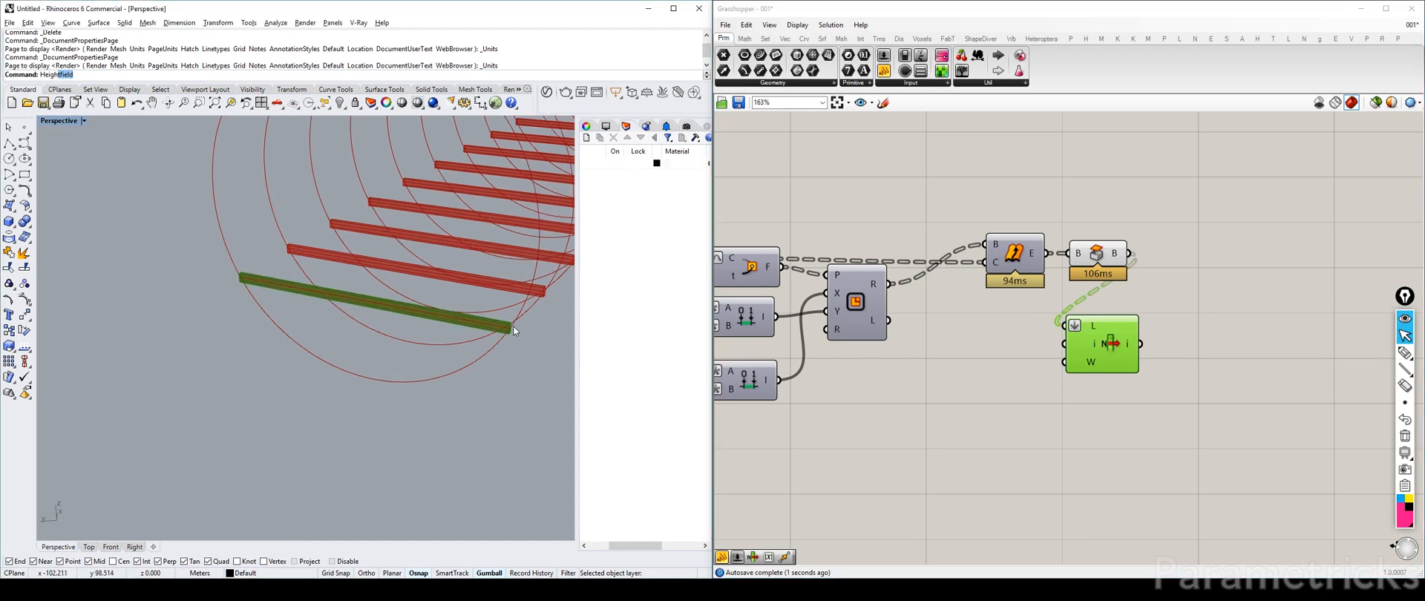
pyautogui.middleClick(1083, 341)
pyautogui.click(1127, 370)
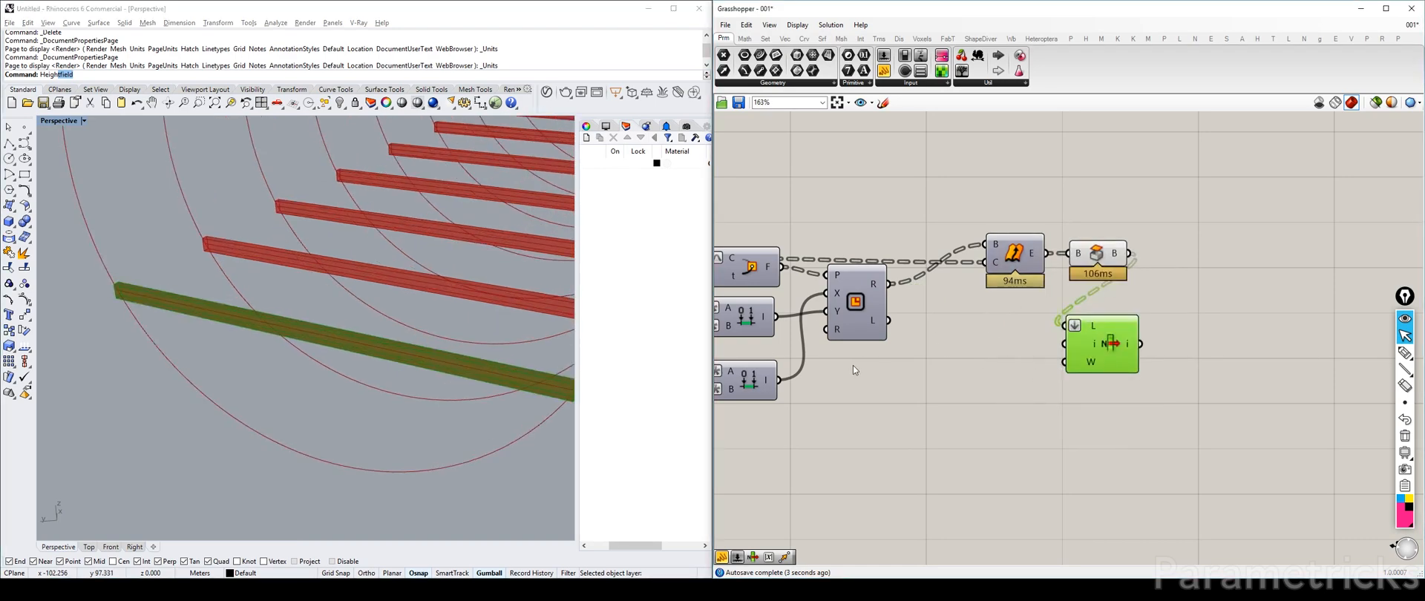
pyautogui.scroll(5, 345, 304)
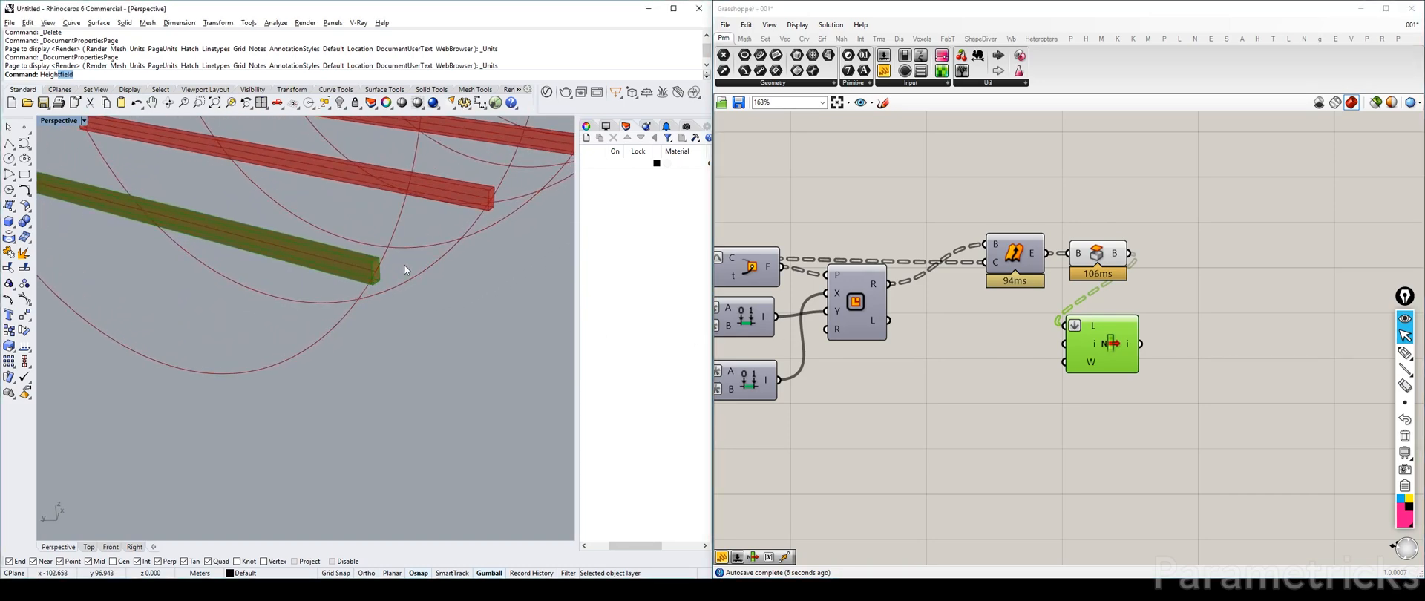
pyautogui.moveTo(1092, 334); pyautogui.dragTo(1221, 331)
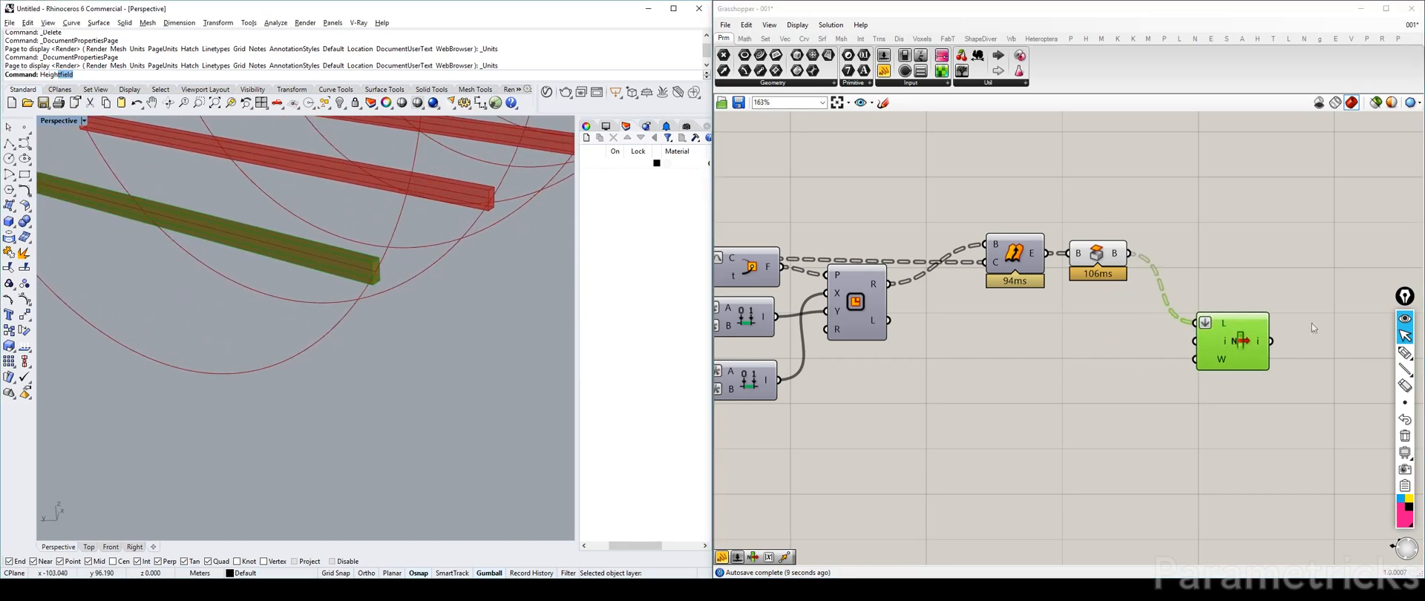
pyautogui.scroll(3, 334, 415)
pyautogui.scroll(-3, 334, 334)
pyautogui.click(1408, 357)
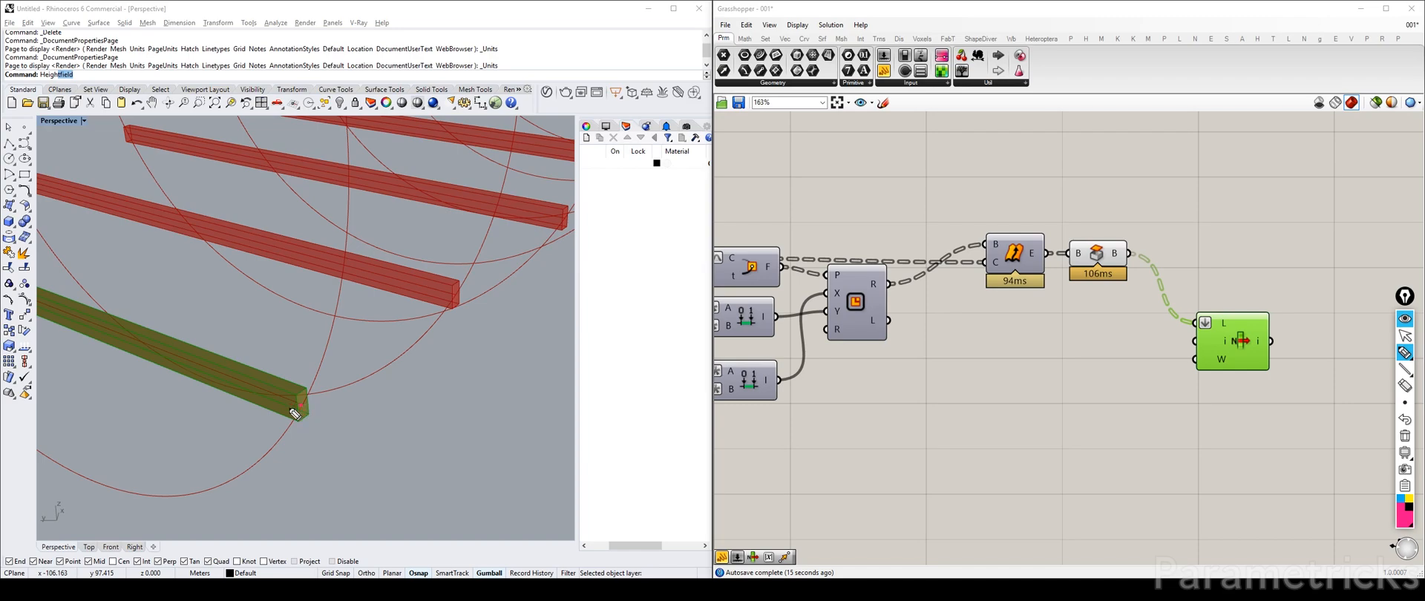
pyautogui.moveTo(287, 411); pyautogui.dragTo(352, 367)
pyautogui.moveTo(445, 301); pyautogui.dragTo(470, 291)
pyautogui.click(1405, 337)
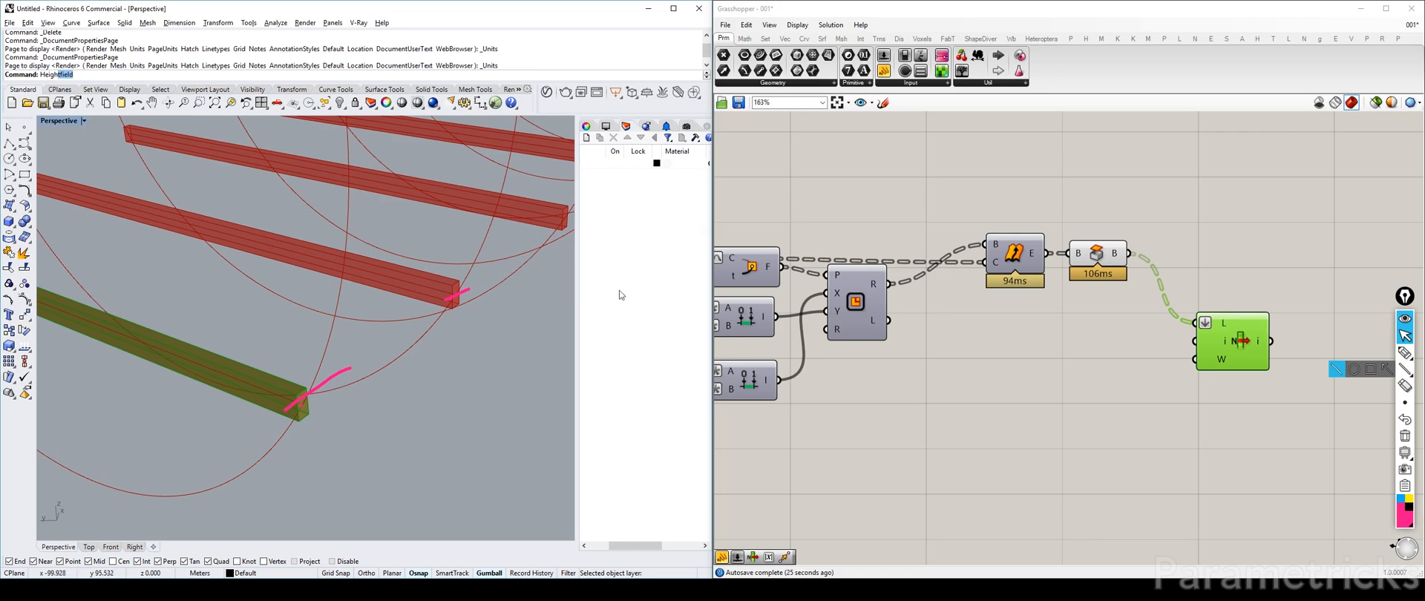
pyautogui.click(1405, 442)
# Step: Delete the List Item component fed by Cap Holes
pyautogui.click(886, 350)
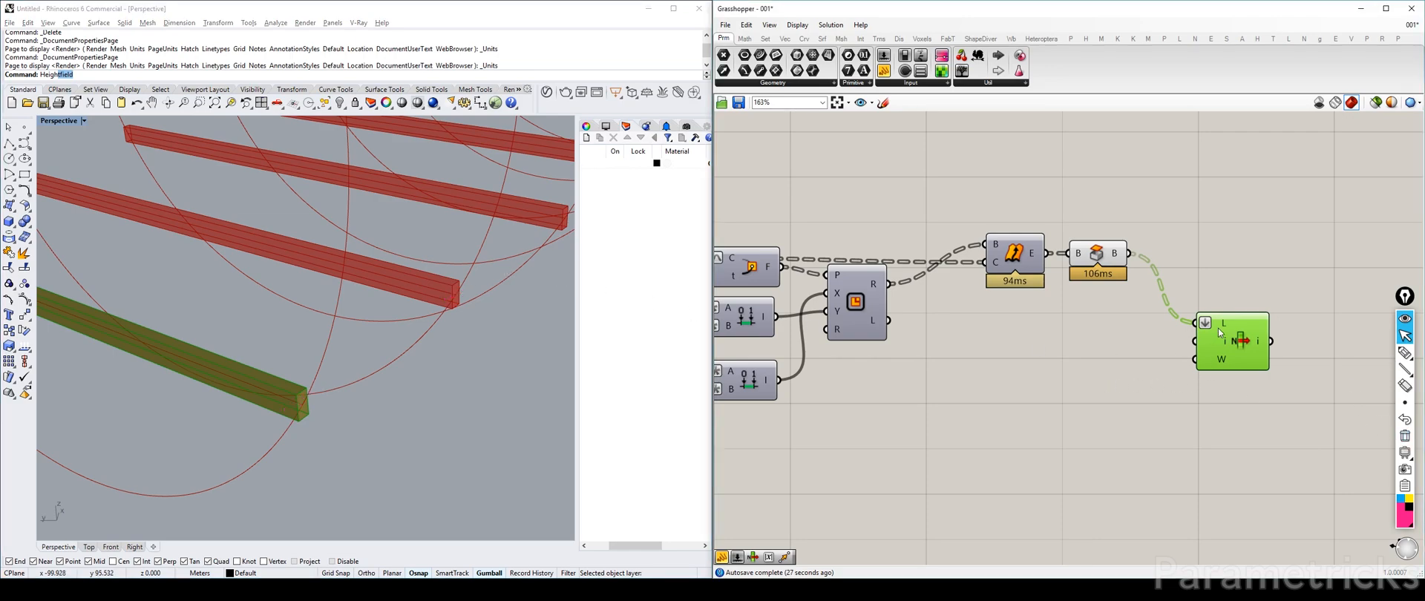
pyautogui.scroll(-3, 885, 351)
pyautogui.scroll(3, 885, 351)
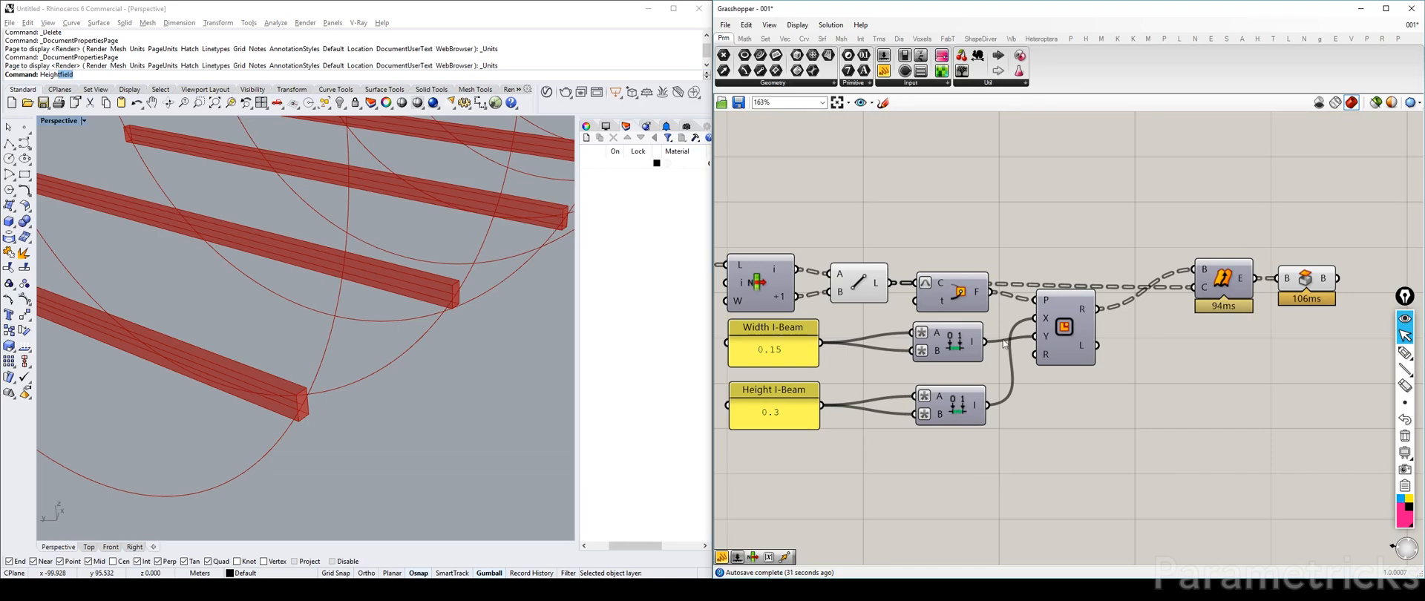
# Step: Try a different expression on the A input of the Construct Domain fed by the Height I-Beam panel
pyautogui.moveTo(920, 378); pyautogui.dragTo(982, 309, button='right')
pyautogui.click(852, 329)
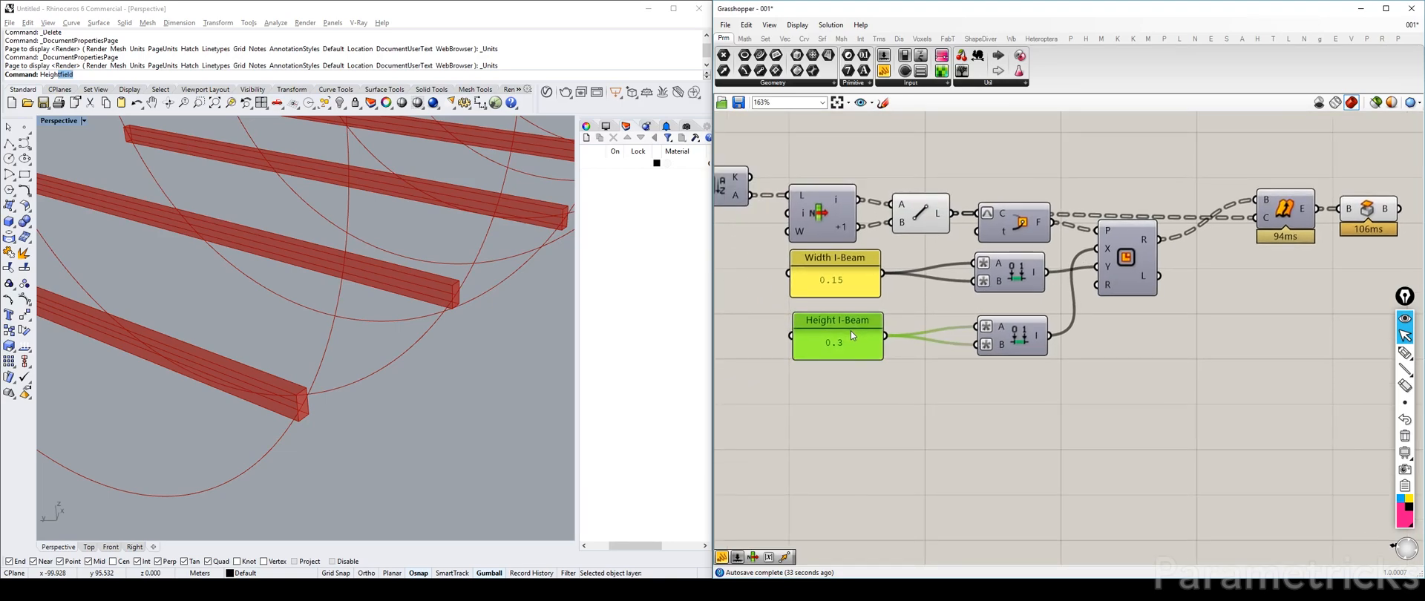
pyautogui.rightClick(999, 328)
pyautogui.moveTo(1120, 452)
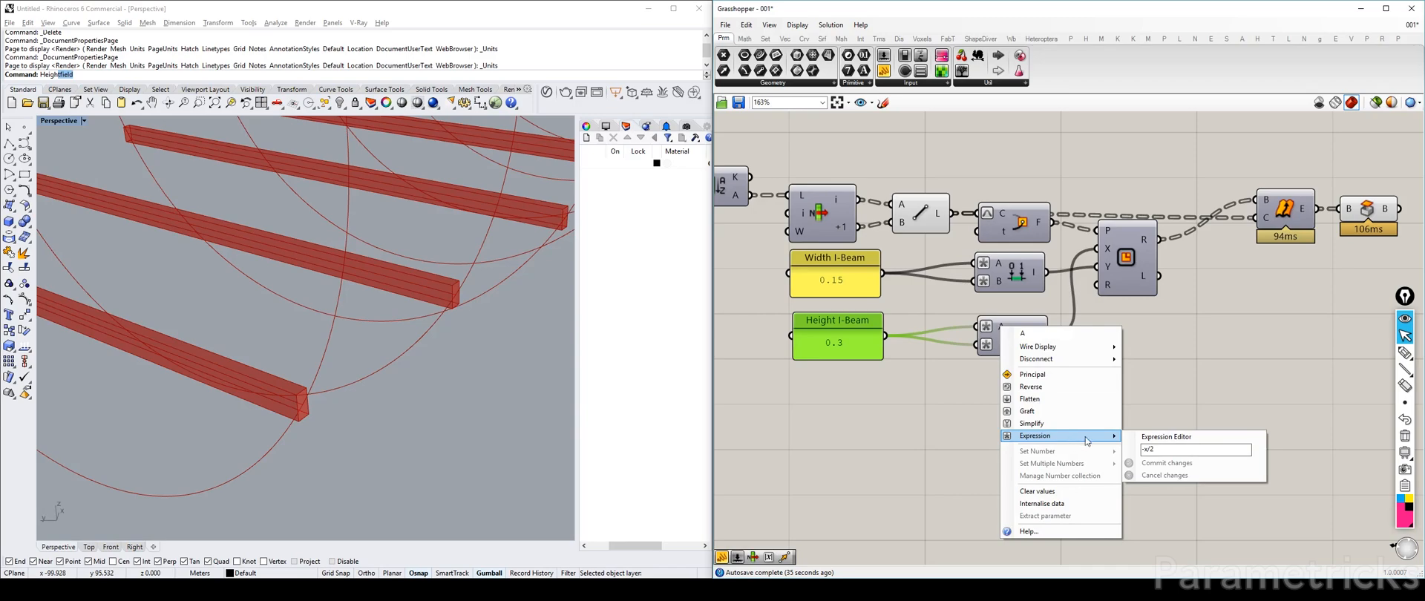
pyautogui.click(912, 369)
pyautogui.rightClick(998, 327)
pyautogui.moveTo(1069, 435)
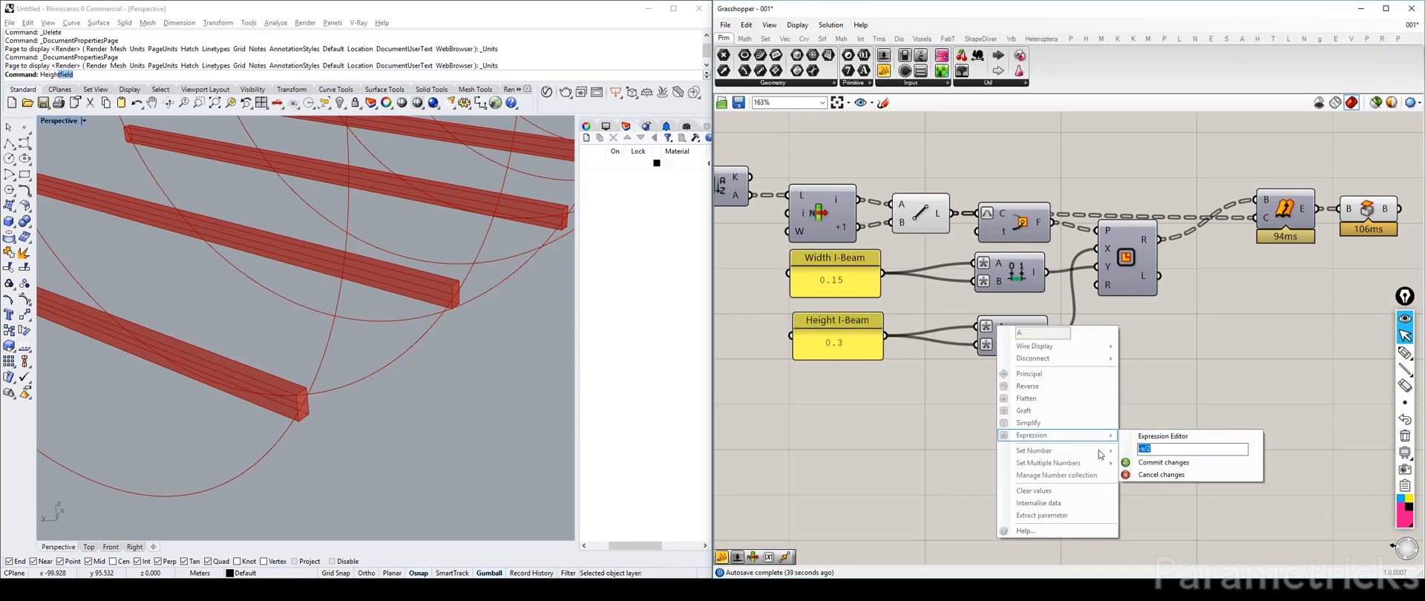
pyautogui.click(1163, 465)
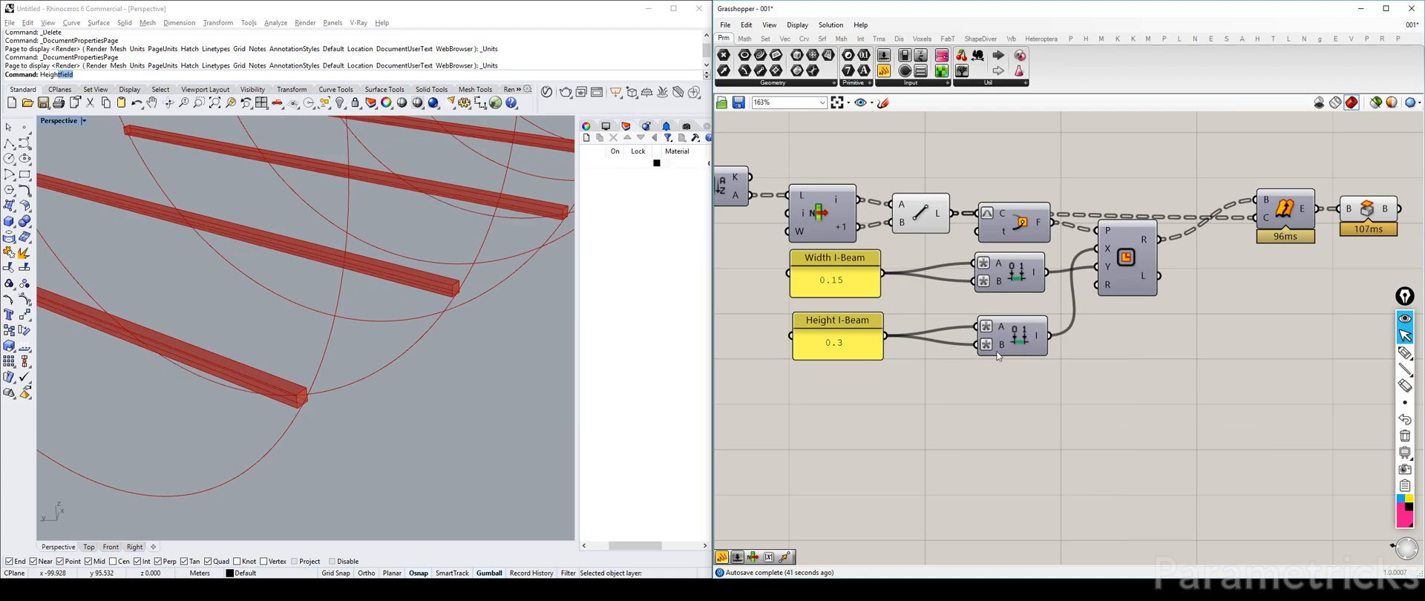
# Step: Restore the -x/2 expression on the height domain's A input and check the expression of its B input
pyautogui.rightClick(1002, 331)
pyautogui.rightClick(1002, 352)
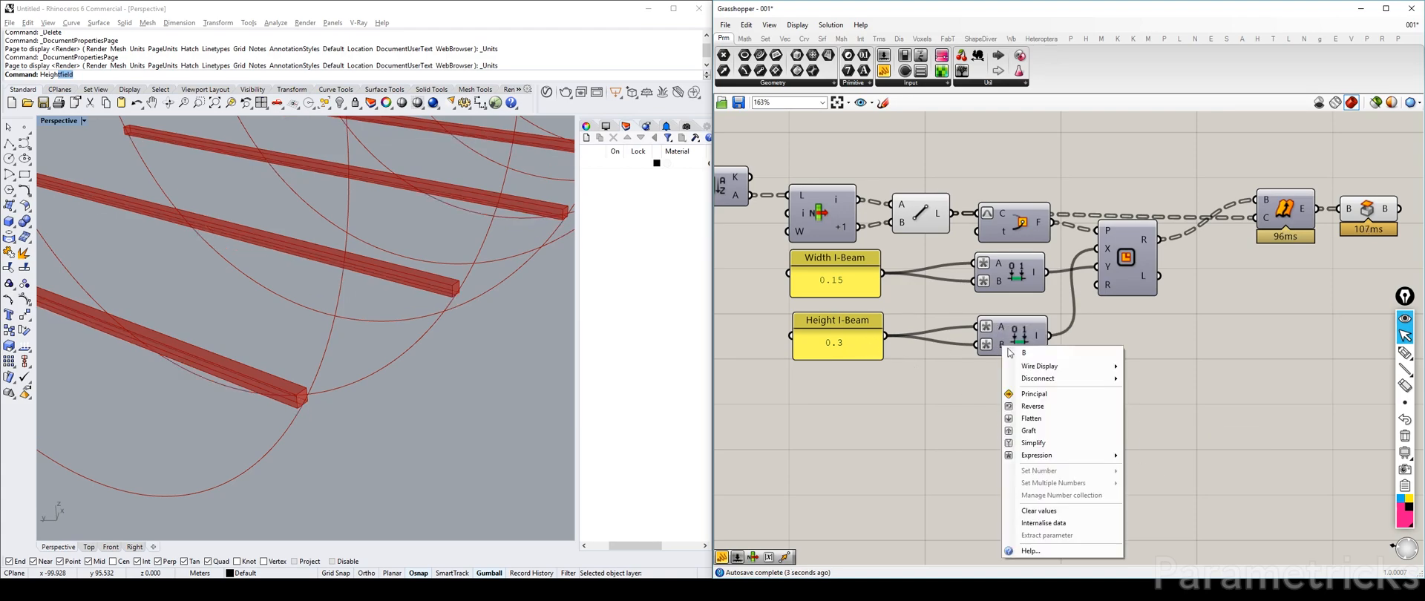
pyautogui.moveTo(1081, 462)
pyautogui.click(1157, 469)
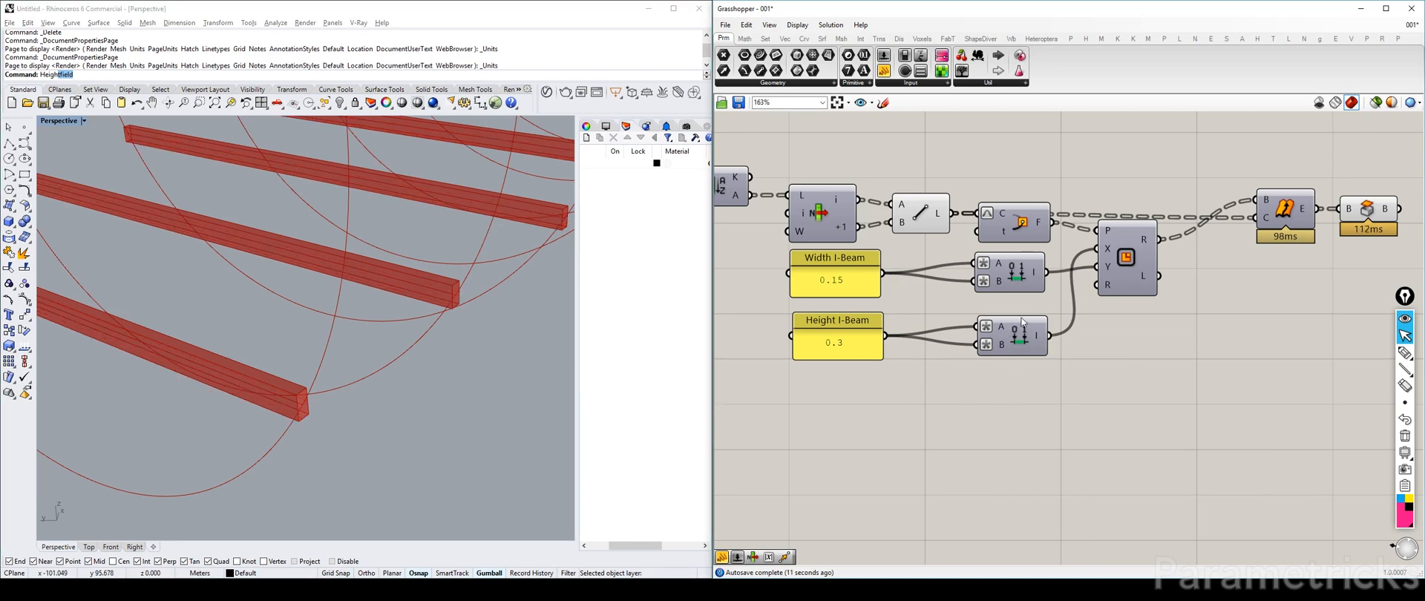
# Step: Show the height domain in an enlarged duplicate of the Height I-Beam panel, and edit the A input's expression so the domain starts at -0.3
pyautogui.keyDown('alt'); pyautogui.moveTo(847, 321); pyautogui.dragTo(1167, 366); pyautogui.keyUp('alt')
pyautogui.moveTo(1052, 336); pyautogui.dragTo(1219, 385)
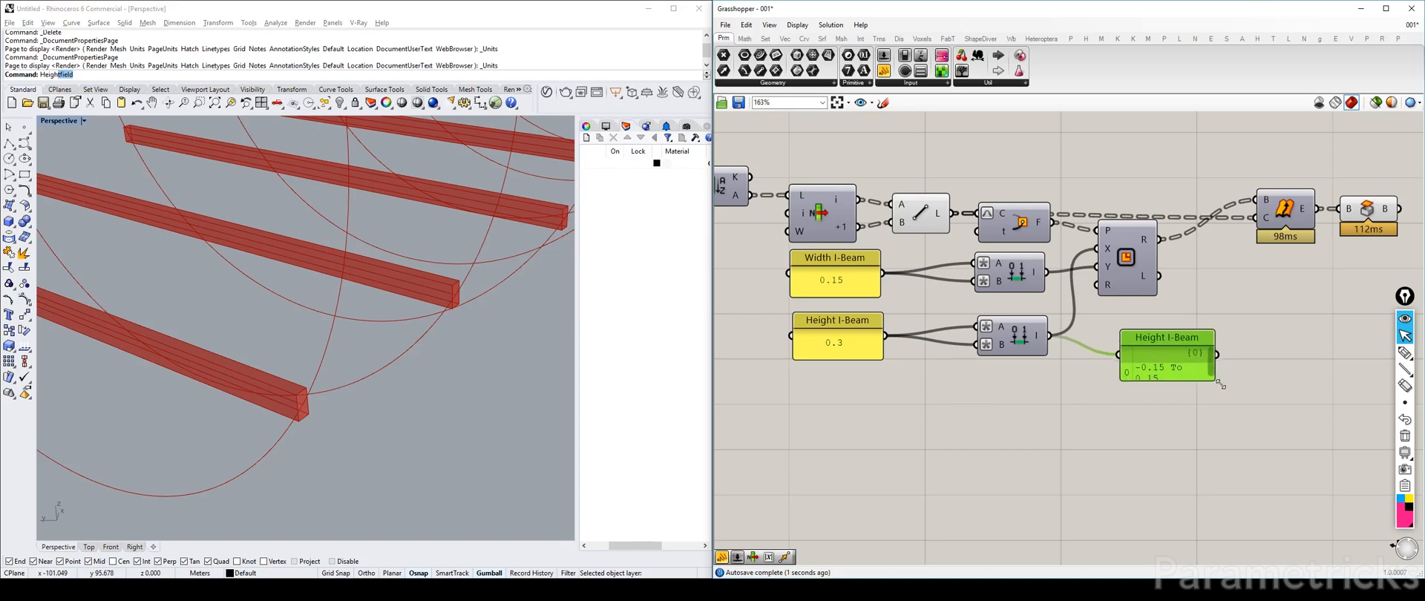
pyautogui.rightClick(987, 344)
pyautogui.moveTo(1054, 434)
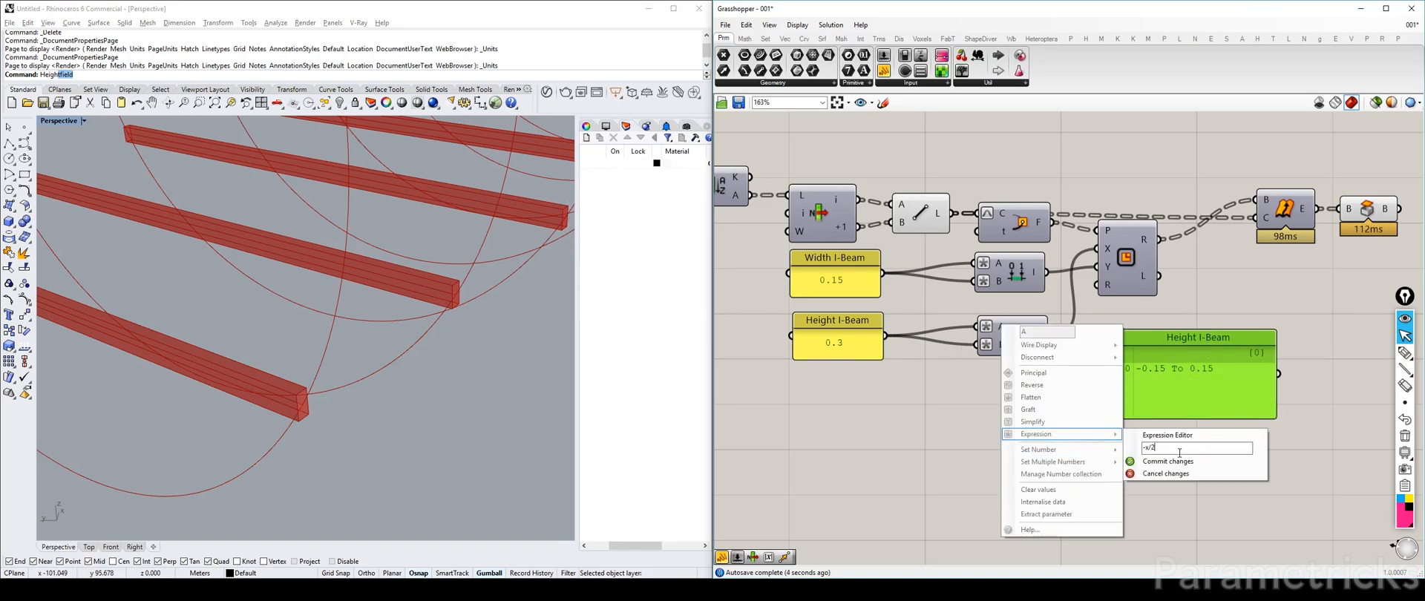
pyautogui.click(1177, 462)
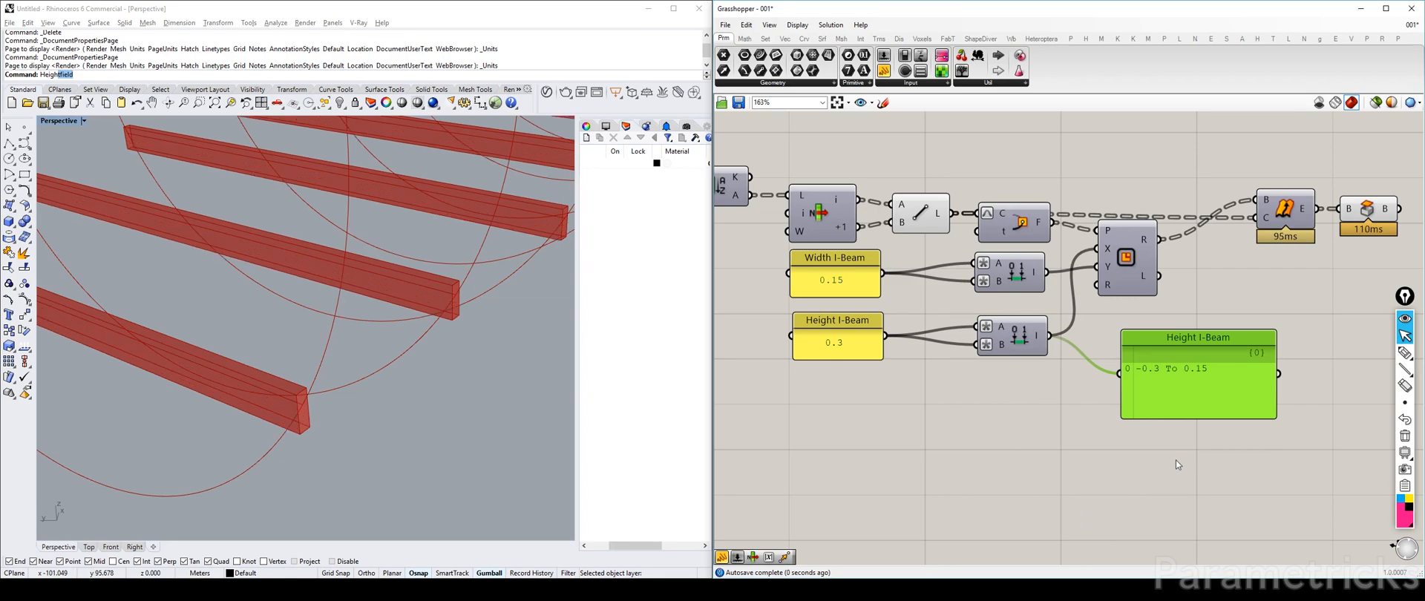
# Step: Disconnect the Height I-Beam panel from the height domain's B input and set that input to 0
pyautogui.rightClick(999, 350)
pyautogui.click(1066, 455)
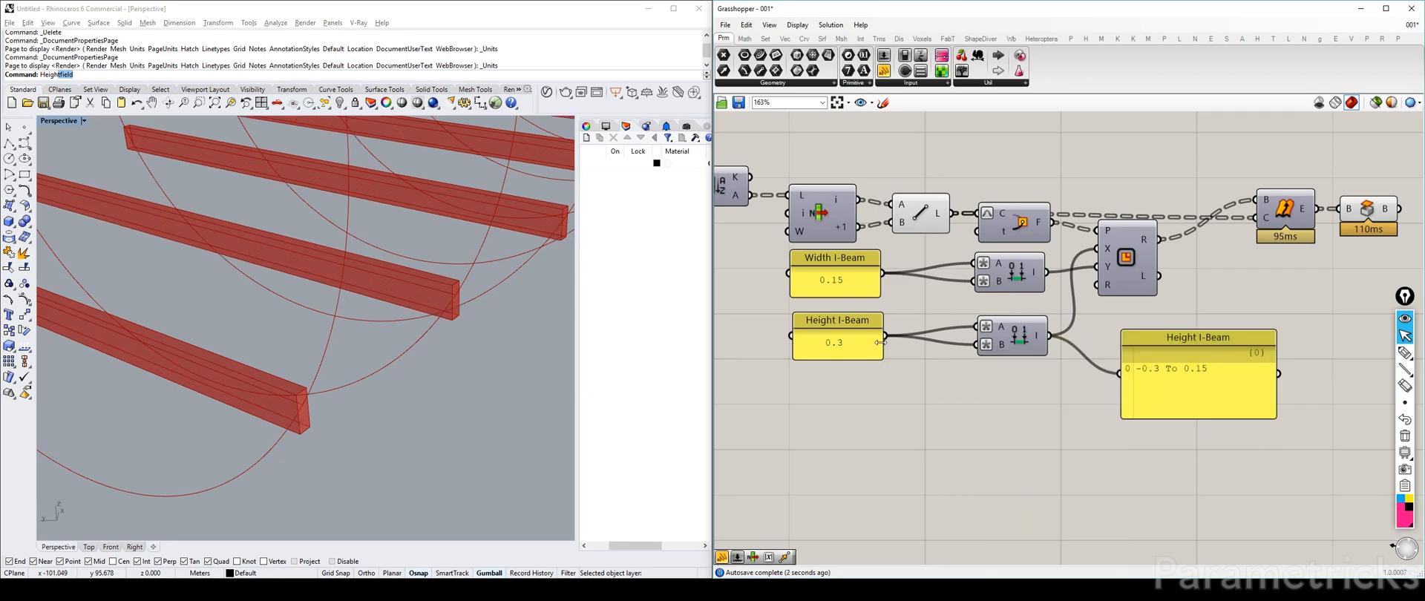
pyautogui.keyDown('ctrl'); pyautogui.moveTo(909, 344); pyautogui.dragTo(983, 345); pyautogui.keyUp('ctrl')
pyautogui.rightClick(1002, 346)
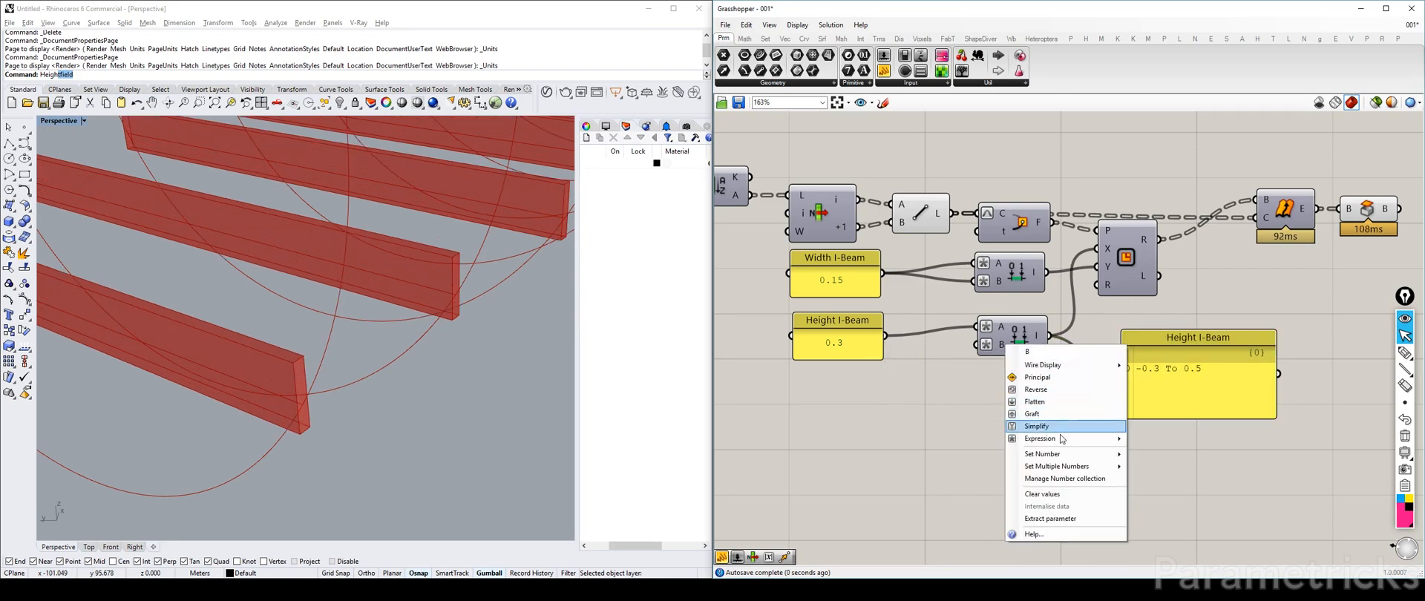
pyautogui.moveTo(1062, 439)
pyautogui.moveTo(1076, 456)
pyautogui.write('0')
pyautogui.click(1167, 469)
# Step: Delete the duplicate panel that shows the height domain, and check the capped beams and cross lines against the helix in the viewport
pyautogui.click(1210, 373)
pyautogui.moveTo(1040, 311); pyautogui.dragTo(859, 284, button='right')
pyautogui.press('Delete')
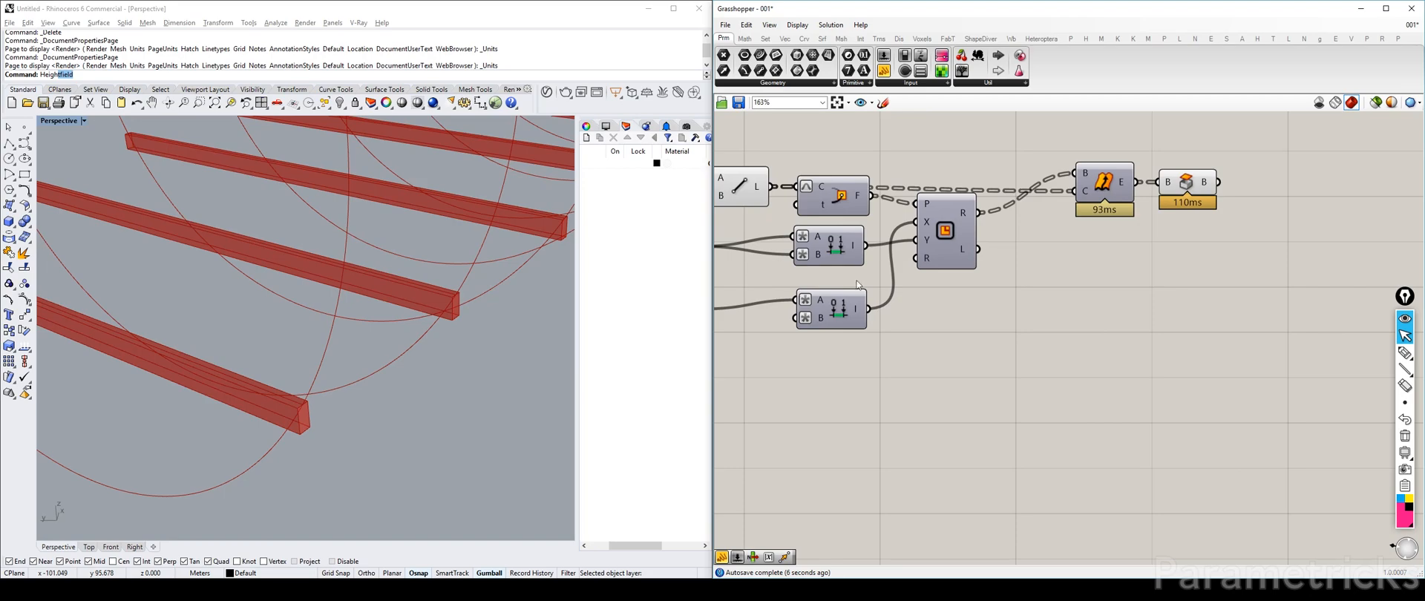
pyautogui.click(1187, 182)
pyautogui.scroll(-5, 407, 367)
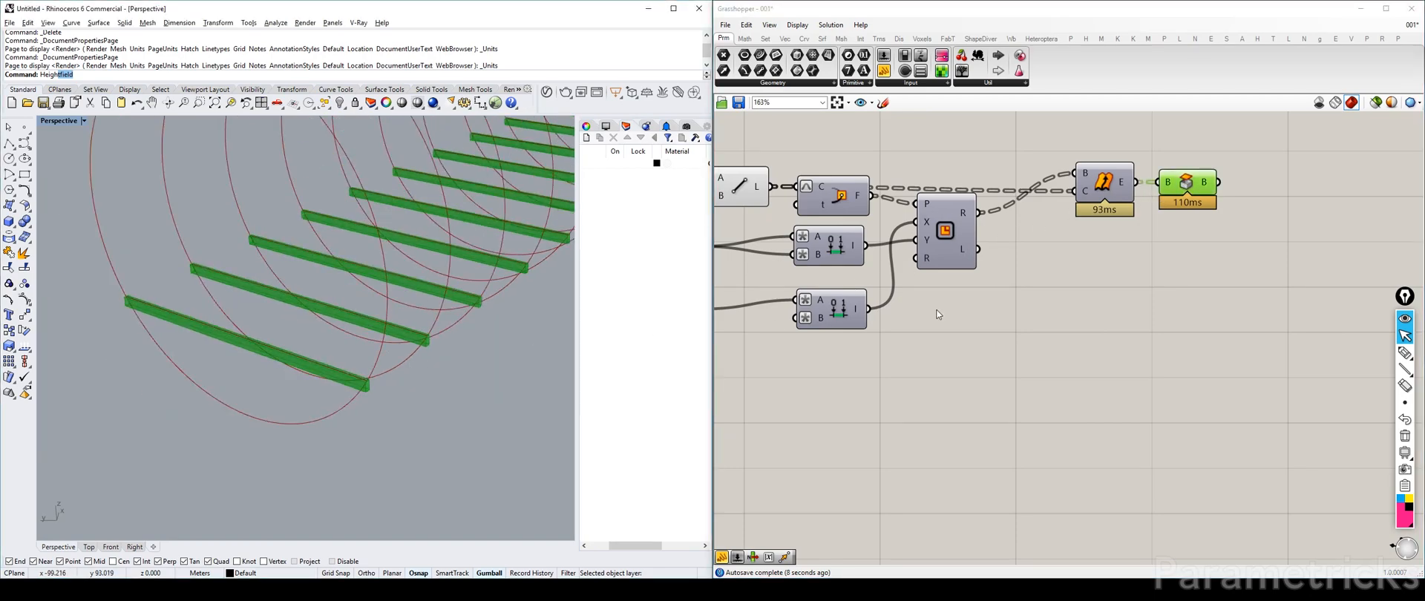
pyautogui.moveTo(939, 316); pyautogui.dragTo(1135, 339, button='right')
pyautogui.click(936, 211)
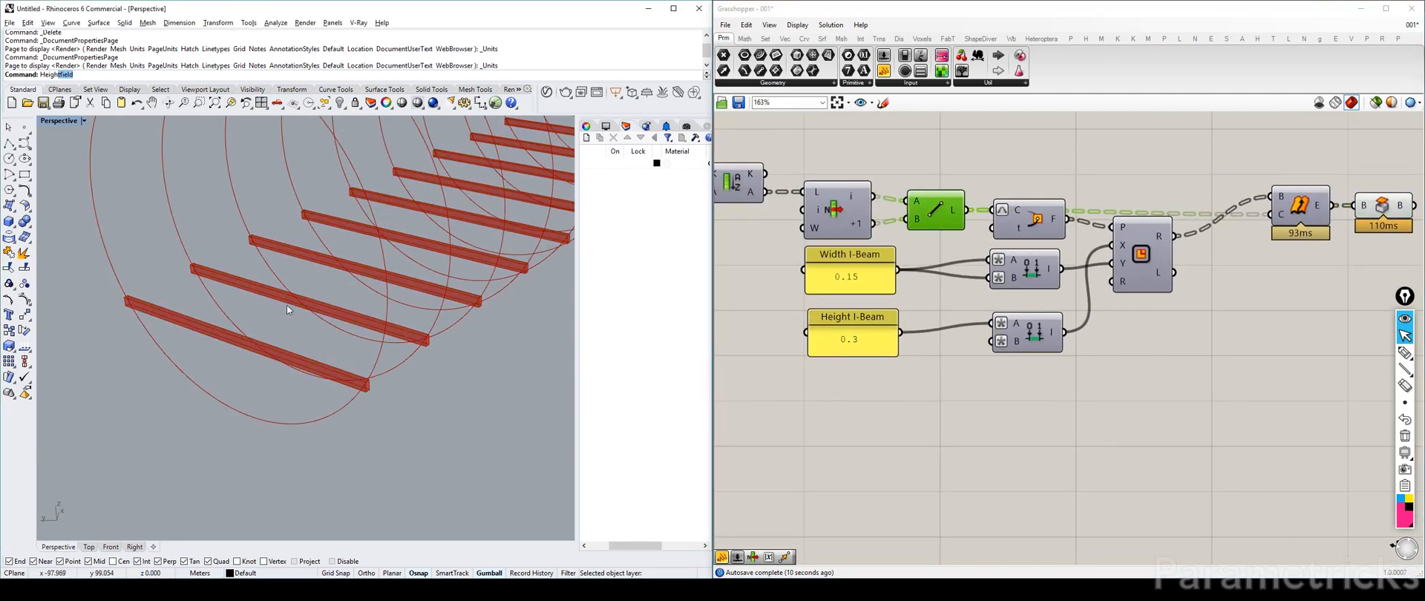
pyautogui.moveTo(1099, 237); pyautogui.dragTo(714, 253, button='right')
pyautogui.doubleClick(1141, 283)
pyautogui.click(630, 282)
pyautogui.write('Preview')
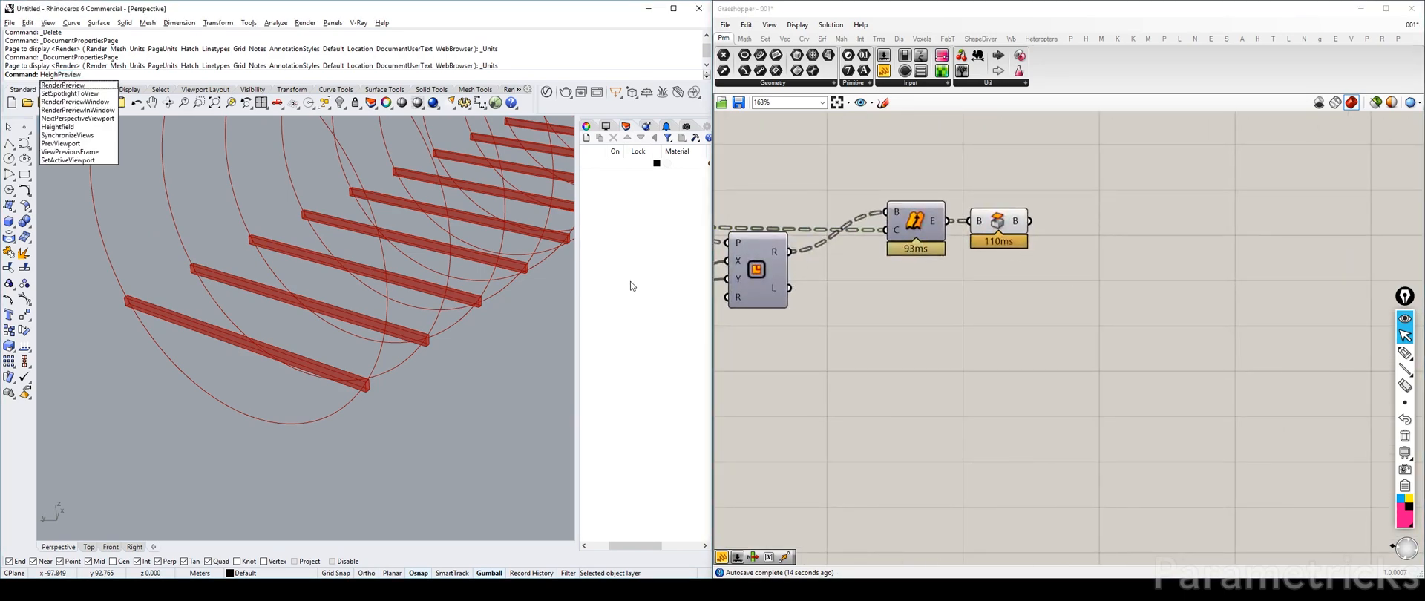
pyautogui.press('Escape')
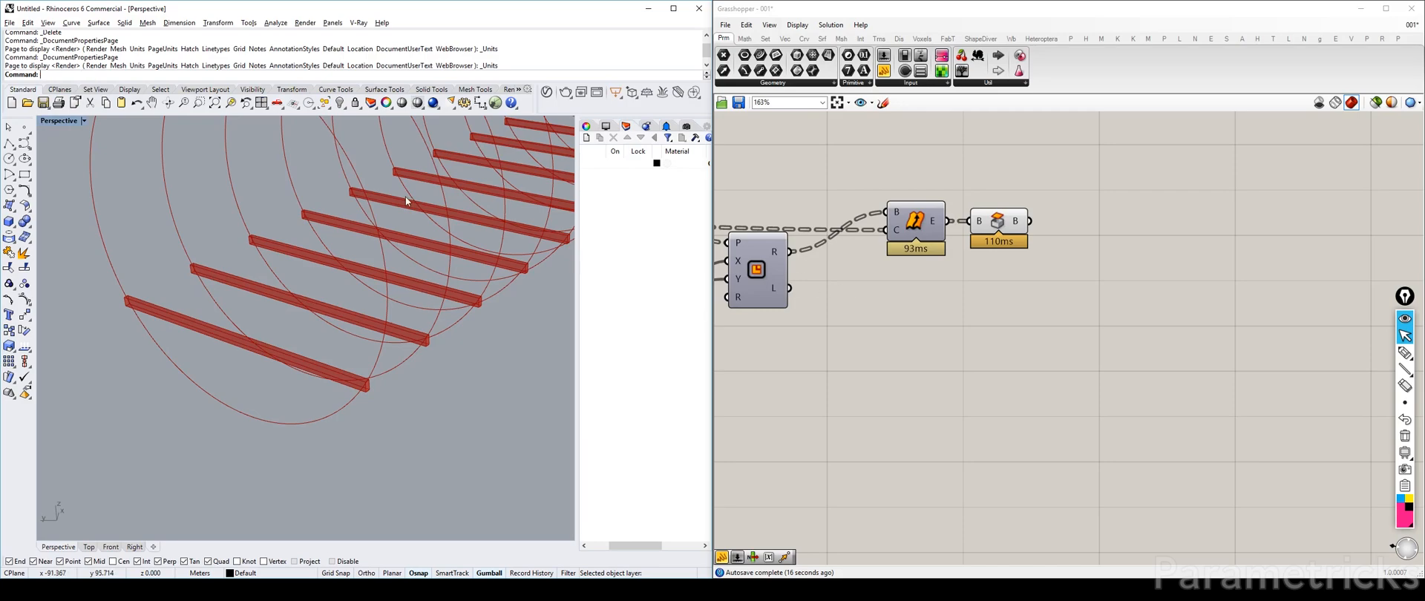
# Step: Add a Custom Preview component with Cap Holes feeding its geometry input, and set the Perspective viewport's display mode to Rendered
pyautogui.doubleClick(900, 327)
pyautogui.write('prt')
pyautogui.press('BackSpace')
pyautogui.write('ev')
pyautogui.press('Up')
pyautogui.press('Return')
pyautogui.moveTo(901, 327); pyautogui.dragTo(1136, 218)
pyautogui.moveTo(1029, 221); pyautogui.dragTo(1114, 211)
pyautogui.click(999, 220)
pyautogui.click(84, 121)
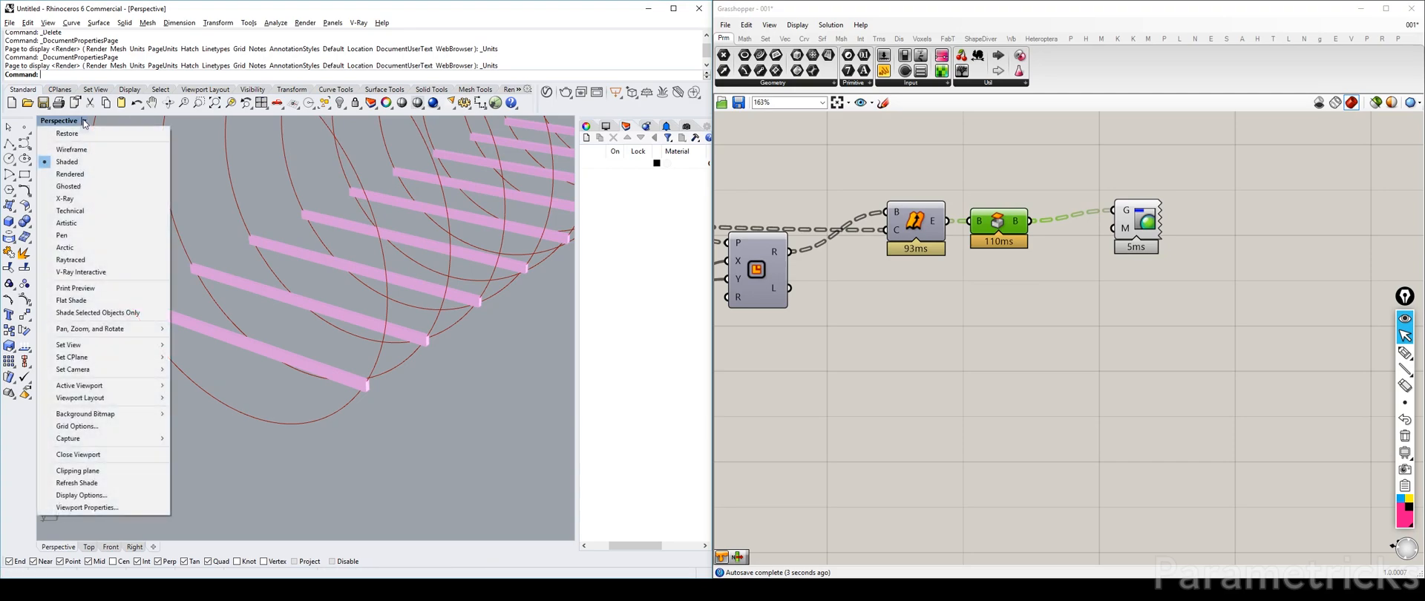
pyautogui.click(70, 174)
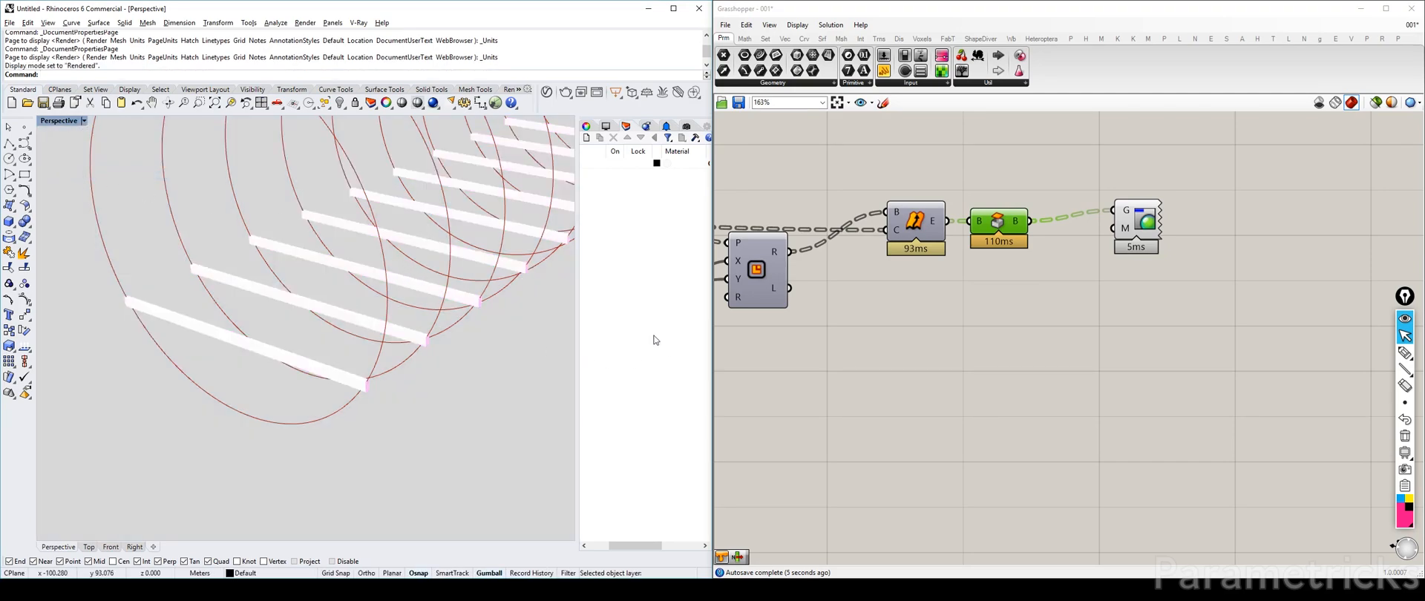
# Step: Add a Colour Swatch, connect it to the Custom Preview's material input and set its colour to light blue
pyautogui.doubleClick(987, 327)
pyautogui.write('swat')
pyautogui.press('Return')
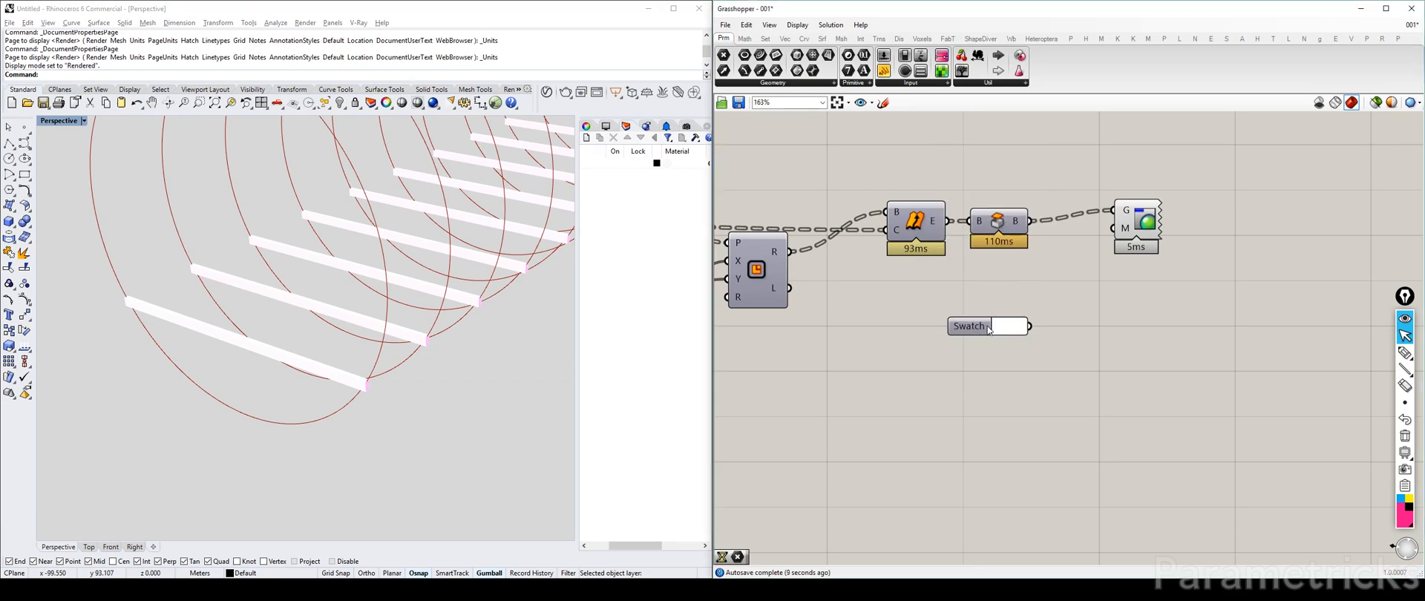
pyautogui.moveTo(1030, 326); pyautogui.dragTo(1113, 228)
pyautogui.click(1014, 327)
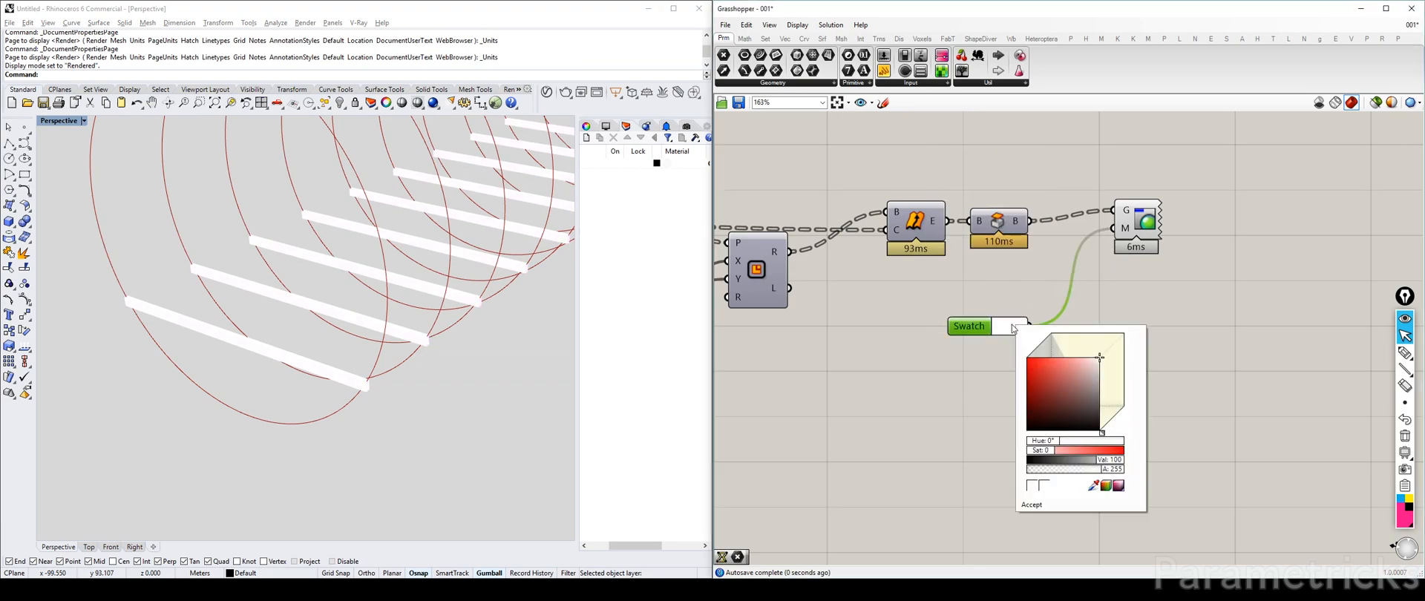
pyautogui.moveTo(1046, 449); pyautogui.dragTo(1085, 442)
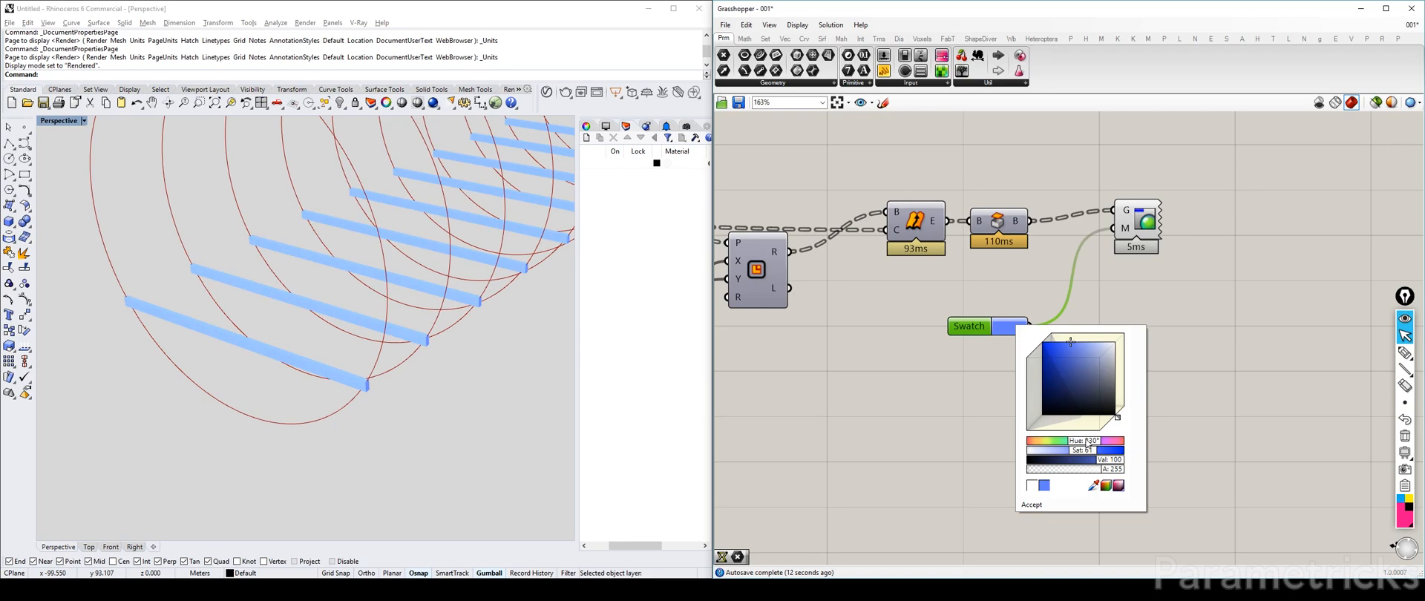
pyautogui.click(882, 375)
# Step: Turn off the preview of the helix and beam components so only the blue Custom Preview beams are displayed
pyautogui.scroll(-8, 960, 338)
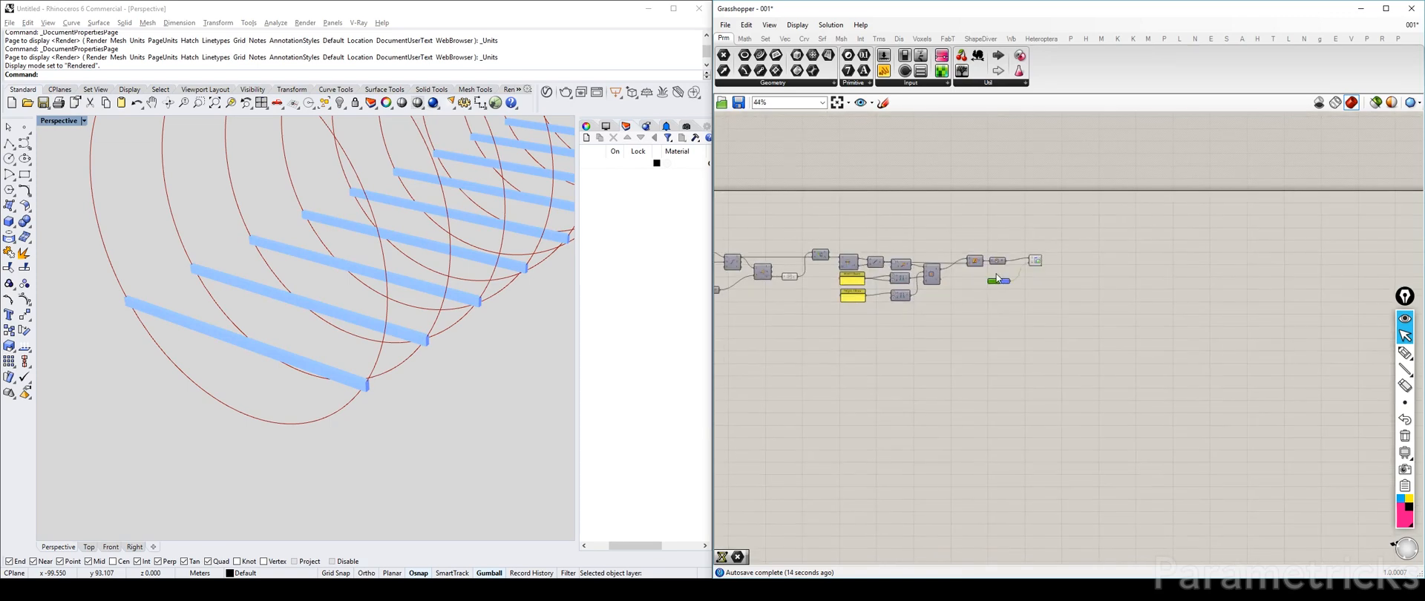
pyautogui.scroll(2, 993, 251)
pyautogui.click(847, 223)
pyautogui.hotkey('ctrl', 'q')
pyautogui.scroll(-3, 847, 224)
pyautogui.moveTo(1182, 191); pyautogui.dragTo(843, 241)
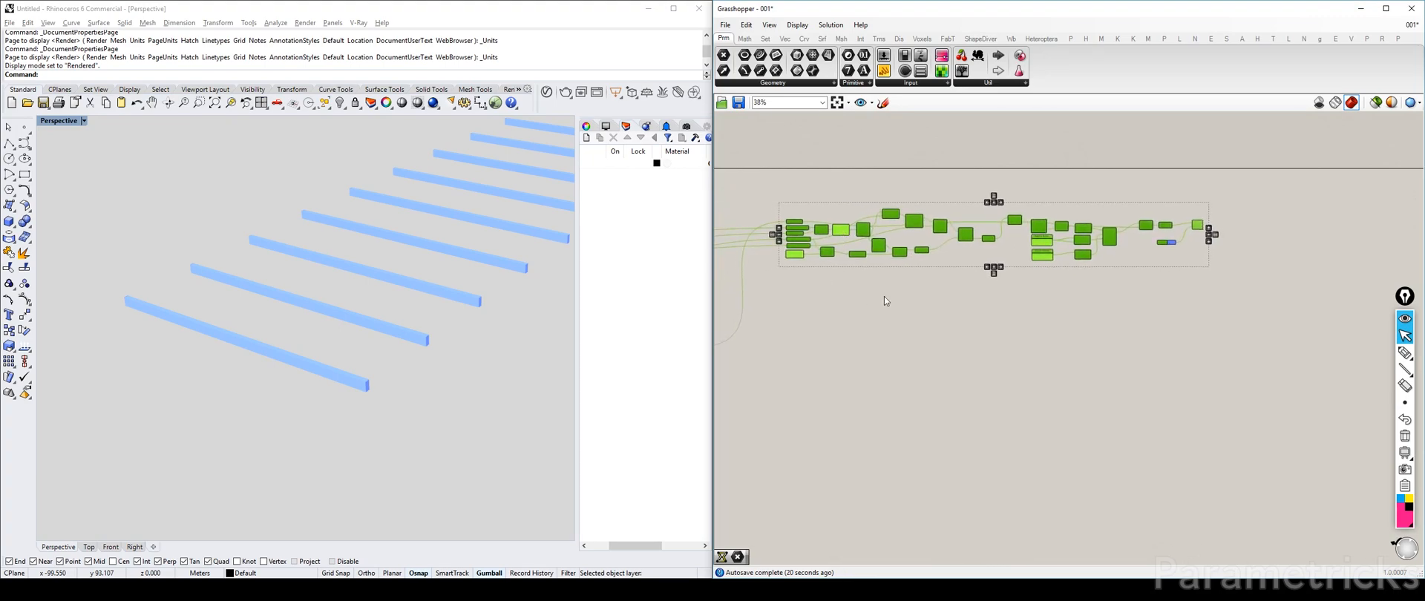
pyautogui.click(791, 297)
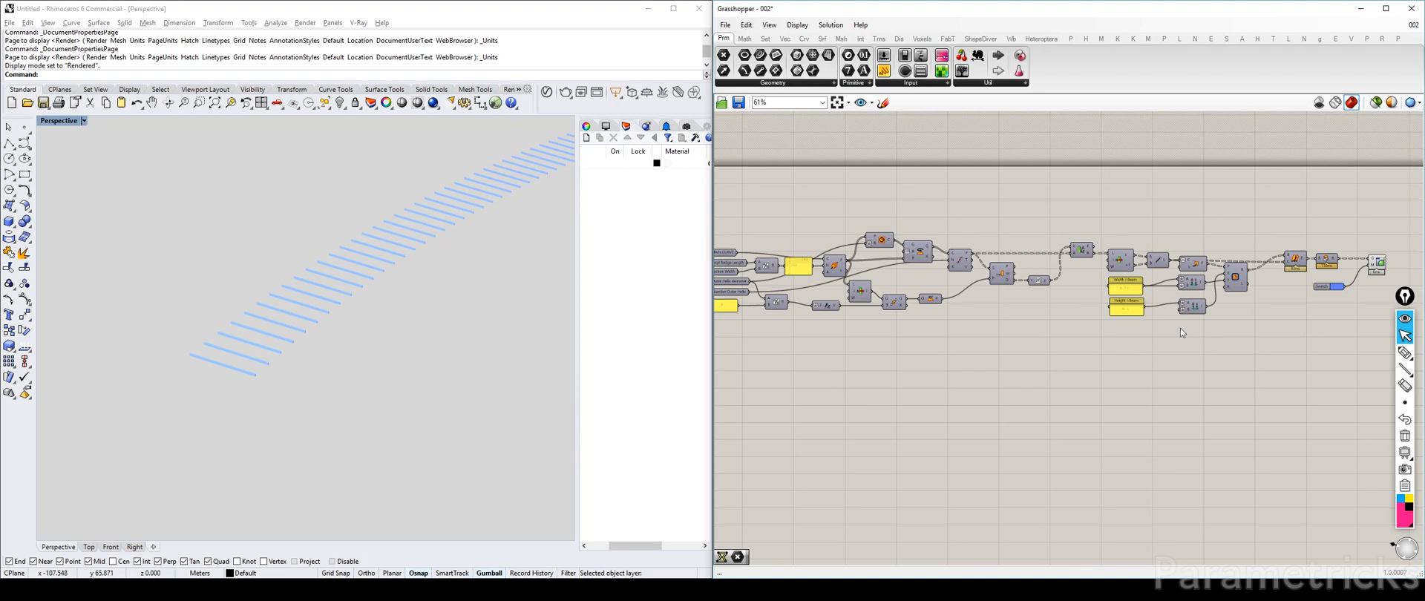
# Step: Examine the I-beam part of the definition, from the cross lines to the Custom Preview, and the names in the layer list
pyautogui.scroll(1, 1008, 258)
pyautogui.moveTo(810, 274); pyautogui.dragTo(751, 267, button='right')
pyautogui.scroll(2, 895, 261)
pyautogui.moveTo(1270, 248); pyautogui.dragTo(932, 254, button='right')
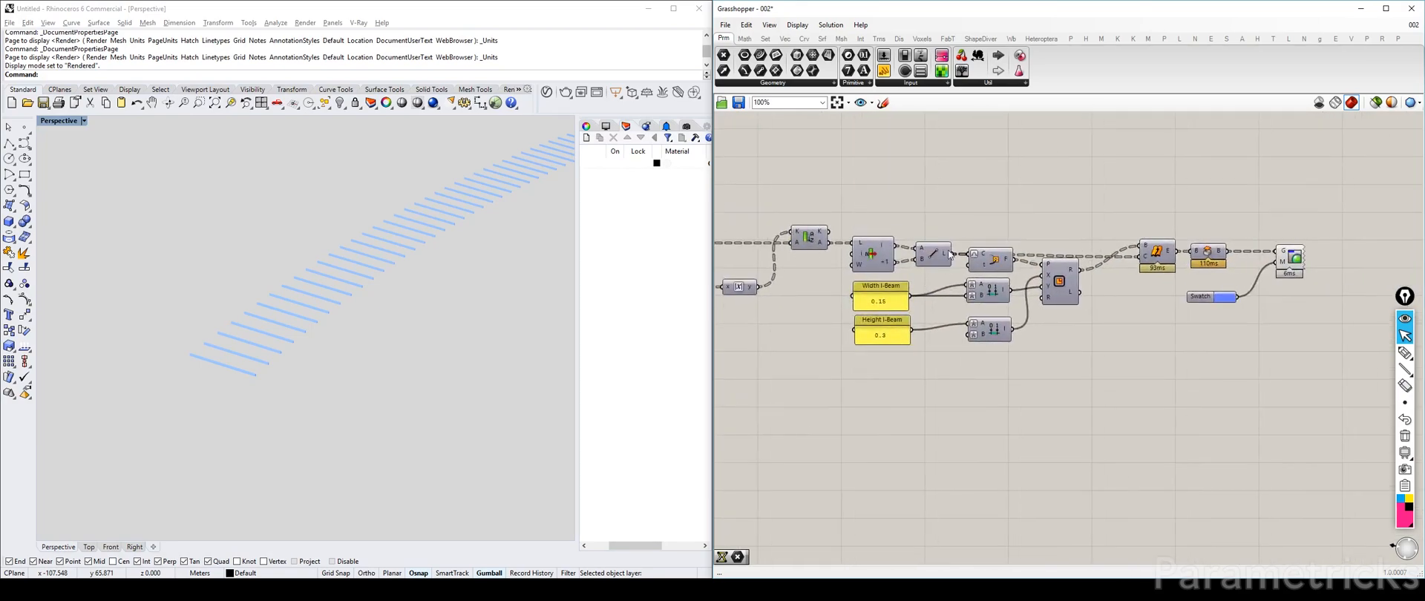
pyautogui.click(996, 259)
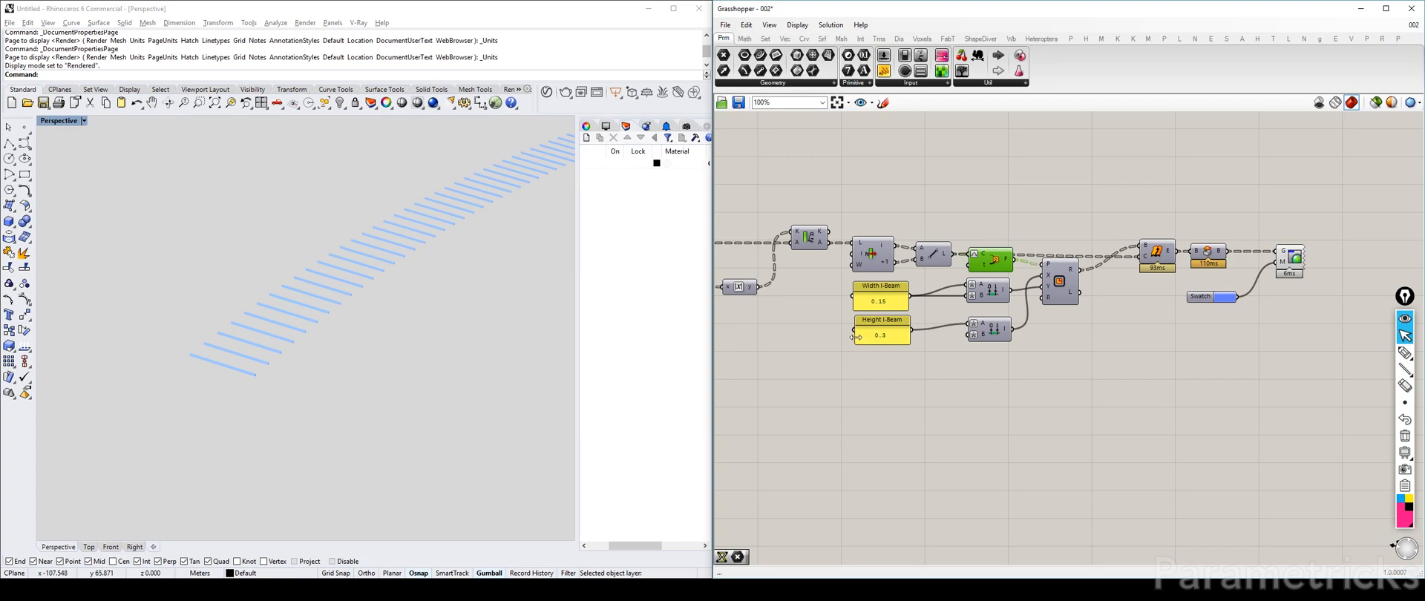
pyautogui.click(689, 305)
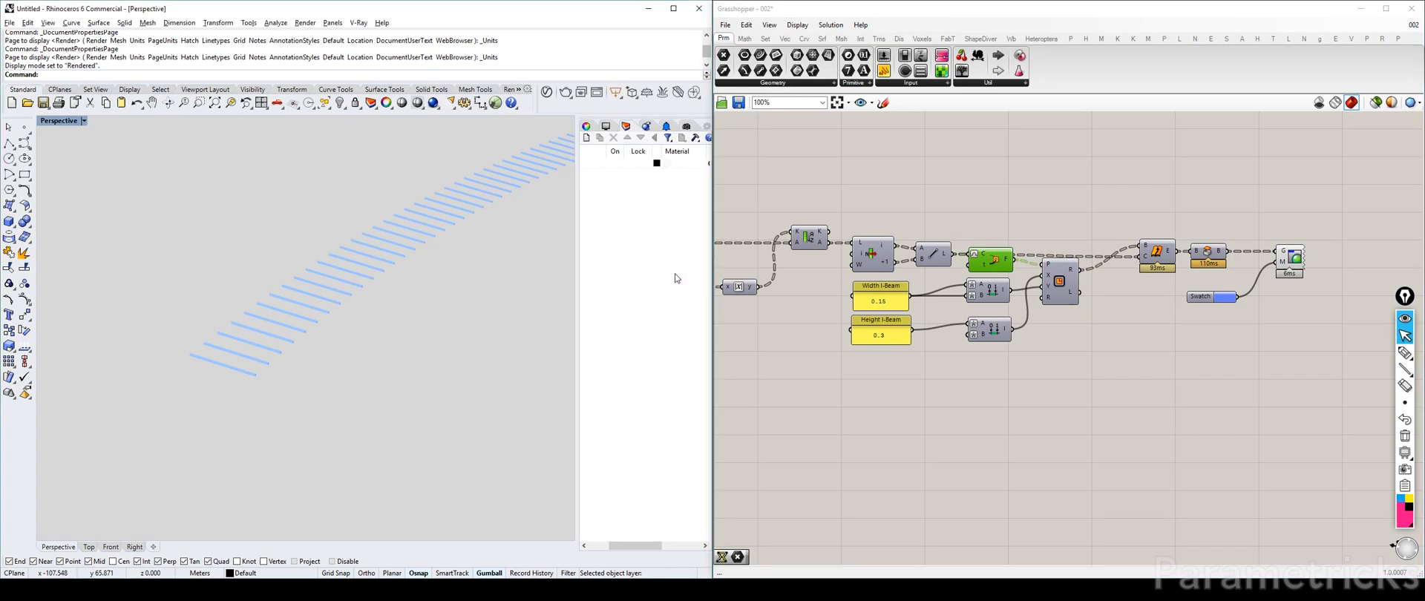
pyautogui.click(595, 546)
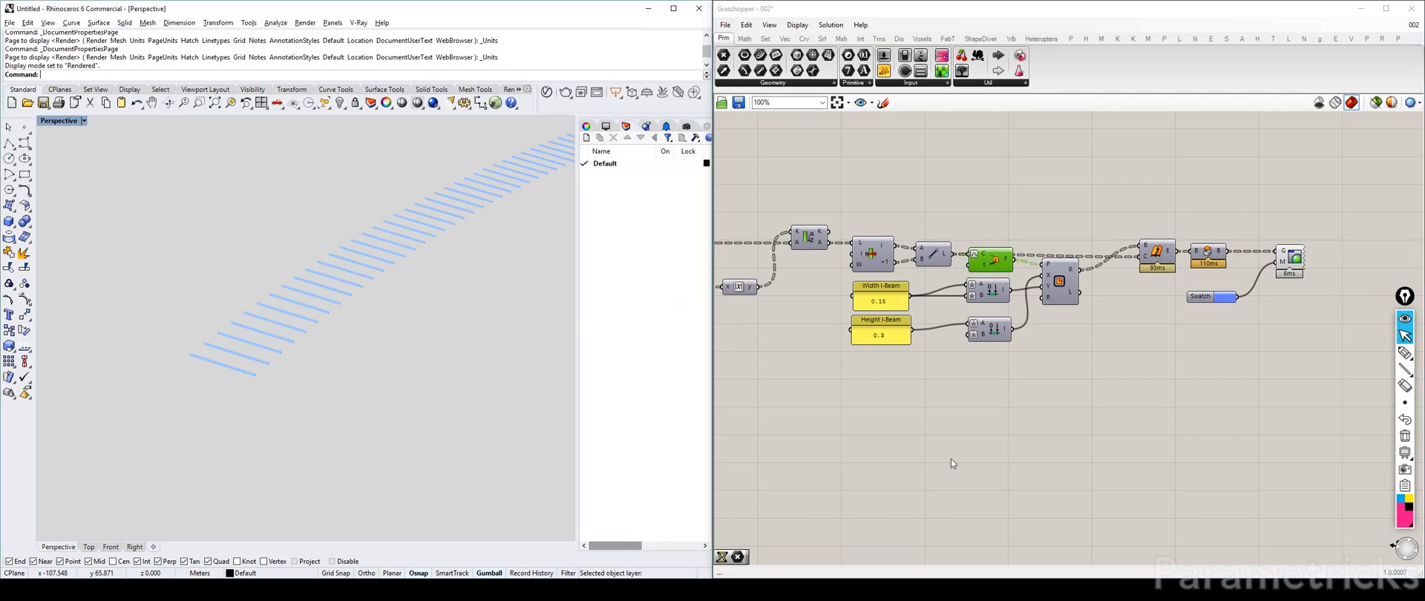
pyautogui.click(979, 463)
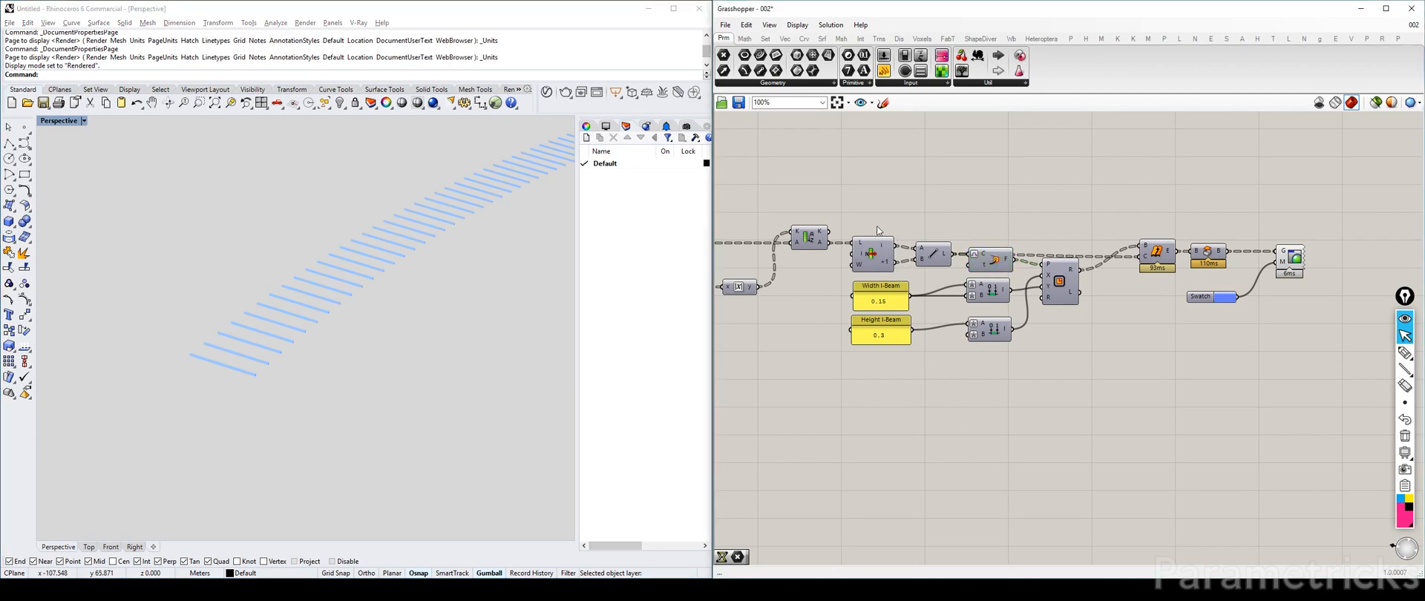
# Step: Tidy the end of the definition by repositioning the Rectangle, Extrude and Custom Preview components closer together
pyautogui.moveTo(865, 256)
pyautogui.moveTo(1064, 281); pyautogui.dragTo(1069, 290)
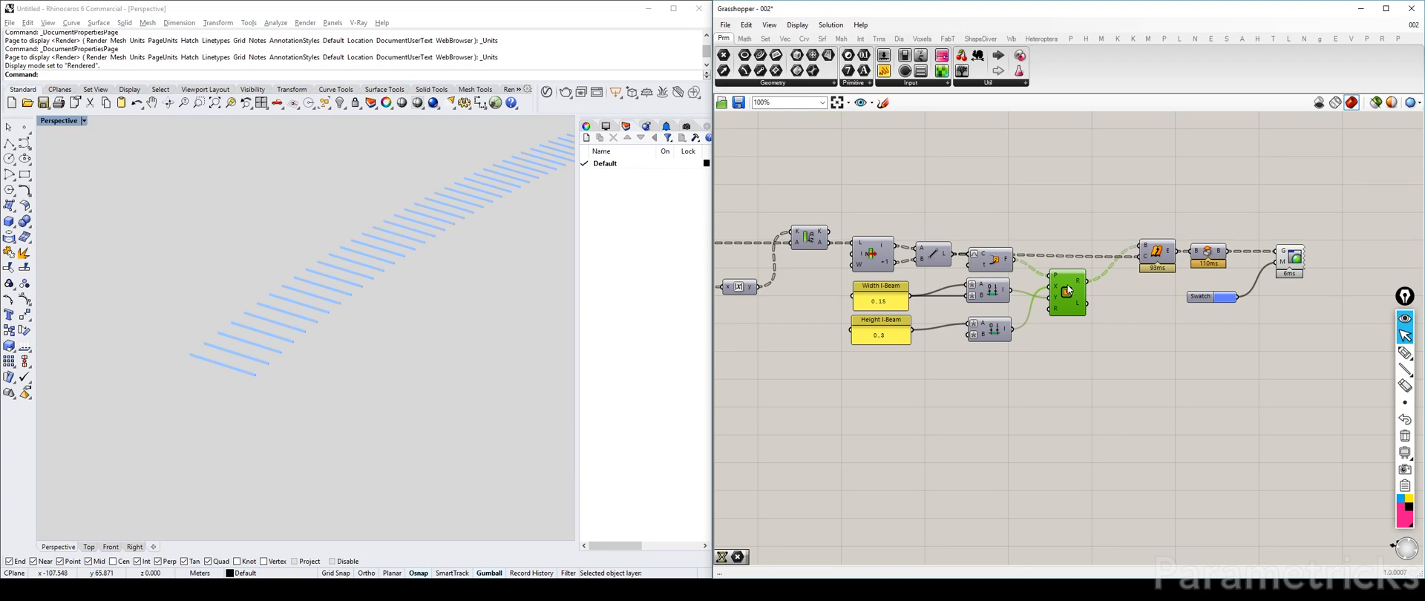
pyautogui.moveTo(1154, 253); pyautogui.dragTo(1186, 251)
pyautogui.moveTo(1292, 256); pyautogui.dragTo(1276, 256)
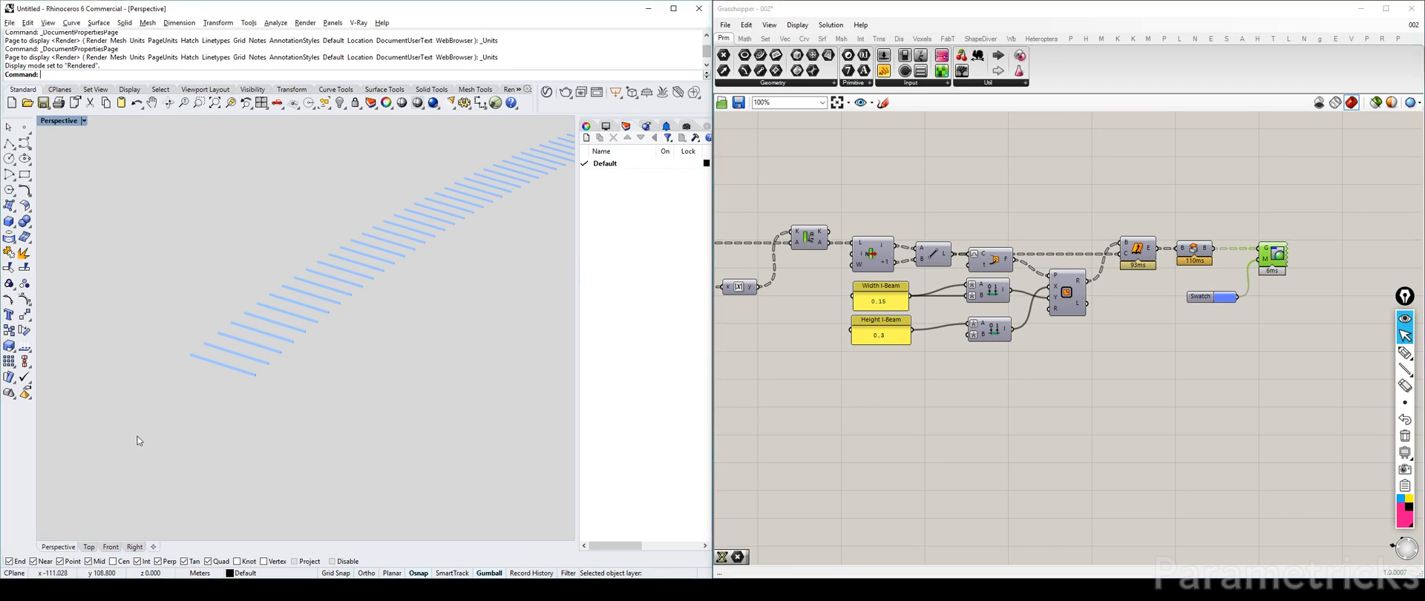